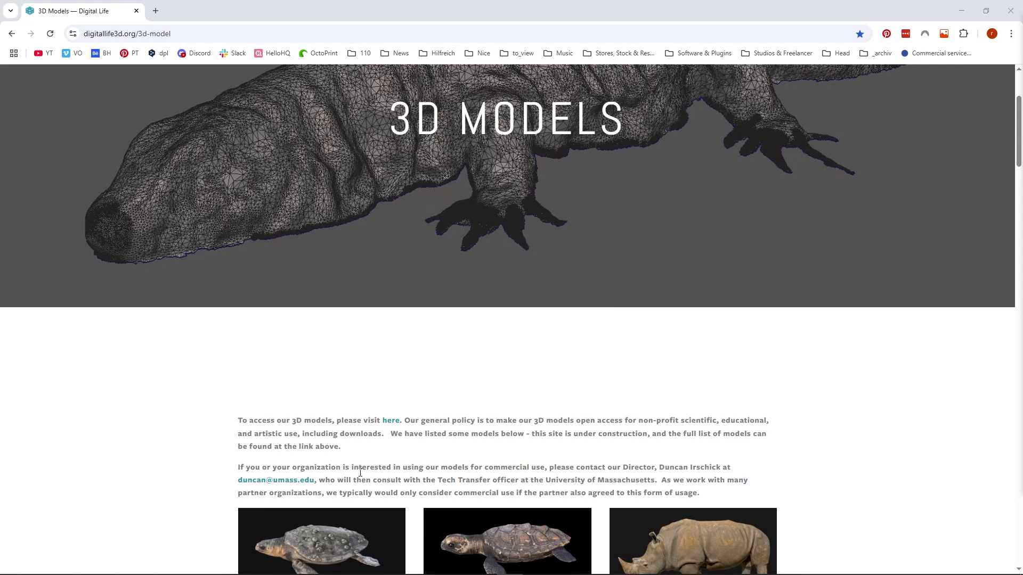
Open the Digital Life site's Work With Us page and look through its content
scroll(378, 151, up, 3)
click(258, 111)
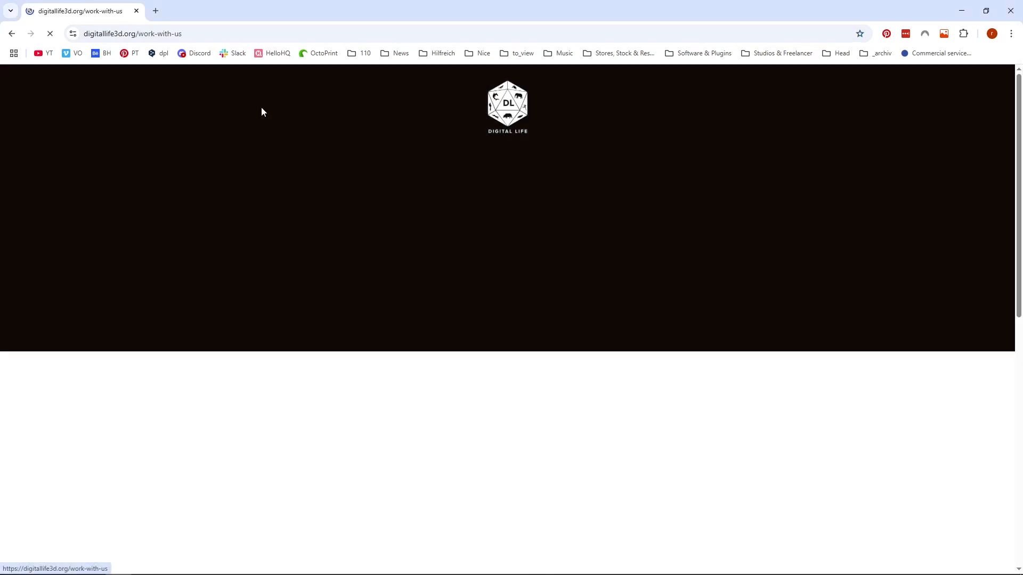
scroll(578, 231, down, 6)
scroll(471, 276, up, 6)
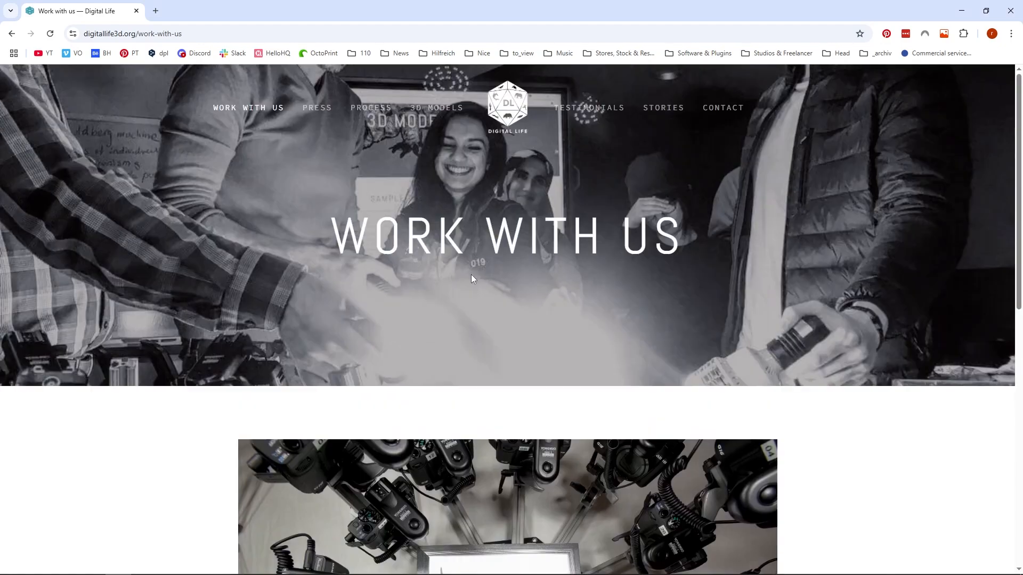
scroll(471, 279, down, 10)
scroll(509, 376, up, 2)
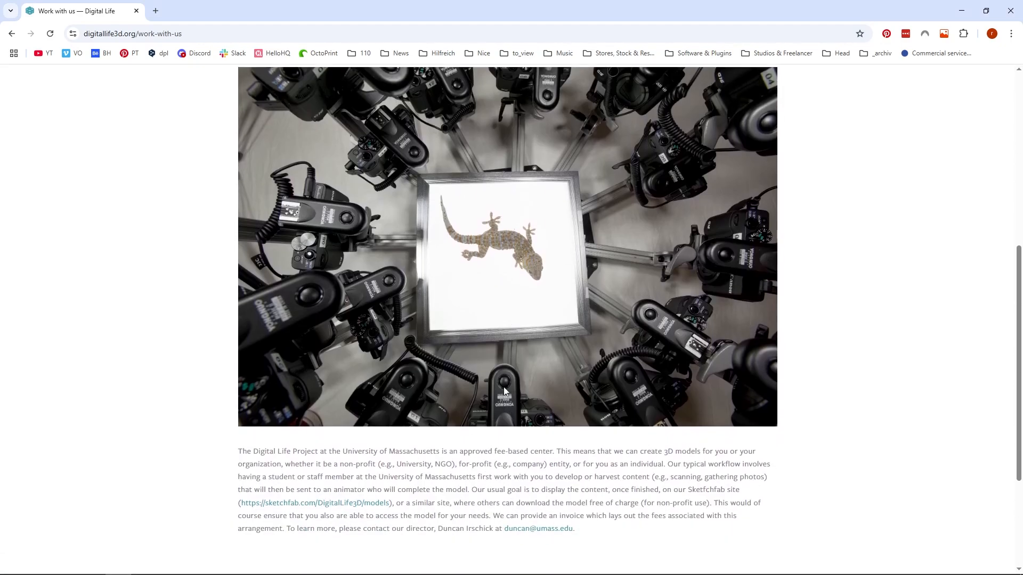
scroll(446, 448, up, 10)
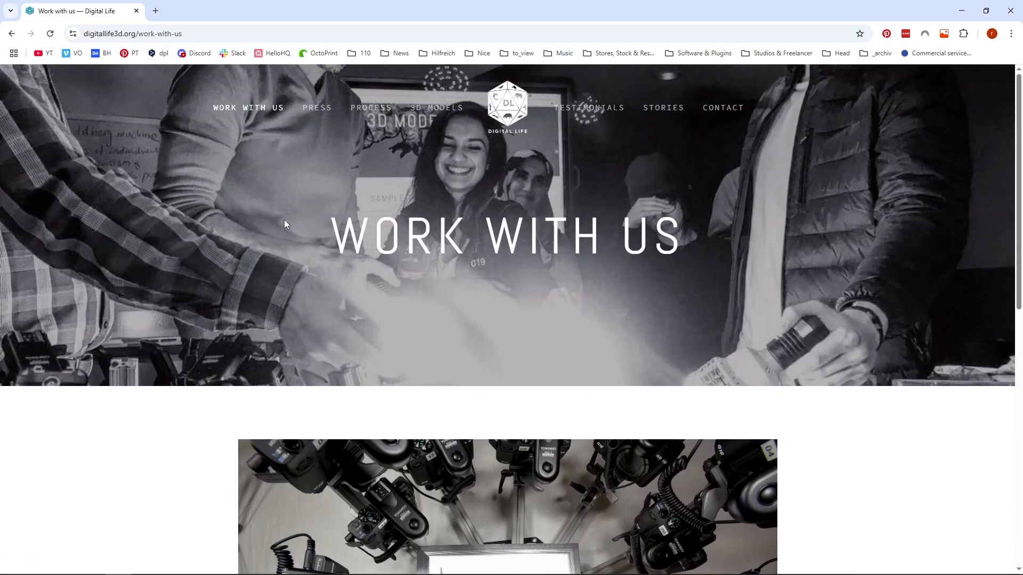
Return to the 3D Models page and browse the usage policy and the animal models listed there
click(455, 108)
scroll(390, 302, down, 4)
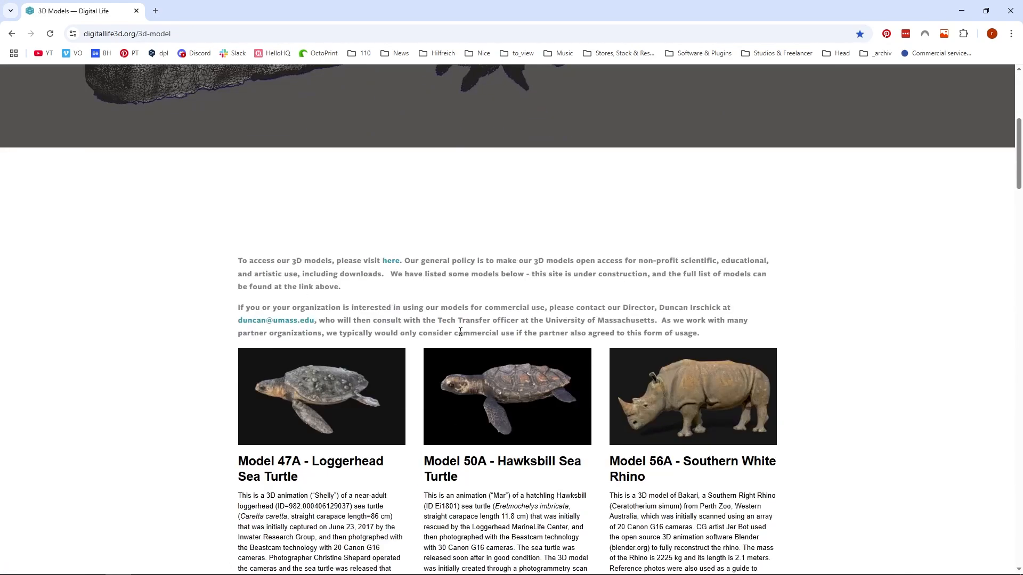
scroll(459, 377, down, 2)
scroll(459, 377, down, 2)
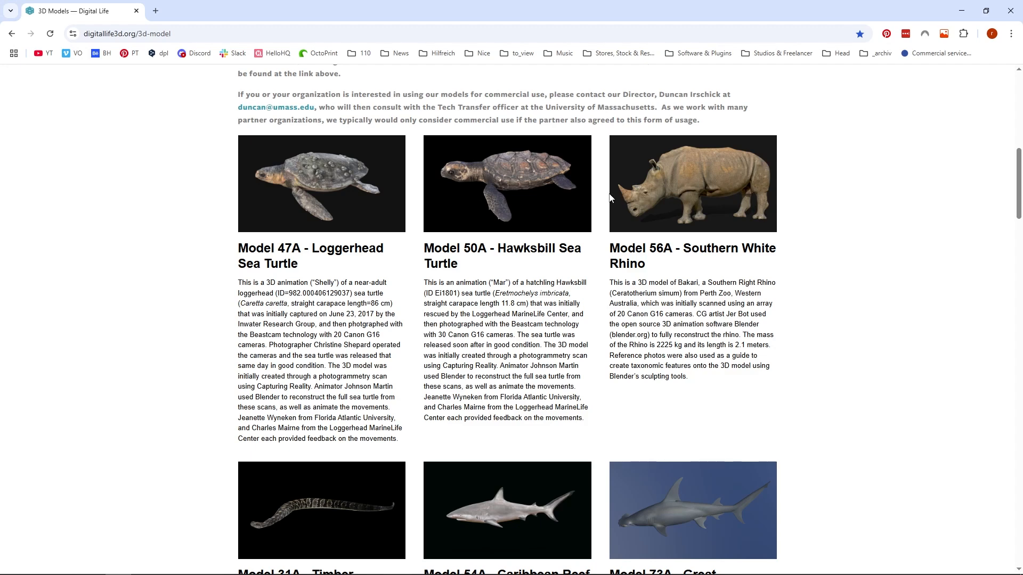
scroll(612, 198, down, 2)
scroll(601, 202, up, 2)
scroll(394, 234, up, 1)
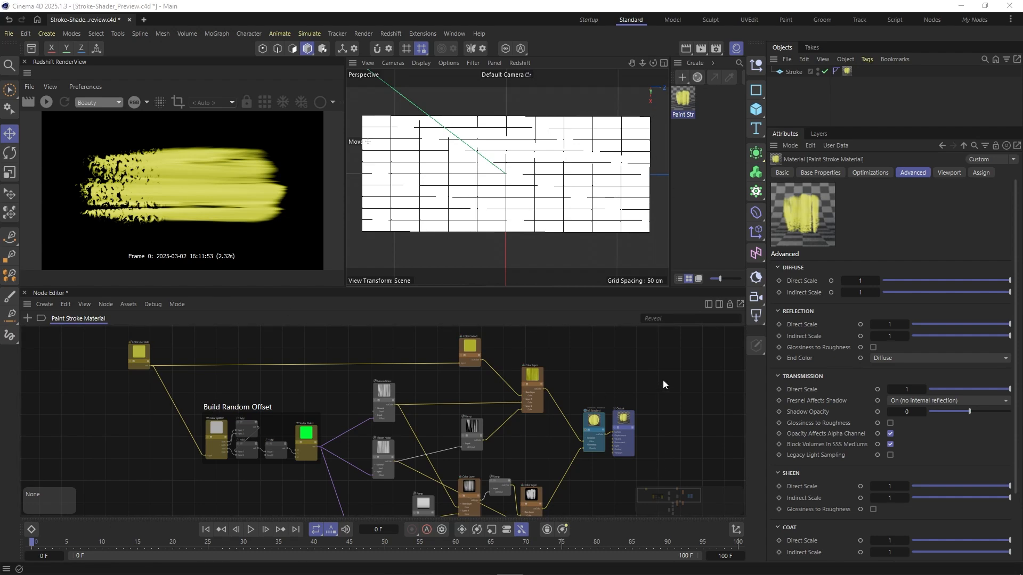
Enlarge the node editor's height and start the live Redshift preview render
drag(390, 288, 391, 223)
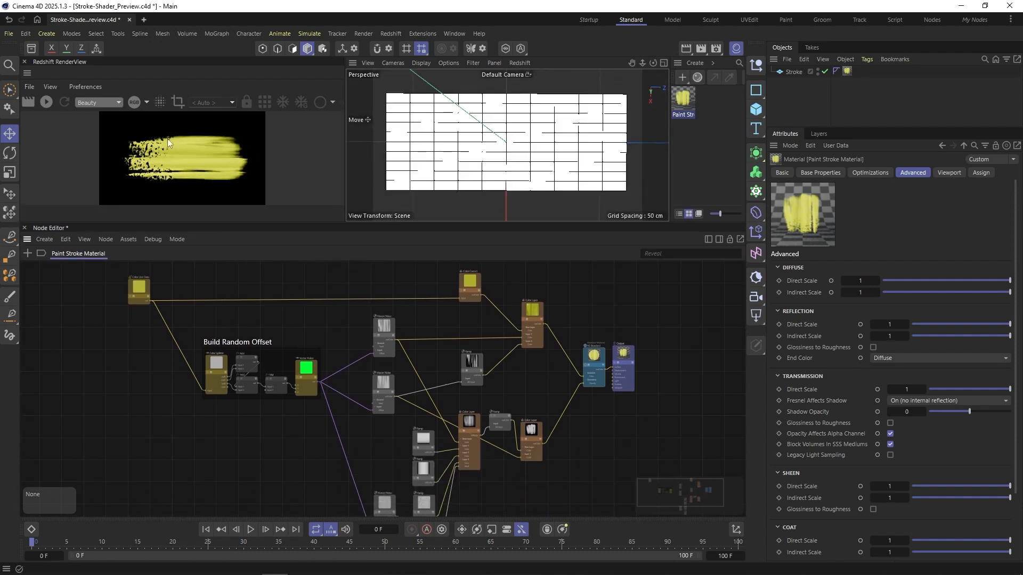
click(46, 102)
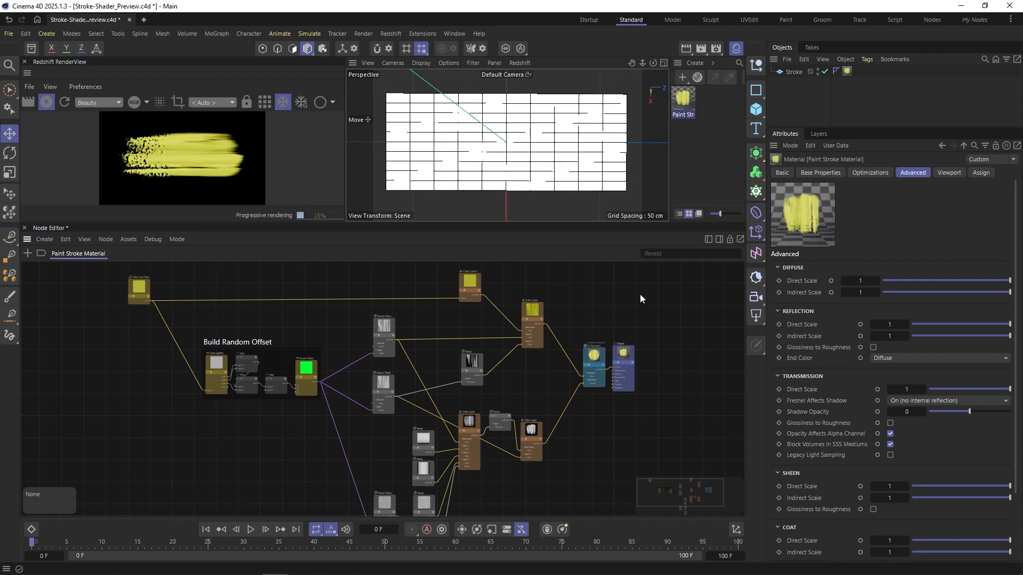
Solo the Color Layer feeding the emission color, and each of the two upper Maxon Noise nodes, in the render view
scroll(517, 365, up, 5)
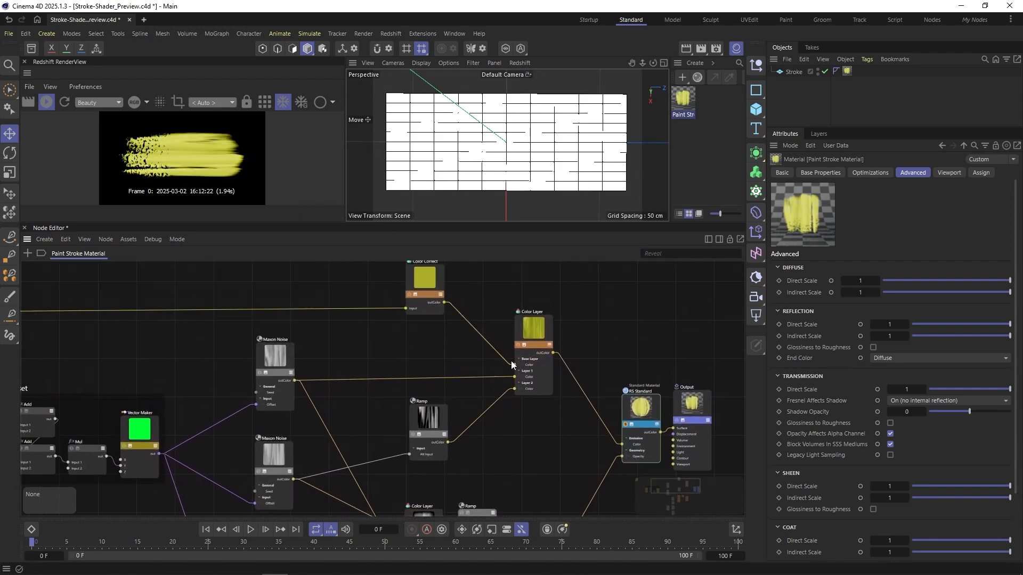
click(517, 345)
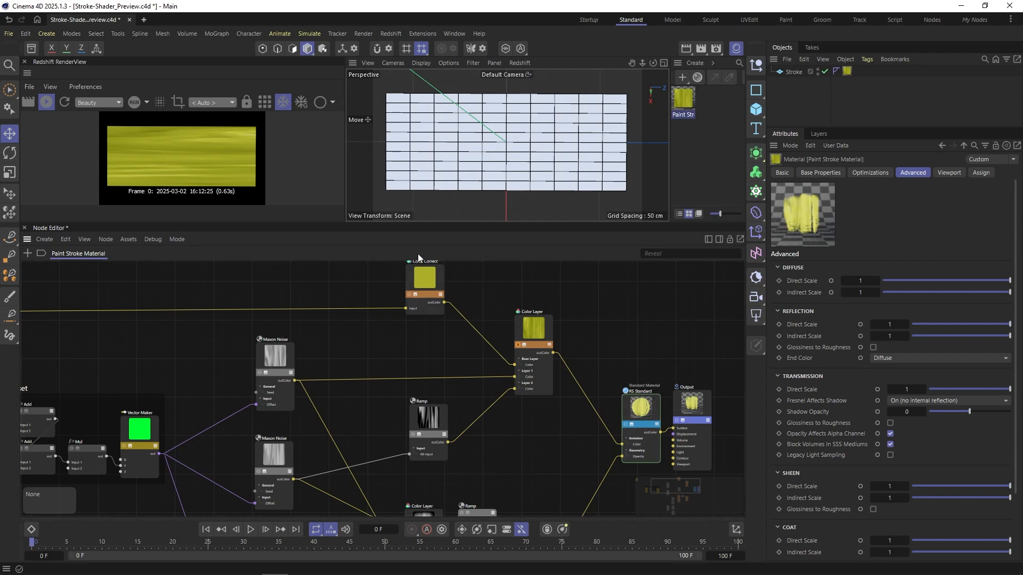
middle_drag(124, 296, 228, 298)
middle_drag(352, 357, 348, 356)
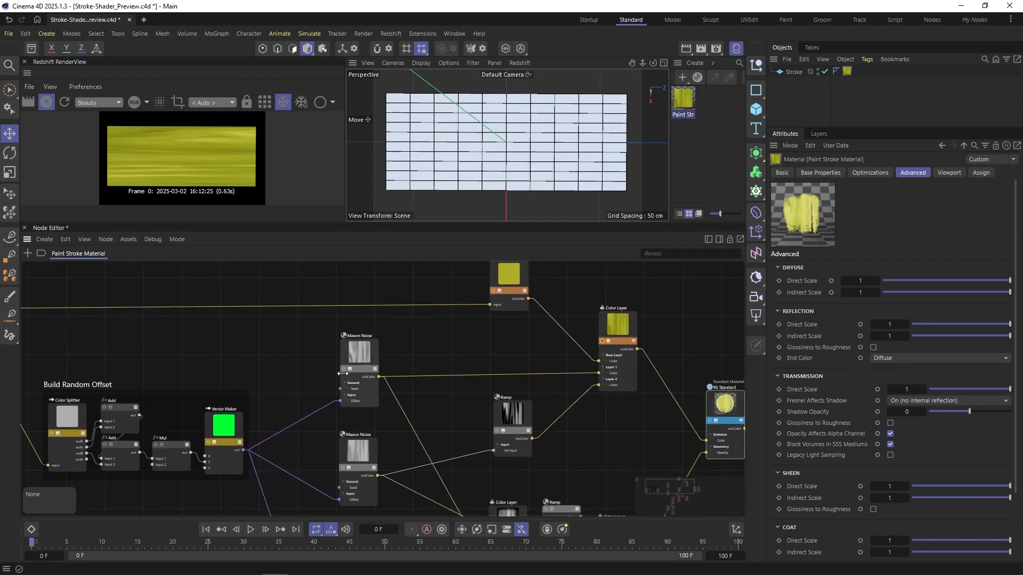
click(344, 369)
middle_drag(315, 440, 325, 396)
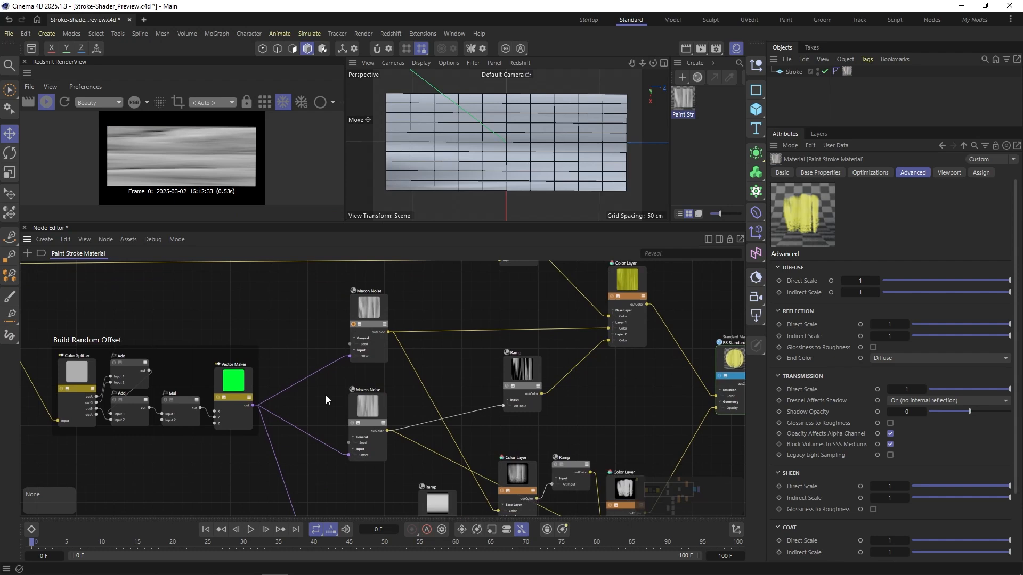
click(351, 423)
Solo the final Color Layer connected to opacity and the Color Layer that combines the ramps before it
mouse_move(434, 382)
middle_down()
mouse_move(391, 385)
mouse_move(420, 391)
middle_up()
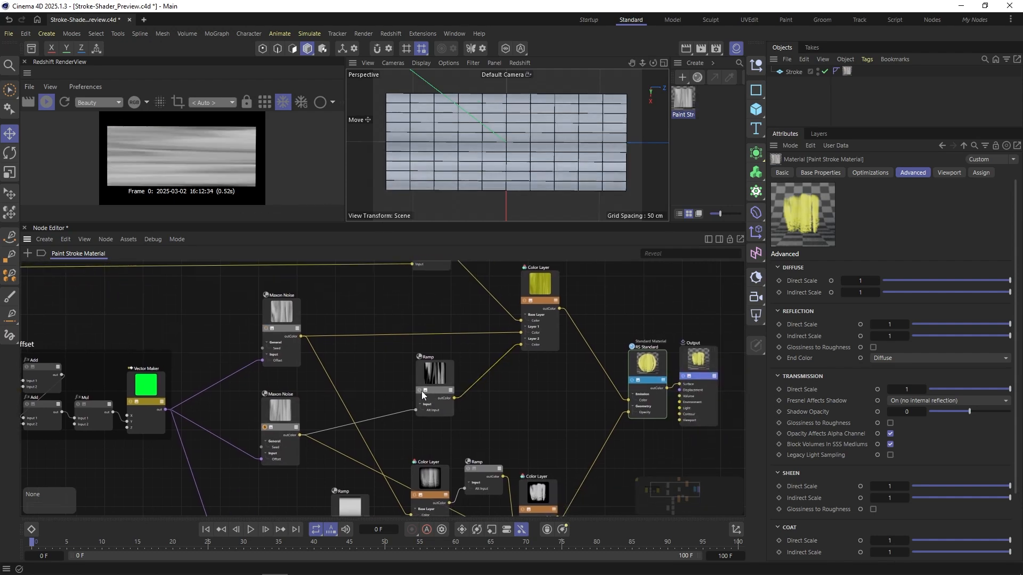
middle_drag(529, 499, 514, 399)
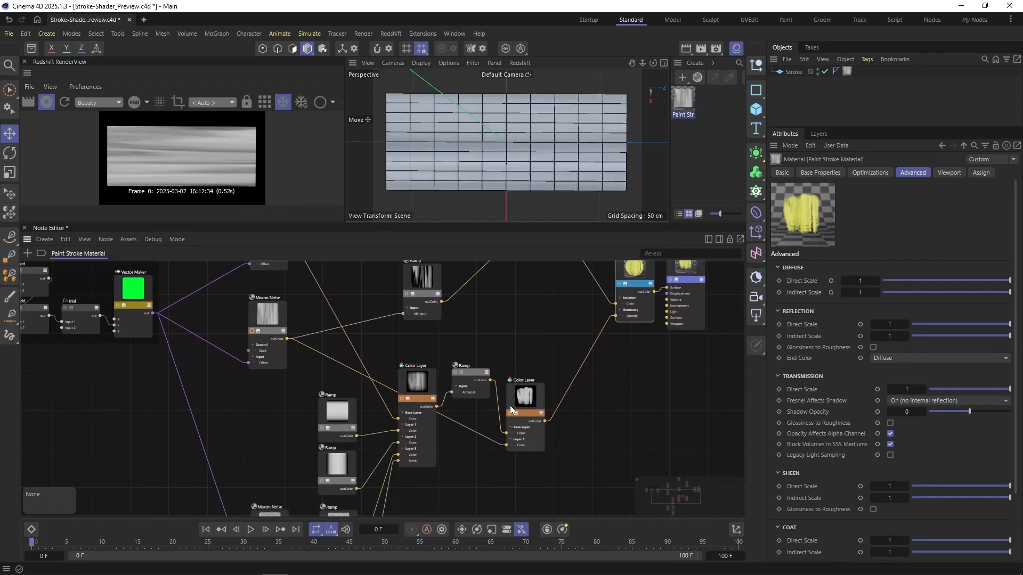
click(510, 412)
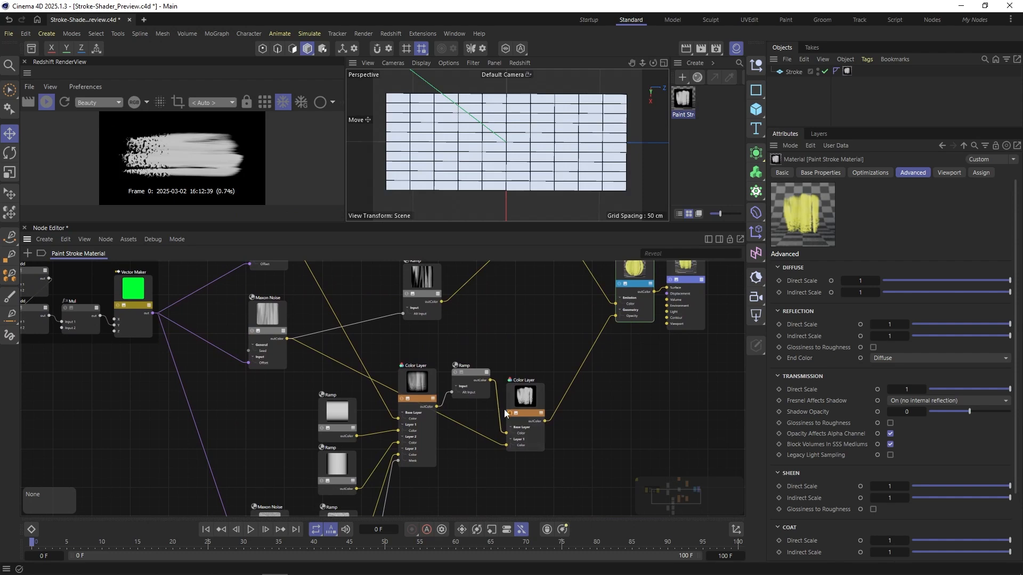
scroll(465, 416, up, 2)
click(386, 394)
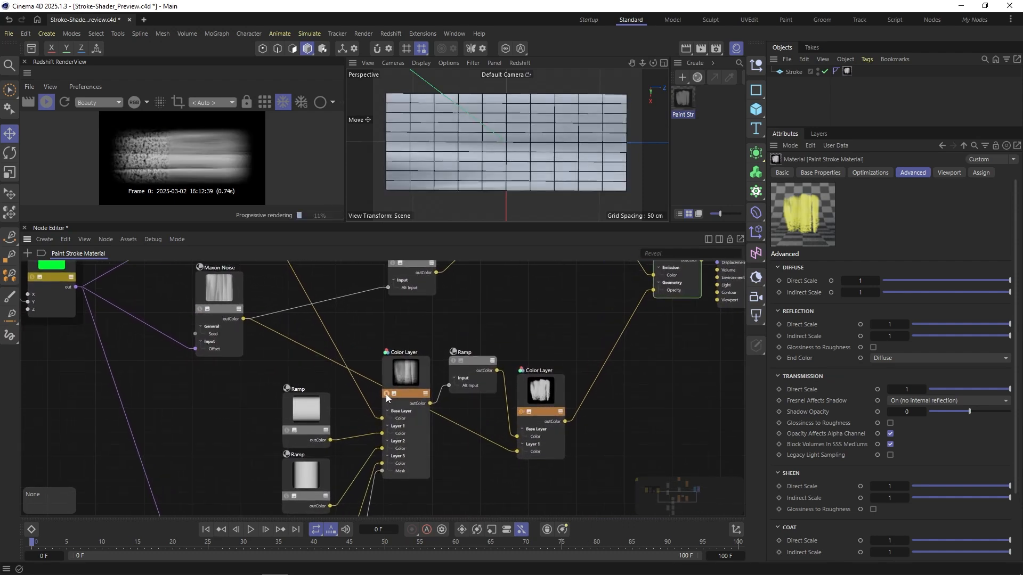
Solo the lower Maxon Noise node in the render view, and switch back to the full material
middle_drag(385, 396, 530, 303)
click(347, 476)
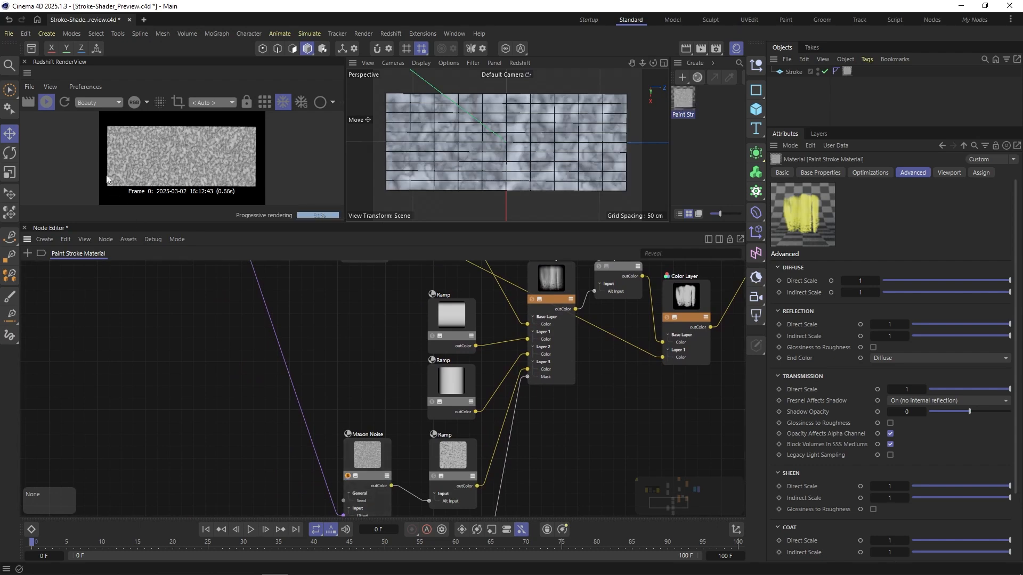
click(348, 475)
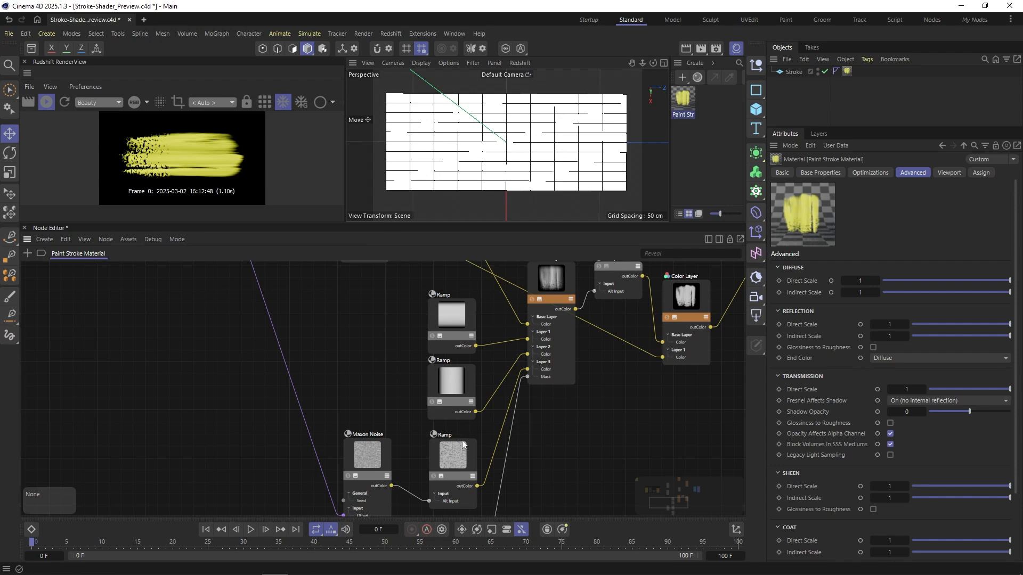
Solo the two edge-fading Ramps and the mask Ramp, and show the settings of the Ramp fed by the lower Maxon Noise
middle_drag(525, 441, 516, 471)
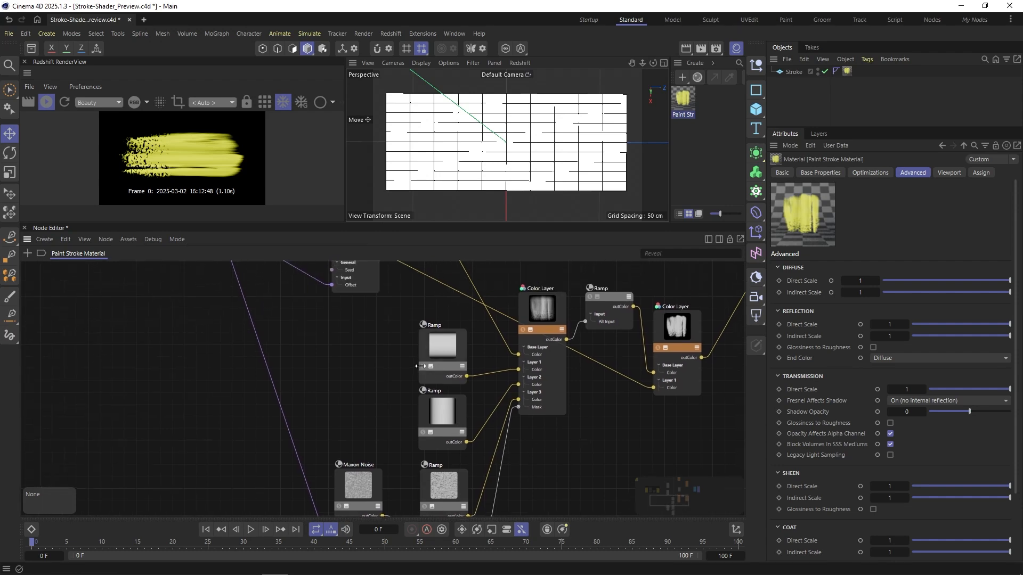
click(422, 366)
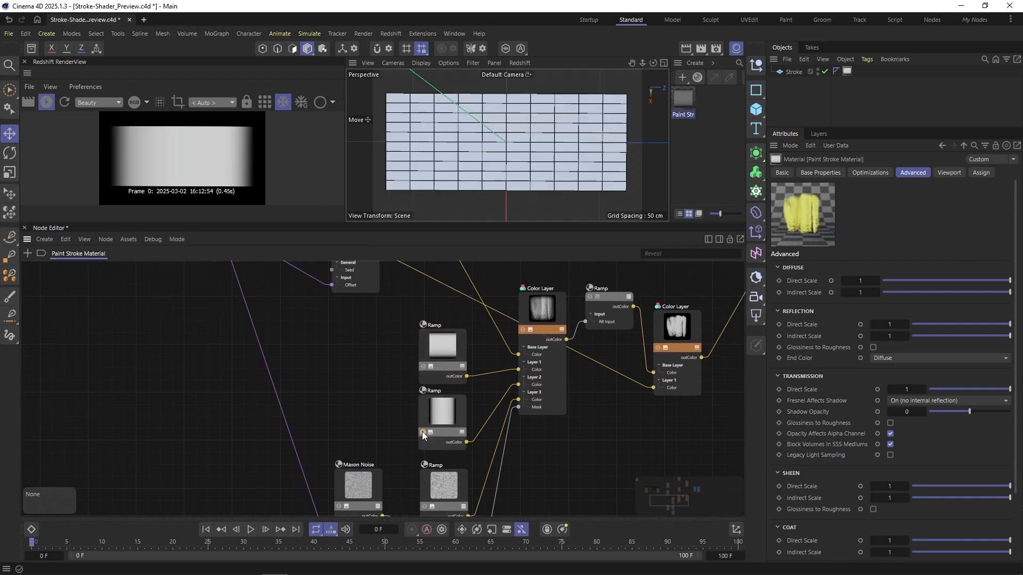
middle_drag(520, 438, 515, 316)
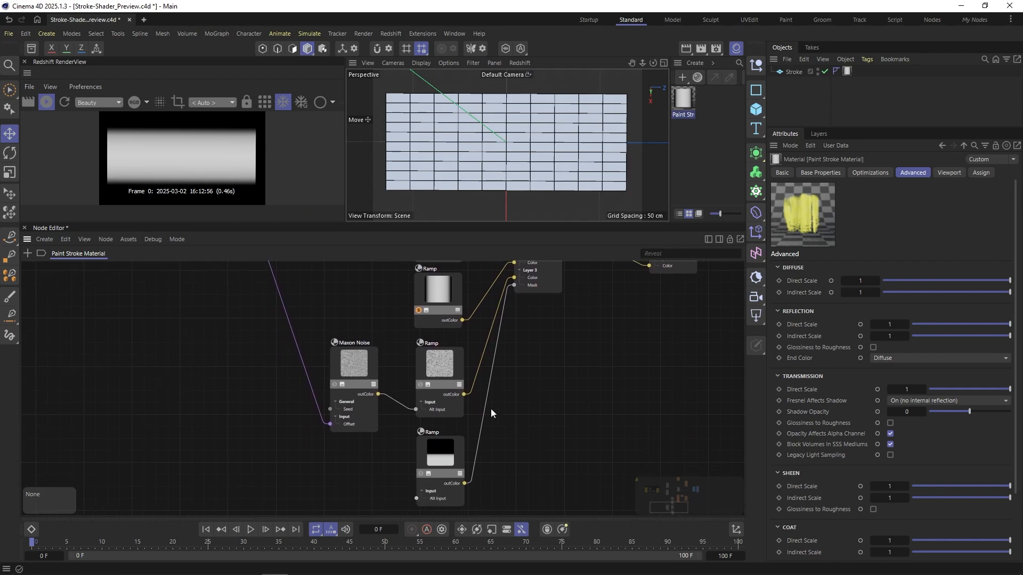
click(443, 361)
click(420, 473)
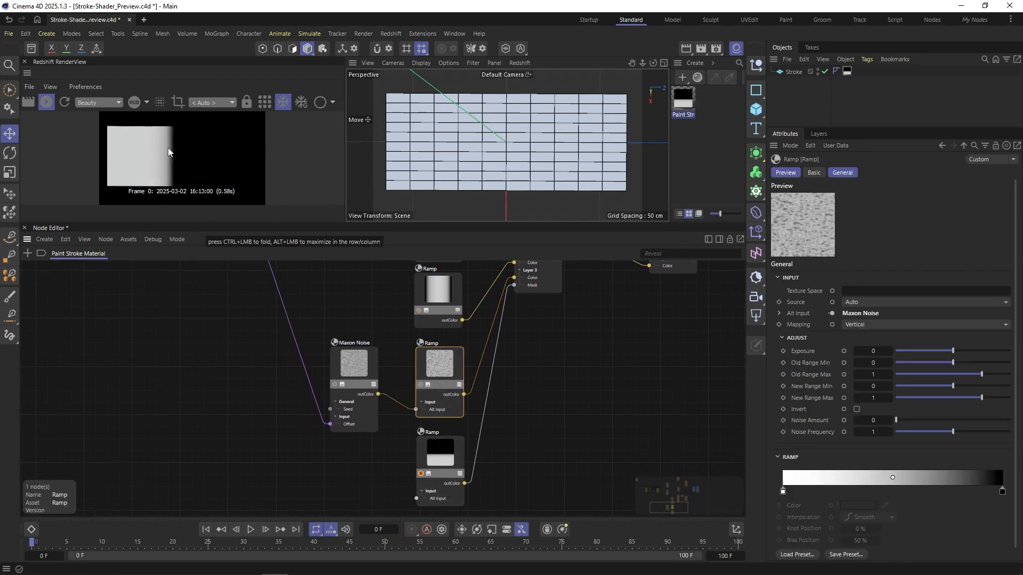
Solo the ramp-combining Color Layer, the Ramp that follows it and the final opacity Color Layer in turn
middle_drag(557, 360, 515, 485)
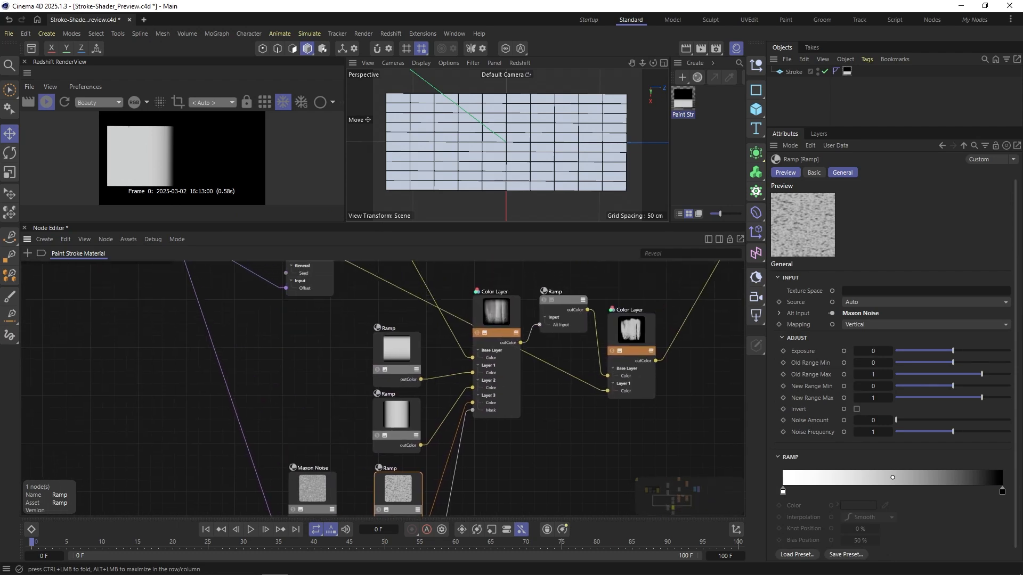
click(477, 333)
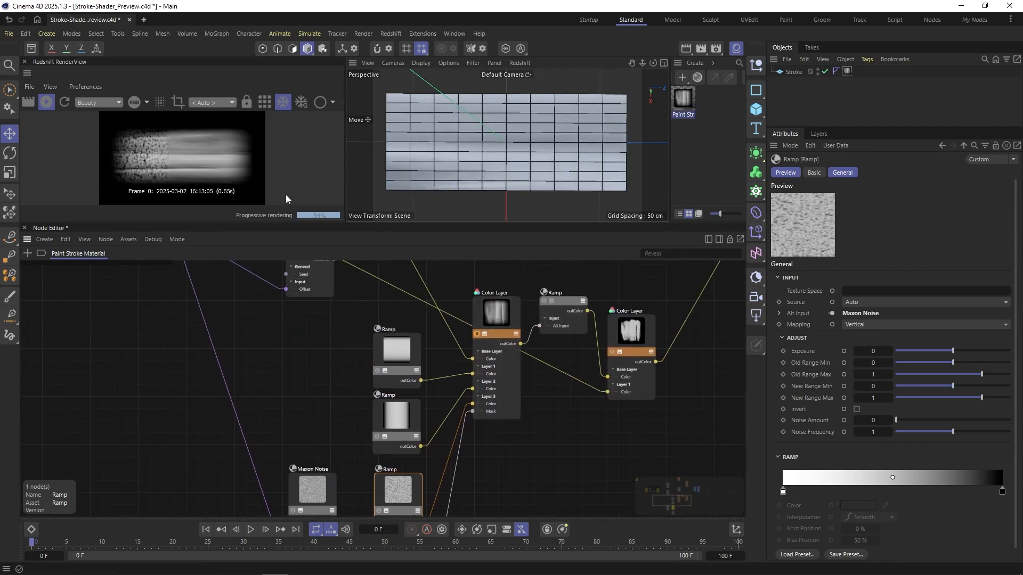
drag(565, 298, 564, 303)
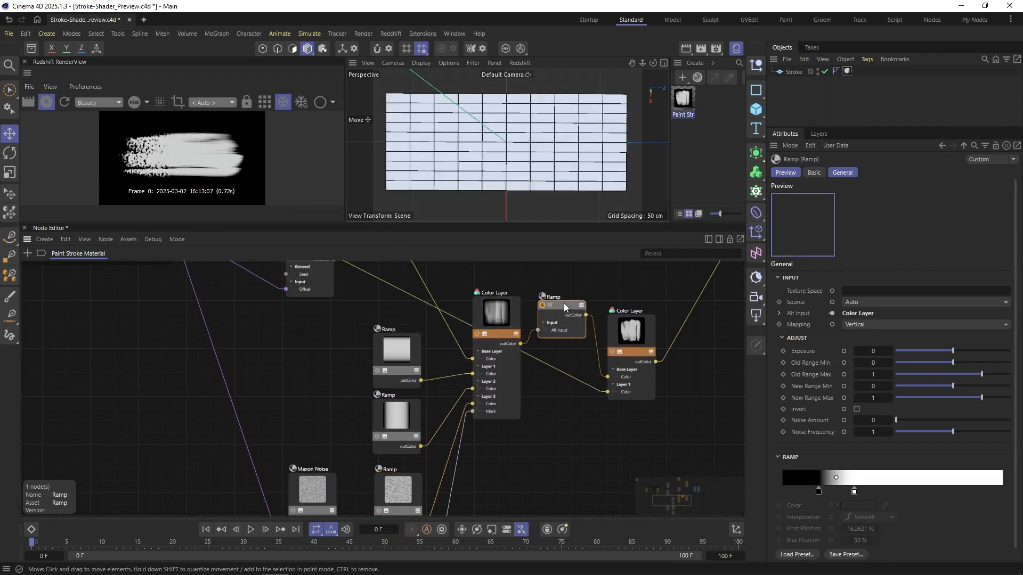
middle_drag(645, 310, 606, 330)
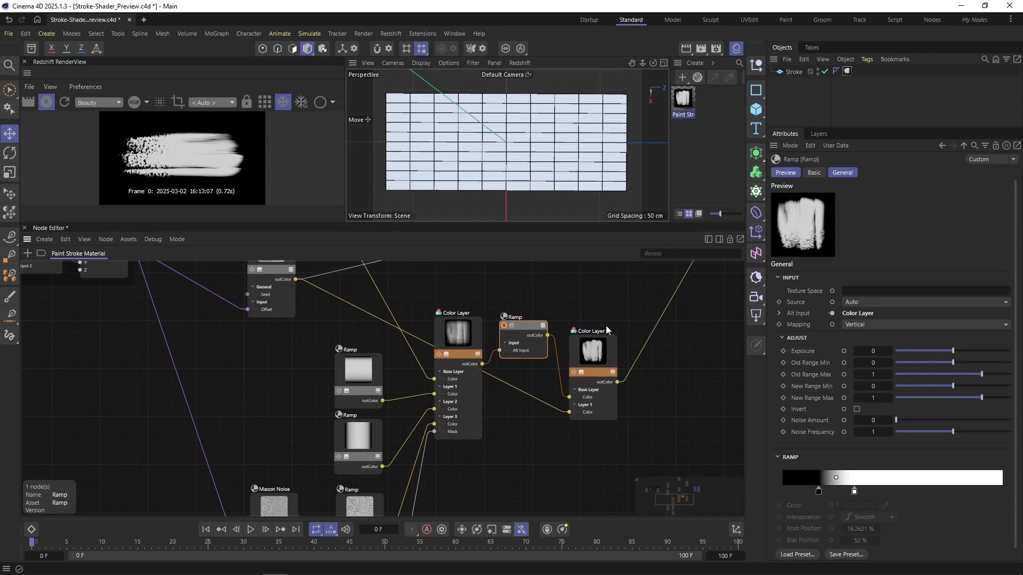
click(573, 372)
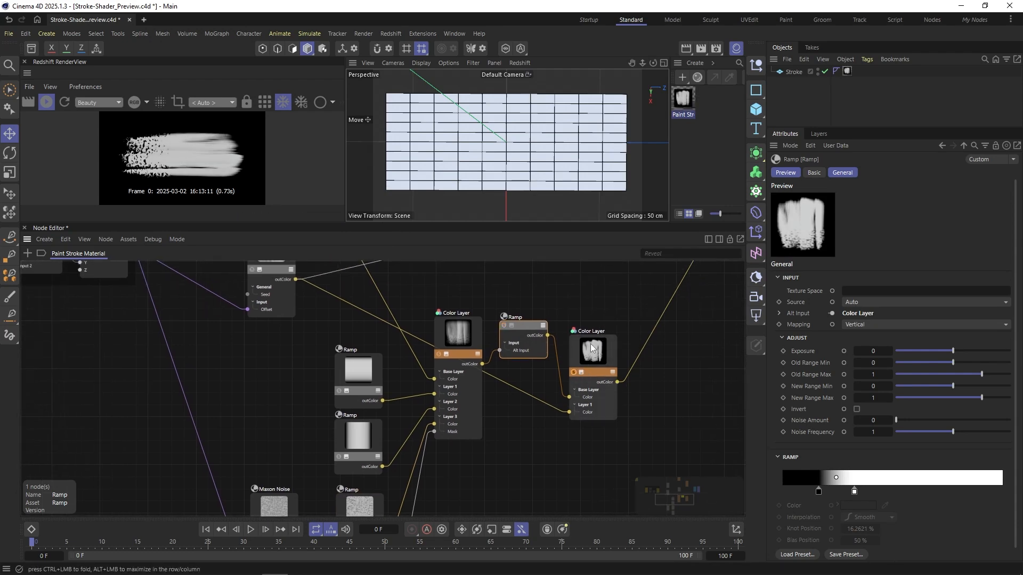
Switch the render preview back to the full RS Standard material and clear the node selection
alt+middle_drag(598, 305, 532, 446)
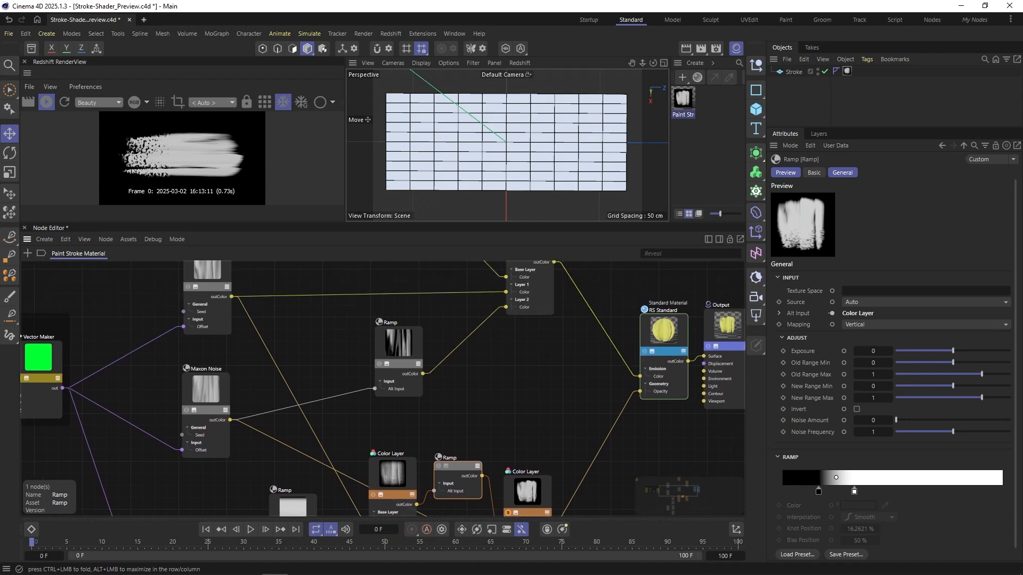
click(644, 351)
click(564, 393)
Select the Color User Data node and change the hue of its default color
alt+middle_drag(212, 344, 588, 348)
alt+middle_drag(331, 295, 374, 365)
scroll(375, 333, down, 1)
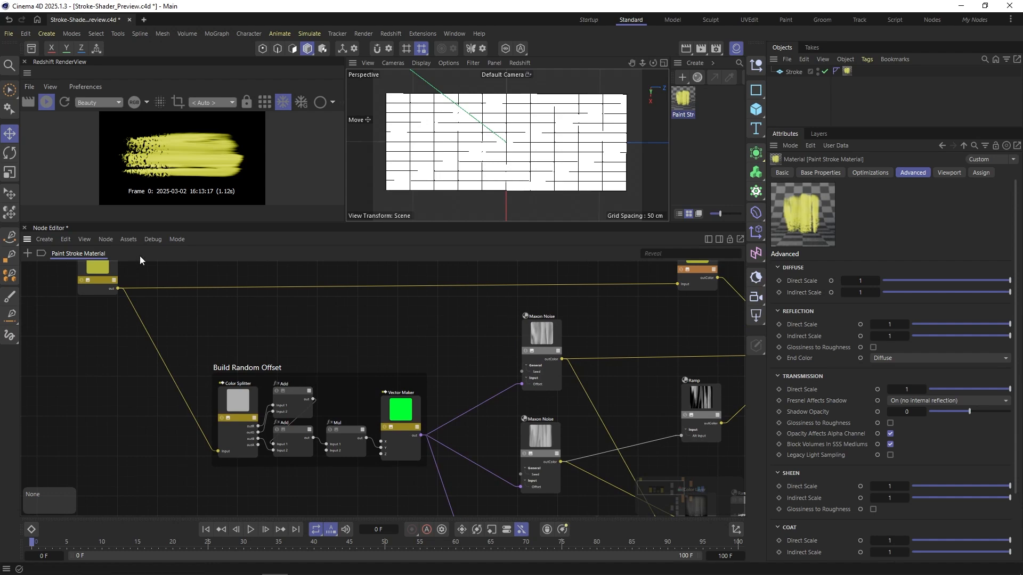
click(99, 280)
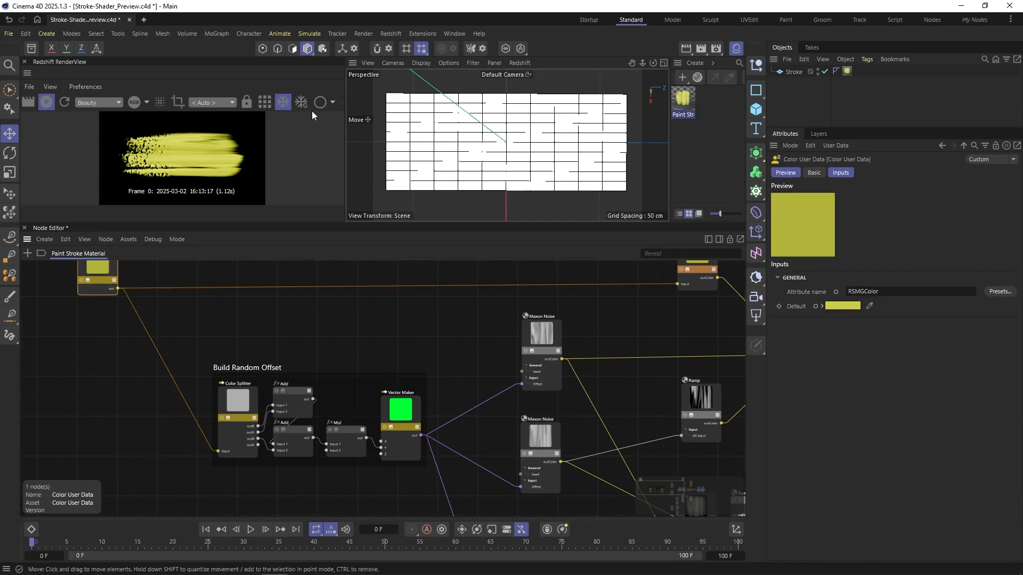
click(842, 306)
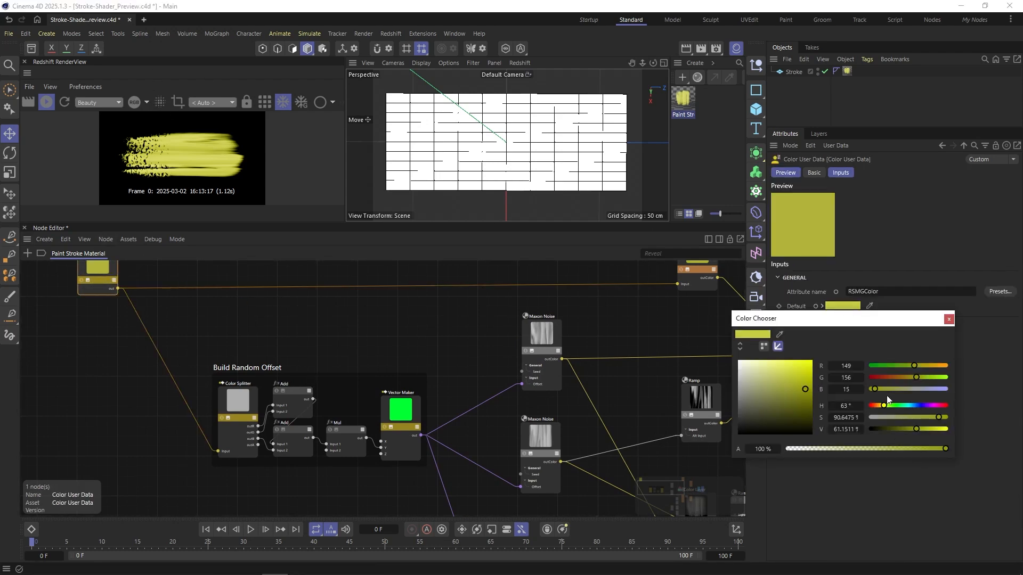
click(908, 406)
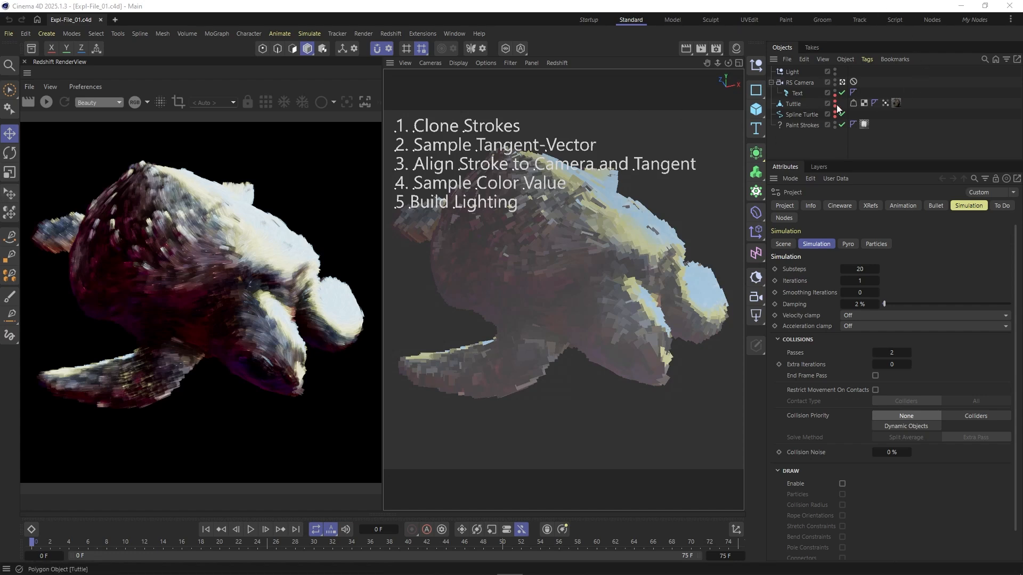
Disable the Paint Strokes generator, make the Tuttle mesh visible in the viewport and select the Spline Turtle
click(843, 124)
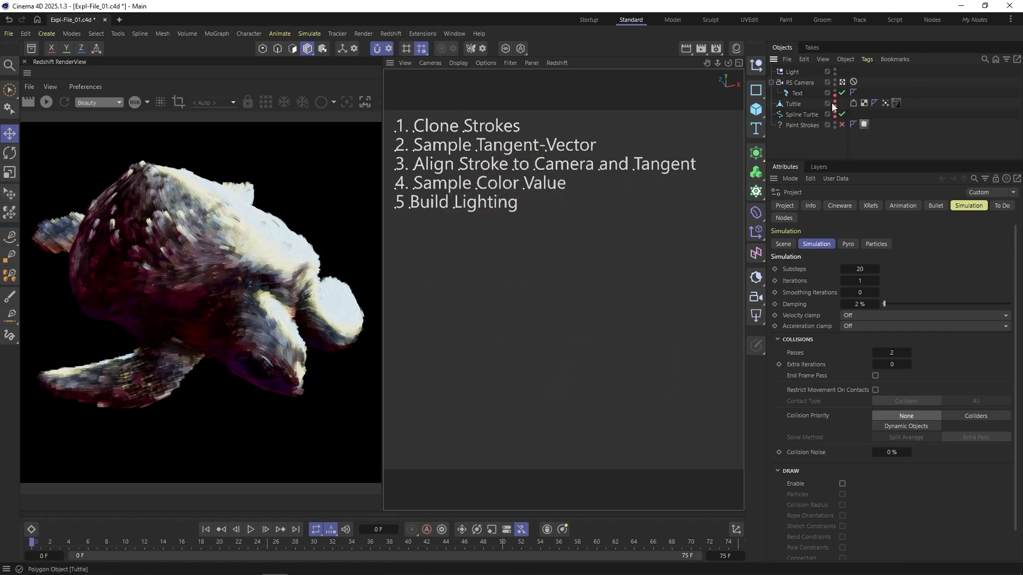
click(833, 101)
click(806, 114)
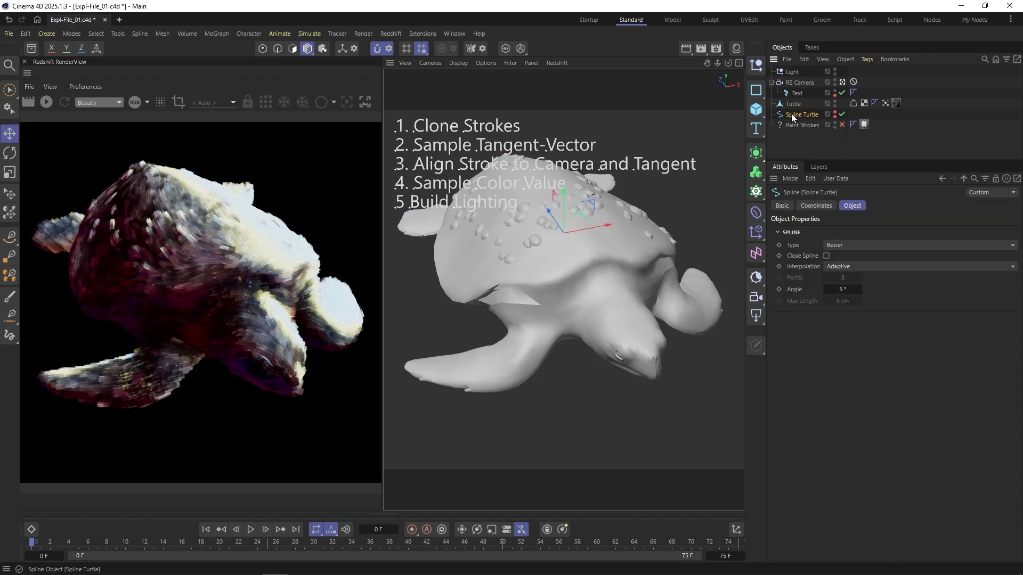
Make the Spline Turtle visible in the viewport and display its points, viewed from outside the RS Camera
click(835, 112)
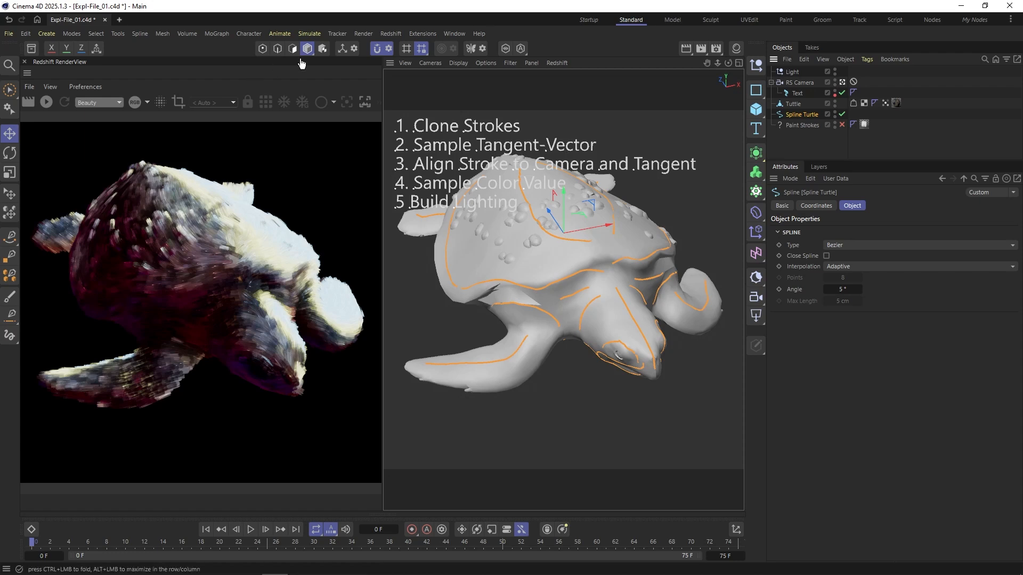
click(264, 49)
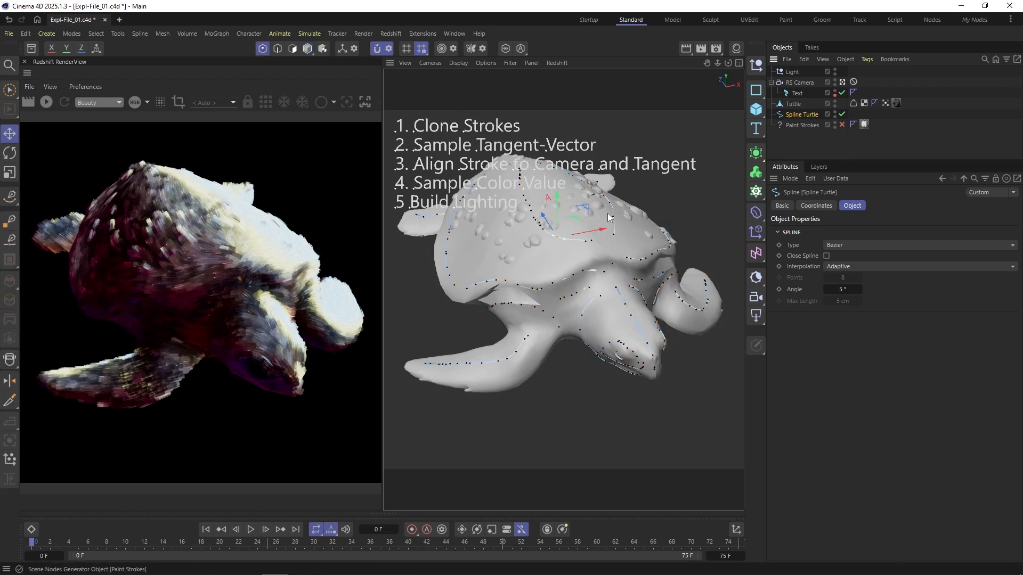
scroll(623, 272, down, 6)
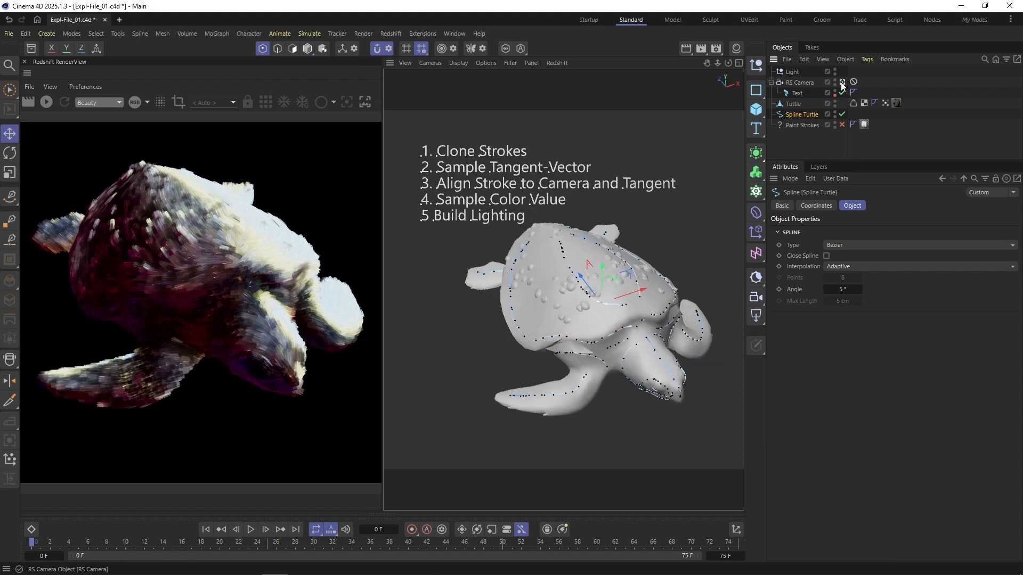
scroll(628, 267, up, 4)
scroll(539, 299, up, 8)
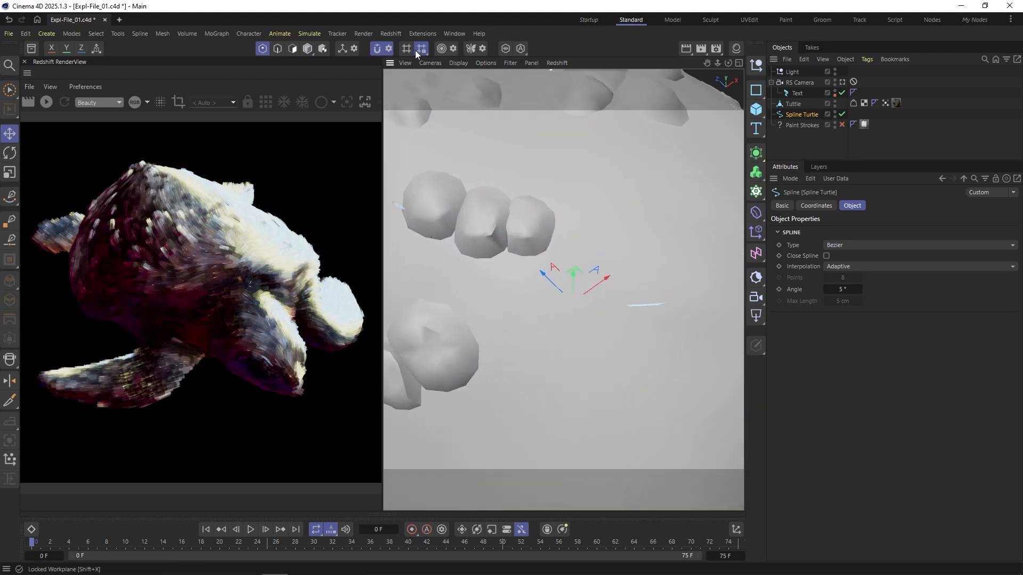
Isolate the Spline Turtle in the viewport and examine the points and direction of its guide splines
click(505, 48)
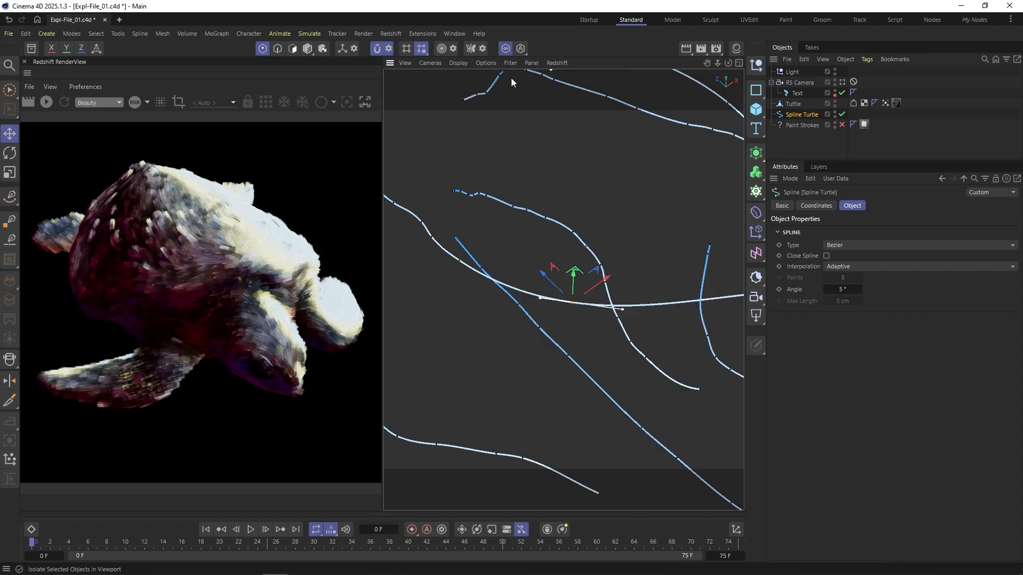
alt+drag(568, 313, 504, 214)
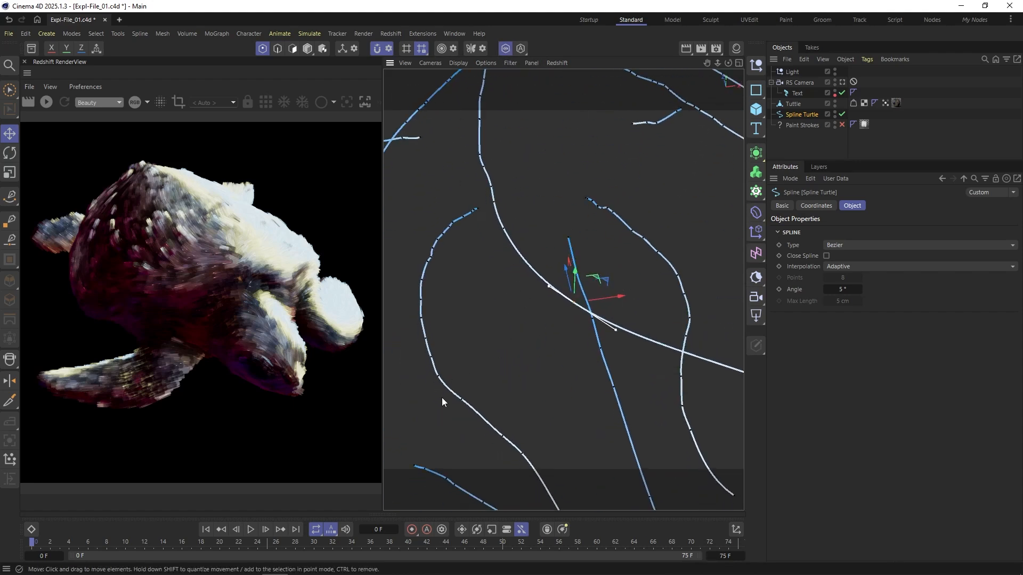
click(505, 232)
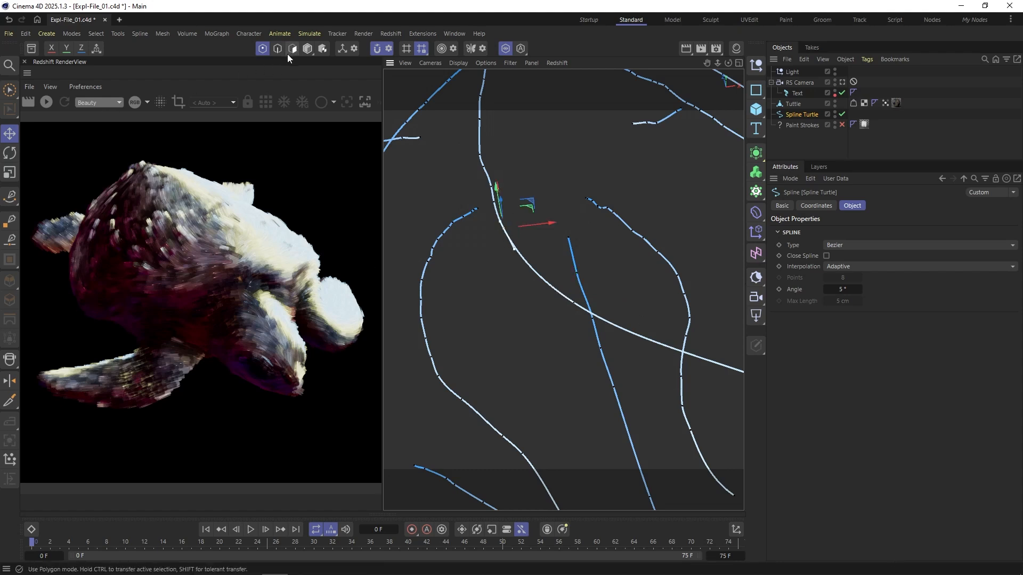
click(12, 197)
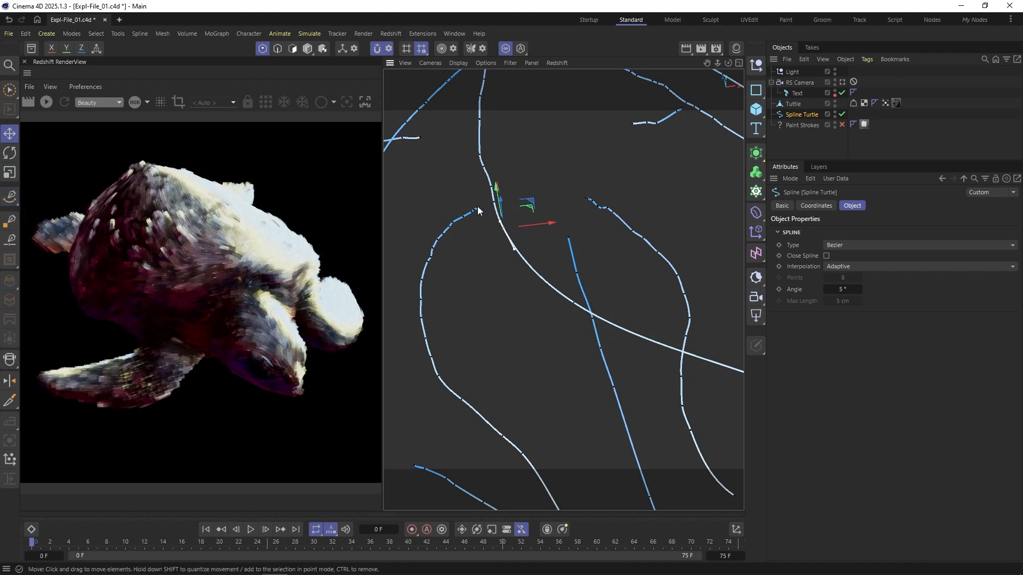
mouse_move(507, 232)
alt+mouse_down()
mouse_move(541, 224)
mouse_move(534, 265)
mouse_move(500, 245)
mouse_move(511, 221)
alt+mouse_up()
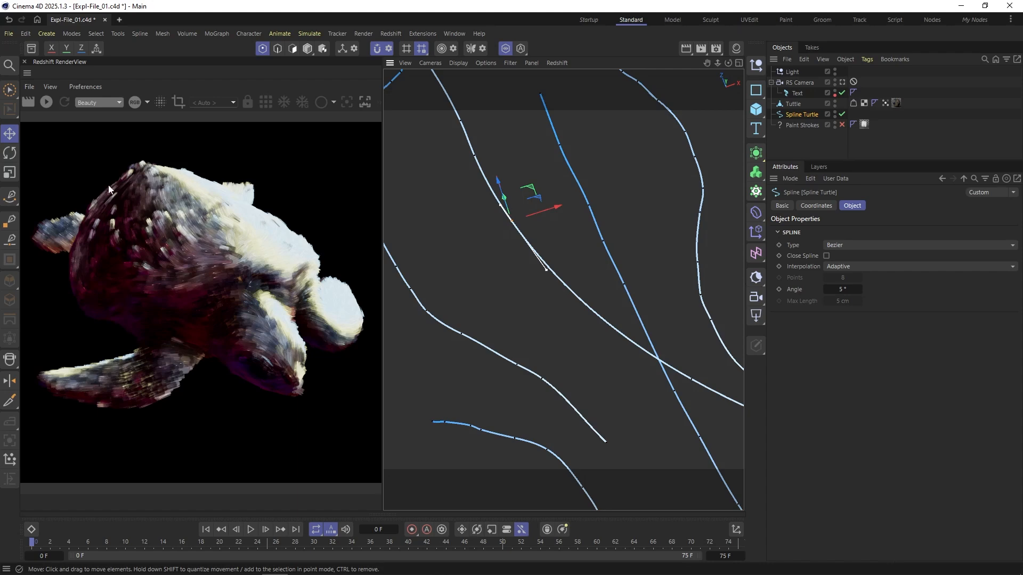
Return to the RS Camera view, end the viewport isolation and clear the object selection
click(842, 83)
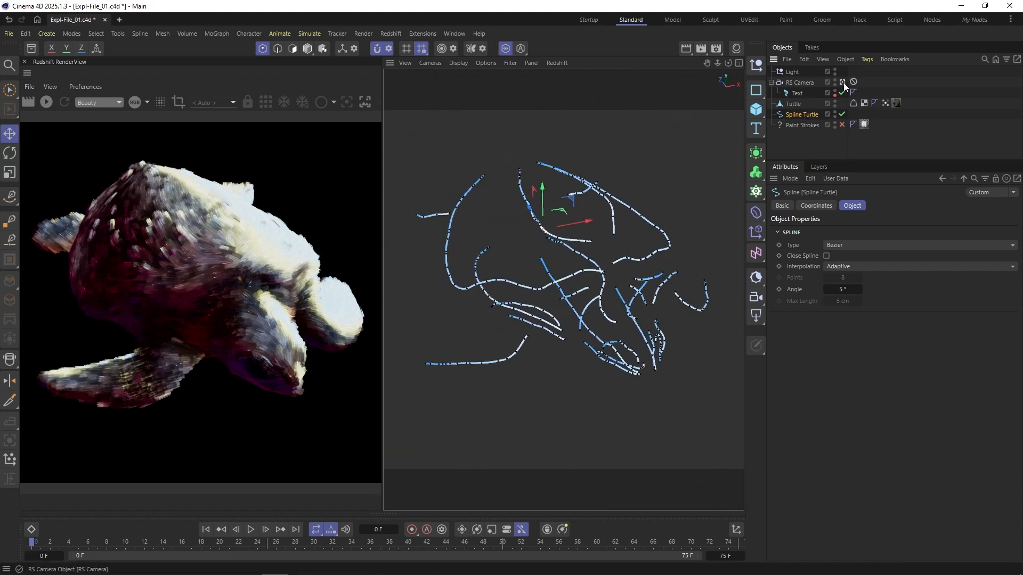
click(795, 94)
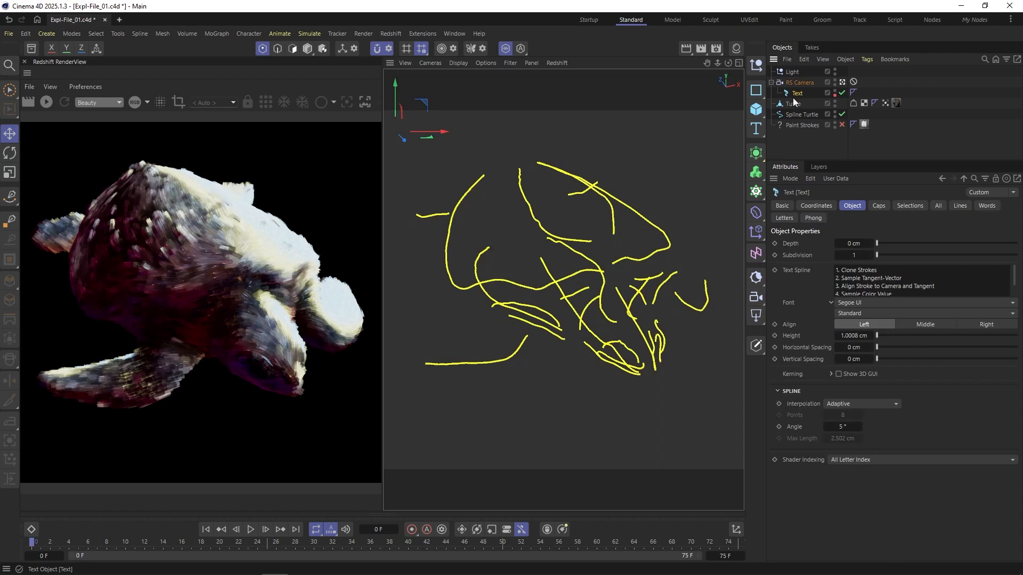
click(504, 48)
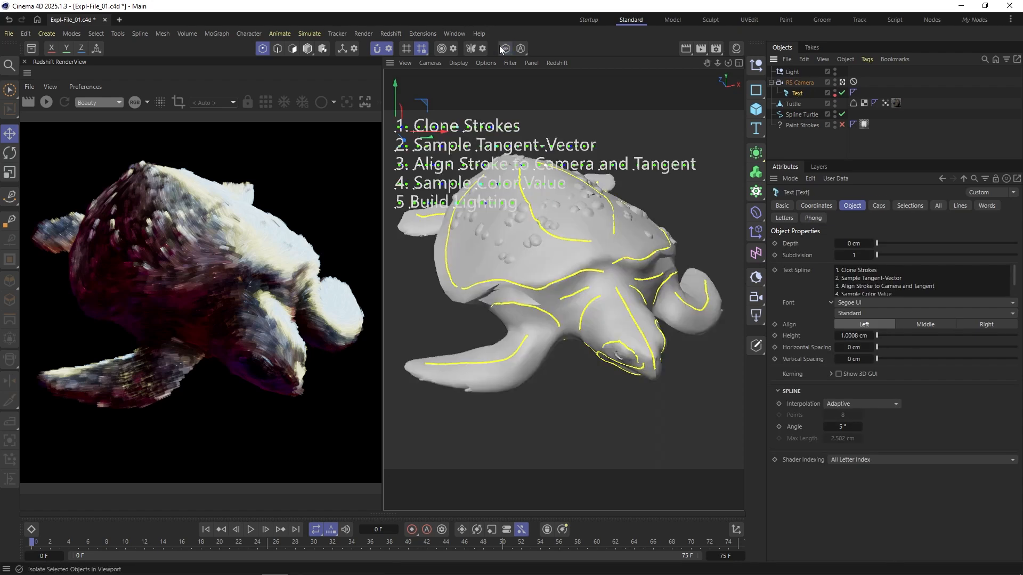
click(792, 143)
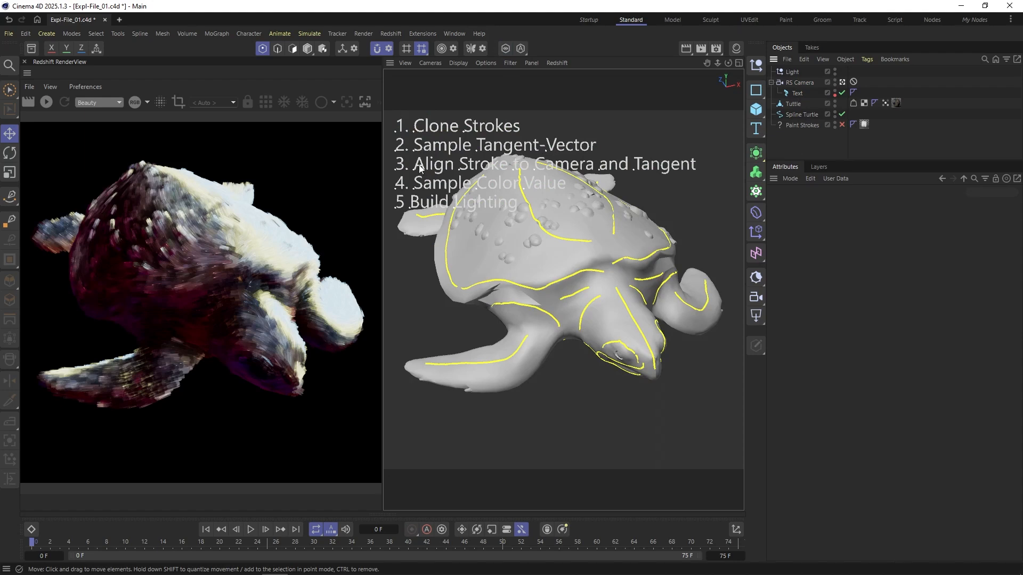
Enable the Paint Strokes generator and examine the strokes' orientation around the turtle from outside the RS Camera view
click(841, 124)
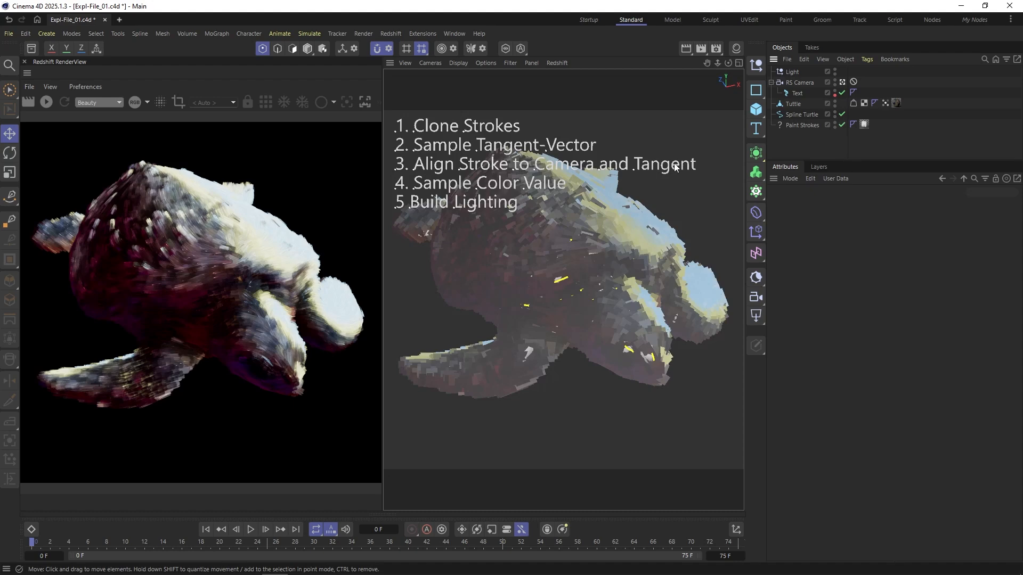
click(842, 82)
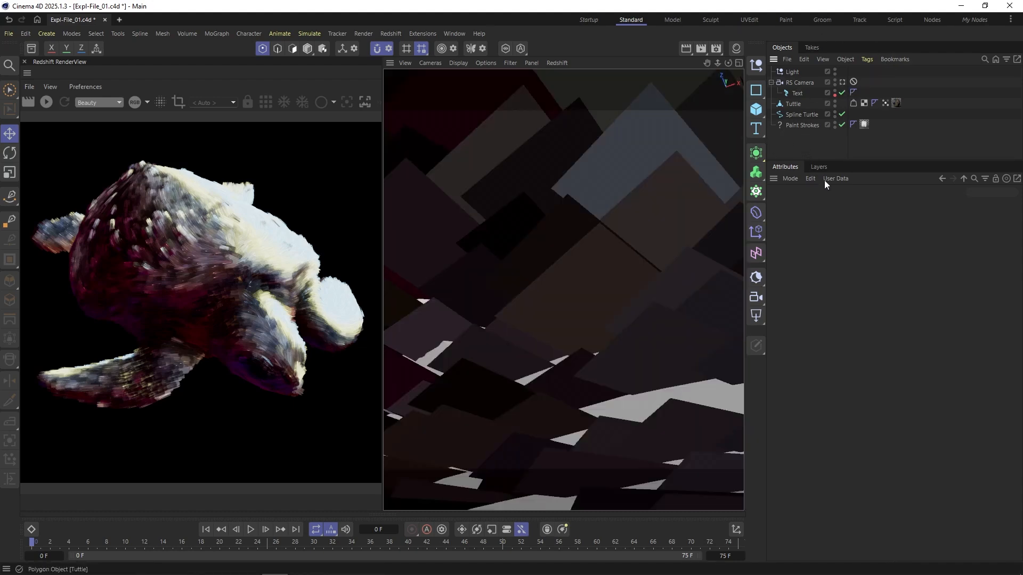
mouse_move(556, 186)
alt+mouse_down()
mouse_move(641, 196)
mouse_move(671, 165)
mouse_move(679, 198)
alt+mouse_up()
mouse_move(679, 197)
alt+right_down()
mouse_move(612, 229)
mouse_move(586, 255)
alt+right_up()
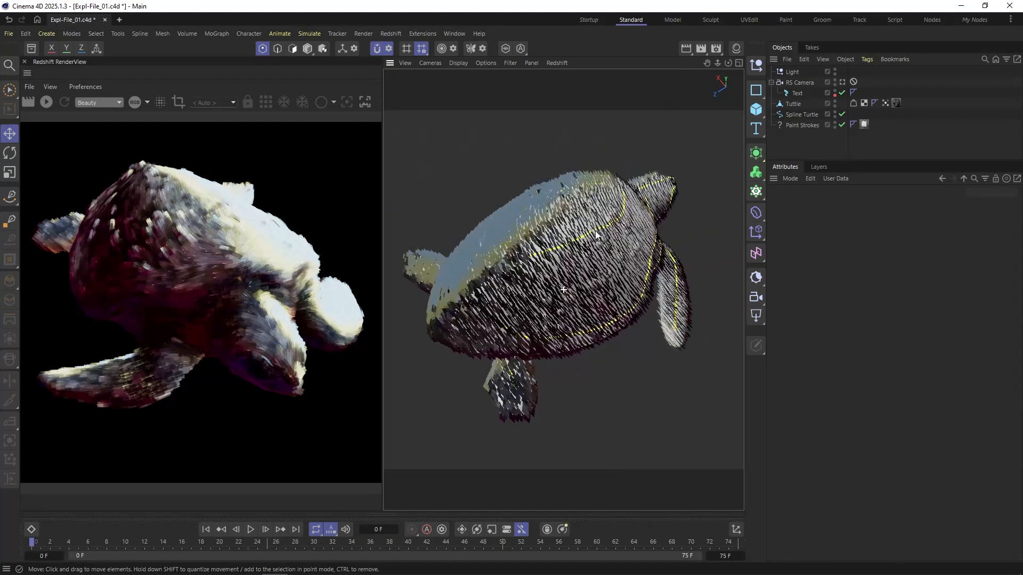
mouse_move(583, 267)
alt+mouse_down()
mouse_move(540, 244)
mouse_move(576, 301)
alt+mouse_up()
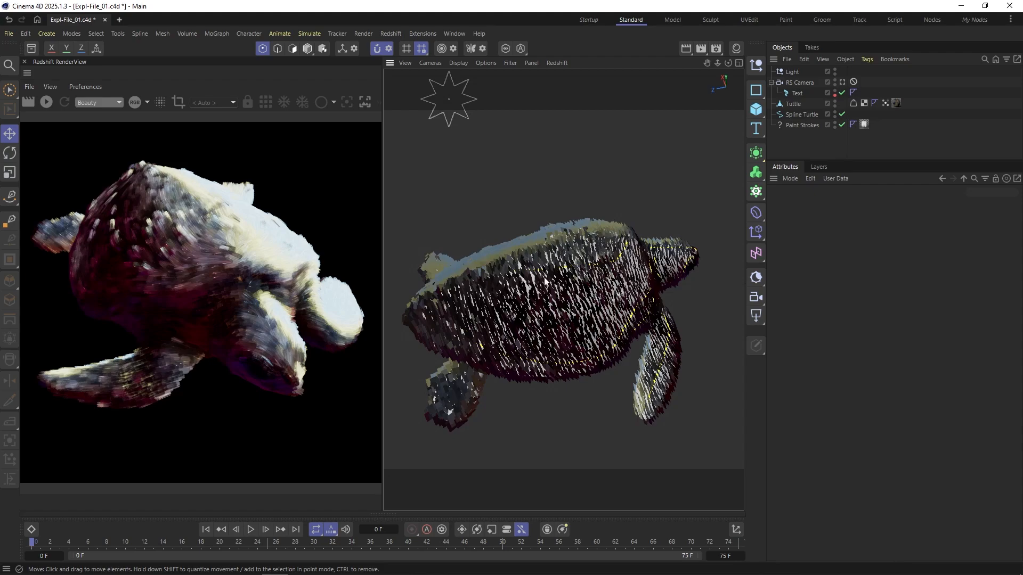
alt+drag(599, 281, 697, 106)
mouse_move(611, 363)
alt+mouse_down()
mouse_move(510, 369)
mouse_move(559, 351)
alt+mouse_up()
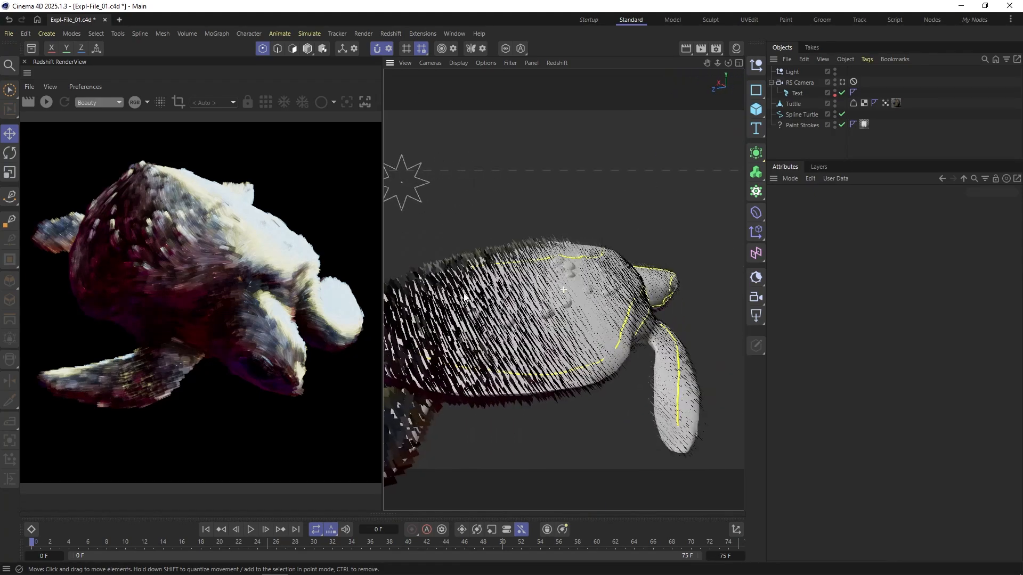
scroll(584, 312, up, 6)
mouse_move(592, 303)
alt+mouse_down()
mouse_move(697, 281)
mouse_move(574, 248)
mouse_move(494, 305)
mouse_move(682, 256)
mouse_move(709, 261)
mouse_move(456, 259)
mouse_move(618, 275)
alt+mouse_up()
scroll(618, 275, down, 7)
scroll(603, 279, up, 4)
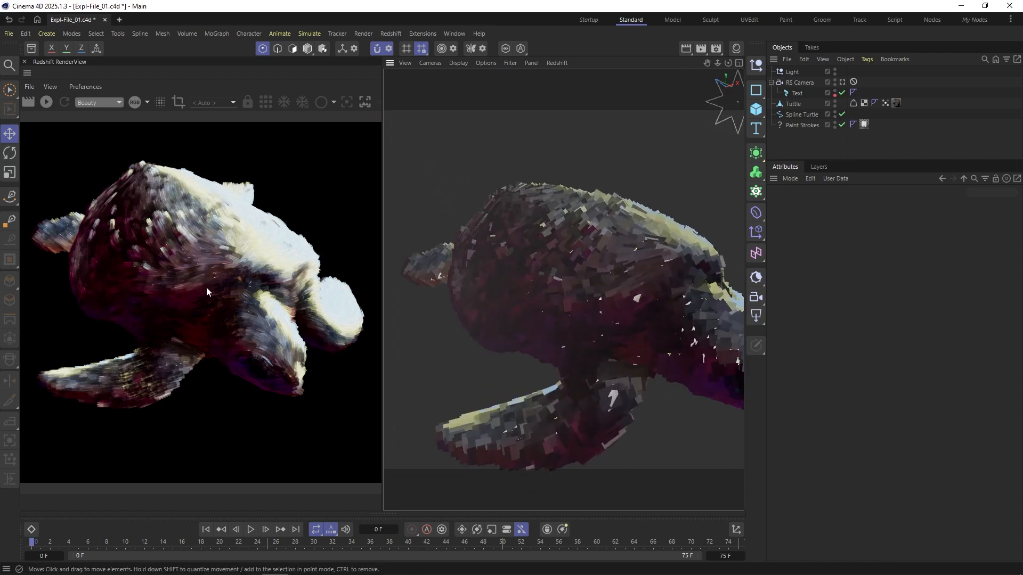
Select the Spline Turtle and disable the Paint Strokes generator to examine the guide splines on the mesh
click(797, 114)
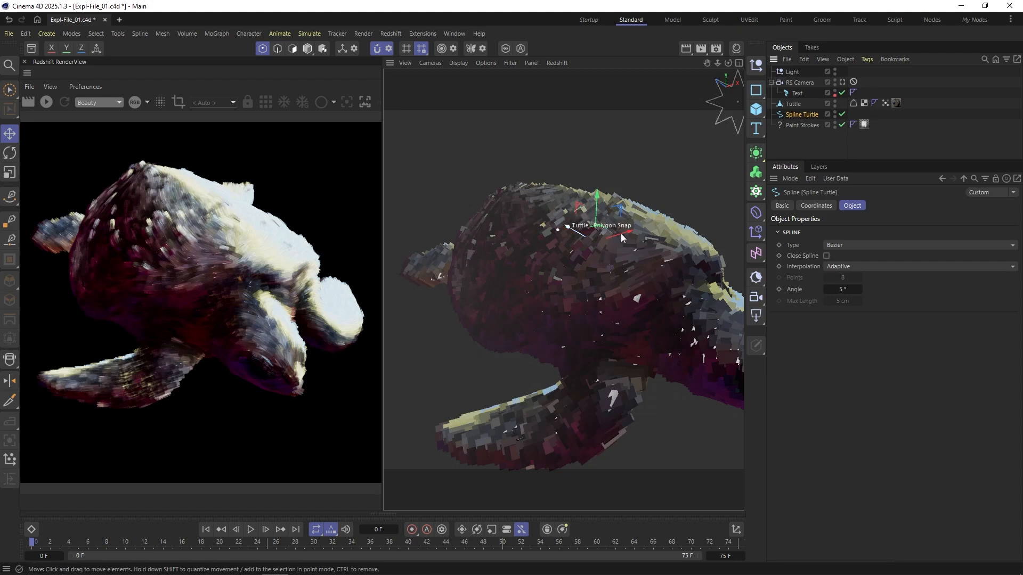
click(841, 124)
alt+drag(567, 266, 638, 229)
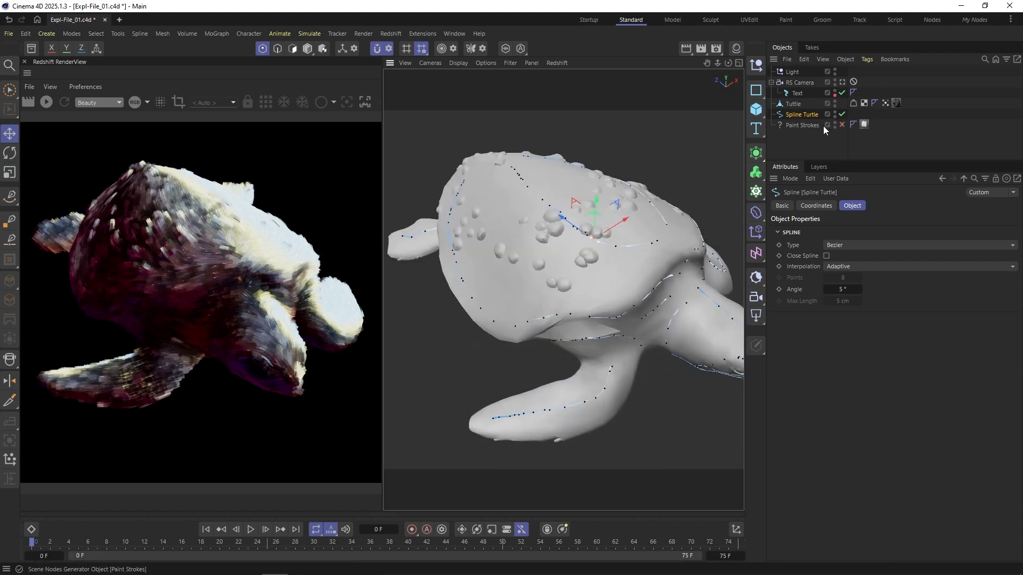
Enable the Paint Strokes generator again and return to the RS Camera view
click(796, 93)
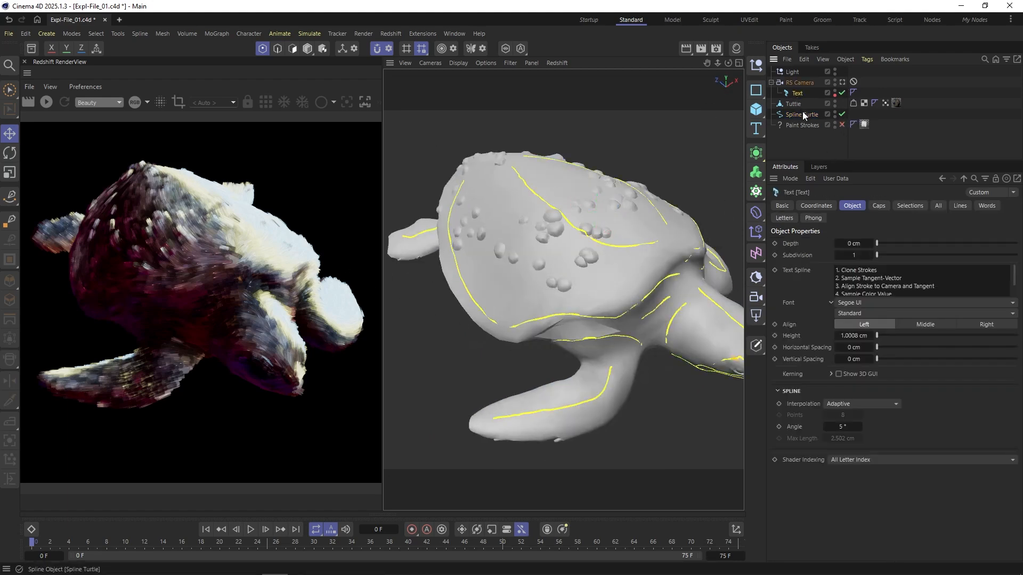
click(842, 125)
click(842, 82)
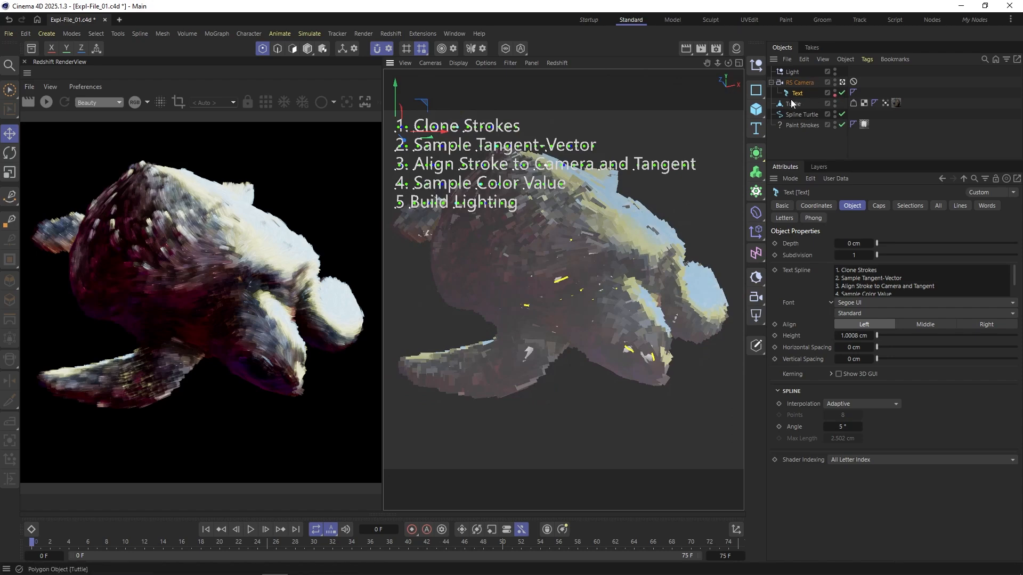
Select the Tuttle mesh in model mode with the Paint Strokes and Spline Turtle disabled
click(820, 104)
click(841, 124)
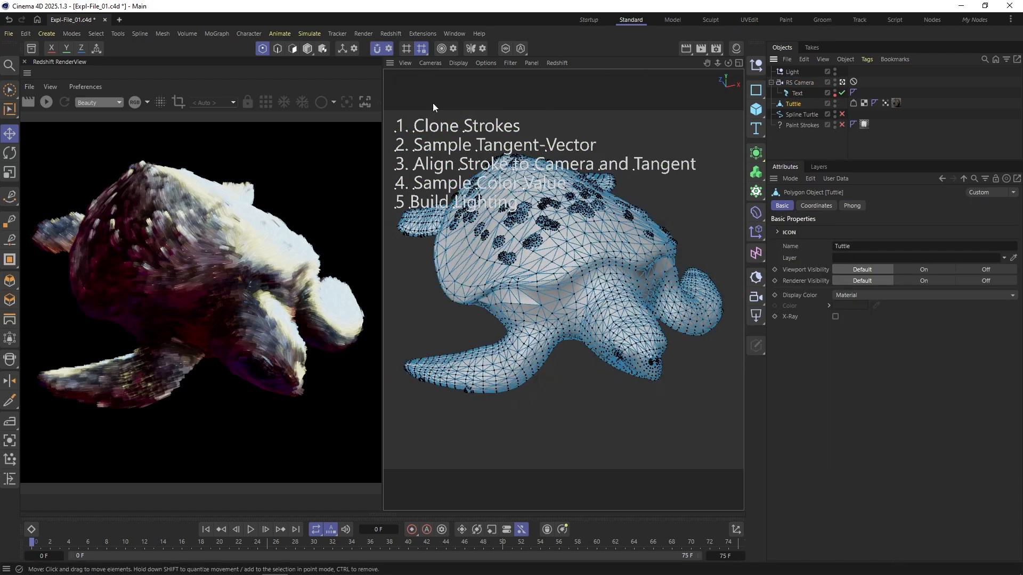
click(308, 48)
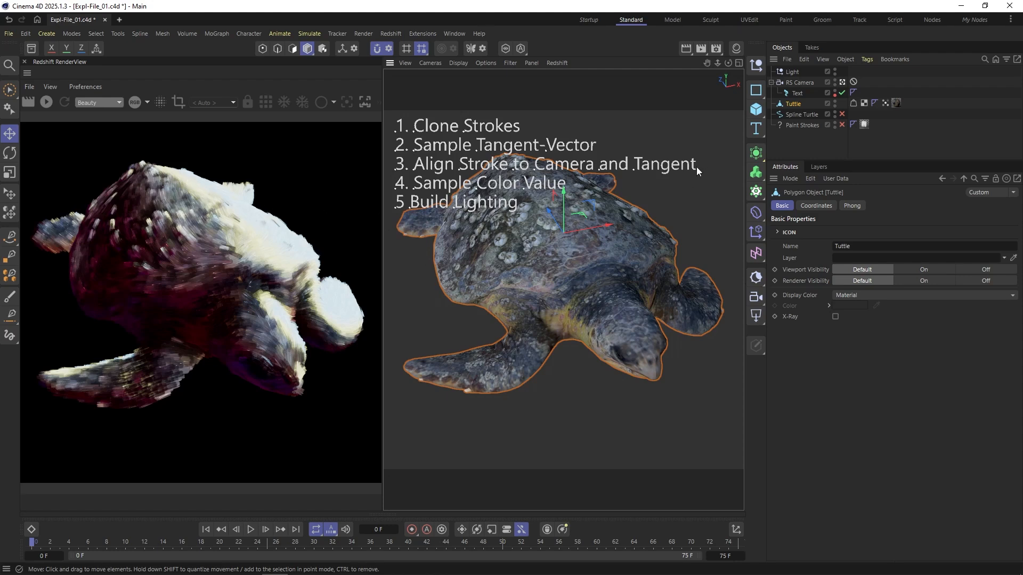
Enable the Spline Turtle and Paint Strokes again and set the viewport display to Gouraud shading
click(792, 72)
click(841, 114)
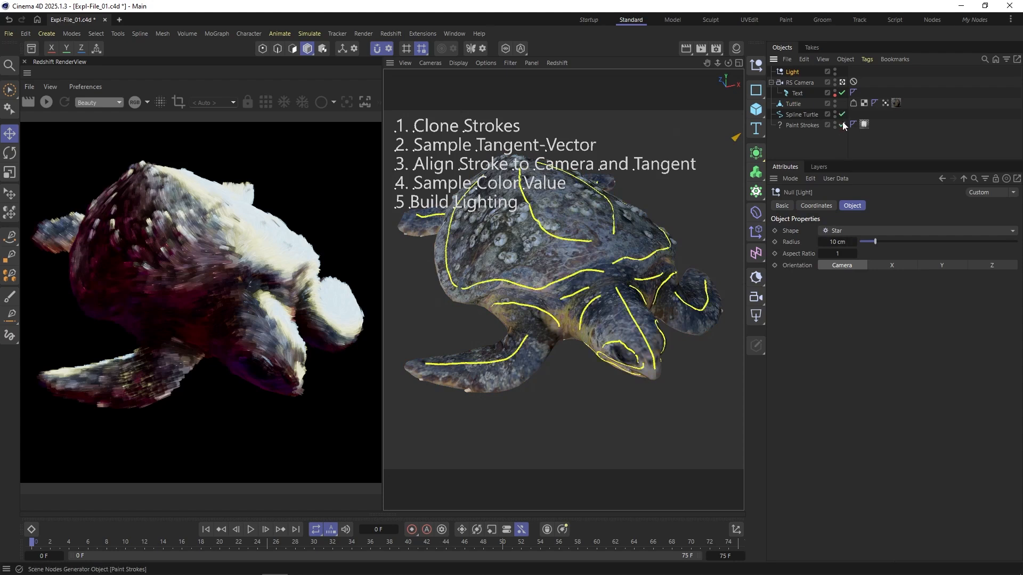
click(842, 124)
click(818, 136)
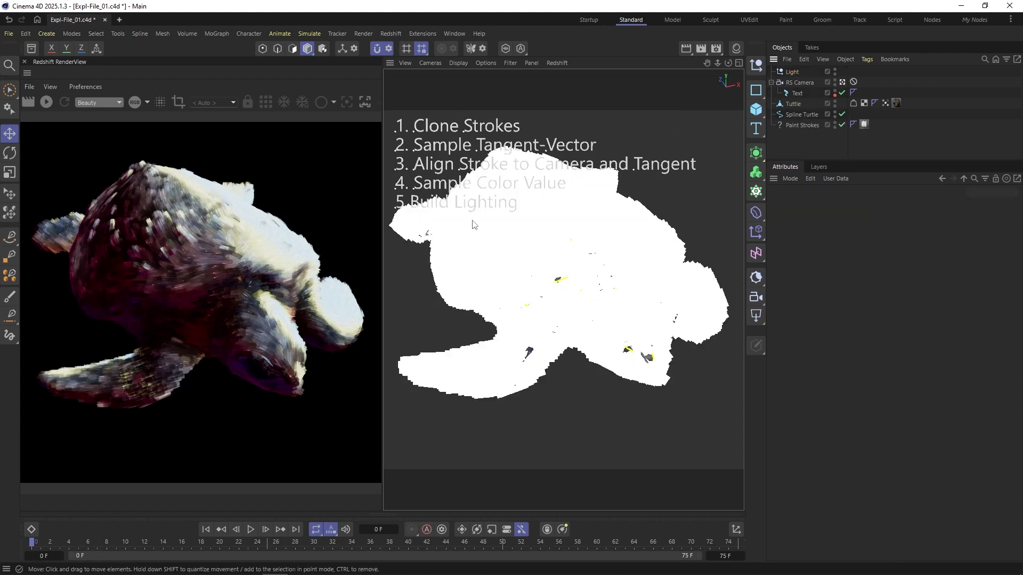
key(n)
key(a)
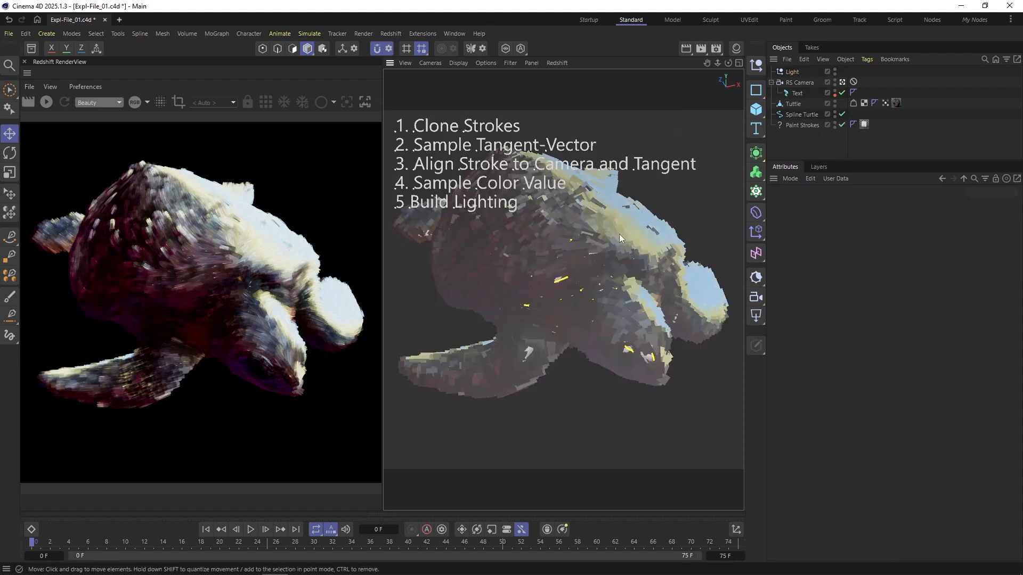
Move the Light null higher and closer to the turtle, working outside the RS Camera view
click(842, 82)
scroll(638, 209, up, 5)
scroll(638, 209, down, 8)
mouse_move(623, 226)
alt+middle_down()
mouse_move(599, 234)
mouse_move(545, 295)
alt+middle_up()
key(ctrl+shift+z)
key(ctrl+shift+z)
click(675, 205)
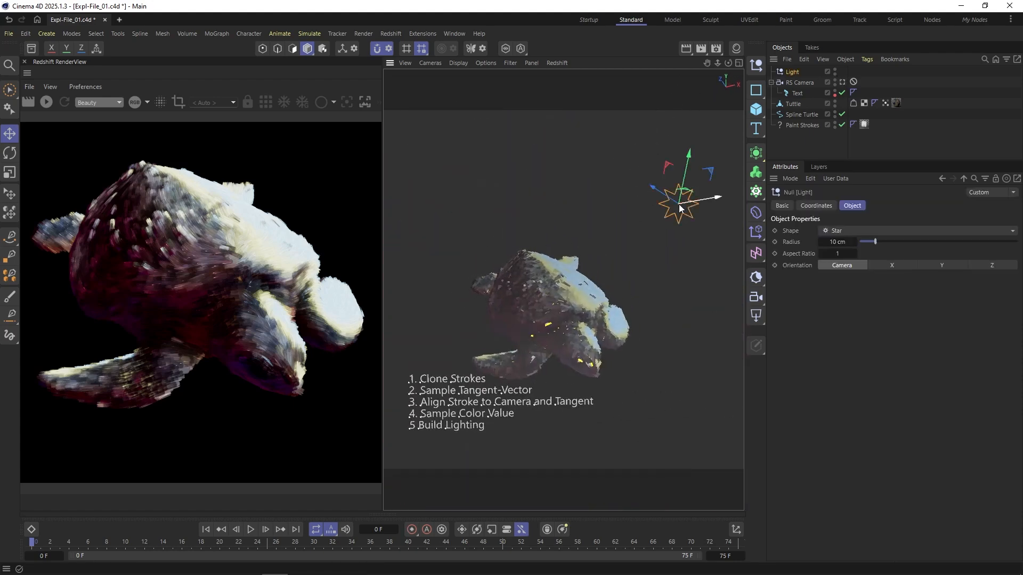
alt+drag(567, 276, 545, 291)
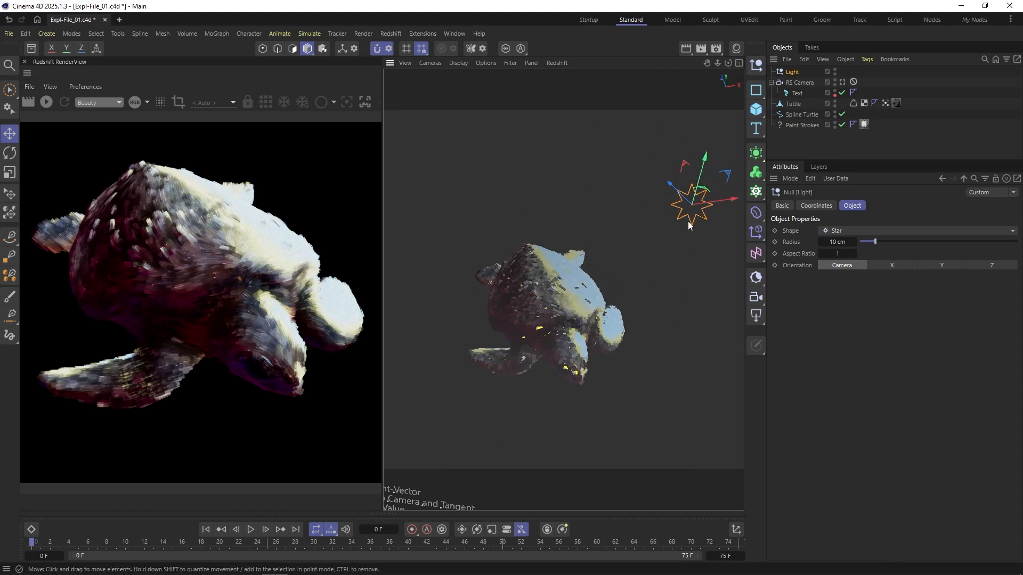
alt+drag(539, 299, 623, 236)
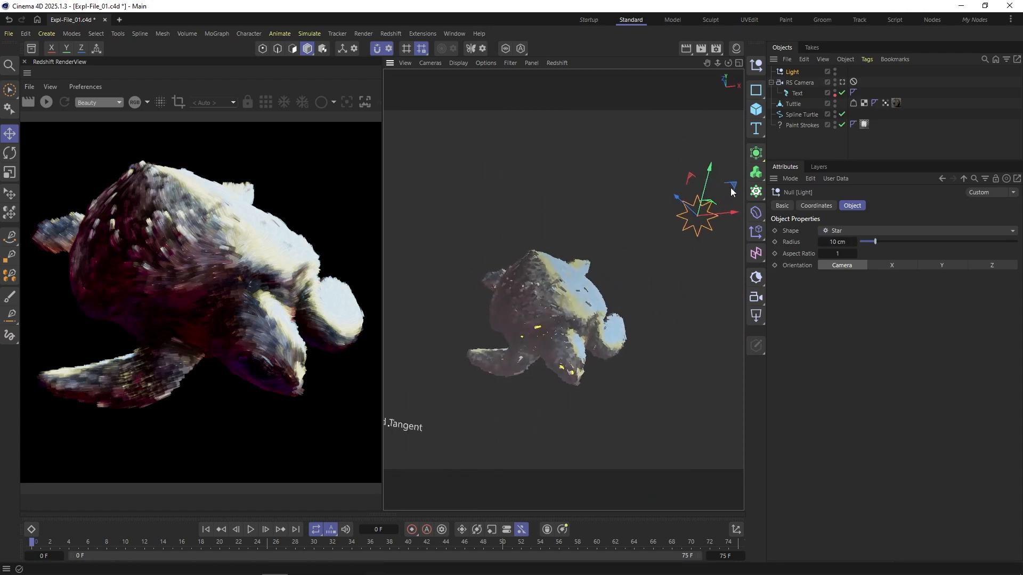
drag(709, 190, 675, 246)
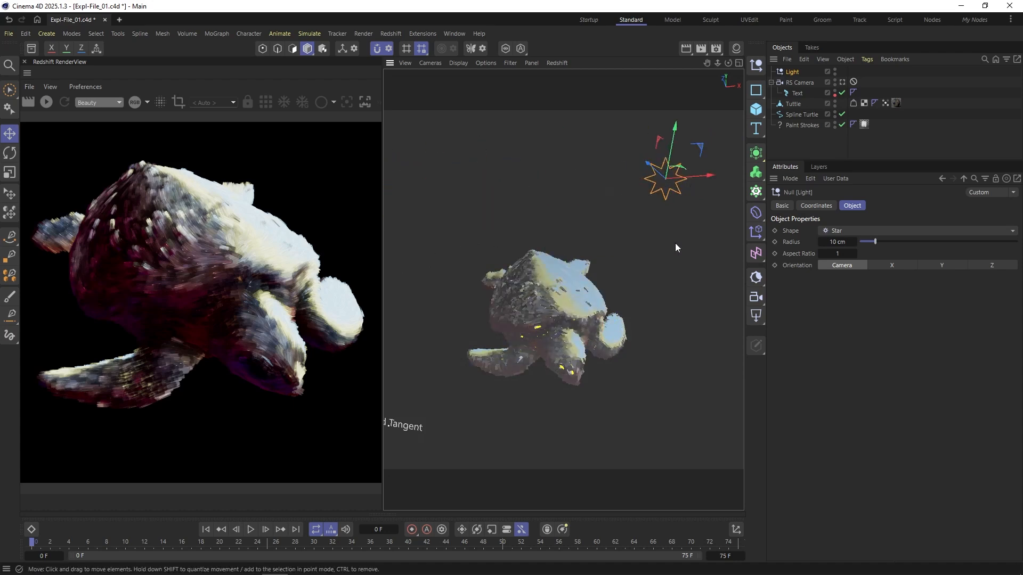
click(842, 82)
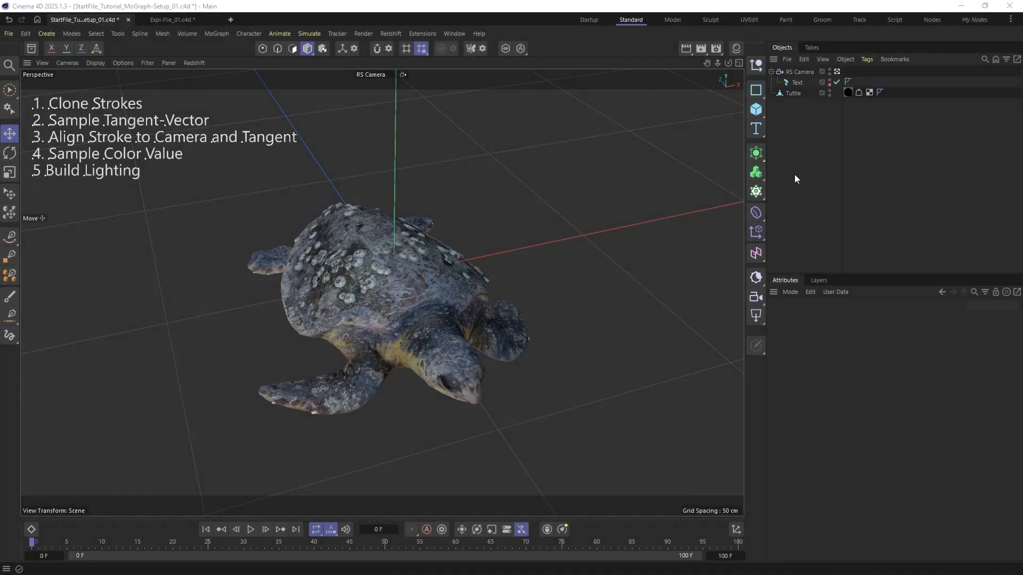
Examine the turtle in the StartFile MoGraph setup document, switching the viewport to Gouraud shading with lines and back to plain Gouraud shading
click(795, 179)
alt+drag(385, 278, 388, 318)
alt+right_drag(374, 325, 399, 311)
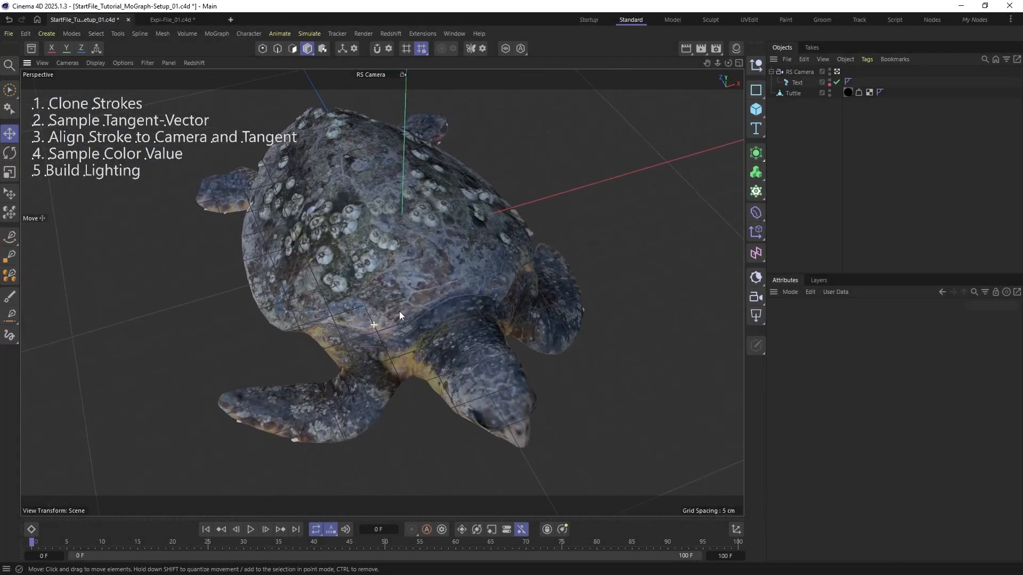
key(n)
key(b)
key(n)
key(a)
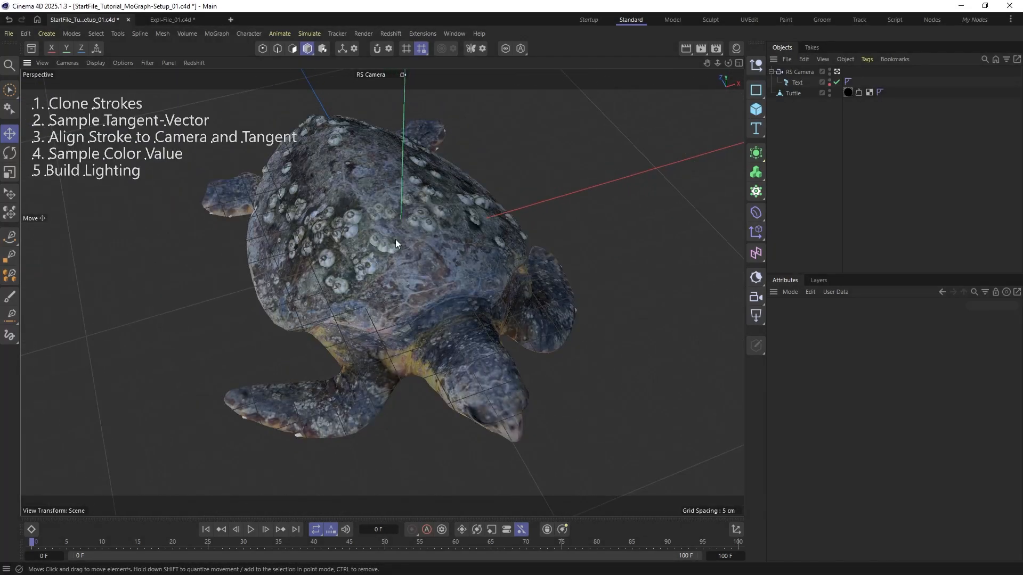
Add a plane primitive to the scene and shrink it to about 66 by 68.5 cm
alt+drag(395, 240, 383, 257)
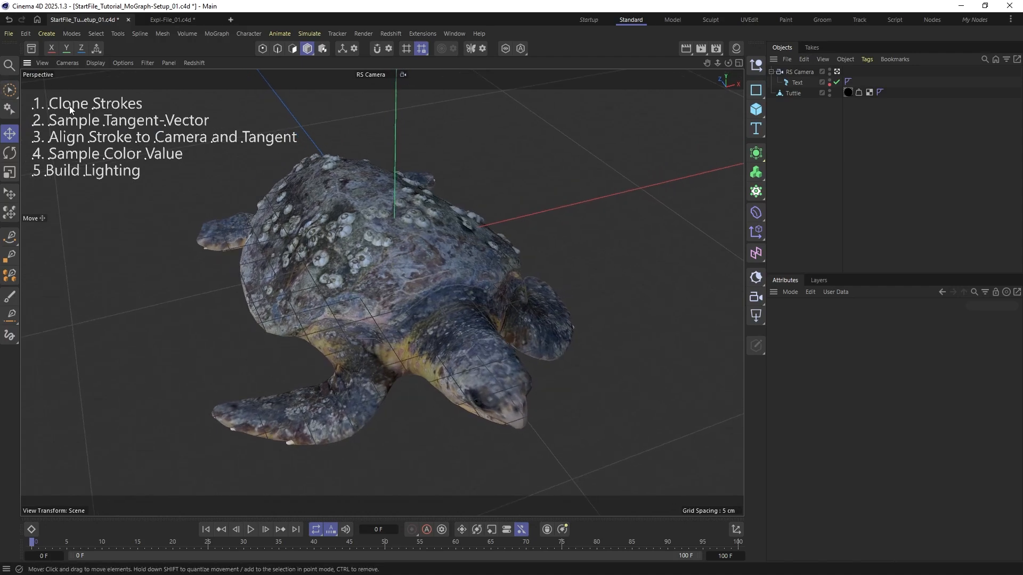
click(756, 109)
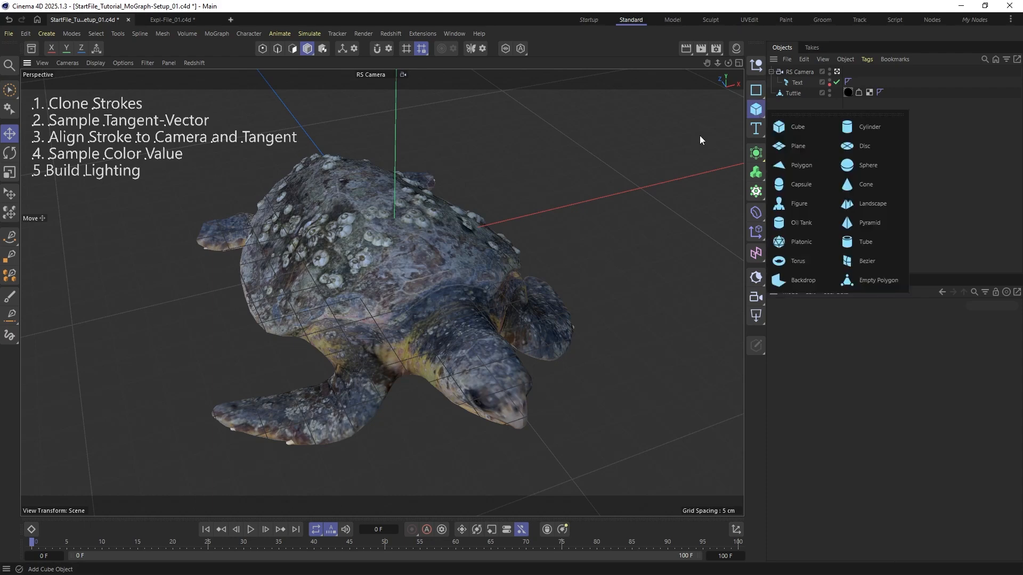
click(794, 141)
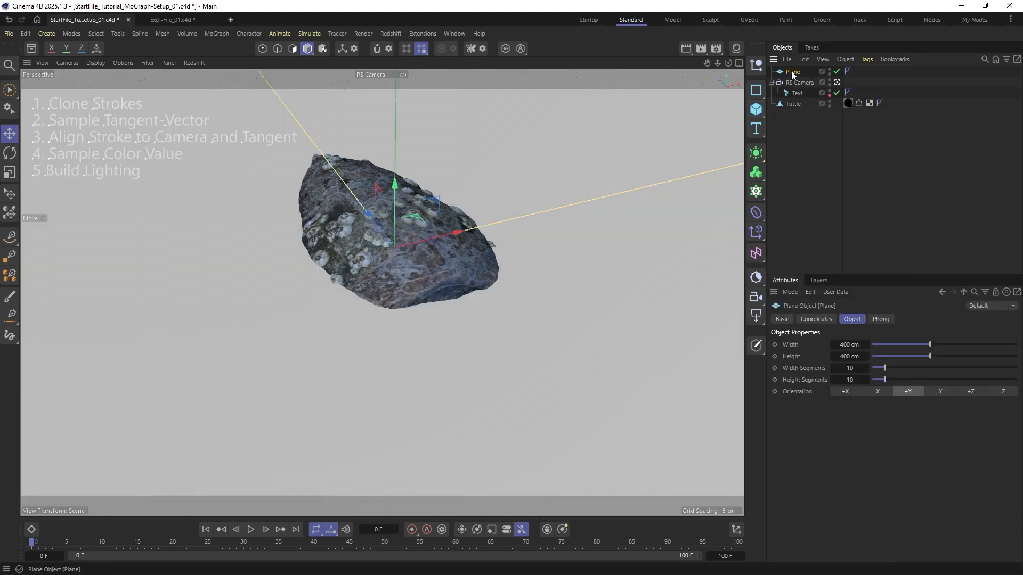
alt+right_drag(551, 196, 492, 201)
alt+middle_drag(492, 200, 350, 234)
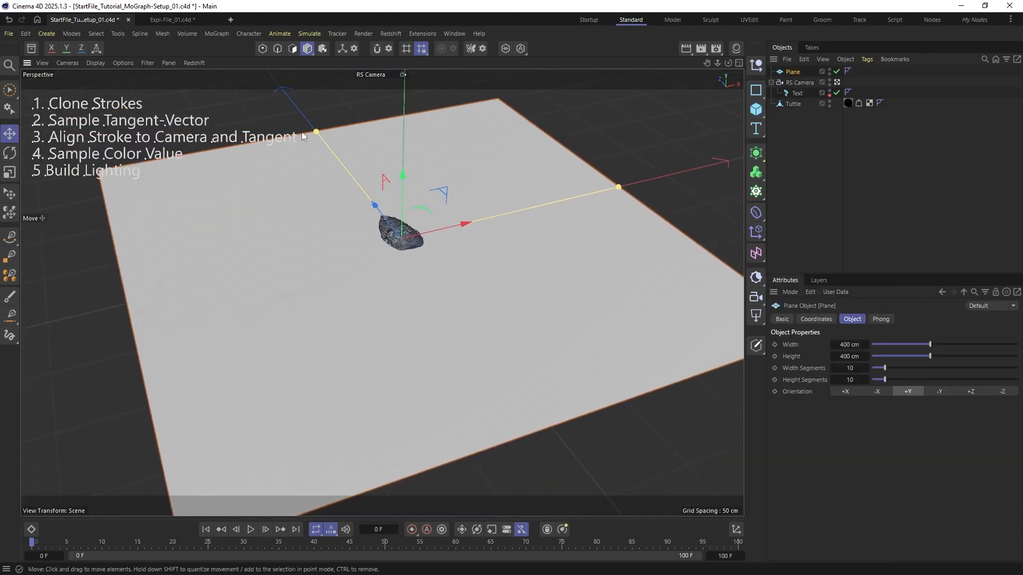
drag(313, 131, 386, 231)
drag(618, 188, 405, 270)
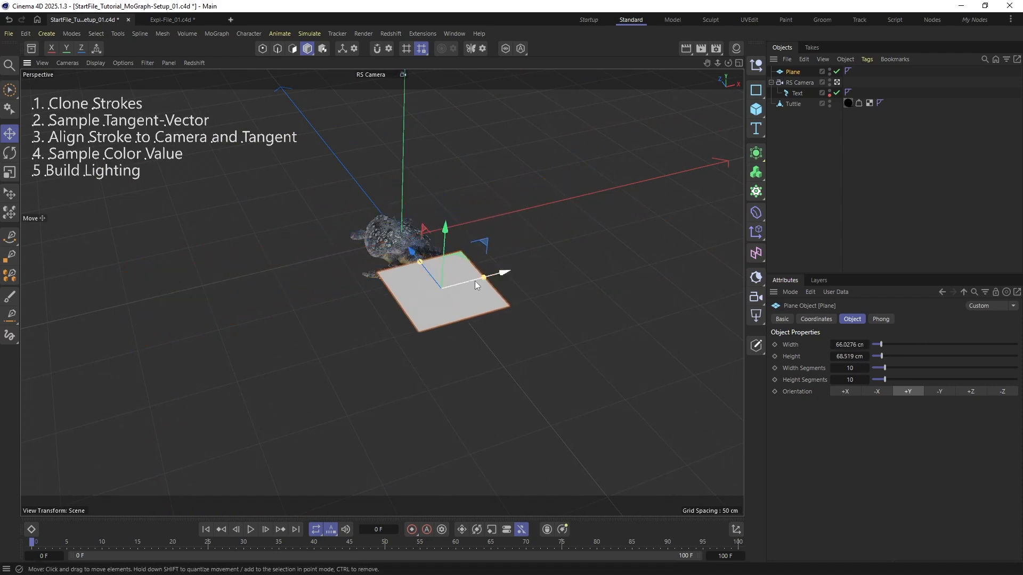
Narrow the plane into a small stroke-like strip about 14.1 cm wide and 5.5 cm high
alt+right_drag(413, 267, 450, 246)
drag(450, 250, 493, 309)
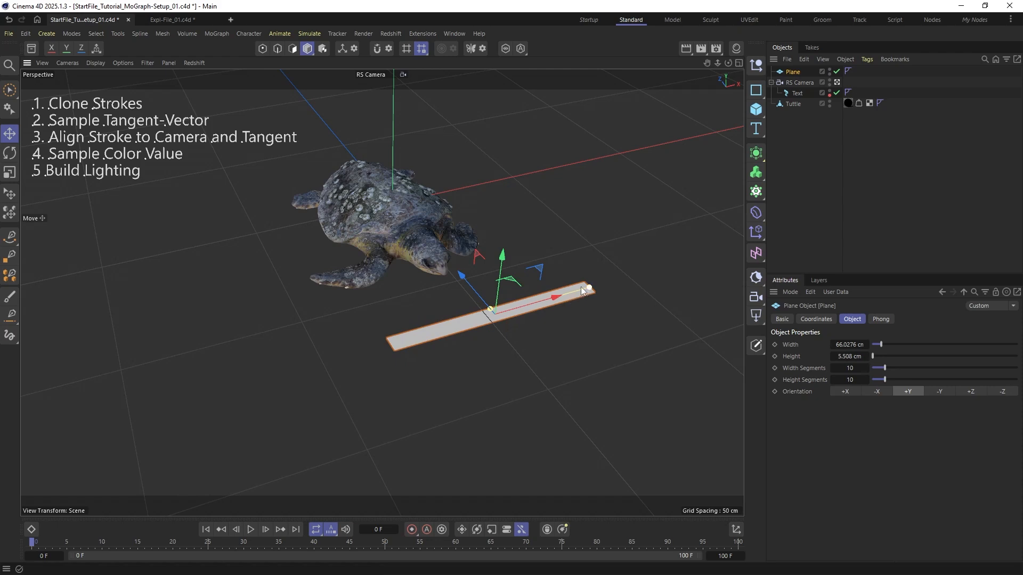
drag(584, 287, 517, 309)
alt+right_drag(491, 322, 526, 283)
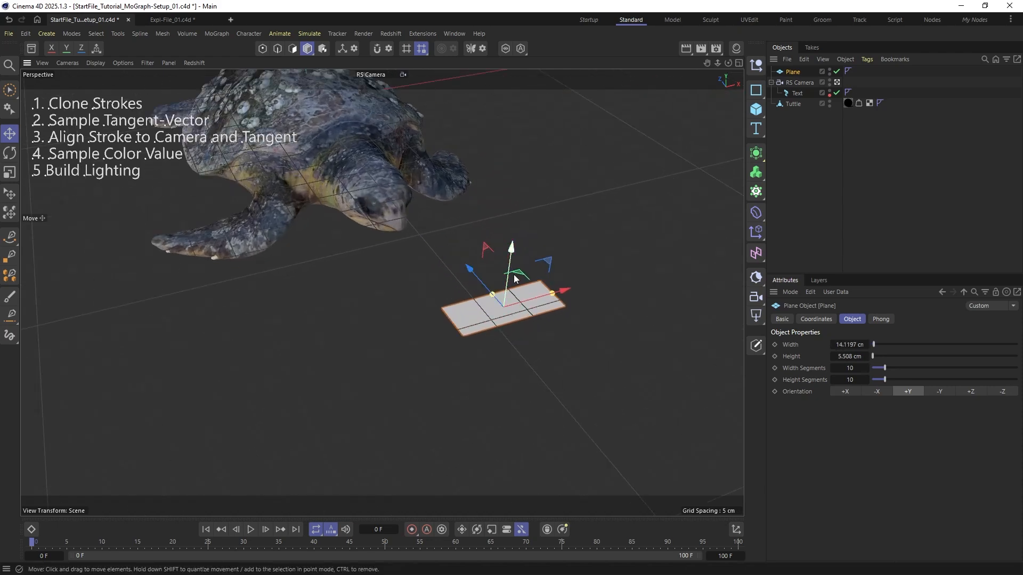
Scale the plane down uniformly to about 6.9 by 2.7 cm and place it below Tuttle in the hierarchy
key(t)
drag(631, 208, 540, 248)
scroll(372, 187, down, 3)
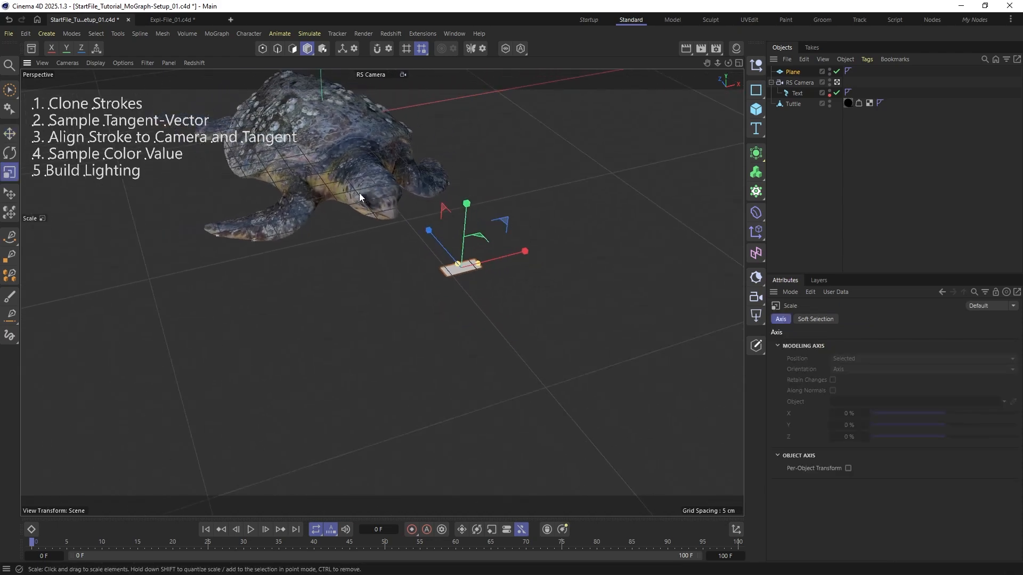
alt+middle_drag(359, 195, 431, 298)
drag(792, 72, 773, 150)
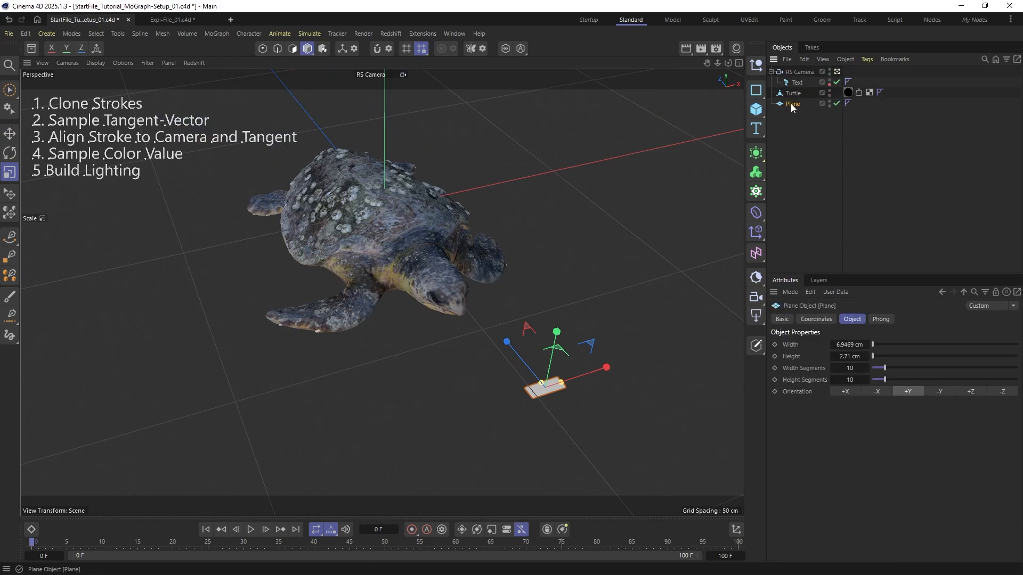
Nest the plane in a new Cloner and distribute it in Object mode over the Tuttle mesh
click(756, 192)
alt+click(799, 209)
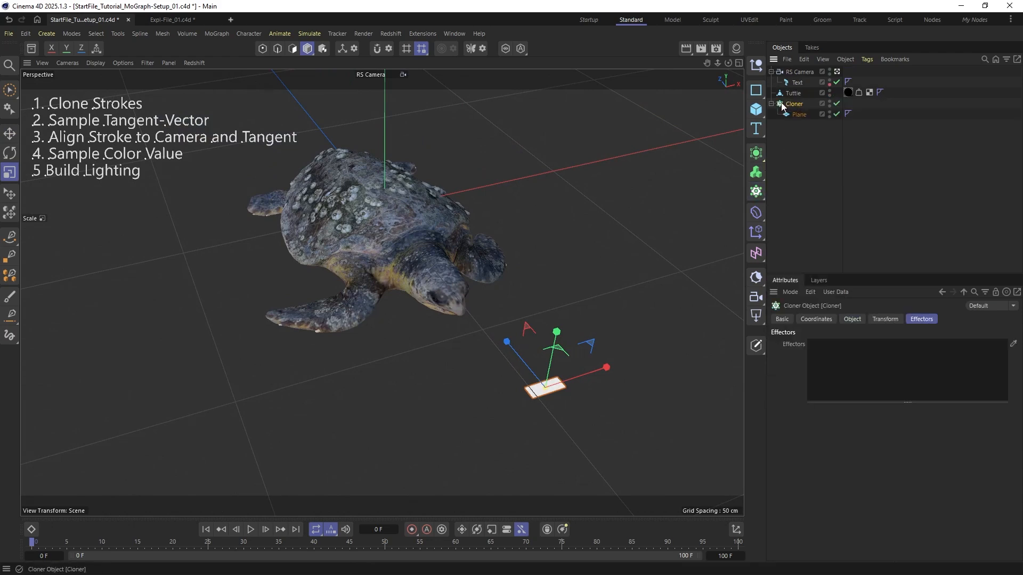
click(852, 319)
drag(855, 273, 855, 184)
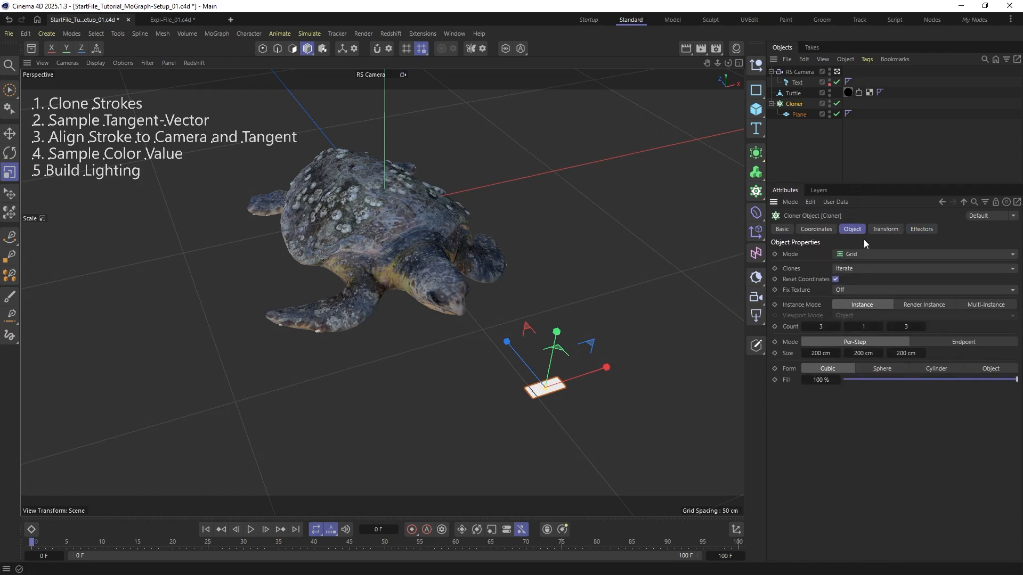
click(859, 254)
click(855, 267)
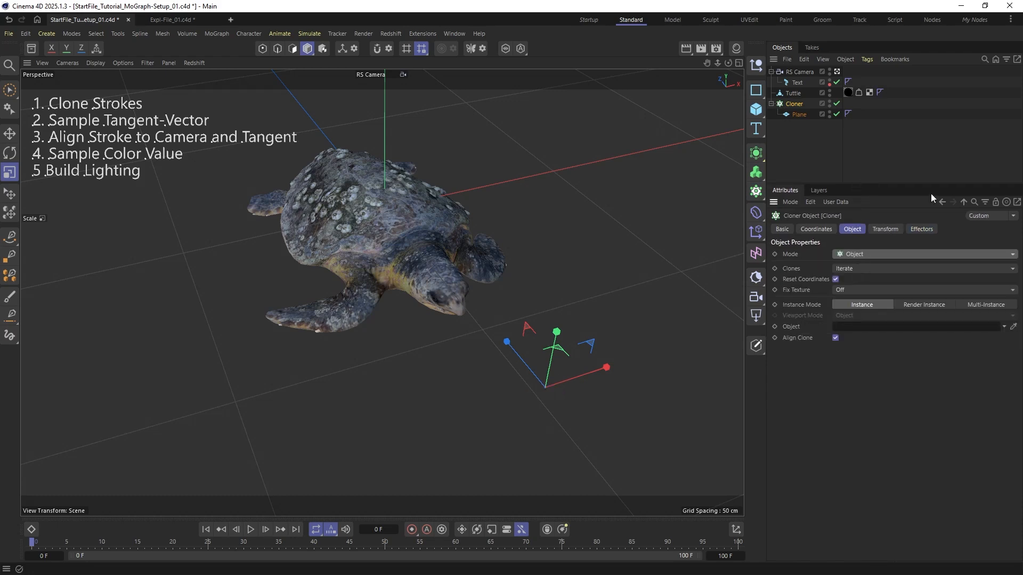
click(793, 93)
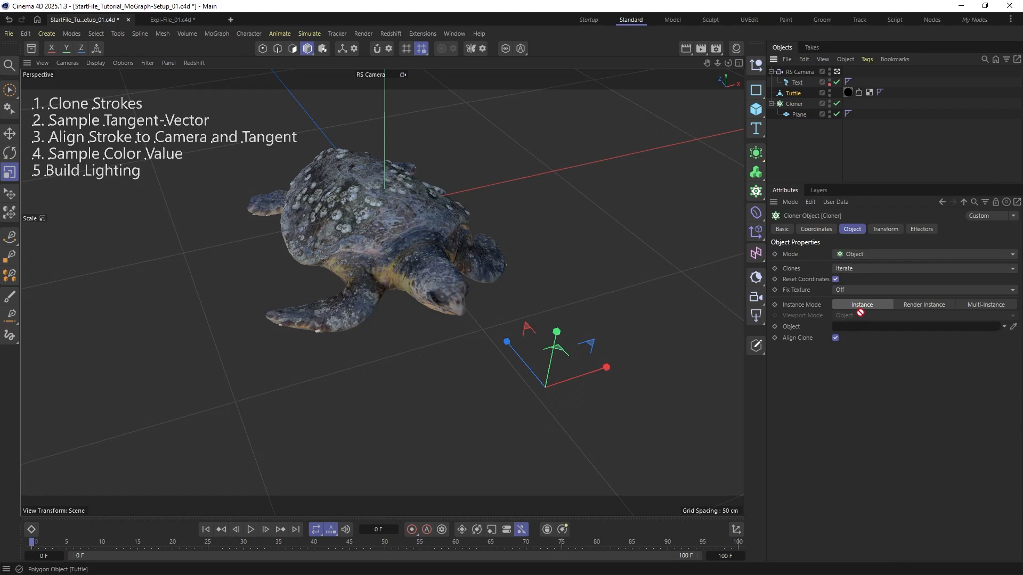
drag(859, 313, 860, 326)
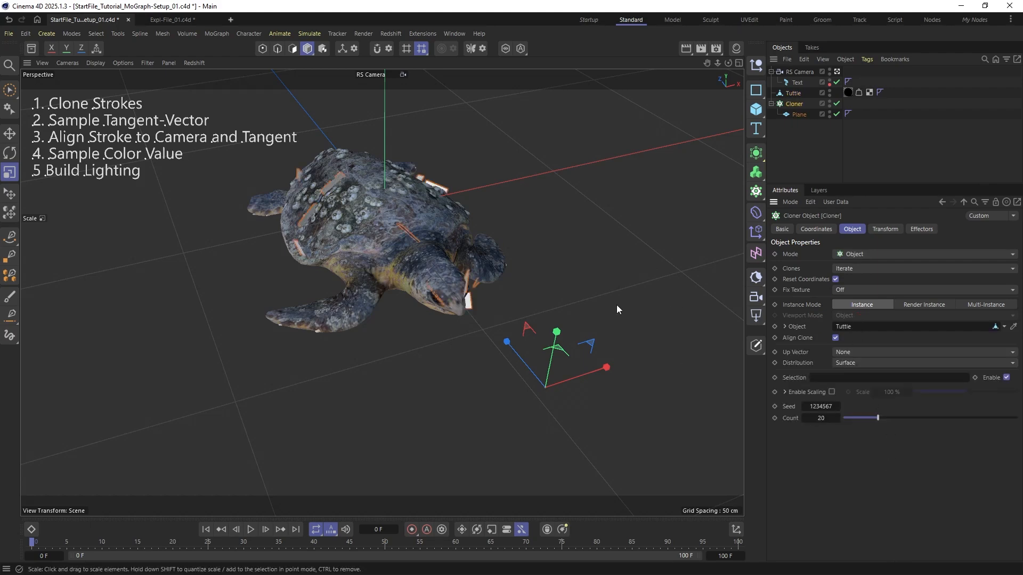
Set the Cloner's count to 1000 so the stroke planes cover the turtle
scroll(427, 210, up, 5)
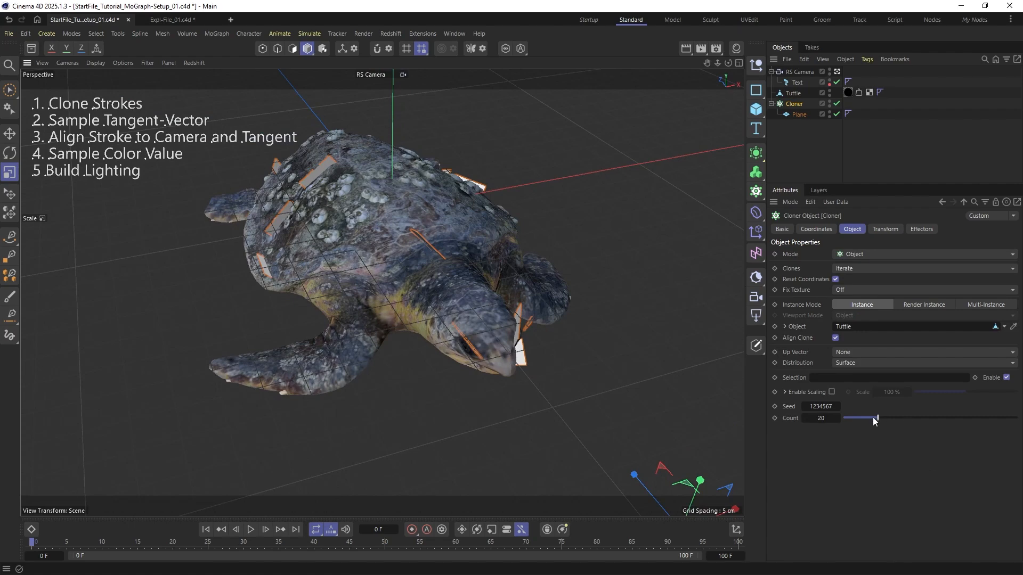
drag(877, 418, 1017, 418)
click(836, 419)
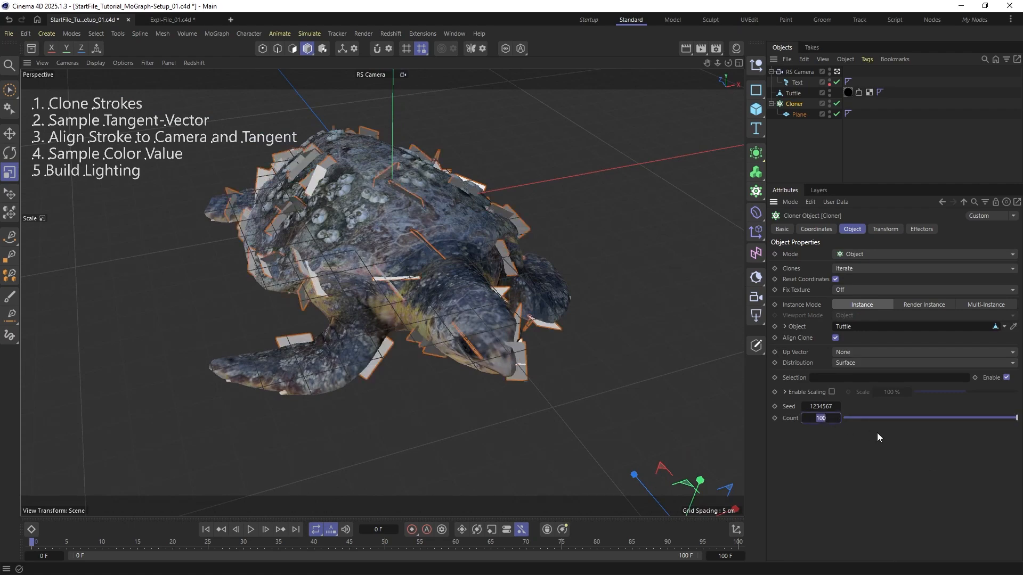
text(1000)
key(Return)
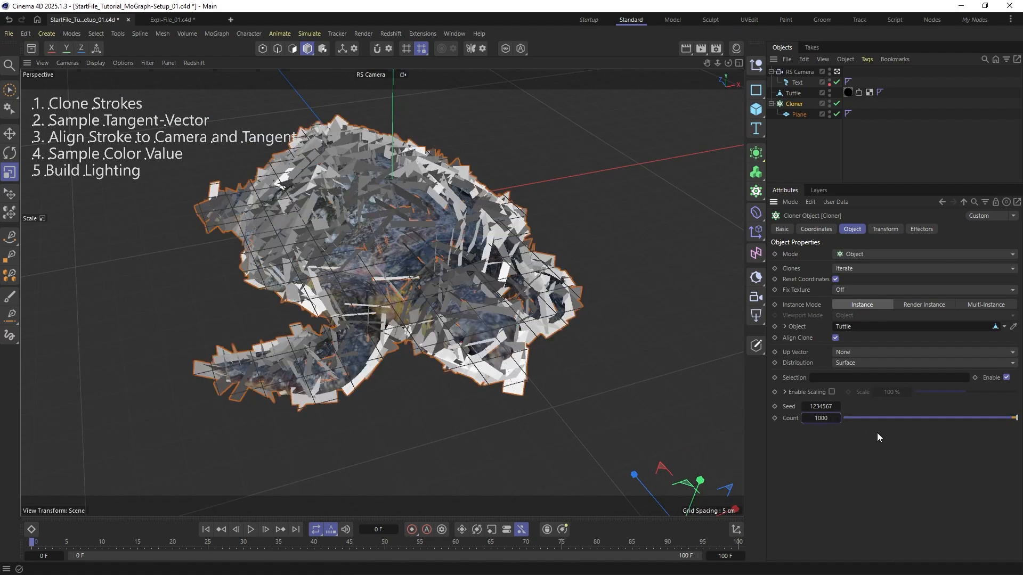
alt+drag(394, 244, 458, 232)
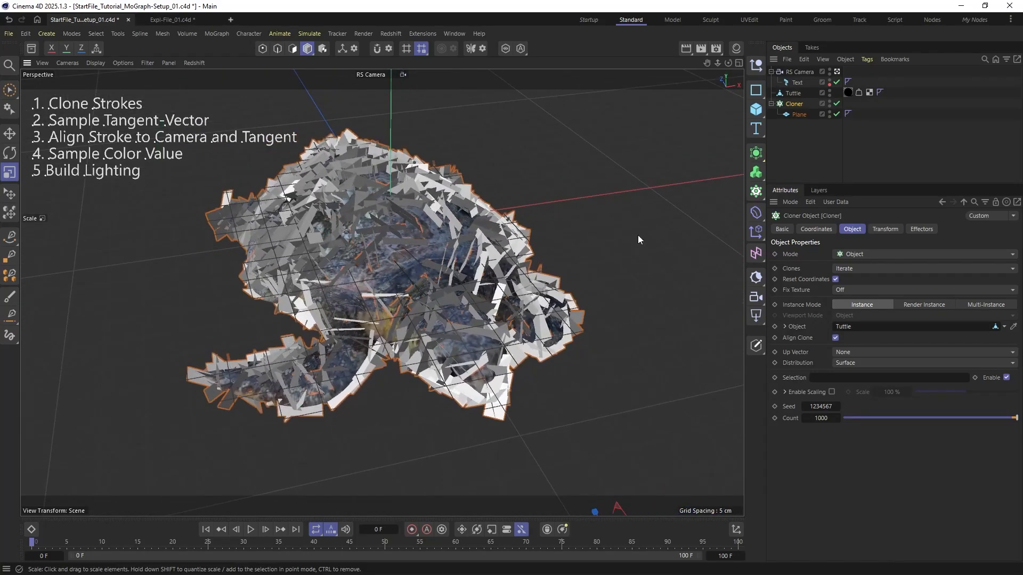
click(797, 115)
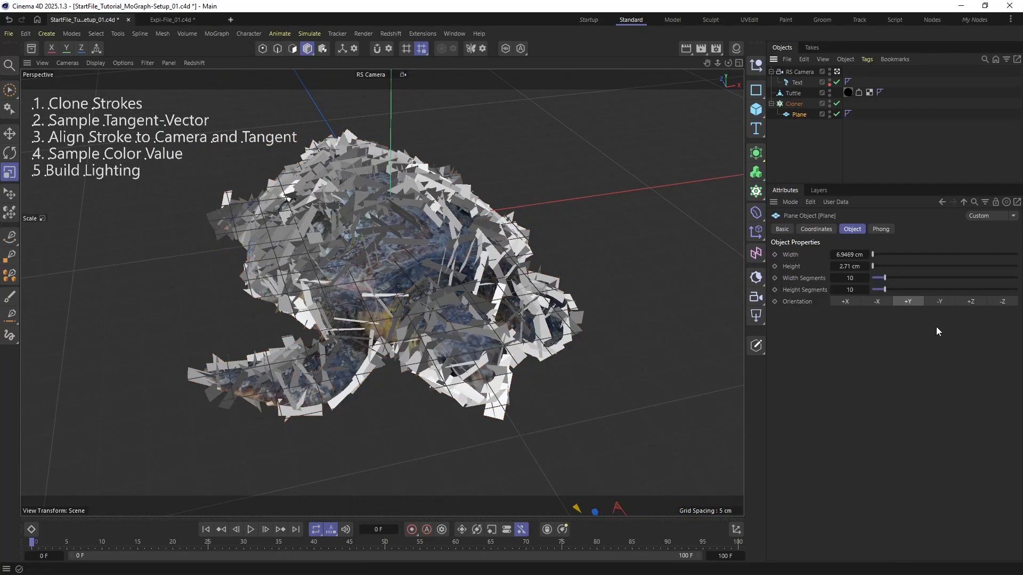
alt+drag(350, 319, 463, 271)
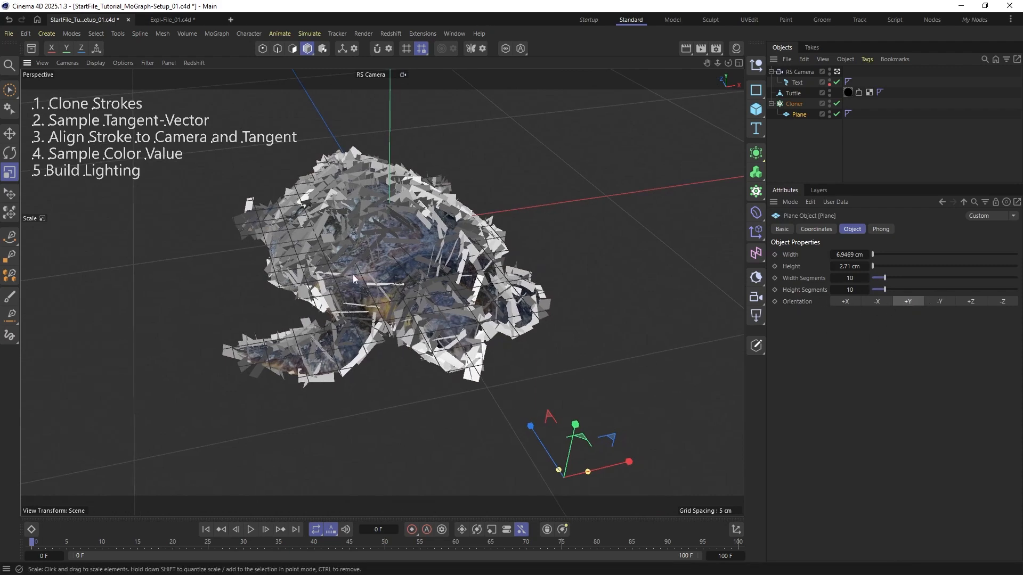
scroll(424, 262, up, 4)
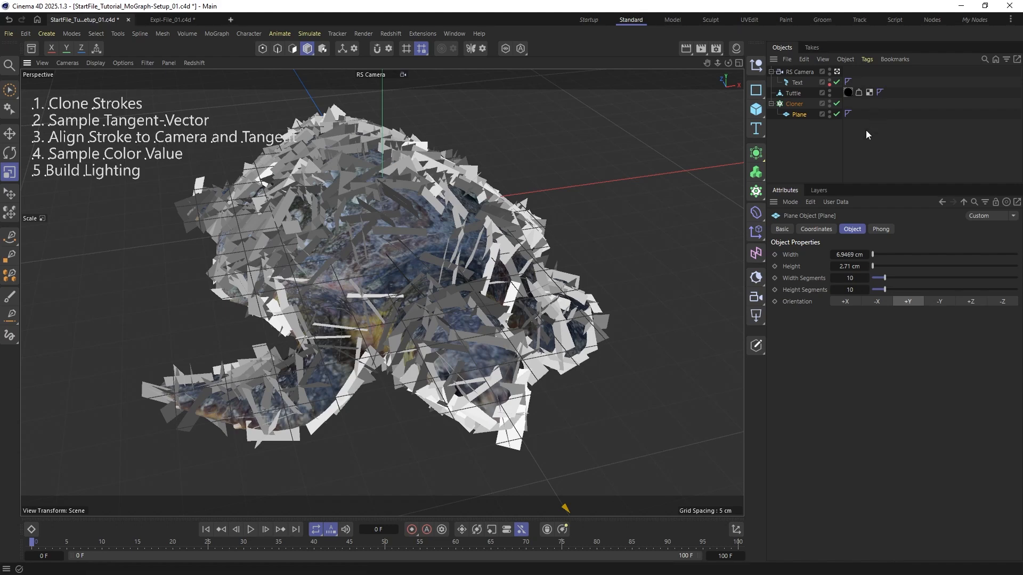
click(799, 71)
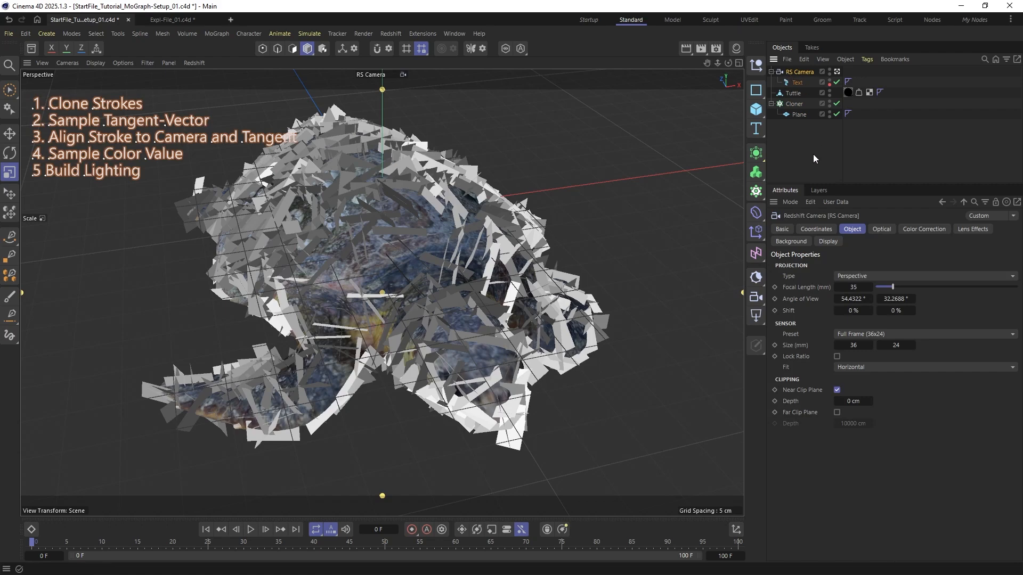
Add a Target effector to the Cloner and place it below the Cloner in the hierarchy
click(793, 104)
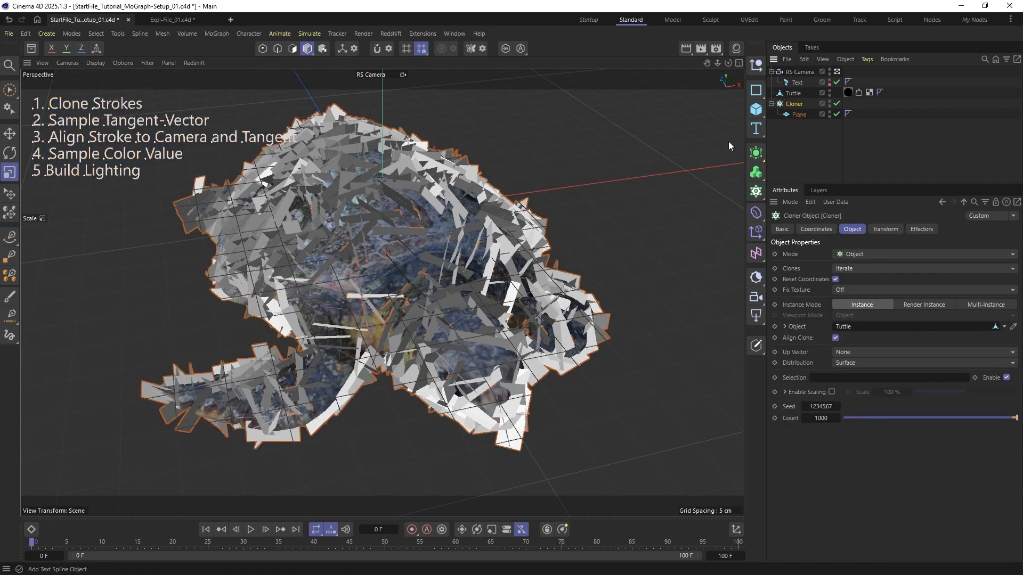
click(755, 232)
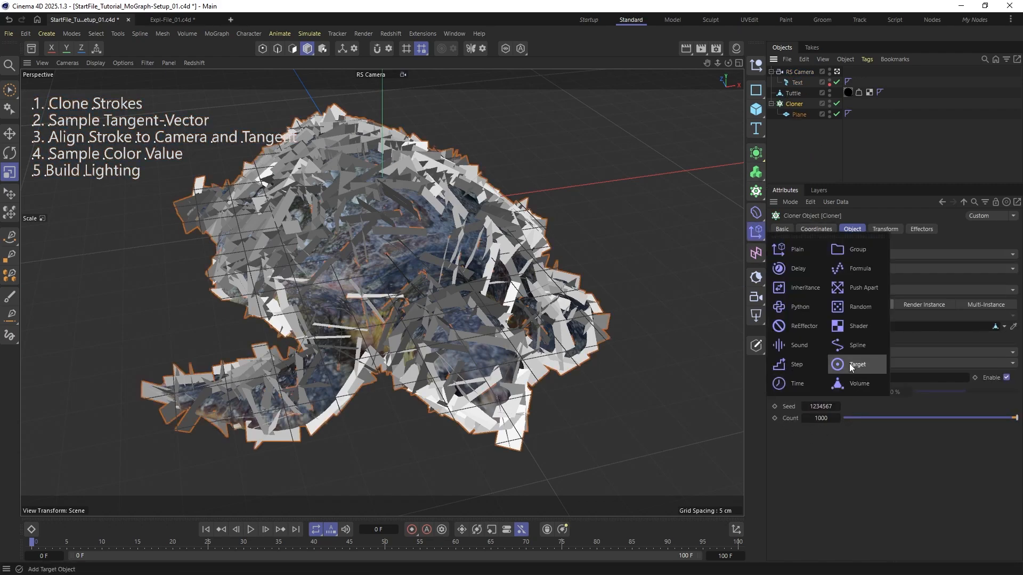
click(849, 366)
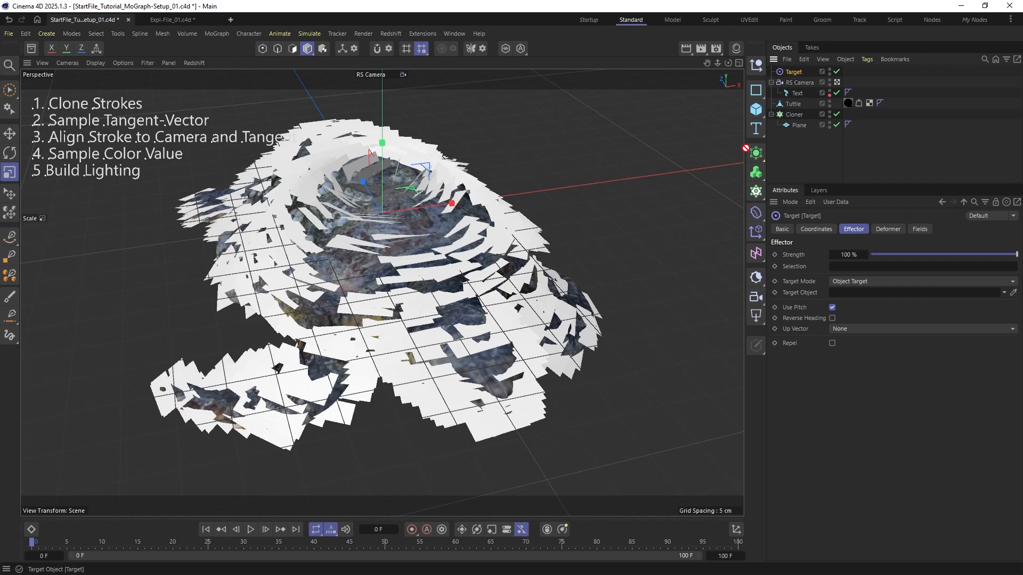
drag(787, 153, 789, 152)
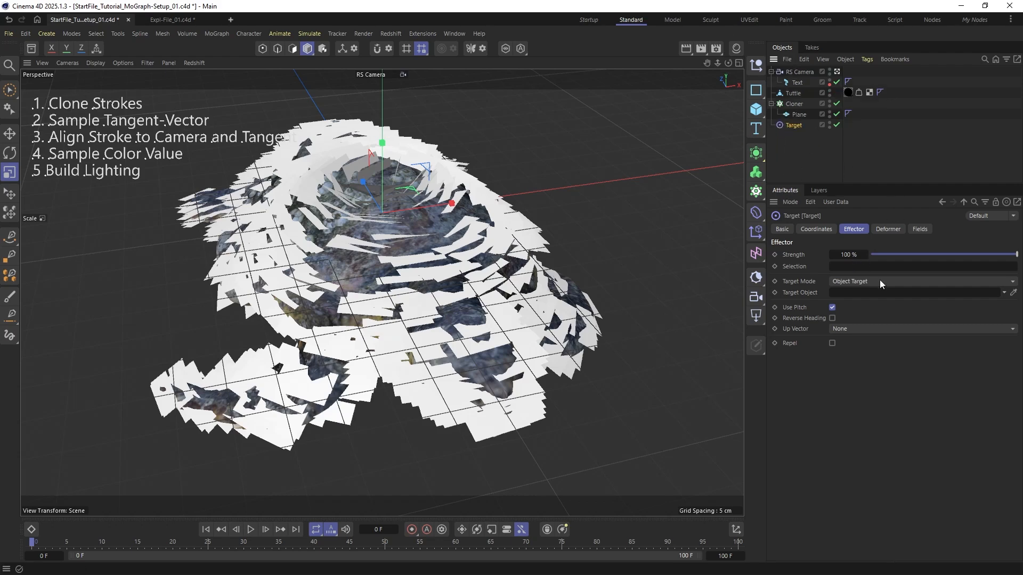
Set the Target effector's target mode to Look At Camera and the cloned plane's orientation to +Z
drag(799, 72, 839, 292)
click(855, 282)
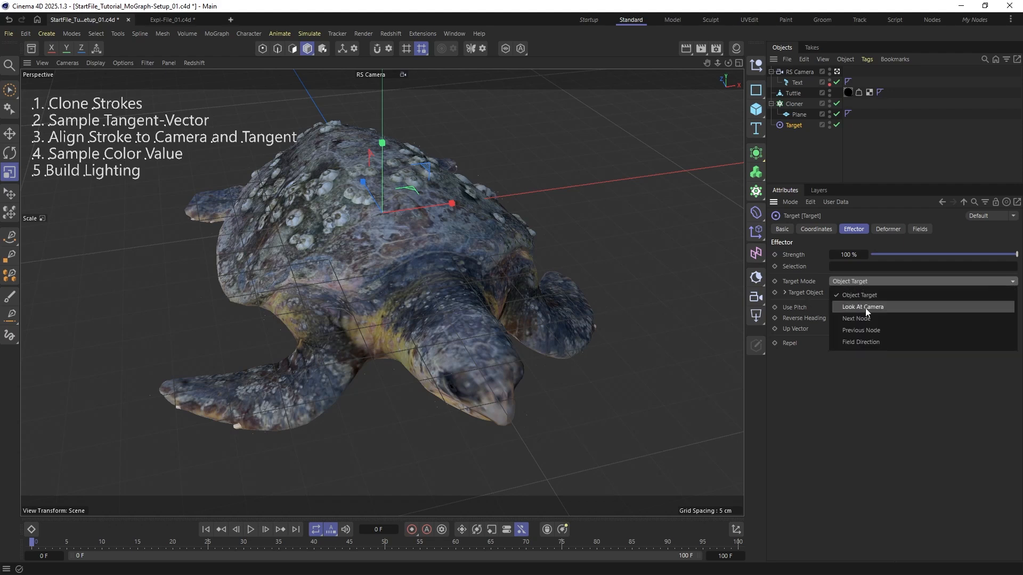
click(876, 307)
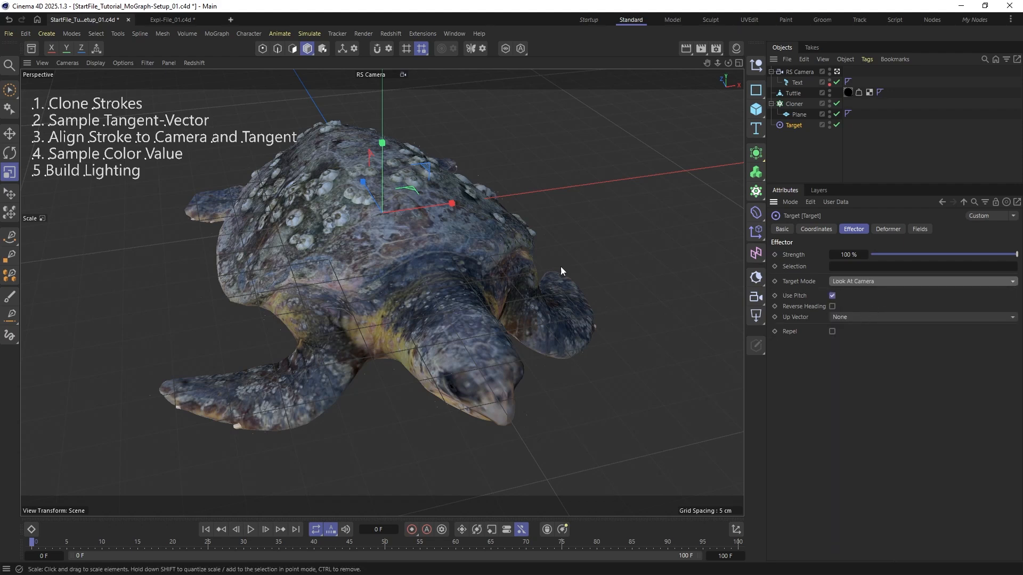
click(787, 115)
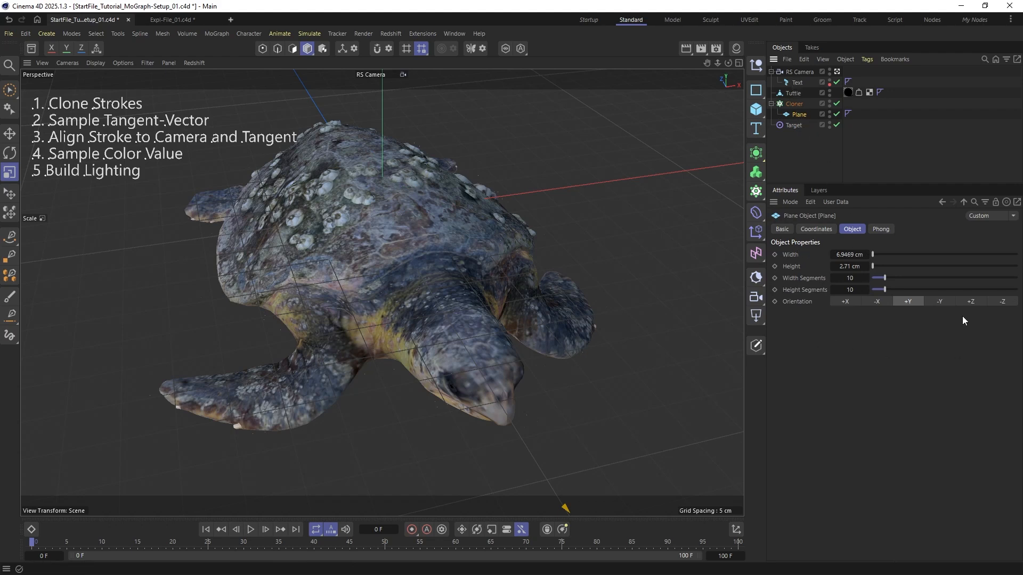
click(969, 302)
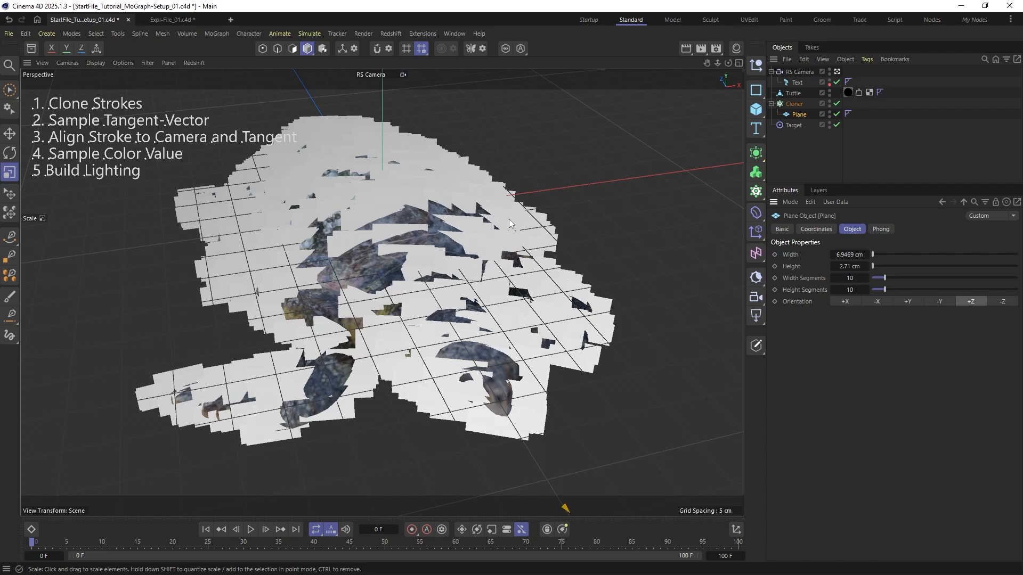
Add a Random effector to the Cloner and place it below the Target effector in the hierarchy
click(789, 104)
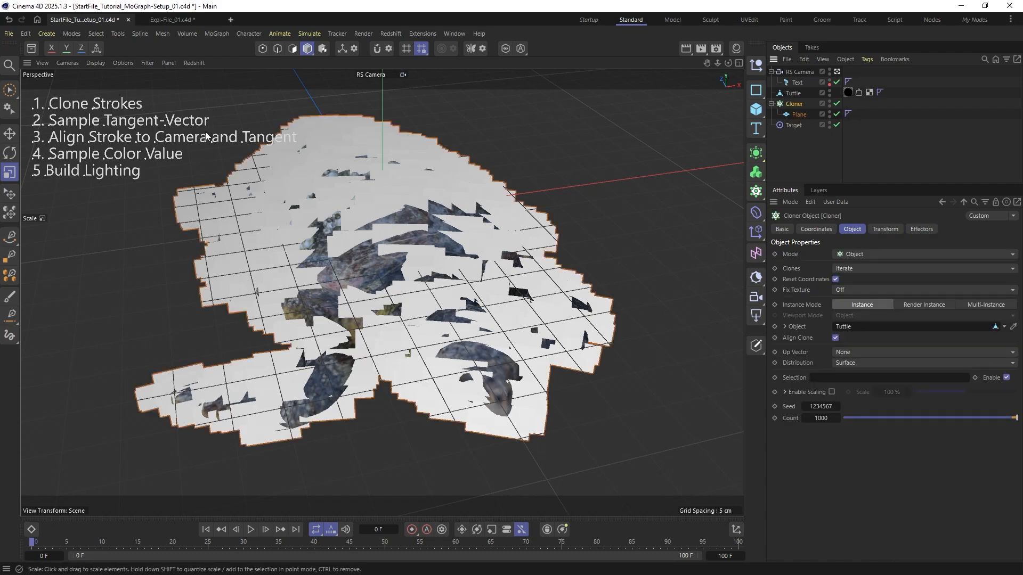
click(756, 233)
click(861, 305)
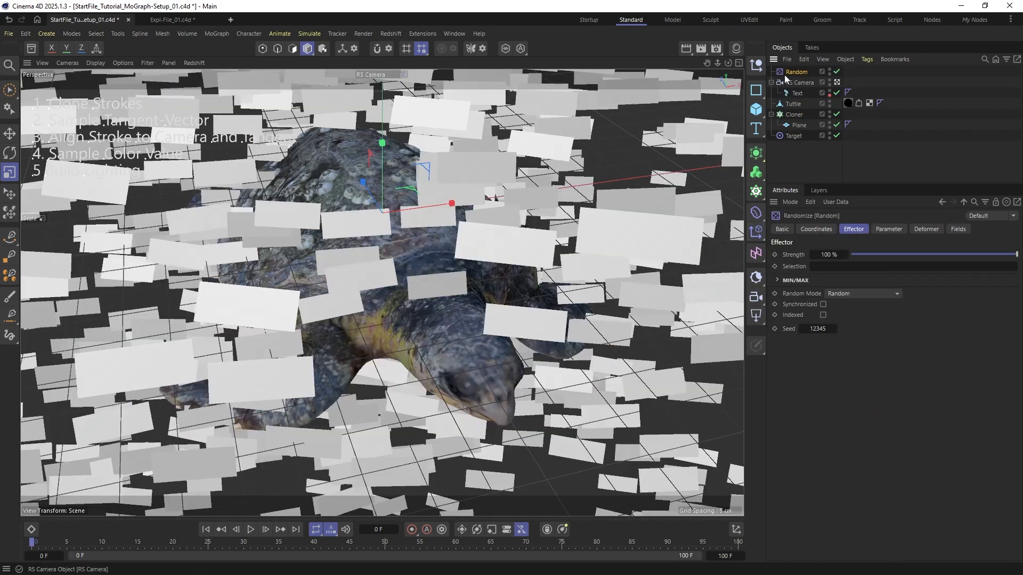
drag(785, 73, 795, 144)
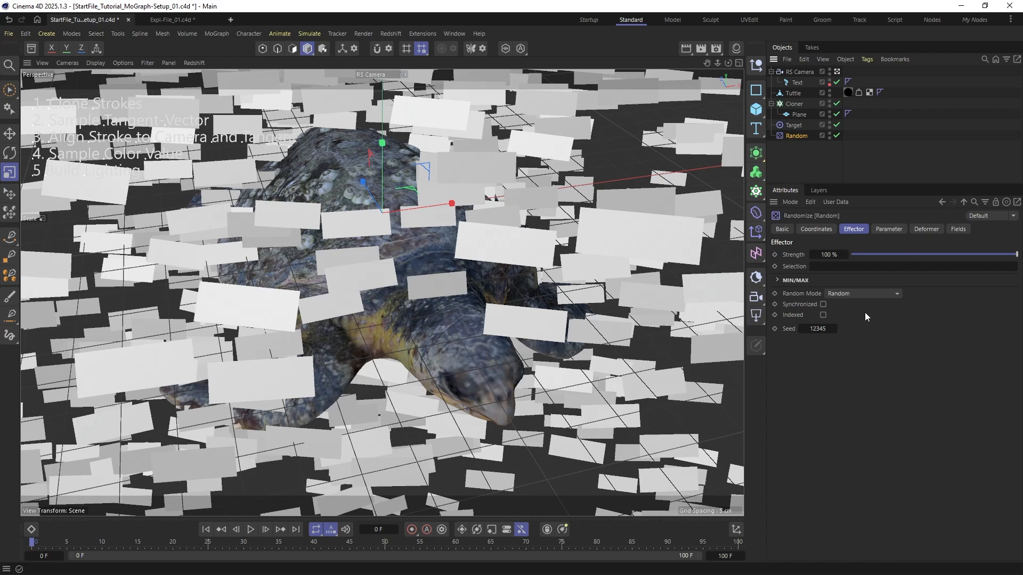
Set the Random effector's random mode to Noise and turn off its position randomization
click(864, 293)
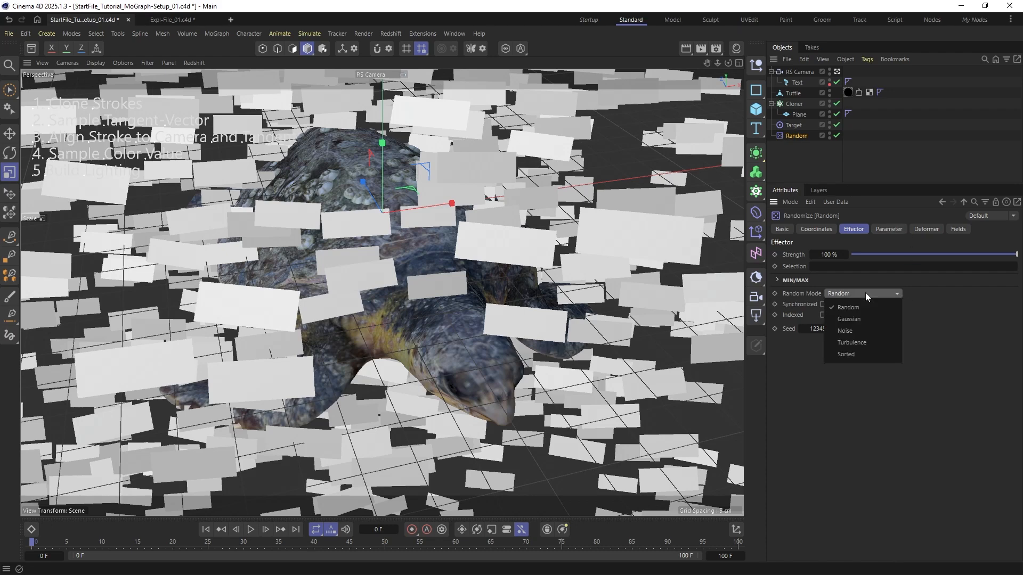
click(857, 331)
click(885, 229)
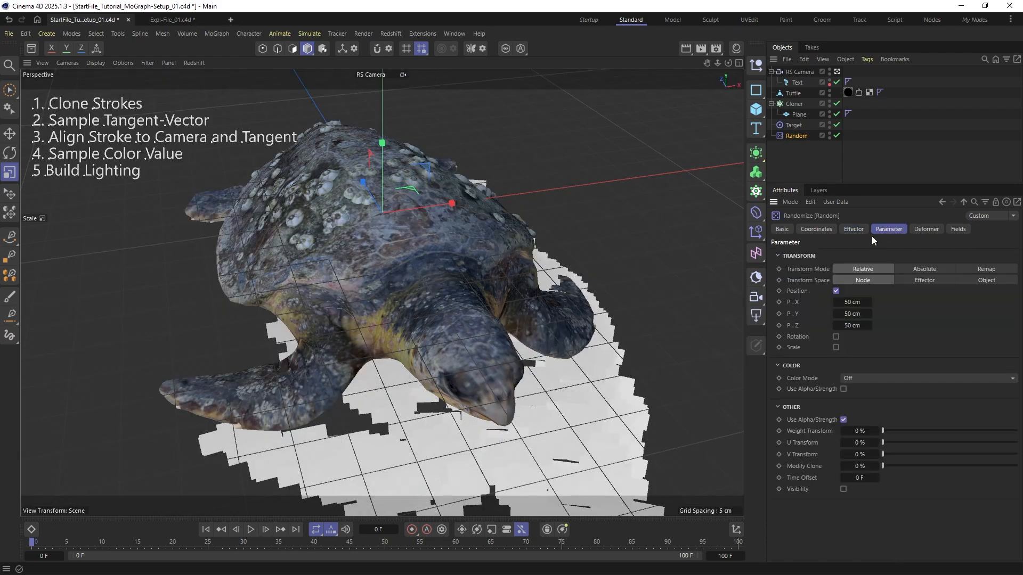
click(836, 291)
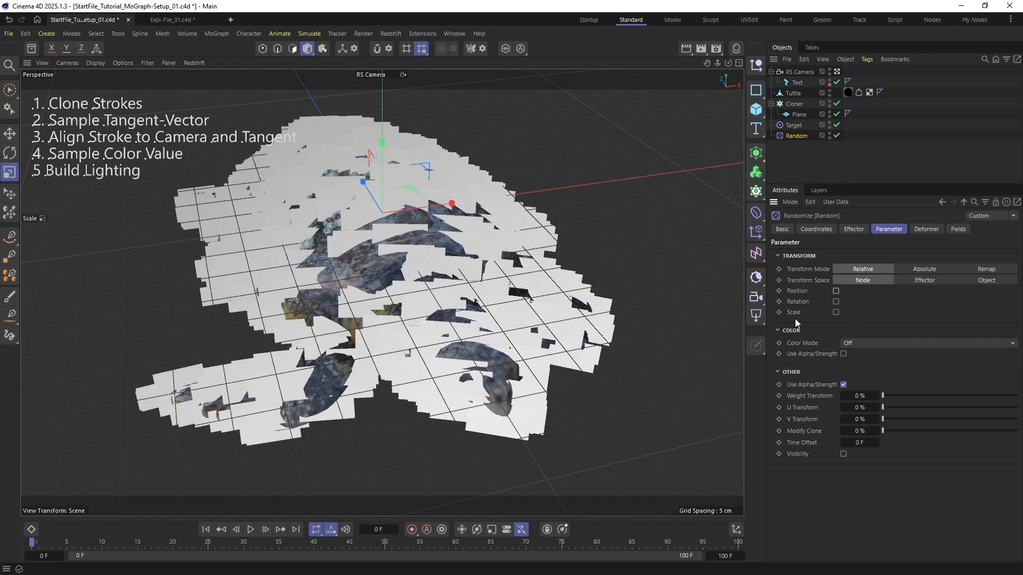
Enable rotation on the Random effector with an increased bank angle (R.B), and set the noise scale to 45%
click(836, 302)
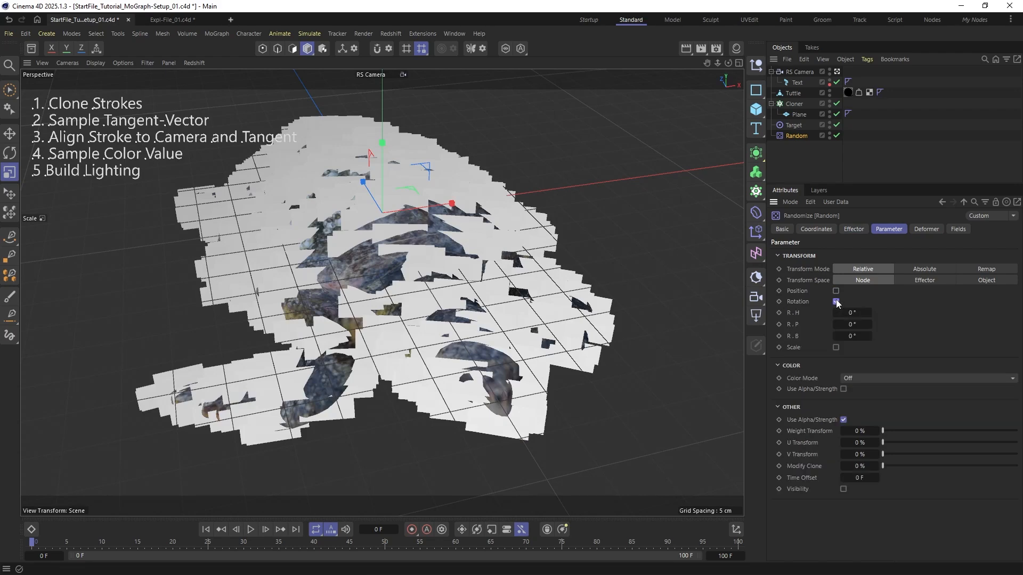
drag(845, 337, 956, 336)
click(843, 227)
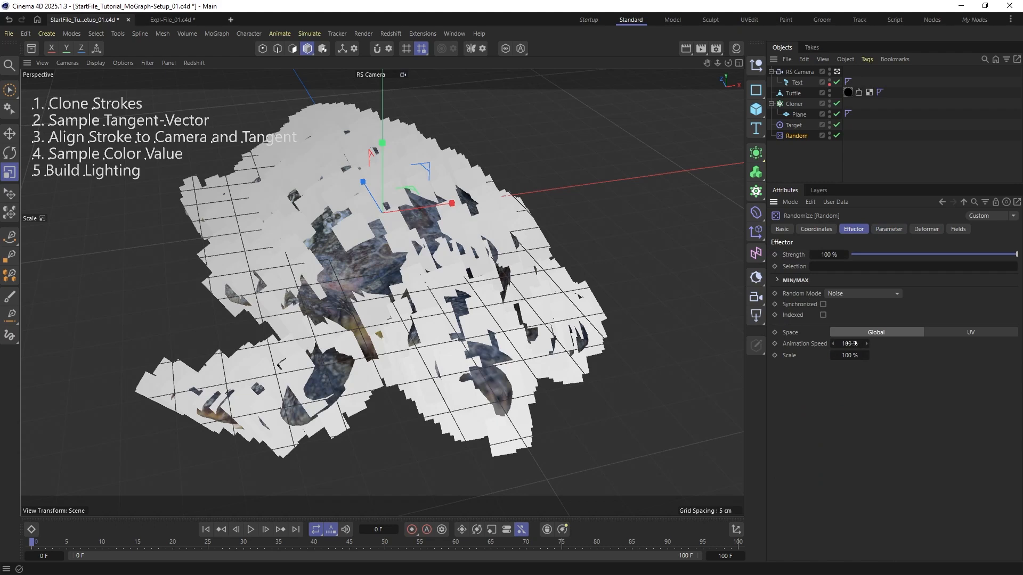
drag(848, 355, 821, 356)
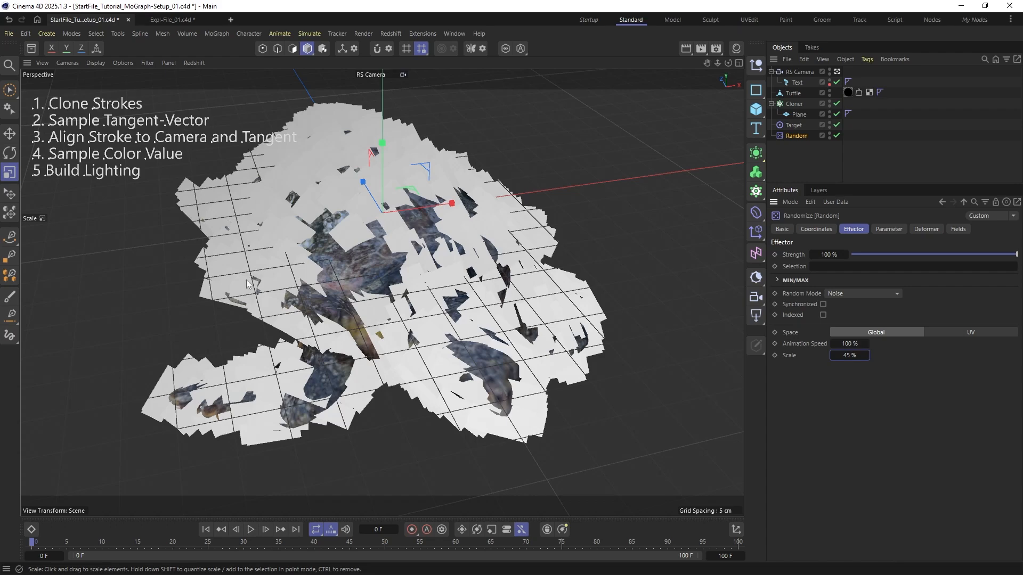
Display the viewport in Gouraud Shading (Lines) and set the cloned plane's width and height segments to 1
key(n)
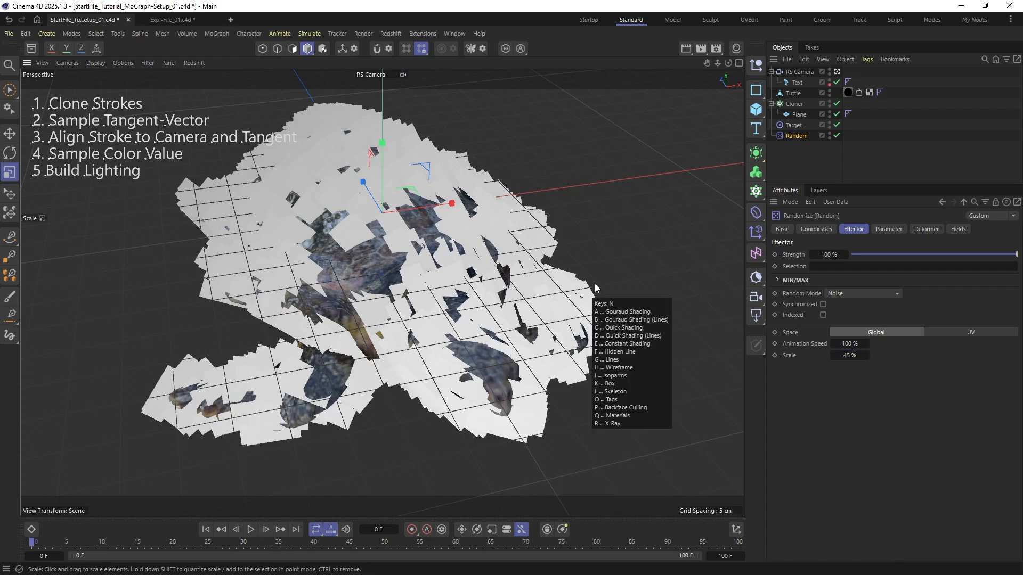
key(b)
click(799, 113)
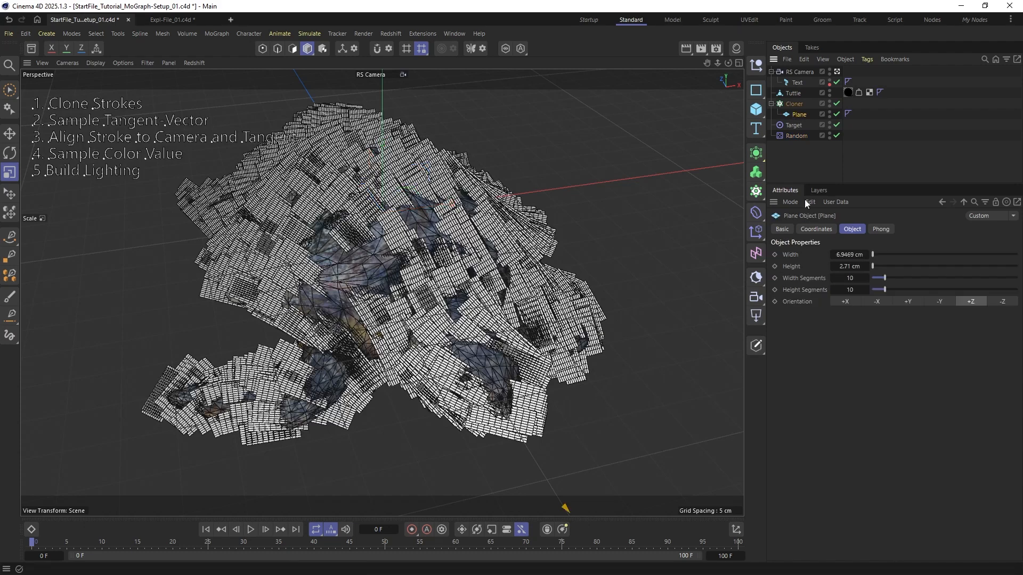
click(850, 277)
click(853, 288)
text(1)
key(Return)
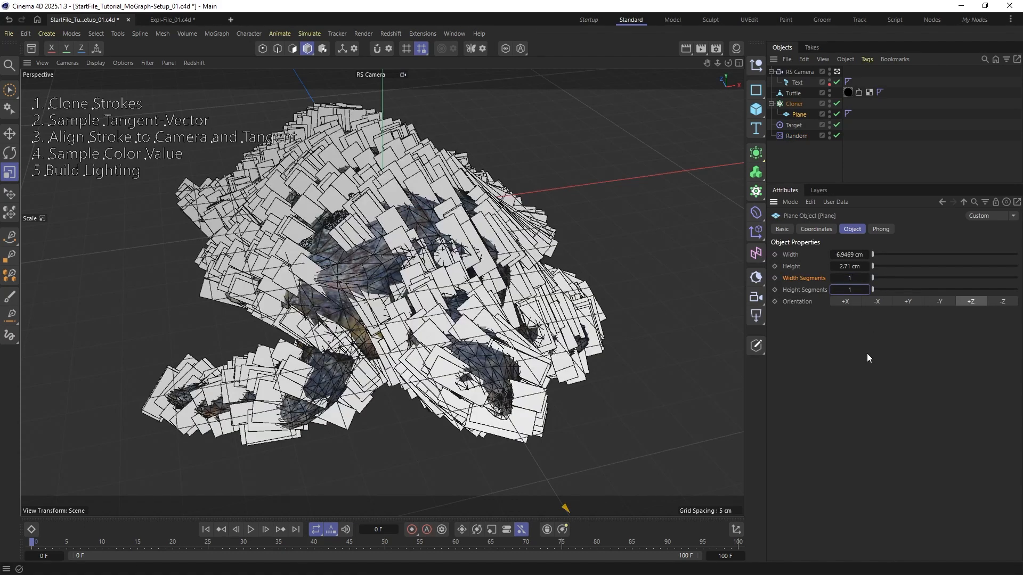
Deselect all objects and return the viewport display to plain Gouraud Shading
click(791, 170)
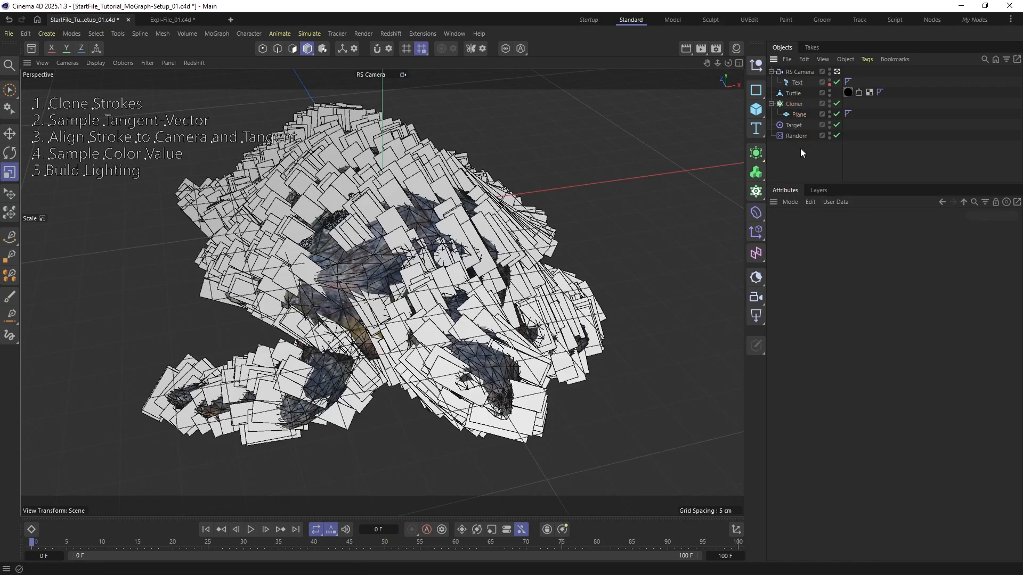
key(n)
key(a)
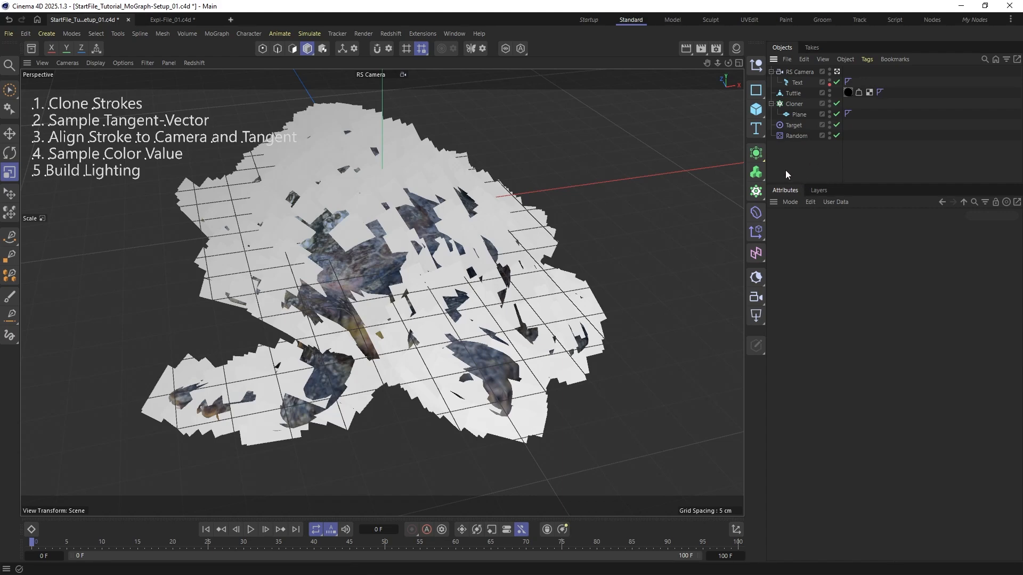
Disable the Cloner and add a Vertex Color tag to the turtle object
click(793, 93)
click(836, 103)
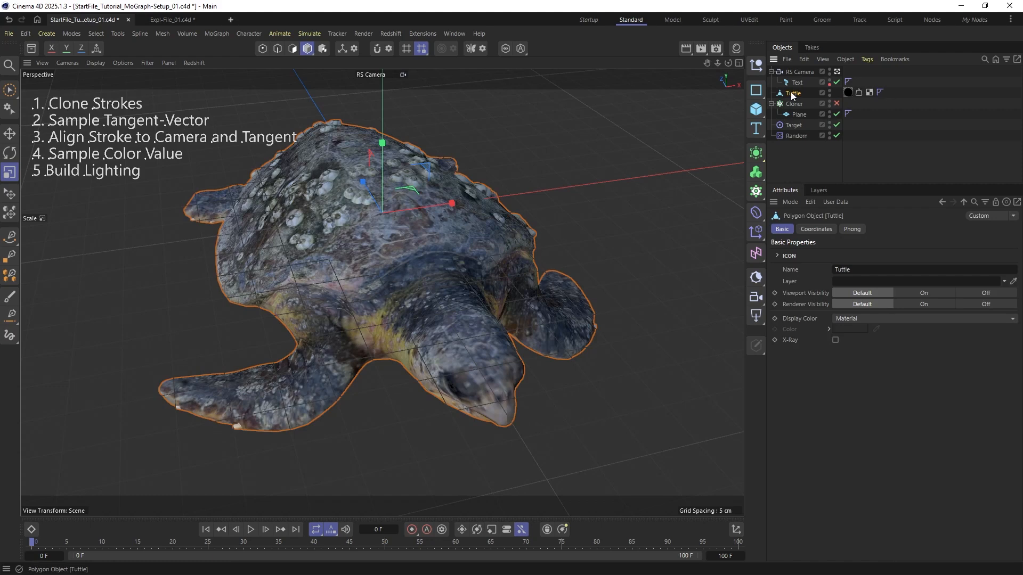
right_click(797, 96)
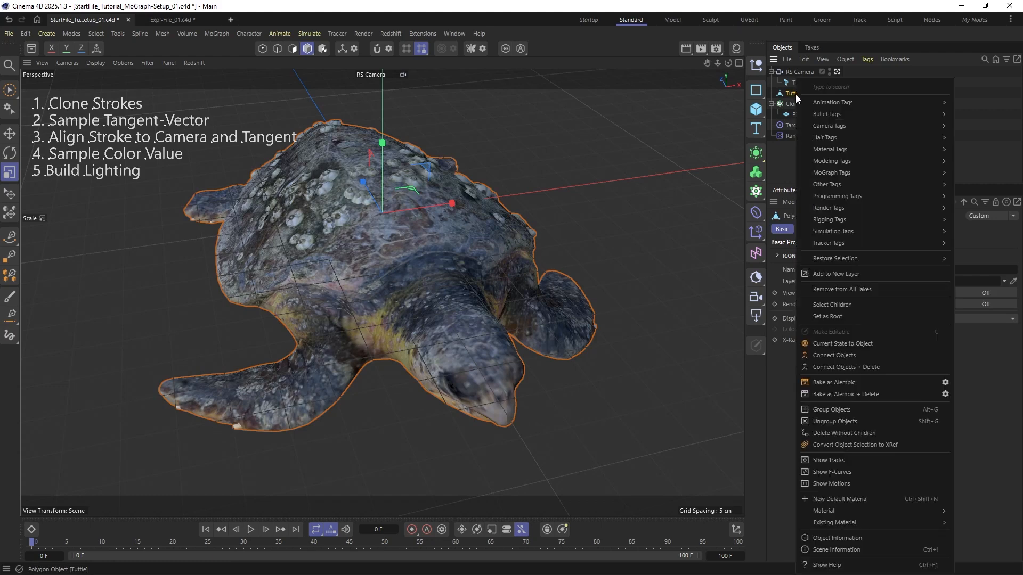
text(vert)
mouse_move(845, 98)
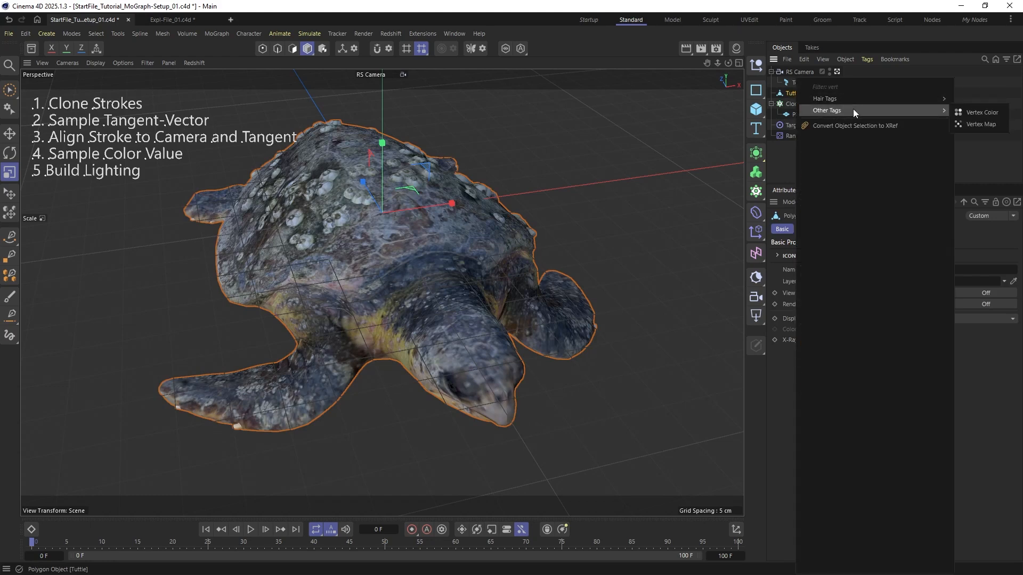
click(982, 115)
Enable Use Transfer on the turtle's Vertex Color tag and delete its default Freeze layer
click(848, 92)
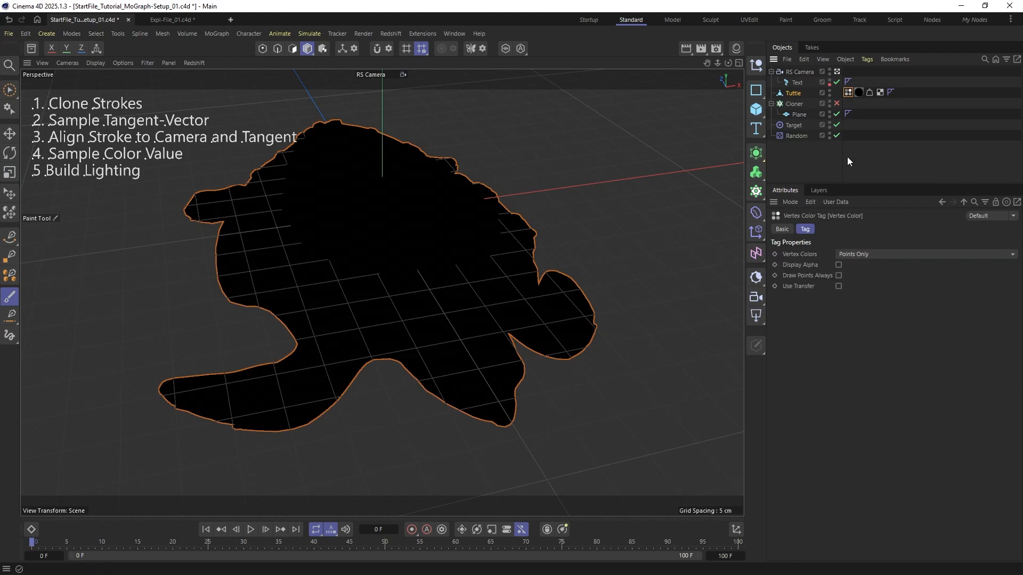
drag(844, 183, 845, 169)
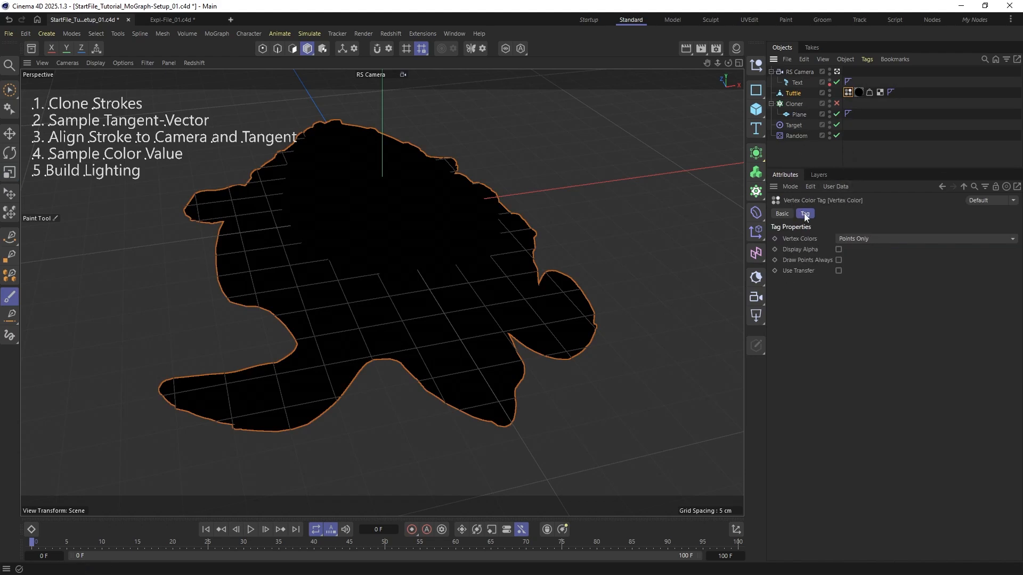
click(838, 271)
click(803, 341)
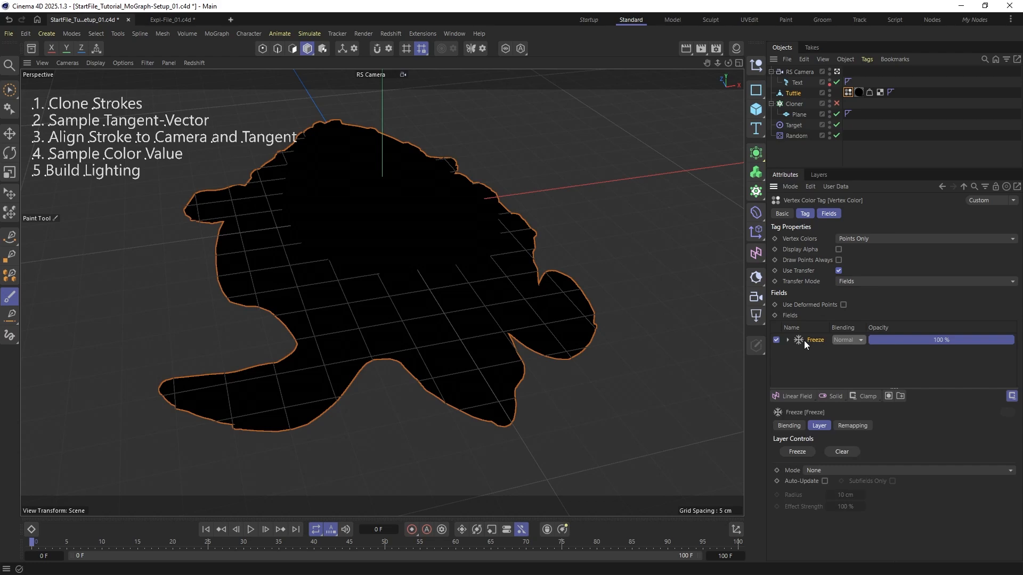
key(Delete)
Add a Shader Field to the Vertex Color tag and load Turtle_diffuse.jpg as its shader without copying the image to the project
click(796, 400)
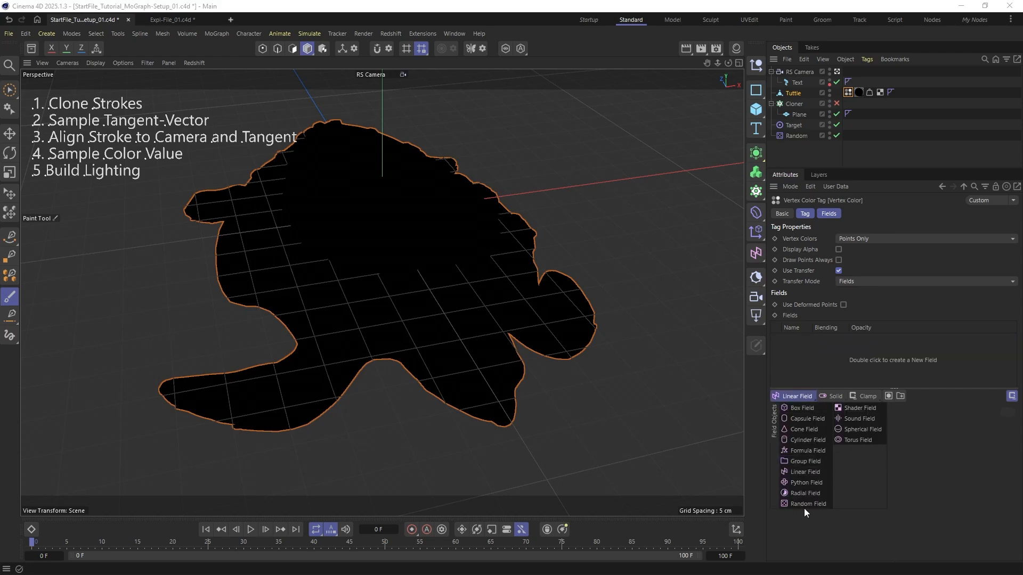
click(852, 409)
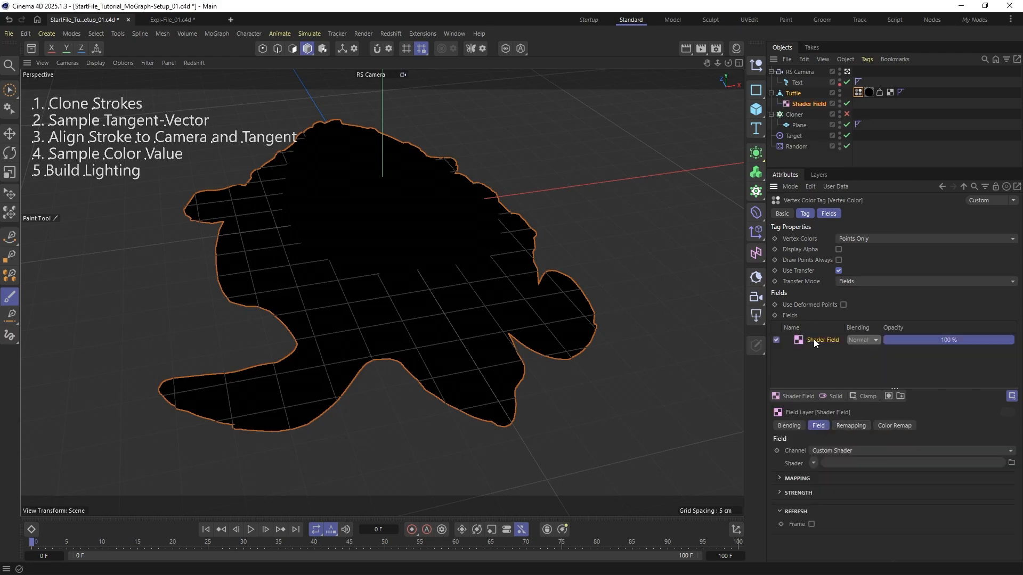
click(1011, 463)
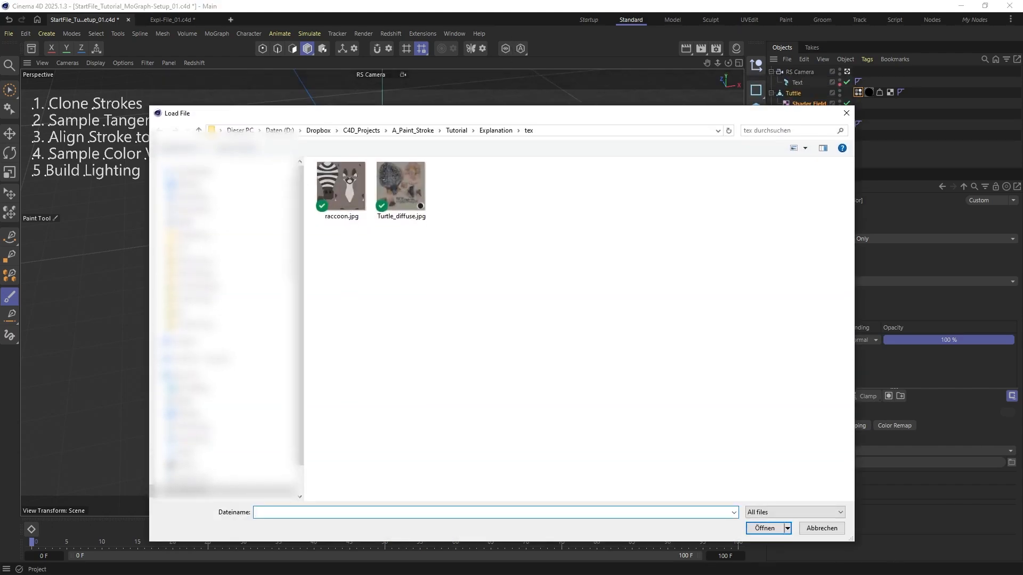
click(414, 159)
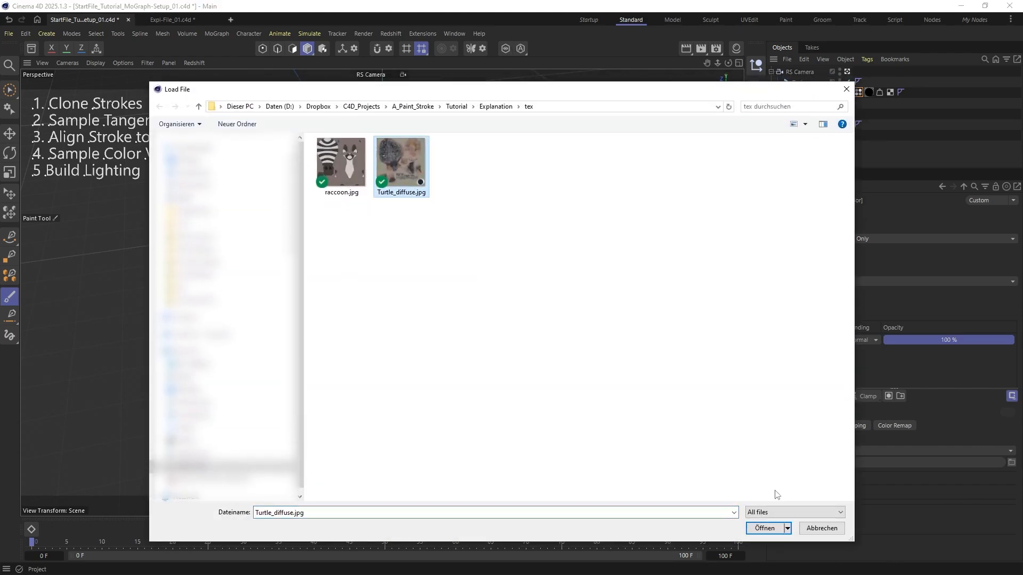
click(764, 528)
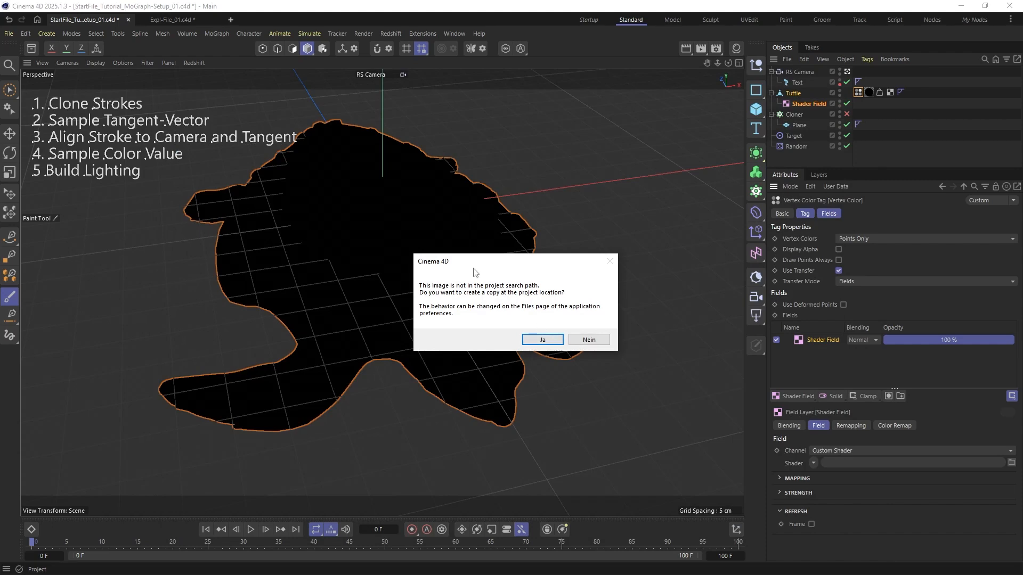
click(591, 339)
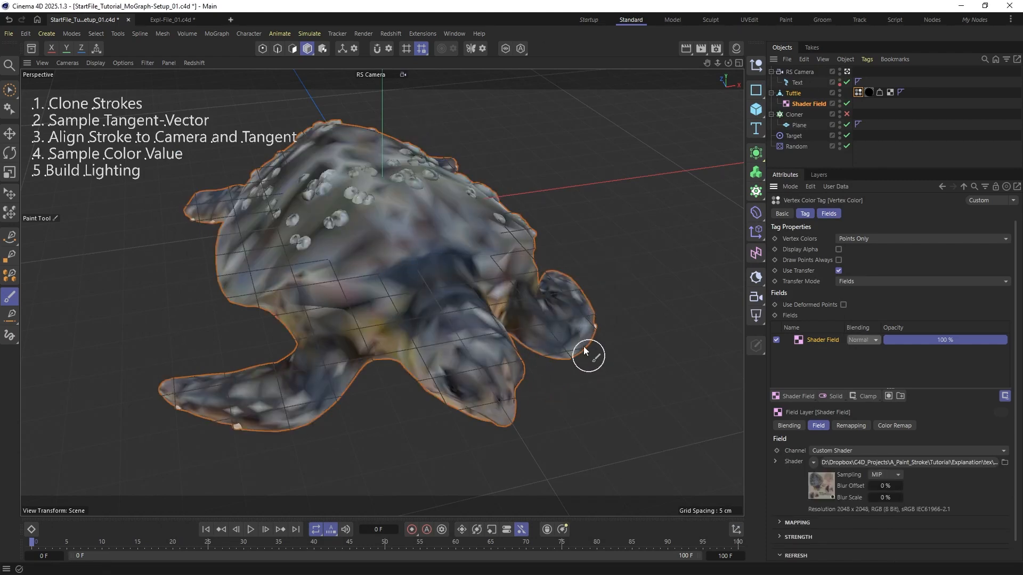
Re-enable the Cloner and add a Plain effector to it, placed below the Random effector in the hierarchy
alt+drag(413, 220, 512, 312)
alt+drag(381, 245, 354, 263)
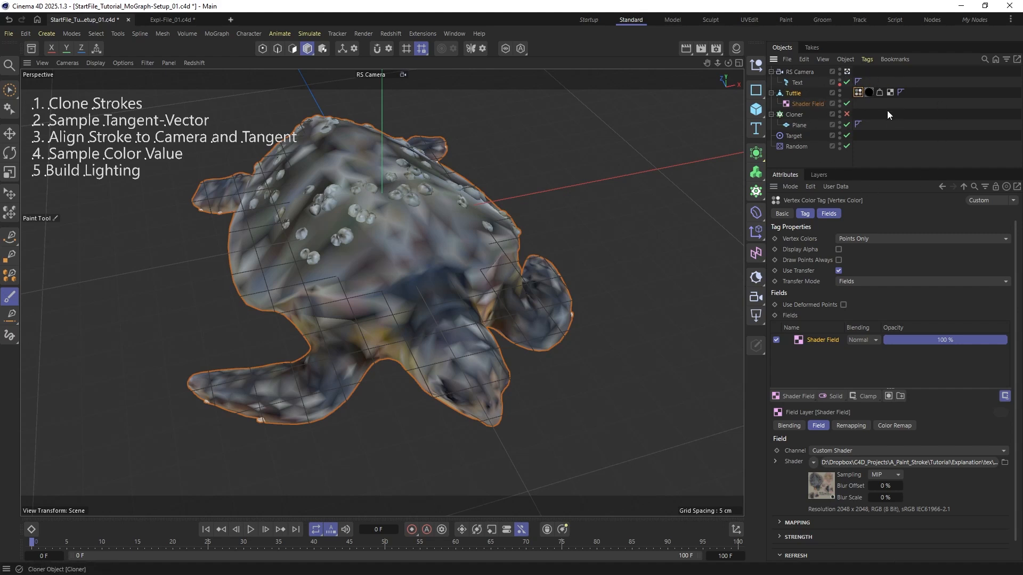
click(851, 114)
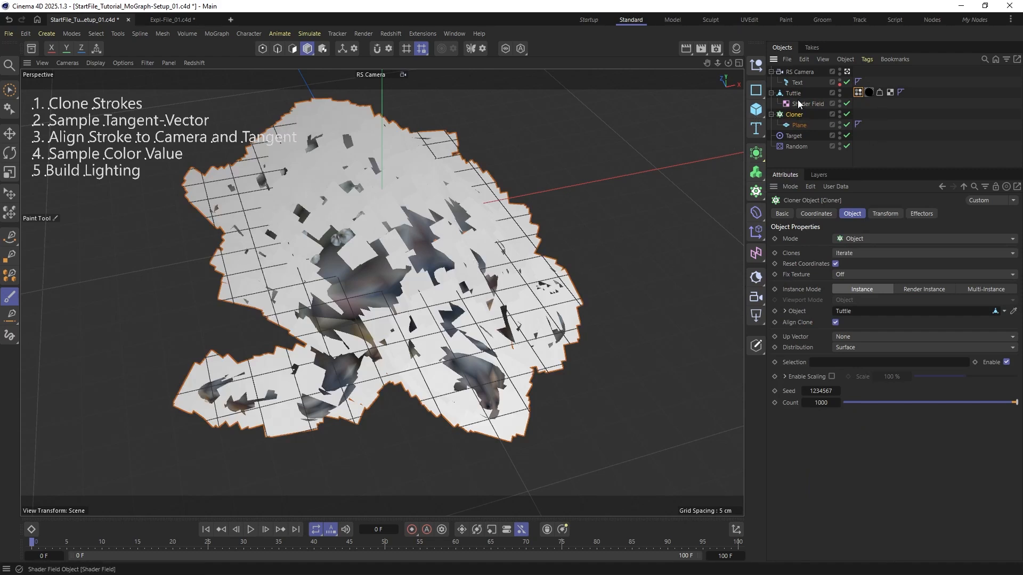
click(756, 233)
click(792, 251)
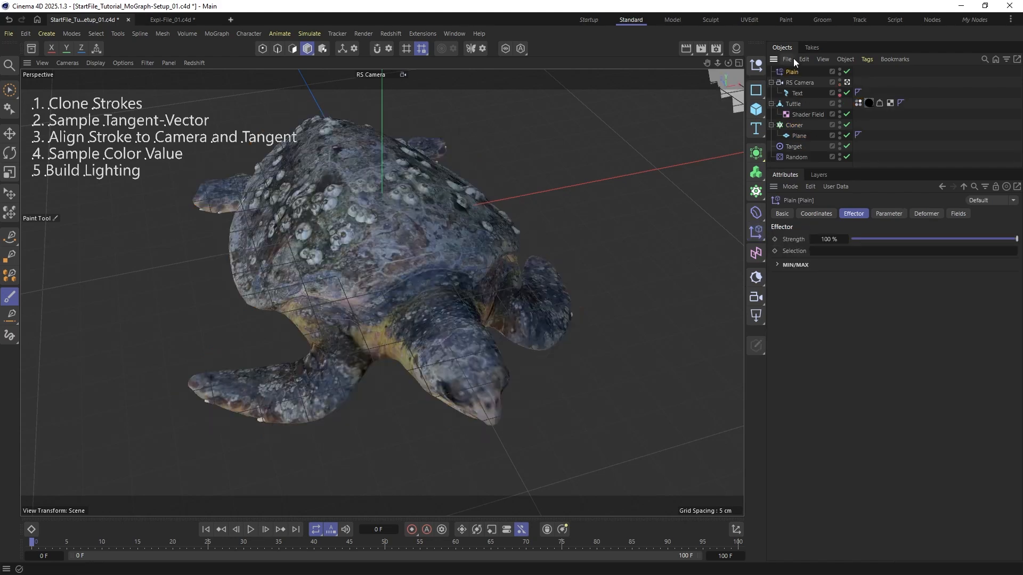
drag(791, 71, 778, 161)
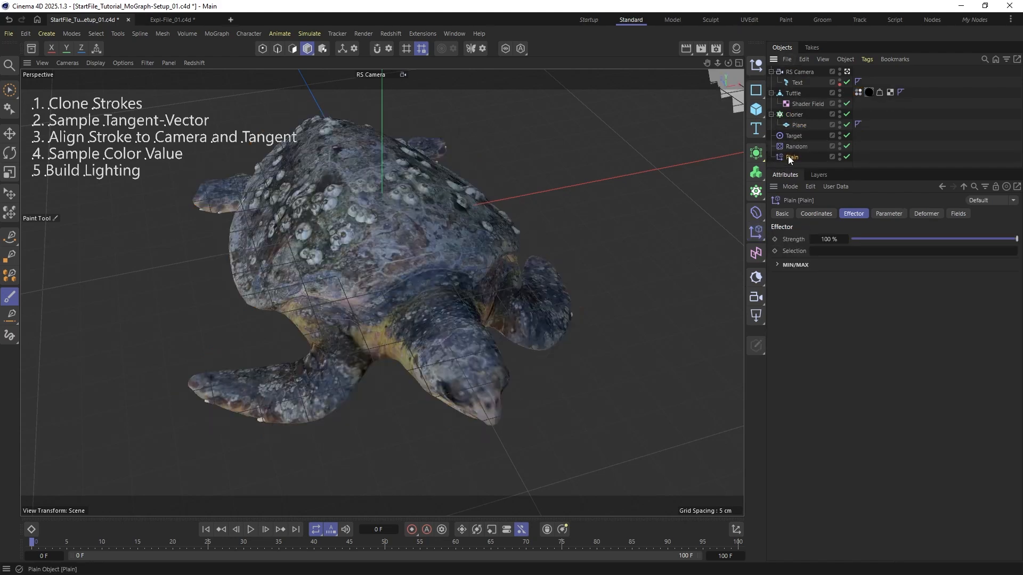
Rename the Plain effector as Color and turn off its position offset
double_click(789, 157)
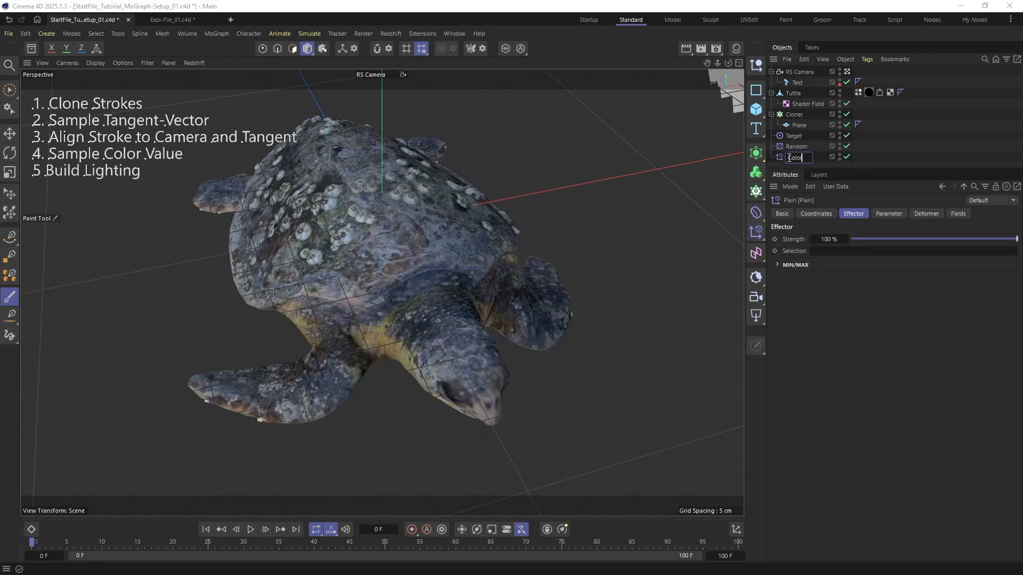
text(Color)
key(Return)
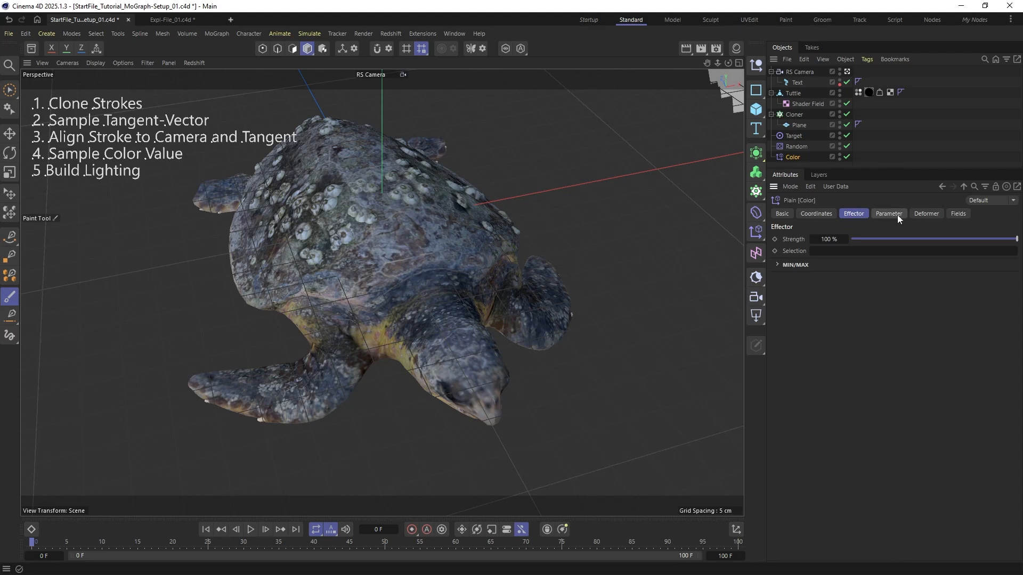
click(889, 214)
click(835, 275)
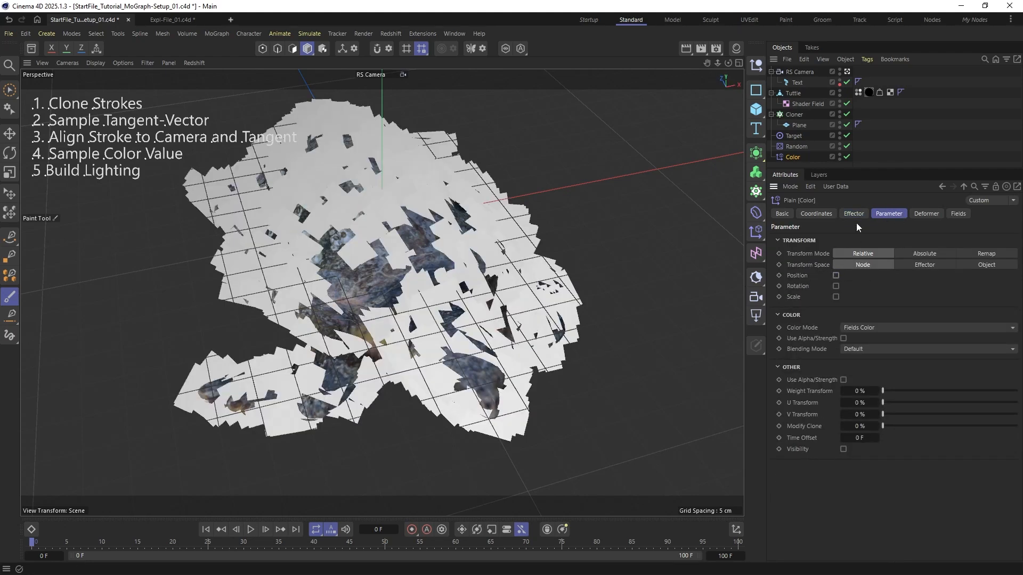
Add the turtle's Vertex Color tag as a field layer of the Color effector
click(958, 213)
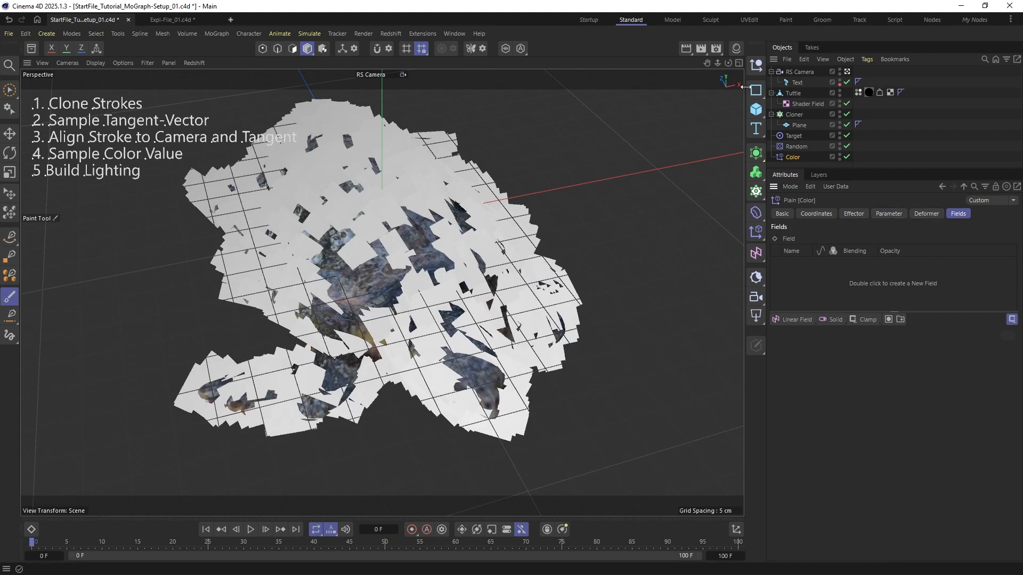
drag(857, 93, 802, 270)
click(814, 265)
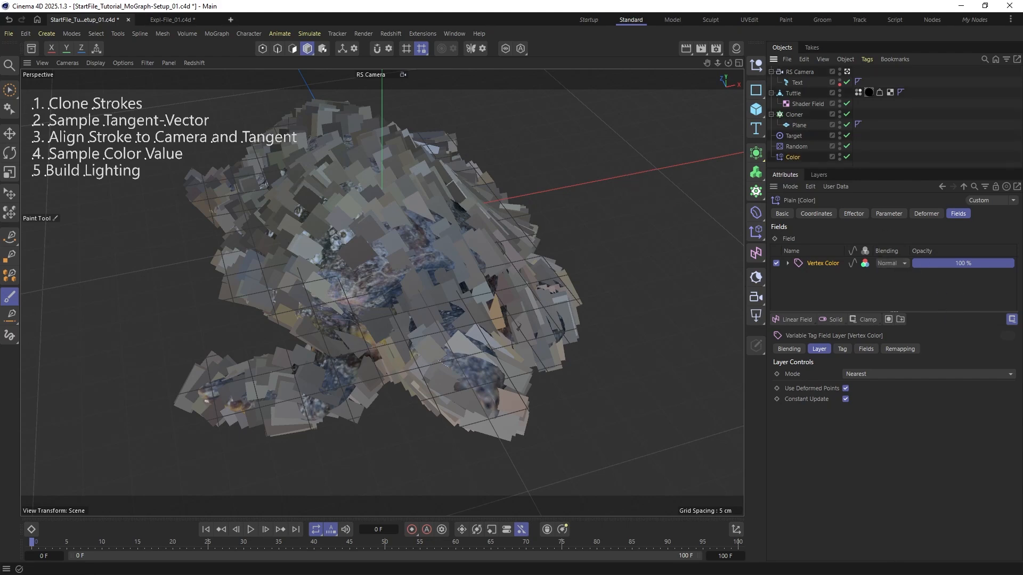
Open the Material Manager and apply the Paint Stroke Material to the Cloner
click(735, 48)
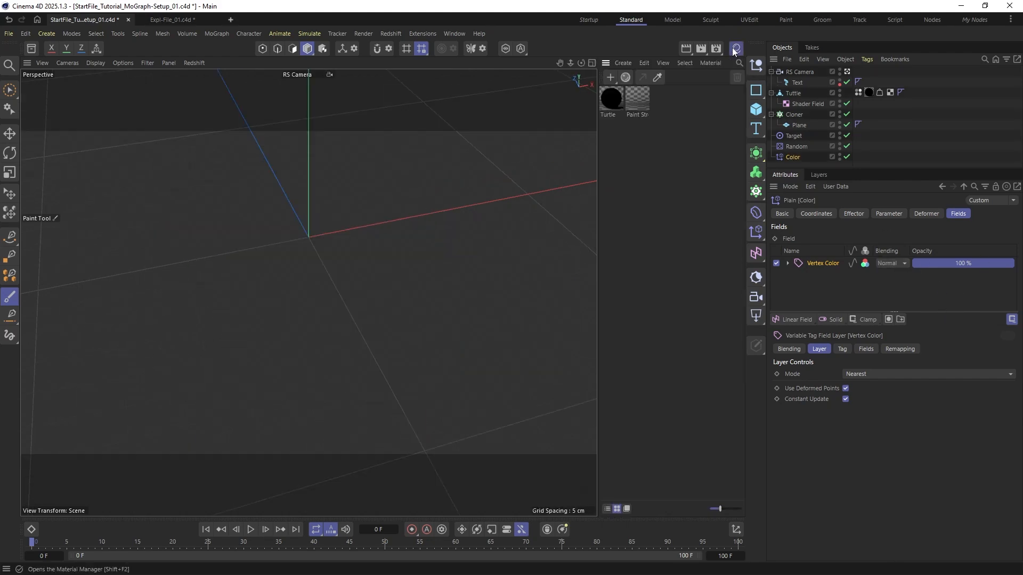
click(637, 100)
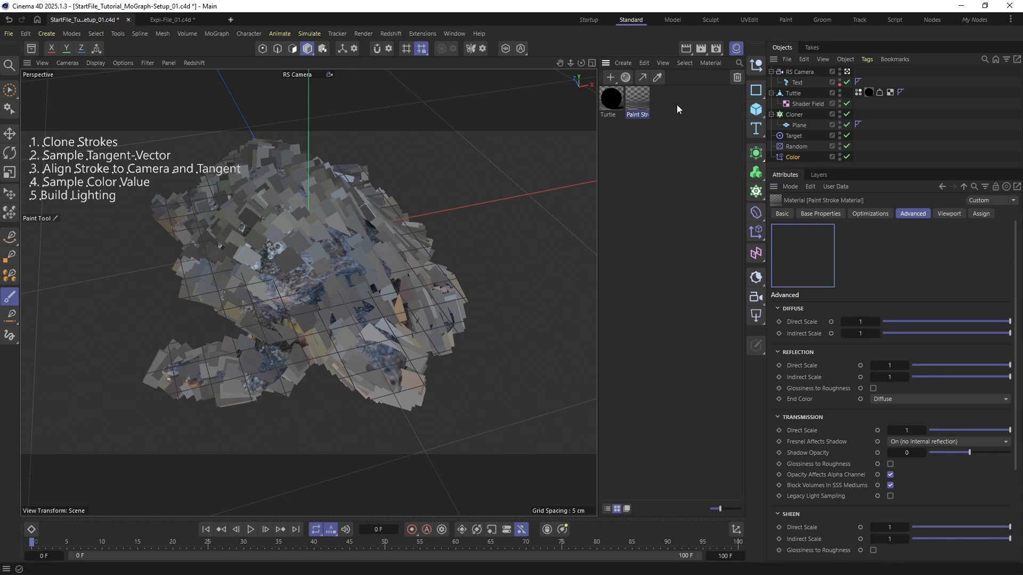
mouse_move(652, 146)
mouse_down()
mouse_move(810, 118)
mouse_move(797, 115)
mouse_up()
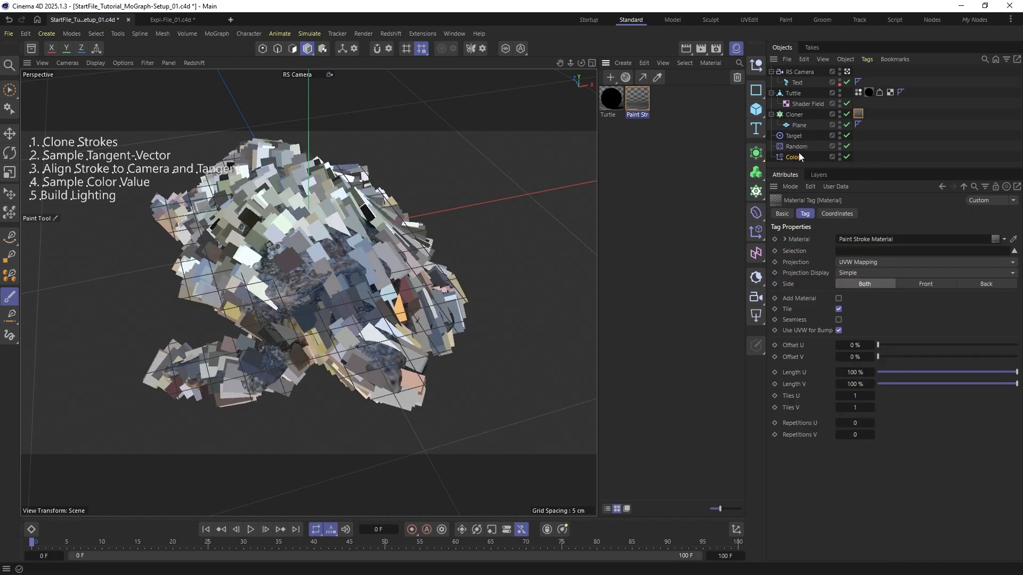
Open the Paint Stroke Material's node graph and examine the attribute name of its Color User Data node
double_click(637, 101)
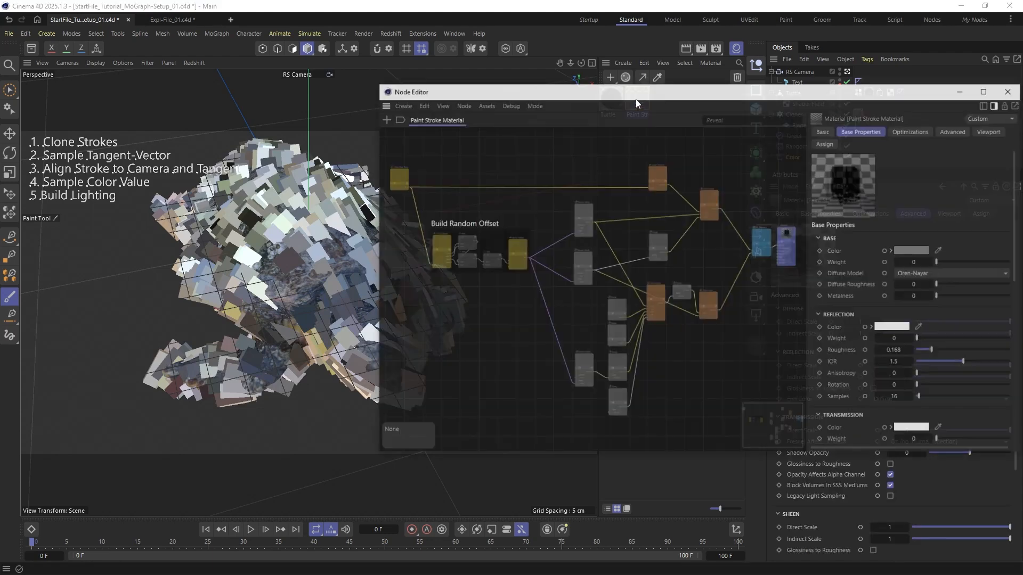
click(398, 178)
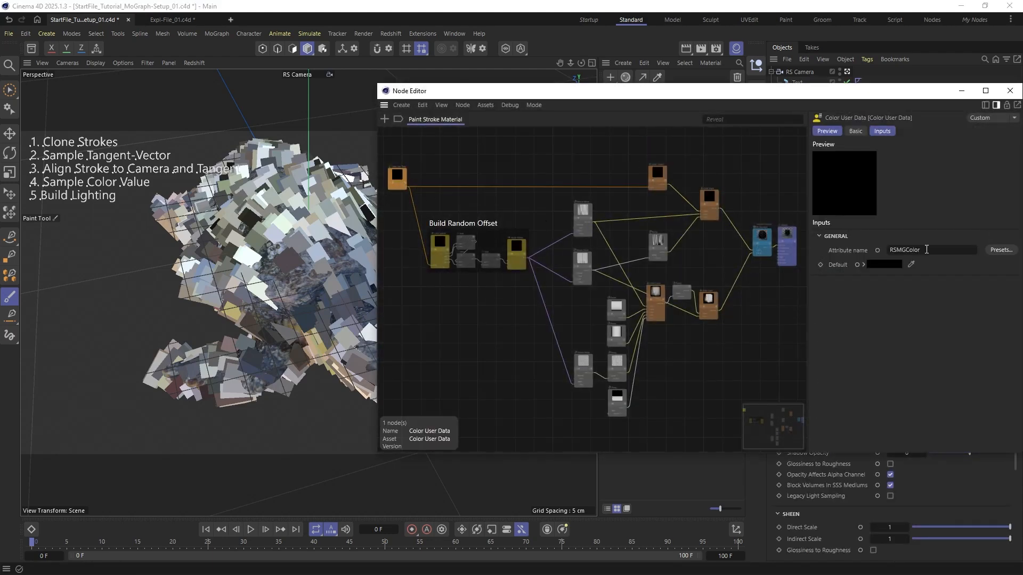
drag(836, 98, 695, 126)
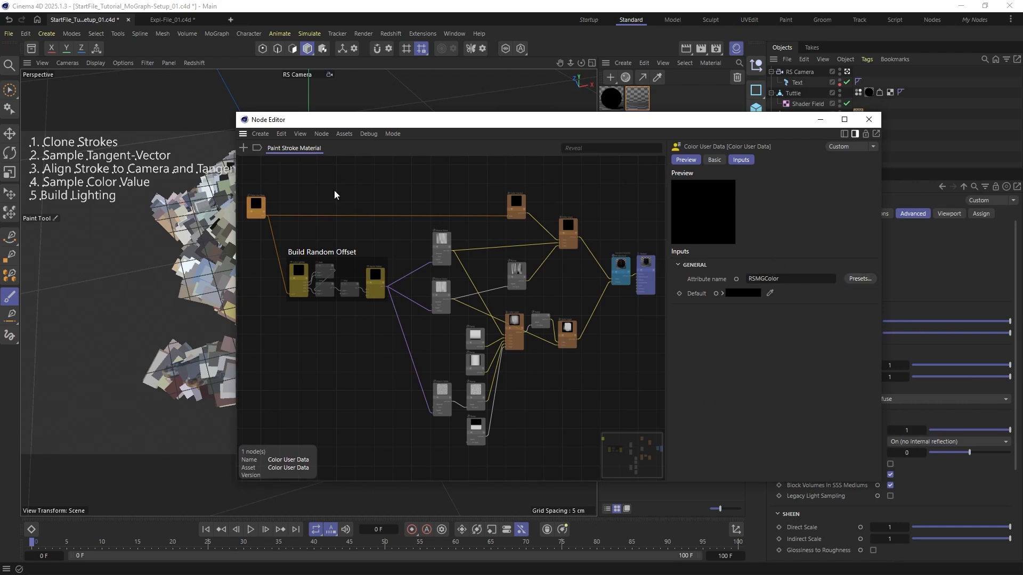
scroll(259, 202, up, 4)
middle_drag(260, 200, 297, 211)
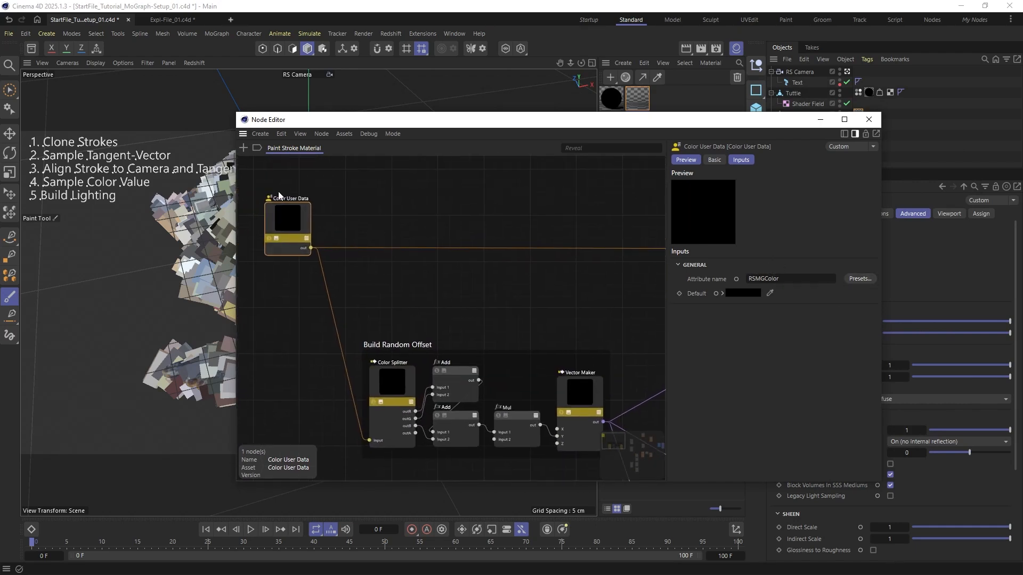
Add a second Color User Data node to the material graph and give it the MoGraph Color preset
double_click(425, 202)
text(color)
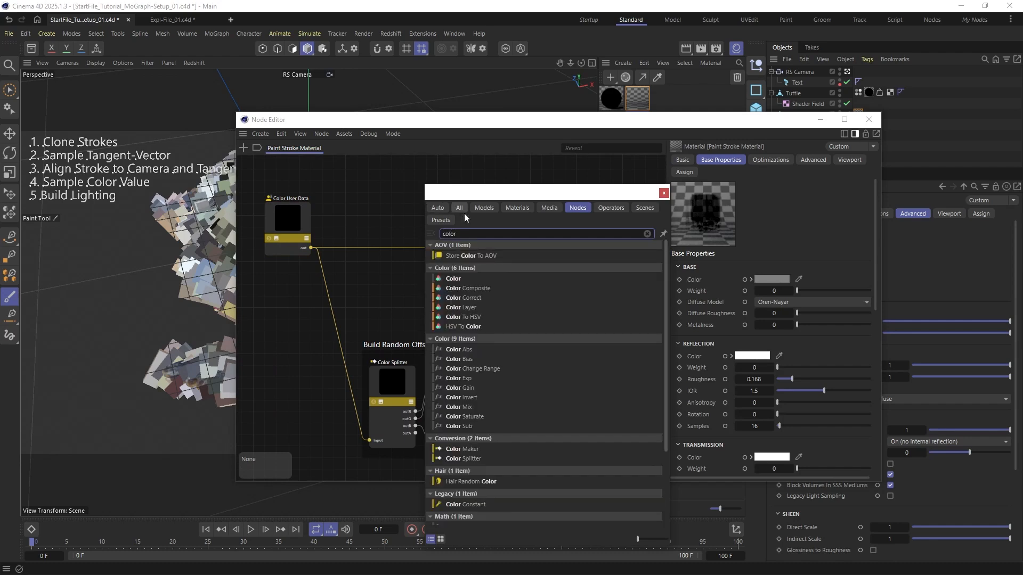
text( us)
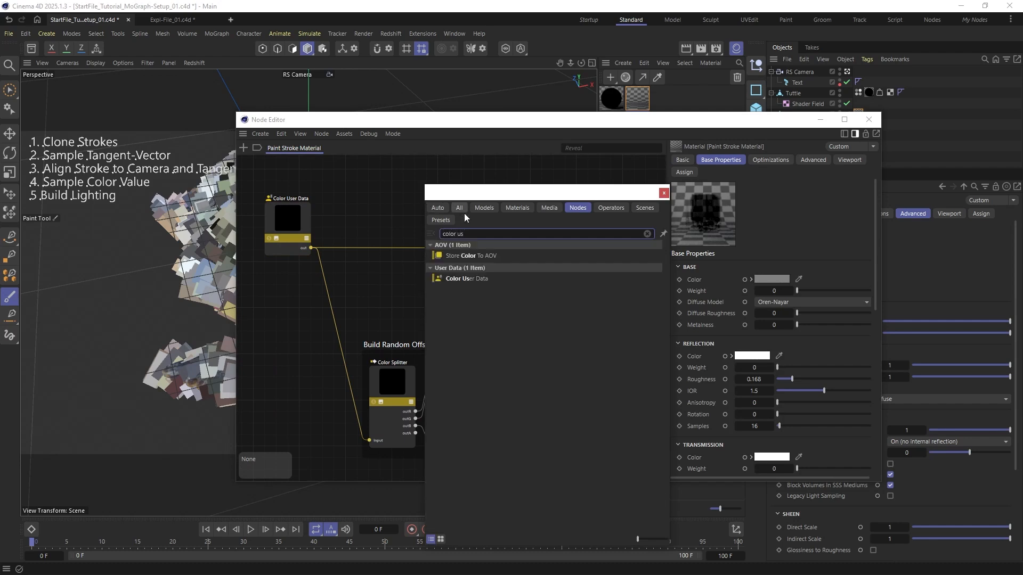
click(468, 277)
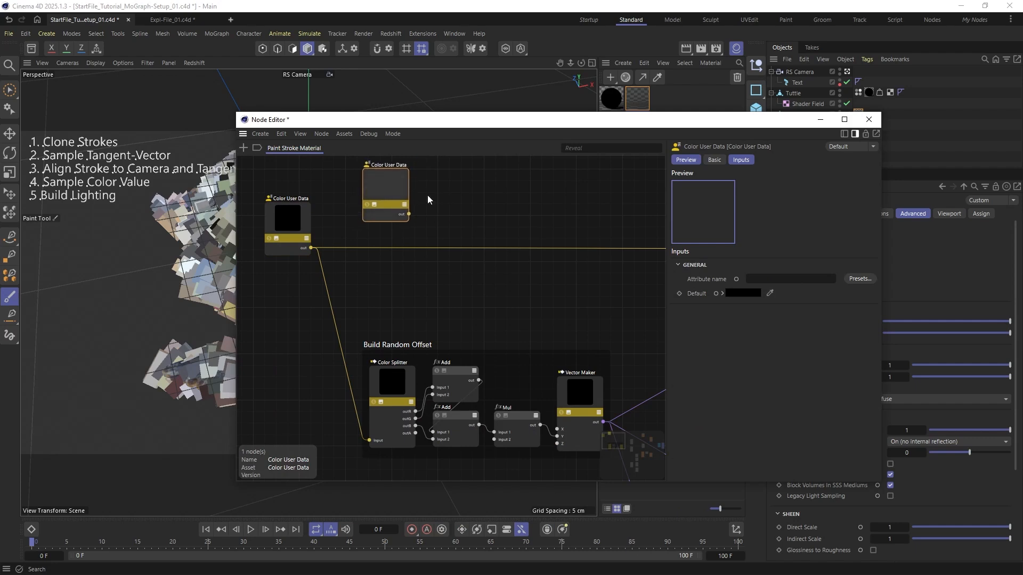
click(859, 279)
mouse_move(878, 286)
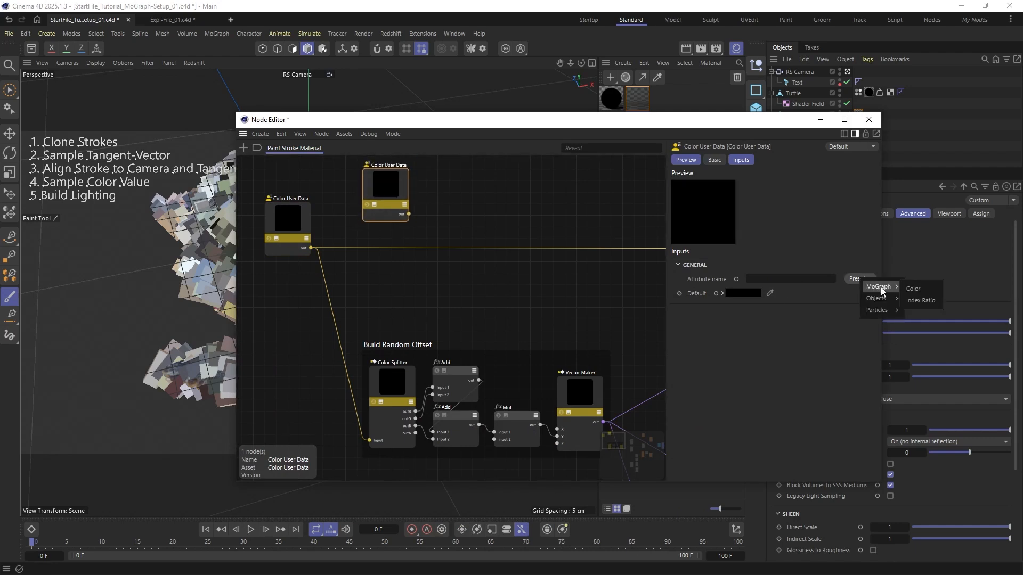
click(929, 288)
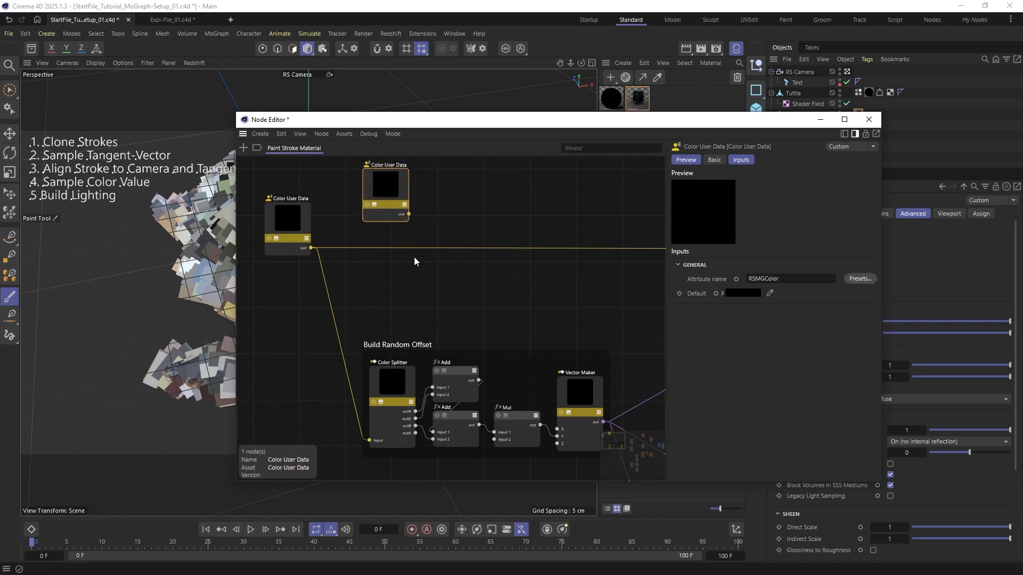
Delete the extra Color User Data node and close the Node Editor
click(289, 221)
click(386, 195)
key(Delete)
click(869, 120)
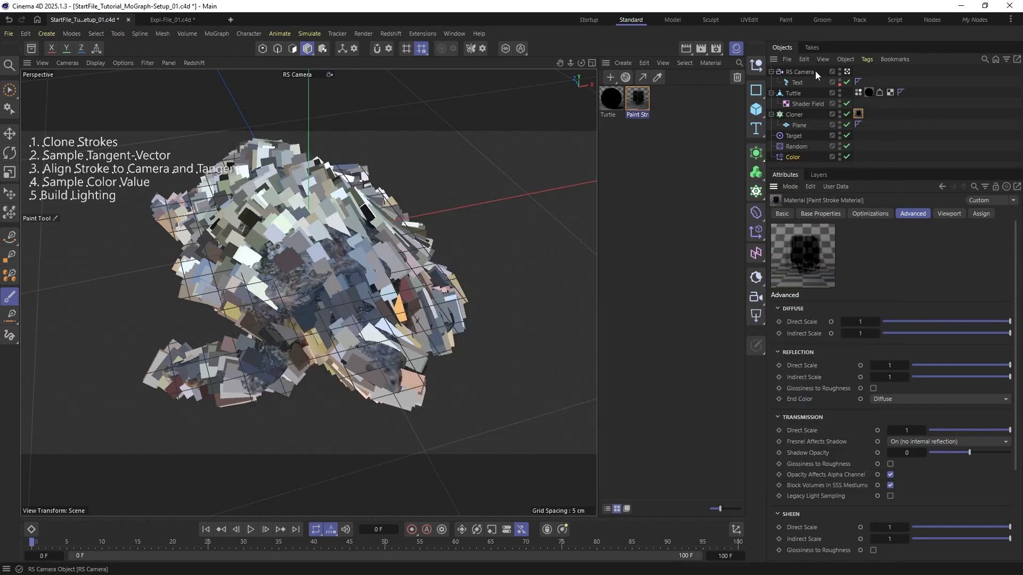
Hide the turtle object in both the viewport and the render
alt+click(840, 92)
alt+click(839, 93)
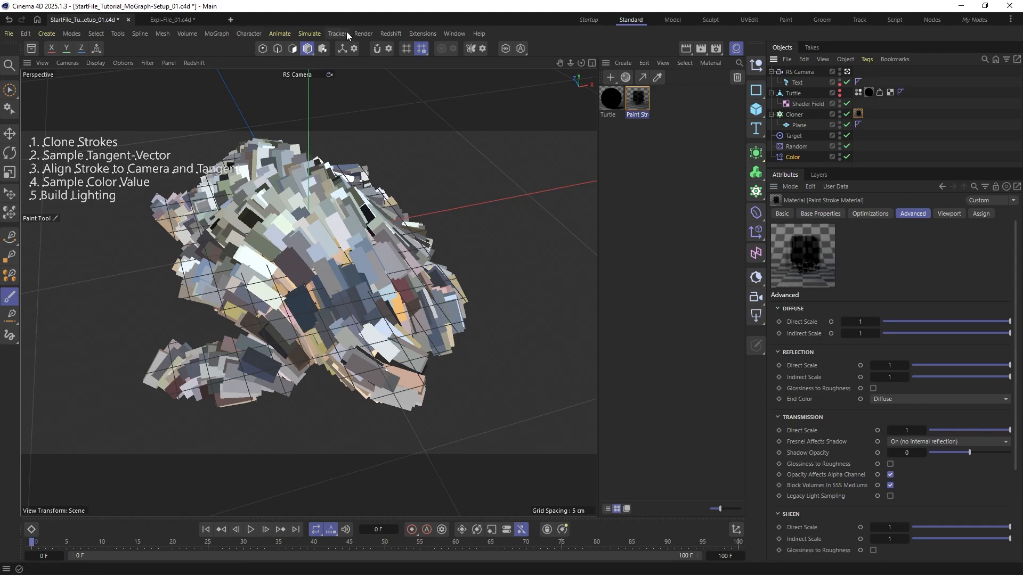
Dock the Redshift RenderView beside the viewport, start its interactive render and close the Material Manager
click(360, 34)
mouse_move(385, 34)
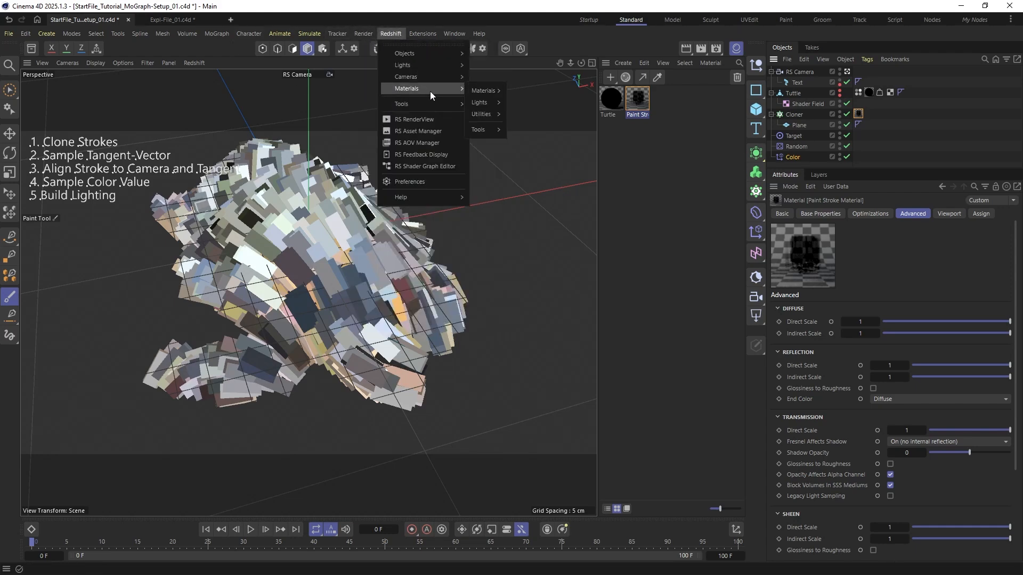
click(414, 120)
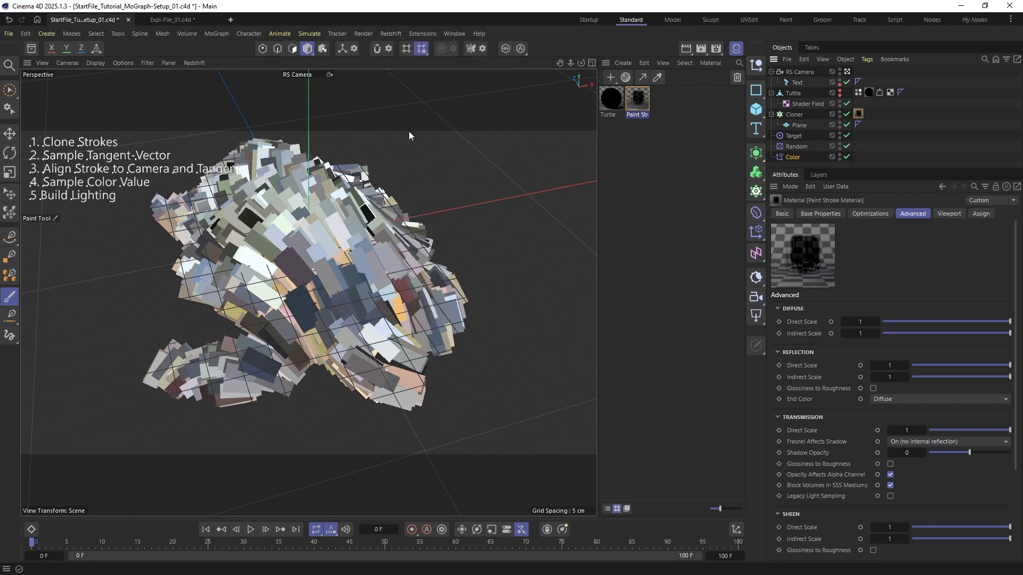
drag(235, 181, 23, 205)
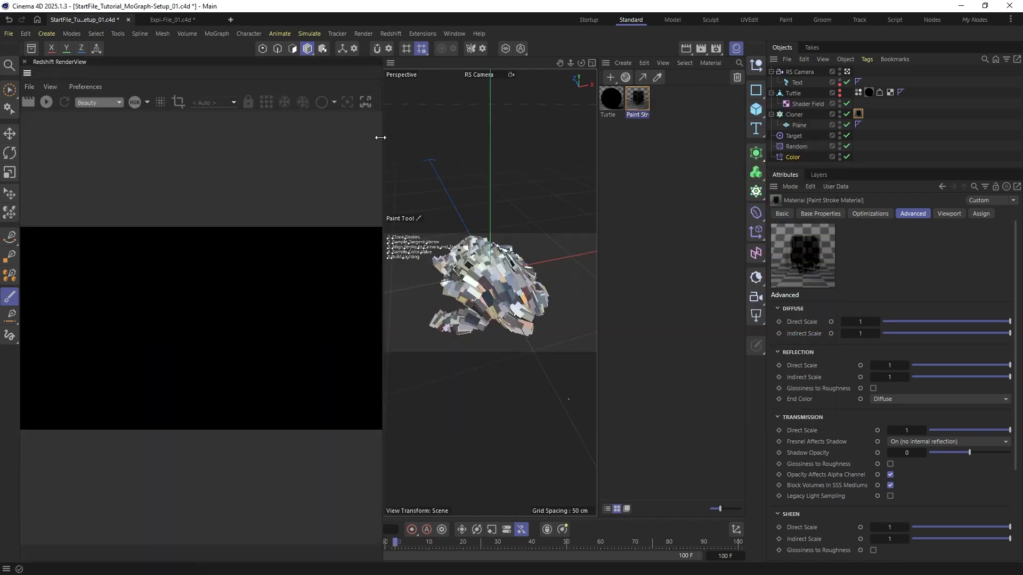
click(51, 100)
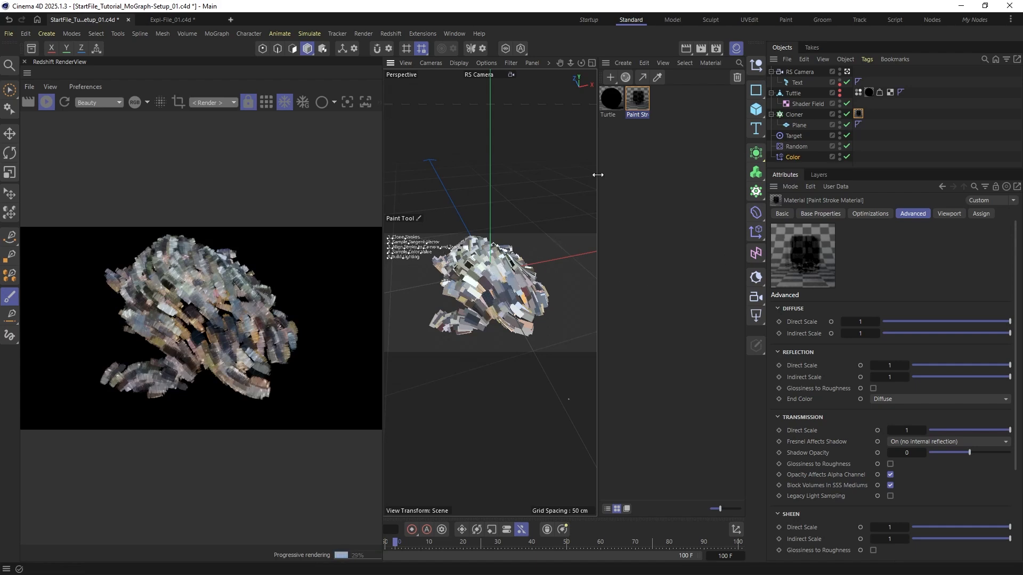
click(735, 47)
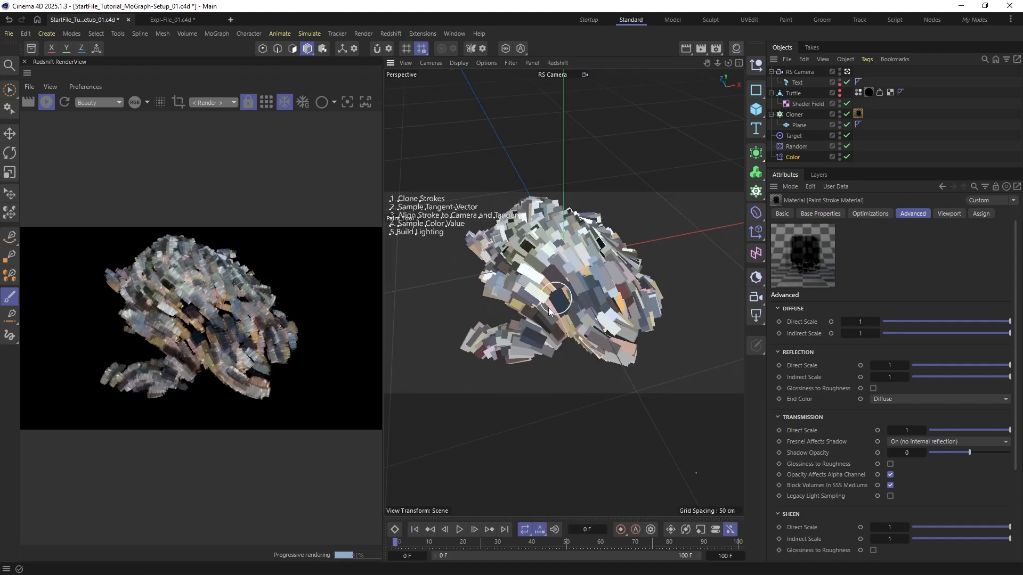
Set the cloned stroke Plane's width to 2 cm and its height to 6 cm
key(e)
scroll(595, 277, up, 5)
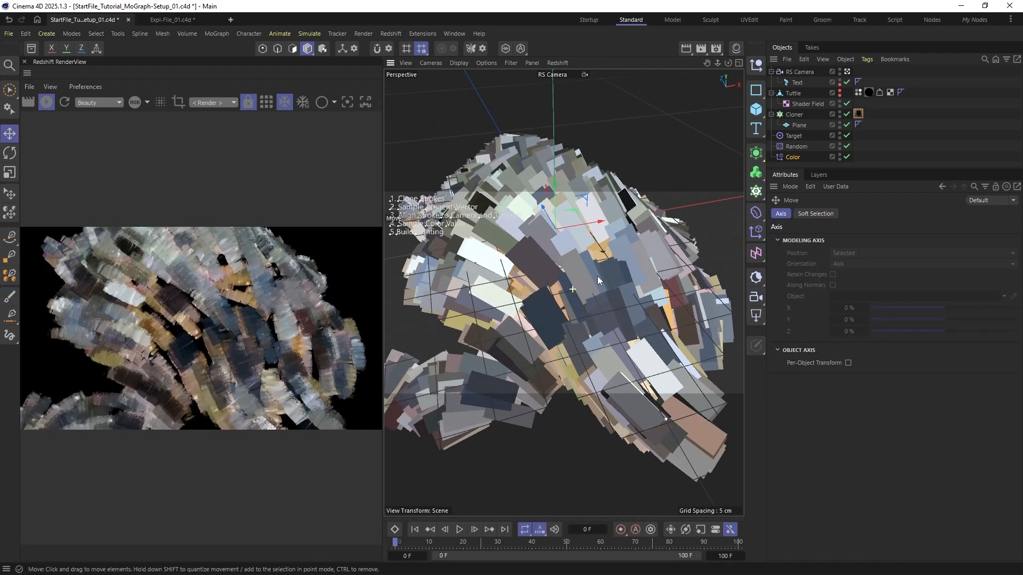
scroll(591, 276, up, 2)
scroll(587, 279, up, 2)
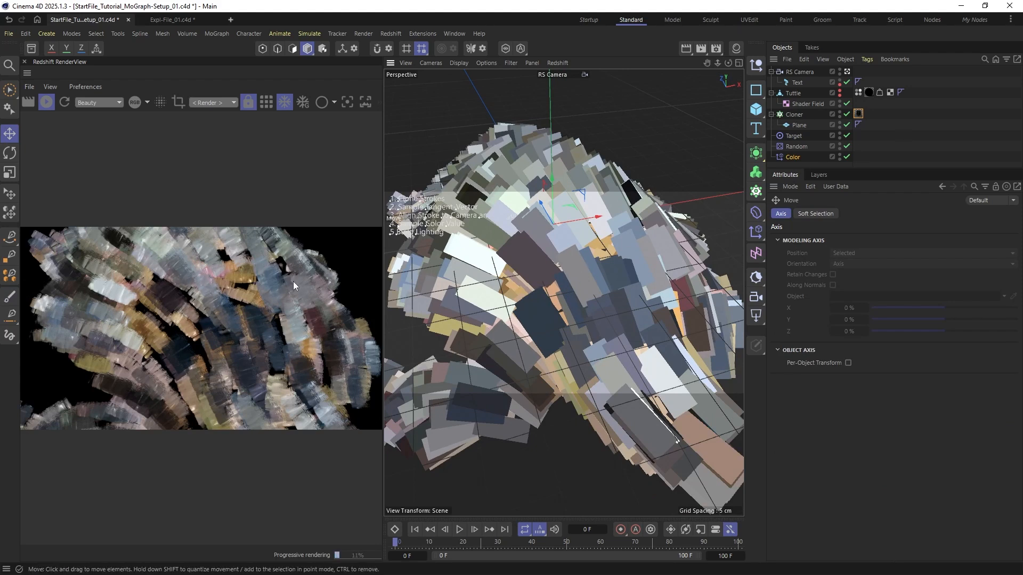
click(799, 125)
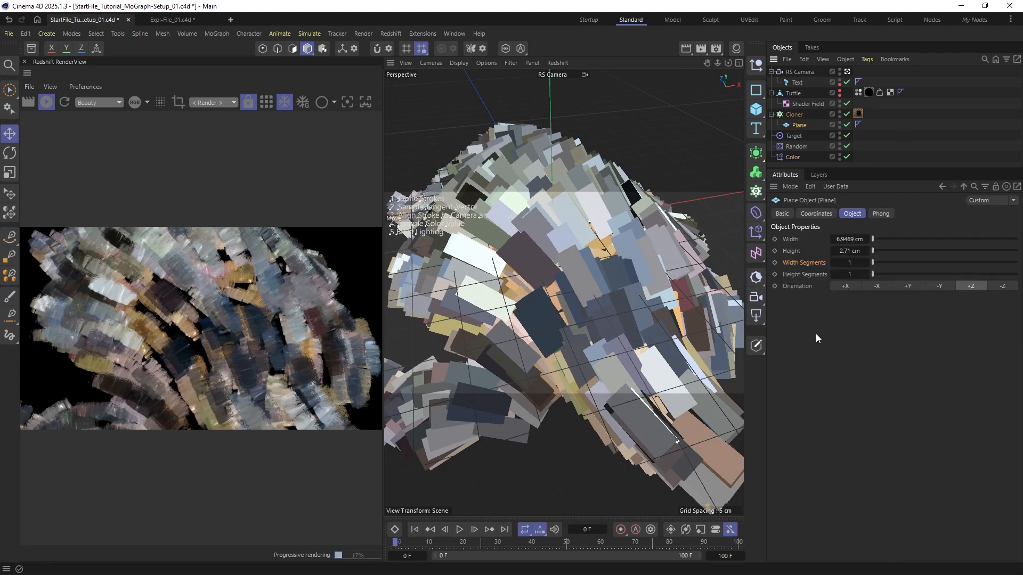
click(844, 239)
text(2)
key(Tab)
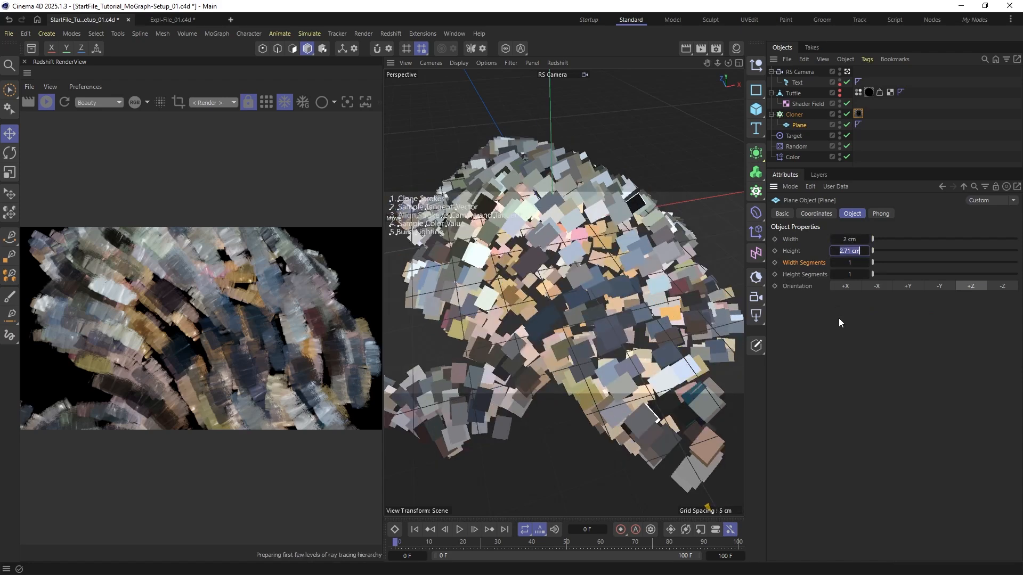
text(6)
key(Return)
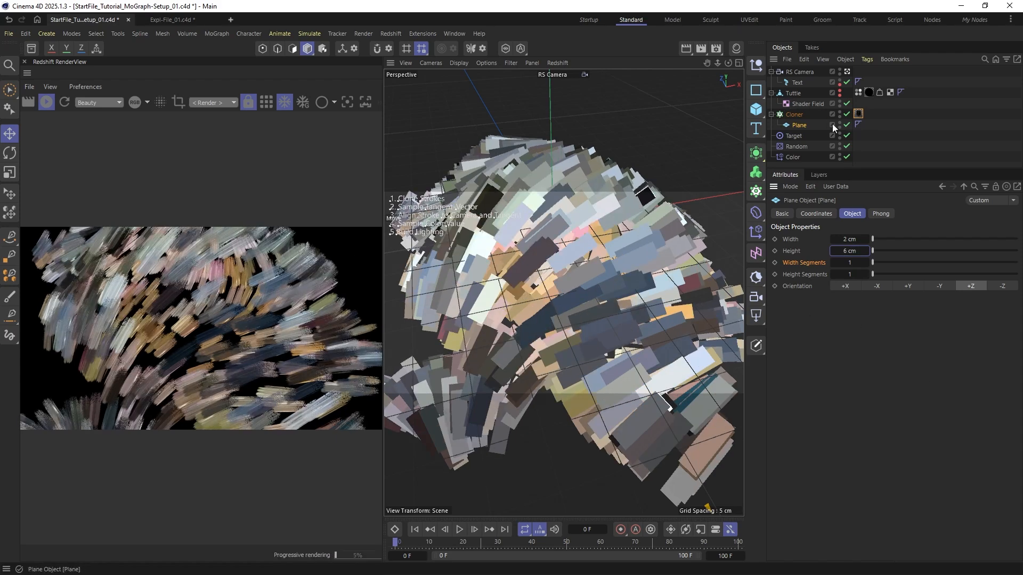
Place the stroke Plane inside a new Connect object under the Cloner
click(794, 137)
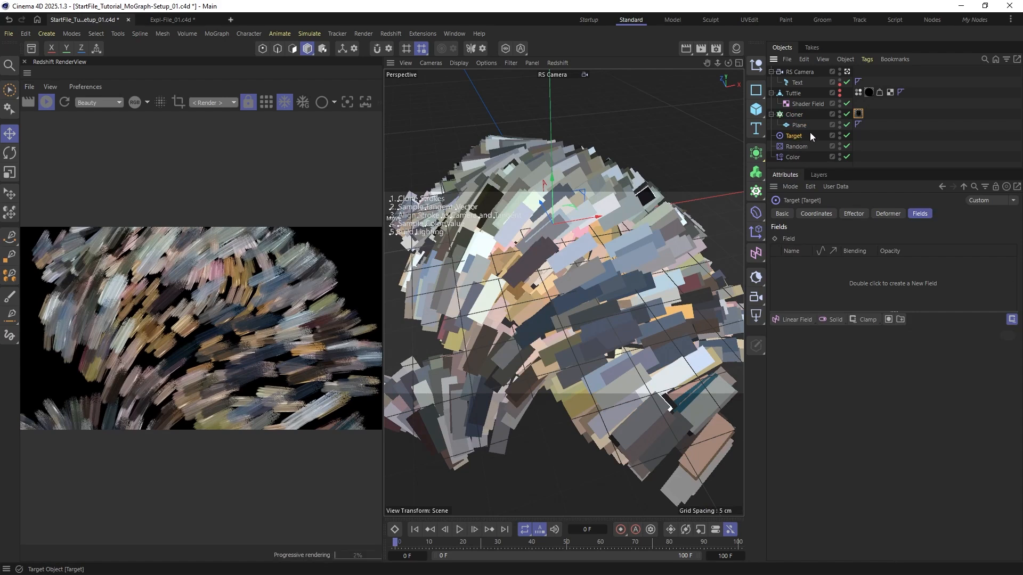
click(795, 125)
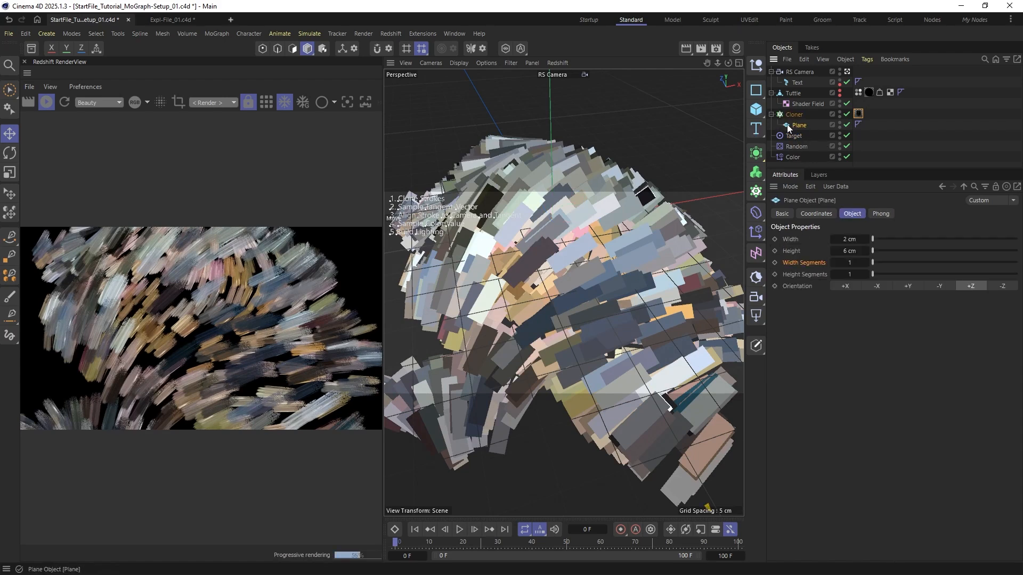
click(756, 153)
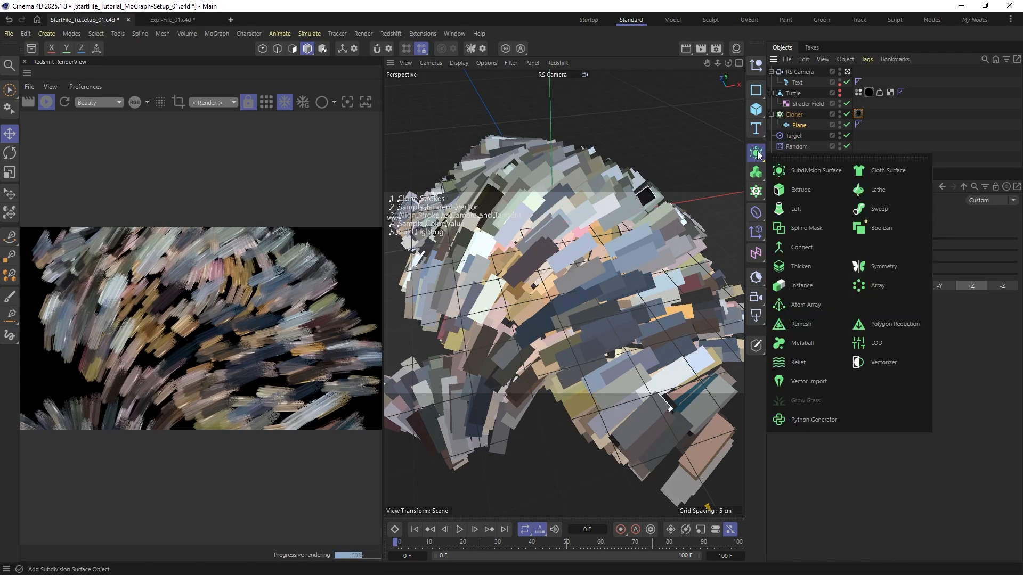
click(804, 248)
Rotate the Plane inside the Connect object by setting its bank rotation to 90°
click(814, 214)
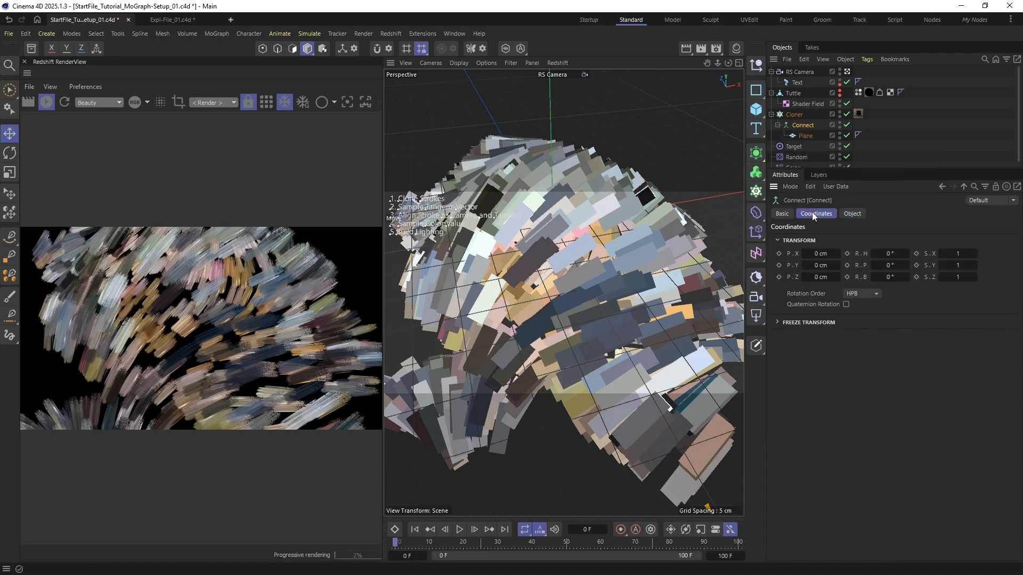
click(798, 134)
drag(882, 254, 908, 277)
key(ctrl+z)
click(893, 278)
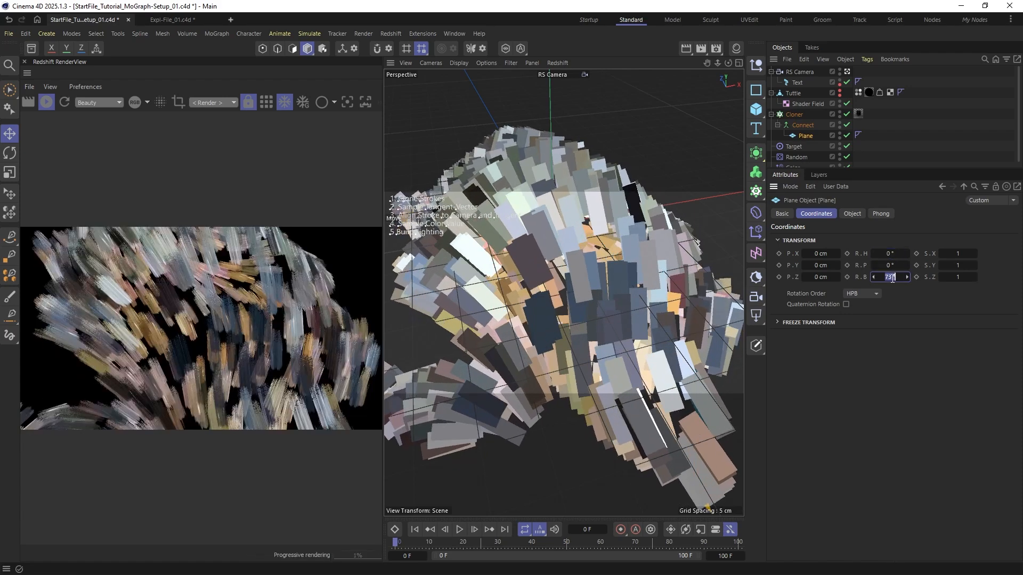
text(90)
key(Return)
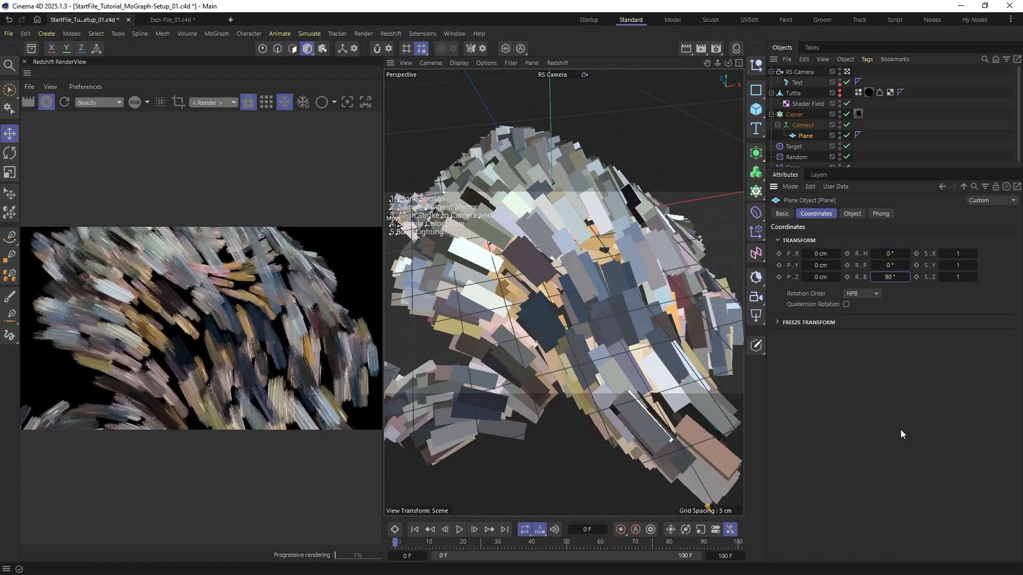
Set the stroke Plane's width to 3 cm
scroll(587, 270, down, 6)
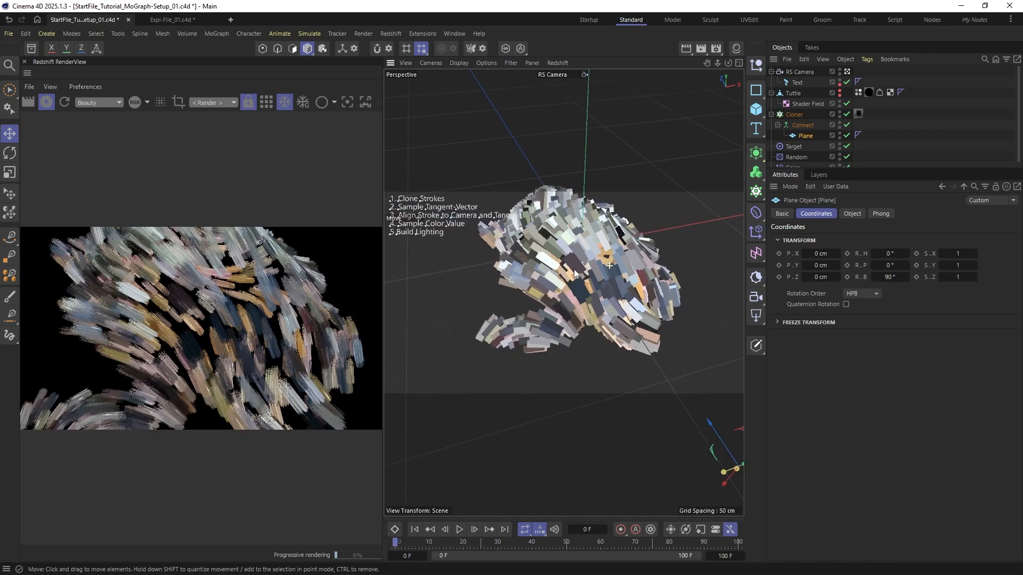
alt+middle_drag(574, 269, 587, 276)
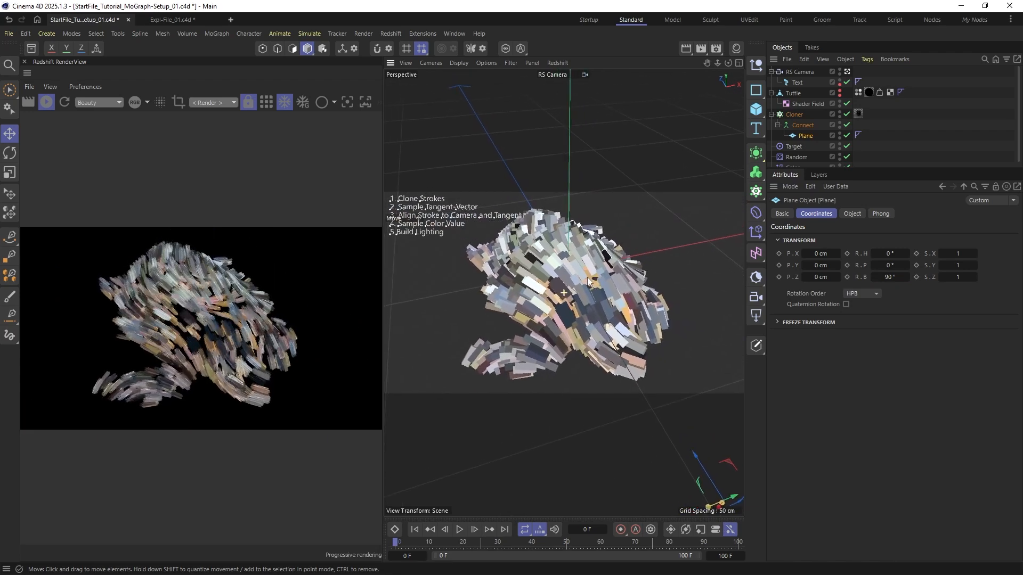
click(793, 114)
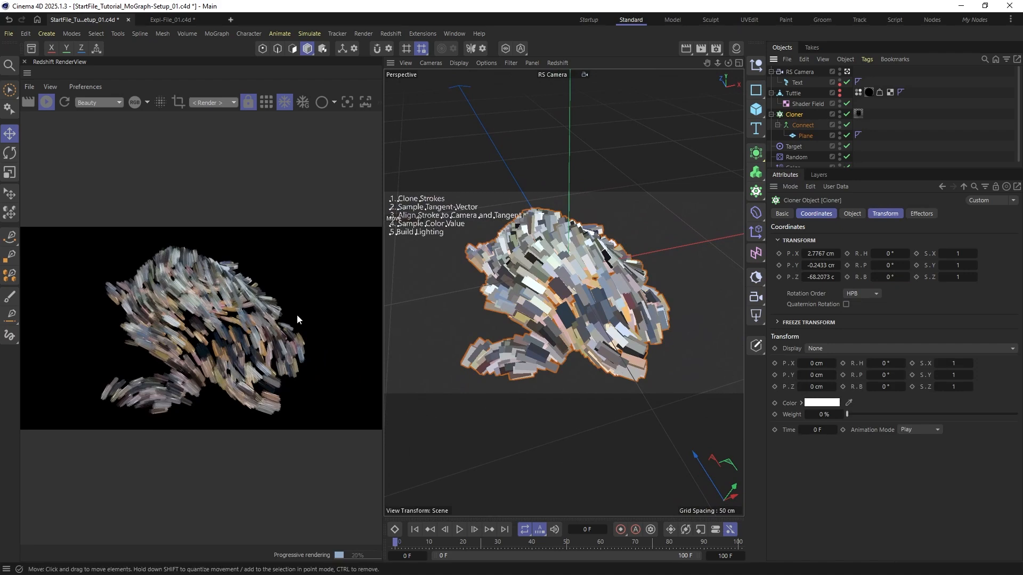
click(805, 139)
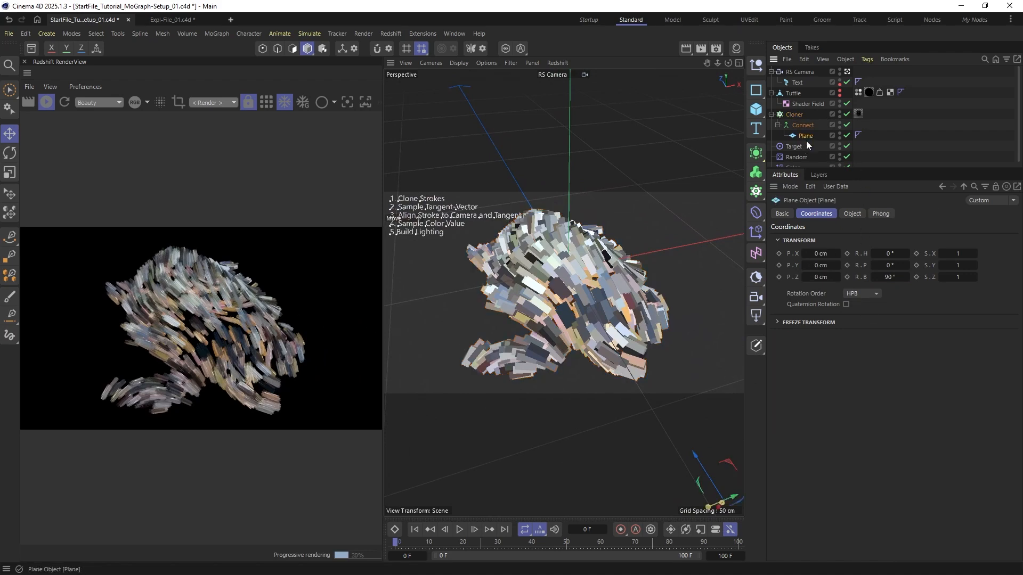
click(852, 213)
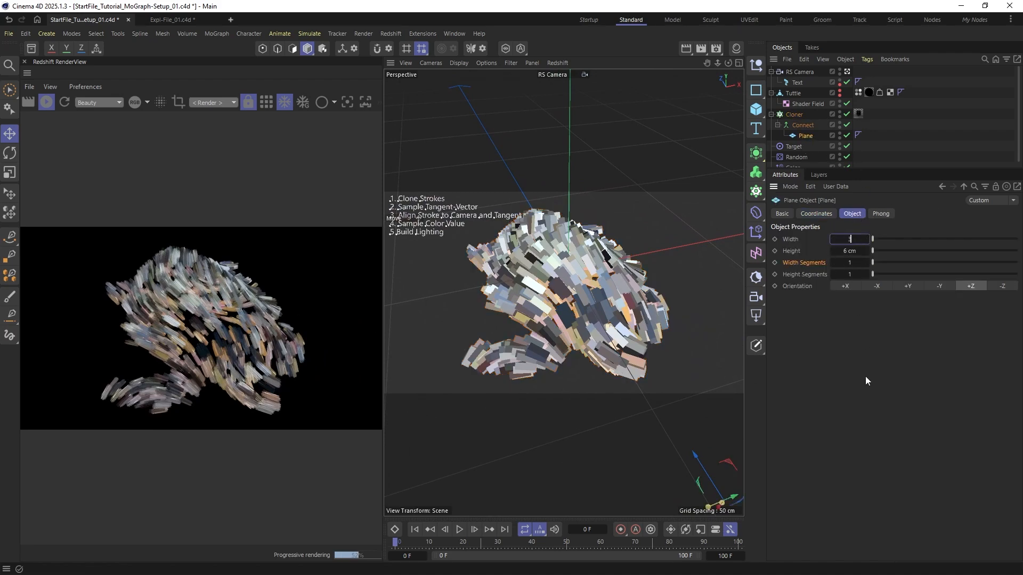
key(Return)
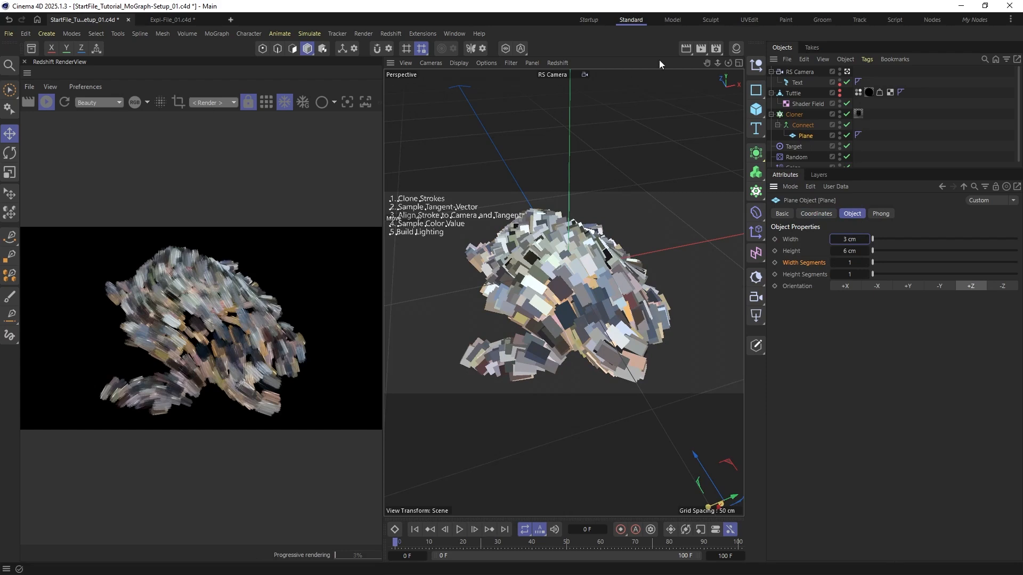
In the RS_Finale render settings, turn off Lock Ratio and set the output to 1080 by 1080 pixels
click(716, 48)
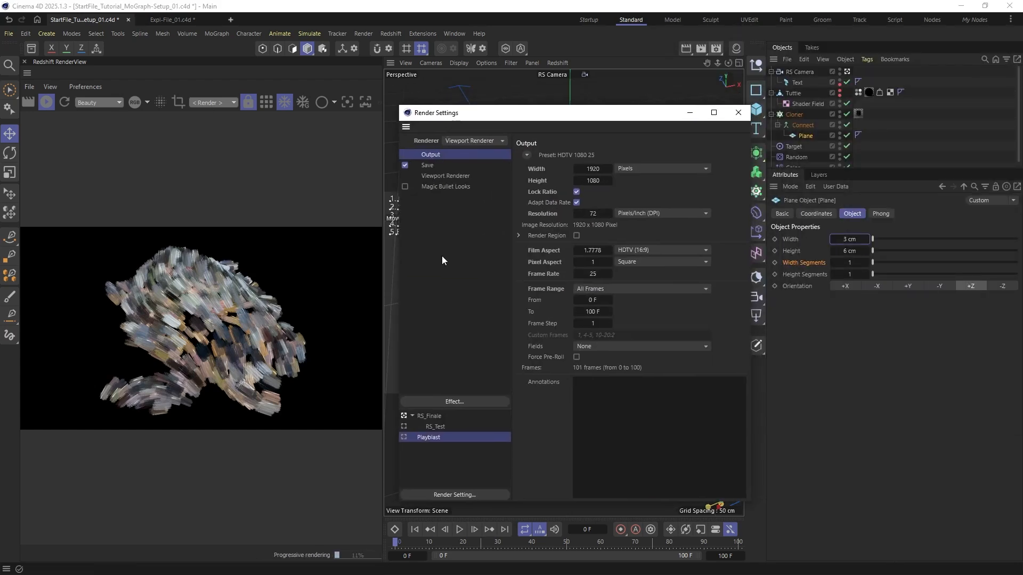
click(436, 419)
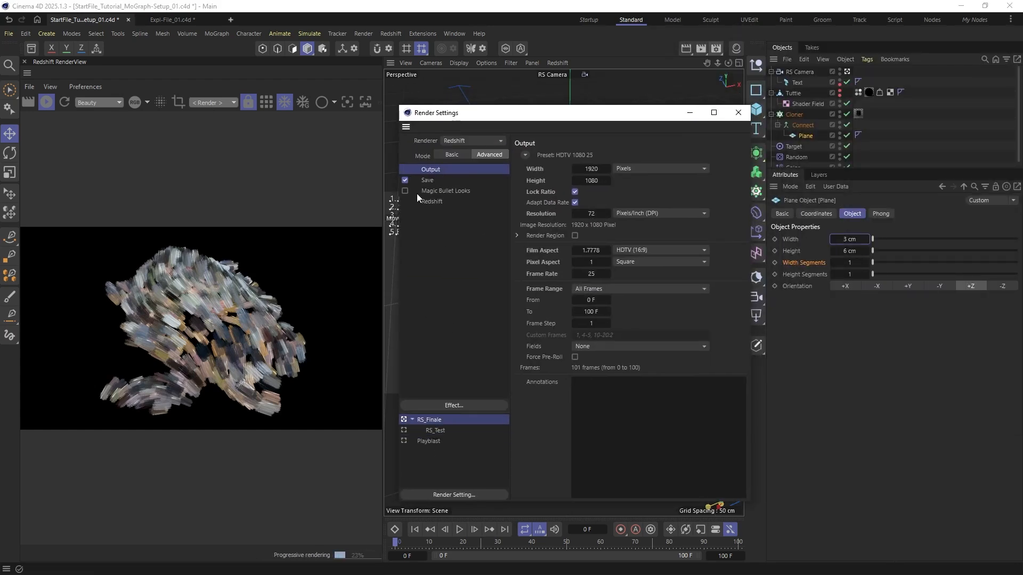
click(575, 191)
click(591, 179)
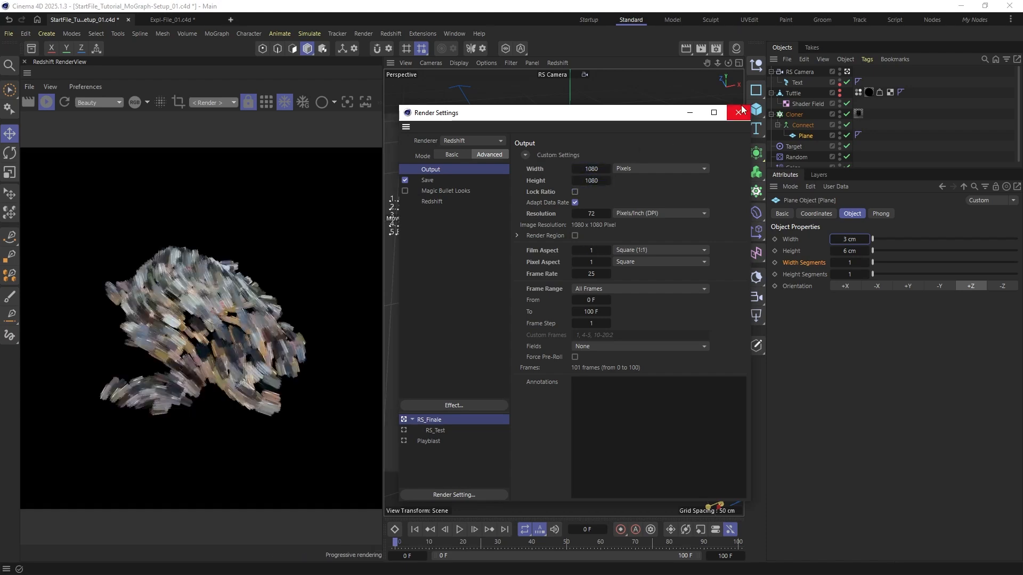
click(737, 113)
Set the stroke Plane's width to 2 cm
text(2)
key(Return)
scroll(579, 249, up, 5)
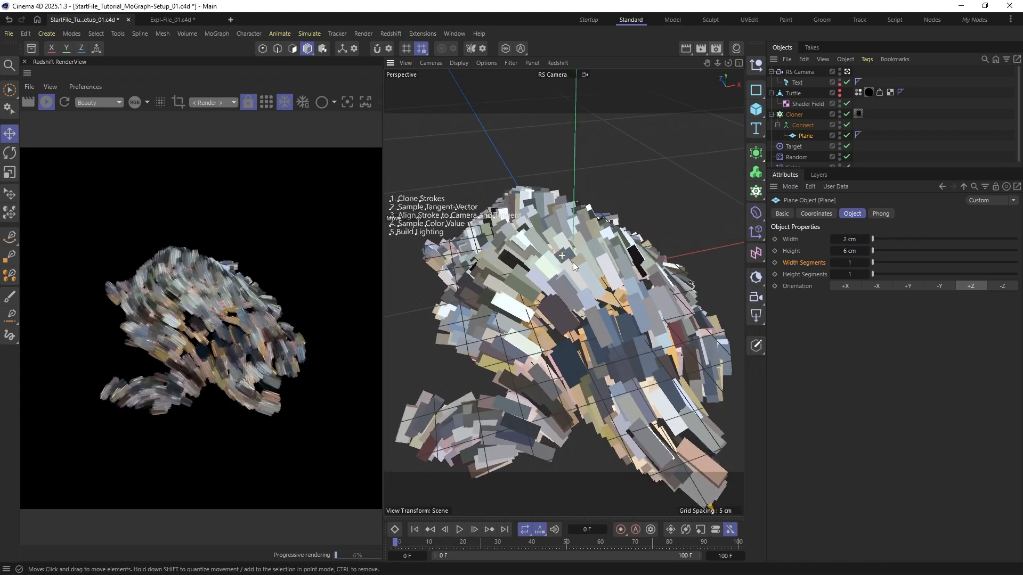
alt+middle_drag(575, 269, 563, 255)
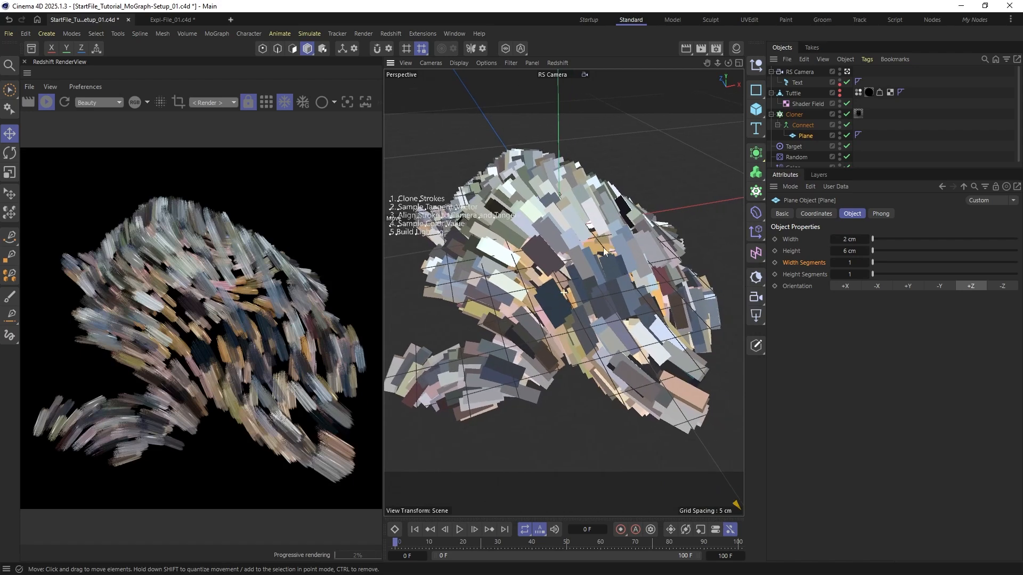
Set the Cloner's count to 10000 and its instance mode to Multi-Instance
click(800, 115)
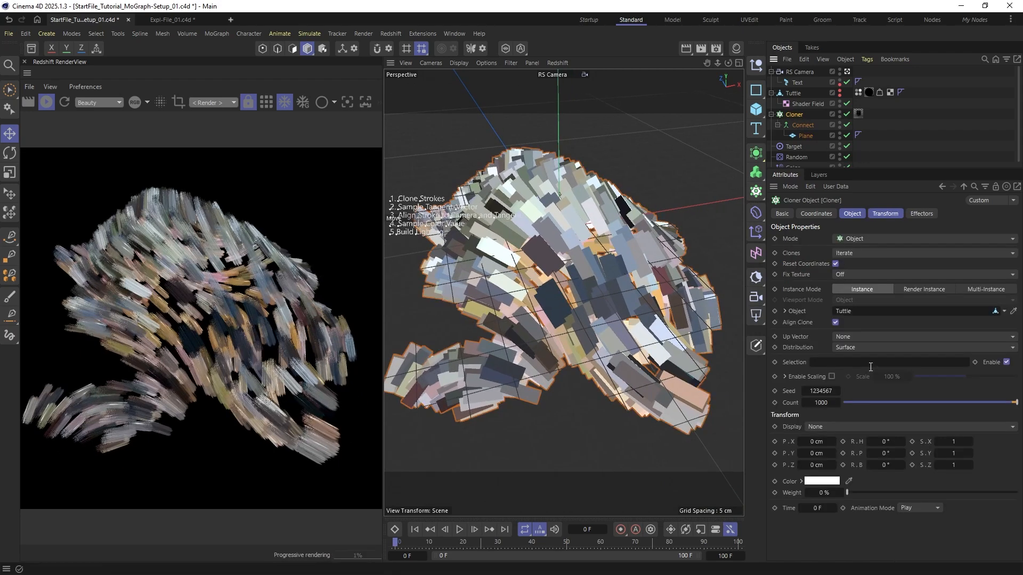
double_click(821, 403)
text(10000)
key(Return)
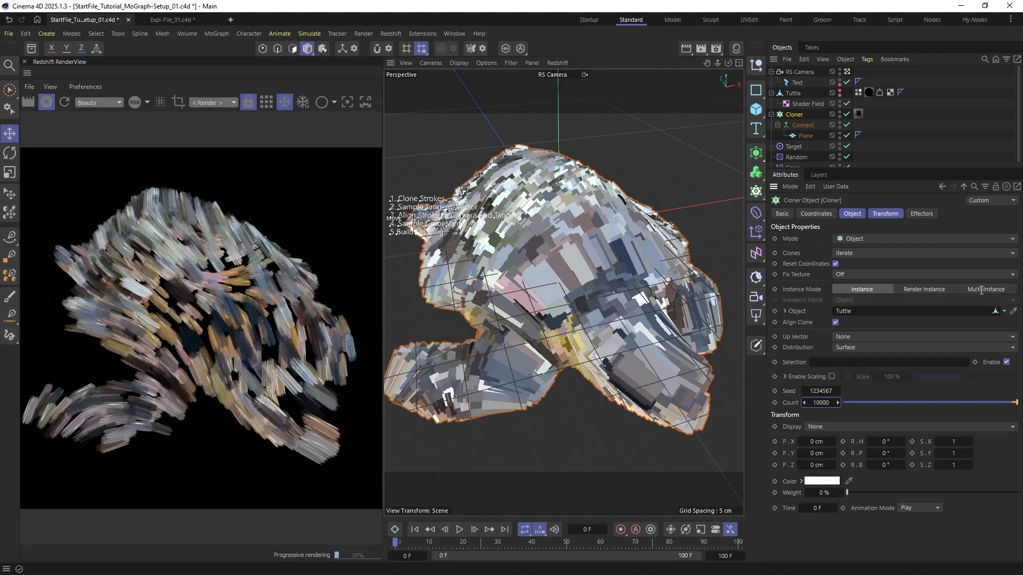
click(981, 289)
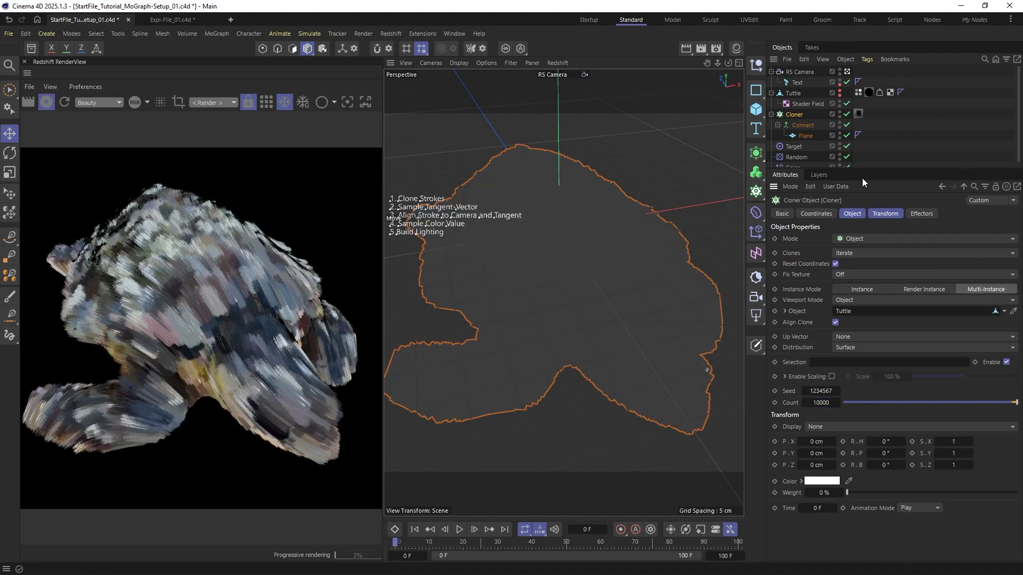
click(936, 121)
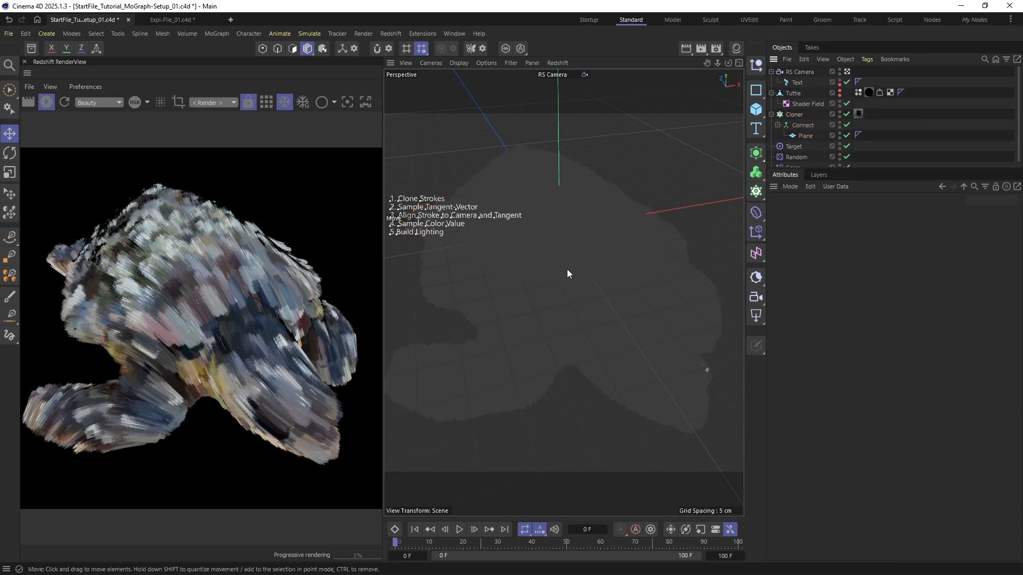
Set the viewport to Gouraud Shading to display the shaded stroke clones on the turtle
alt+drag(572, 252, 575, 295)
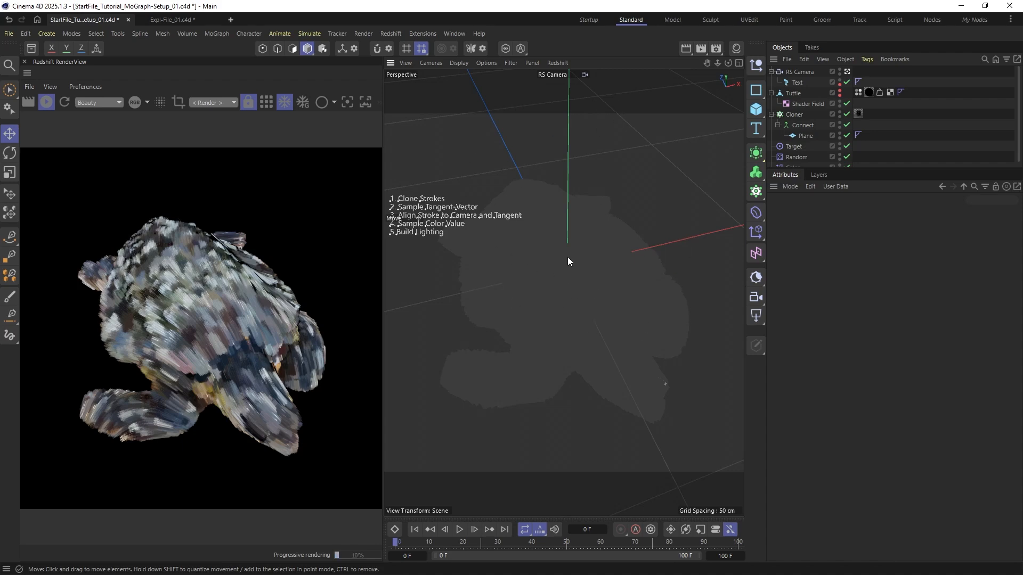
key(n)
key(a)
click(459, 63)
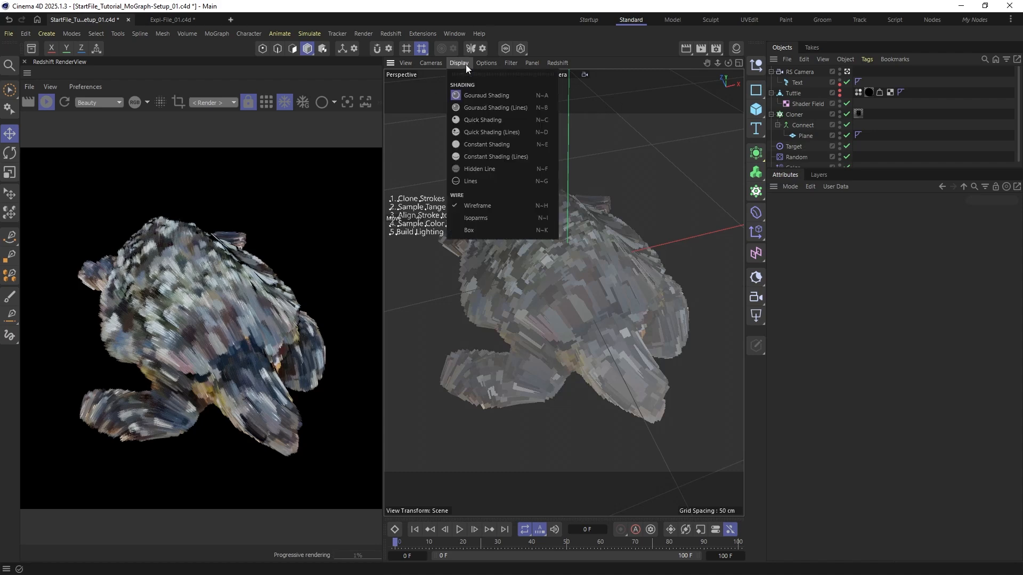
mouse_move(485, 63)
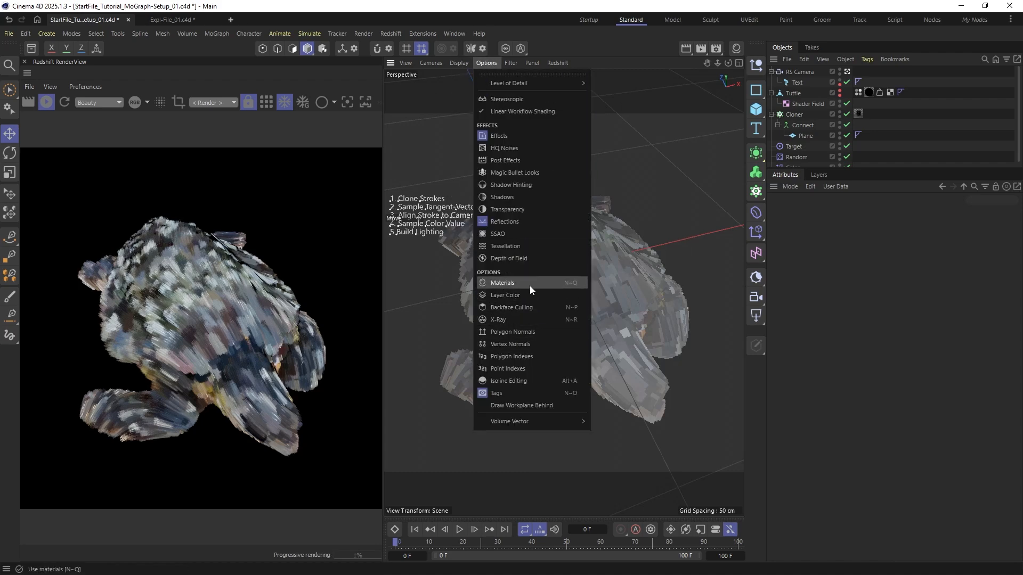
click(501, 283)
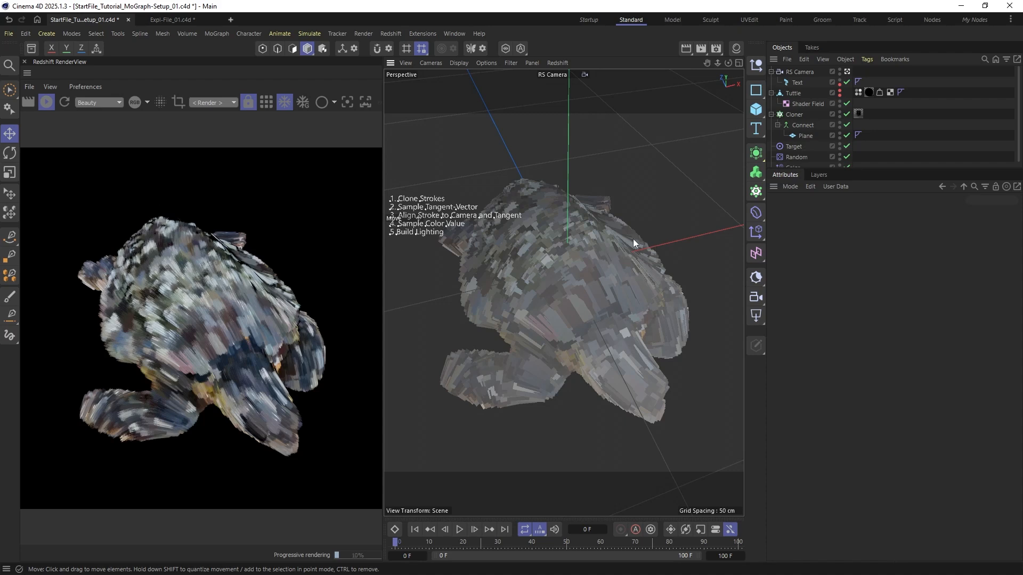
Move the Text checklist up in the camera frame and scale it up above the turtle
click(796, 82)
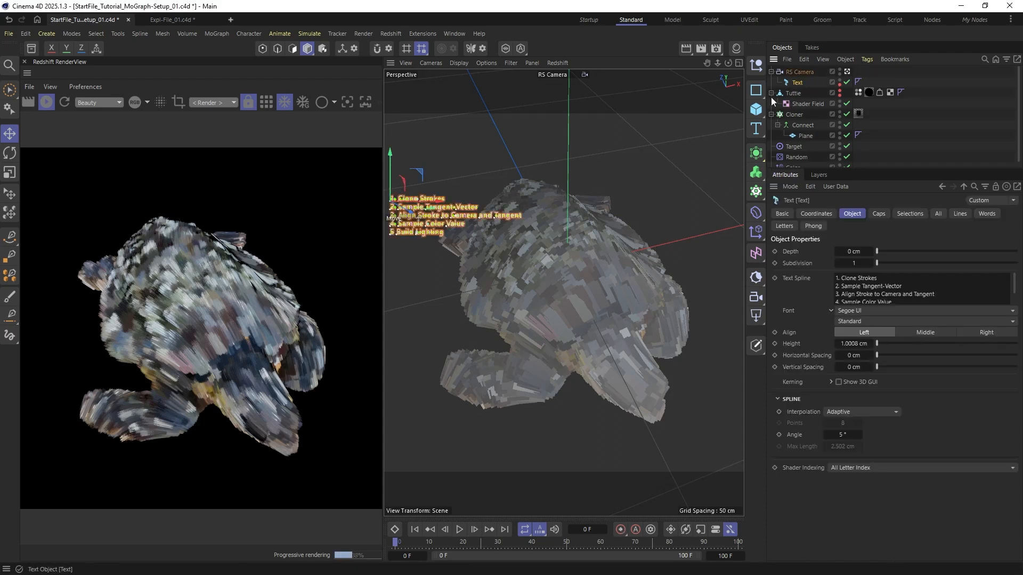
drag(429, 184, 445, 129)
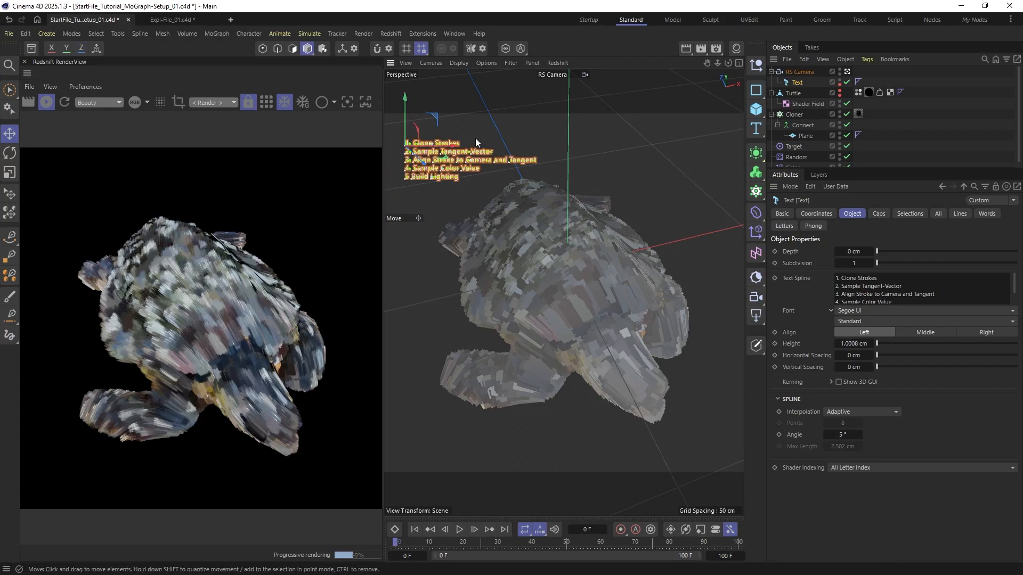
key(t)
drag(392, 180, 570, 159)
key(e)
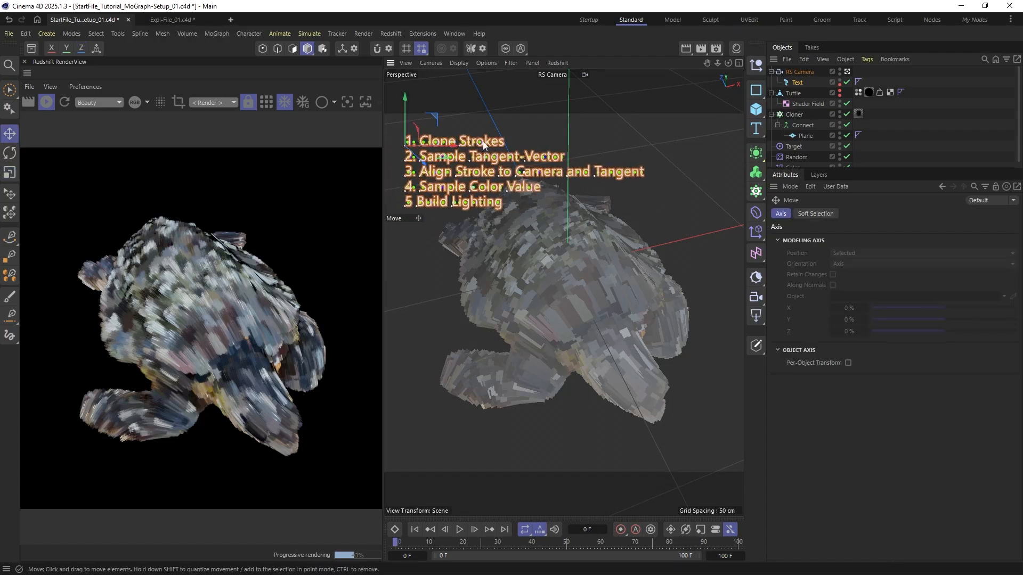
drag(458, 206, 453, 205)
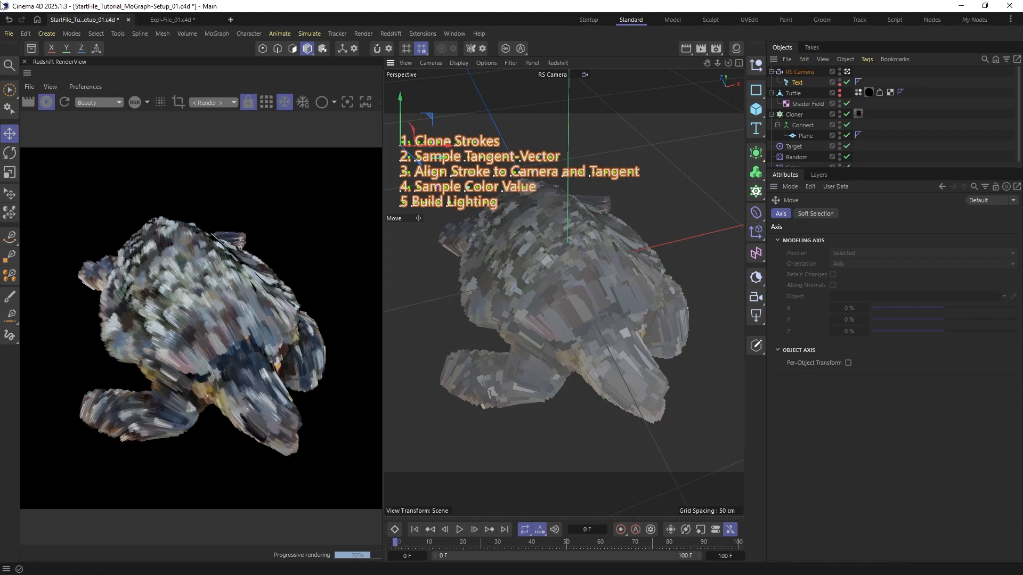
Find the Light Vertex Map operator by searching the Asset Browser for "light ver" and place it under the Tuttle object
click(31, 48)
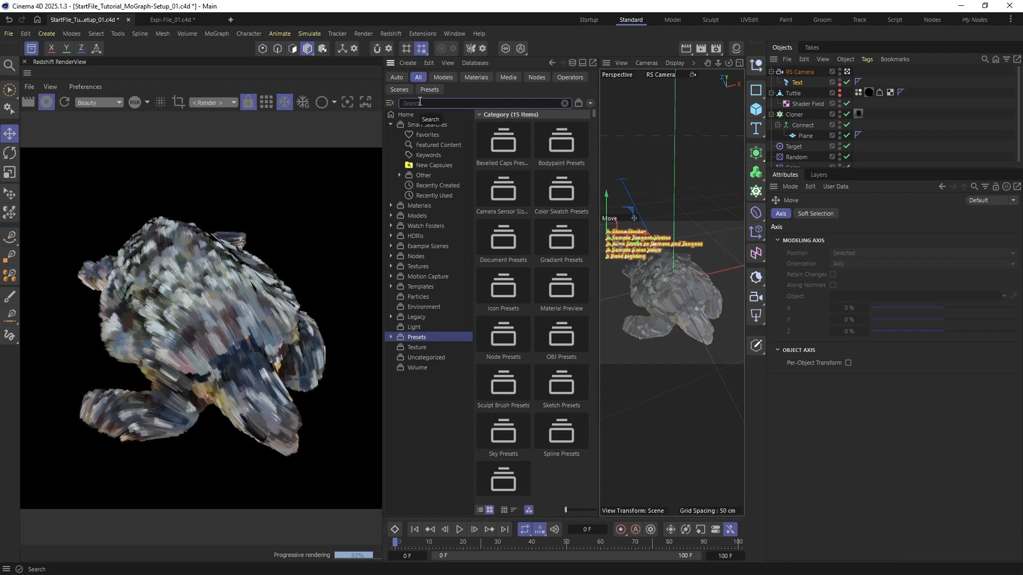
text(ligh)
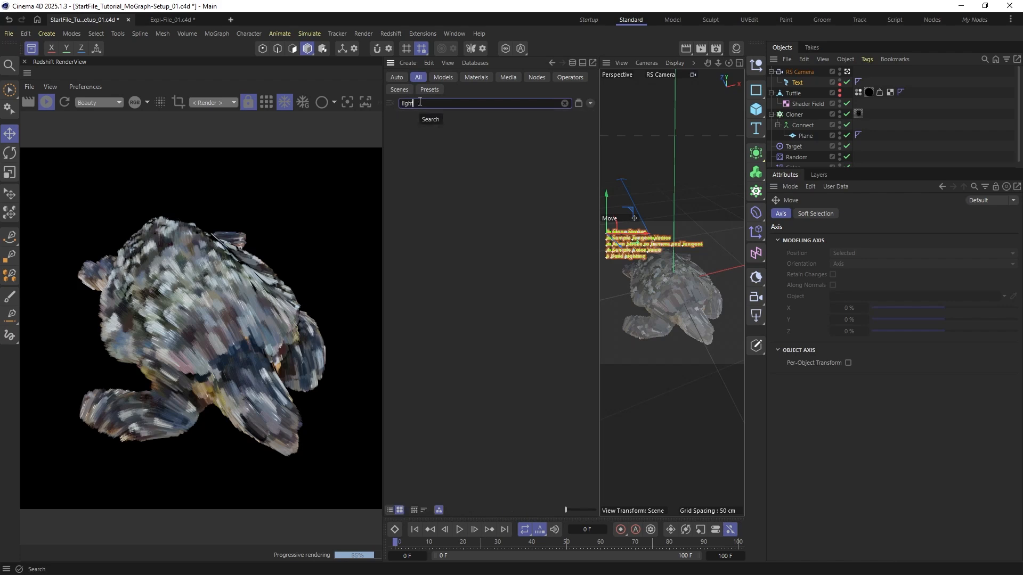
text(t ver)
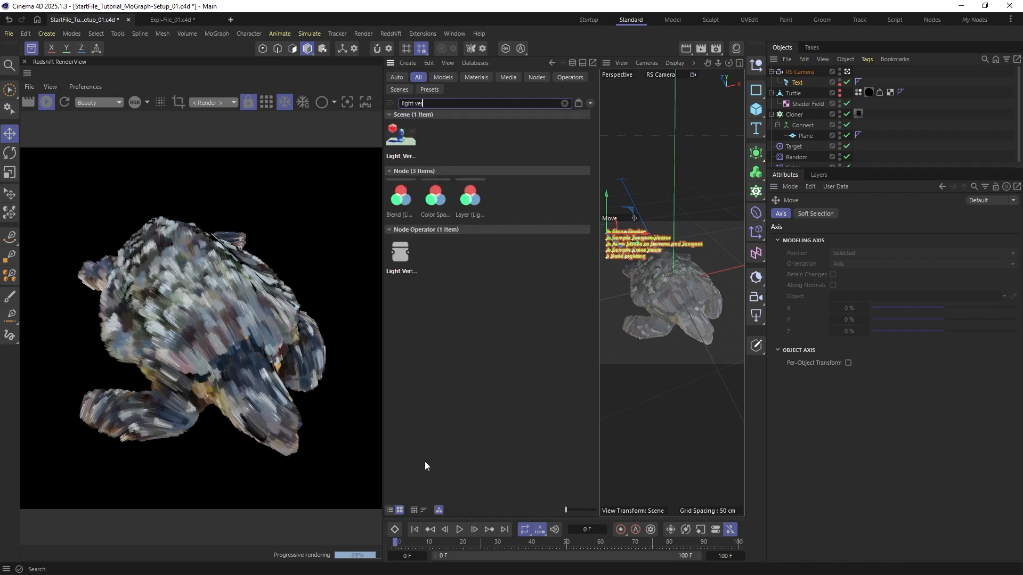
click(391, 509)
click(431, 190)
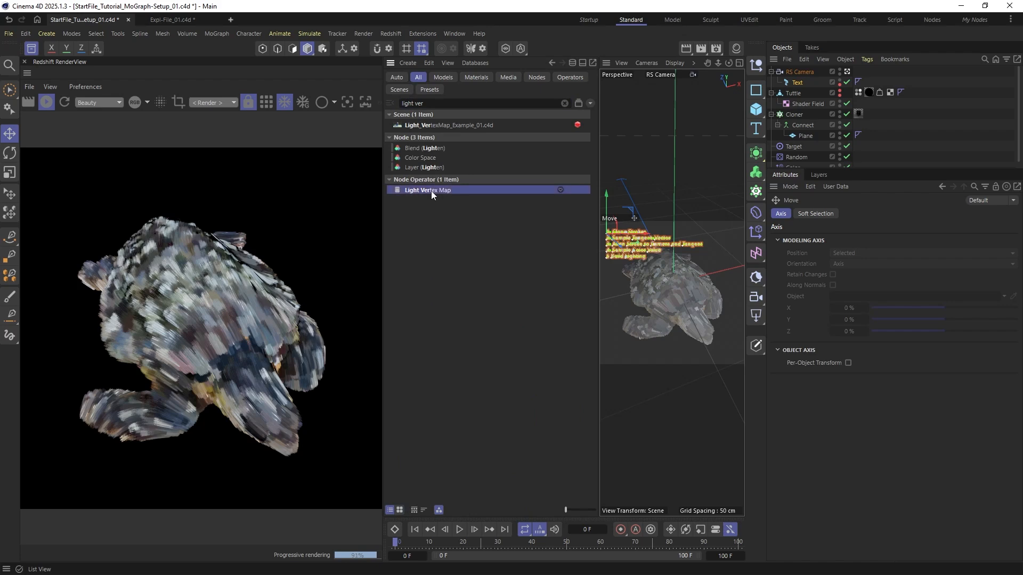
drag(418, 190, 801, 108)
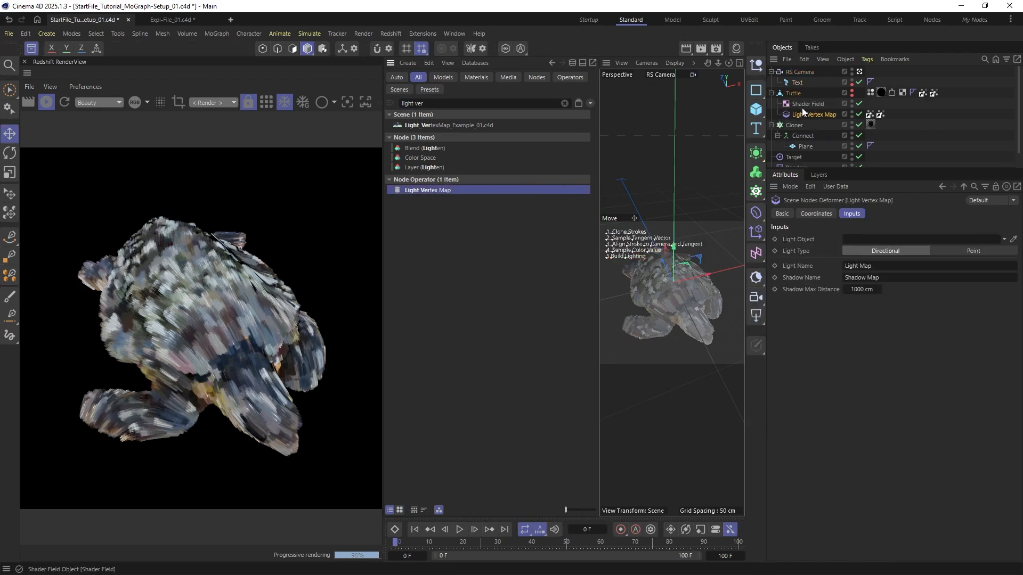
Close the Redshift RenderView and Asset Browser, and show the plain Tuttle mesh instead of the stroke clones
ctrl+click(28, 74)
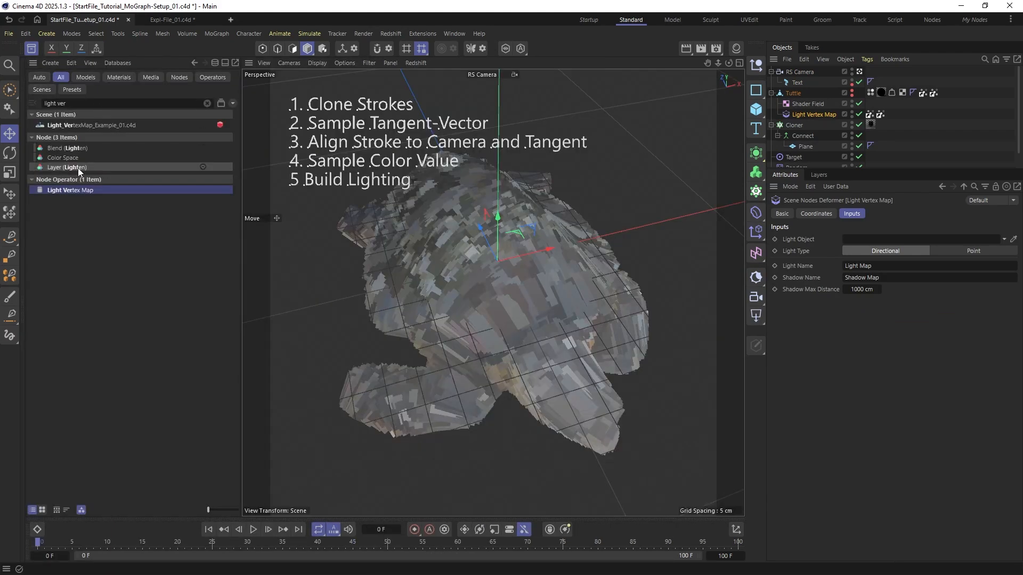
click(32, 48)
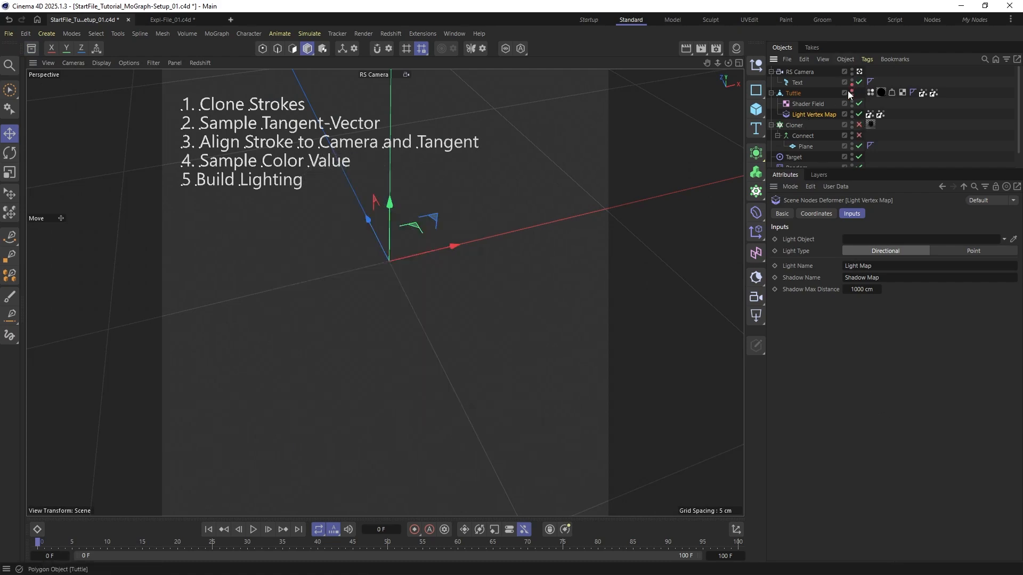
click(792, 93)
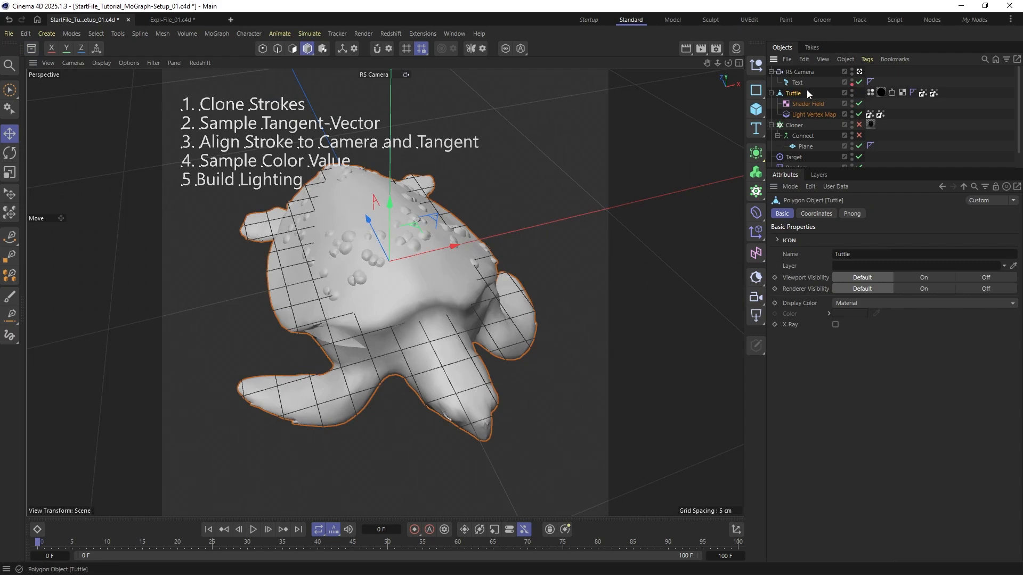
click(801, 114)
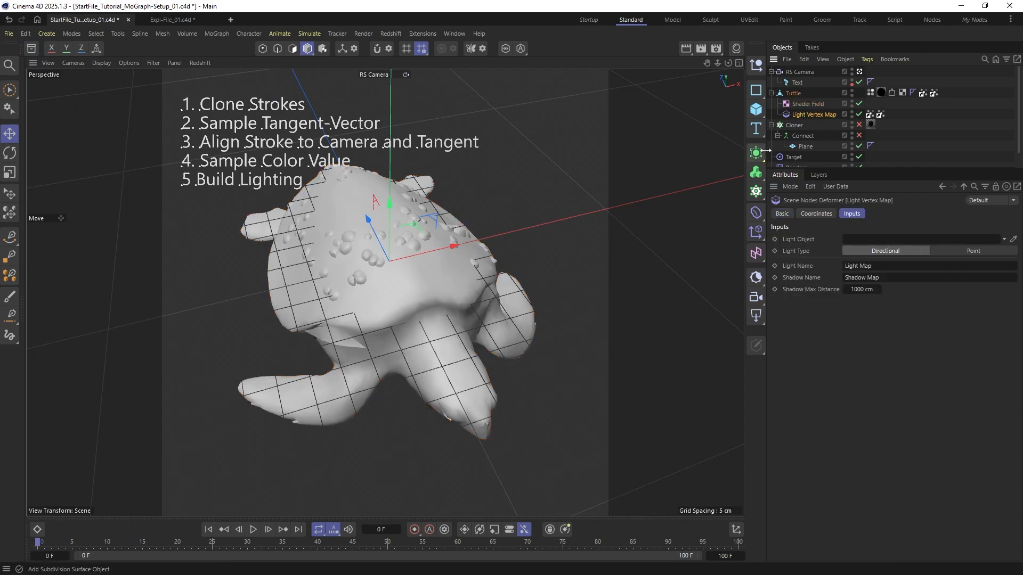
drag(767, 151, 730, 151)
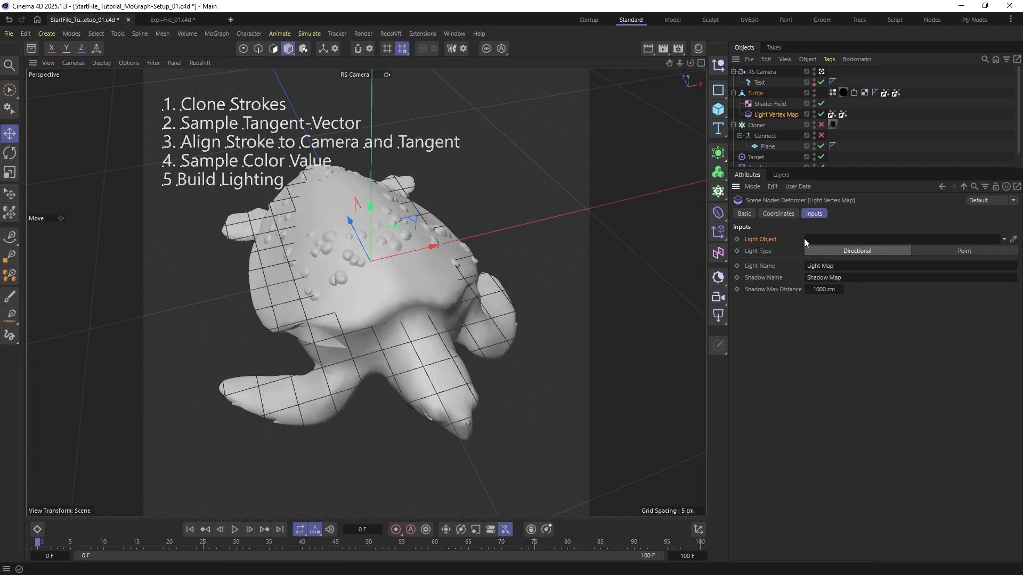
Add a Null as the light object, displayed as a Pyramid with its orientation set to Z
click(717, 67)
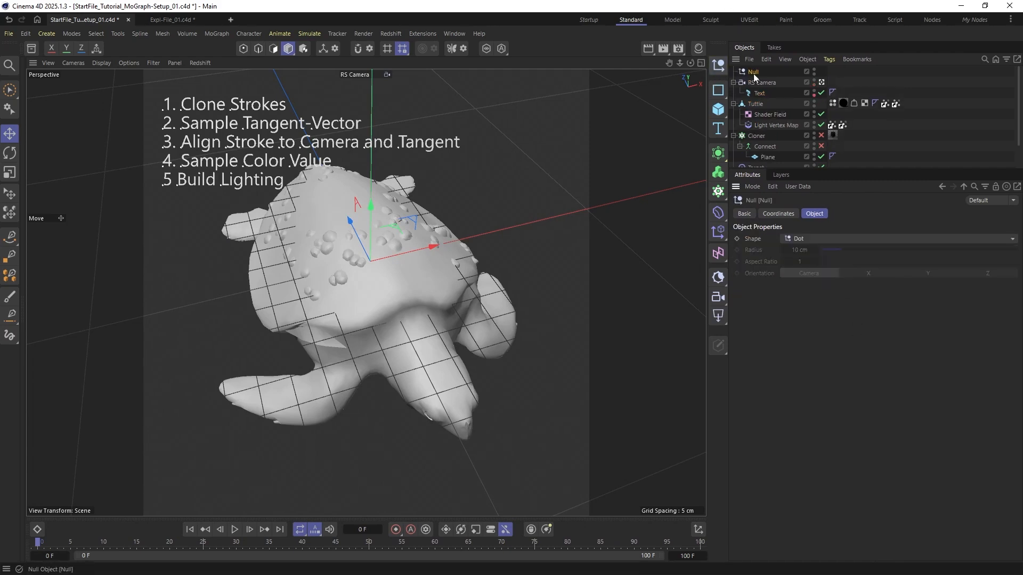
click(806, 238)
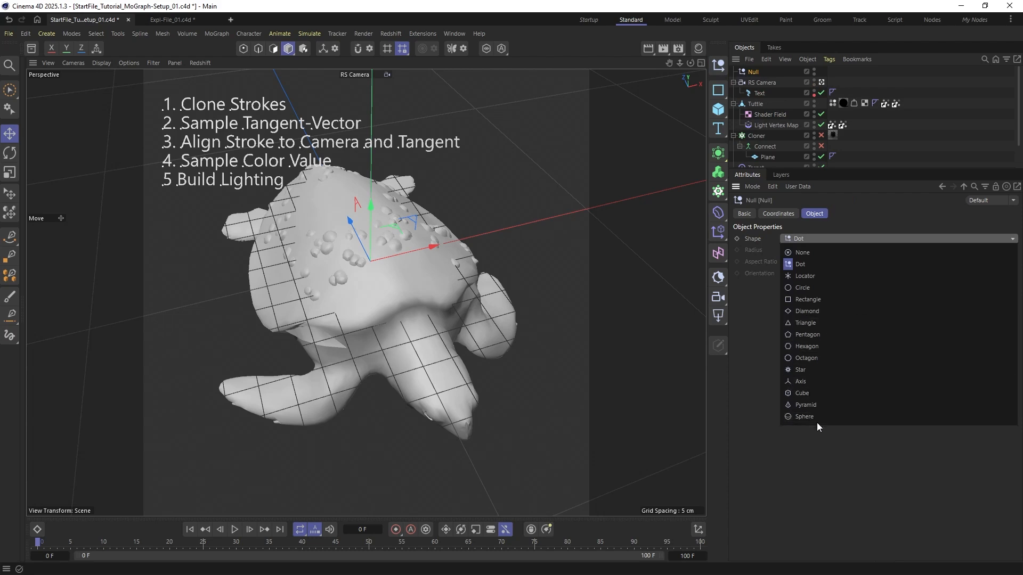
click(810, 406)
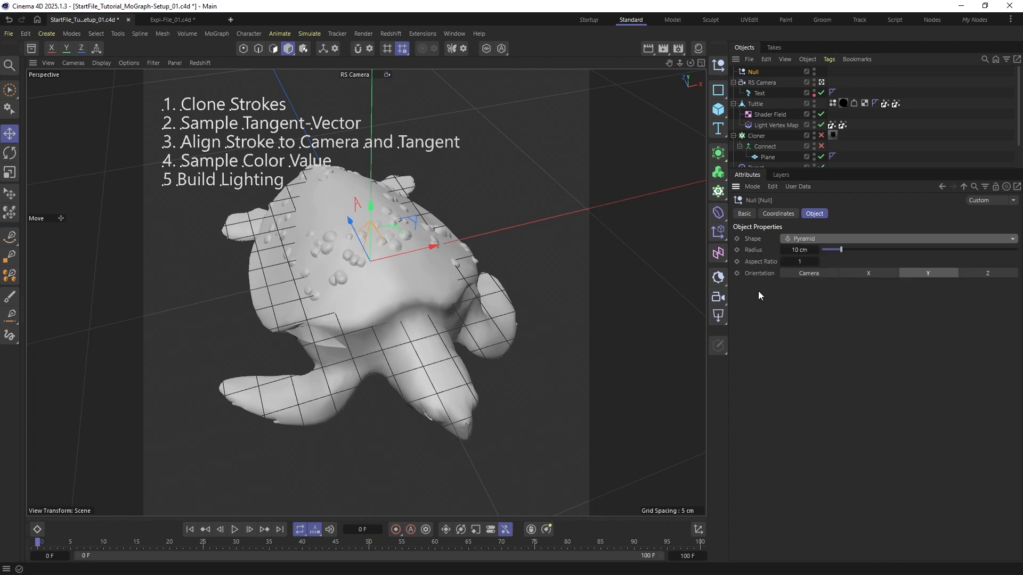
click(984, 273)
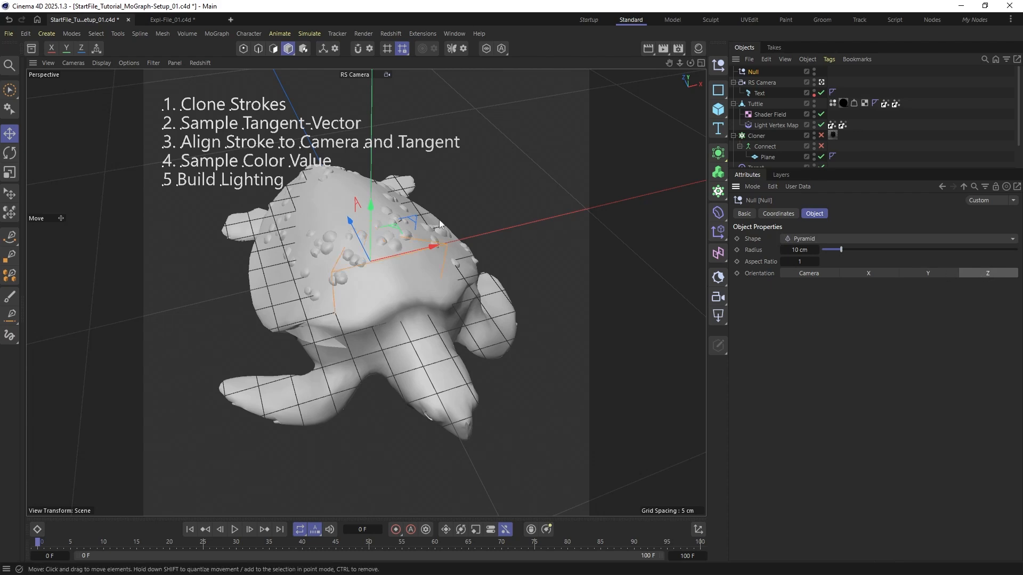
Move the pyramid Null out beside the turtle and frame both in the view
drag(407, 254, 569, 206)
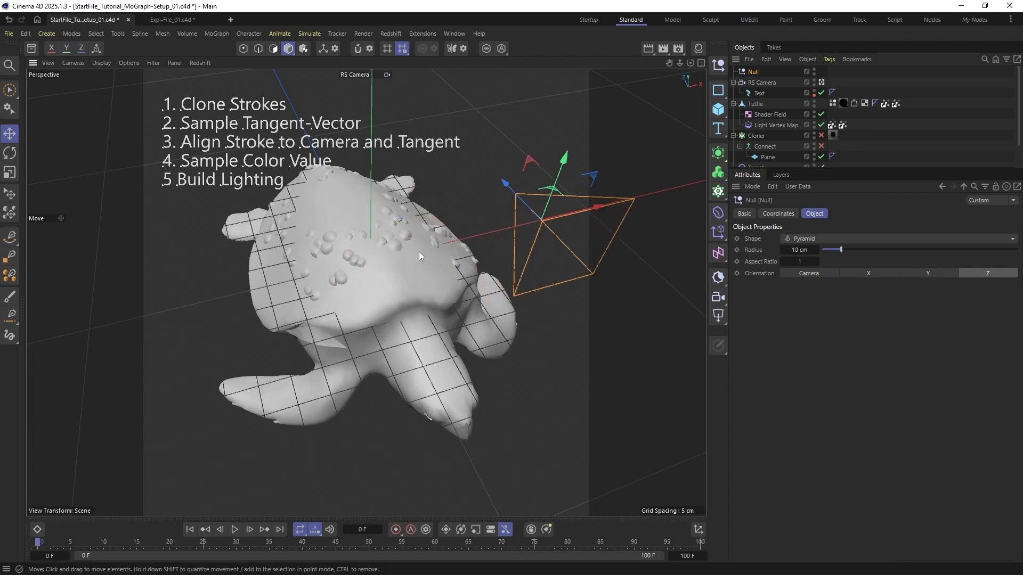
alt+middle_drag(377, 249, 298, 246)
alt+drag(298, 246, 346, 269)
scroll(361, 261, down, 4)
Raise the pyramid Null above the turtle's side and rotate it to aim diagonally down at the turtle
key(r)
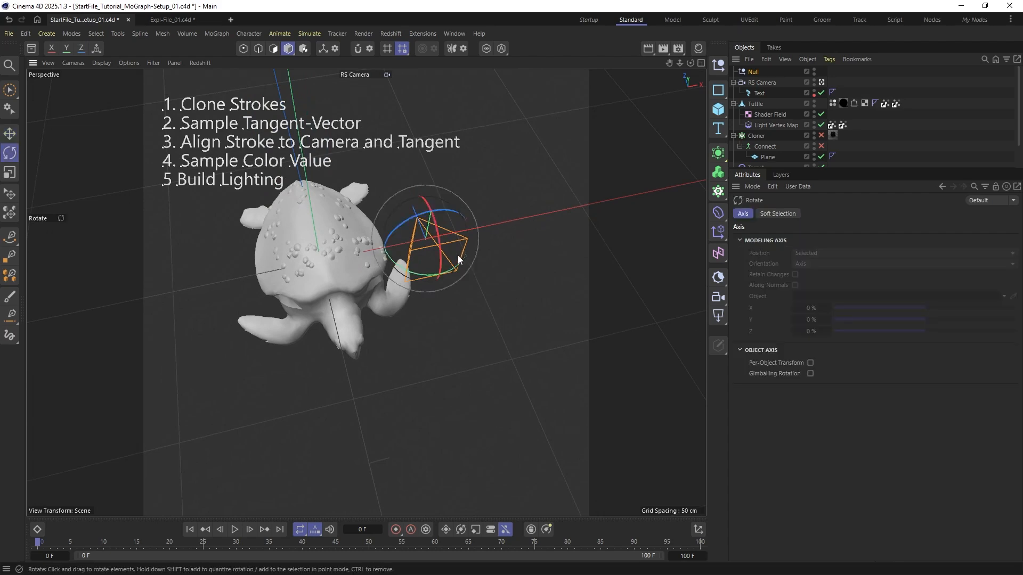
drag(426, 273, 406, 198)
key(e)
key(r)
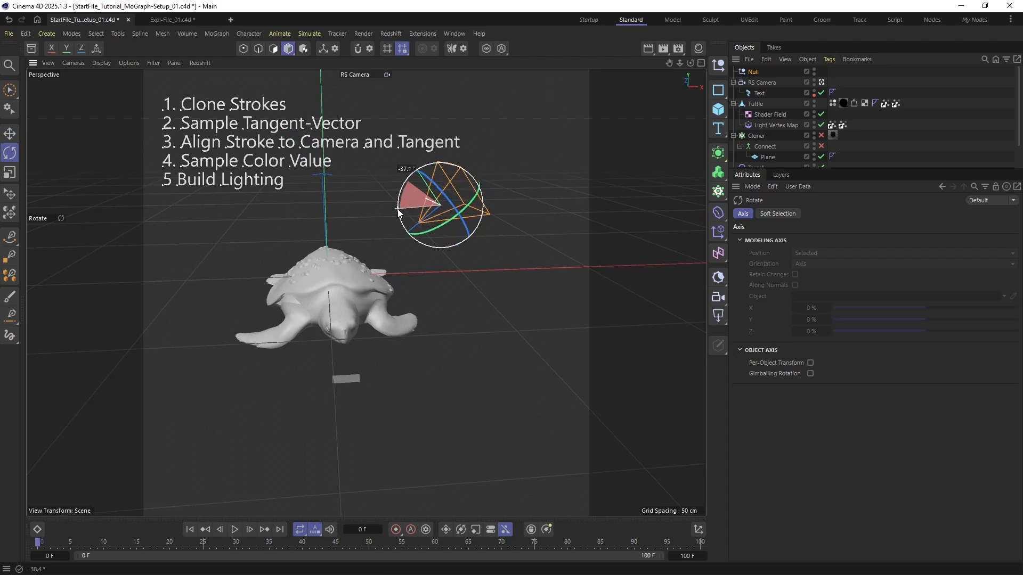
alt+drag(373, 250, 404, 324)
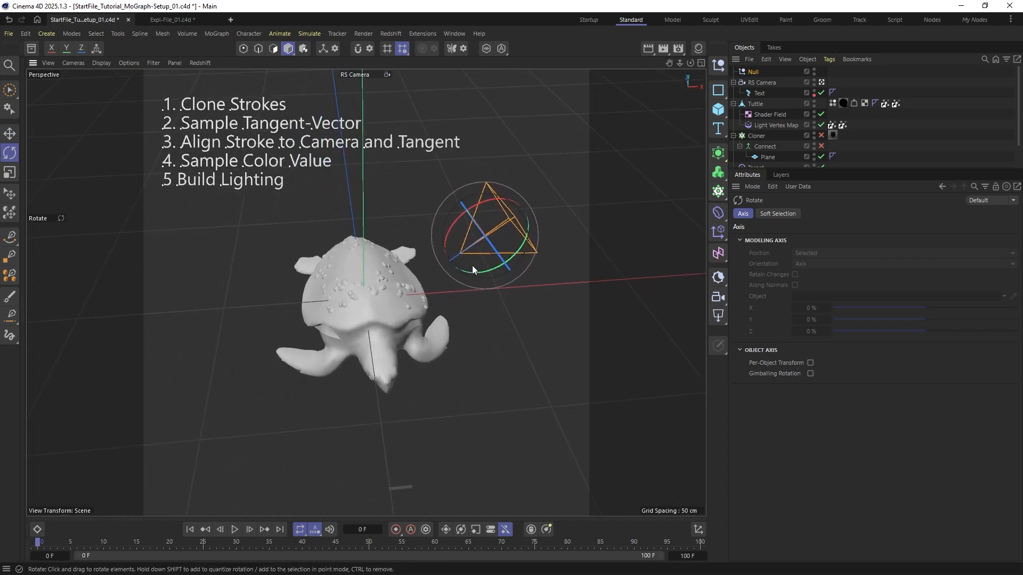
drag(473, 271, 461, 270)
alt+drag(405, 288, 347, 298)
scroll(346, 298, up, 4)
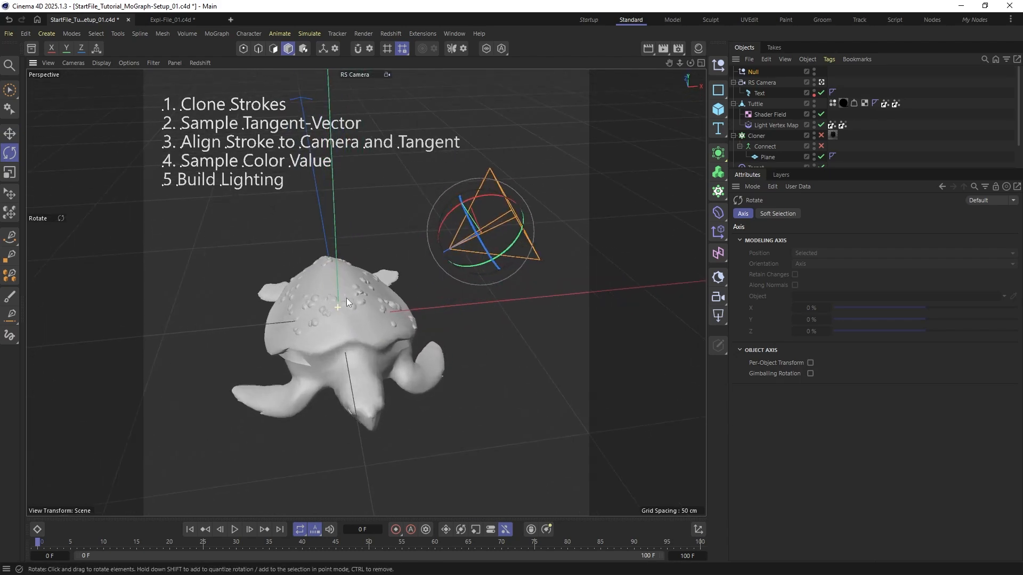
Rename the Null as Light and assign it as the Light Object of the Light Vertex Map deformer
click(767, 126)
double_click(755, 72)
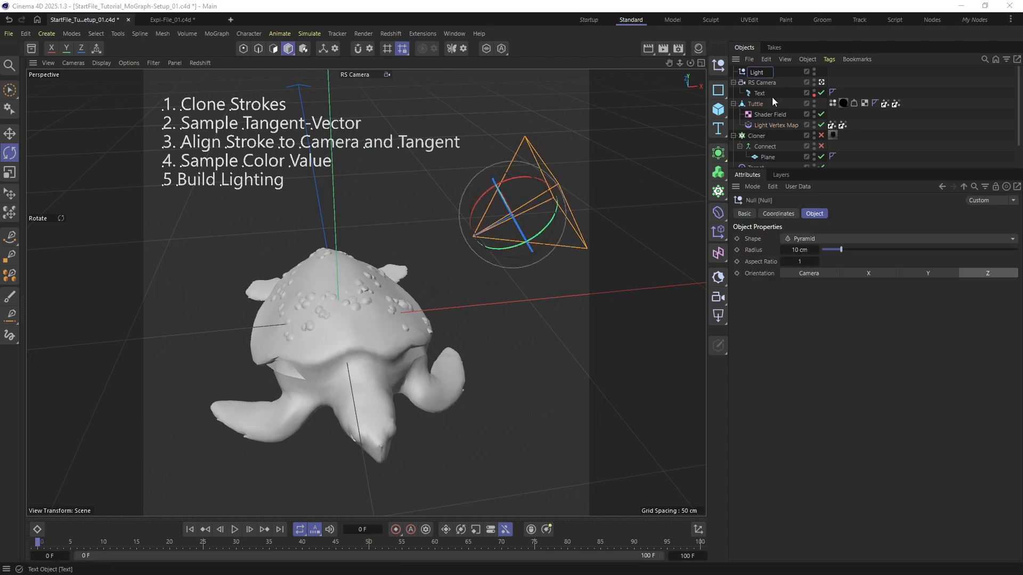
click(766, 124)
drag(754, 72, 671, 237)
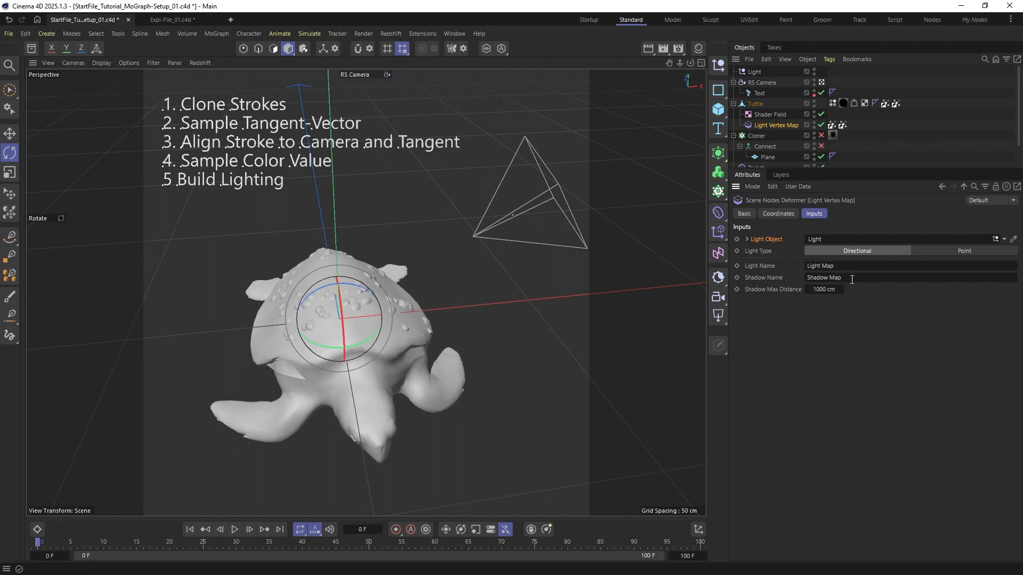
Display the Light Map on Tuttle, slightly adjust the Light's rotation, and display the Shadow Map for comparison
click(887, 104)
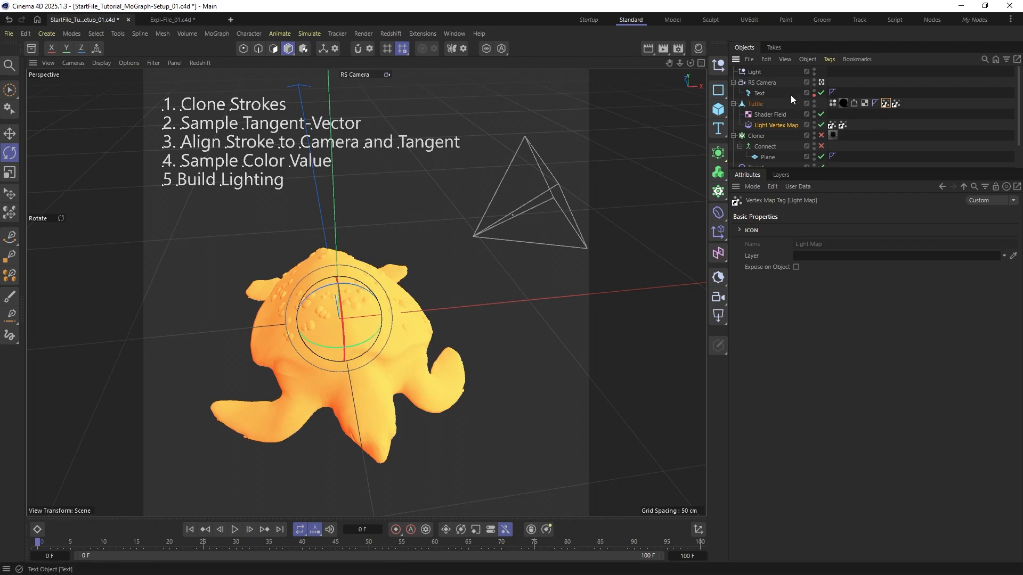
click(753, 72)
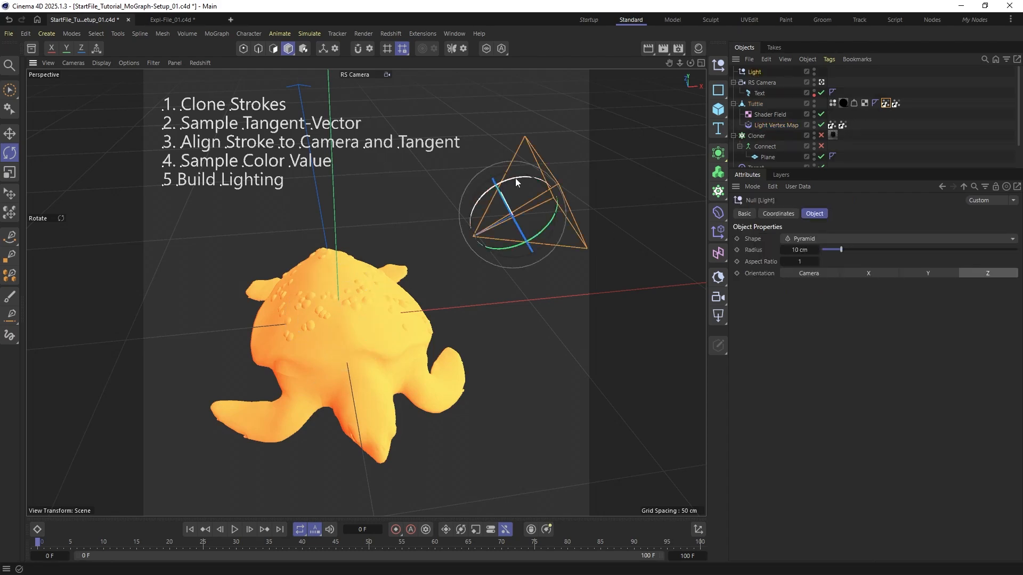
mouse_move(516, 183)
mouse_down()
mouse_move(540, 175)
mouse_move(577, 190)
mouse_move(513, 180)
mouse_up()
alt+drag(493, 237, 466, 223)
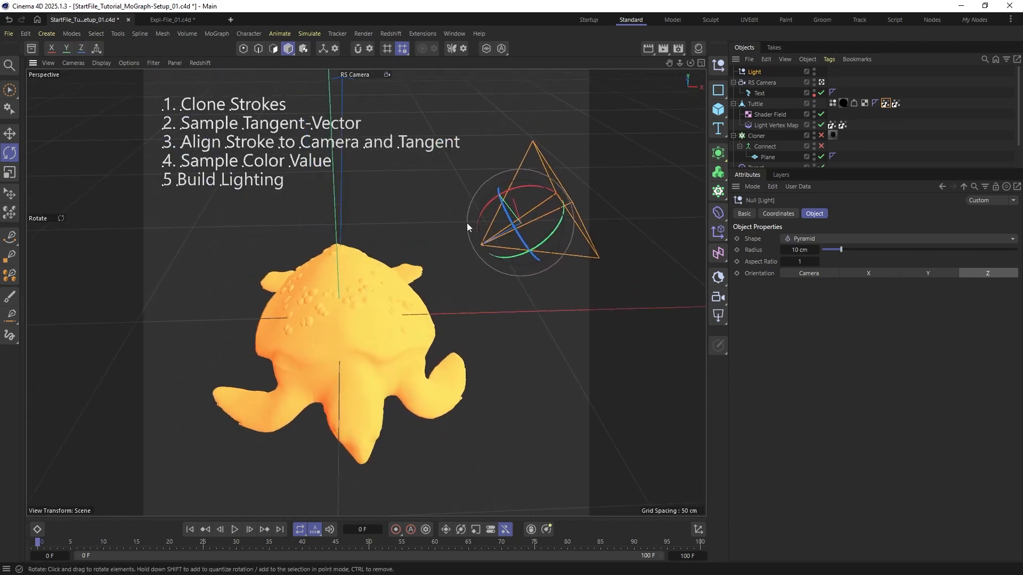
click(896, 103)
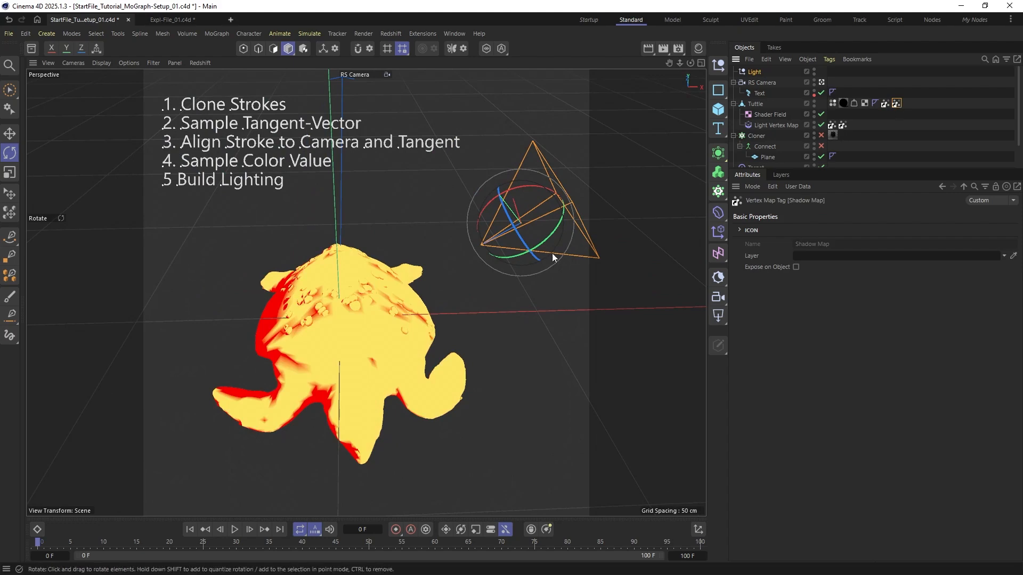
alt+drag(554, 258, 269, 353)
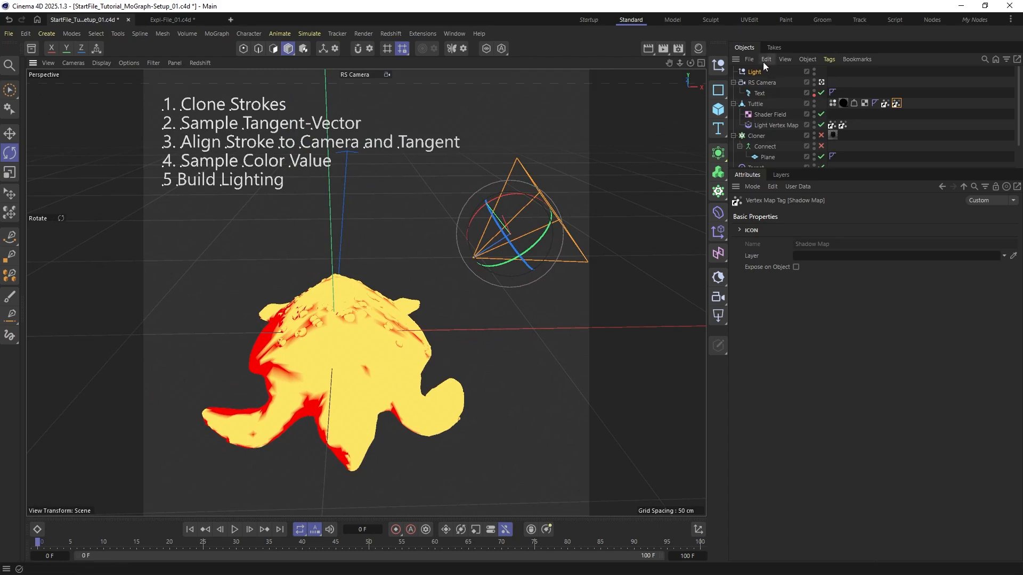
Set the Light Vertex Map's Light Type to Point and move the Light to test how the shadows react
click(783, 125)
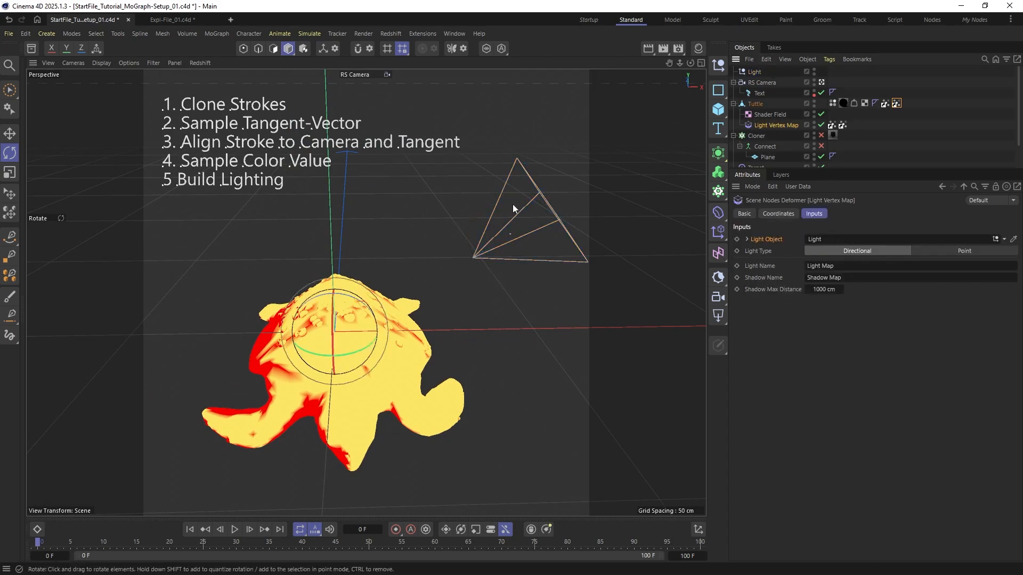
click(964, 250)
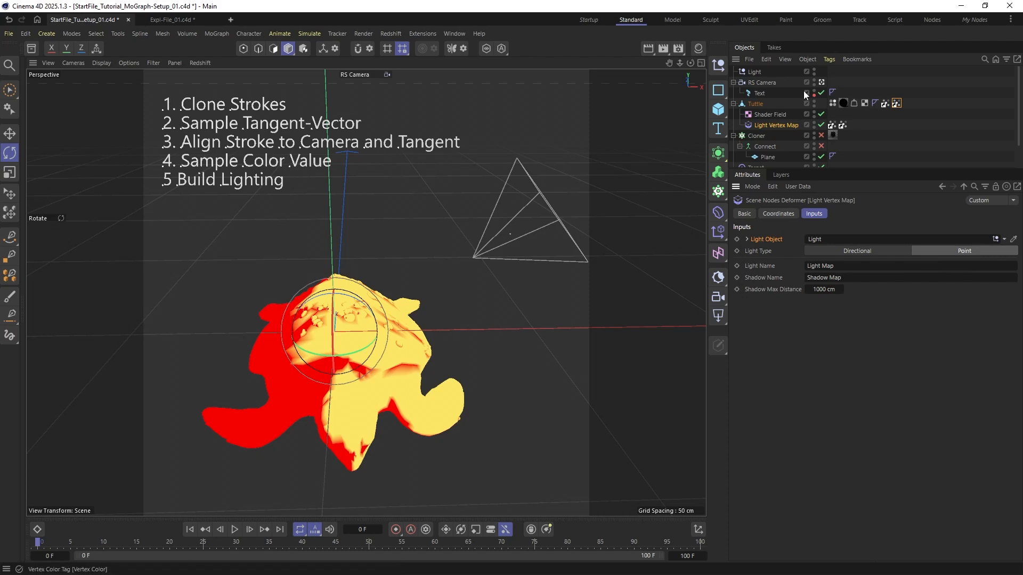
click(753, 72)
alt+drag(507, 224, 596, 256)
key(e)
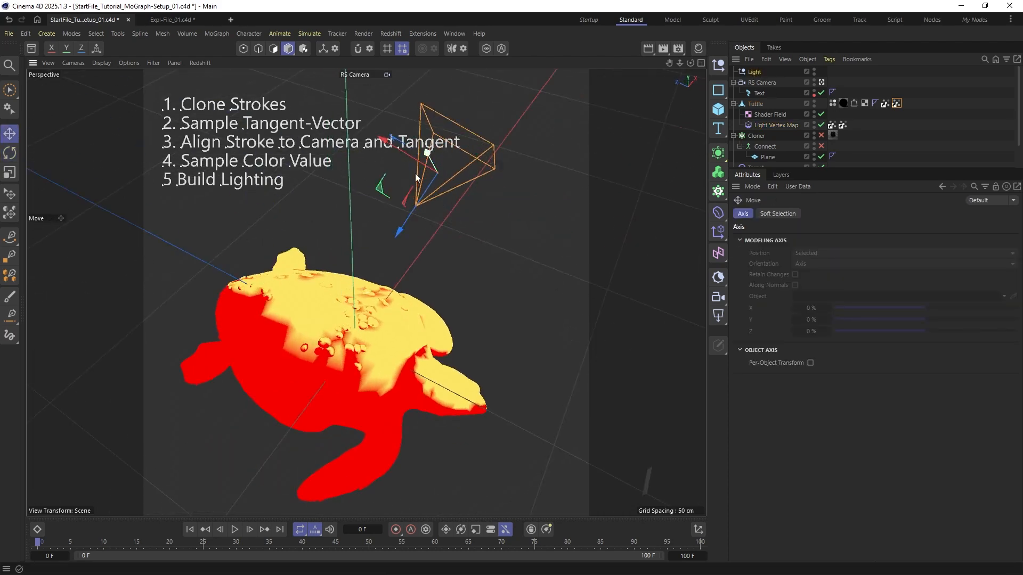
drag(418, 192, 356, 177)
Display the Light Map on Tuttle and examine its shading under the point light from several angles and distances
click(886, 103)
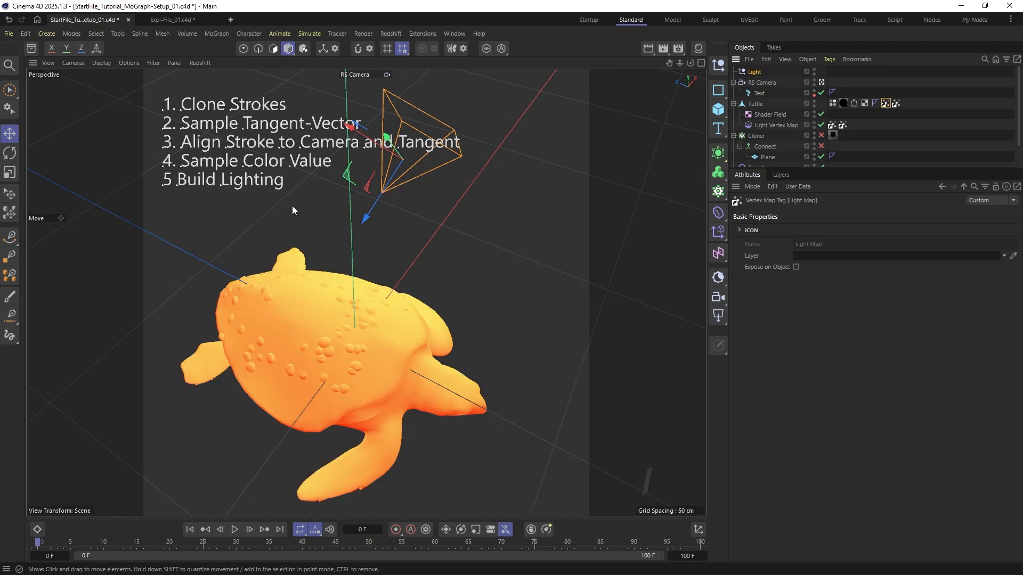
alt+drag(291, 206, 362, 272)
scroll(363, 273, down, 4)
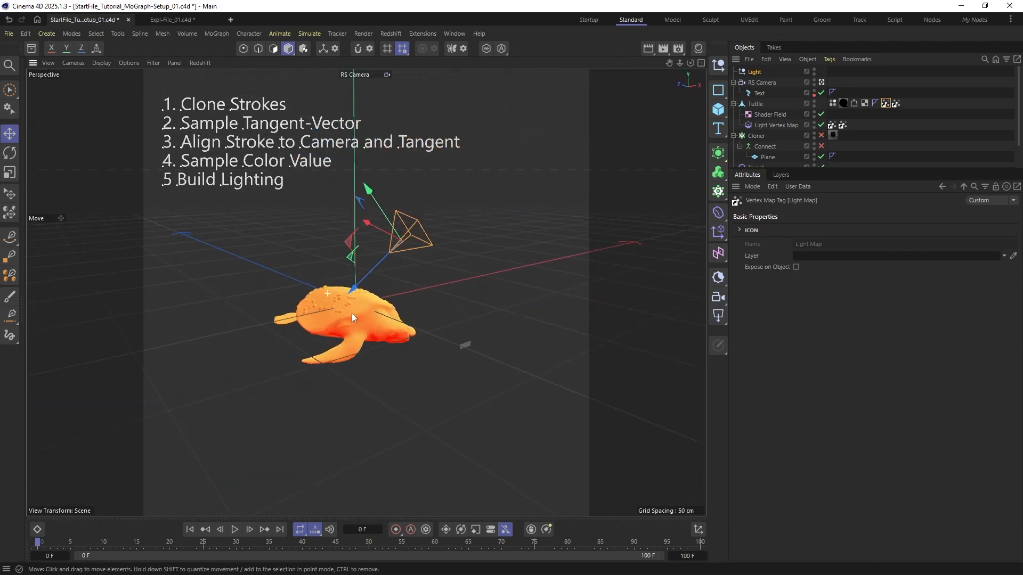
alt+drag(352, 313, 321, 273)
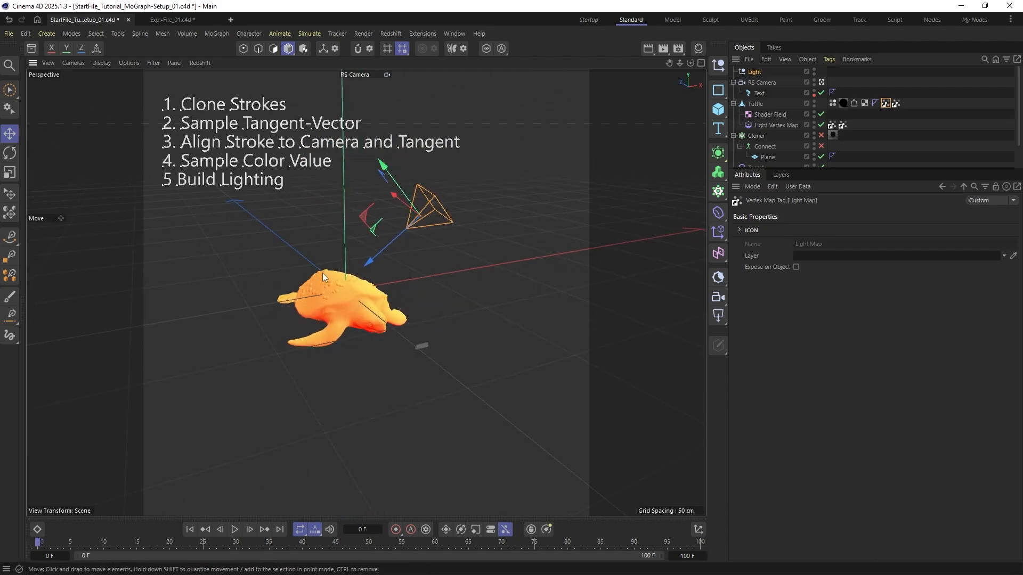
scroll(375, 298, up, 7)
scroll(393, 325, down, 5)
scroll(387, 347, up, 2)
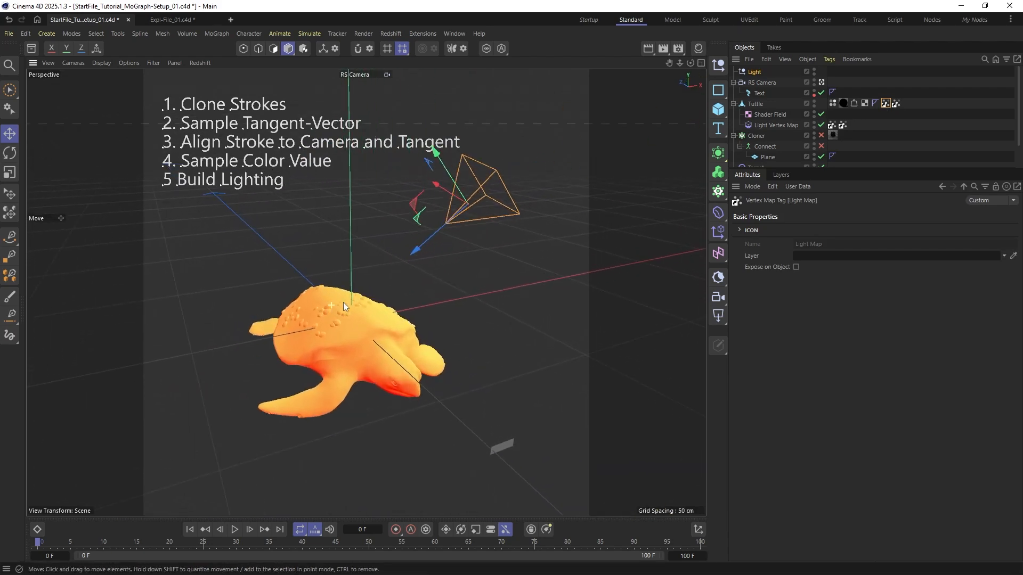
click(765, 124)
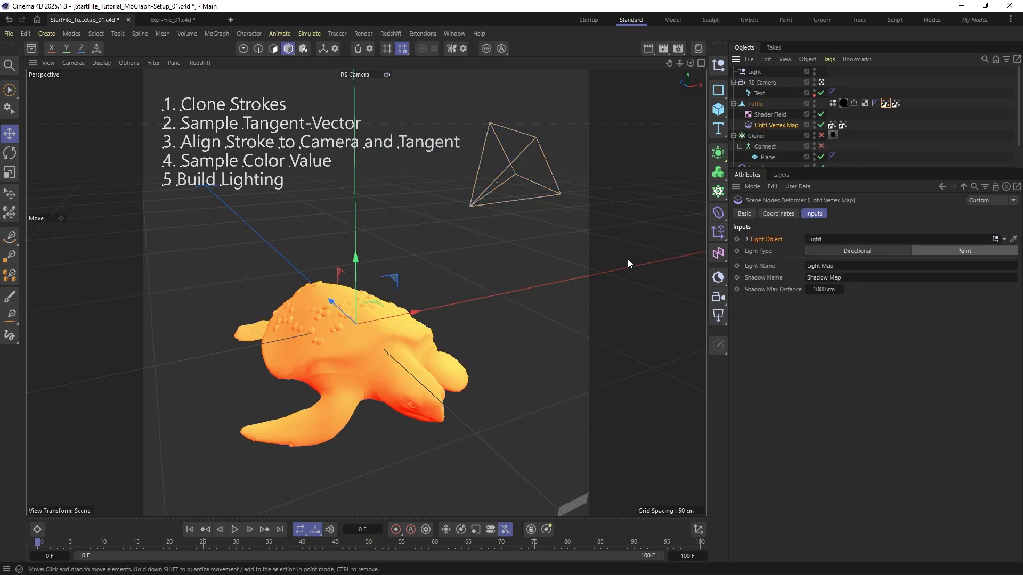
alt+middle_drag(366, 292, 364, 307)
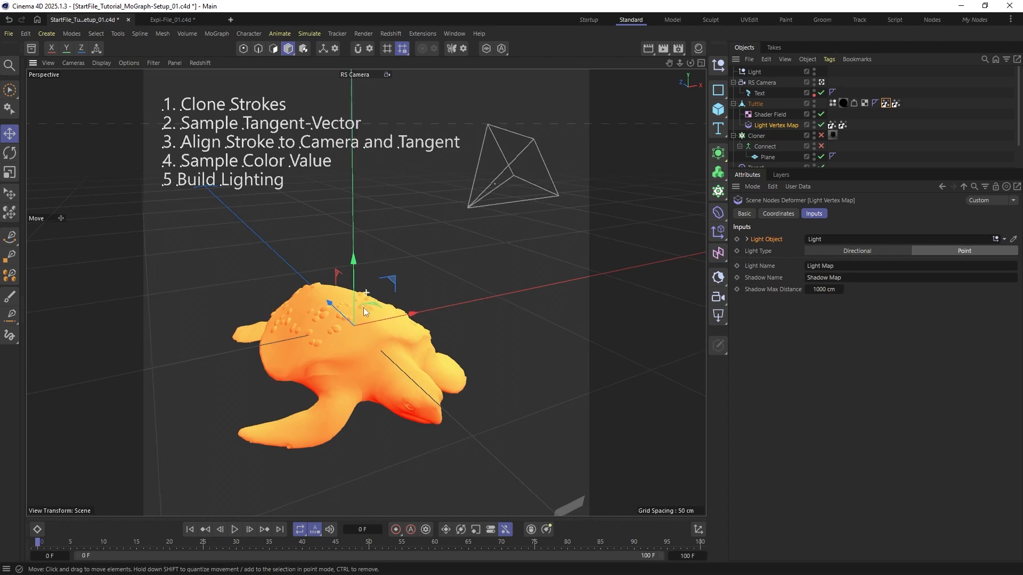
alt+drag(363, 308, 277, 335)
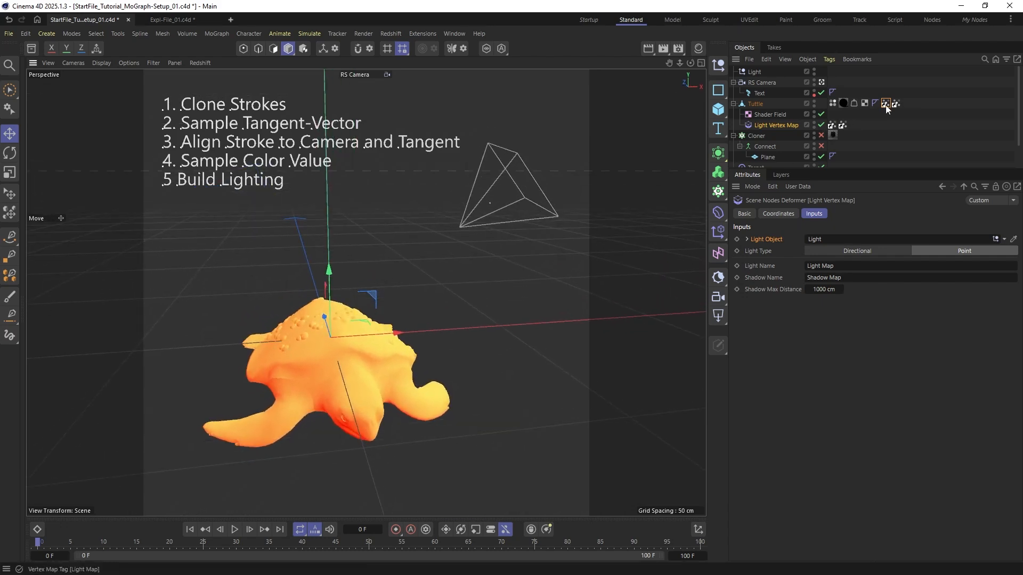
Add the Light Map as a field layer above the Shader Field in Tuttle's Vertex Color tag
click(832, 104)
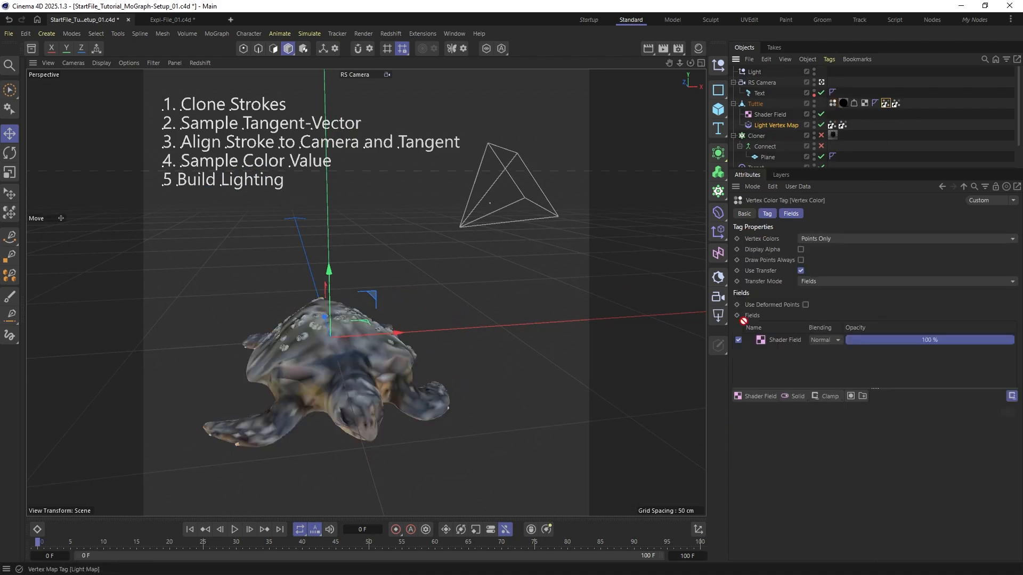
drag(769, 335, 769, 334)
click(780, 339)
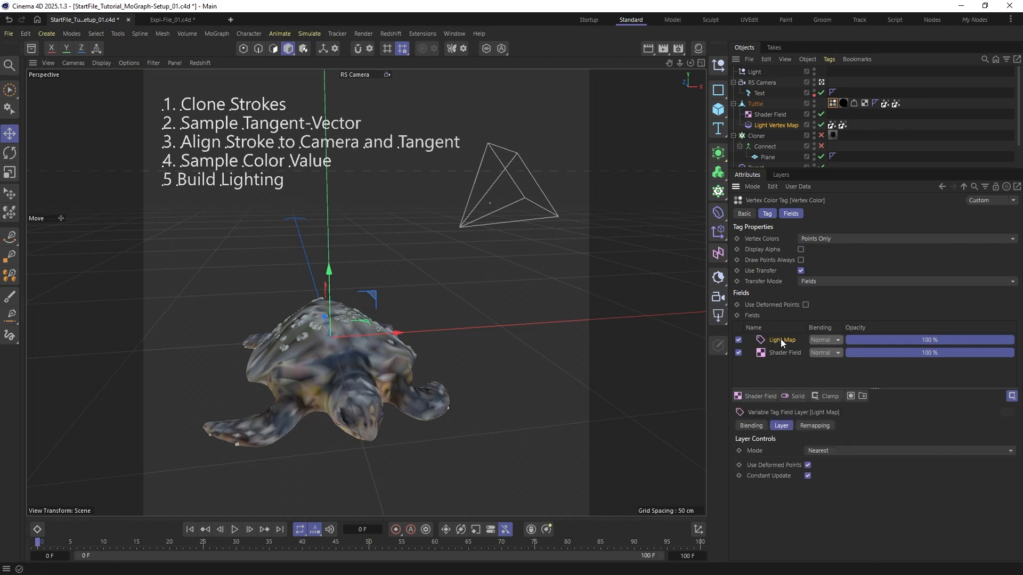
drag(727, 366, 669, 362)
alt+drag(320, 334, 303, 310)
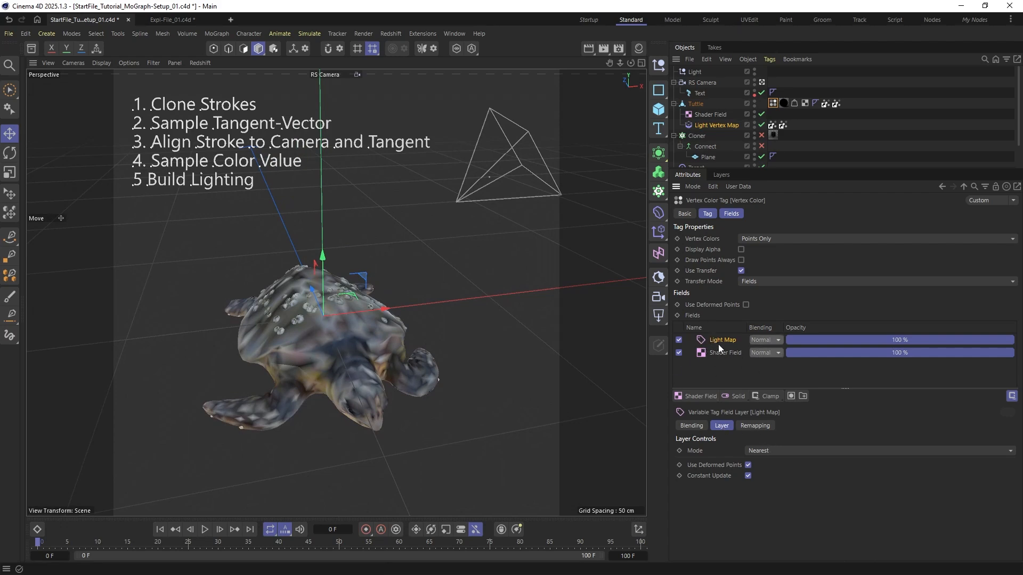
Set the Light Map field layer's Mode to Index and enable its remapping
click(760, 452)
click(784, 465)
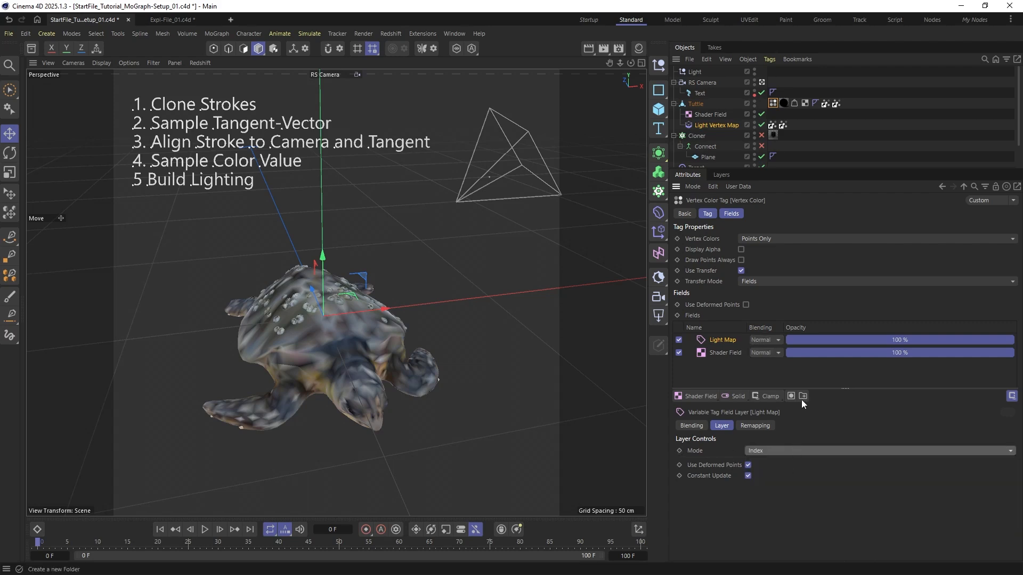
click(765, 426)
click(742, 451)
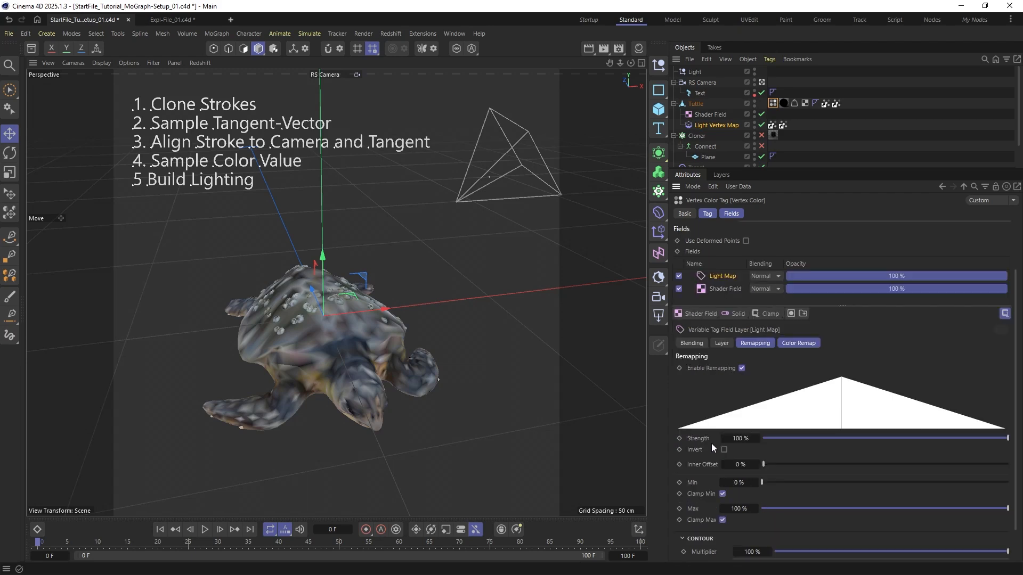
Set the Light Map layer's Color Mode to Gradient and its blending to Overlay
scroll(711, 443, down, 2)
click(791, 365)
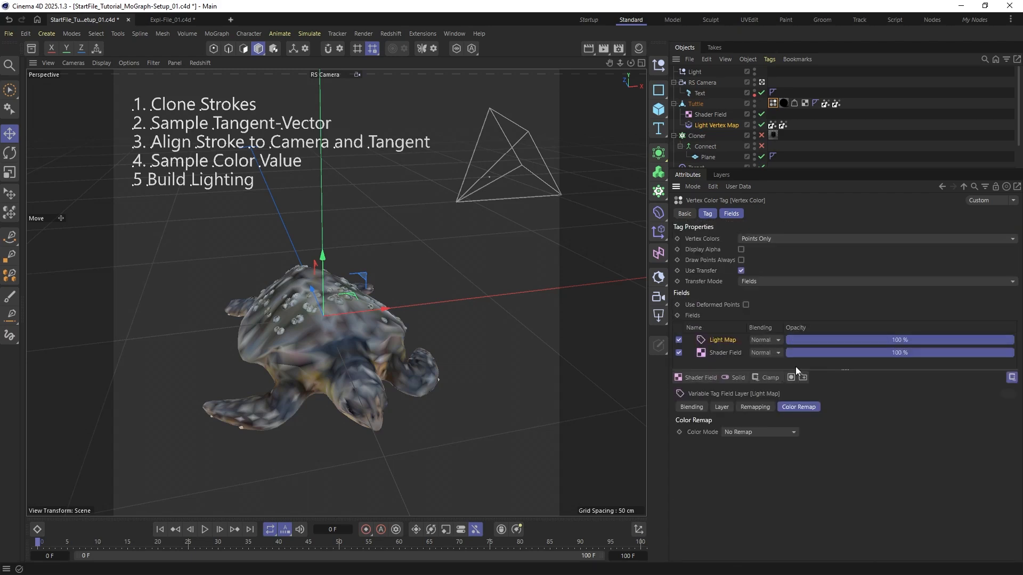
click(768, 430)
click(749, 468)
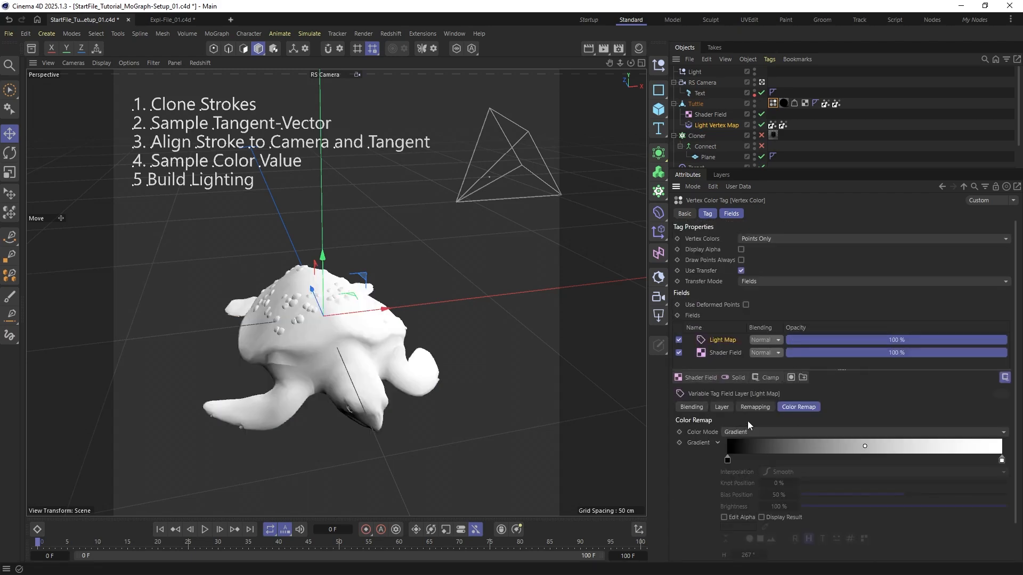
click(762, 340)
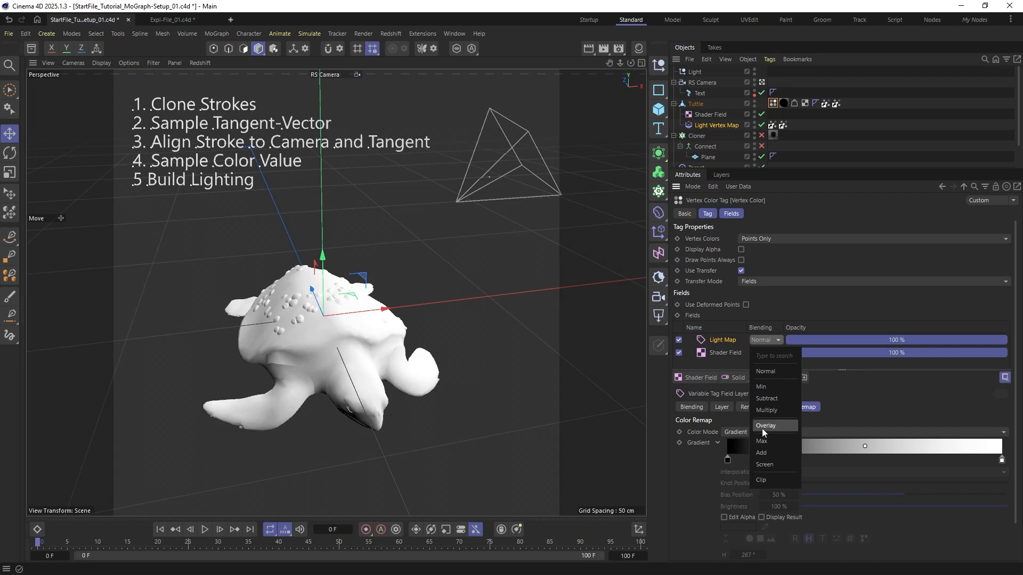
click(778, 426)
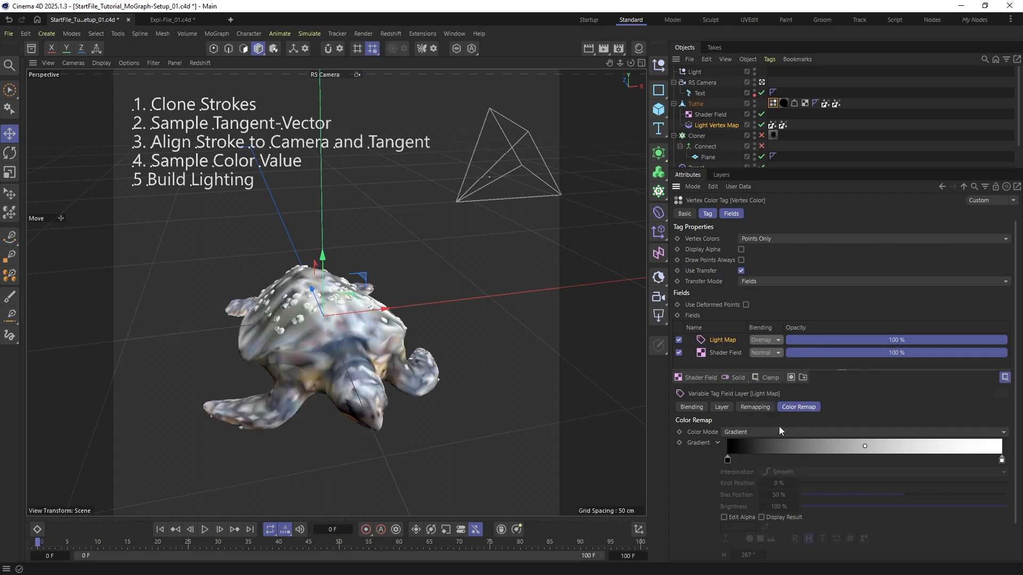
Add a knot near the middle of the Light Map gradient, at about 51%, and set its color value to 50%
click(867, 458)
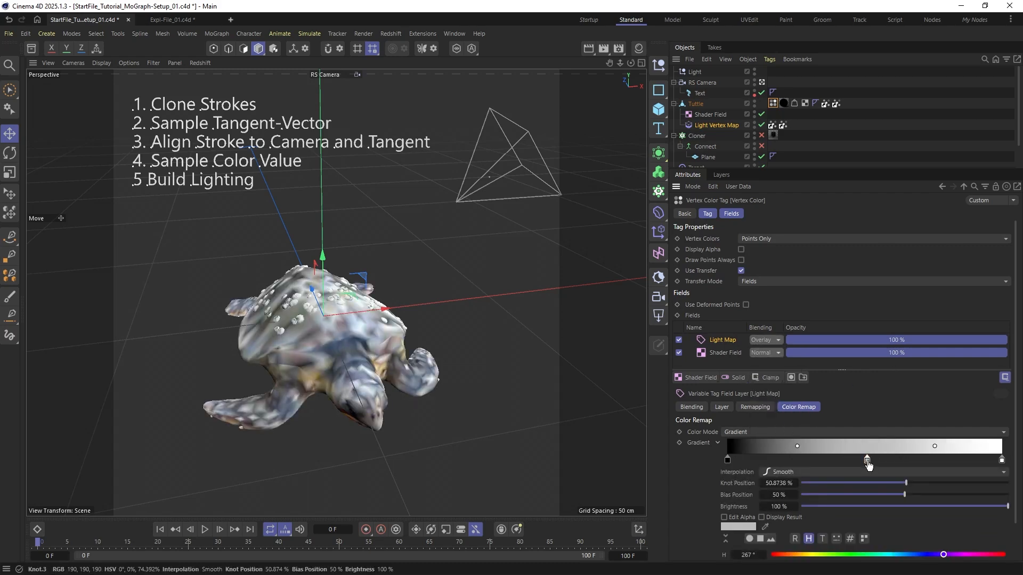
double_click(867, 460)
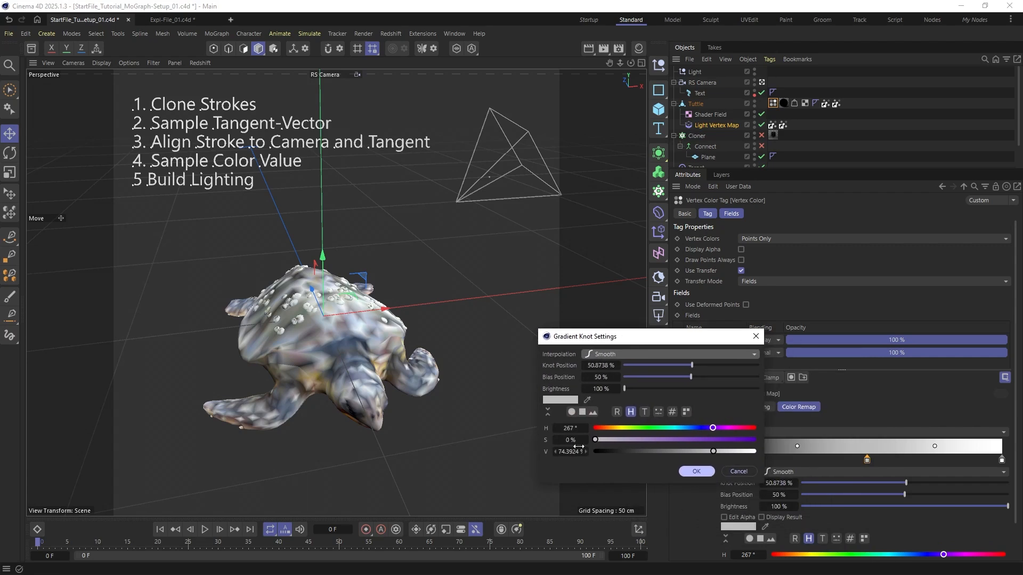
click(573, 451)
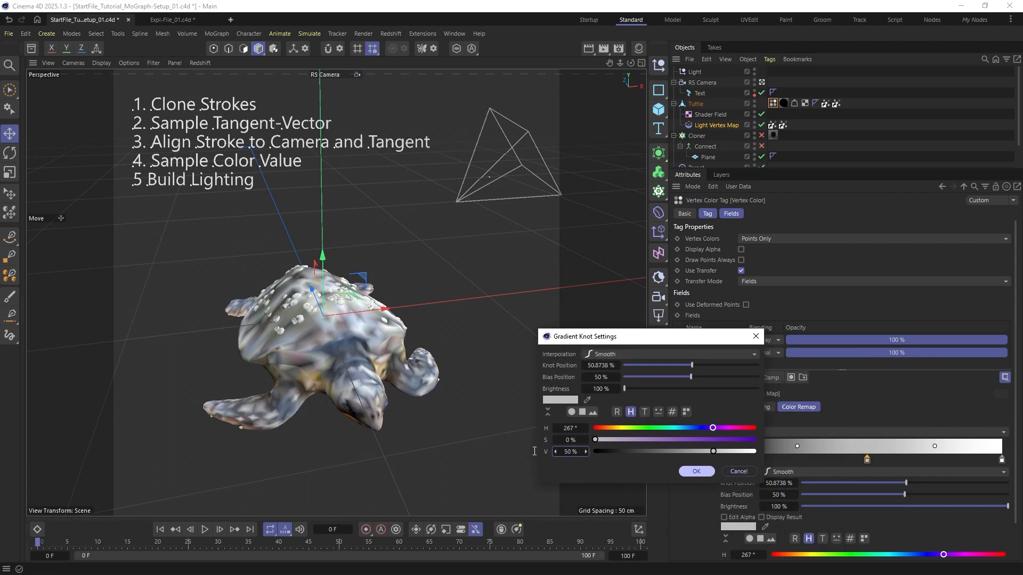
key(Return)
click(706, 471)
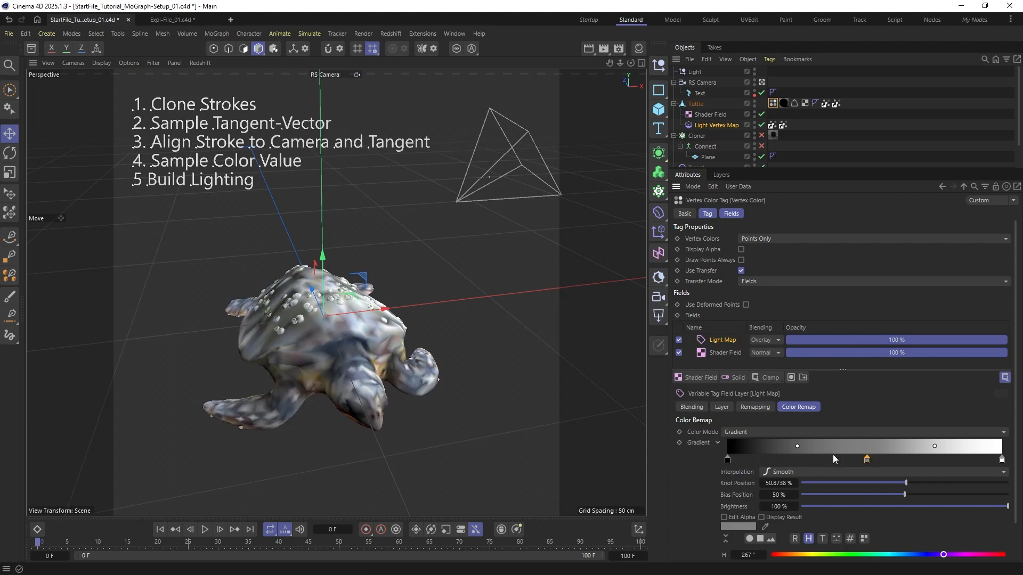
Recolor the Light Map gradient's black knot to dark blue with hue 252° and move it to about 28%
drag(870, 459, 868, 462)
drag(727, 459, 746, 459)
double_click(745, 459)
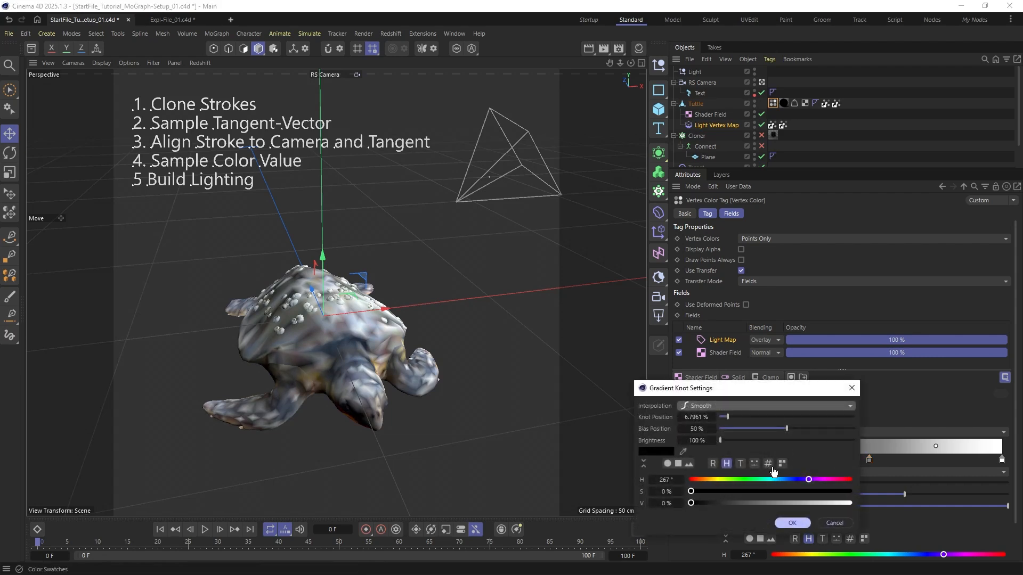
drag(809, 479, 803, 479)
click(742, 491)
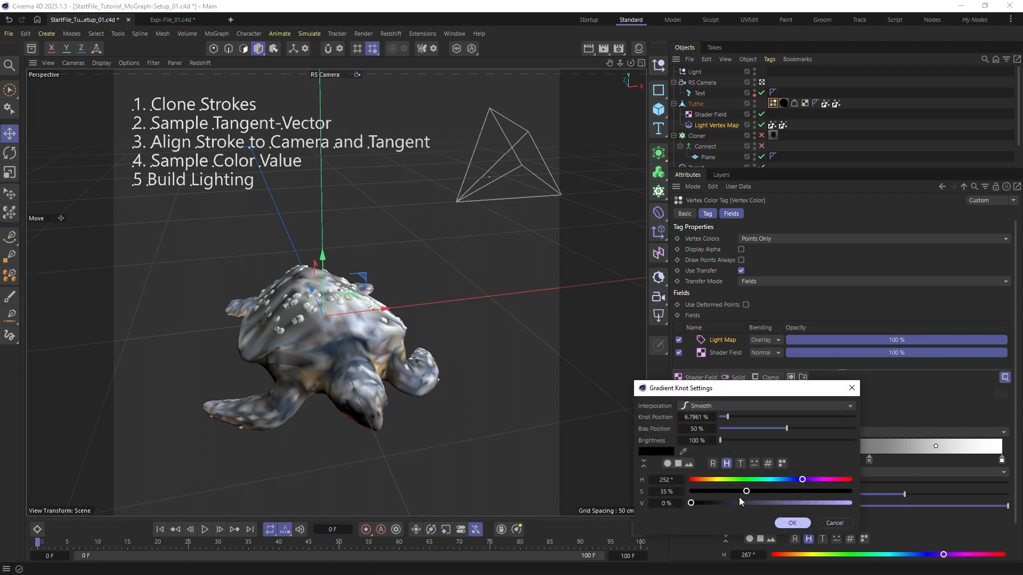
drag(740, 501, 772, 503)
click(792, 523)
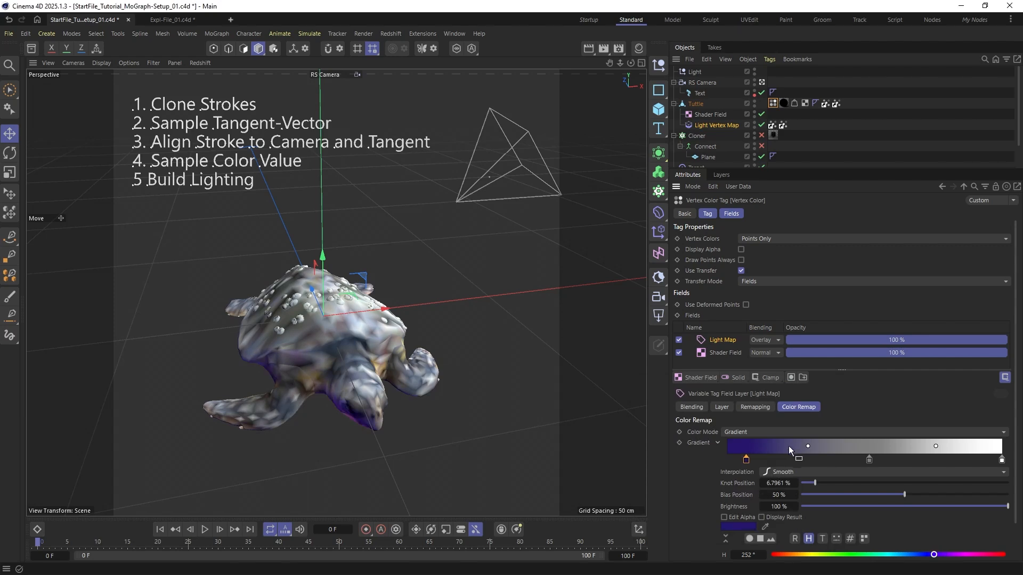
drag(746, 459, 804, 459)
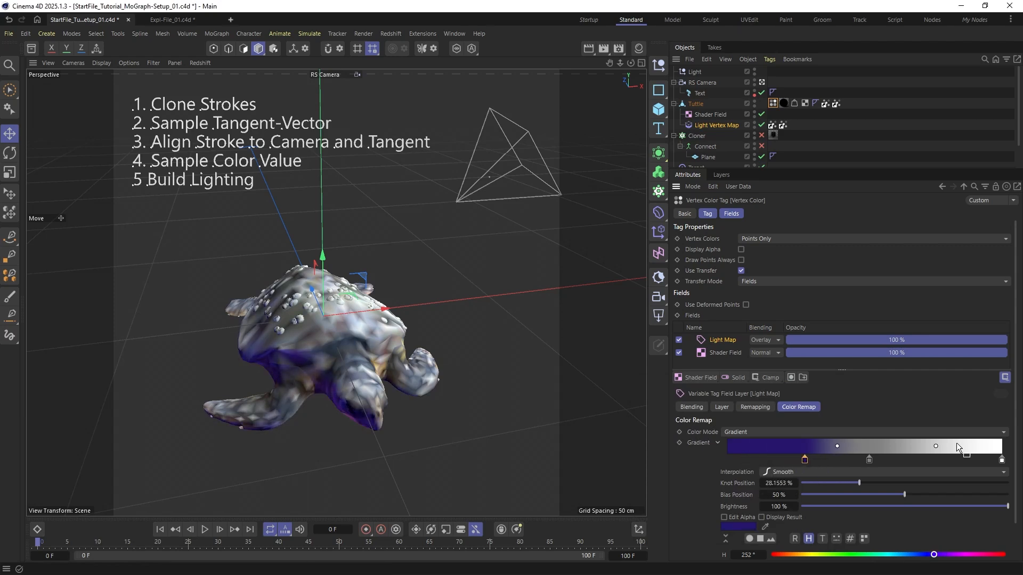
Move the gradient's white knot to about 77% and set its color to cyan with hue 189° and saturation 64%
drag(1000, 460, 938, 459)
double_click(938, 459)
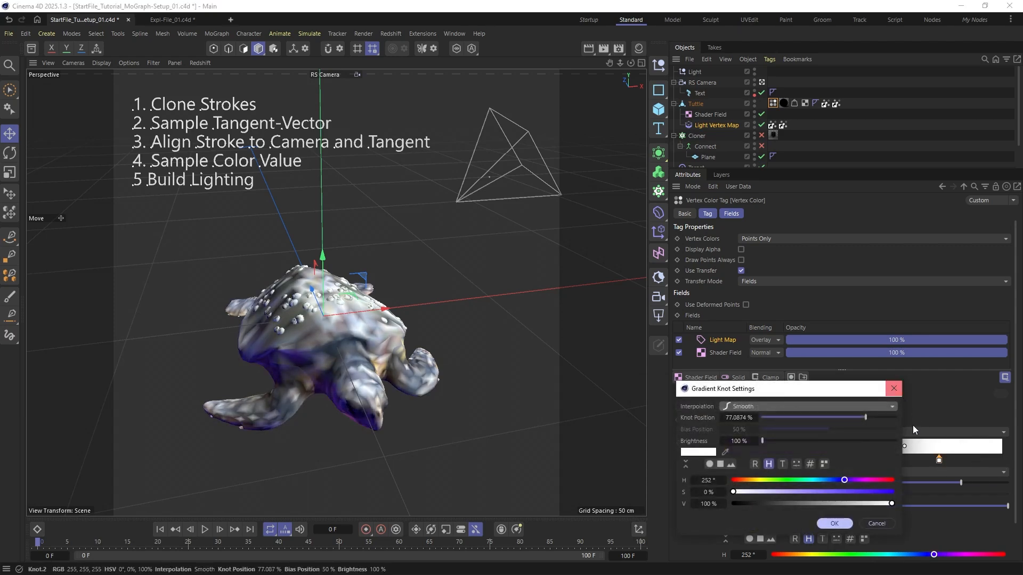
drag(819, 479, 816, 480)
click(834, 491)
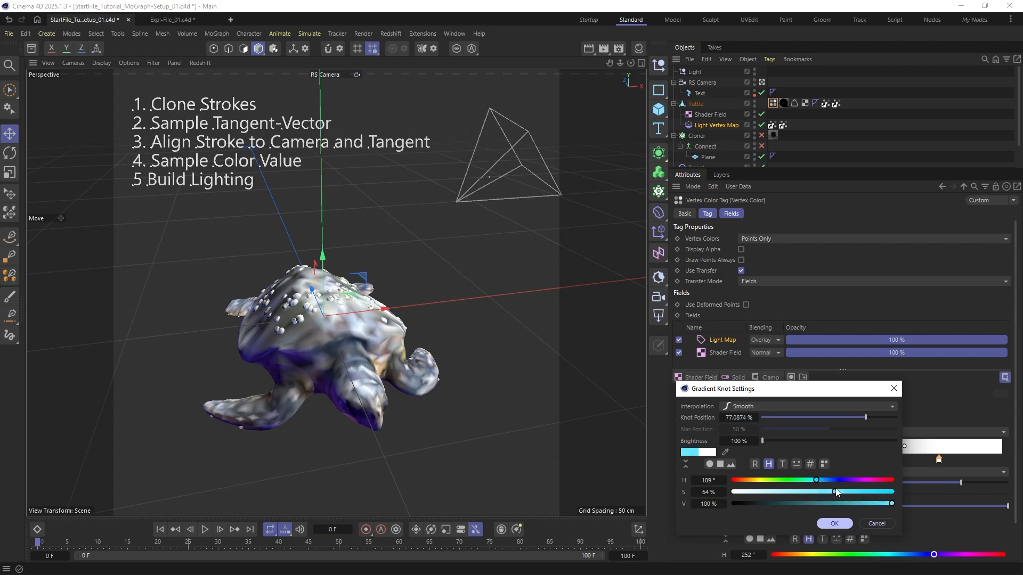
click(834, 523)
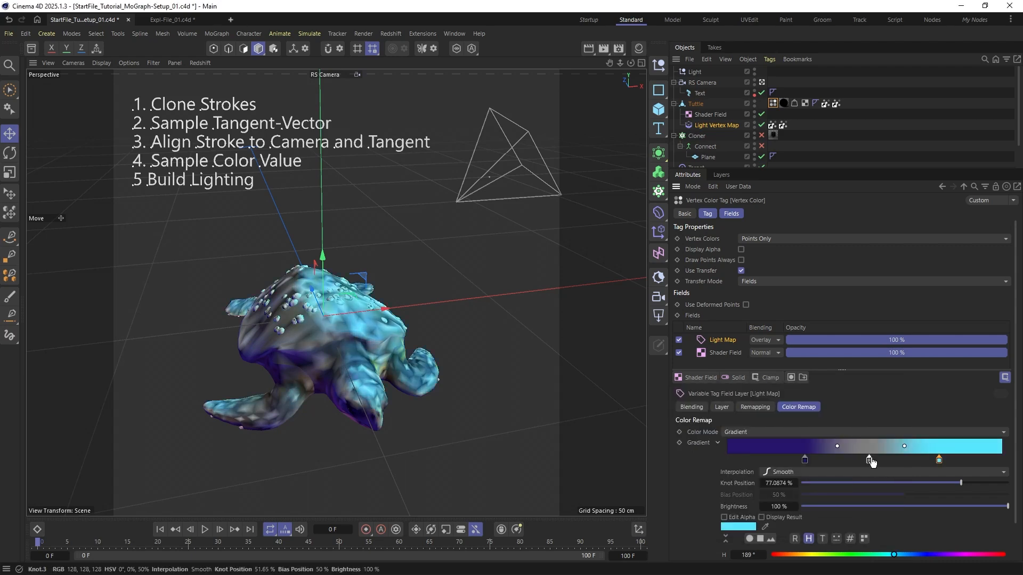
Shift the cyan knot to about 86% and add another gray knot at about 70% to widen the gradient's neutral midtones
drag(869, 459, 864, 459)
drag(939, 459, 962, 459)
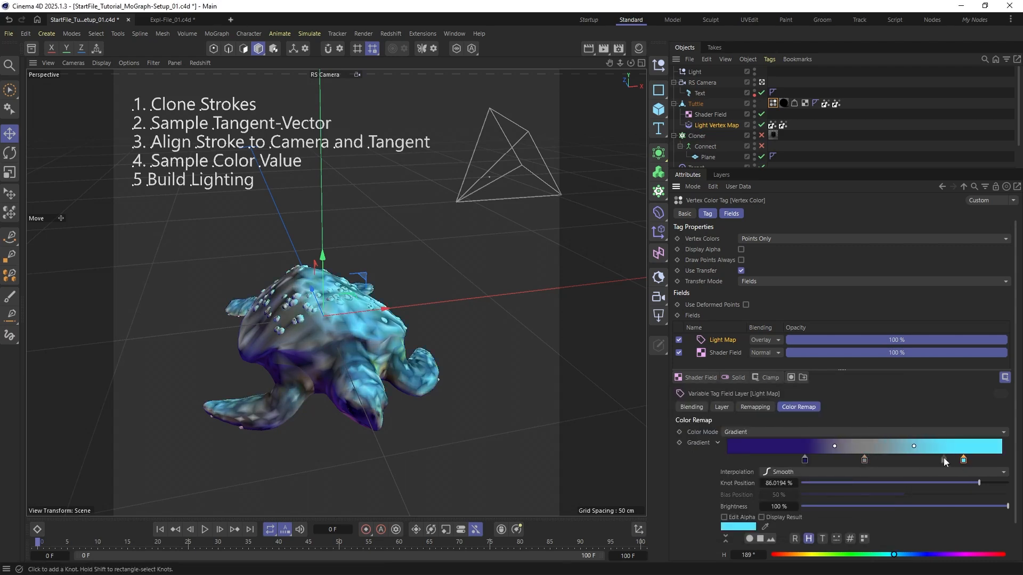
drag(882, 461, 920, 461)
Move the Light null sideways towards the turtle to adjust the lighting direction
mouse_move(338, 354)
alt+mouse_down()
mouse_move(238, 305)
mouse_move(274, 304)
mouse_move(341, 340)
alt+mouse_up()
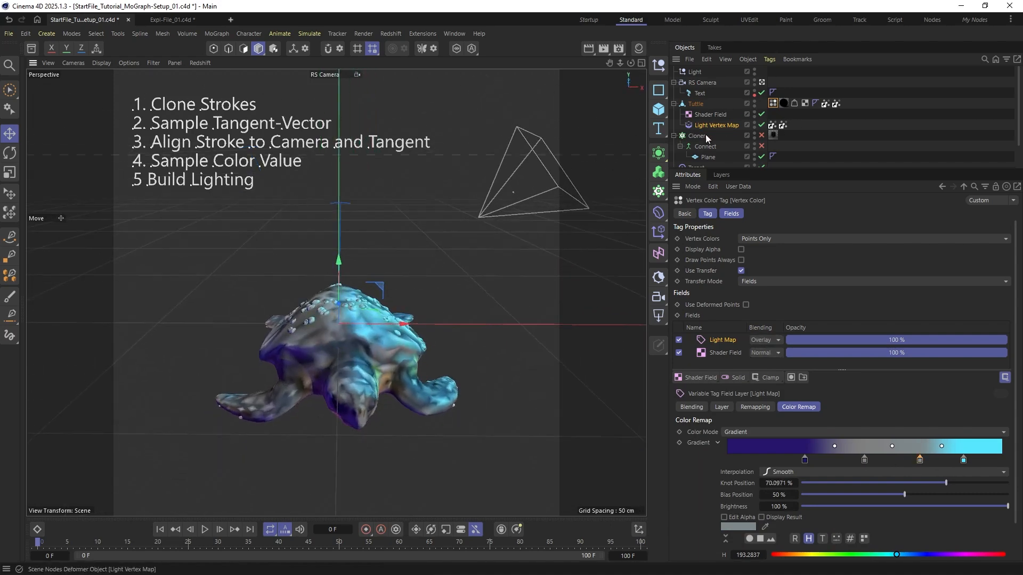
click(690, 125)
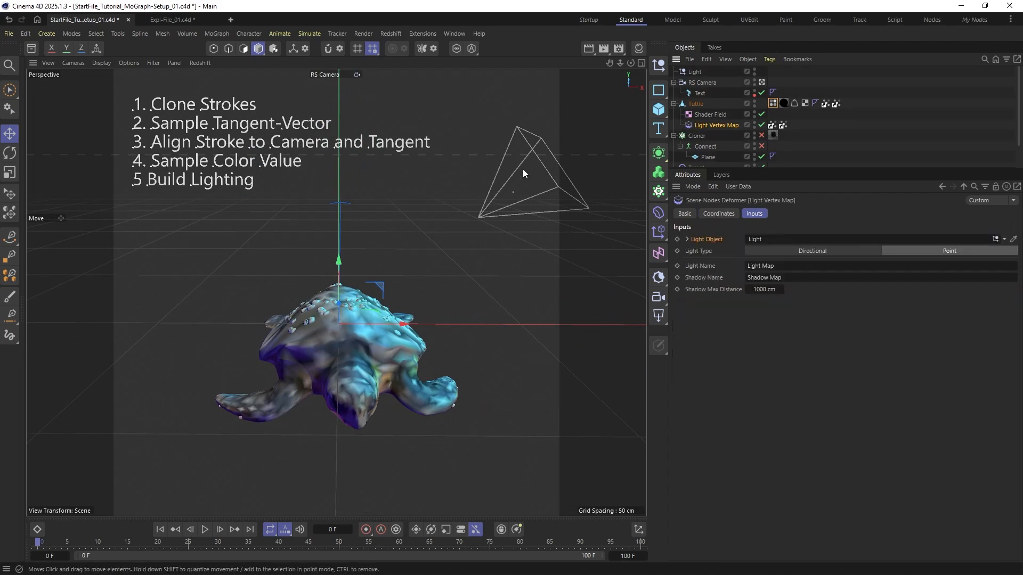
key(e)
click(695, 71)
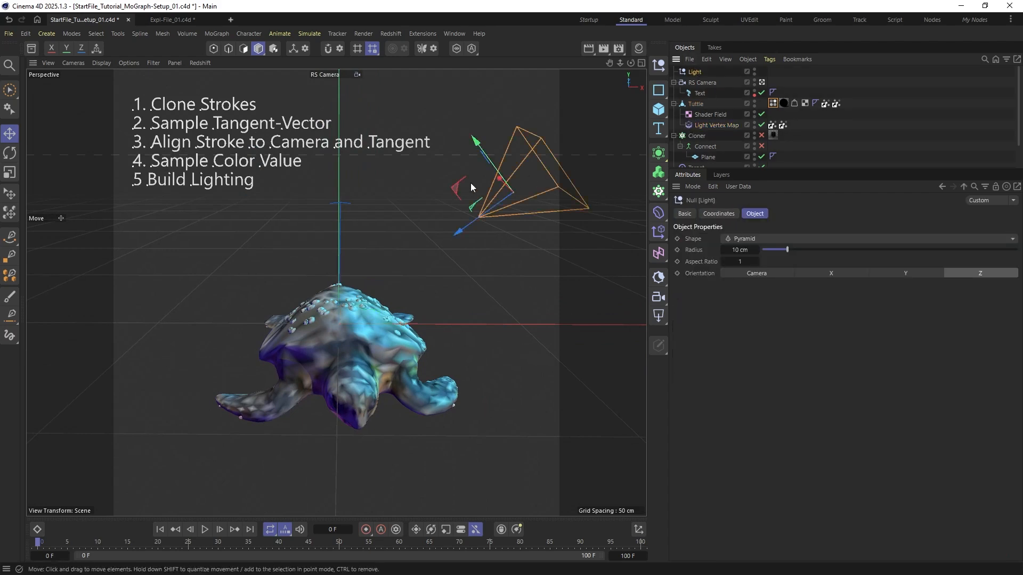
drag(471, 183, 414, 189)
alt+drag(363, 287, 324, 327)
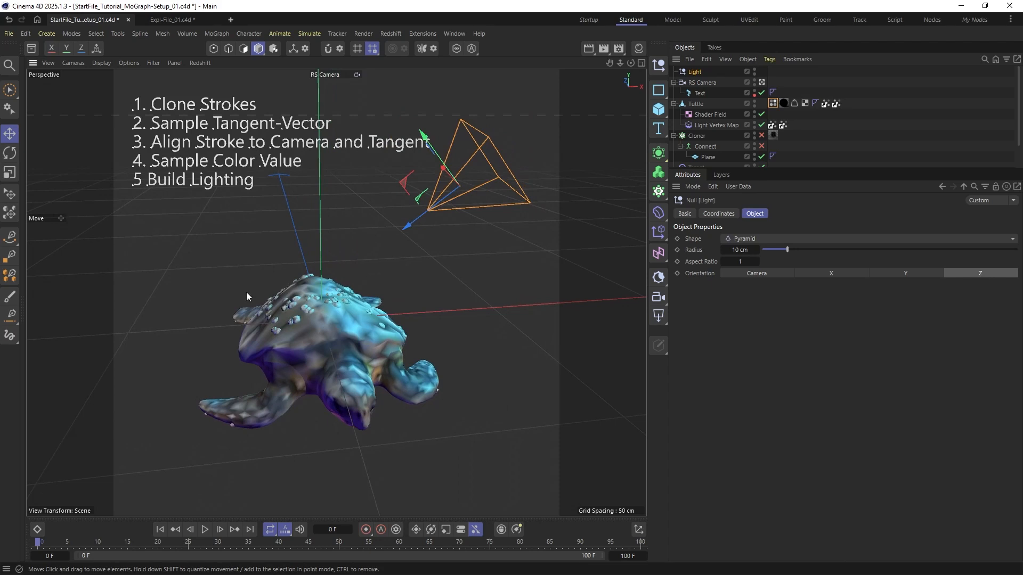
Enable the Cloner and examine the colored brush strokes on the turtle up close
click(729, 134)
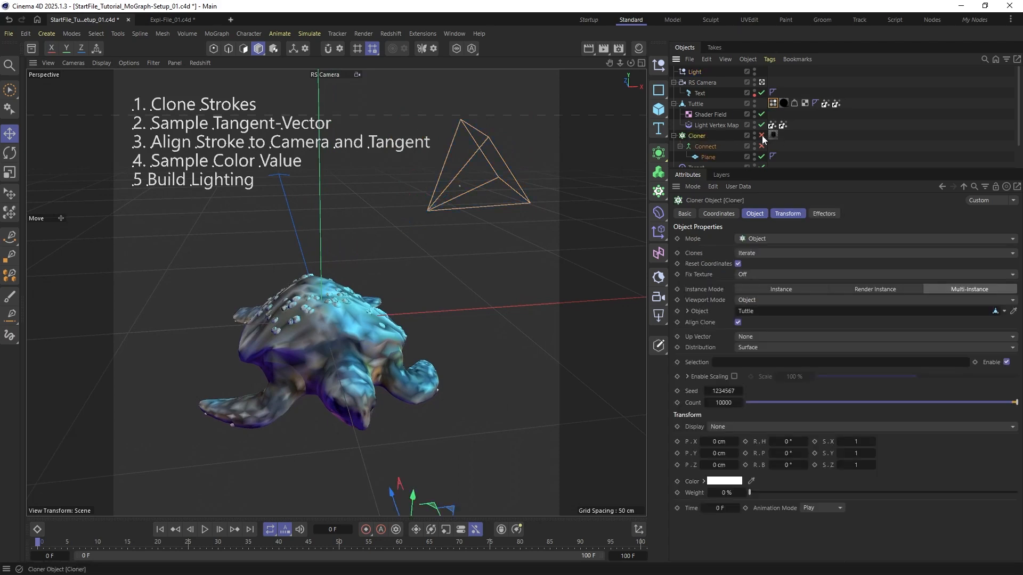
click(761, 135)
alt+drag(302, 315, 320, 354)
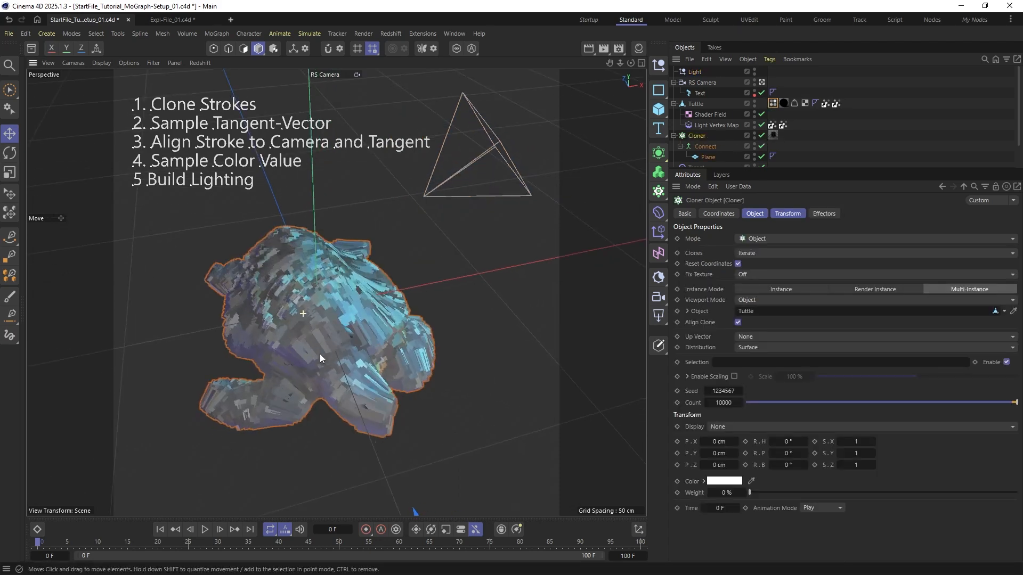
alt+middle_drag(302, 319, 321, 308)
alt+drag(320, 309, 333, 308)
alt+right_drag(337, 292, 337, 266)
alt+drag(338, 267, 332, 261)
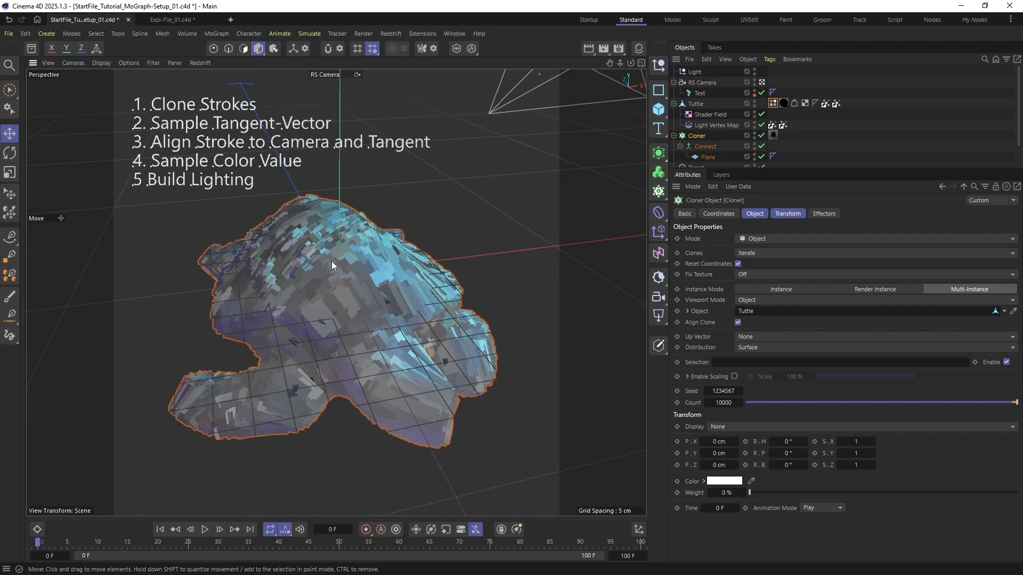
Disable the Text object and preview the lit stroke turtle in a live Redshift render
click(762, 92)
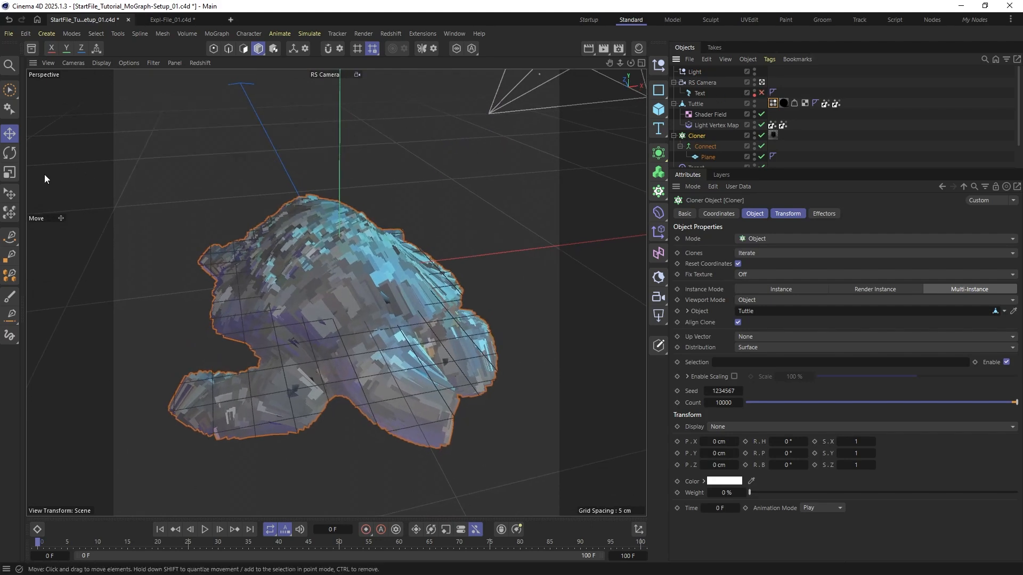
click(22, 186)
click(50, 105)
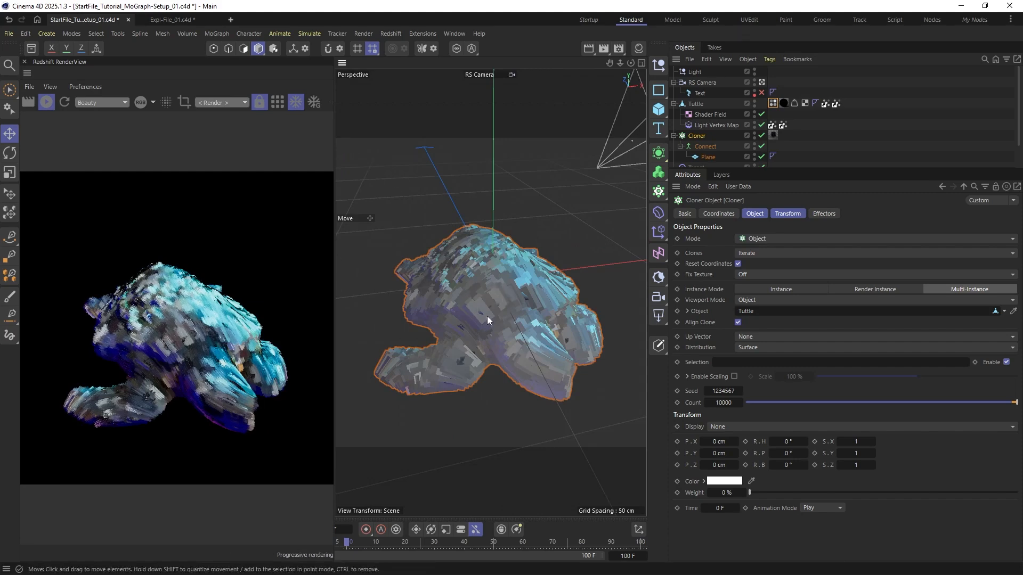
mouse_move(487, 316)
alt+mouse_down()
mouse_move(524, 337)
mouse_move(521, 346)
mouse_move(505, 341)
mouse_move(514, 310)
mouse_move(504, 325)
alt+mouse_up()
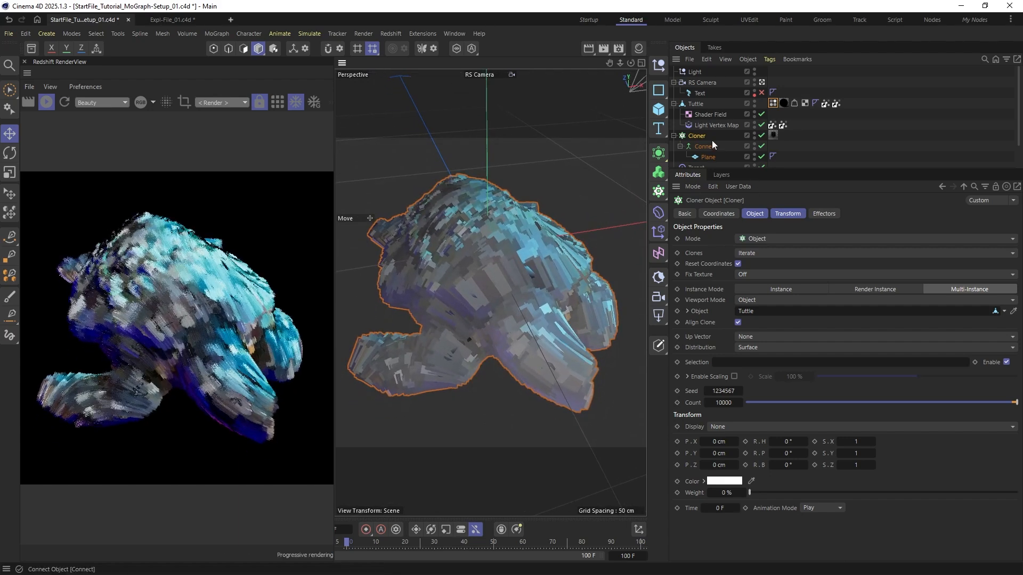
Add a second Random effector to the Cloner and place it between the existing Random and Color effectors
drag(765, 169, 765, 240)
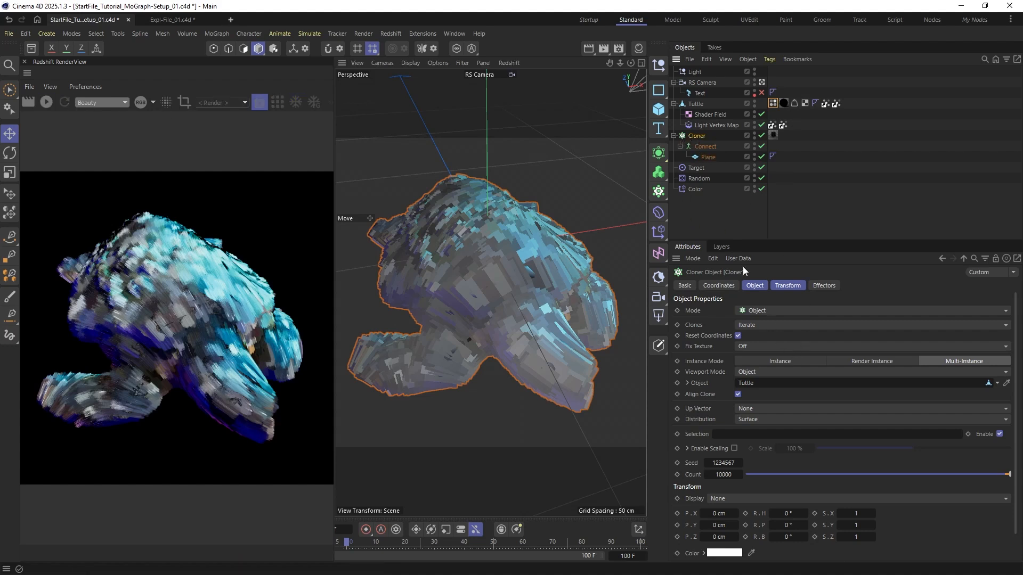
click(660, 213)
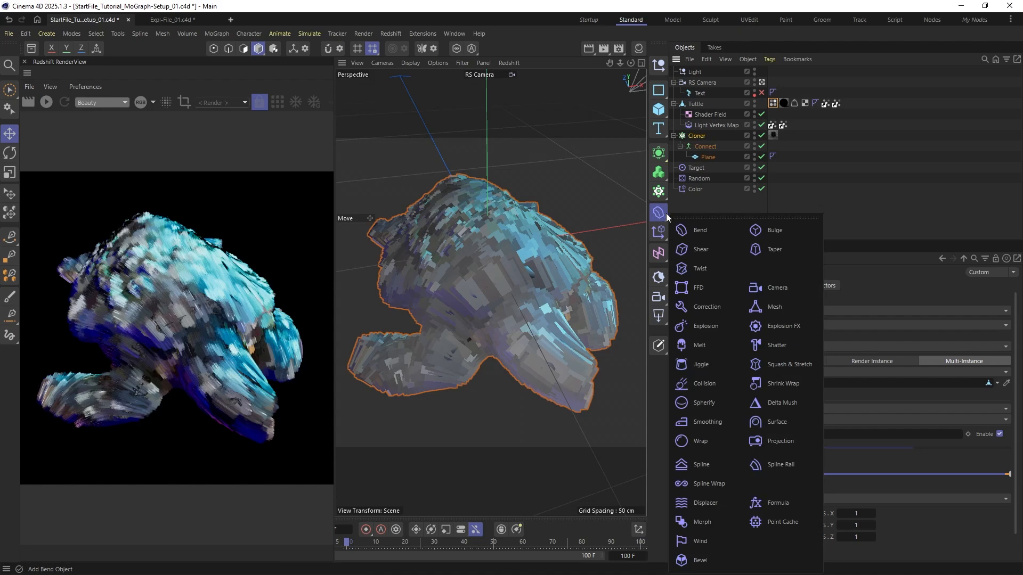
click(658, 232)
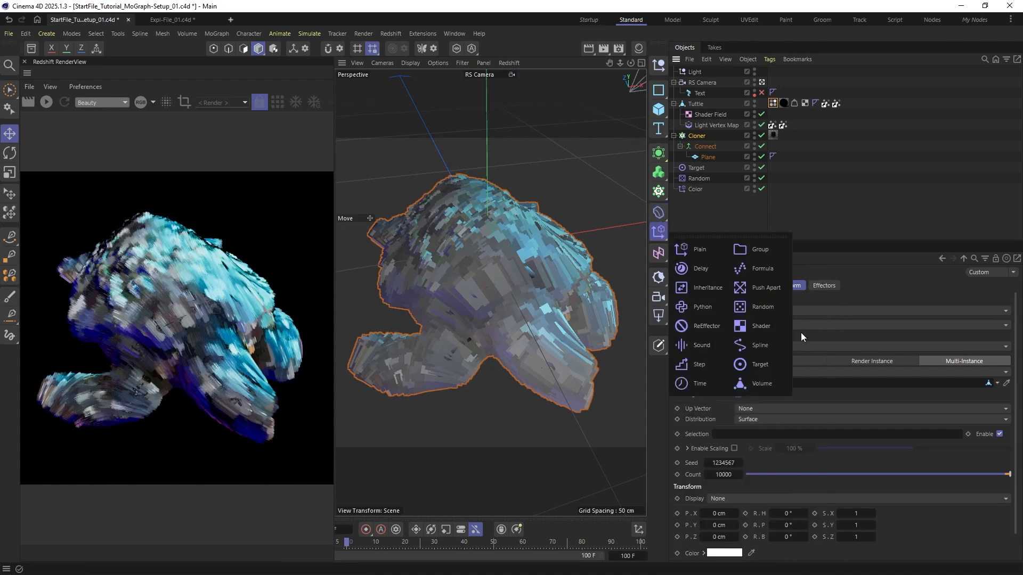
click(758, 307)
drag(690, 113, 688, 197)
click(696, 136)
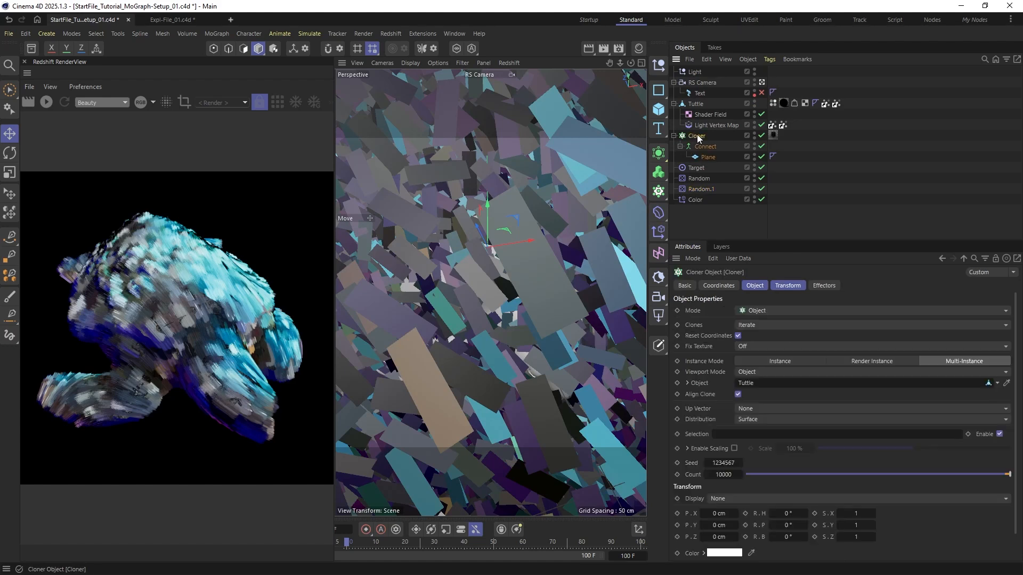
click(821, 286)
Rename the new Random effector as Random Scale
double_click(702, 189)
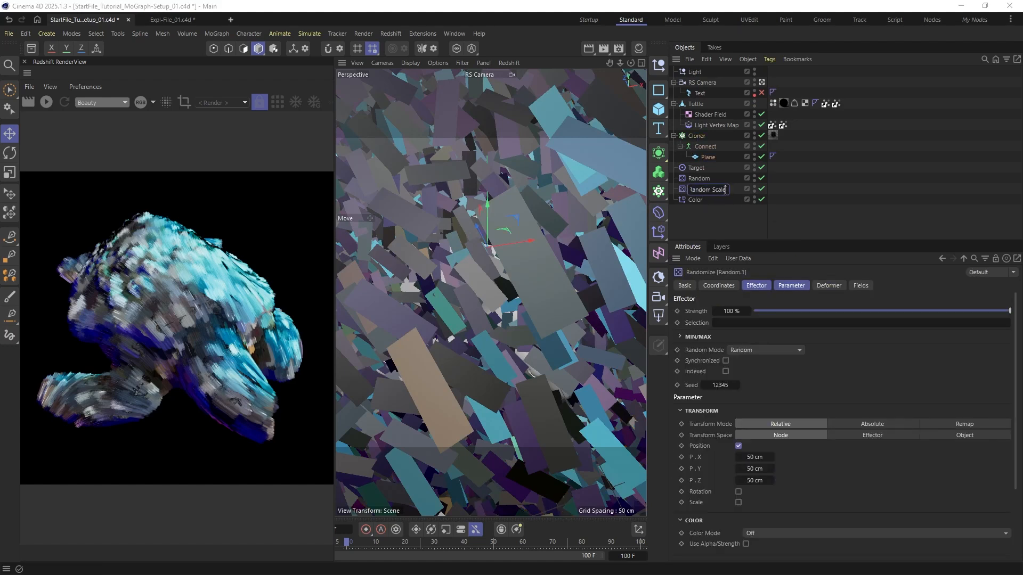
text(Random Scale)
key(Return)
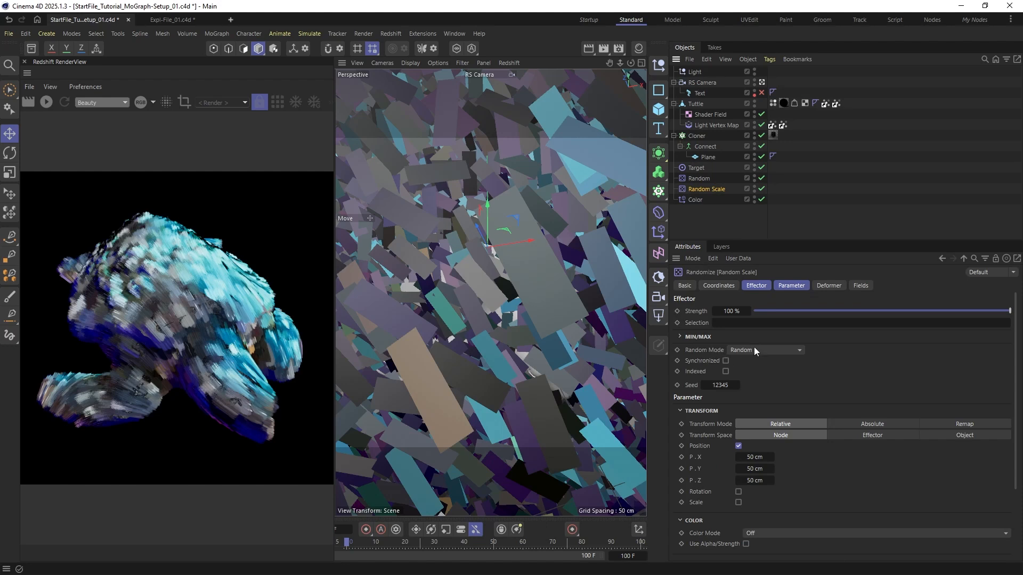
Turn off the Random Scale effector's position, enable uniform absolute scale, and set its scale to -0.57
click(757, 288)
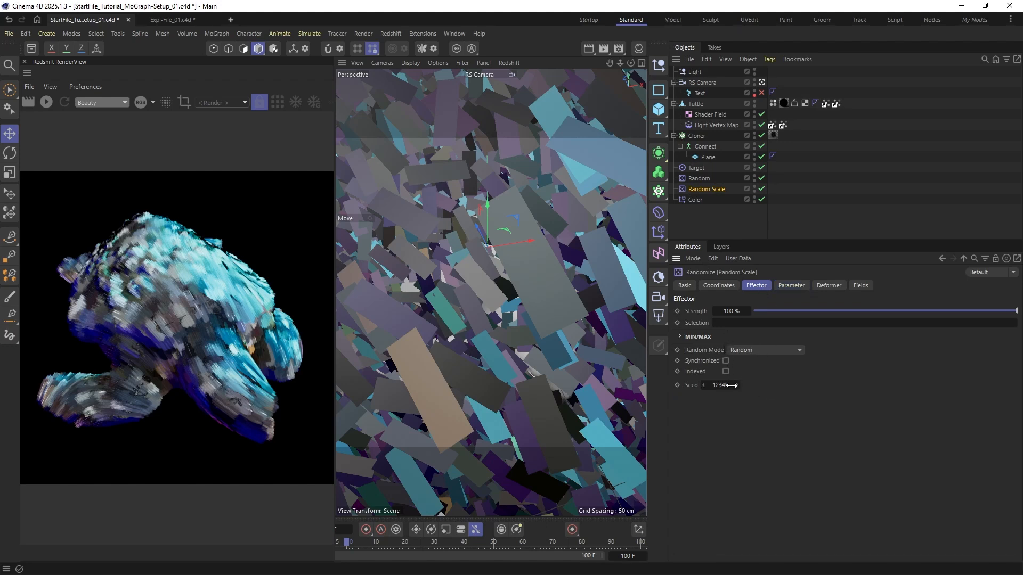
click(789, 286)
click(737, 348)
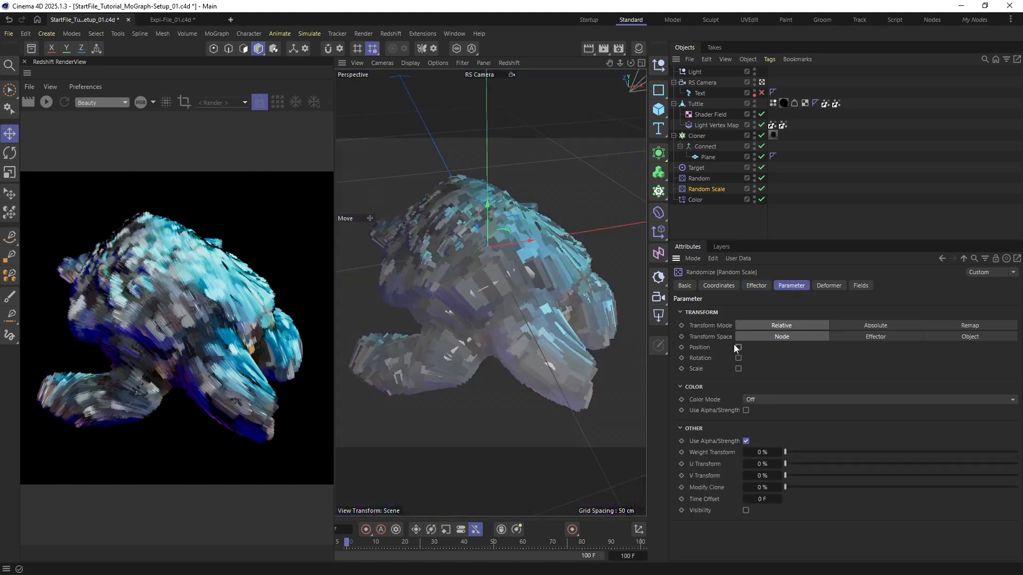
click(738, 368)
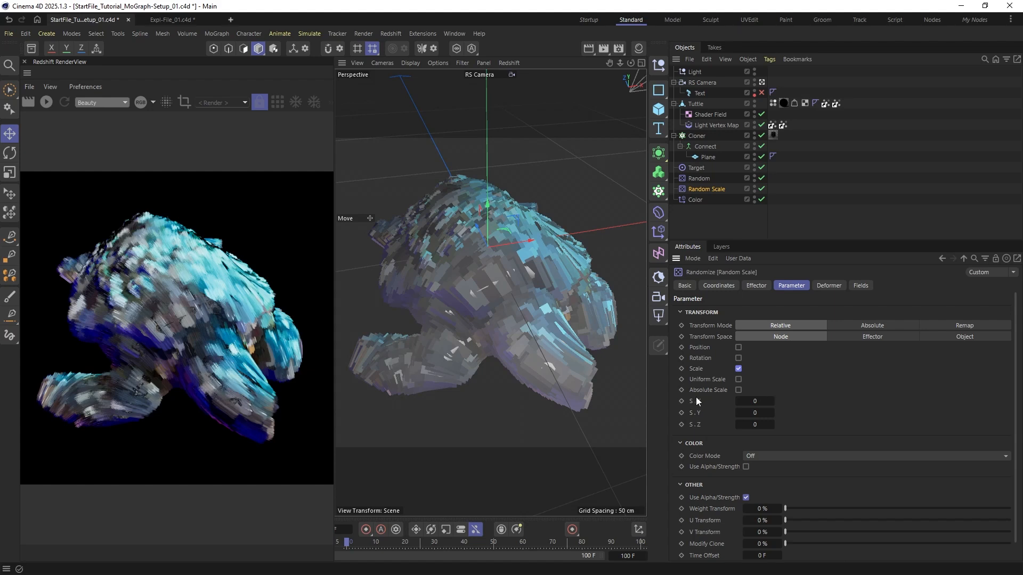
click(738, 379)
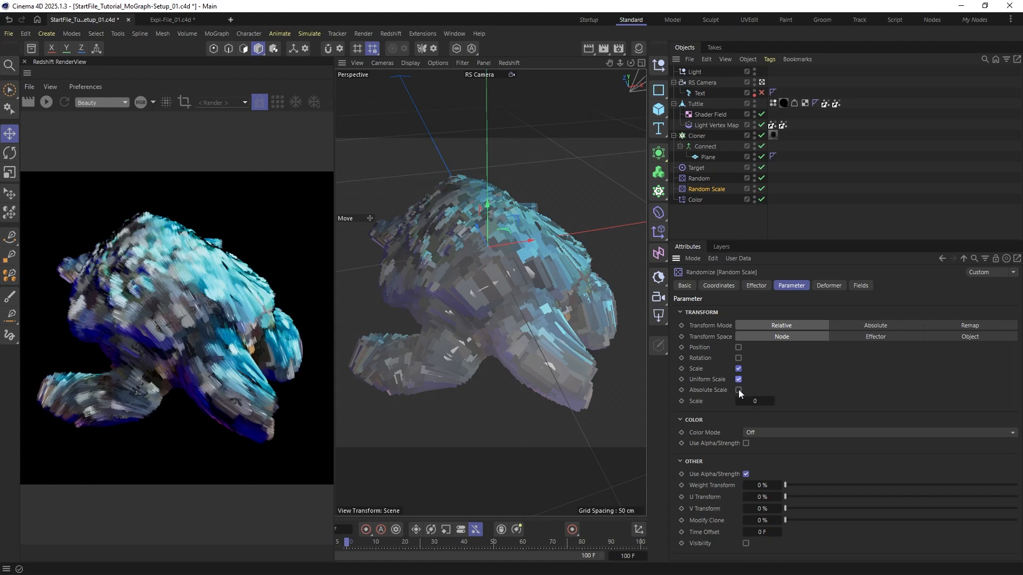
click(738, 390)
drag(755, 401, 731, 401)
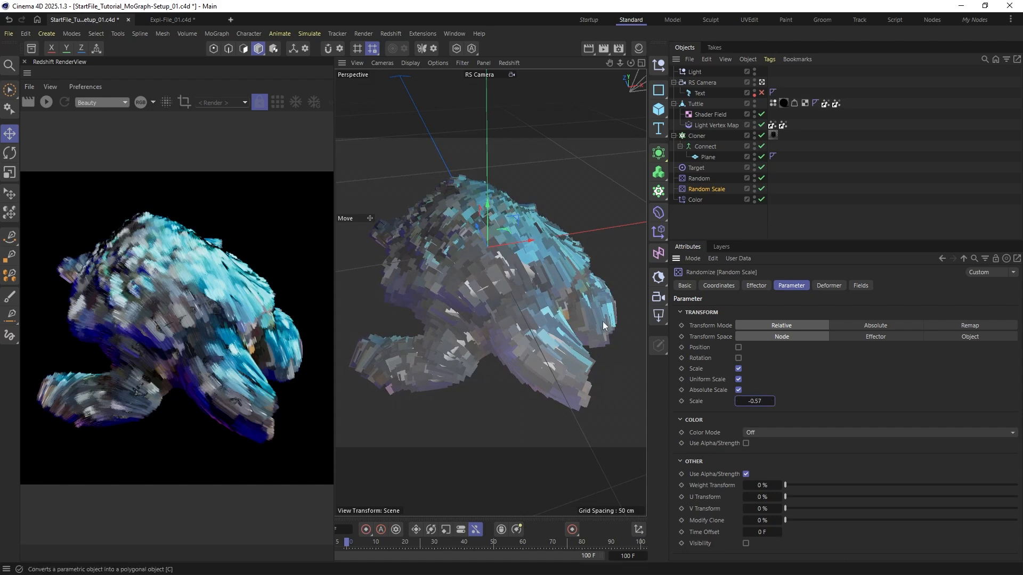
Set the Random Scale effector's scale to -0.38 and check the strokes in a live Redshift render
click(46, 102)
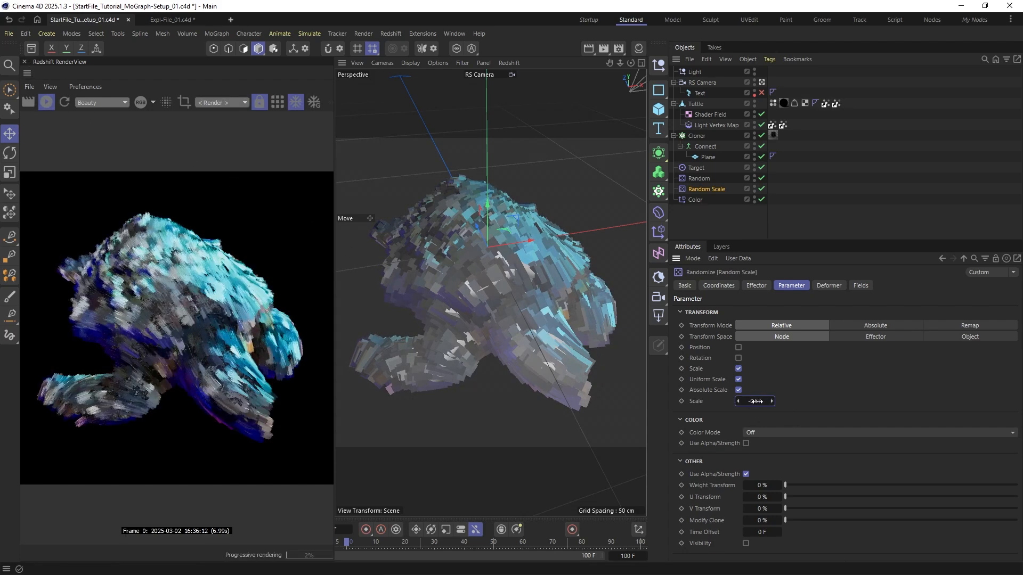
drag(755, 401, 765, 401)
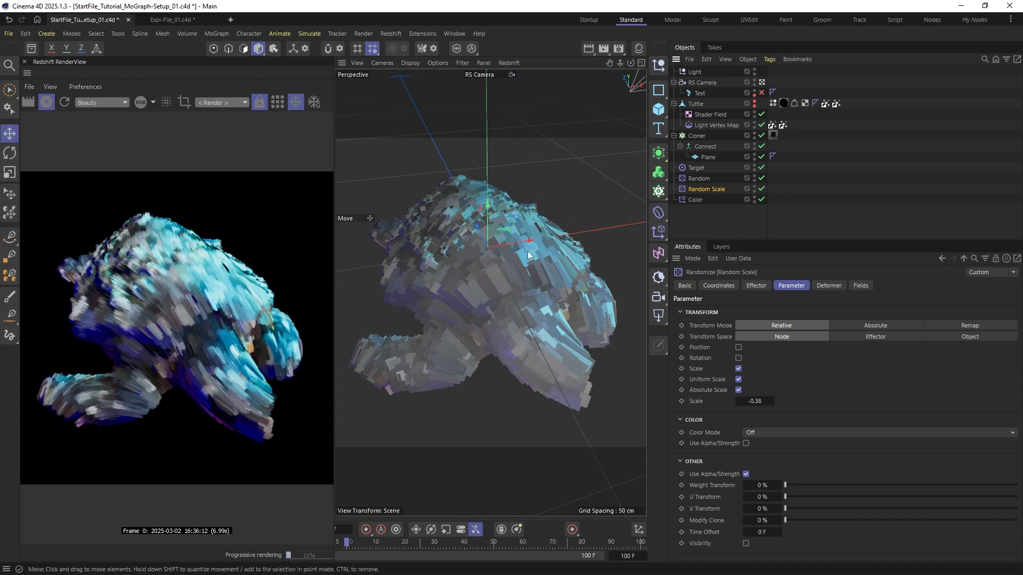
mouse_move(524, 264)
alt+mouse_down()
mouse_move(510, 316)
mouse_move(512, 293)
alt+mouse_up()
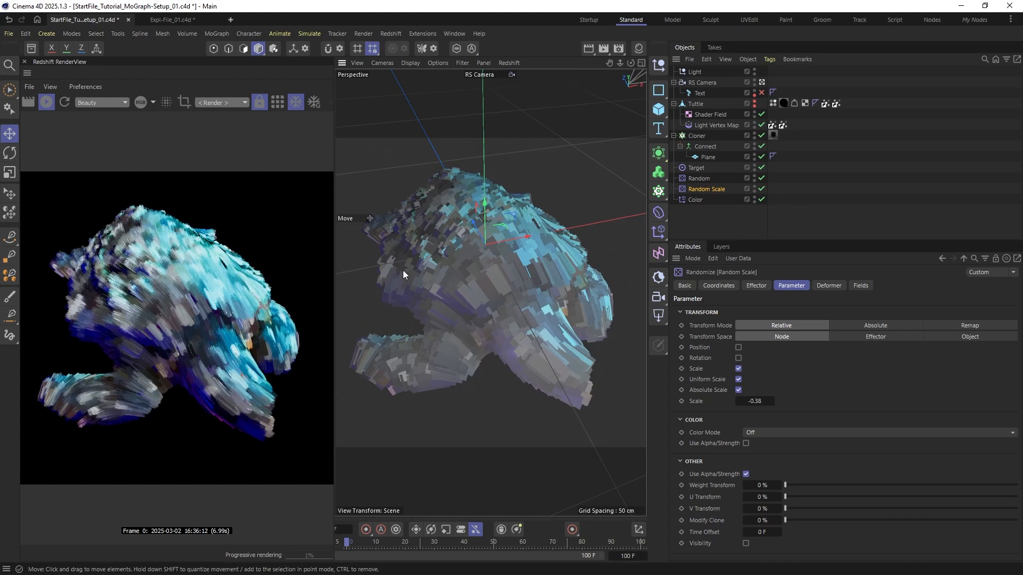
click(46, 103)
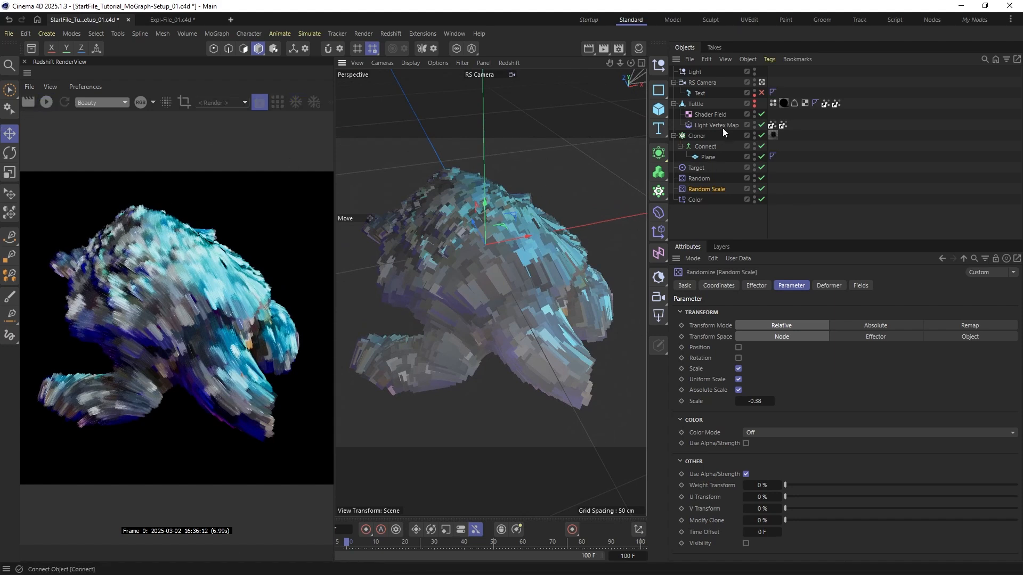
Open the Paint Stroke Material's node graph for editing
click(638, 48)
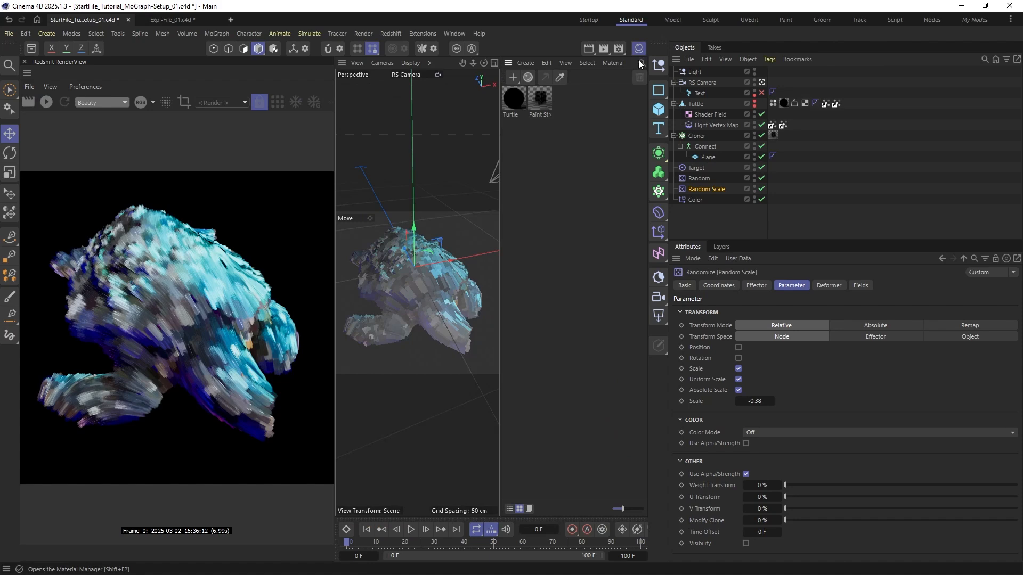
double_click(542, 100)
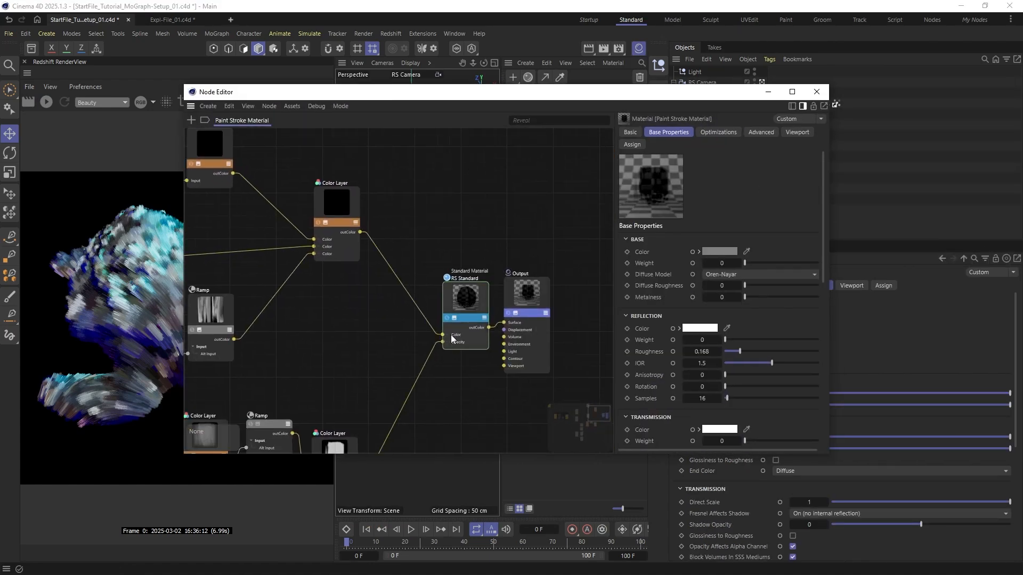
Inspect the RS Standard node's emission color and opacity inputs in the Paint Stroke Material, and close the node graph
scroll(451, 335, up, 3)
click(498, 310)
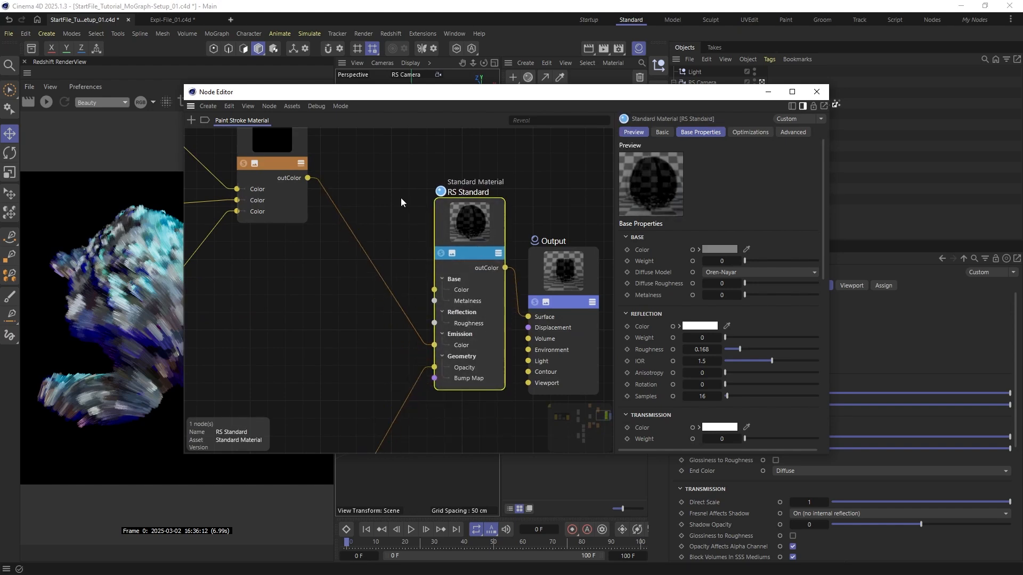
drag(449, 95, 488, 156)
click(862, 155)
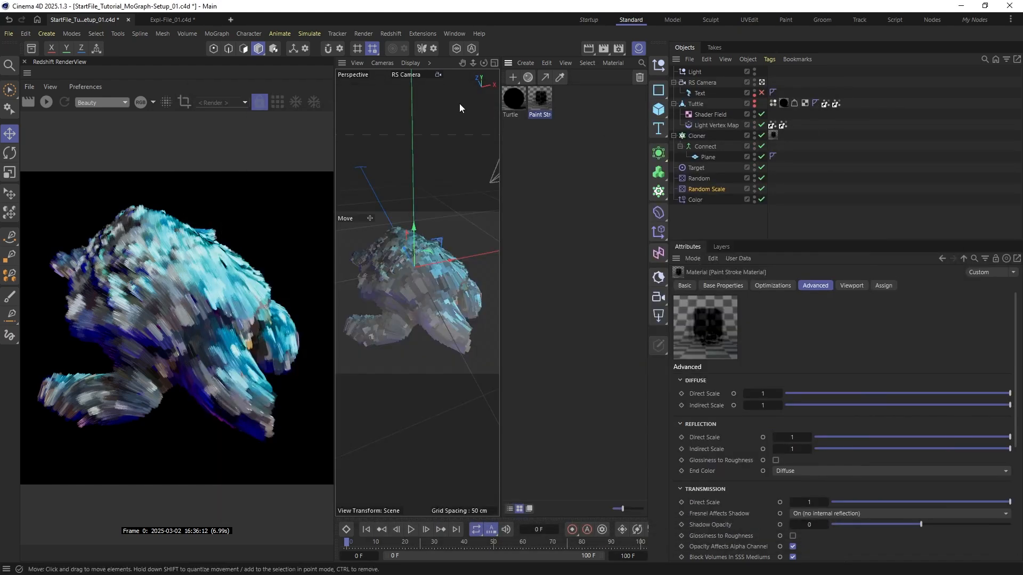
Set the Transparency trace depth to 64 in the Redshift global render settings
click(619, 48)
drag(625, 39, 346, 88)
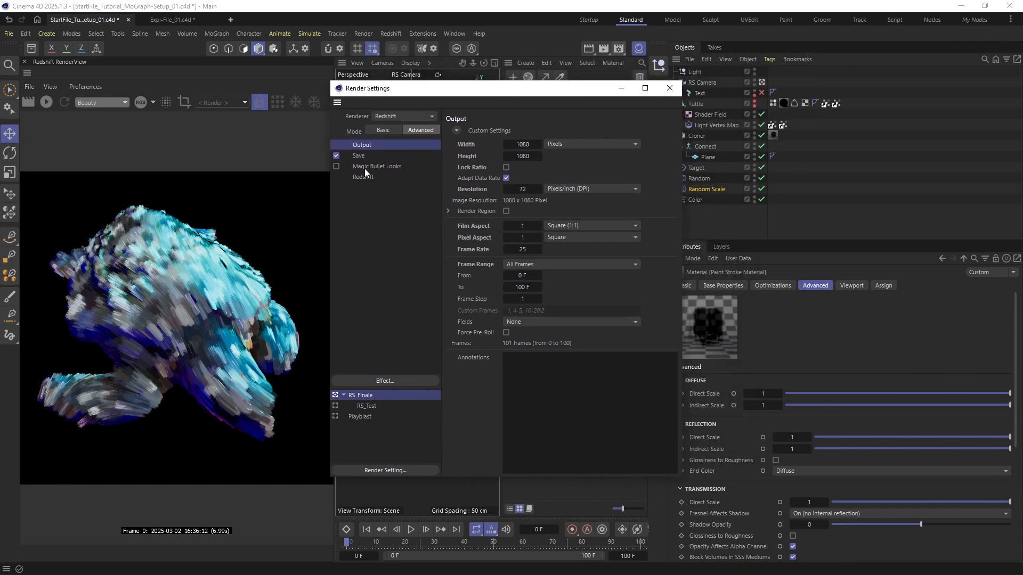
click(377, 181)
drag(531, 102, 552, 137)
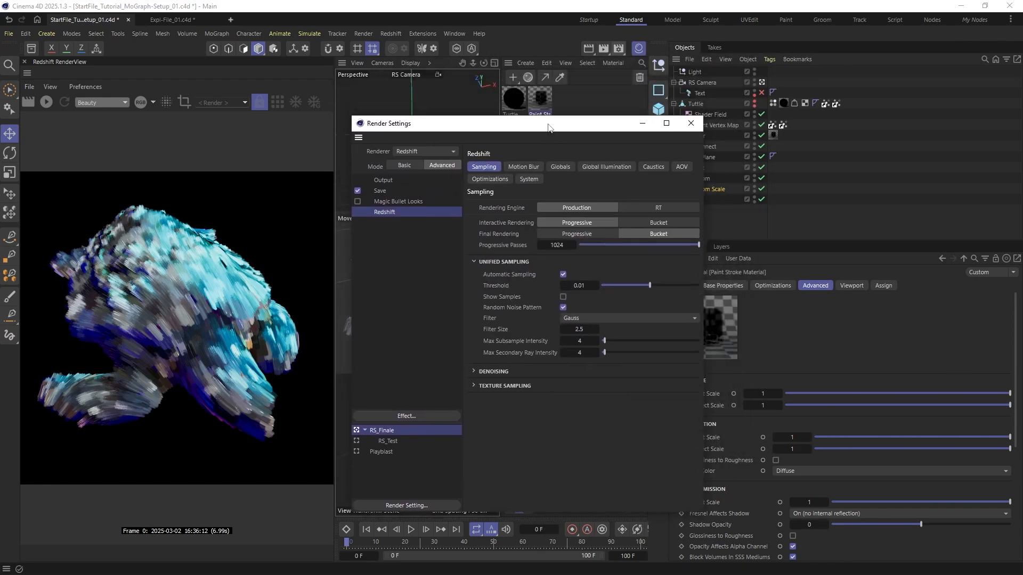
click(523, 168)
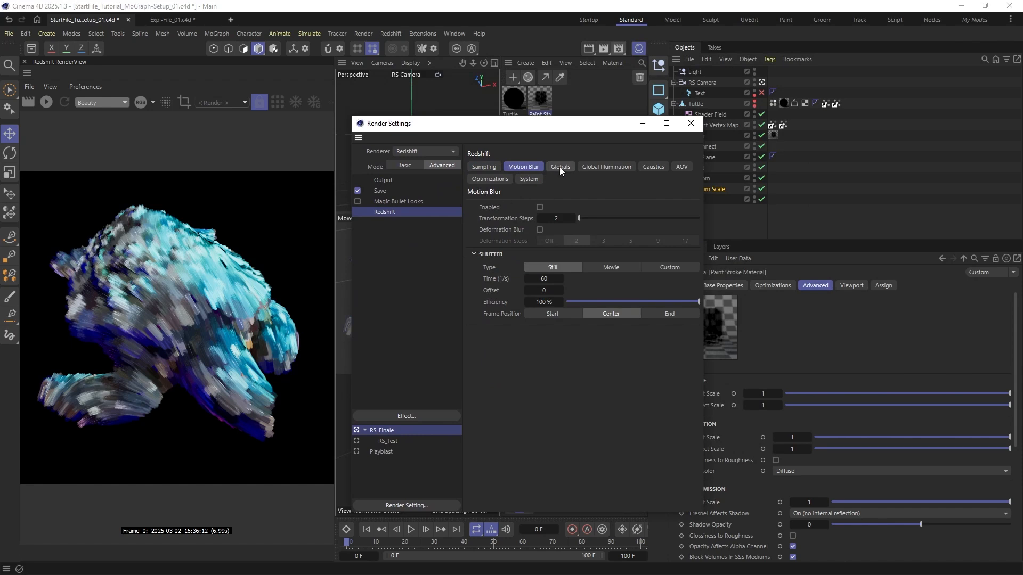
drag(703, 205, 781, 205)
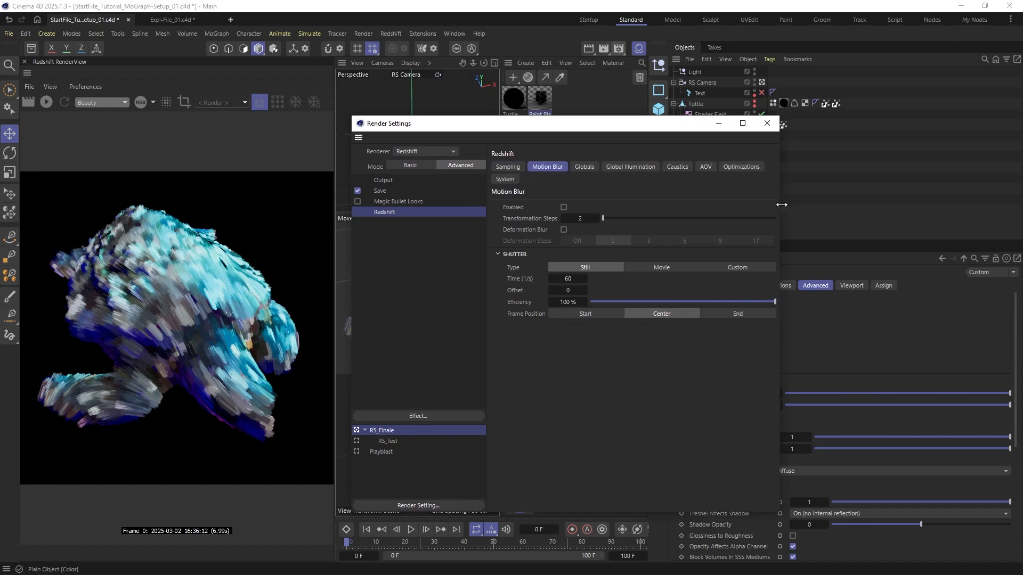
click(577, 168)
mouse_move(603, 235)
mouse_down()
mouse_move(586, 235)
mouse_move(542, 271)
mouse_up()
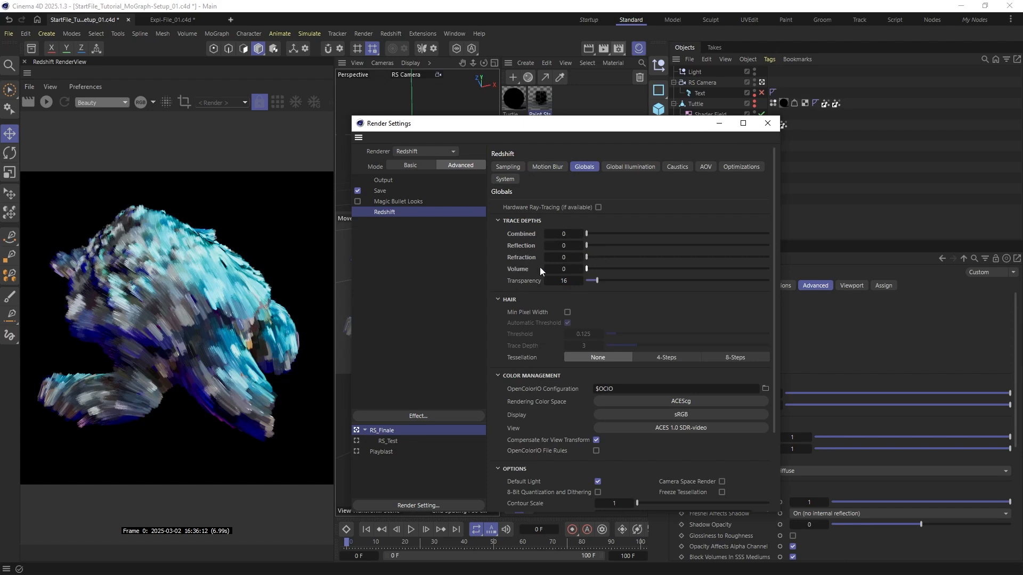
click(563, 280)
text(64)
key(Return)
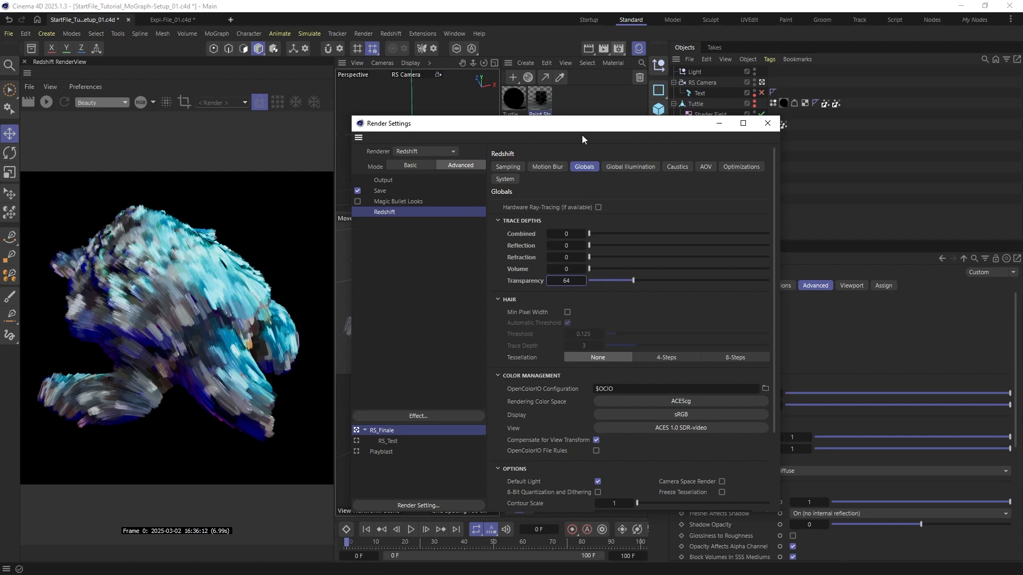
drag(573, 131, 567, 133)
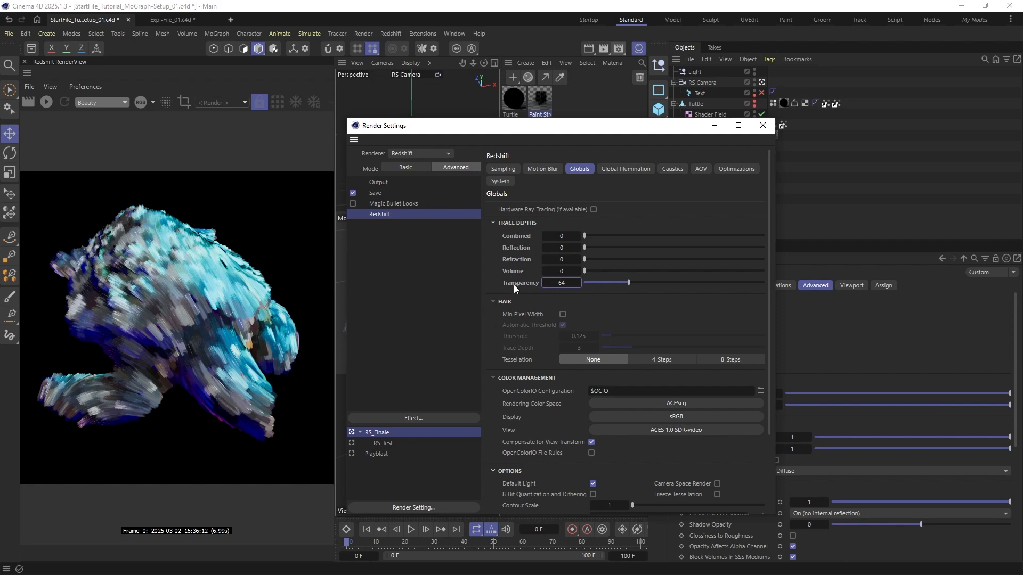
Disable Redshift global illumination, and check the bucket rendering and sampling settings before closing the render settings
click(612, 171)
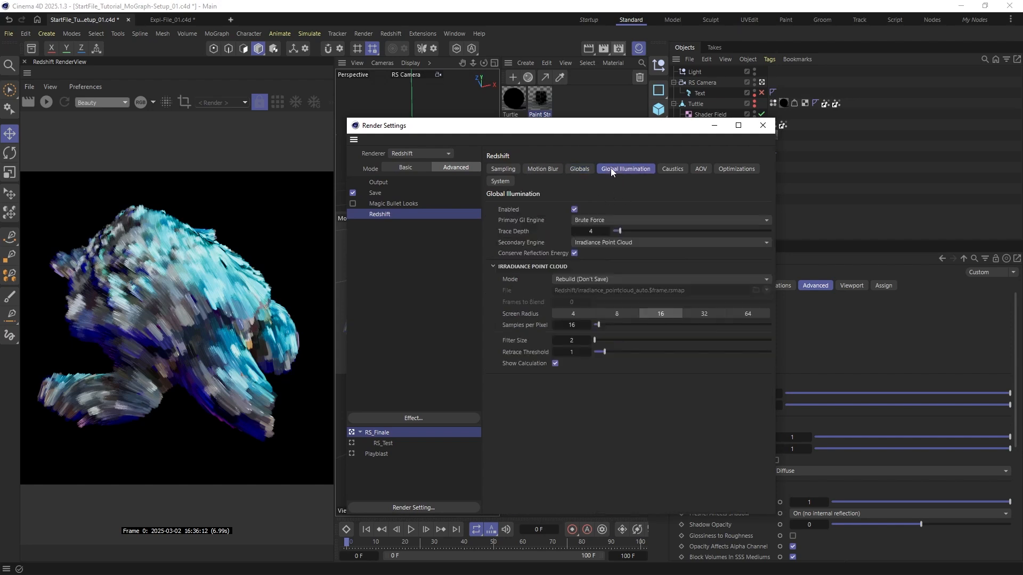
click(574, 210)
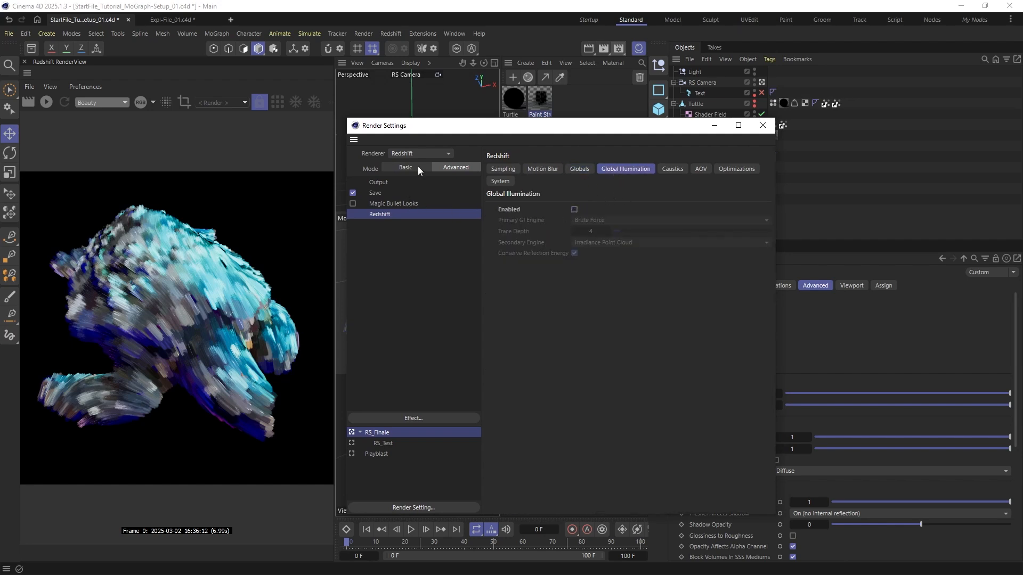
click(498, 182)
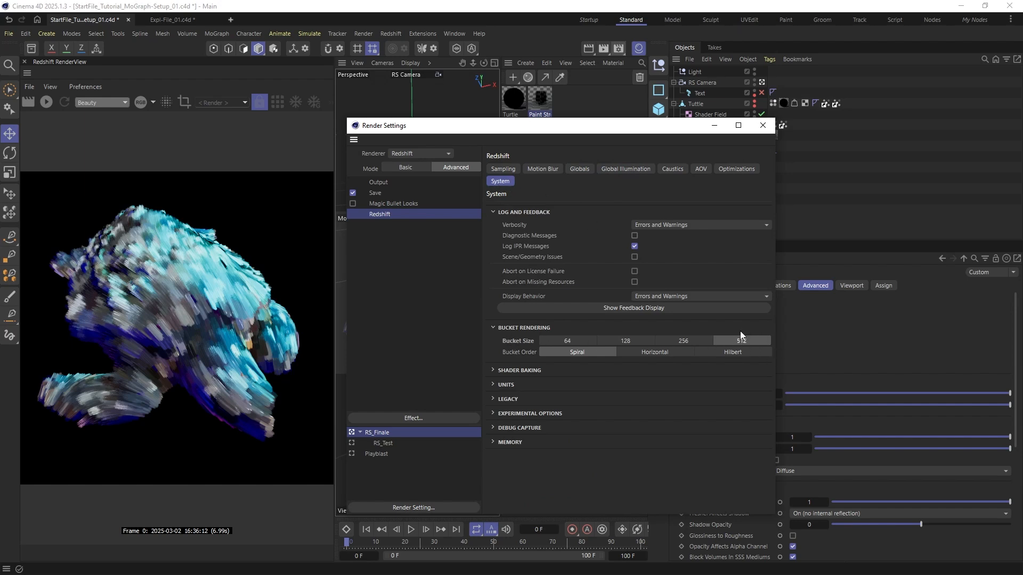
click(509, 168)
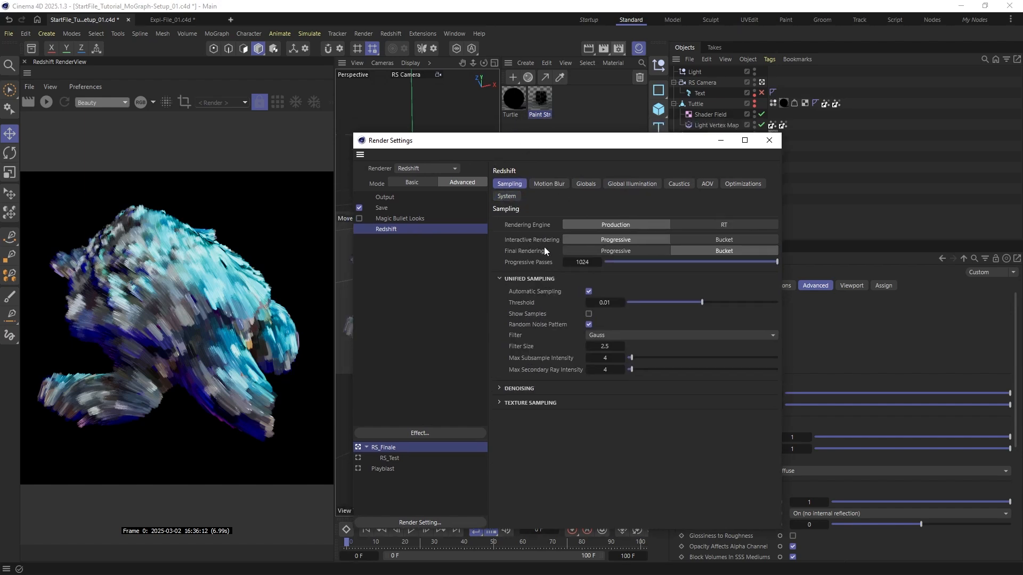
click(766, 138)
Rerender the turtle live in an enlarged Redshift RenderView to check the strokes, and stop the render
click(45, 102)
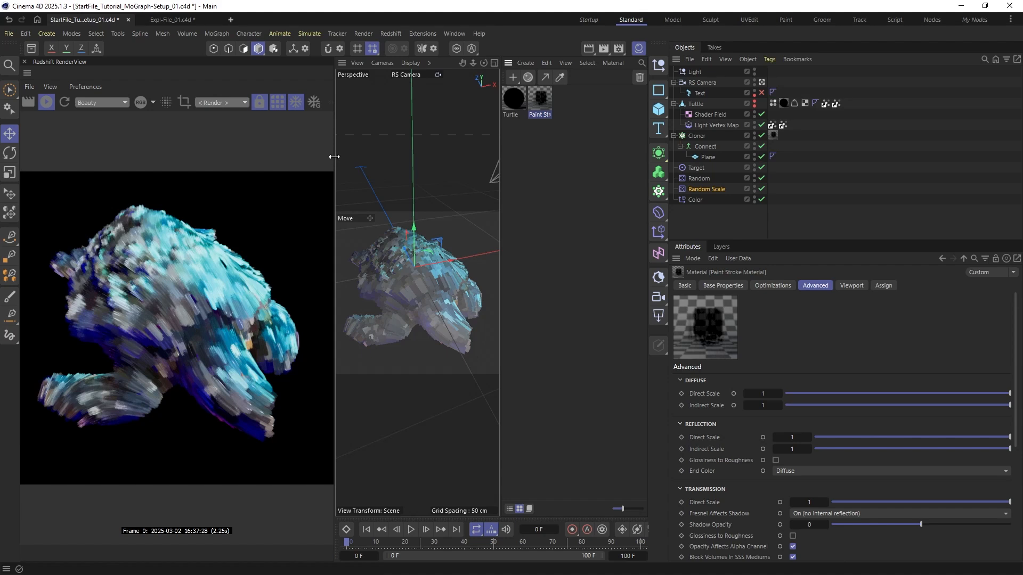
drag(335, 159, 367, 248)
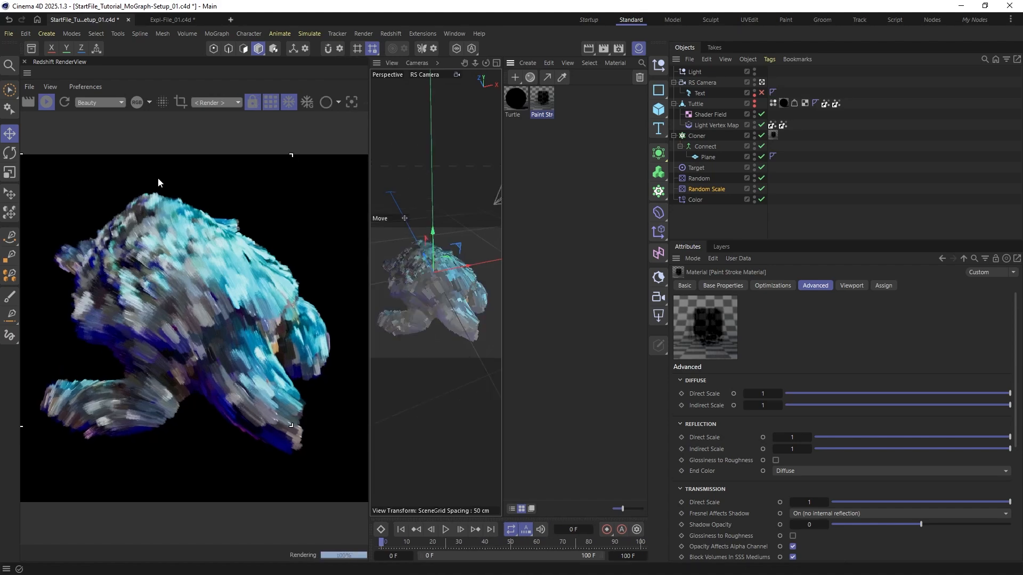
click(44, 103)
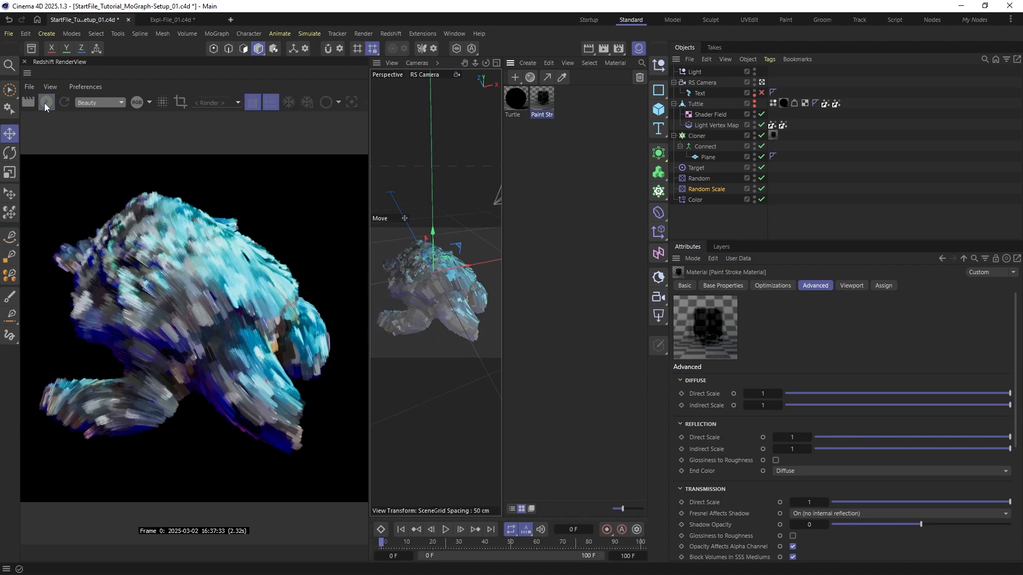
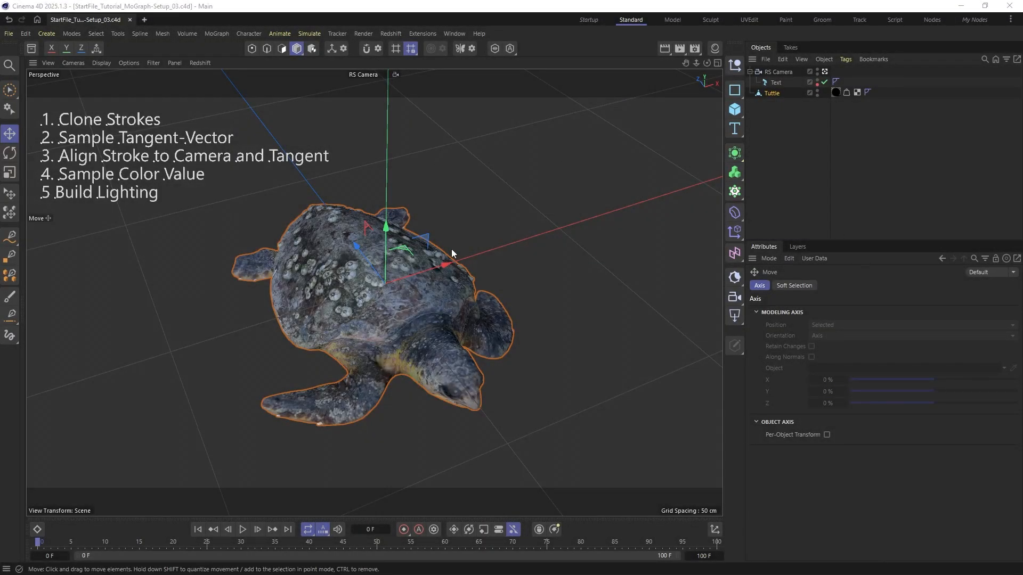
Activate the Sketch spline tool and enable snapping to polygons only, with point snapping off
alt+drag(410, 309, 393, 243)
mouse_move(340, 302)
alt+mouse_down()
mouse_move(398, 258)
mouse_move(330, 333)
mouse_move(368, 289)
mouse_move(345, 314)
alt+mouse_up()
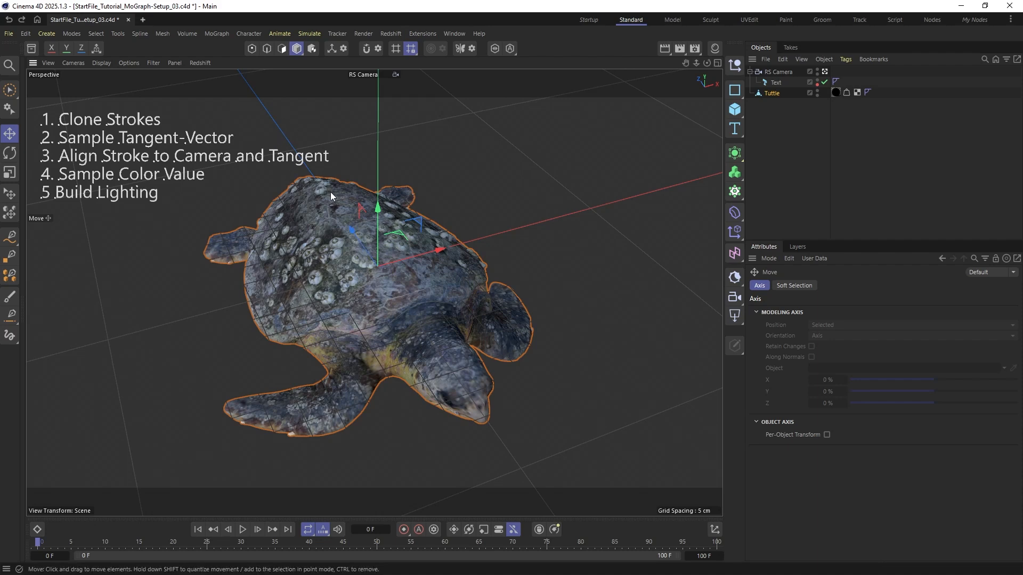
click(11, 237)
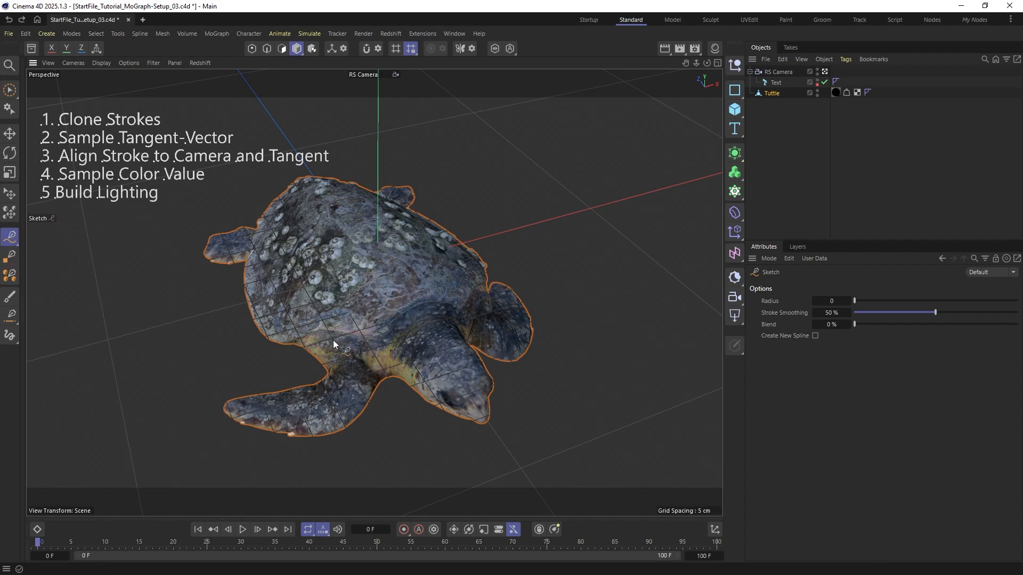
click(365, 50)
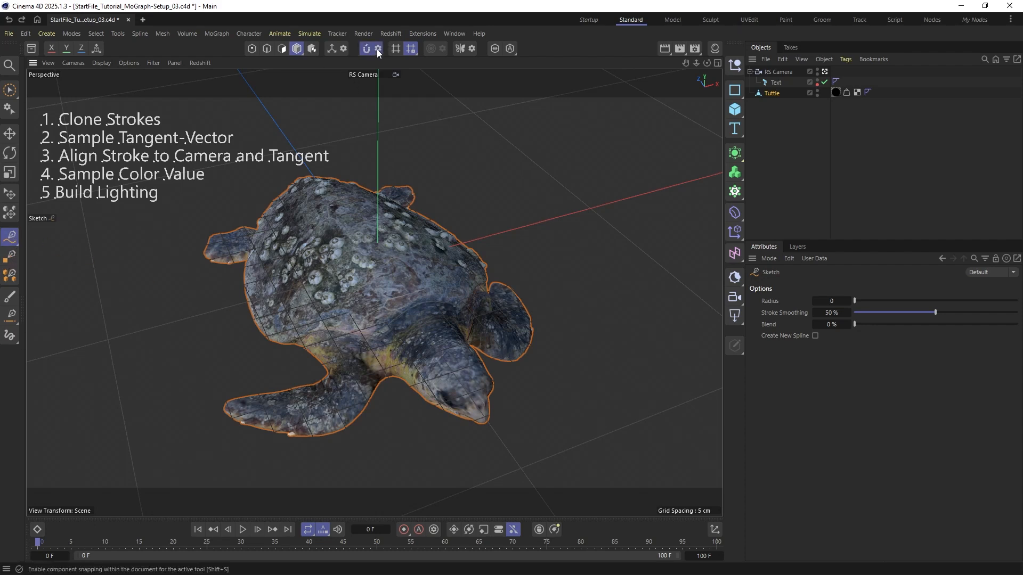
click(378, 48)
drag(381, 80, 385, 105)
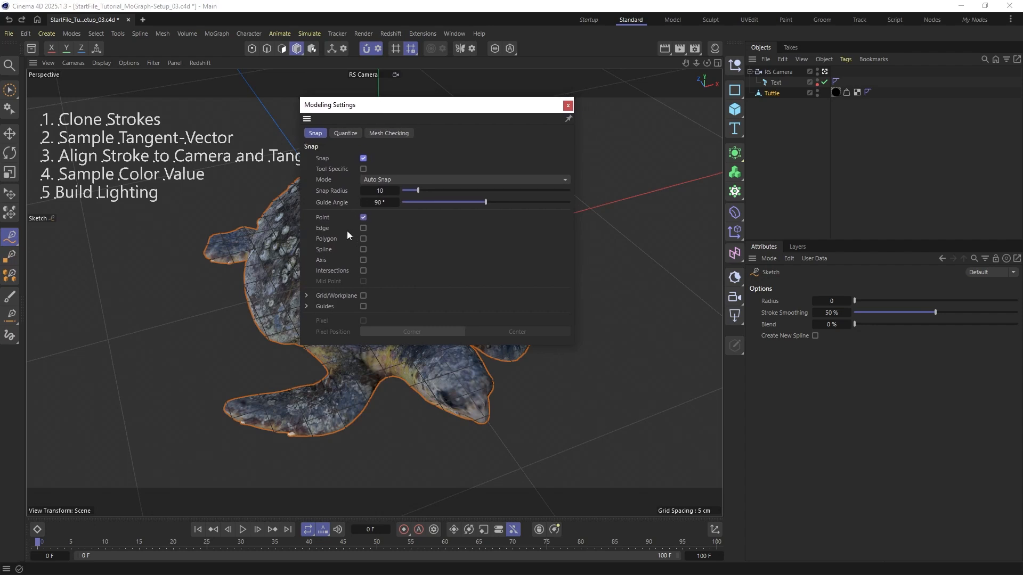
click(364, 217)
click(363, 239)
drag(436, 106, 685, 139)
click(815, 139)
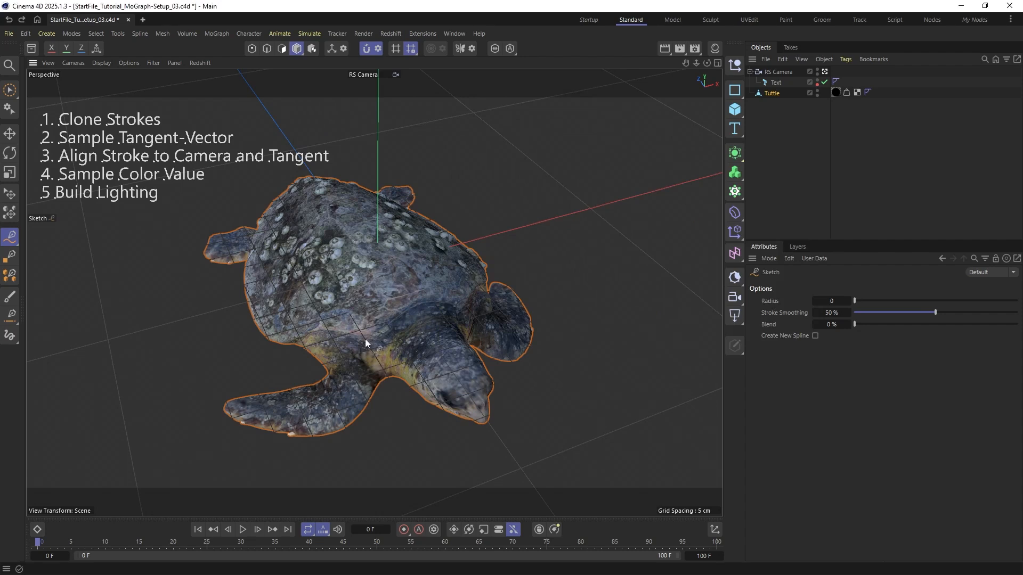
Sketch freehand guide splines across the turtle's flippers, head and shell, following the desired stroke directions
mouse_move(357, 360)
mouse_down()
mouse_move(311, 413)
mouse_move(254, 409)
mouse_up()
drag(463, 395, 394, 340)
mouse_move(452, 326)
alt+mouse_down()
mouse_move(424, 339)
mouse_move(462, 343)
mouse_move(274, 251)
mouse_move(397, 319)
mouse_move(580, 289)
alt+mouse_up()
drag(642, 278, 687, 309)
mouse_move(687, 309)
alt+mouse_down()
mouse_move(434, 205)
mouse_move(449, 199)
mouse_move(395, 291)
mouse_move(372, 176)
alt+mouse_up()
mouse_move(371, 172)
mouse_down()
mouse_move(374, 485)
mouse_move(338, 303)
mouse_move(330, 343)
mouse_move(359, 326)
mouse_move(311, 263)
mouse_move(353, 262)
mouse_move(332, 239)
mouse_up()
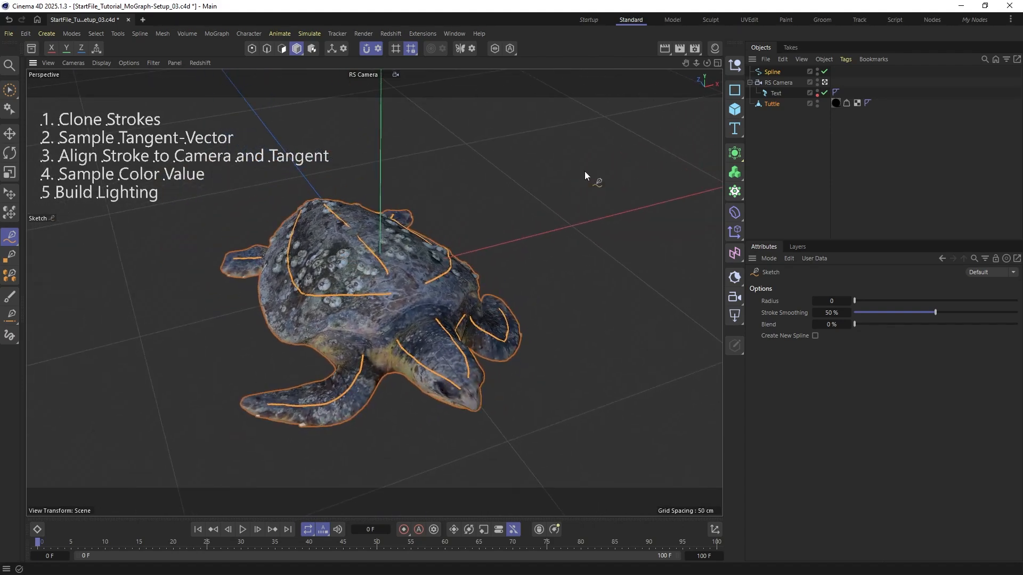
Place the Spline directly above the Tuttle object in the hierarchy, and select one of its points on the shell in Points mode
click(771, 72)
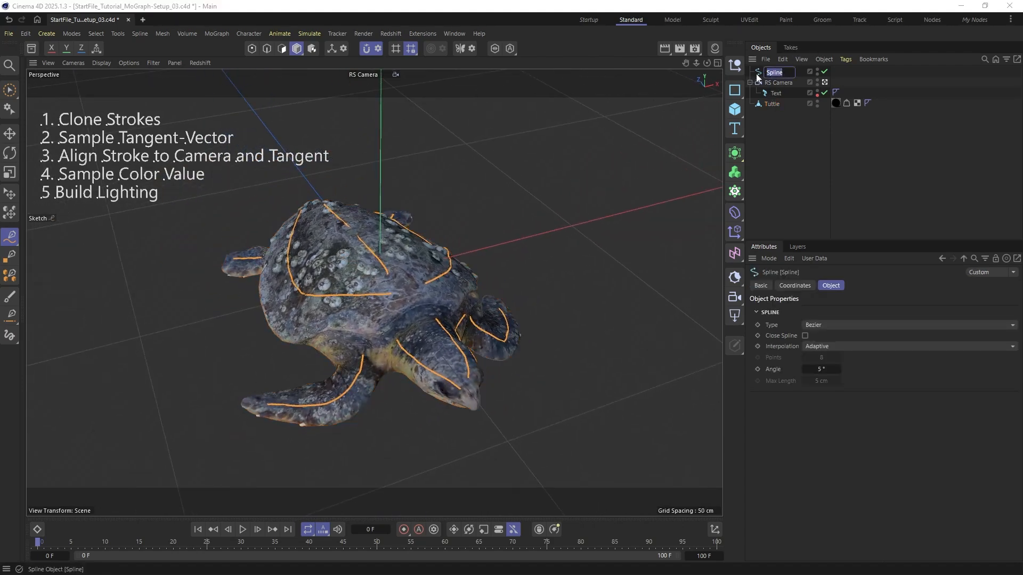
drag(762, 68, 752, 98)
click(252, 48)
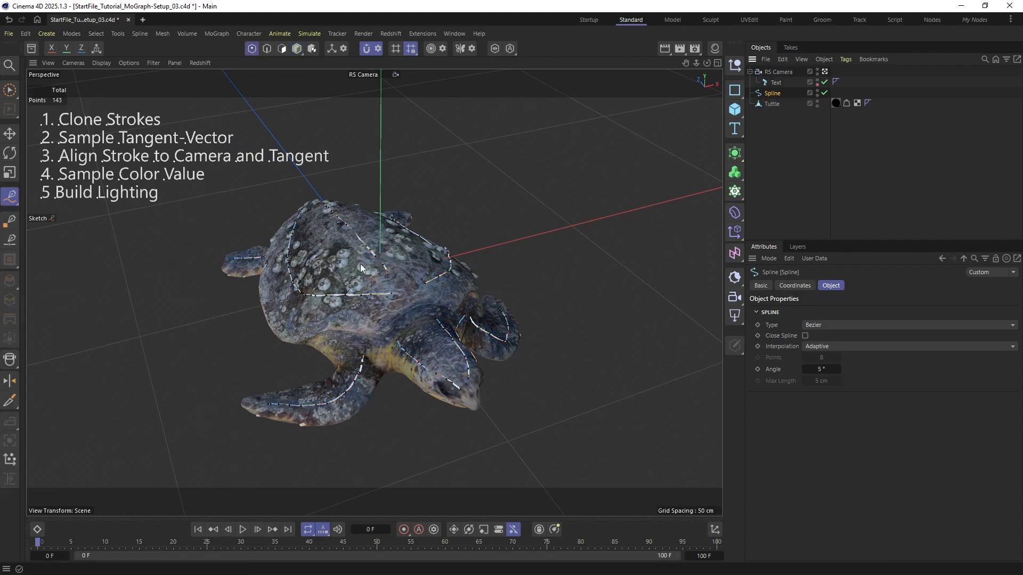
scroll(360, 264, up, 5)
scroll(425, 228, up, 1)
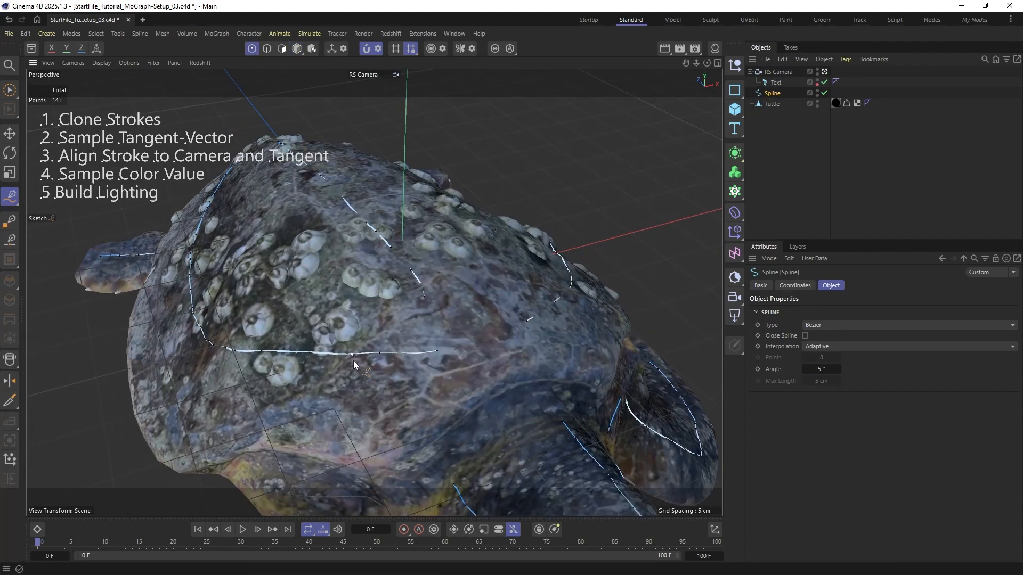
key(e)
click(351, 354)
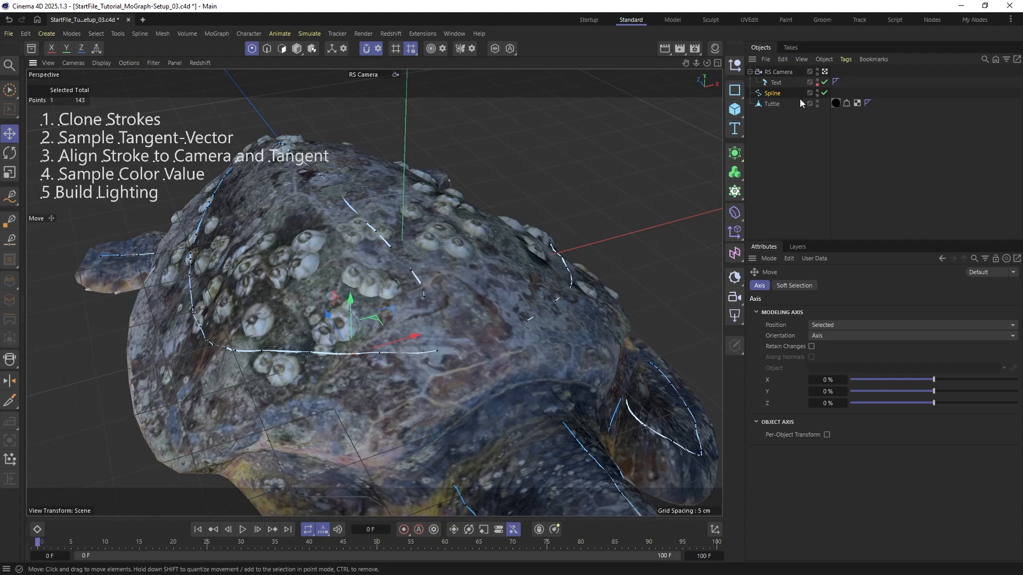
Hide the Tuttle object and examine the sketched spline segments around the selected point
ctrl+click(817, 103)
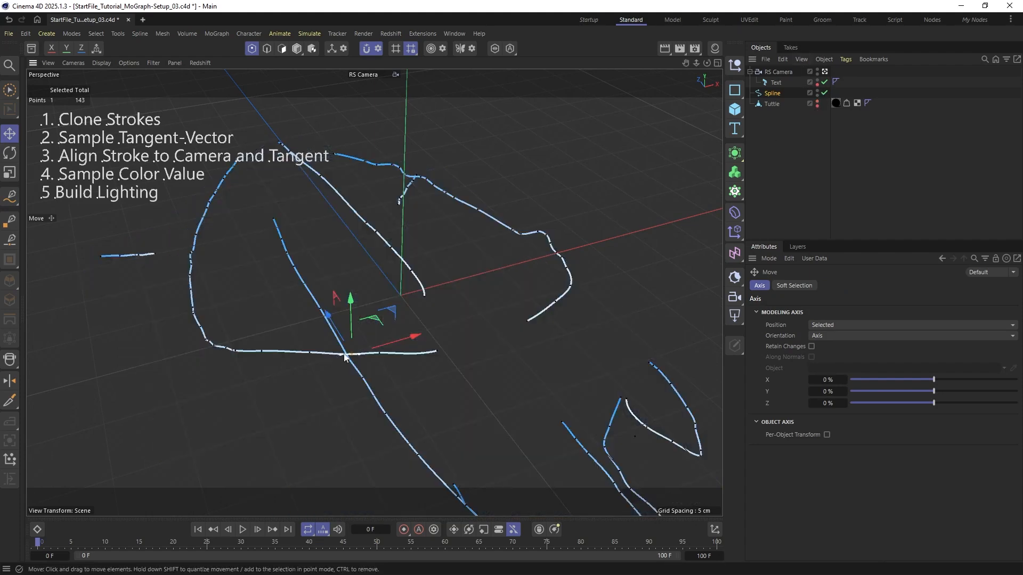
scroll(344, 357, up, 5)
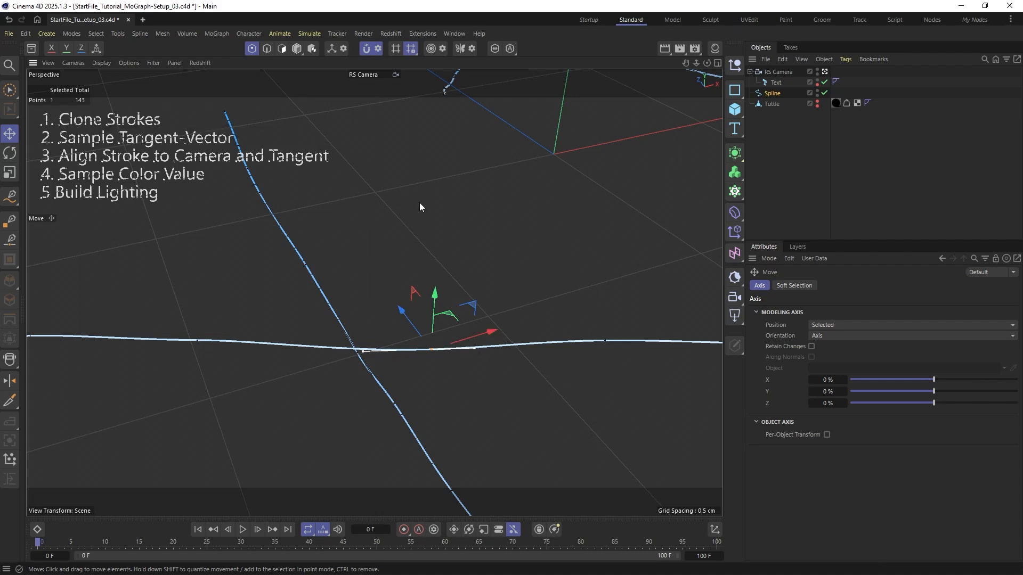
scroll(420, 207, down, 6)
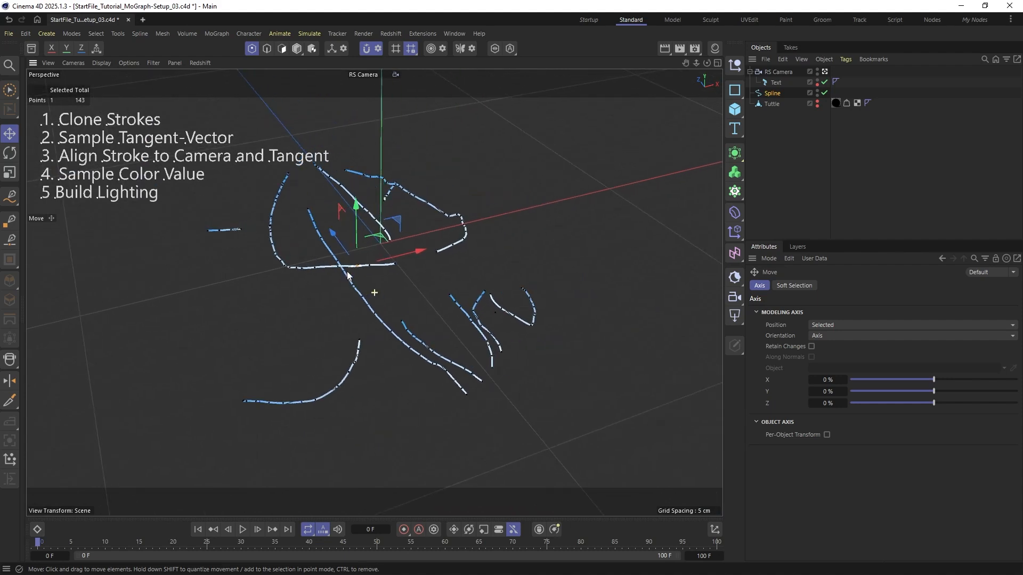
Make the Tuttle model visible in the viewport, check the splines on its surface, and clear the spline selection
click(818, 102)
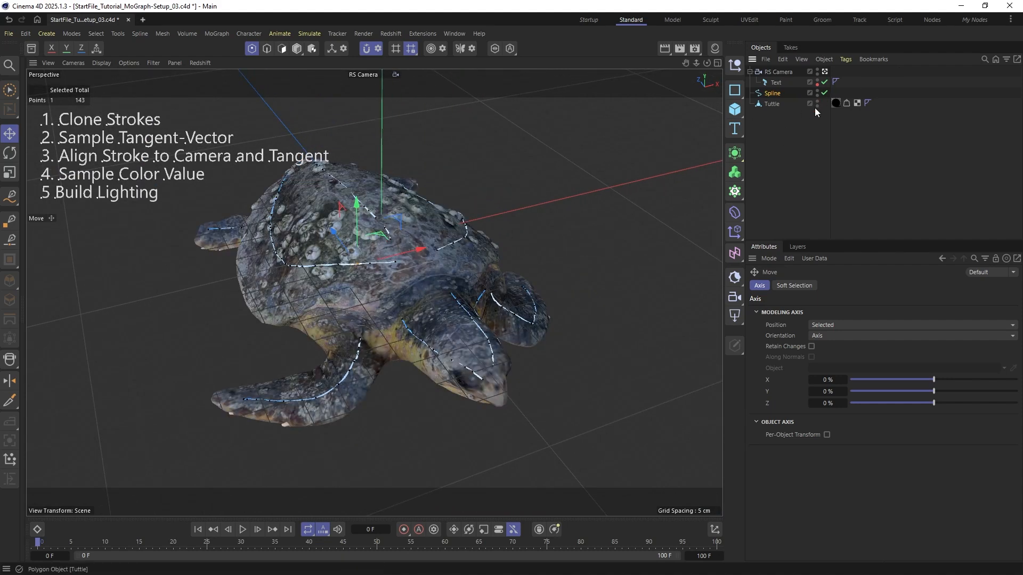
click(759, 95)
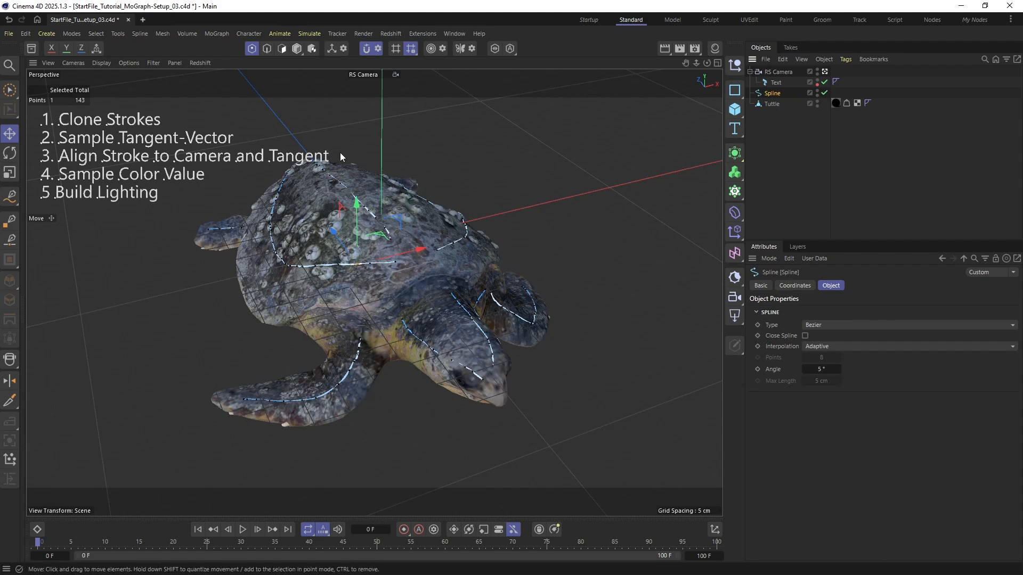
key(e)
alt+drag(356, 219, 375, 238)
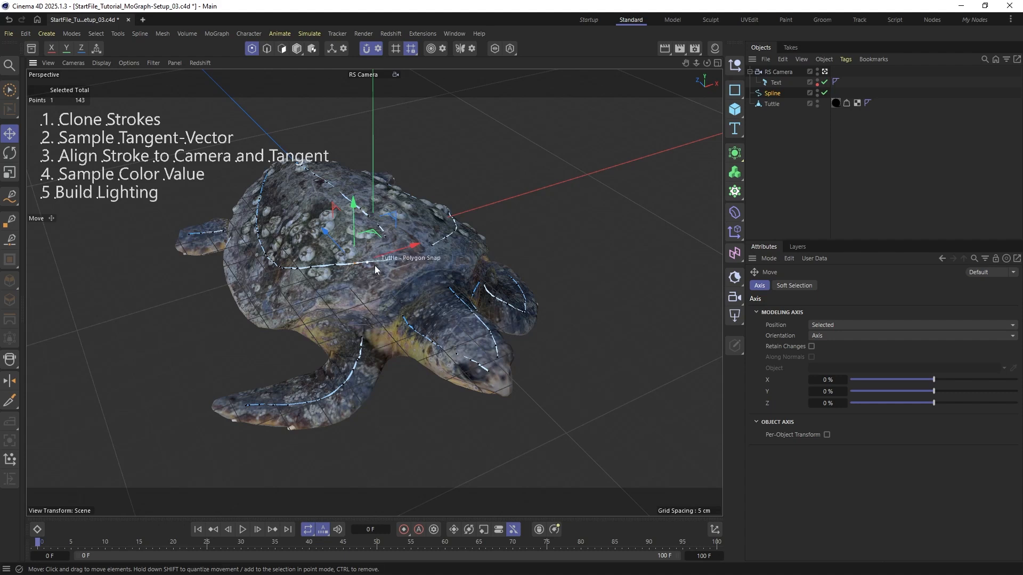
drag(831, 156, 842, 155)
click(790, 144)
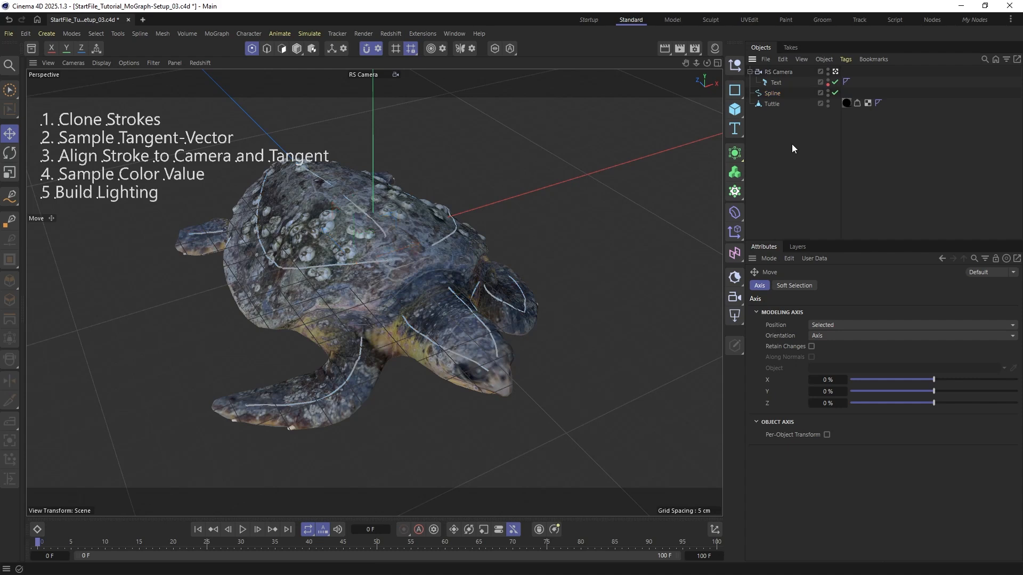
Add an Object Group node generator to the scene and set its instance mode to Multi-Instance
key(shift+c)
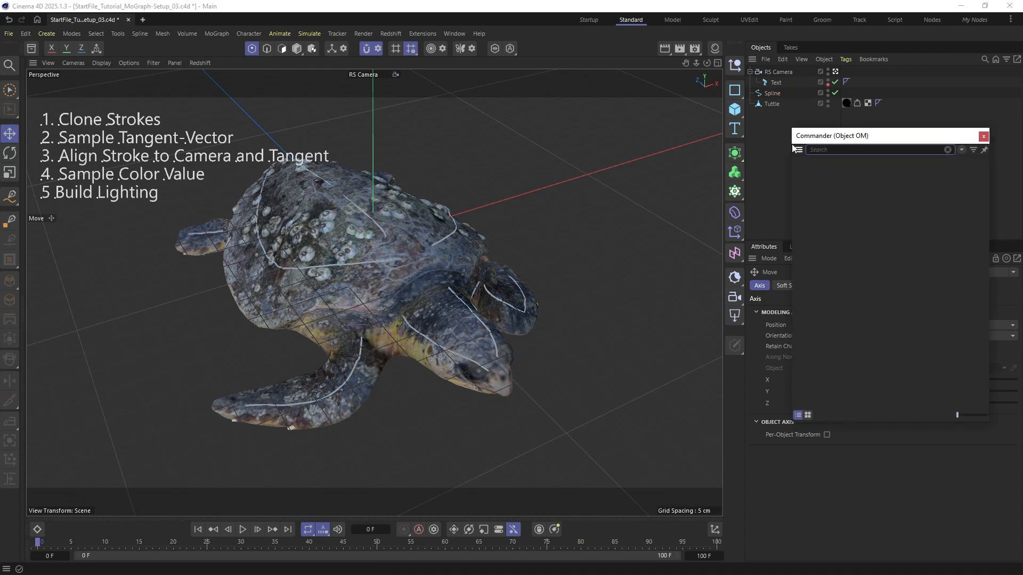
text(grou)
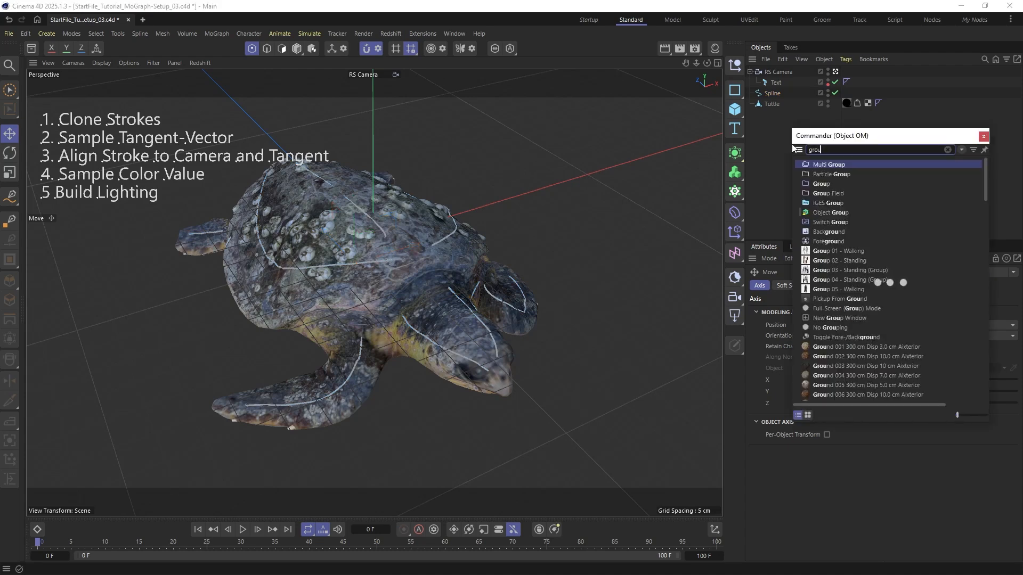
click(808, 213)
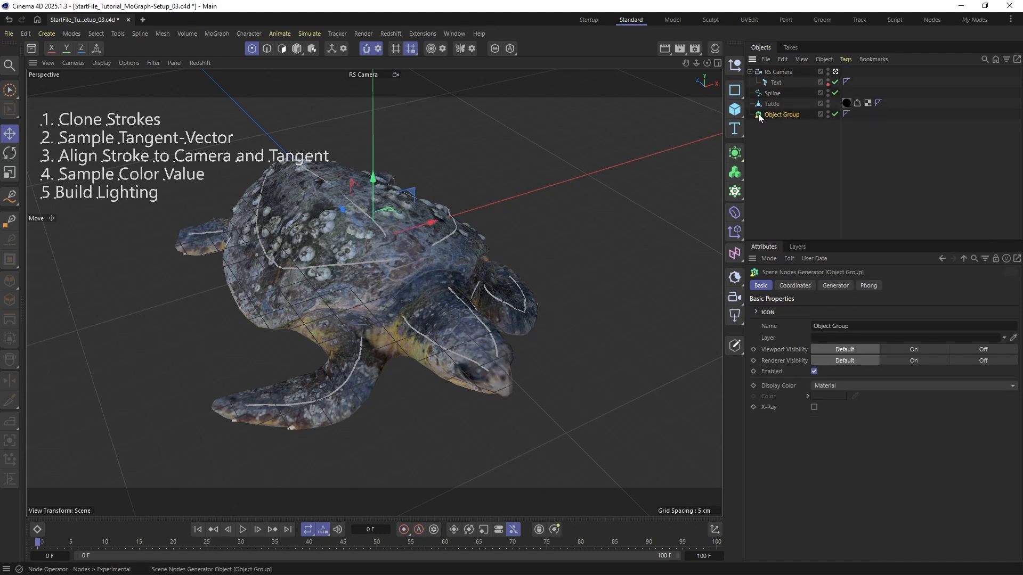
click(828, 286)
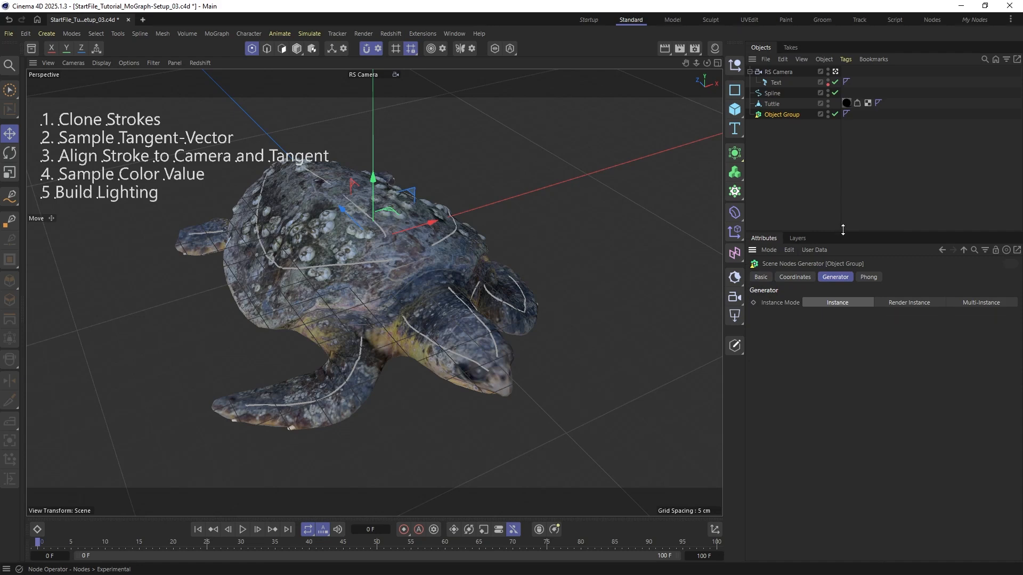
drag(844, 239, 843, 205)
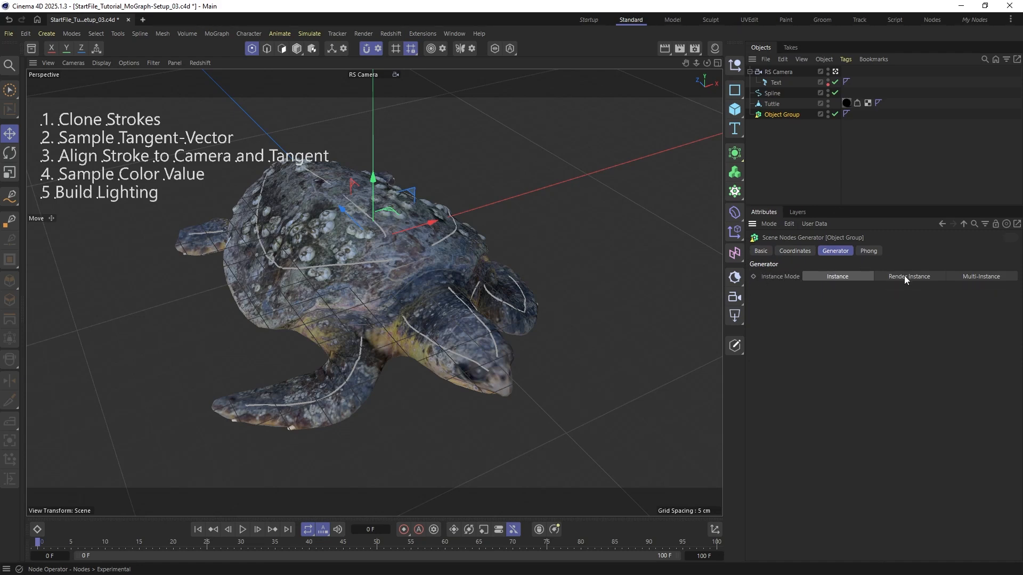
click(975, 277)
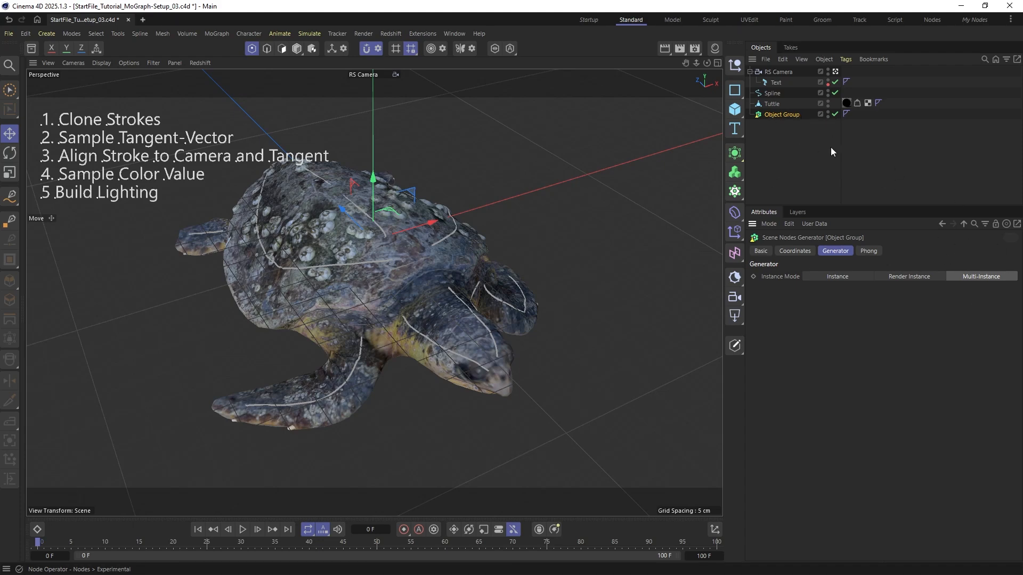
Open the Object Group in the Node Editor, dock the editor beneath the viewport, and hide its attributes pane
double_click(758, 115)
drag(686, 108, 575, 131)
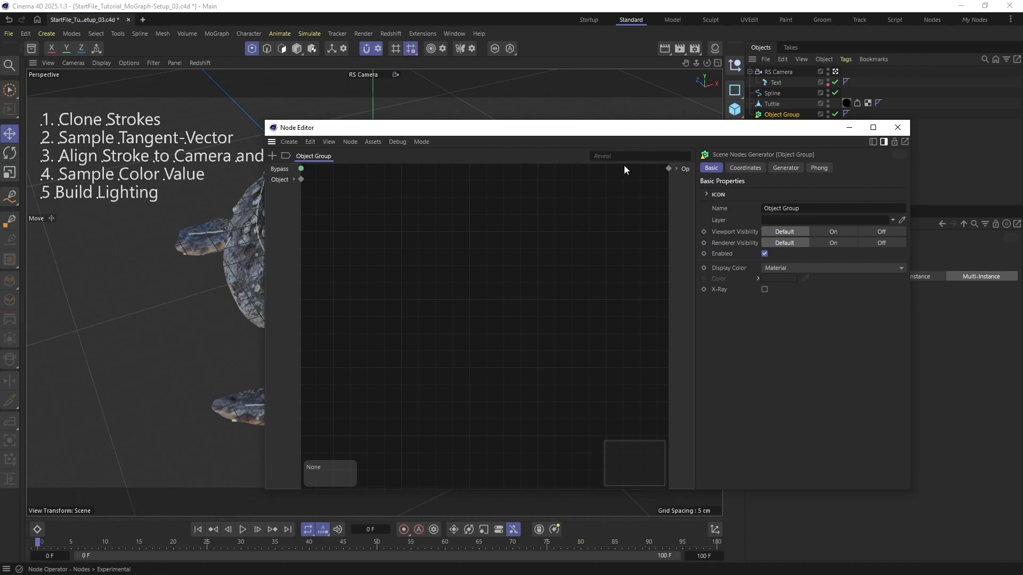
drag(222, 449, 225, 449)
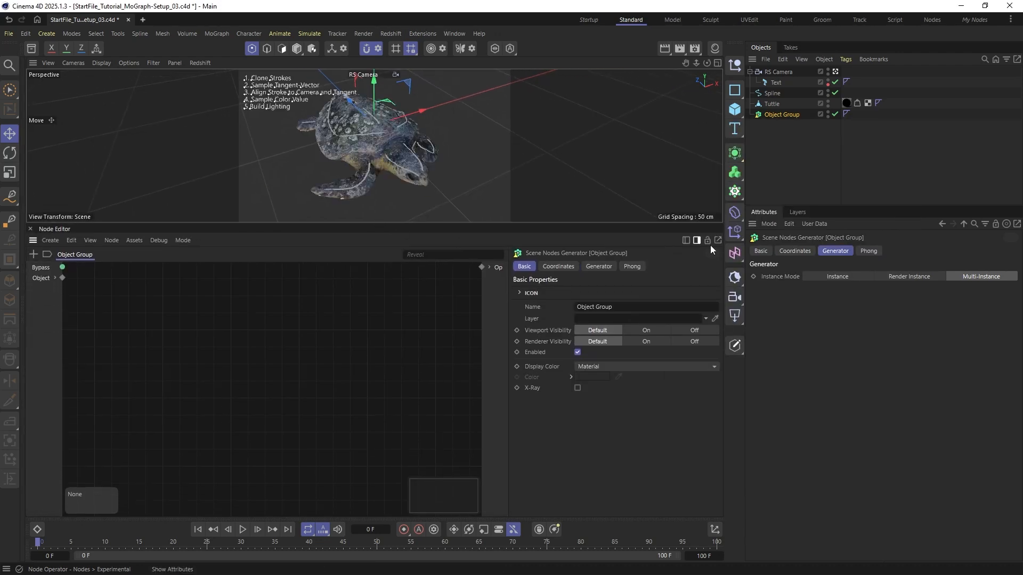
click(697, 241)
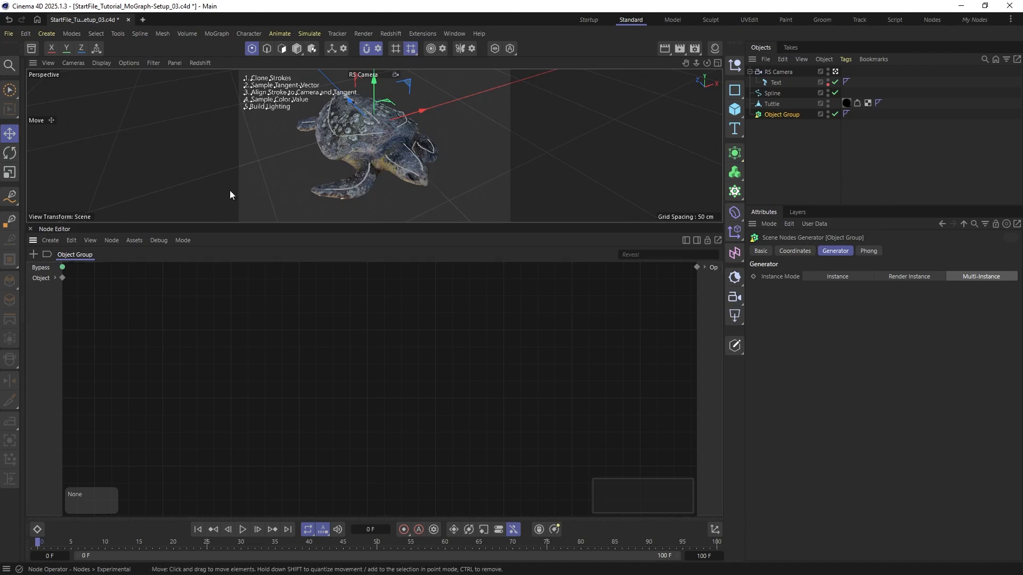
Enlarge the task-list text and shift it down in the camera view, then disable the Text object
click(775, 83)
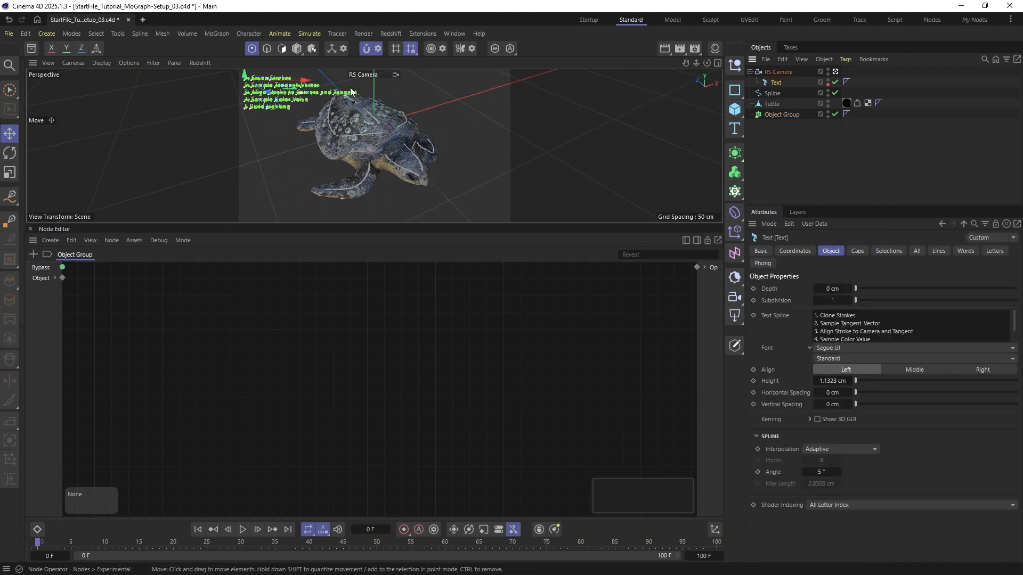
key(t)
drag(245, 119, 405, 74)
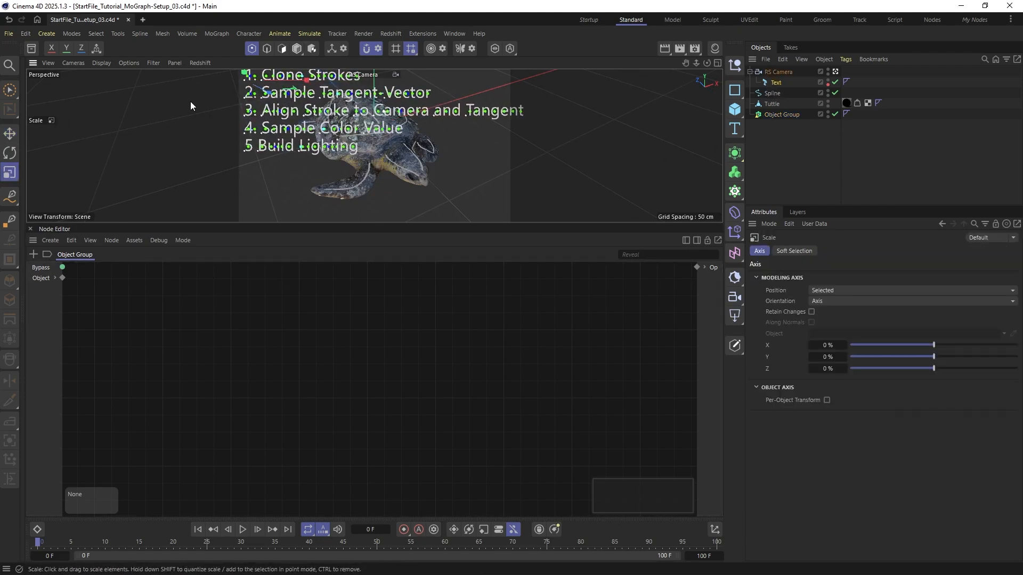
key(e)
drag(245, 80, 244, 103)
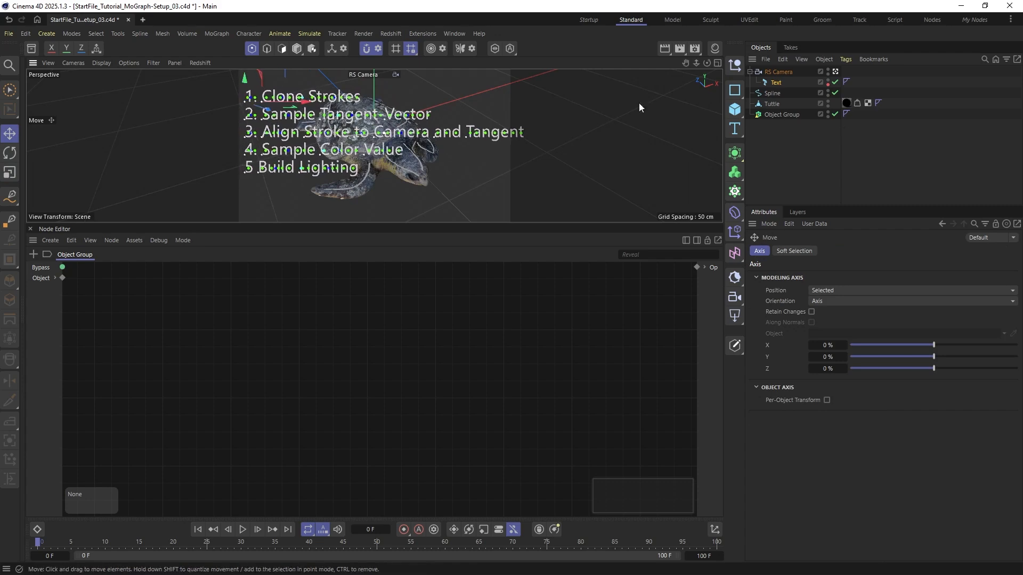
click(788, 146)
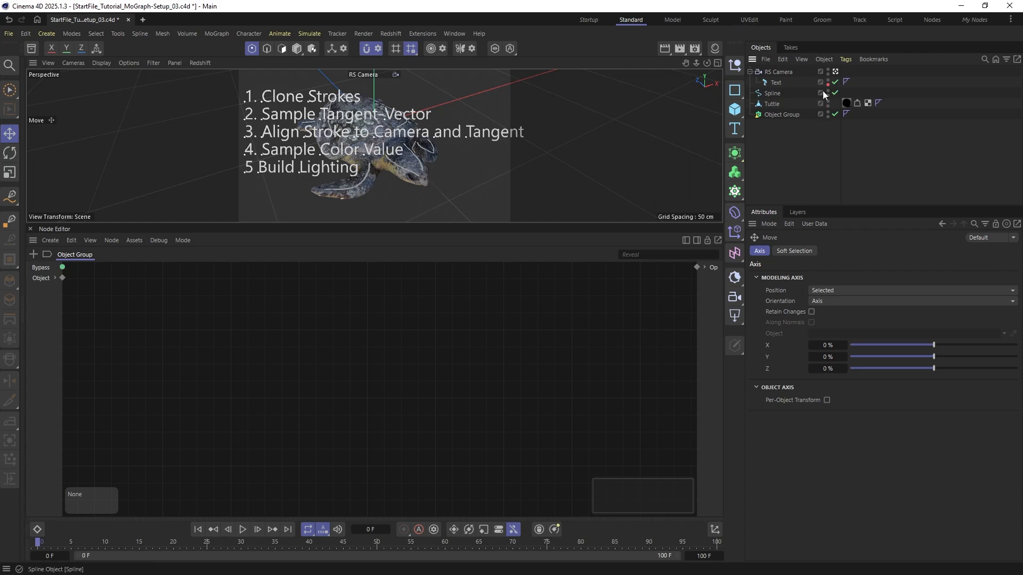
click(834, 82)
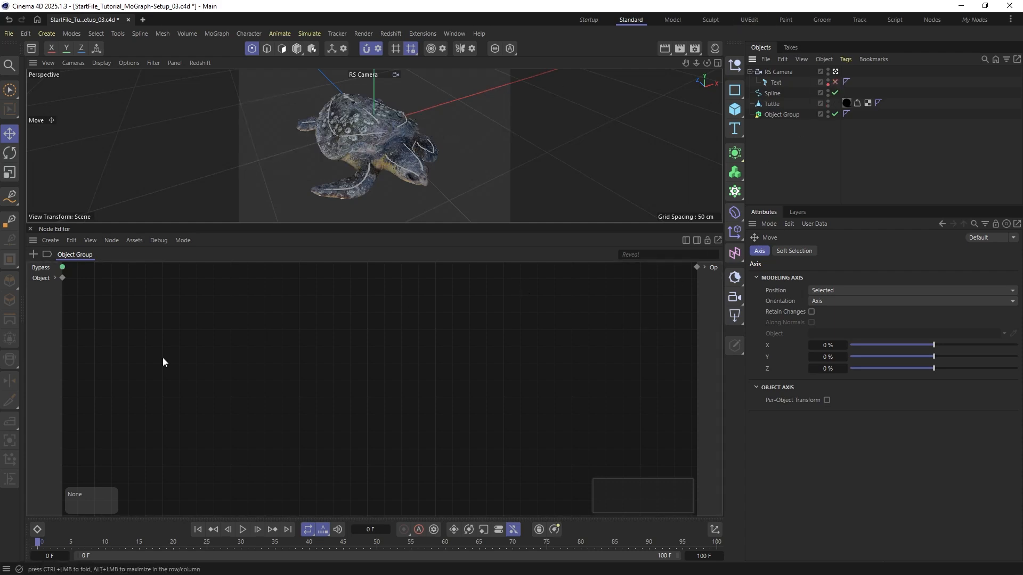
Add an Object - Link input to the Object Group's node graph and rename it Surface Object
right_click(54, 308)
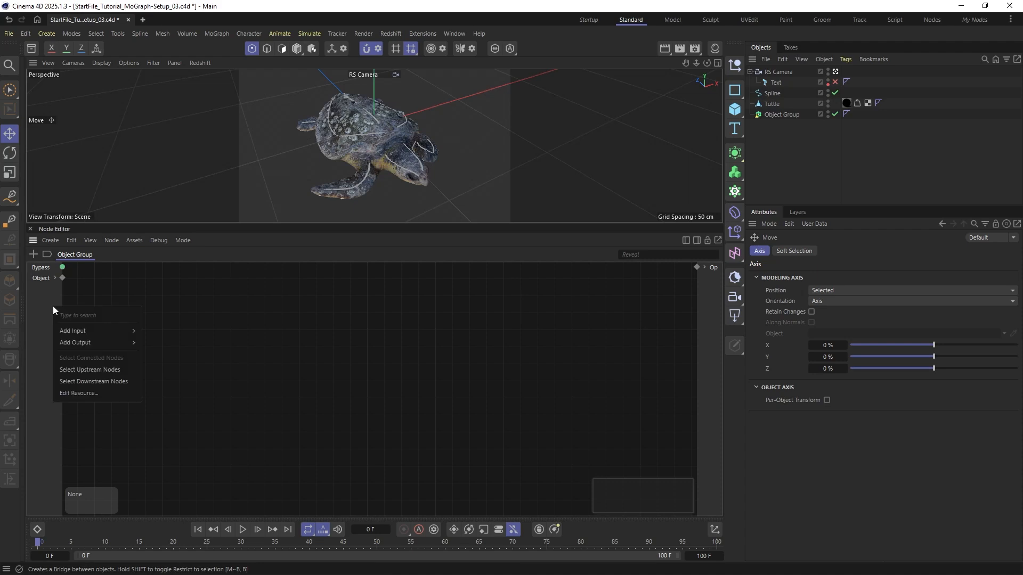
mouse_move(68, 331)
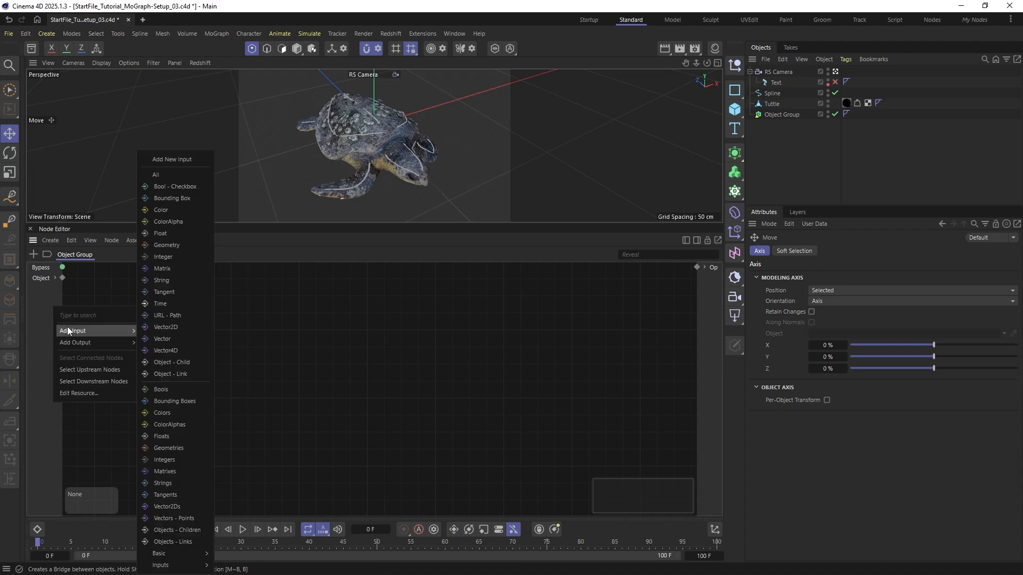
click(174, 375)
double_click(51, 291)
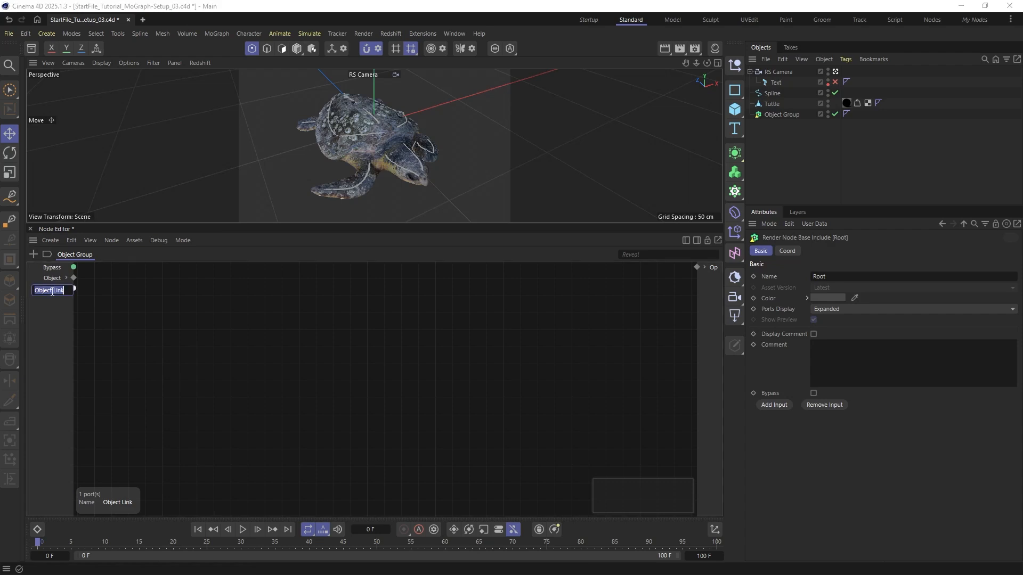
text(S)
text(urface Object)
key(Return)
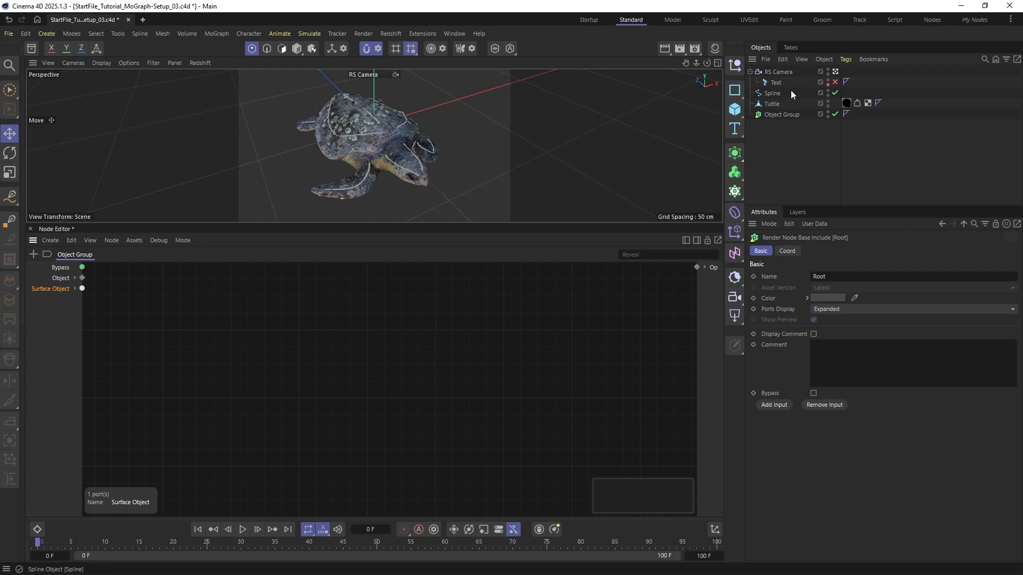
Add a second Object - Link input to the Object Group and rename it Tanget Spline
right_click(52, 325)
mouse_move(82, 349)
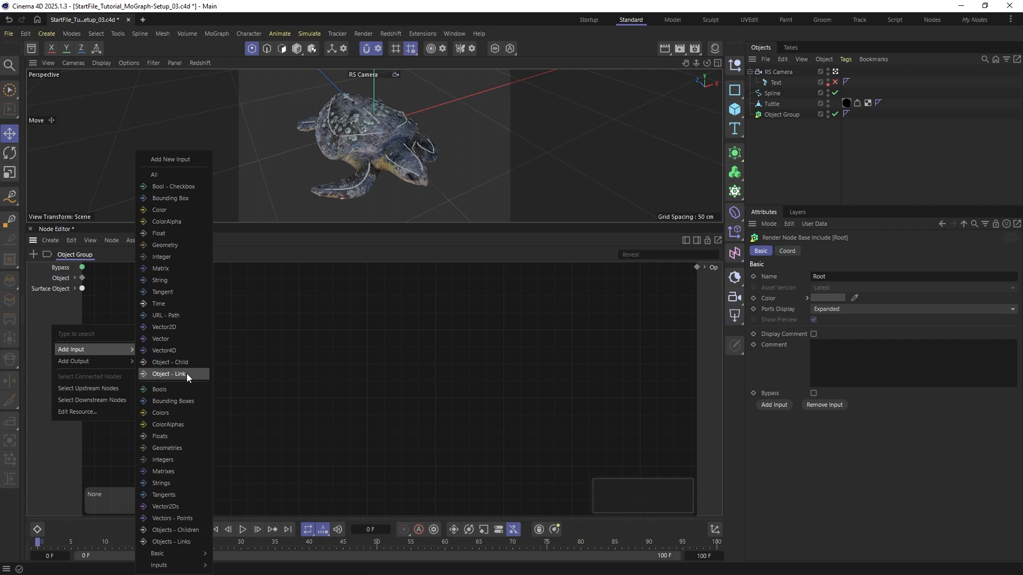
click(170, 374)
double_click(49, 301)
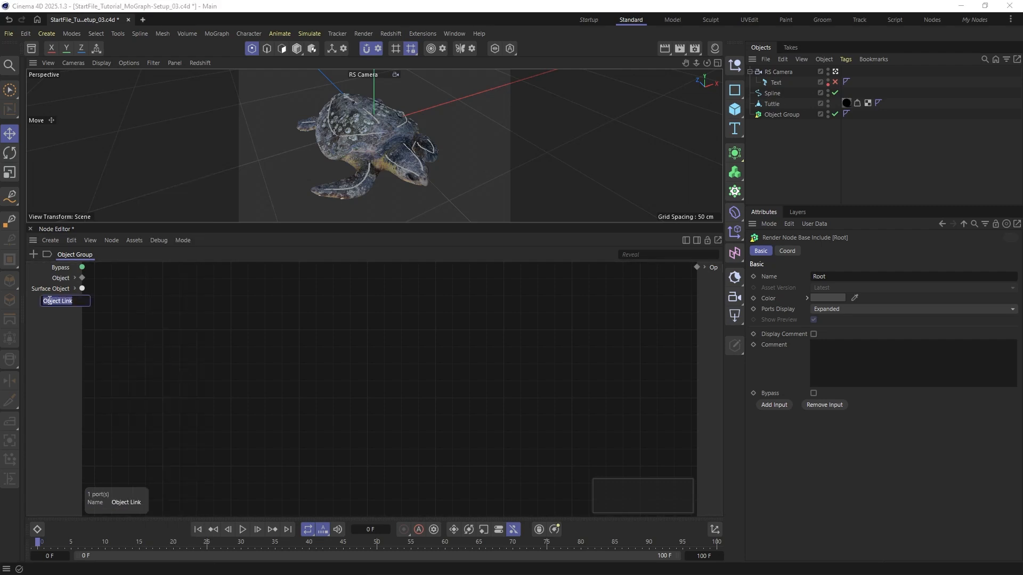
text(target Spline)
click(46, 301)
key(BackSpace)
text(Tanget Spline)
key(Return)
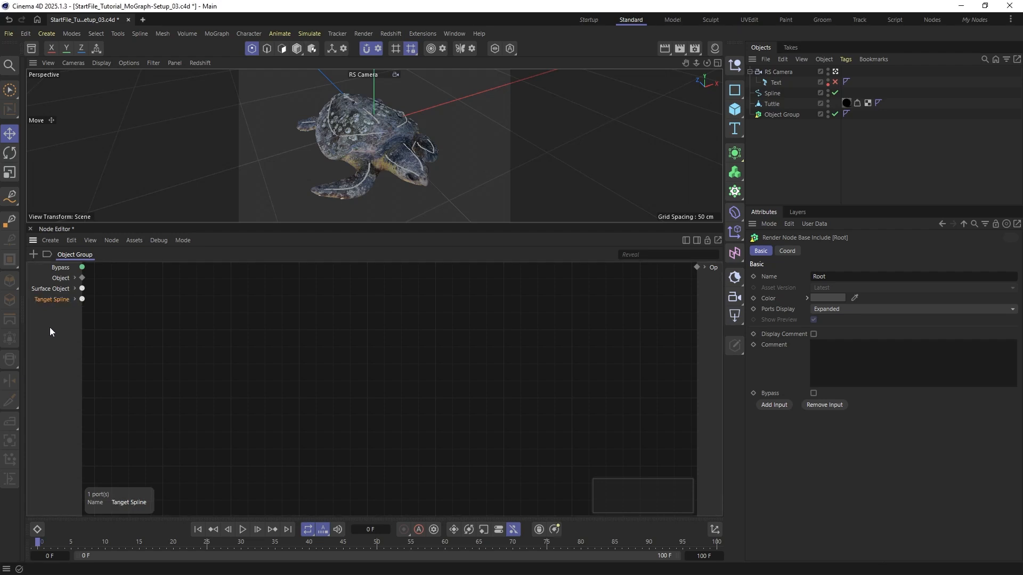
Expand the Surface Object input's ports and select its Geometry port
click(75, 289)
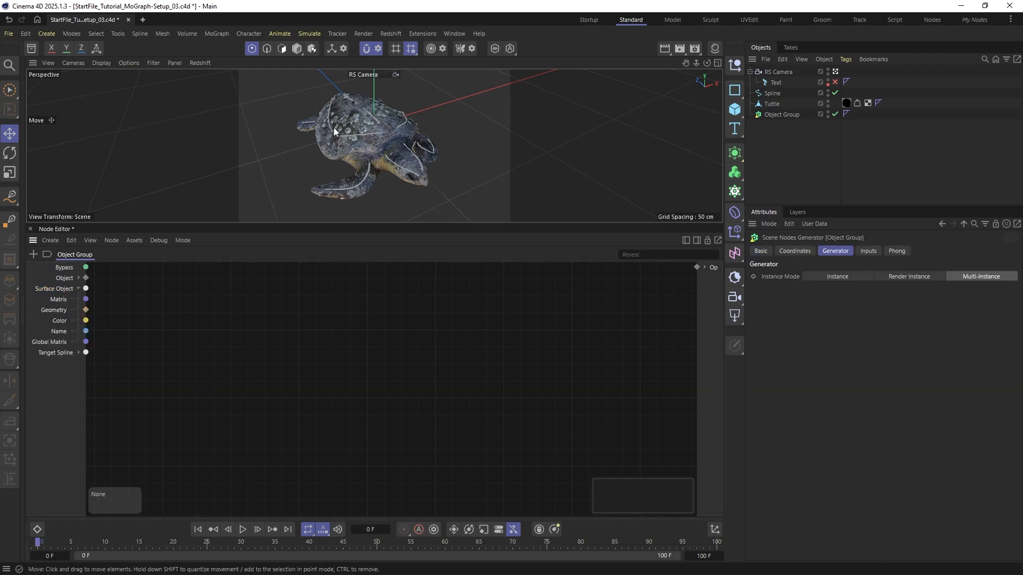
click(58, 312)
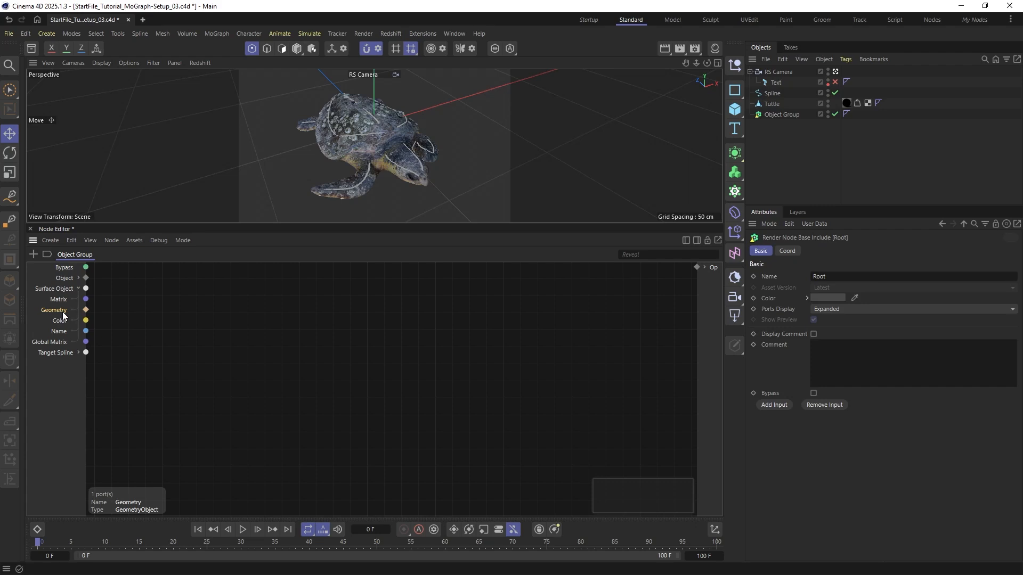
Try moving the Tuttle model away from its splines in model mode, and undo the move
click(784, 105)
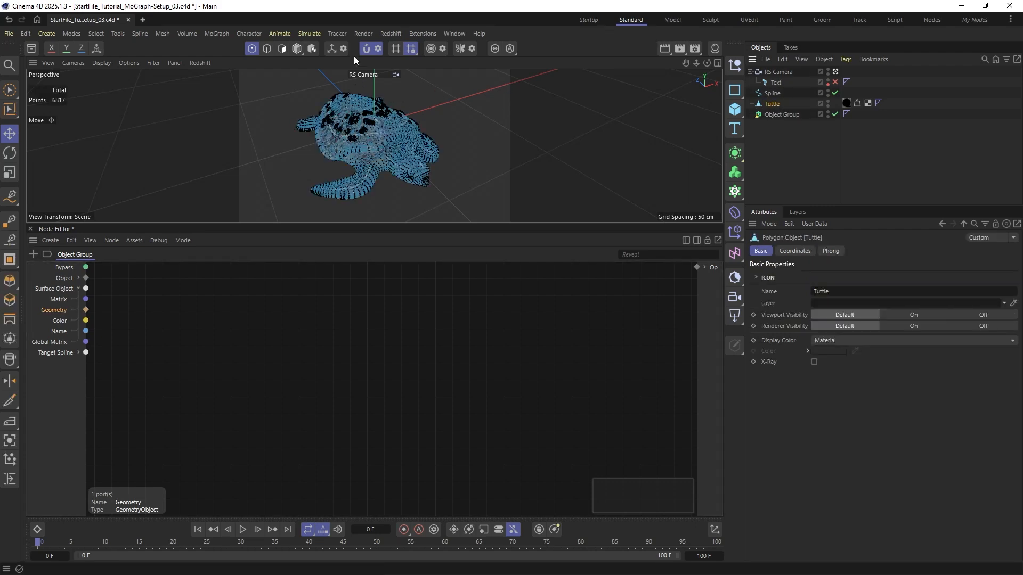
click(297, 48)
drag(364, 122, 444, 107)
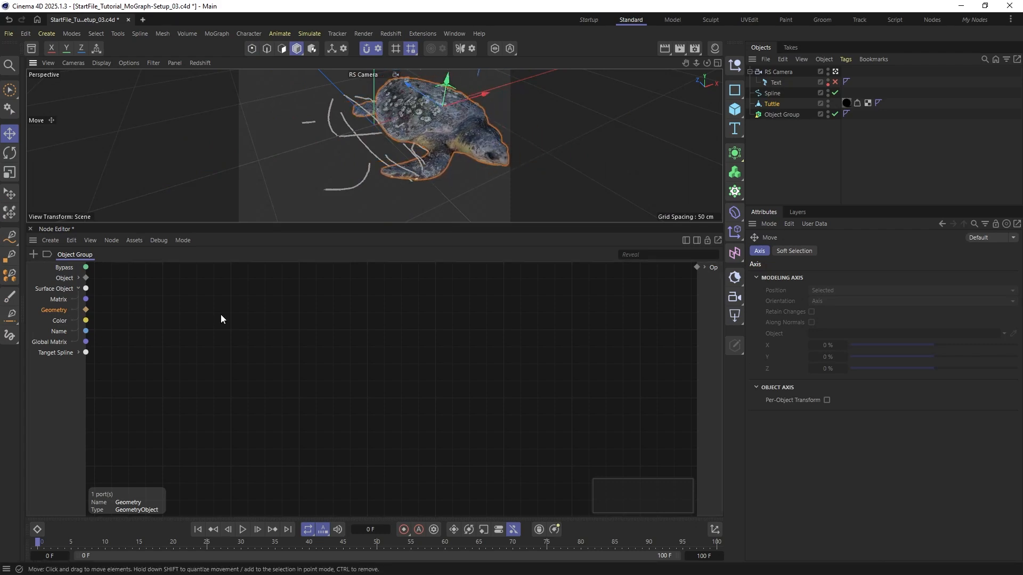
key(ctrl+z)
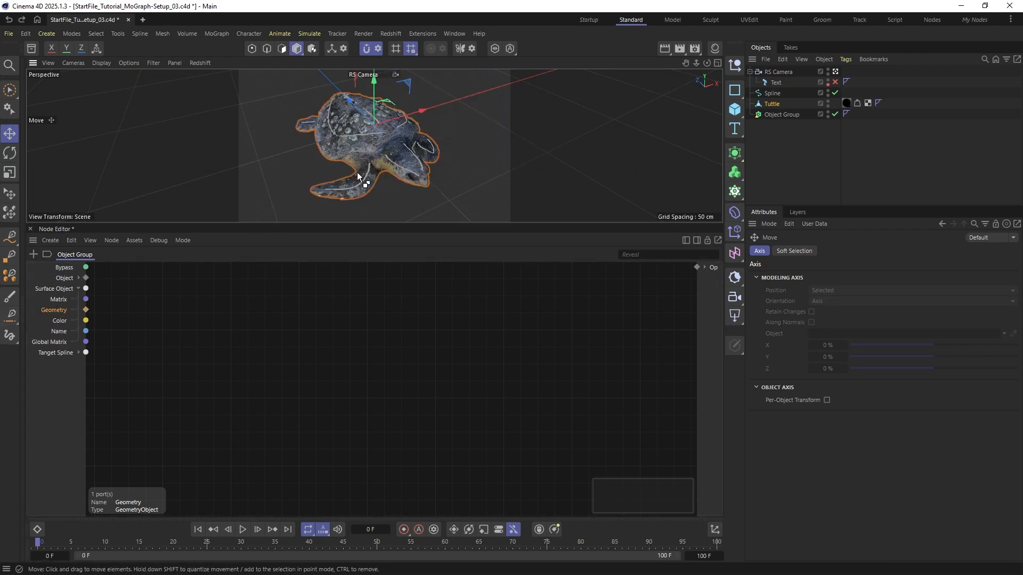
Add a Transform Geometry node and feed it the Surface Object's Geometry and Global Matrix
click(143, 343)
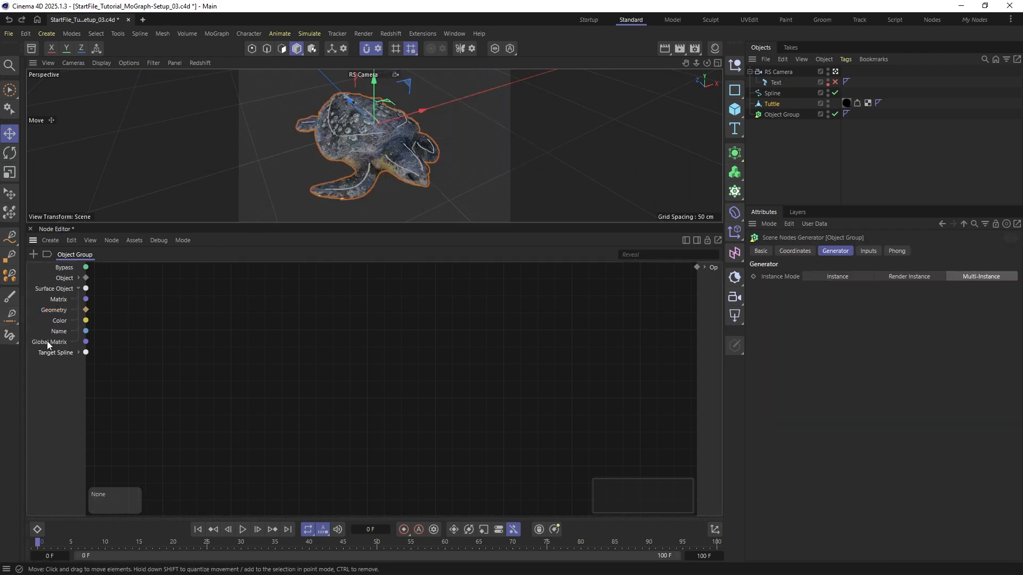
double_click(127, 303)
text(t)
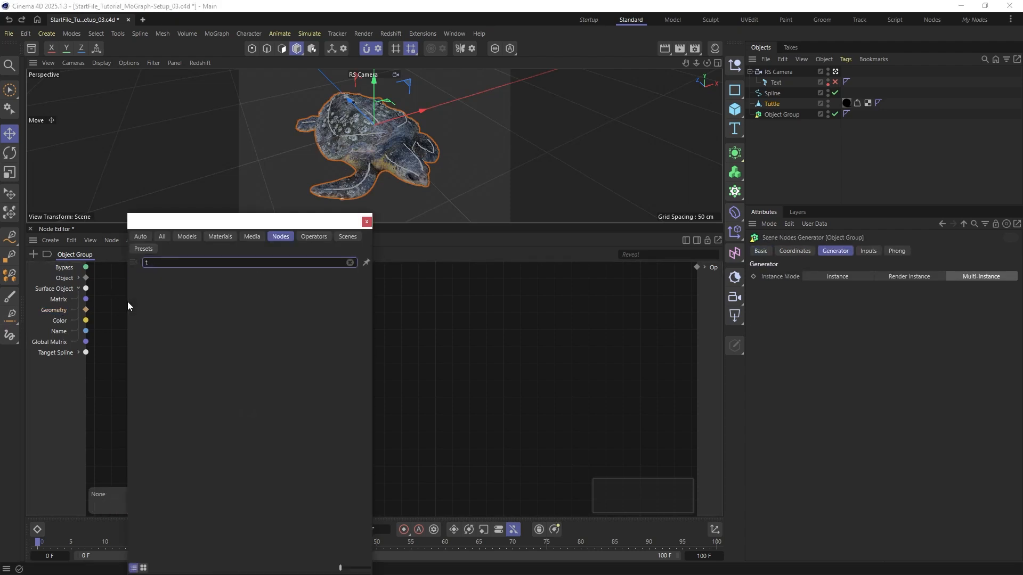
text(rans)
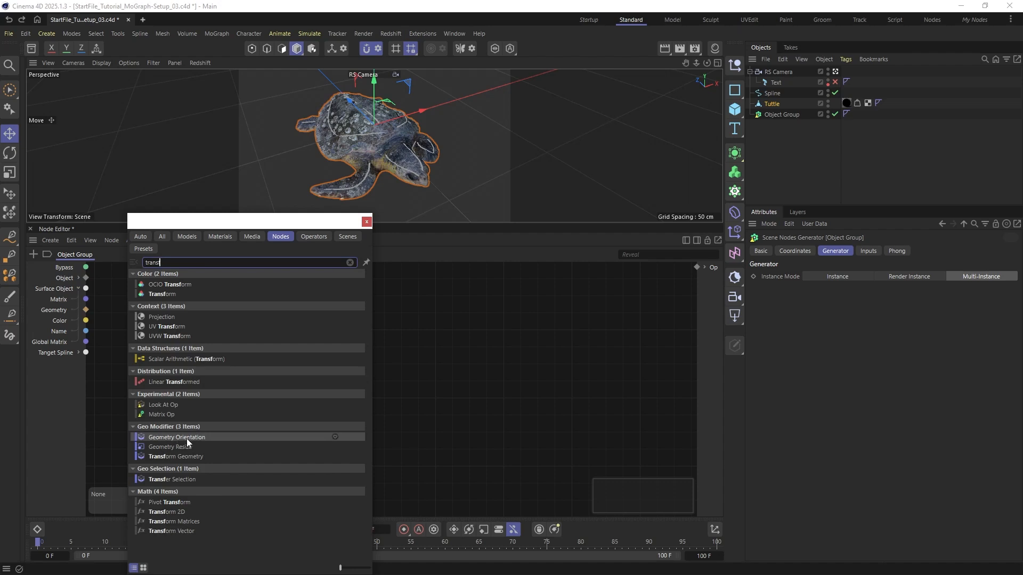
text(f)
click(187, 455)
double_click(186, 456)
drag(112, 305, 113, 326)
Expand the Tanget Spline input and duplicate the Transform Geometry node, feeding the copy the spline's Geometry and Global Matrix
click(78, 353)
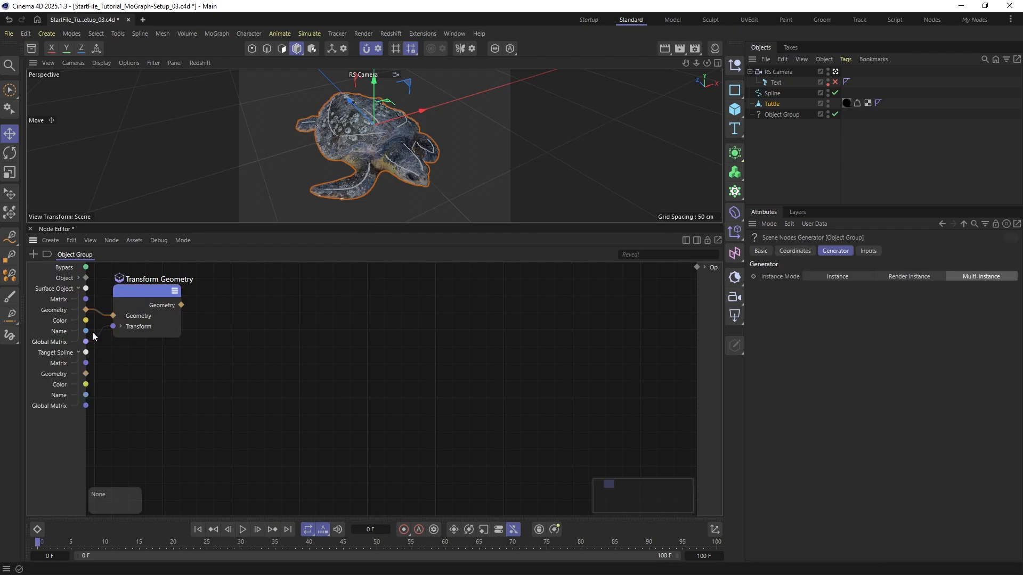
click(133, 292)
ctrl+drag(133, 292, 131, 361)
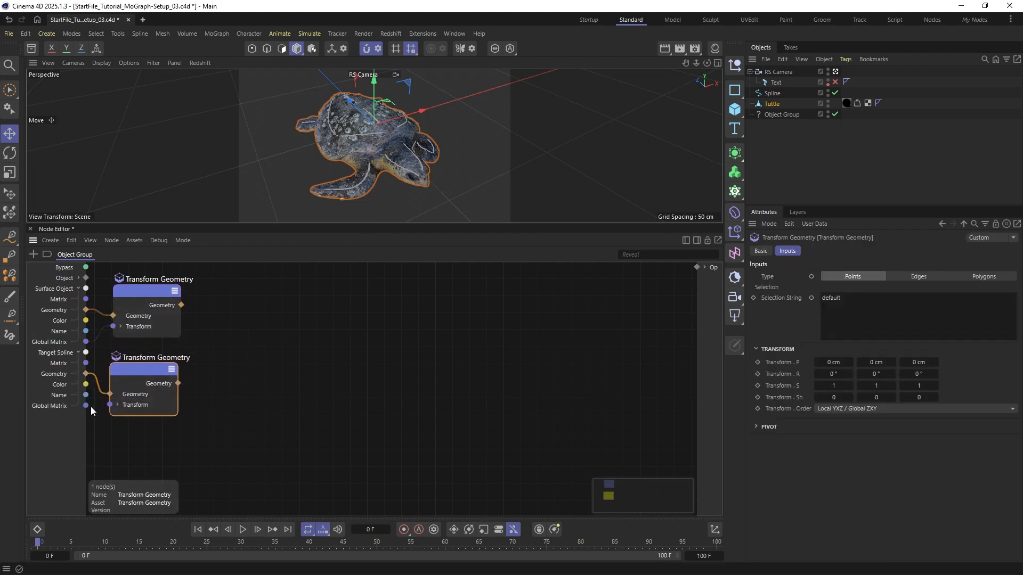
drag(106, 410, 153, 392)
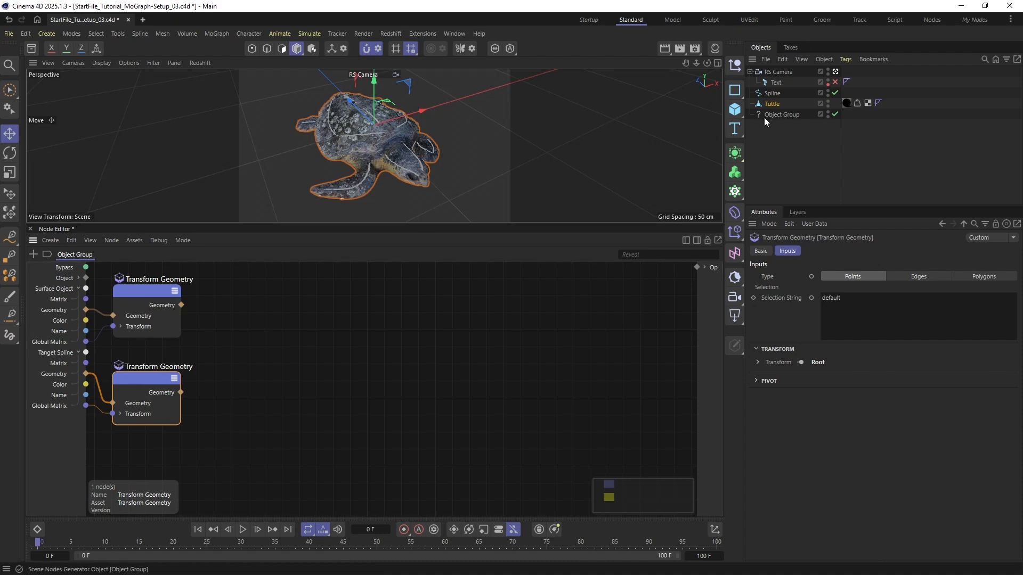
Rename the Object Group as Paint Stroks
click(783, 115)
double_click(783, 115)
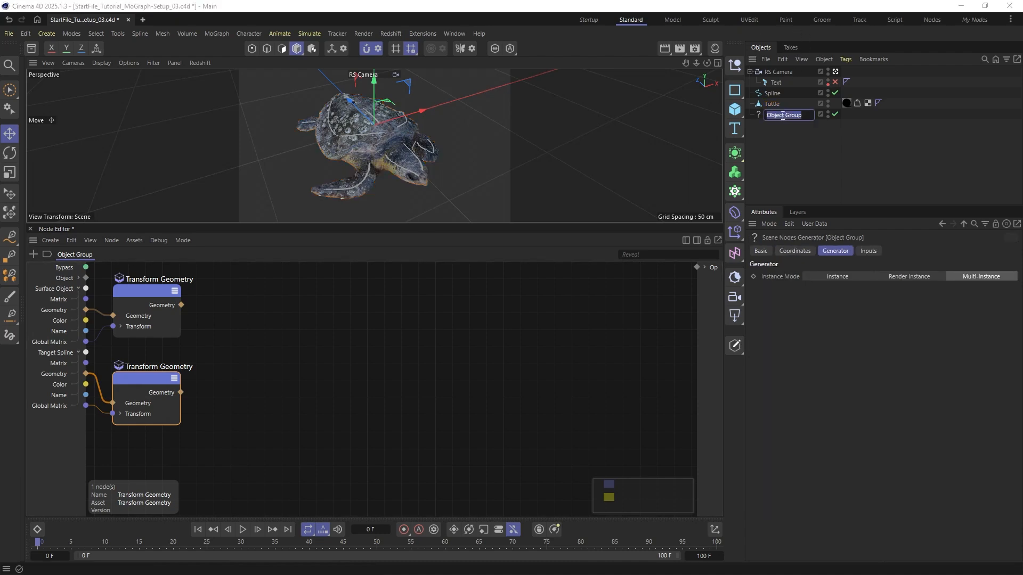
text(Paint)
text( Stro)
text(cks)
key(Left)
key(Left)
key(BackSpace)
click(809, 178)
Assign Tuttle as the Surface Object and Spline as the Tanget Spline in the Paint Stroks inputs
click(783, 115)
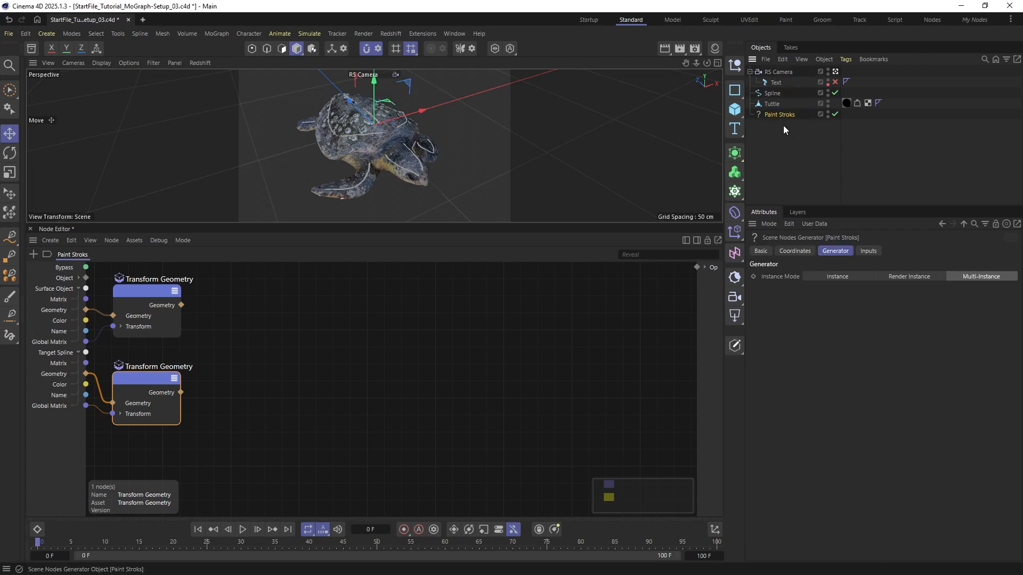
click(868, 251)
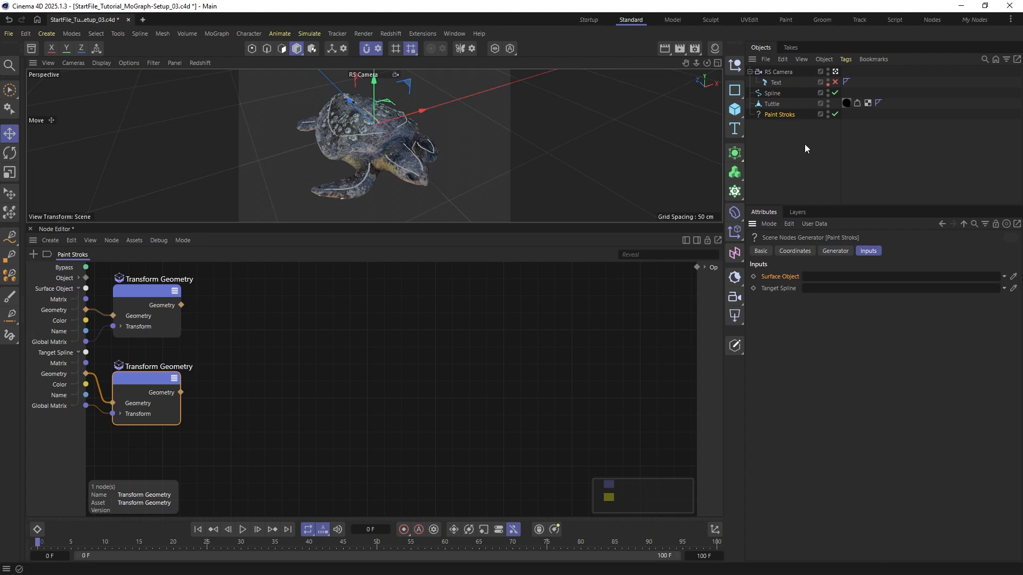
mouse_move(771, 104)
mouse_down()
mouse_move(840, 278)
mouse_move(828, 281)
mouse_up()
mouse_move(771, 93)
mouse_down()
mouse_move(655, 142)
mouse_move(824, 256)
mouse_move(828, 293)
mouse_up()
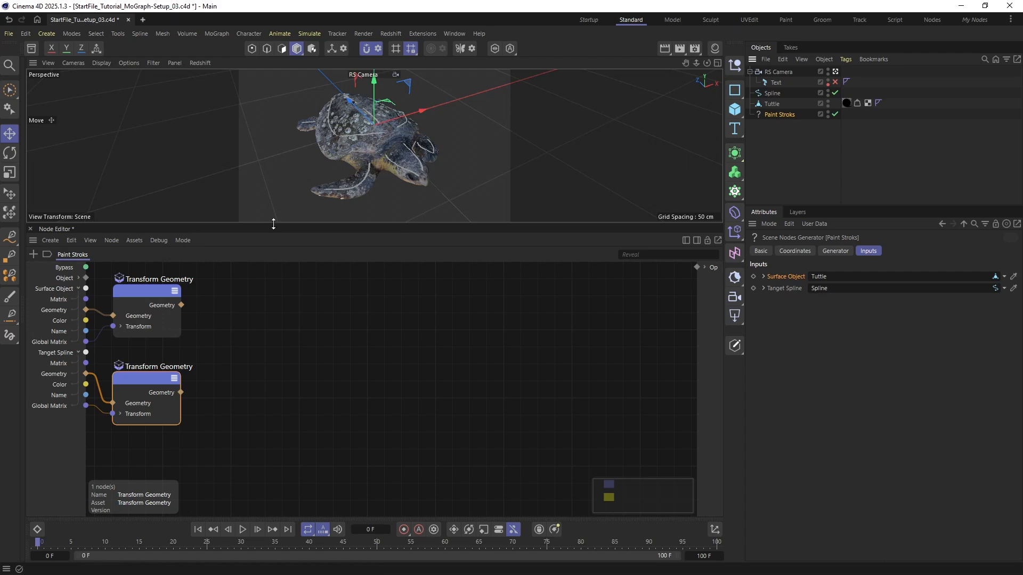
Enlarge the node editor and add a Plane node in the empty area beside the Transform Geometry nodes
drag(273, 223, 274, 213)
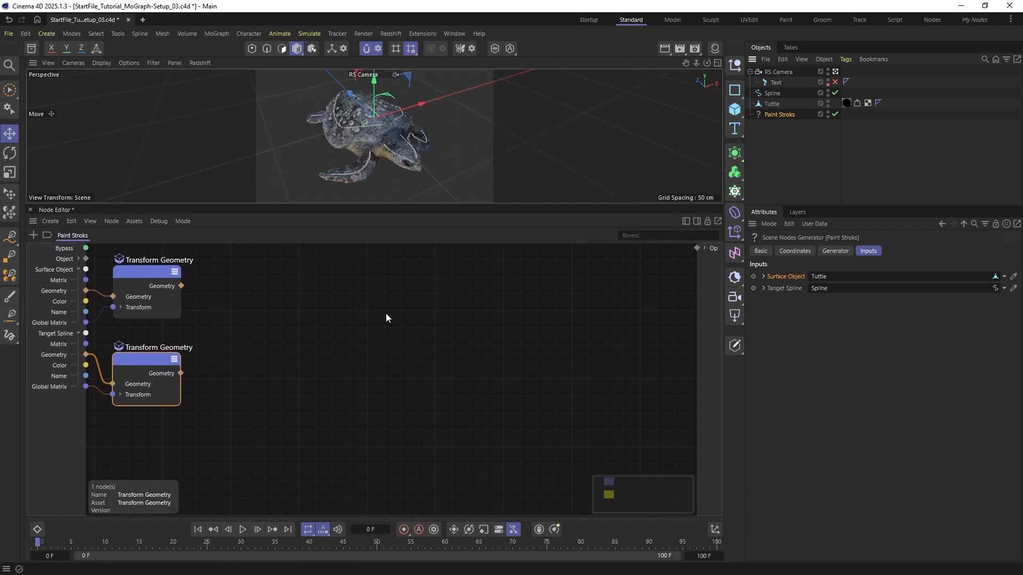
double_click(450, 299)
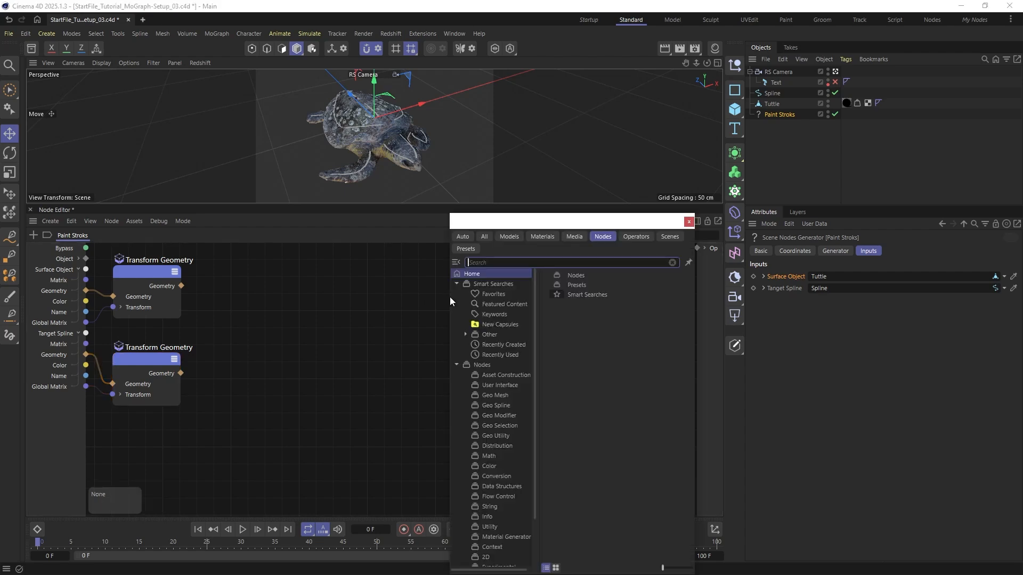
text(plae)
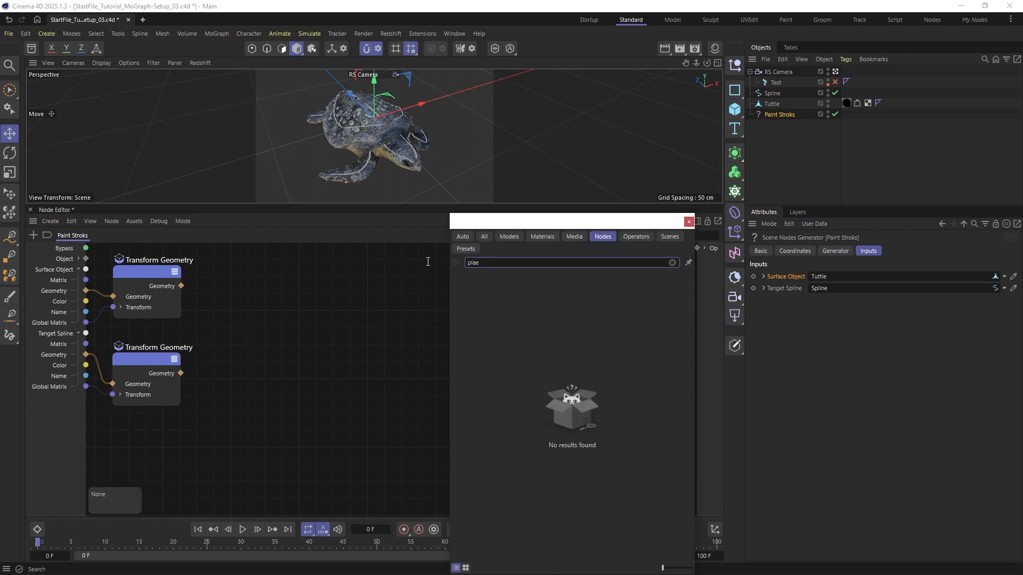
key(BackSpace)
key(BackSpace)
key(BackSpace)
key(BackSpace)
text(plane)
double_click(473, 273)
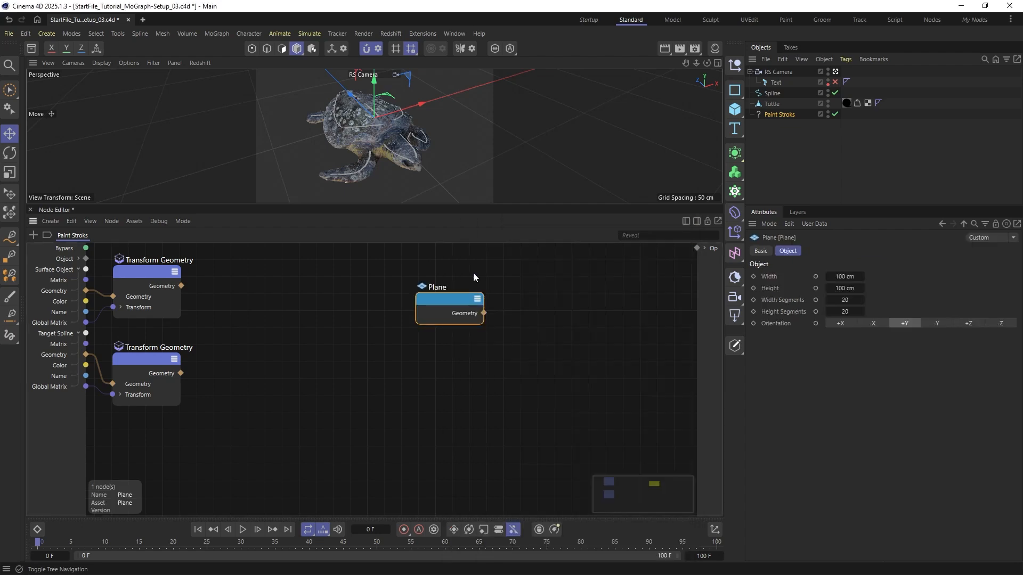
drag(447, 300, 445, 321)
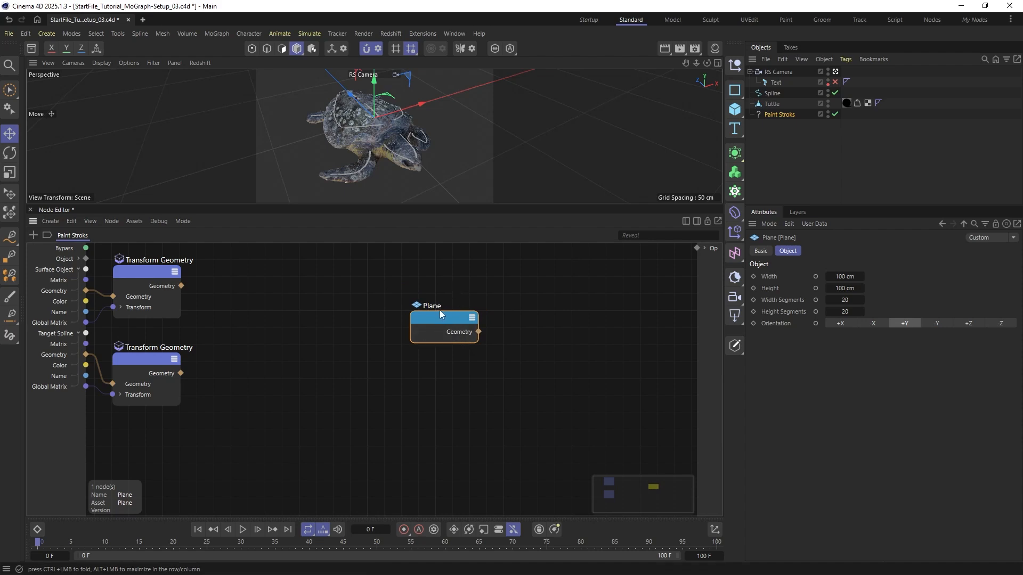
drag(440, 315, 442, 307)
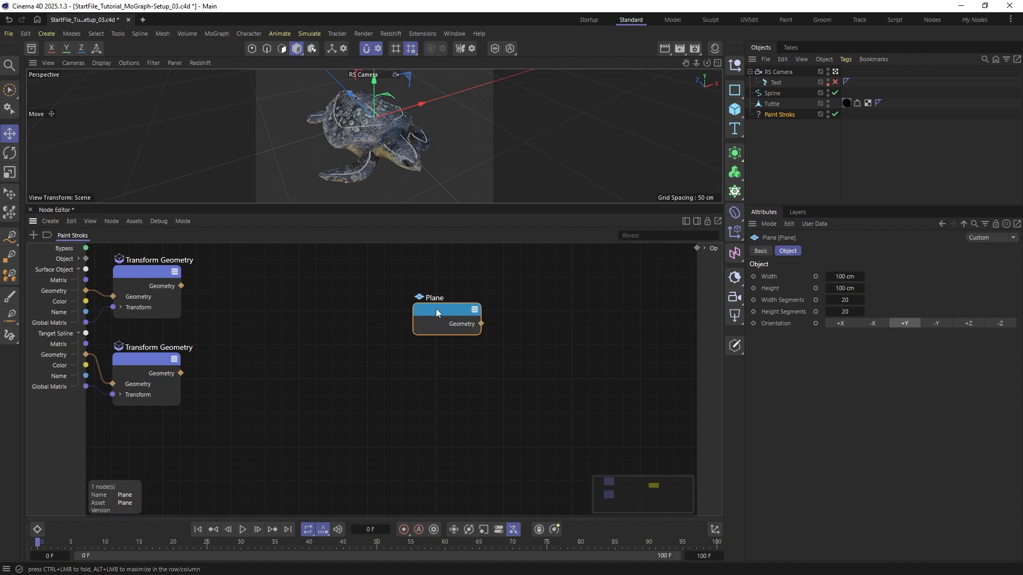
Convert the Plane node to its Op version wired to the group's Op output, and display polygon lines in the viewport
right_click(437, 308)
click(468, 331)
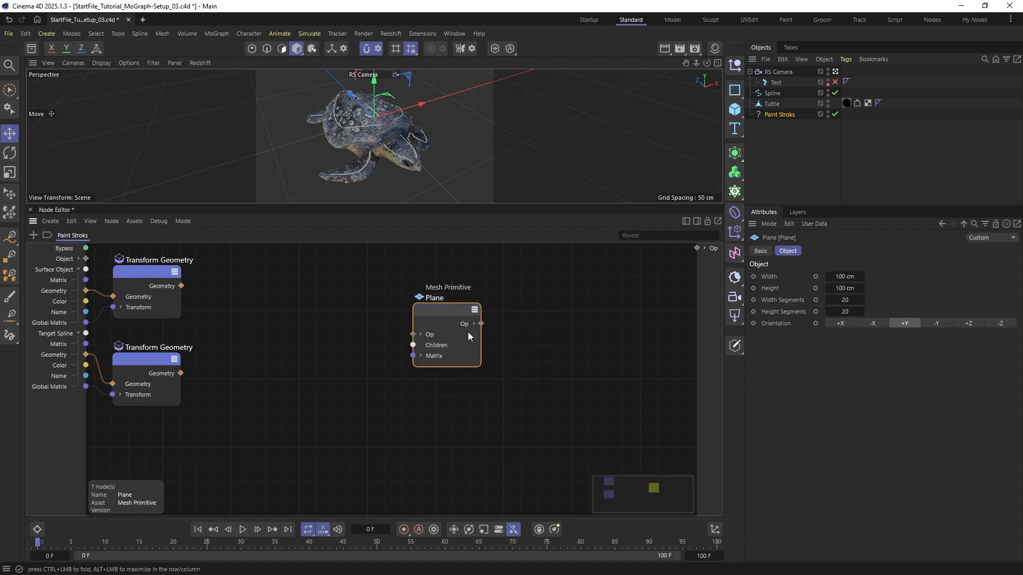
drag(450, 310, 703, 246)
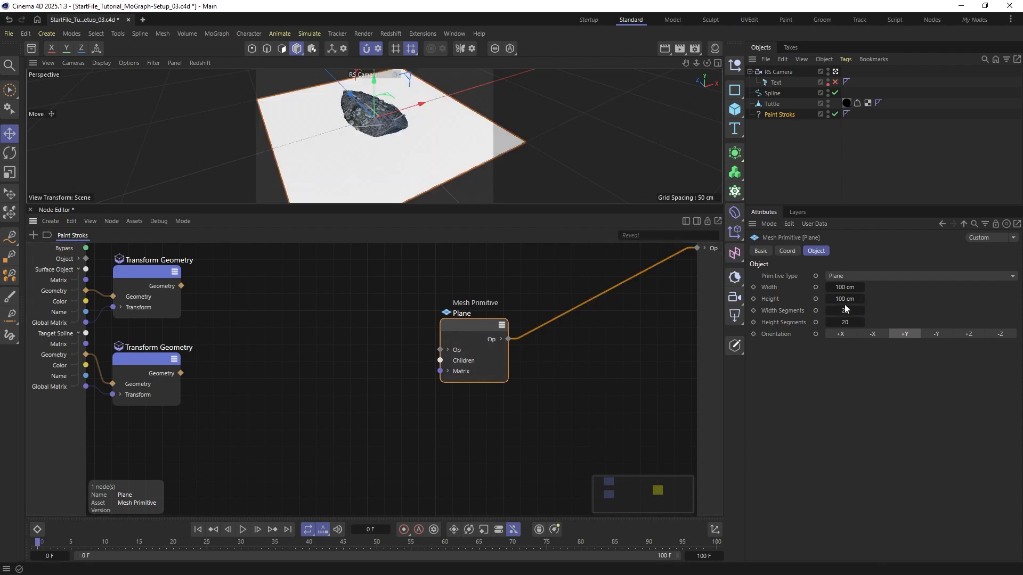
key(n)
key(b)
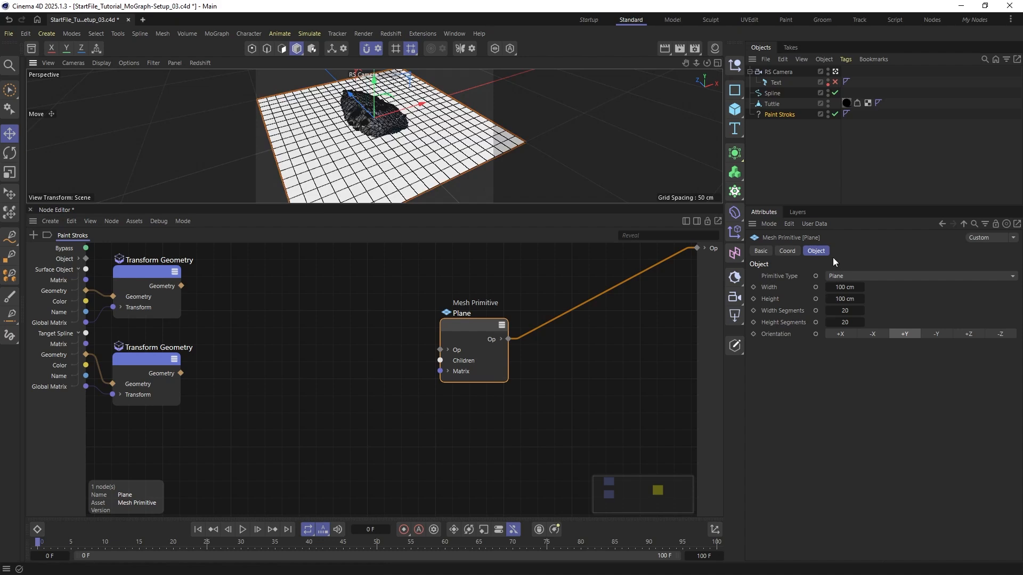
Hide the Tuttle model in the viewport and size the plane to 4 cm wide and 7 cm high
mouse_move(851, 288)
mouse_down()
mouse_move(760, 288)
mouse_move(842, 301)
mouse_move(808, 301)
mouse_up()
drag(828, 97, 828, 101)
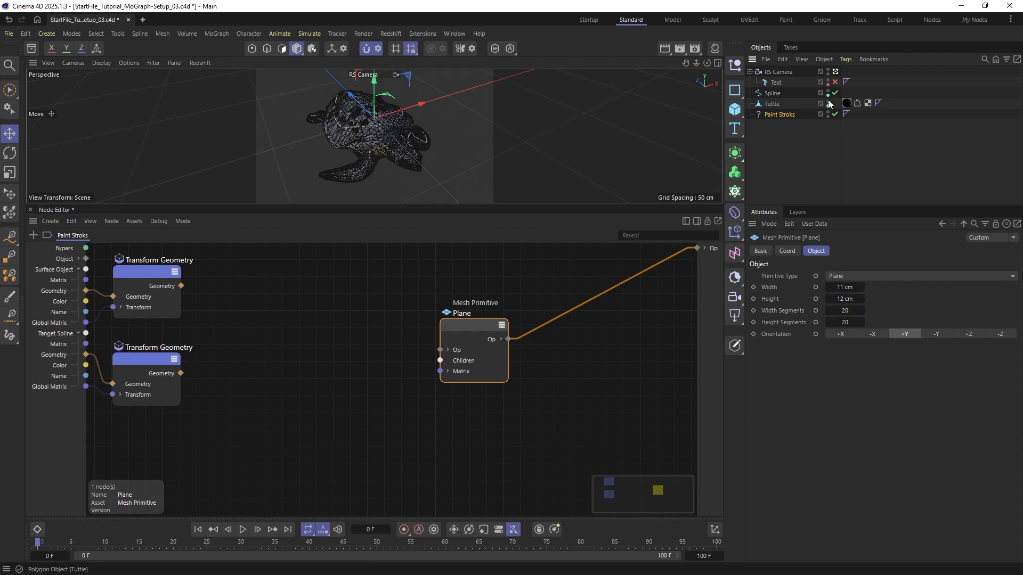
click(828, 102)
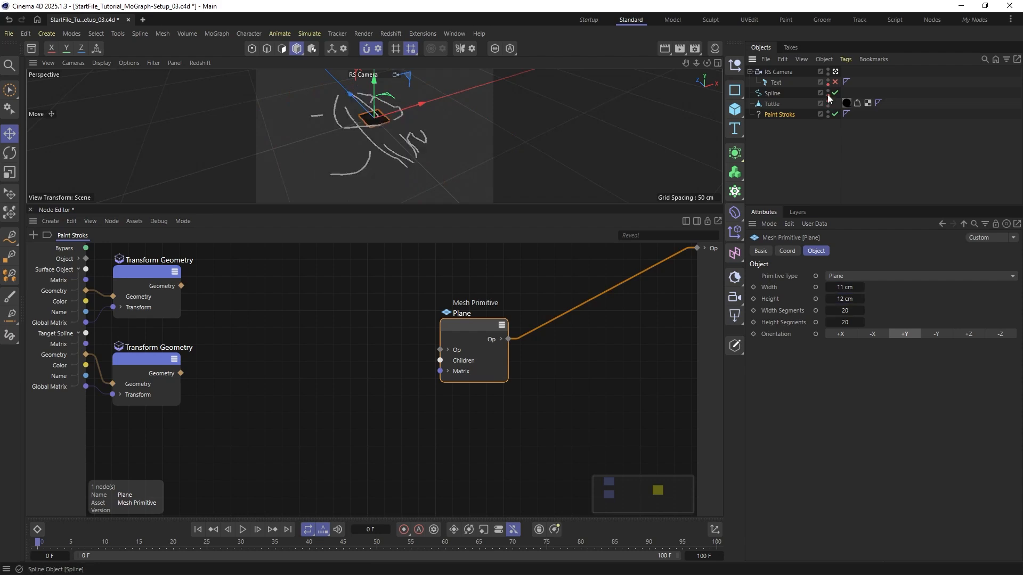
scroll(403, 101, up, 5)
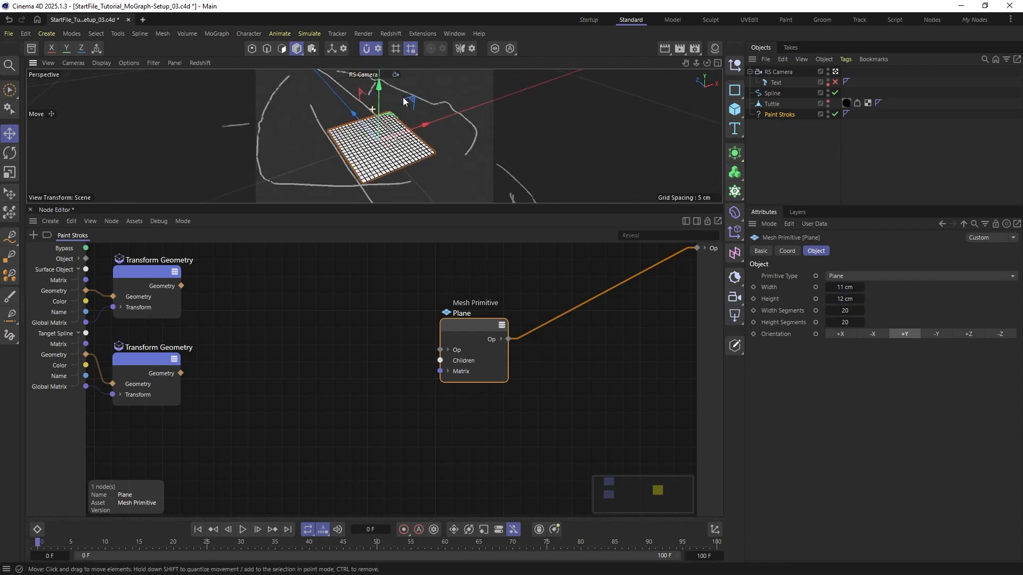
alt+drag(403, 102, 403, 144)
mouse_move(845, 287)
mouse_down()
mouse_move(825, 302)
mouse_move(845, 289)
mouse_up()
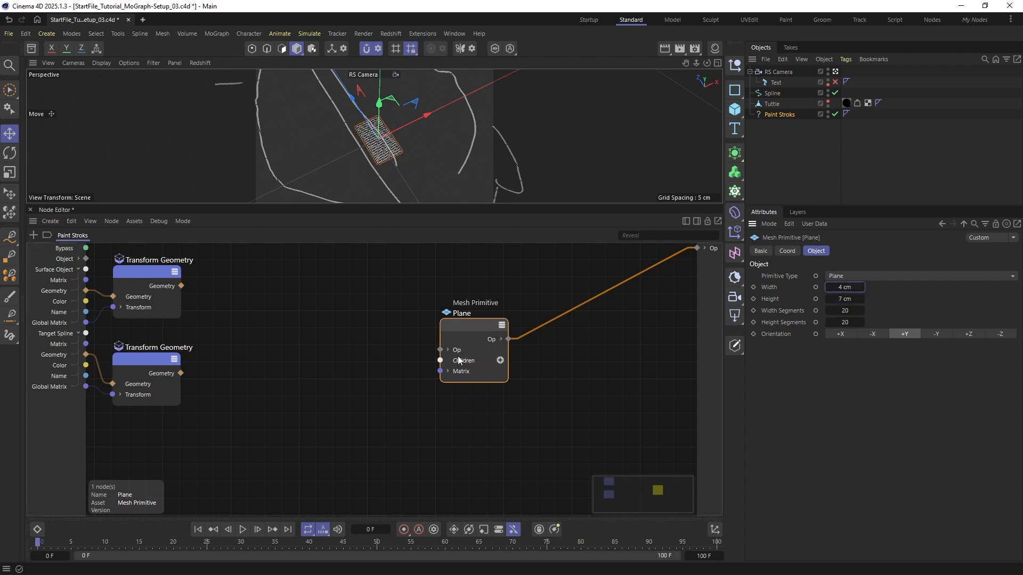
Set the plane's Width Segments and Height Segments to 1
double_click(844, 310)
text(1)
key(Return)
double_click(847, 322)
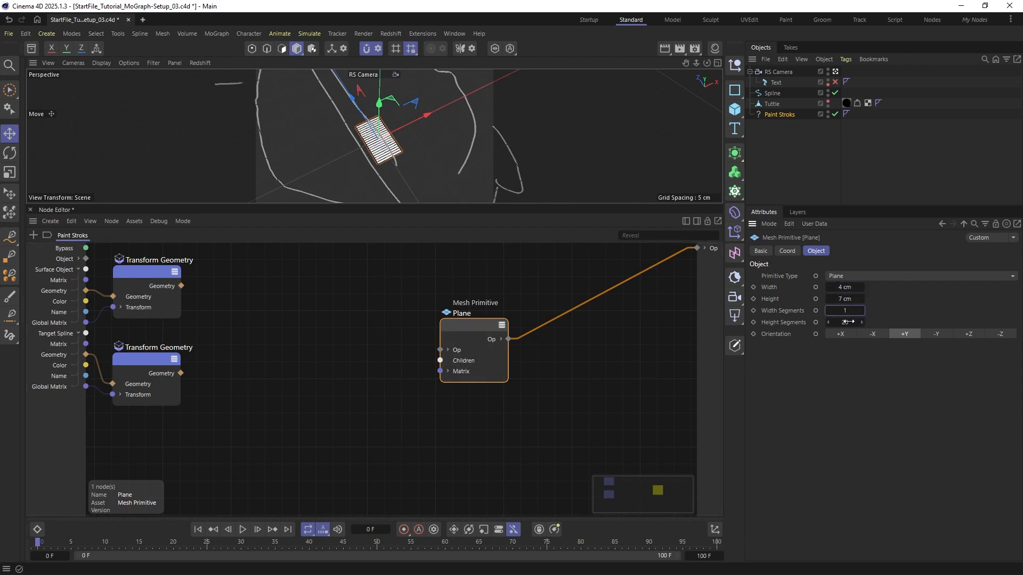
text(1)
key(Return)
Expose the Plane node's Width and Height ports and publish both as new inputs of the Paint Stroks group
drag(459, 321, 460, 304)
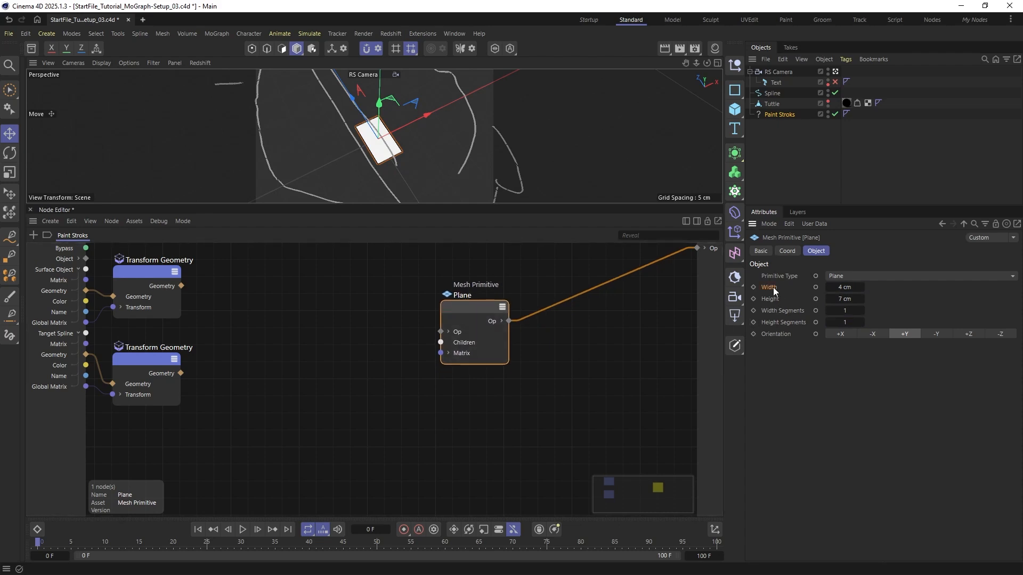
click(816, 286)
click(816, 298)
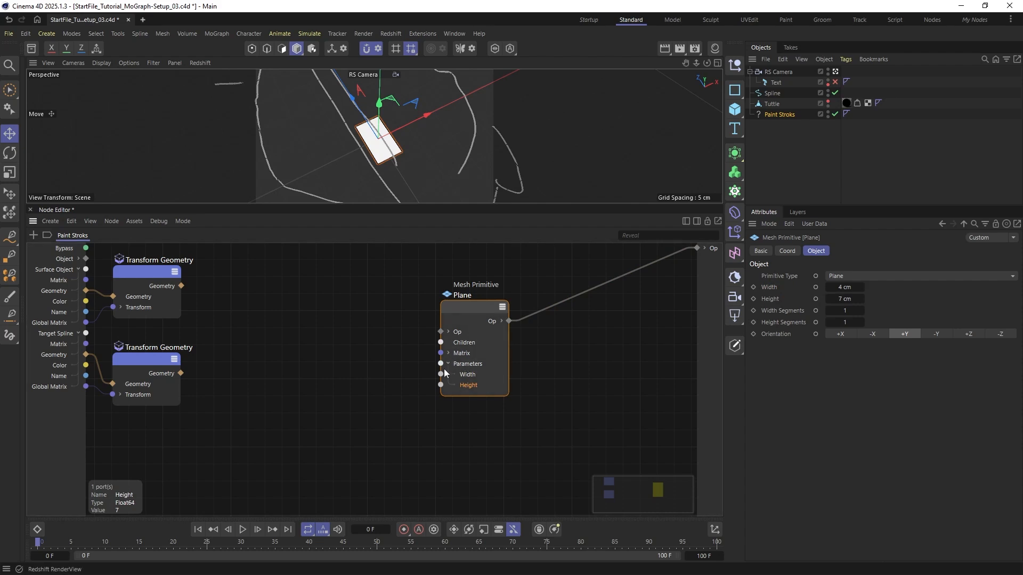
drag(436, 372, 311, 417)
right_click(286, 441)
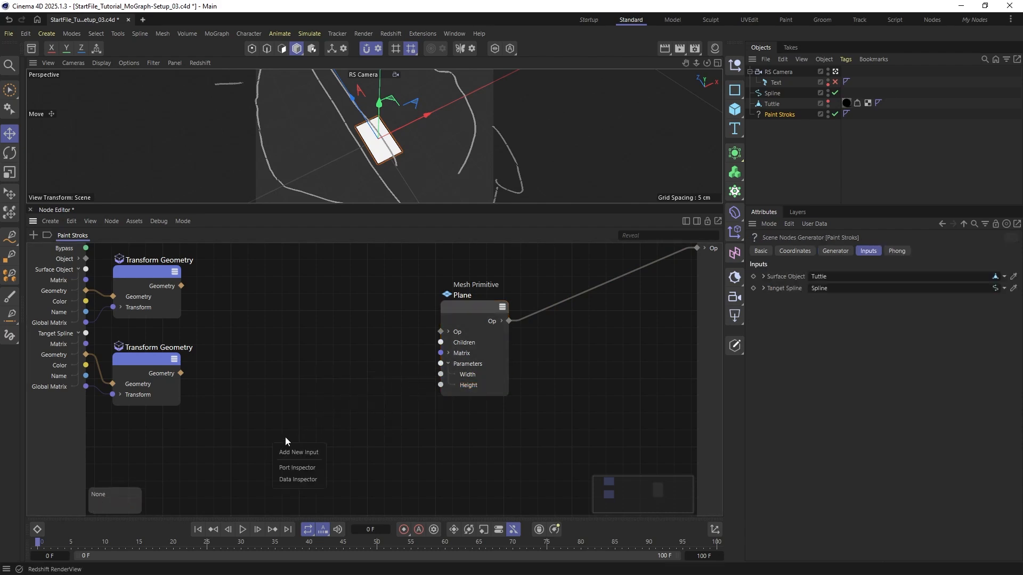
click(298, 453)
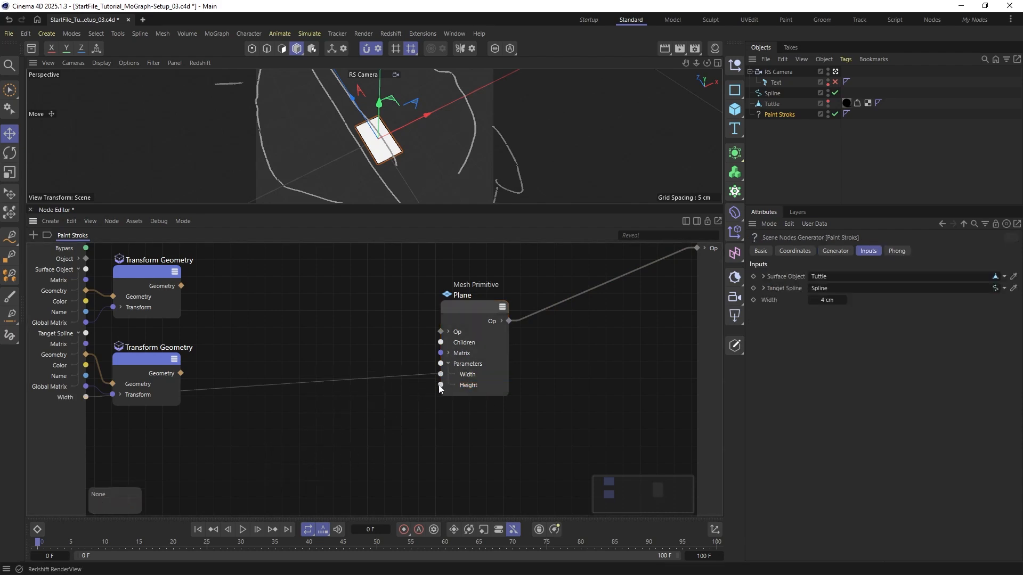
drag(439, 385, 367, 426)
click(384, 430)
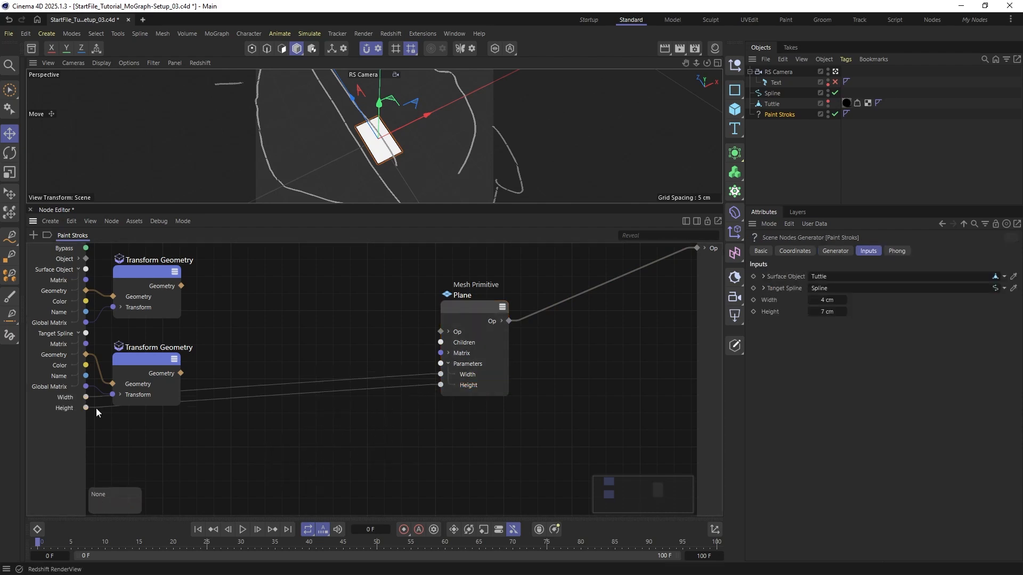
Pull the Width and Height group inputs out as a floating Inputs node and arrange it beside the Plane node
click(67, 398)
shift+click(67, 409)
drag(67, 398, 355, 418)
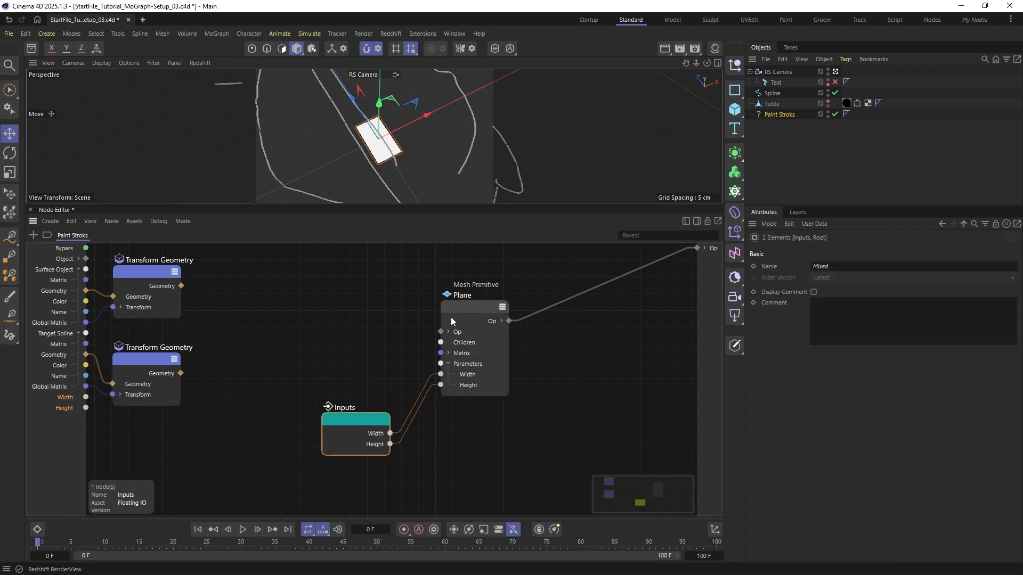
drag(450, 317, 507, 319)
drag(372, 410, 444, 415)
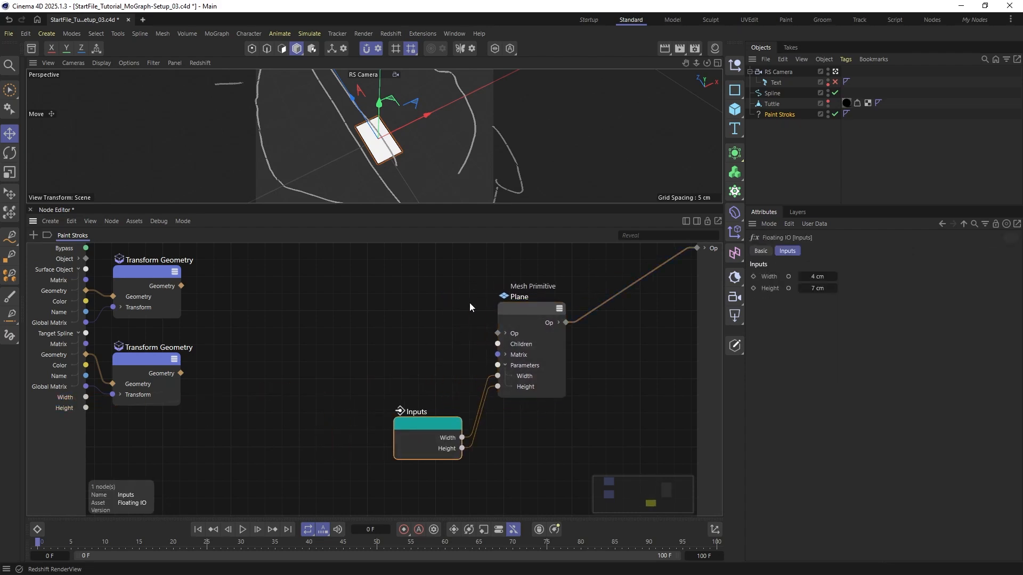
Add a Surface Blue-Noise distribution node and feed it the Geometry from the Surface Object's Transform Geometry node
click(170, 290)
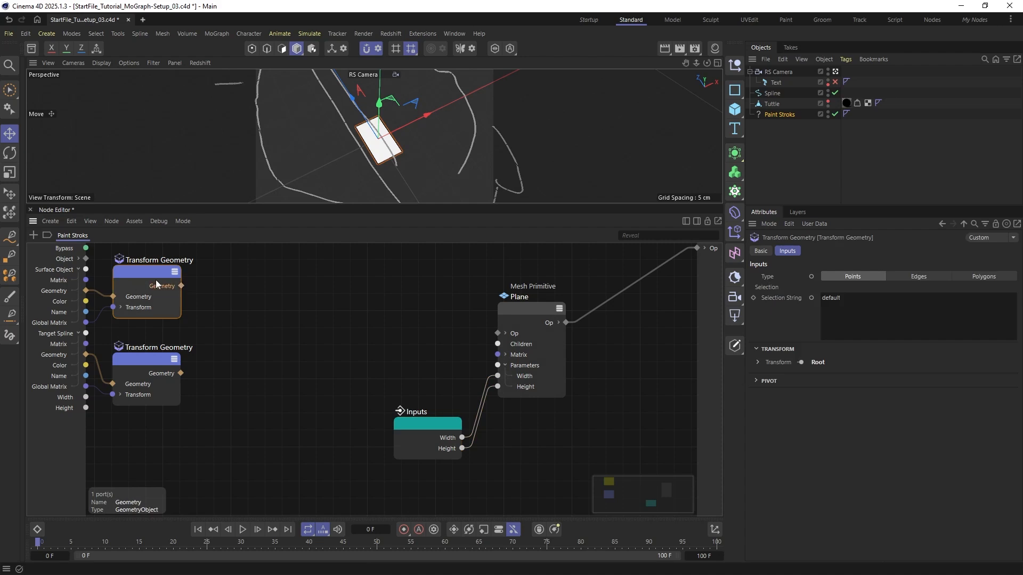
double_click(292, 311)
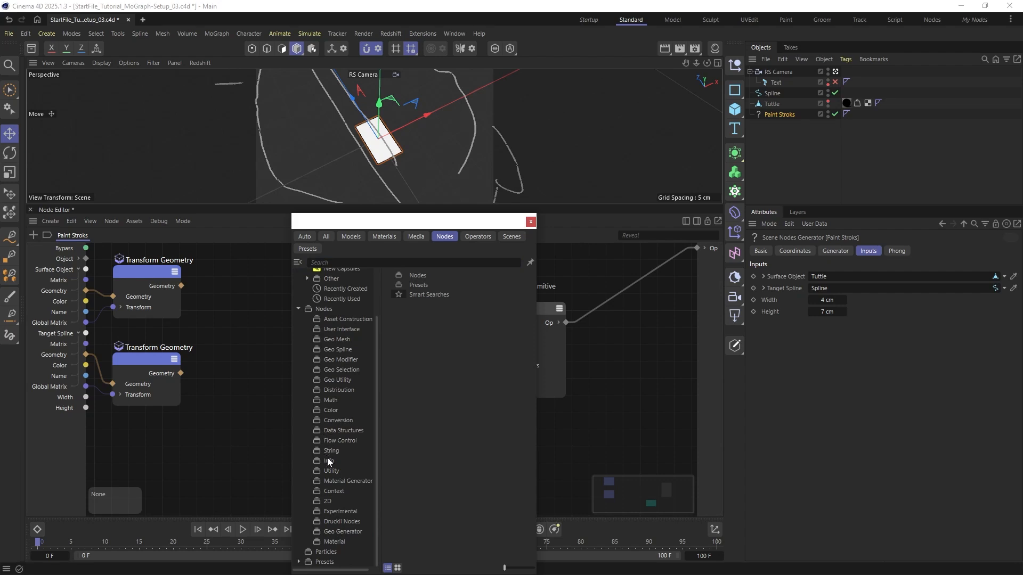
click(342, 523)
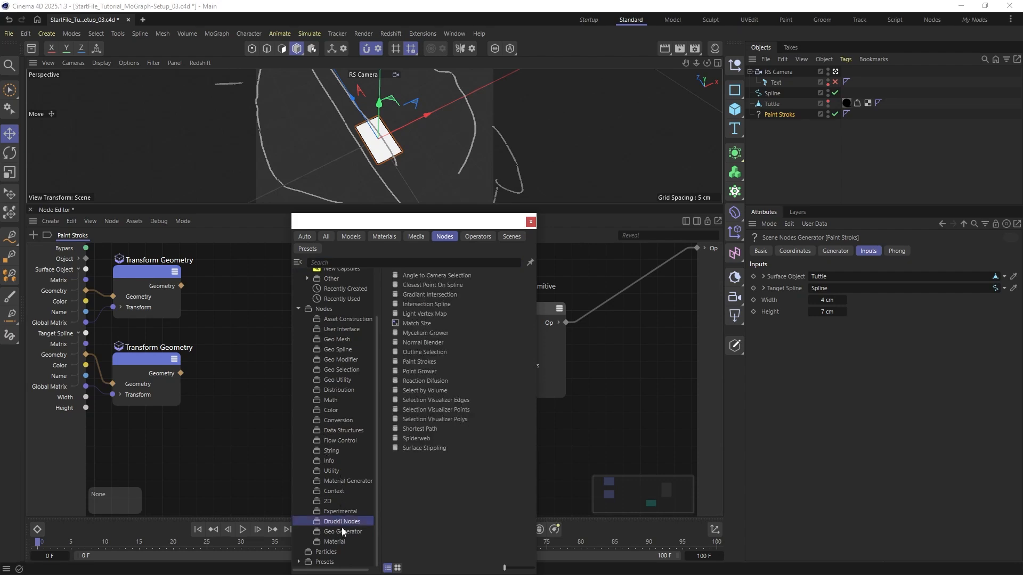
click(341, 390)
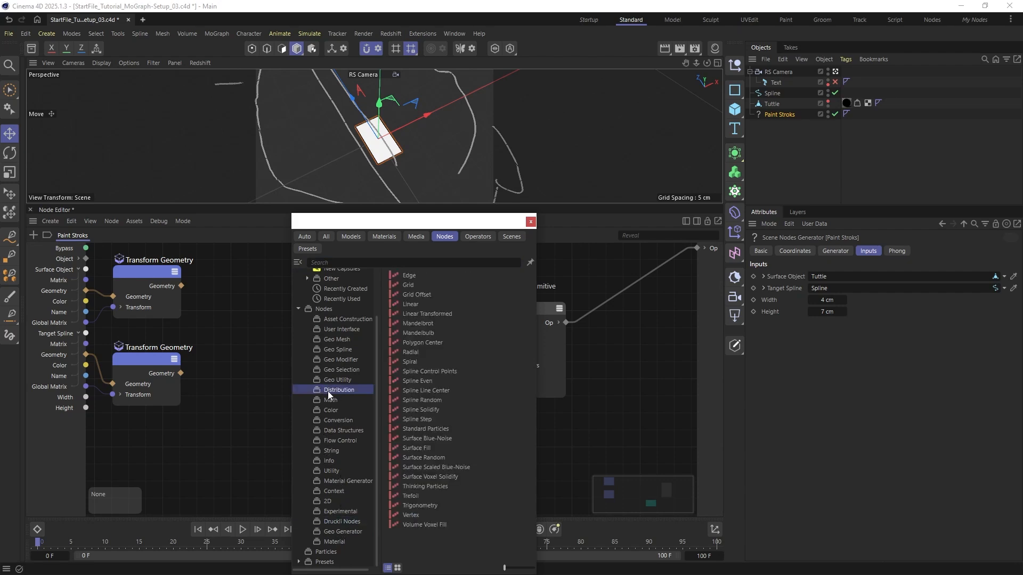
drag(399, 227, 552, 202)
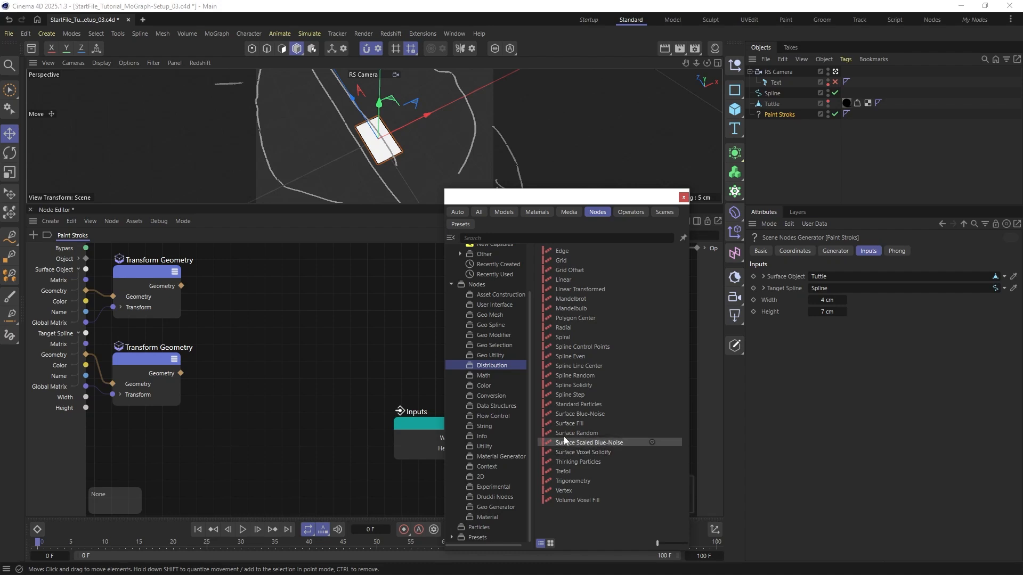
drag(578, 413, 273, 316)
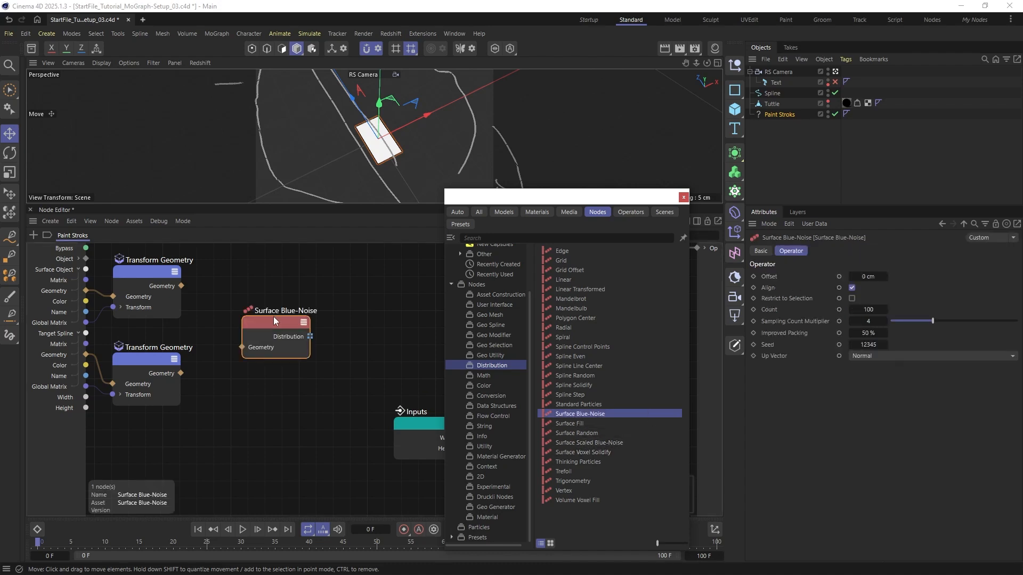
drag(181, 286, 235, 289)
drag(532, 309, 557, 301)
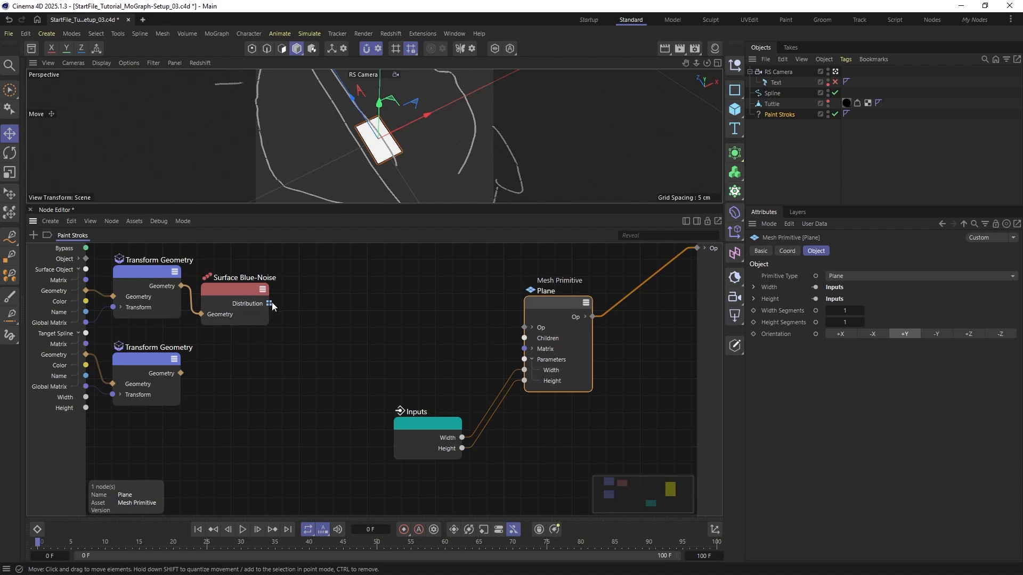
Connect the Surface Blue-Noise Distribution to the Plane's Matrix through an Iterate Collection node and spread the nodes apart
drag(269, 304, 525, 348)
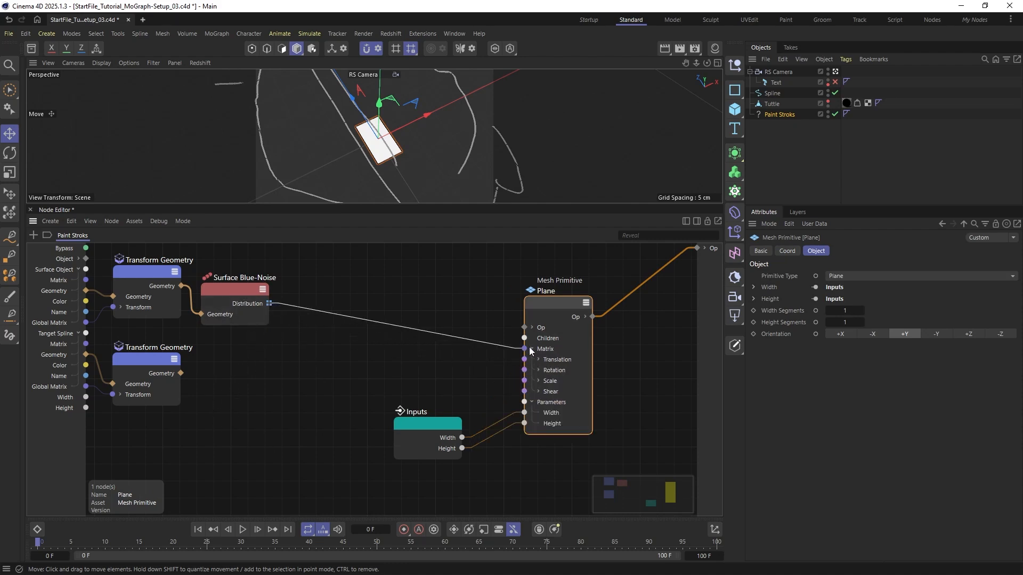
drag(359, 299, 317, 287)
click(361, 333)
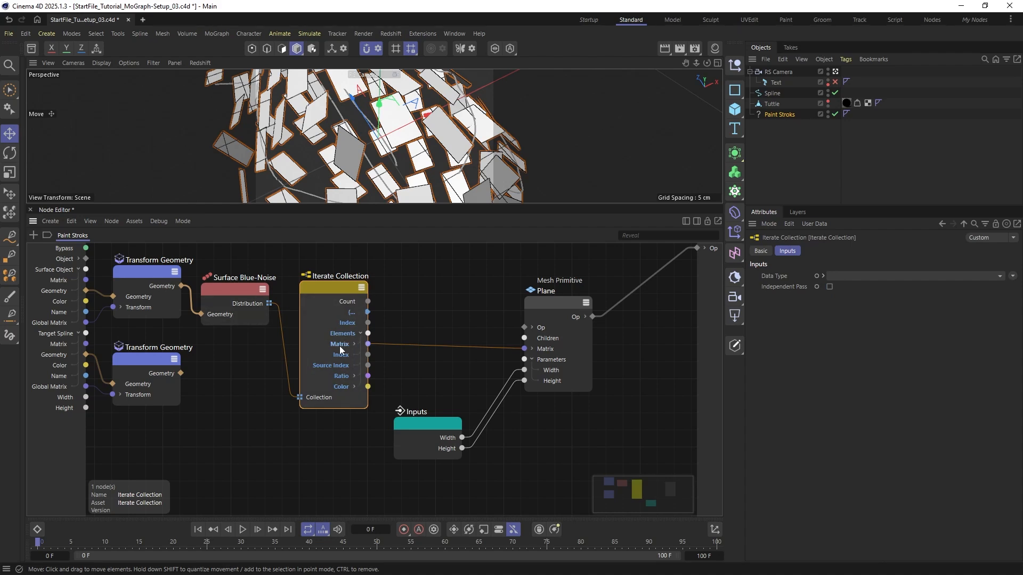
drag(573, 308, 629, 292)
drag(431, 425, 484, 435)
drag(353, 302, 349, 290)
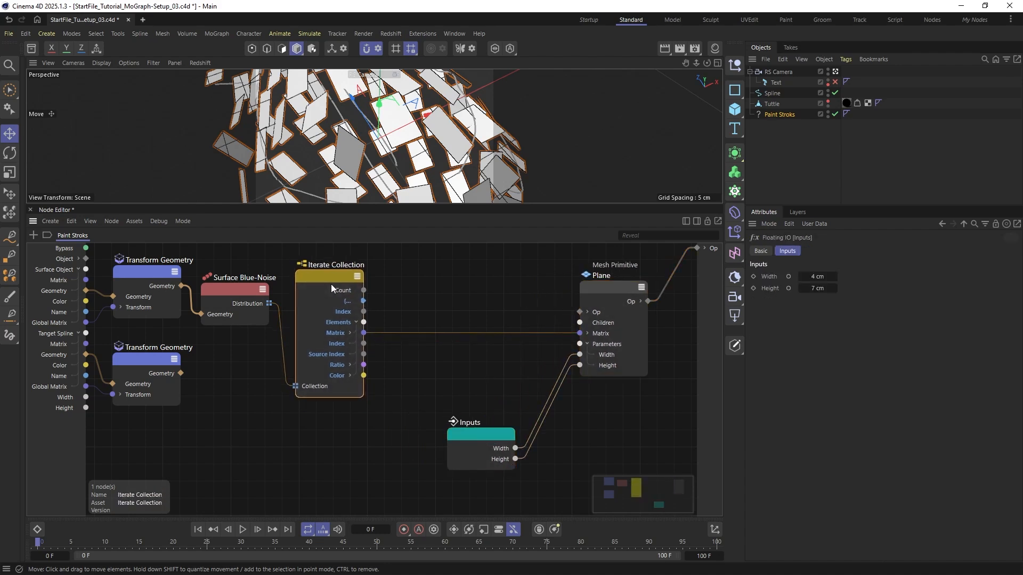
Replace the Matrix link by wiring only the Iterate Collection's Translation to the Plane's Translation
click(350, 331)
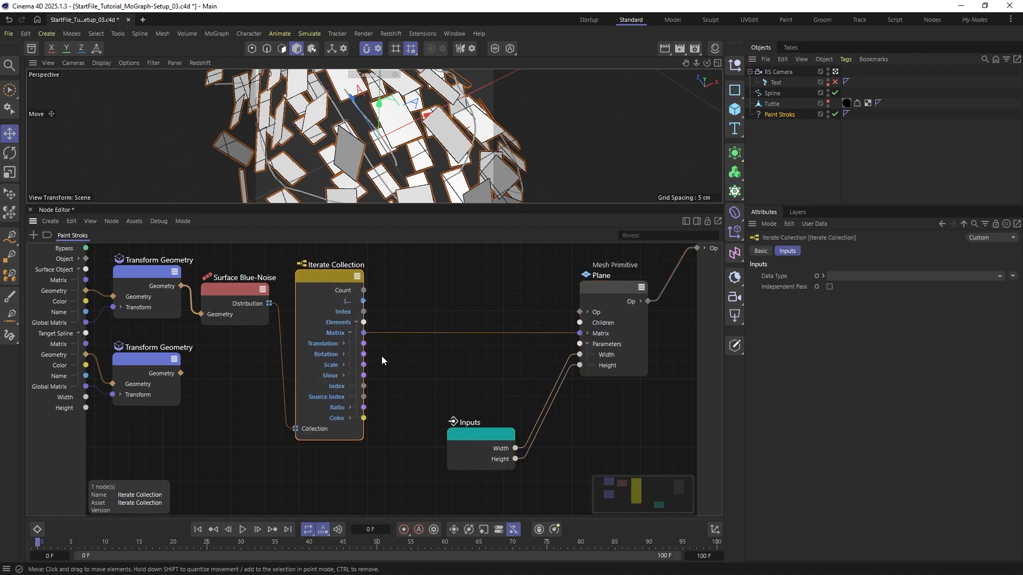
click(324, 343)
click(586, 333)
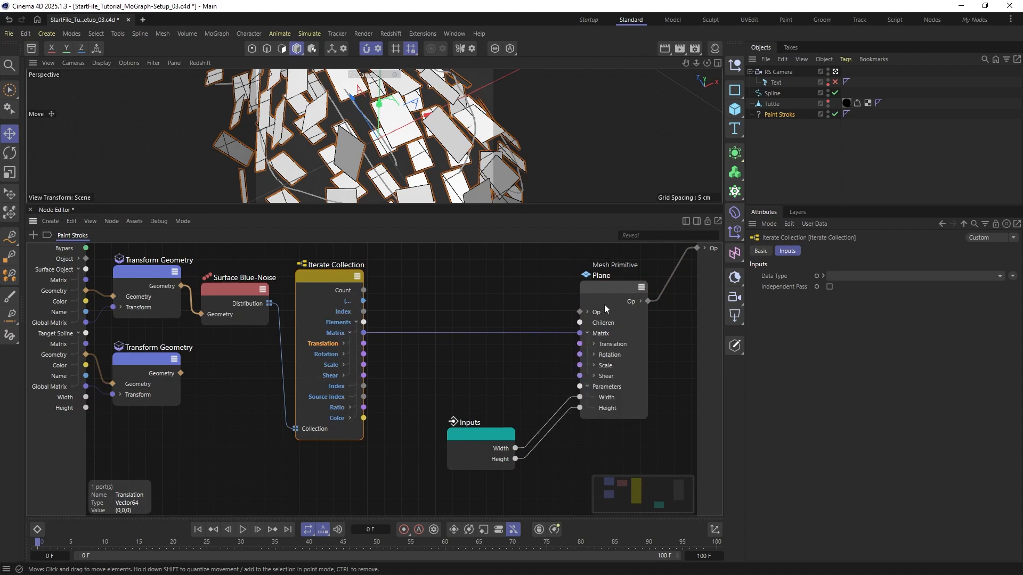
drag(608, 288, 614, 286)
mouse_move(347, 137)
alt+mouse_down()
mouse_move(387, 87)
mouse_move(344, 130)
alt+mouse_up()
scroll(387, 87, down, 7)
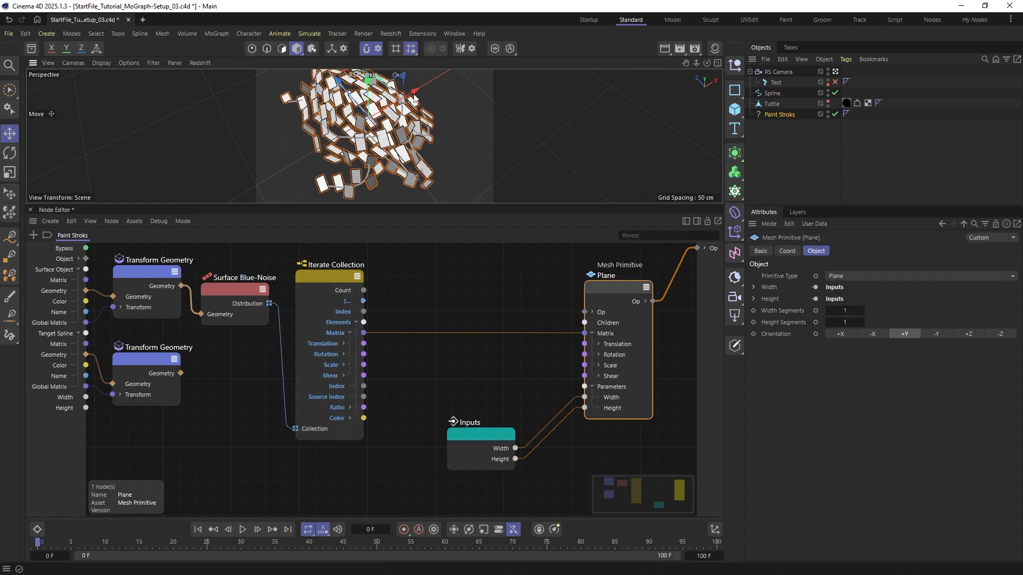
drag(584, 333, 363, 343)
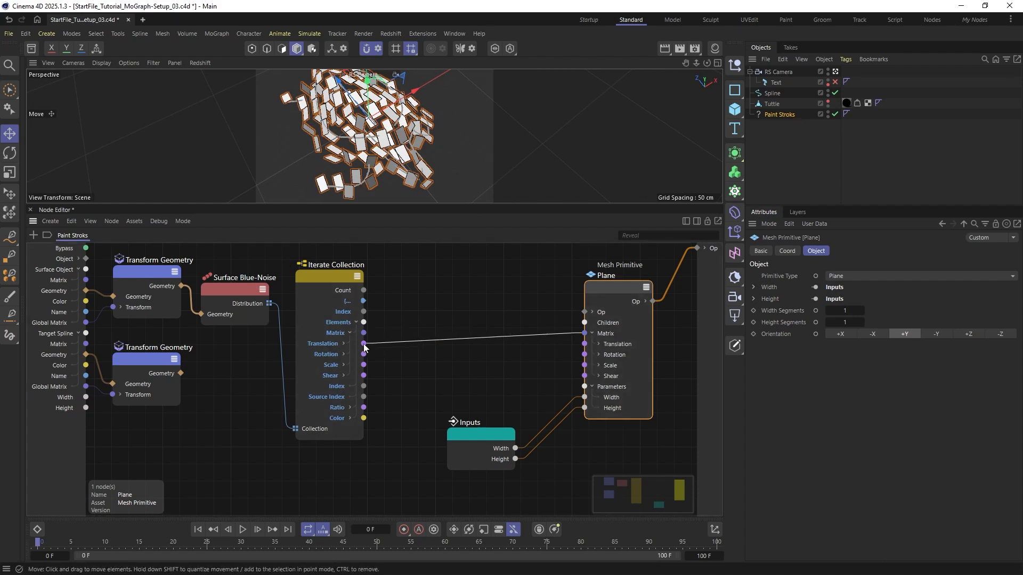
mouse_move(585, 334)
mouse_down()
mouse_move(548, 344)
mouse_move(585, 344)
mouse_up()
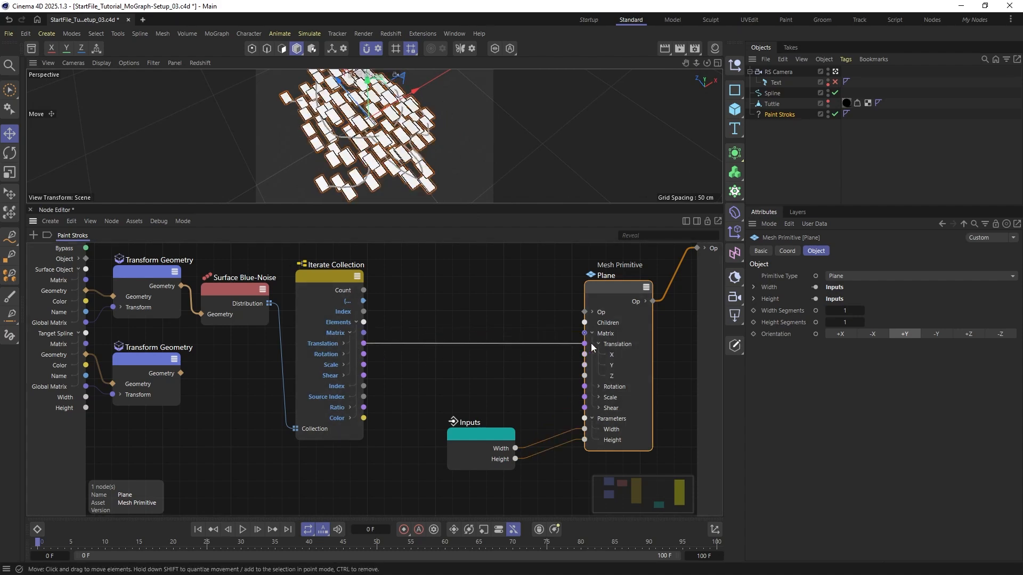
drag(610, 288, 610, 289)
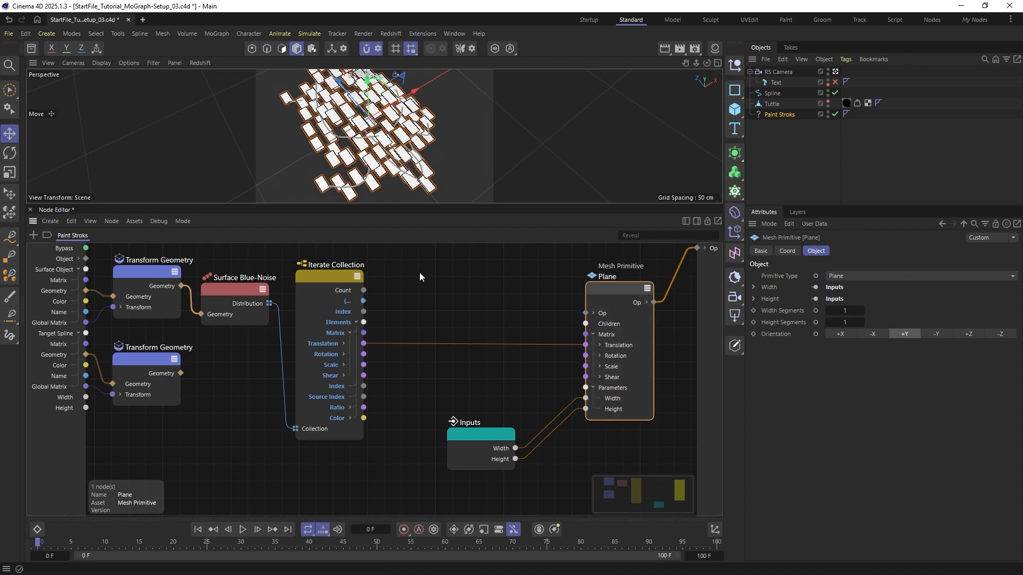
Add a Hash node and feed its Seed from the Iterate Collection's Index
click(828, 81)
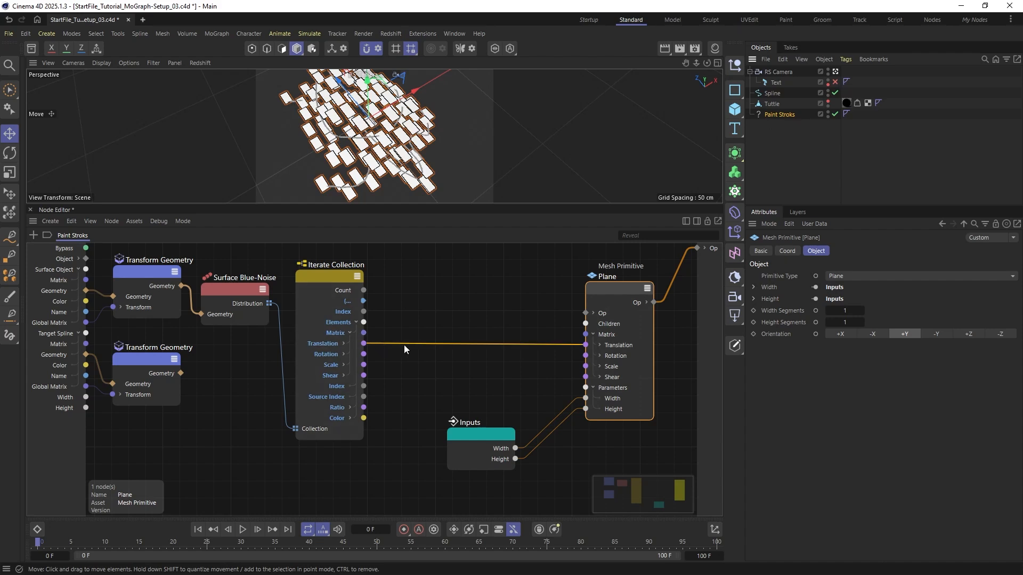
double_click(438, 294)
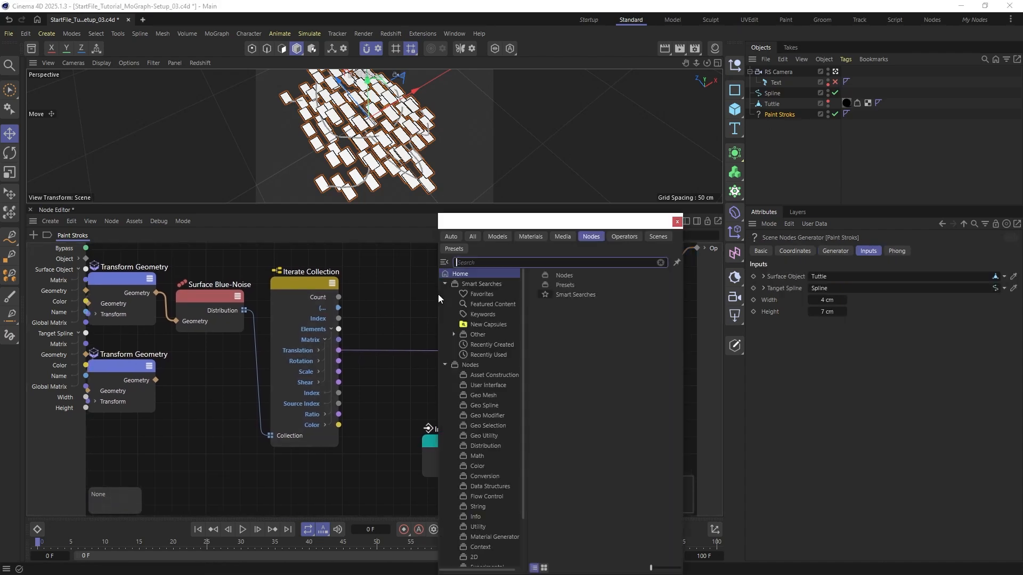
text(hash)
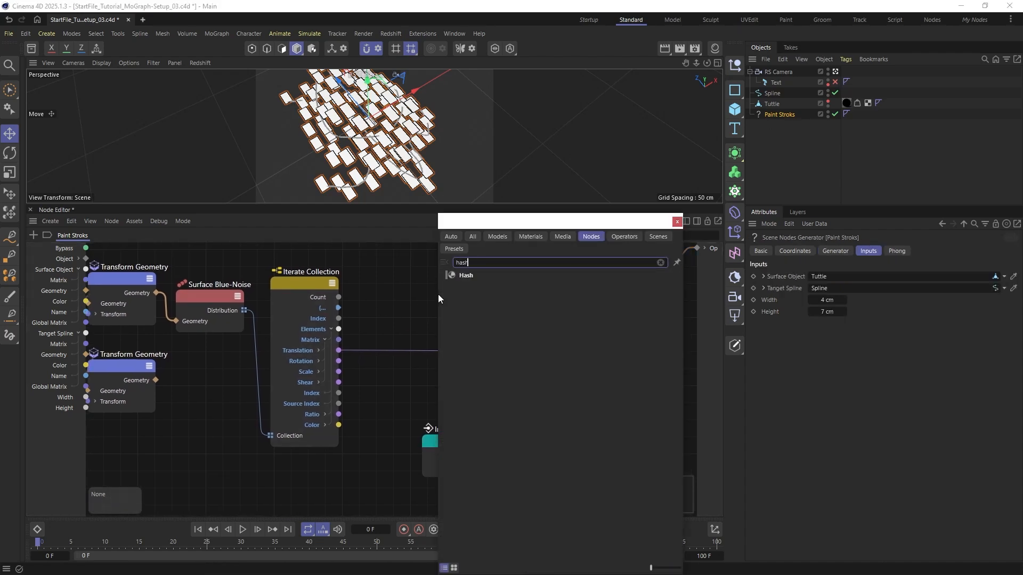
double_click(461, 276)
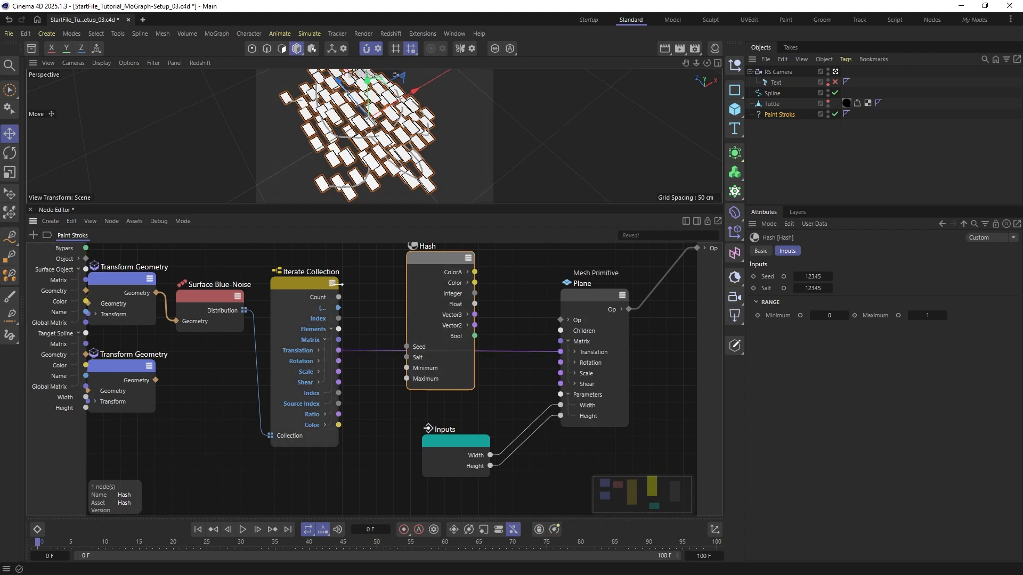
drag(381, 376, 410, 347)
drag(422, 271, 416, 247)
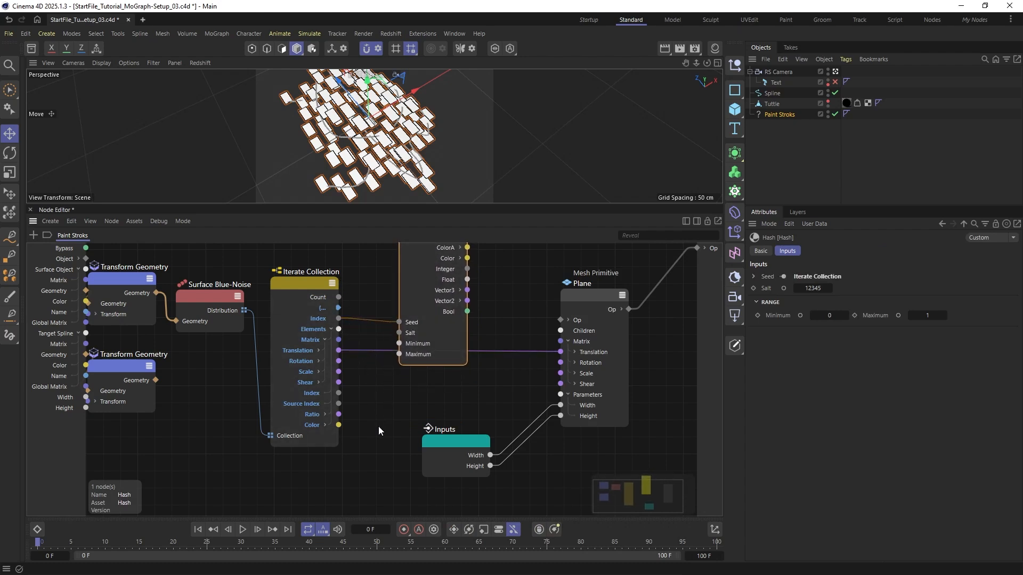
Publish the Hash node's Salt port as a Paint Stroks group input and rename it Scale Seed
click(402, 436)
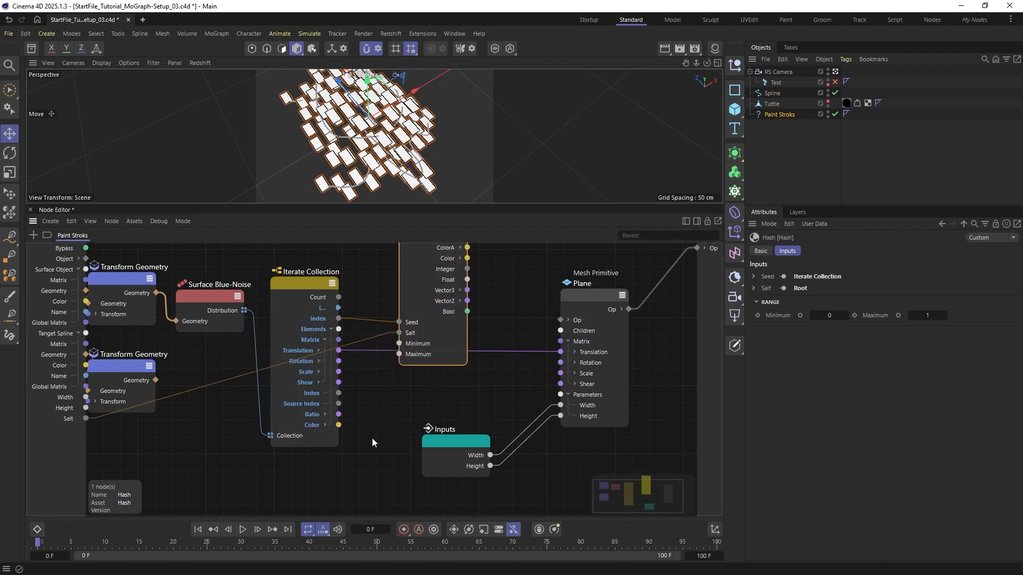
double_click(68, 420)
text(S)
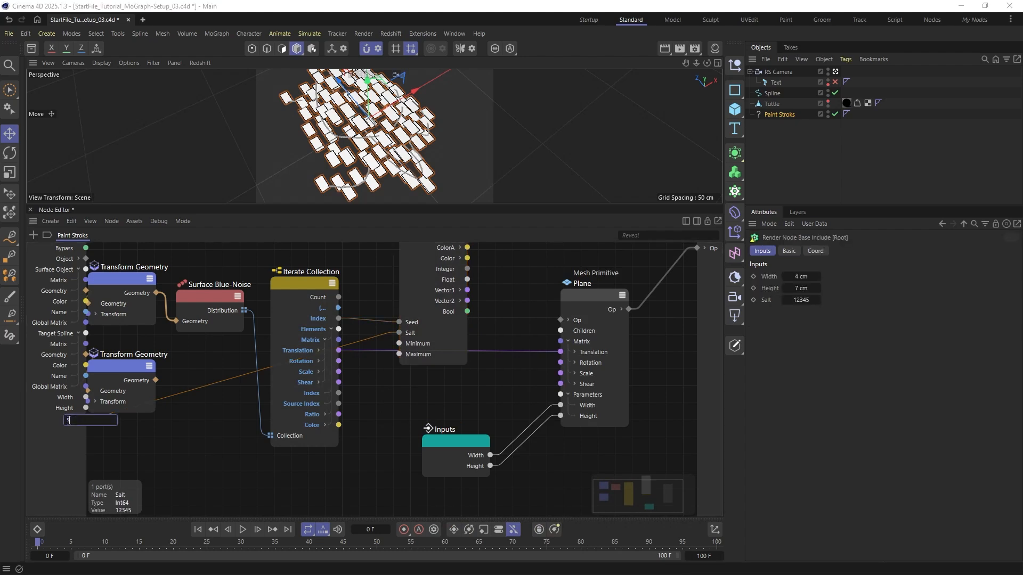
text(cale Seed)
key(Return)
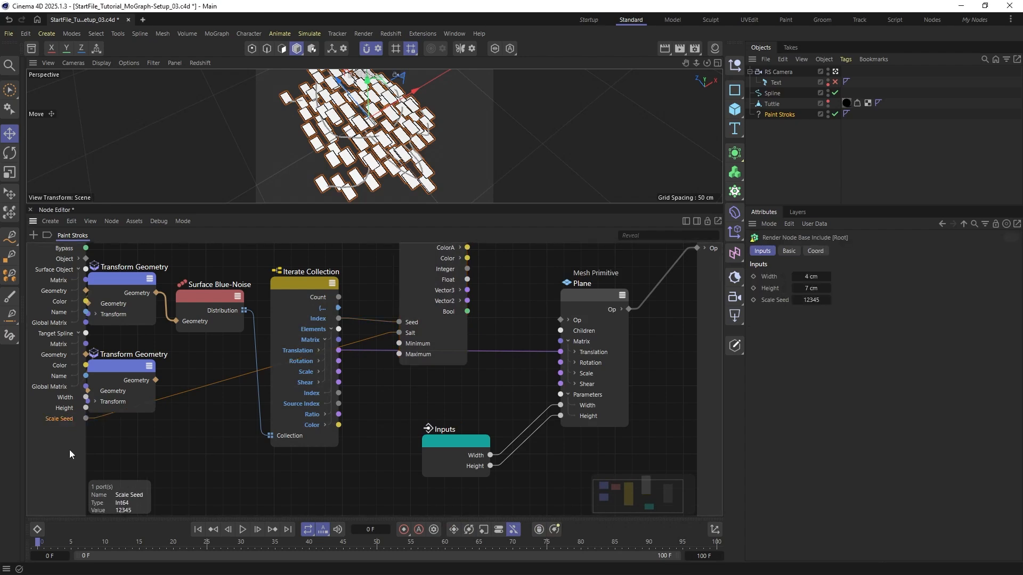
Pull Scale Seed out as a floating input node beside the Hash node and rearrange the surrounding nodes
double_click(375, 331)
drag(429, 287, 463, 270)
middle_drag(462, 270, 448, 319)
drag(323, 347, 316, 344)
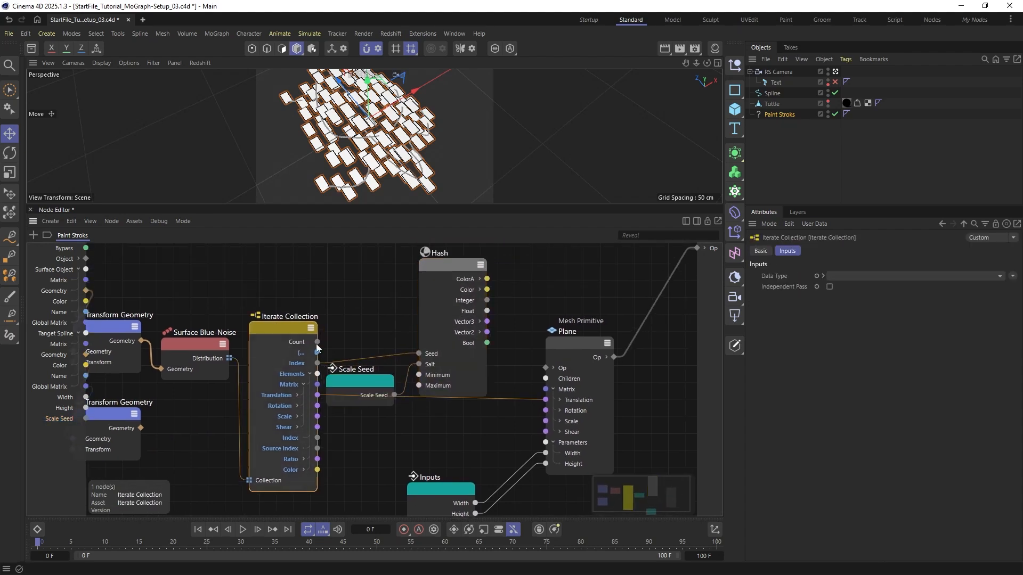
drag(443, 257, 442, 242)
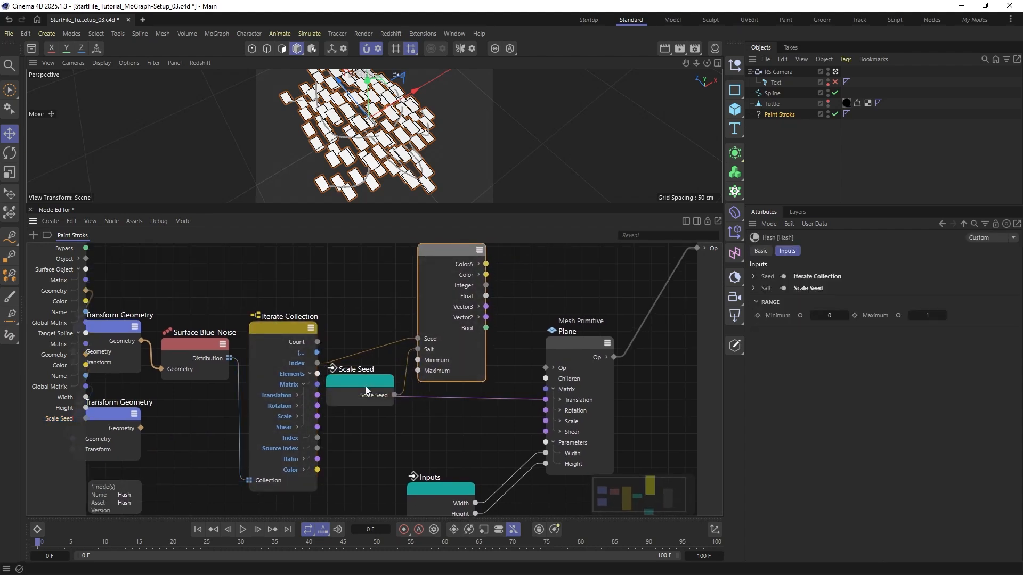
drag(366, 390, 363, 368)
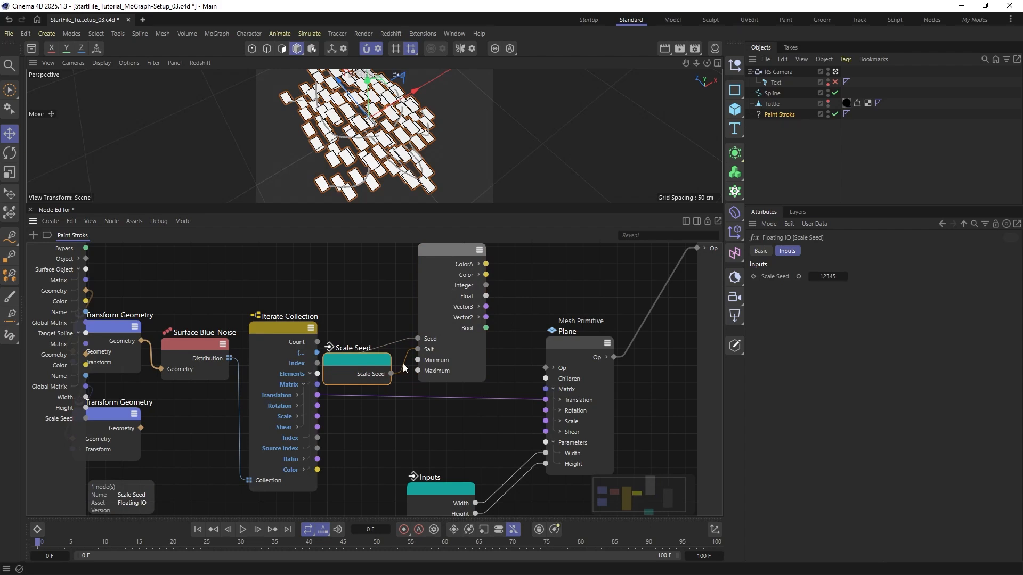
click(468, 295)
drag(576, 343, 594, 340)
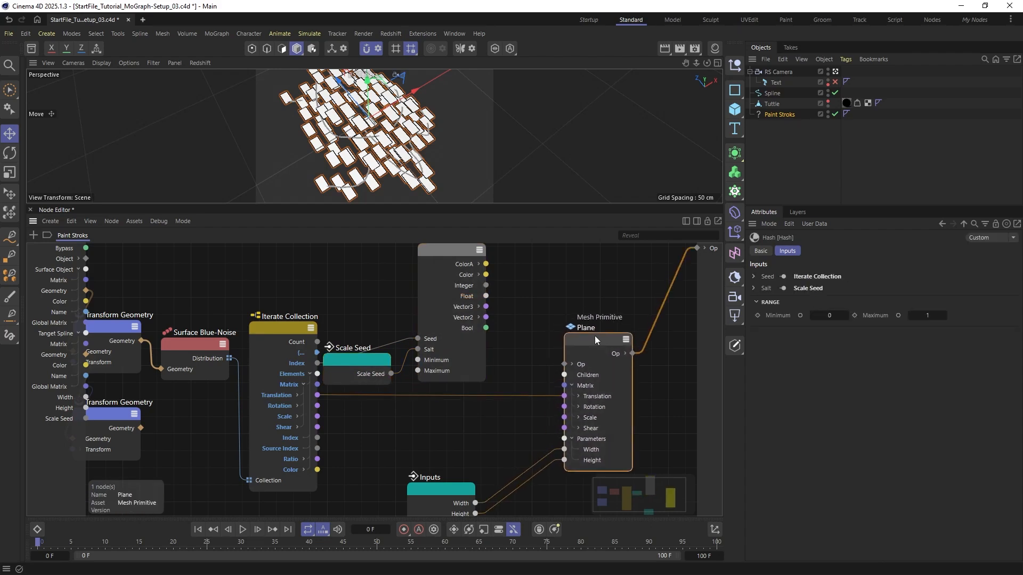
click(467, 297)
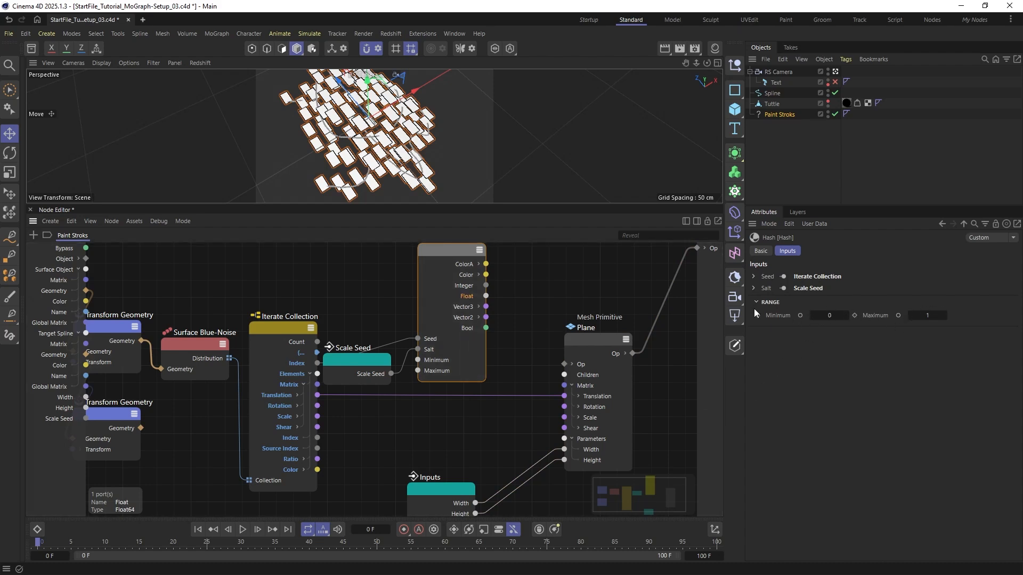
drag(446, 256, 454, 256)
drag(368, 362, 373, 305)
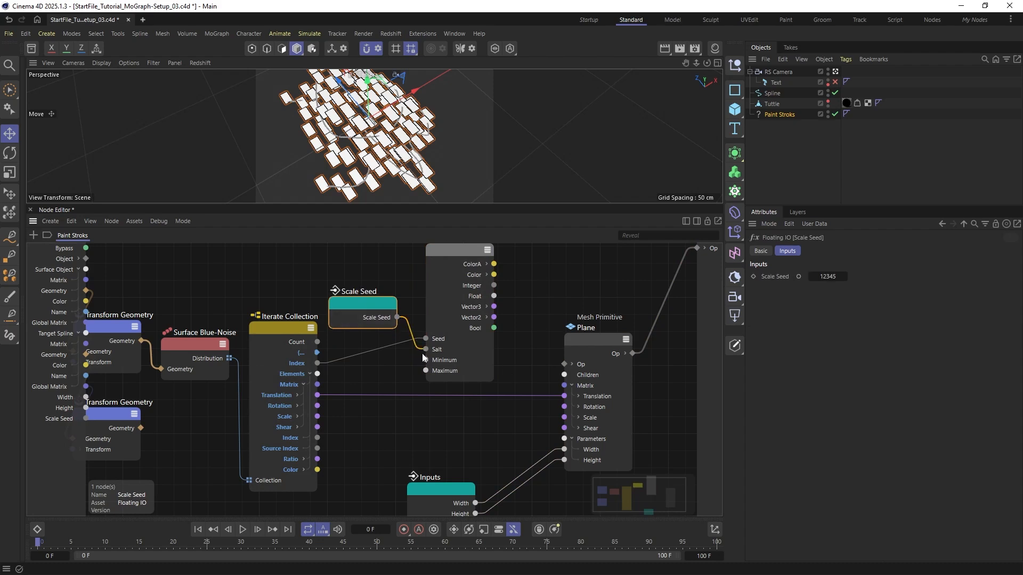
Publish the Hash node's Minimum and Maximum ports as group inputs and rename them Min Scale and Max Scale
click(407, 416)
right_click(425, 372)
click(375, 457)
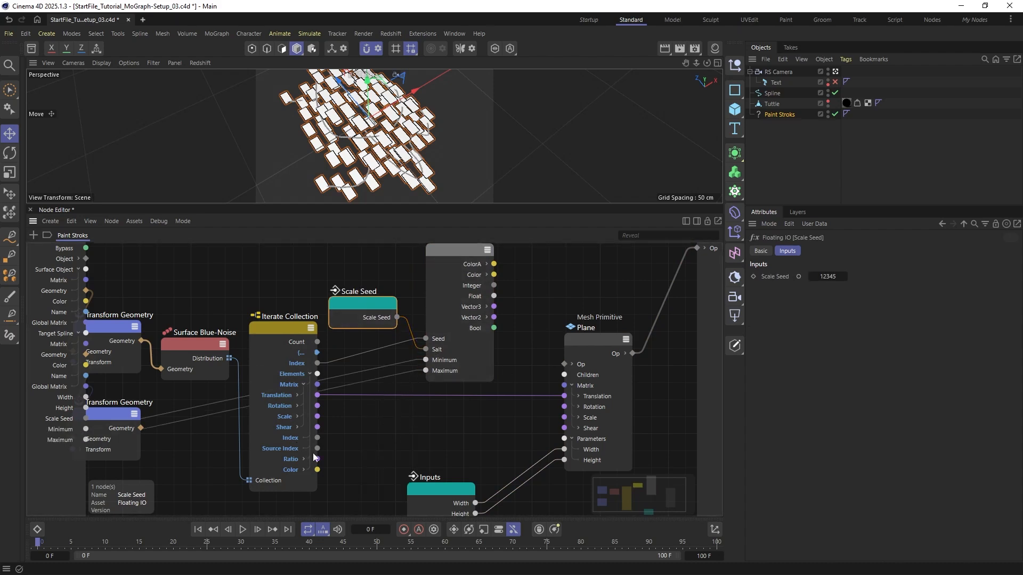
double_click(66, 429)
text(Min Scale)
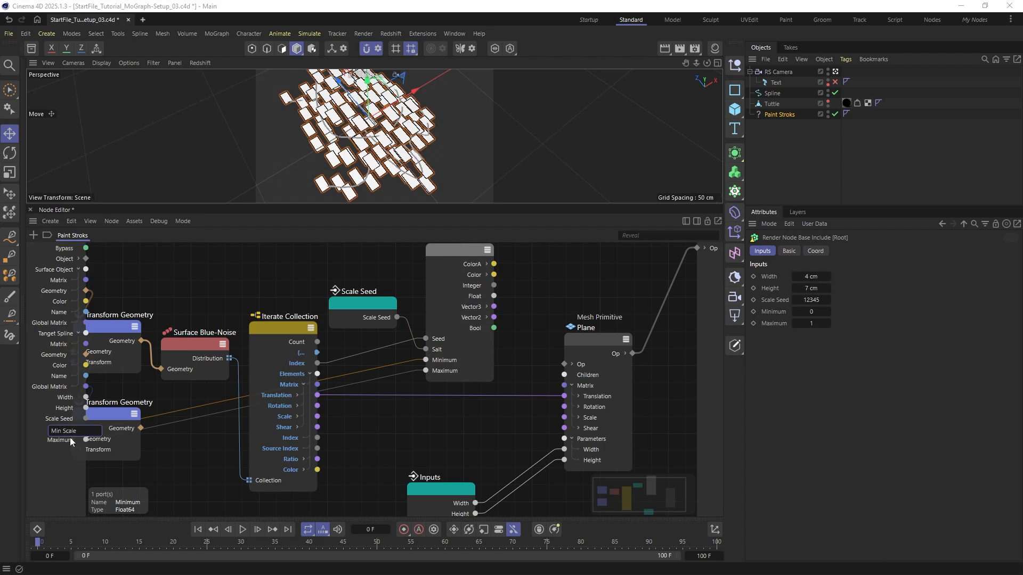
key(Return)
double_click(62, 439)
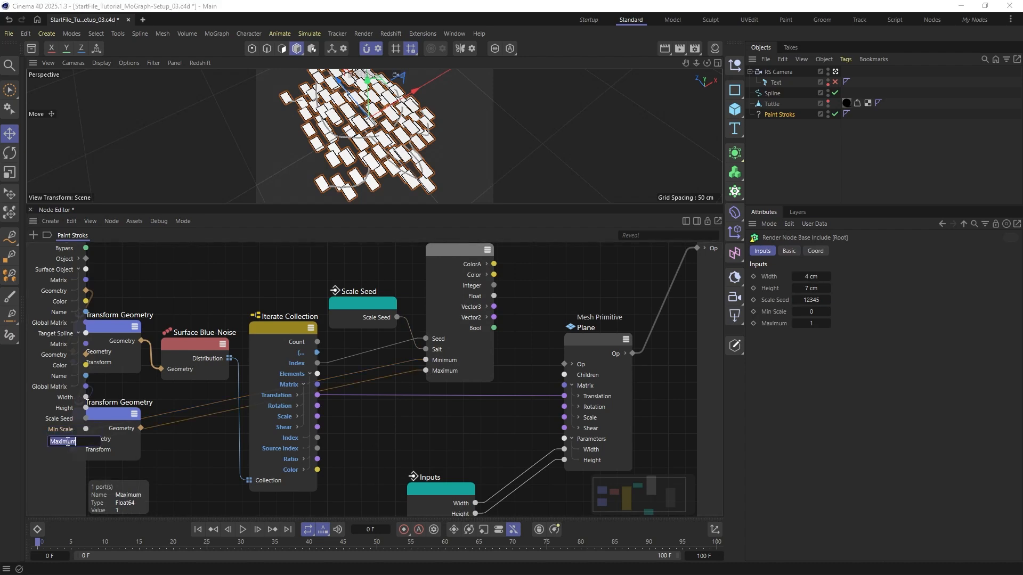
text(Max Scale)
key(Return)
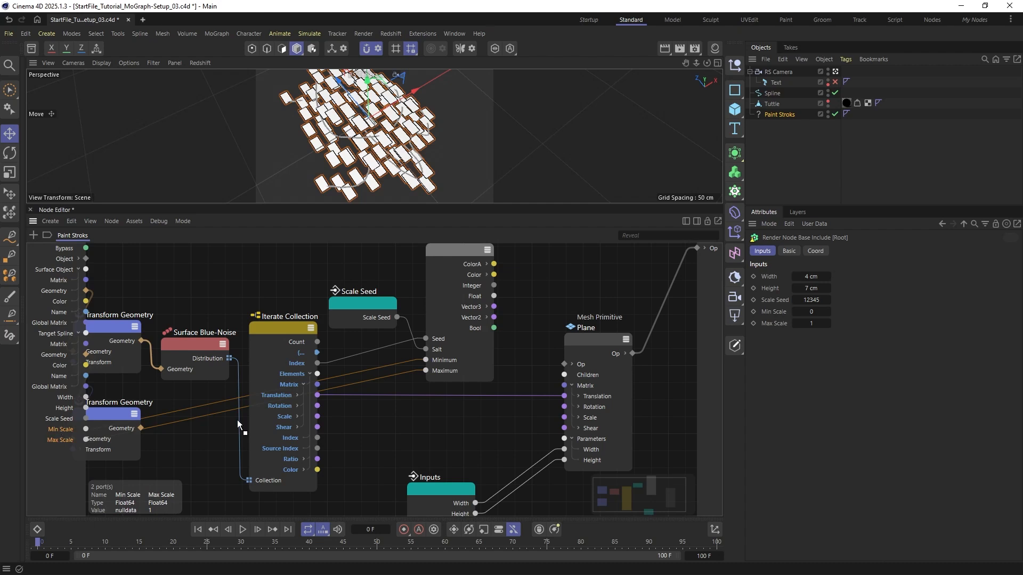
Merge Min Scale and Max Scale into the floating Scale Seed node and delete the leftover duplicate Inputs node
drag(360, 347, 379, 331)
click(369, 359)
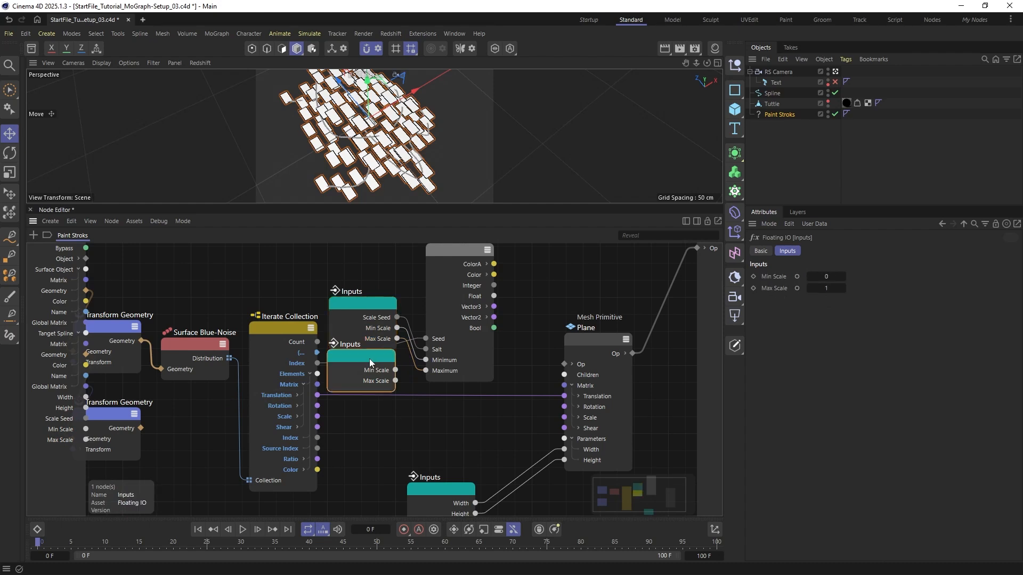
key(Delete)
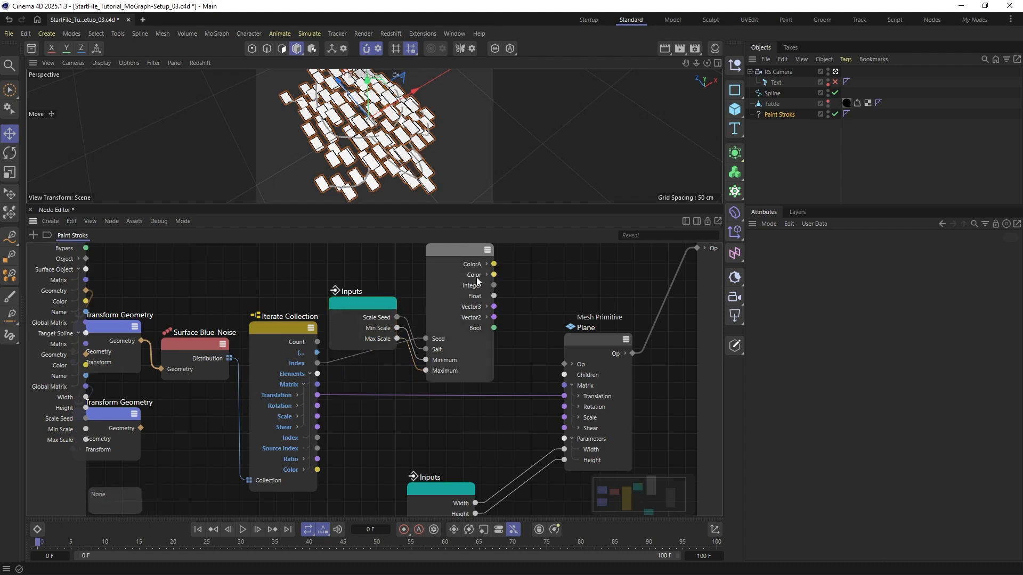
Connect the Hash node's Float output to the Plane's Scale and inspect the scaled strokes in the viewport
drag(471, 298, 574, 419)
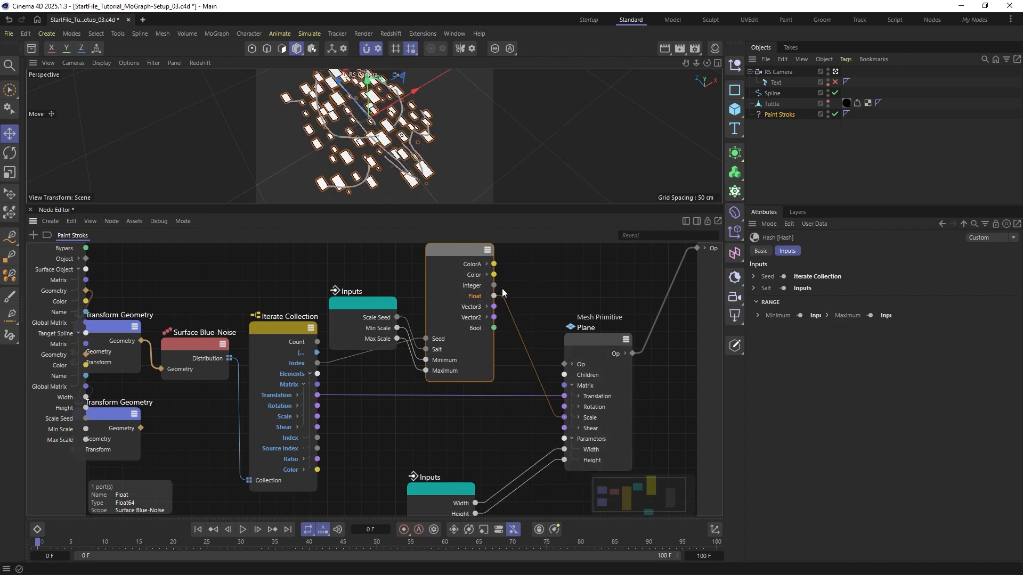
alt+drag(325, 110, 347, 107)
scroll(347, 106, up, 3)
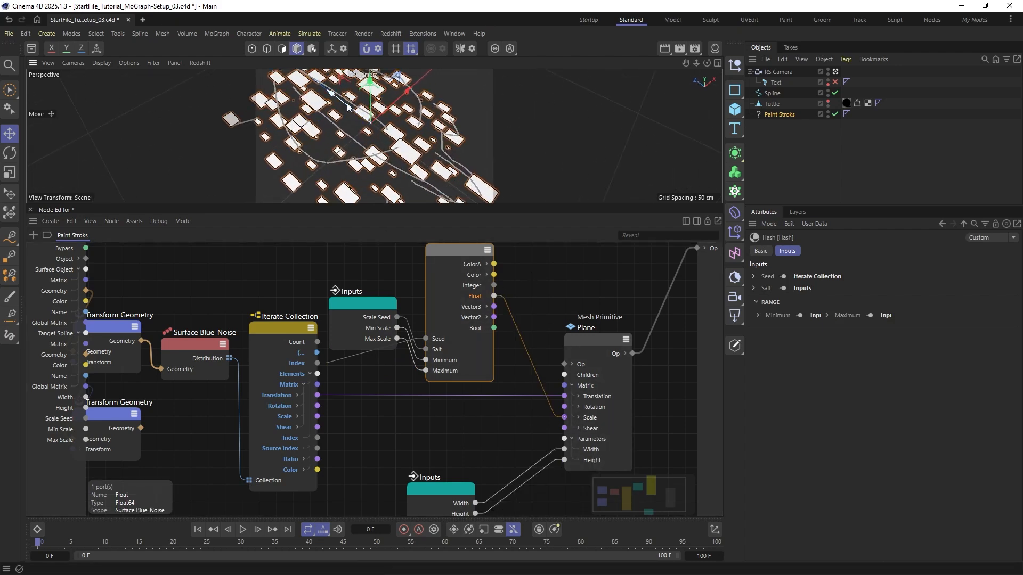
scroll(390, 136, down, 4)
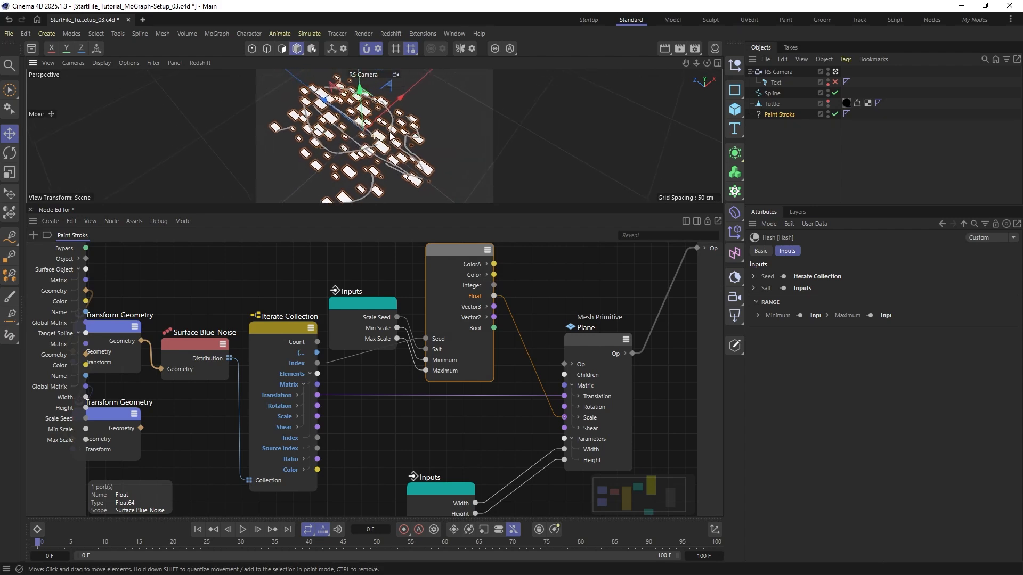
alt+middle_drag(390, 136, 398, 136)
Hide the Hash node's unused ports and tidy the Hash and Inputs nodes between the Iterate Collection and Plane
middle_drag(463, 299, 455, 352)
click(479, 303)
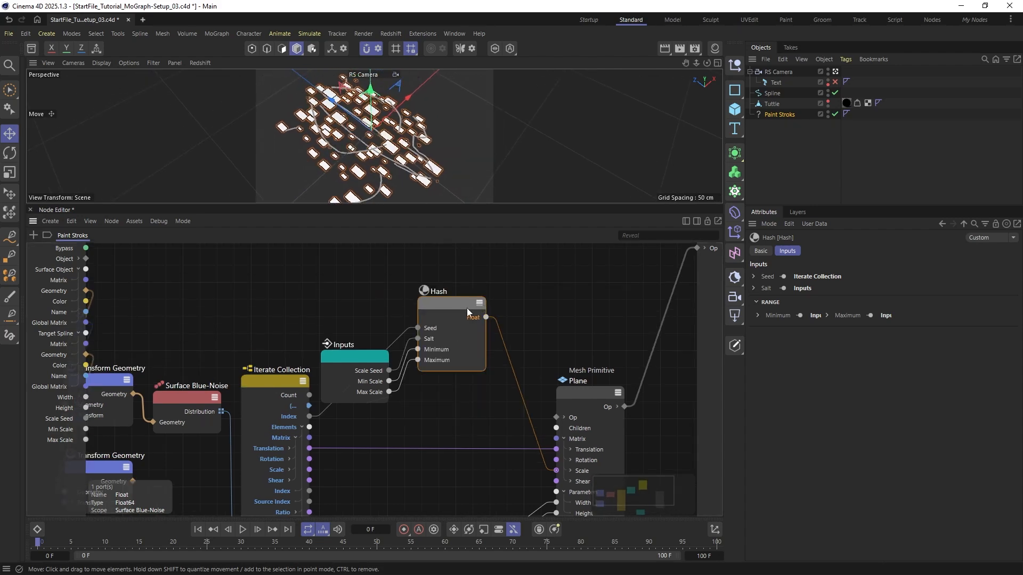
drag(466, 308, 491, 363)
drag(363, 361, 397, 379)
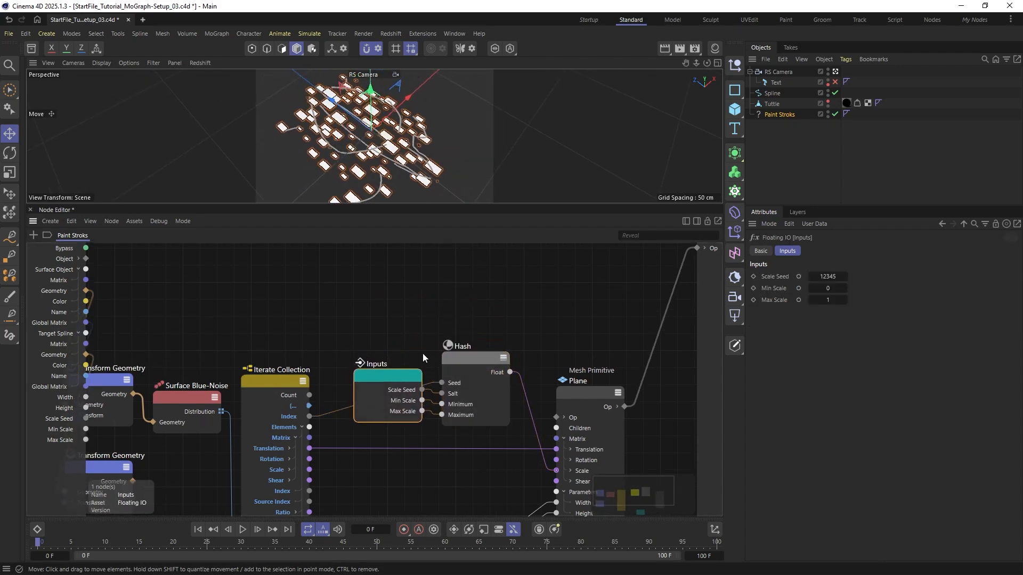
scroll(451, 337, down, 2)
middle_drag(451, 338, 452, 283)
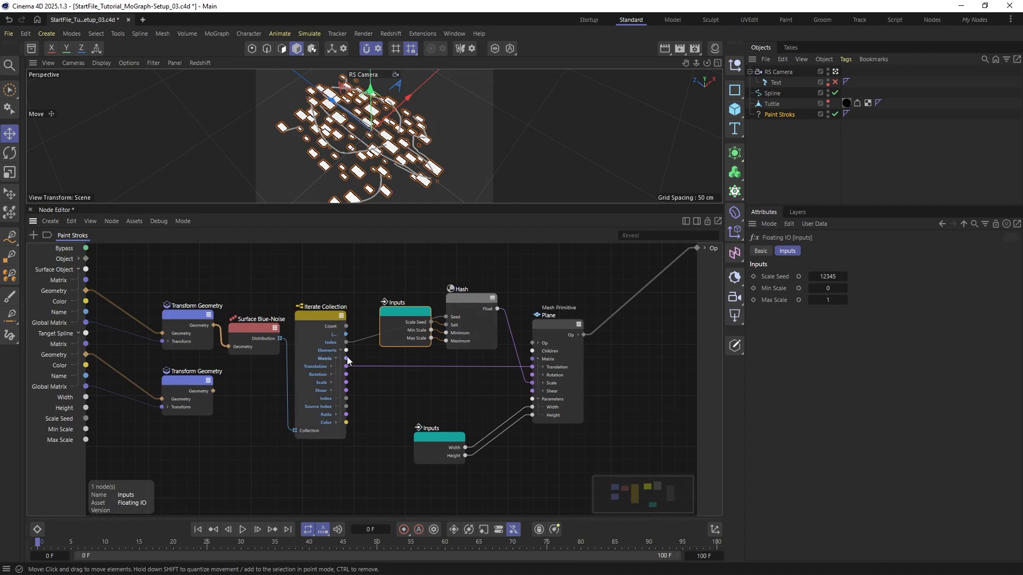
Read the task list in the viewport by temporarily showing the Text object and hiding Paint Stroks
click(835, 82)
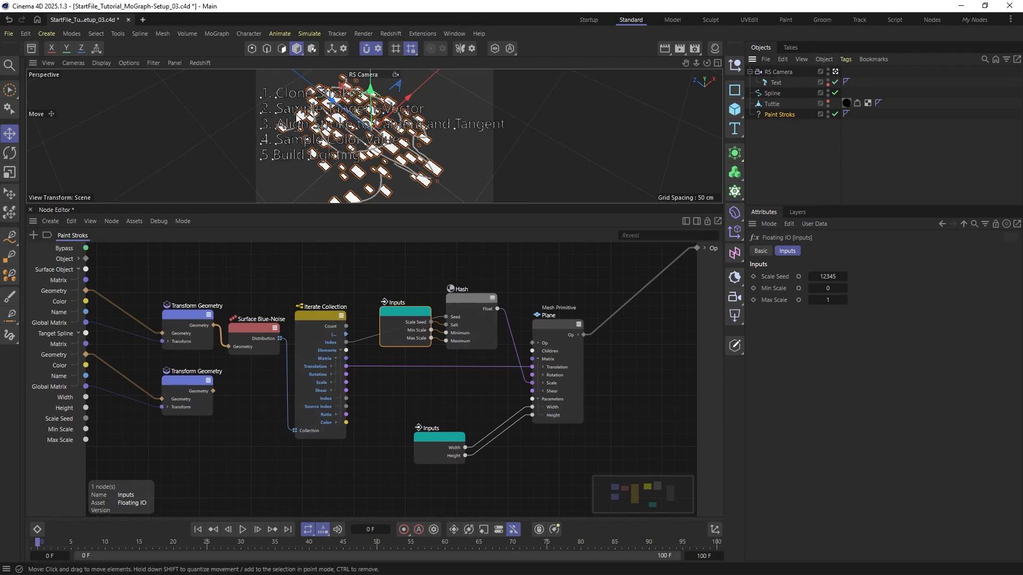
click(835, 114)
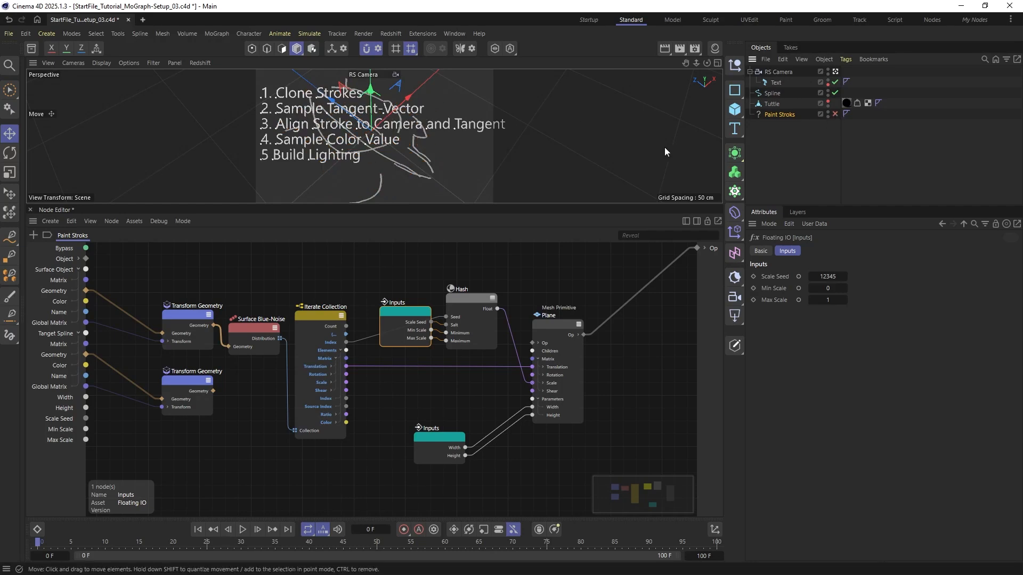
click(835, 114)
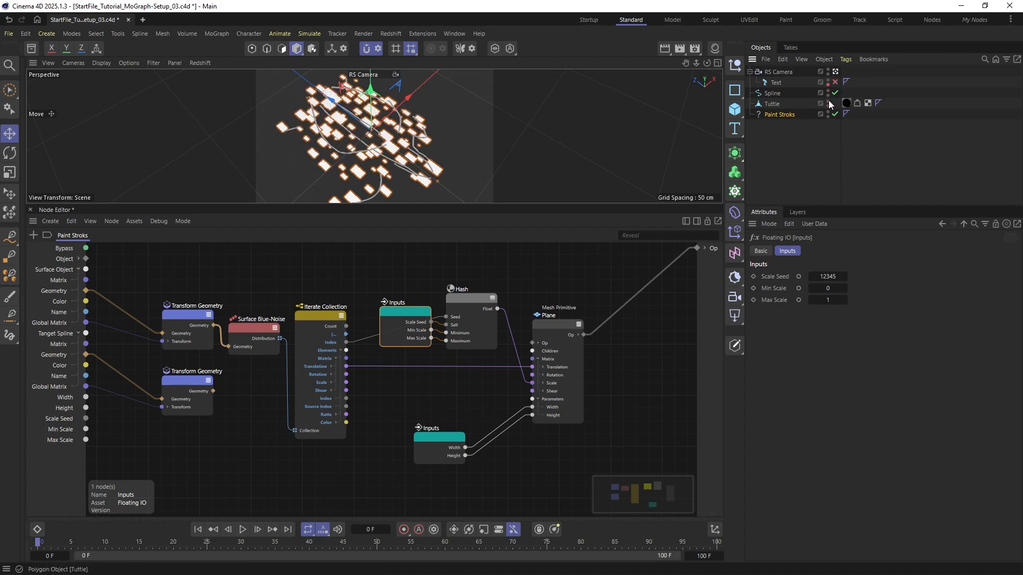
Make the Tuttle model visible in the viewport and enable its X-Ray display to see the strokes and splines through it
alt+click(828, 102)
alt+right_drag(358, 145, 445, 140)
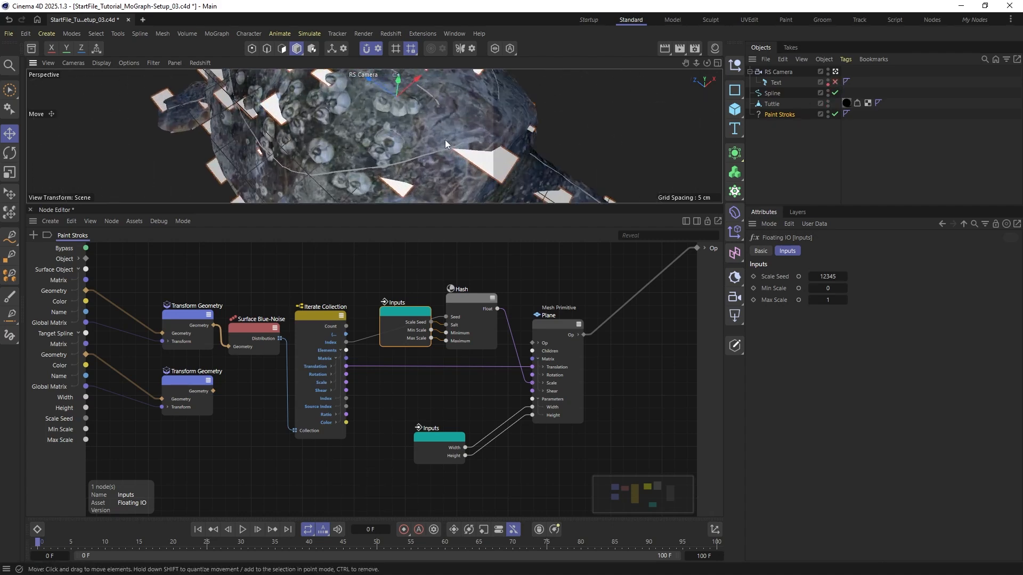
alt+drag(445, 140, 337, 147)
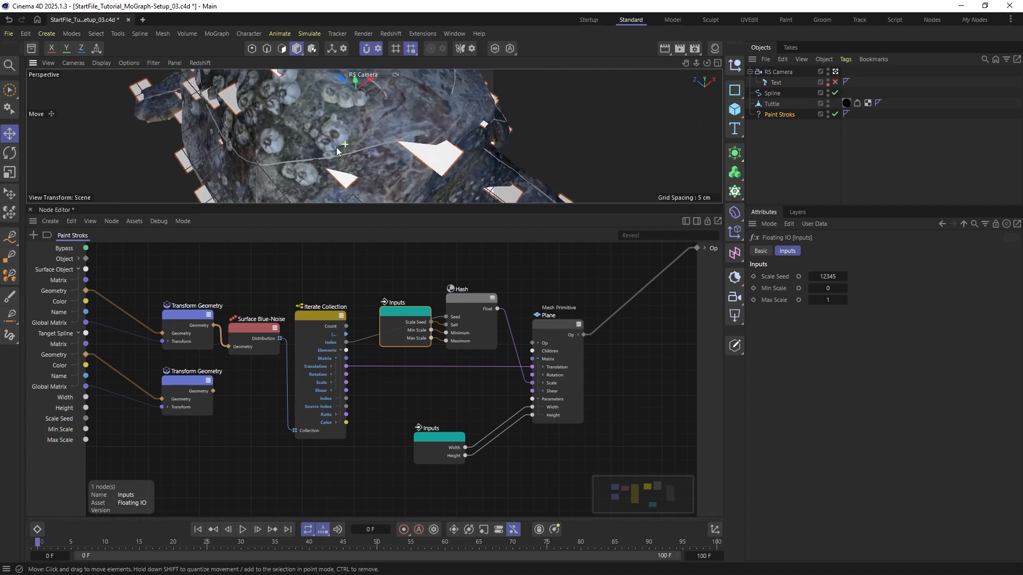
click(772, 103)
click(814, 362)
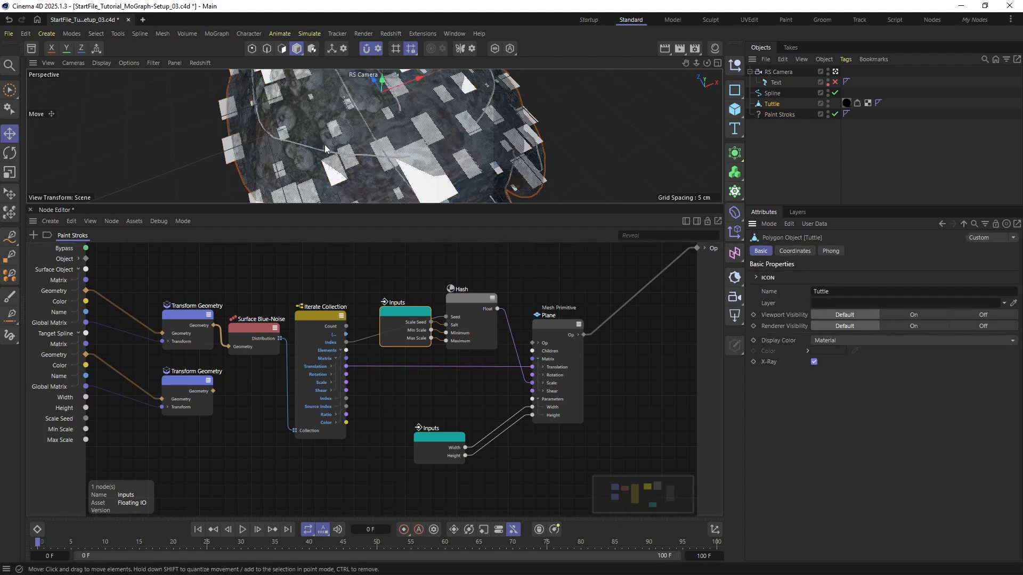
alt+drag(324, 145, 295, 141)
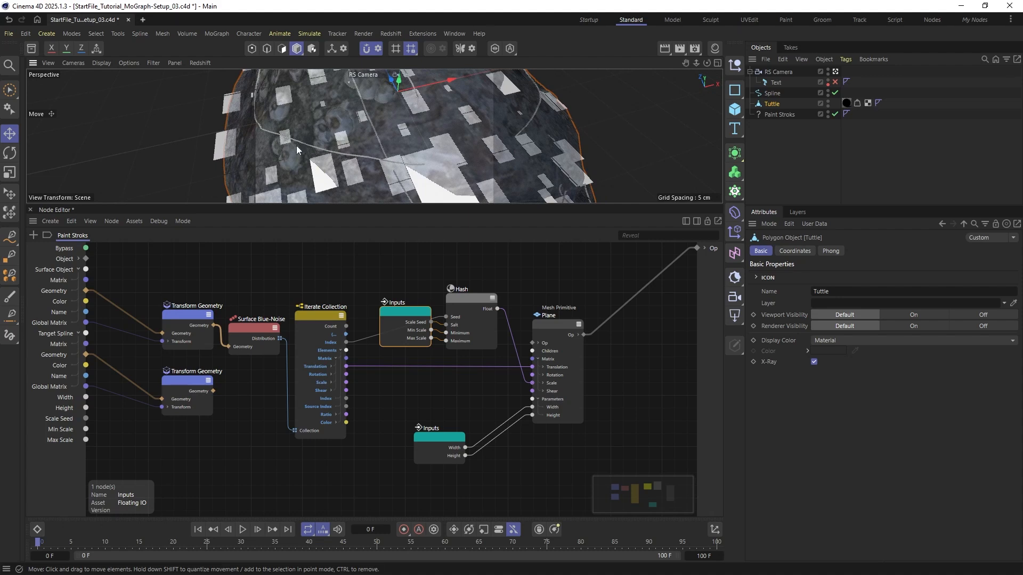
Select the Spline in point mode and examine how its points run along the turtle's surface among the strokes
click(296, 144)
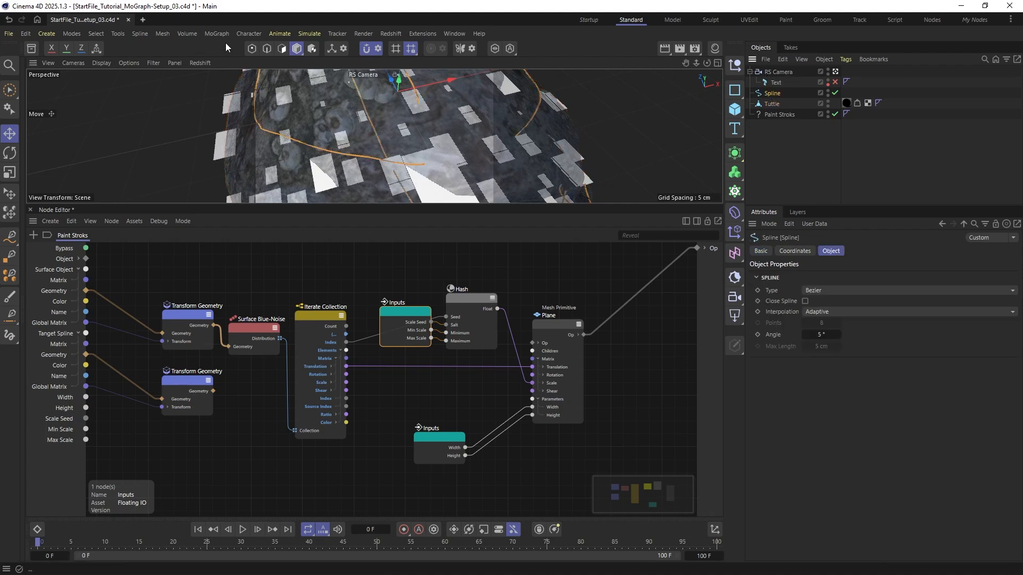
click(252, 49)
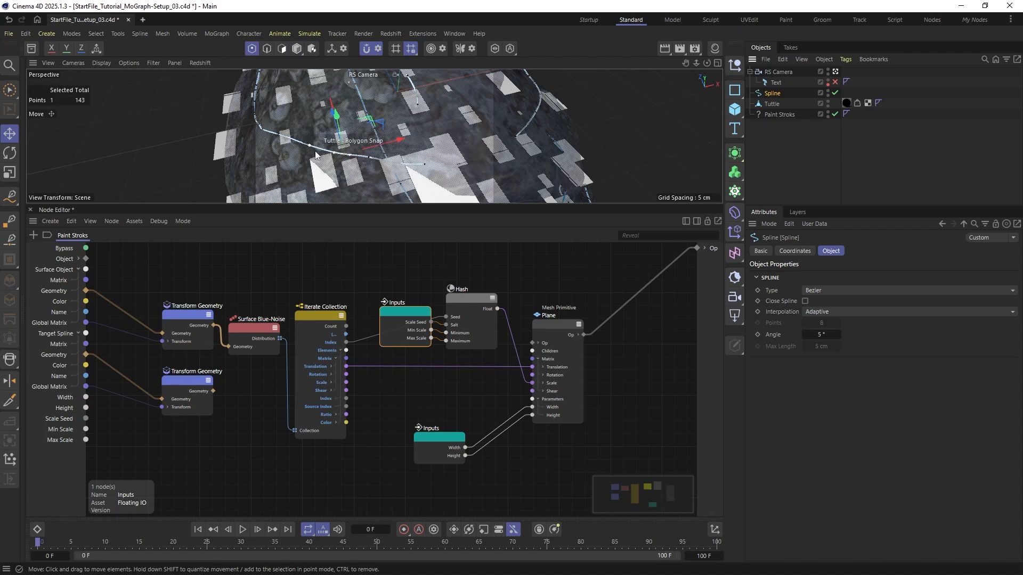
alt+middle_drag(323, 169, 339, 123)
scroll(334, 149, down, 6)
mouse_move(340, 124)
alt+mouse_down()
mouse_move(312, 133)
mouse_move(346, 140)
alt+mouse_up()
alt+right_drag(346, 139, 368, 128)
alt+drag(368, 128, 331, 140)
drag(333, 205, 324, 313)
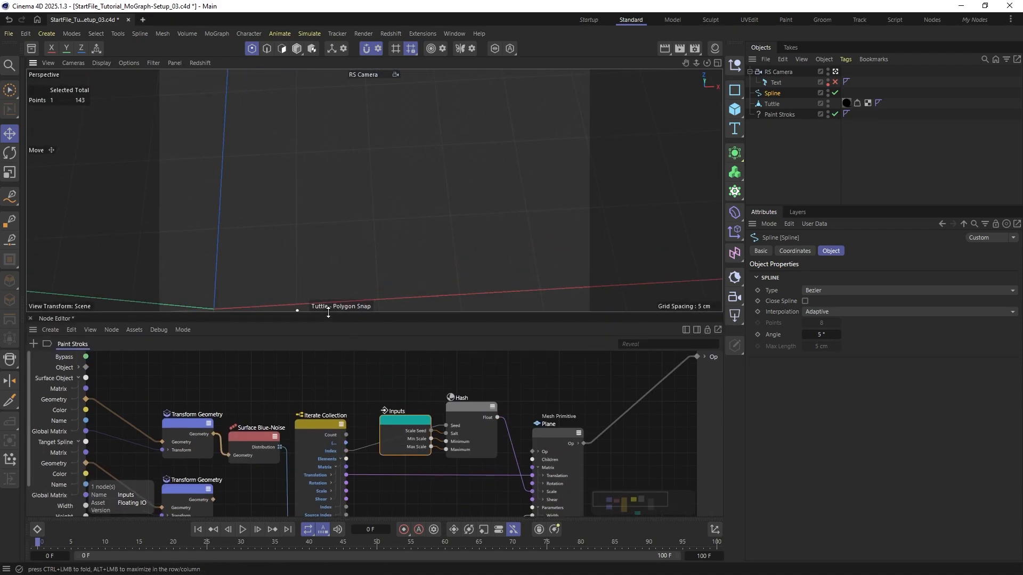
alt+drag(297, 237, 299, 219)
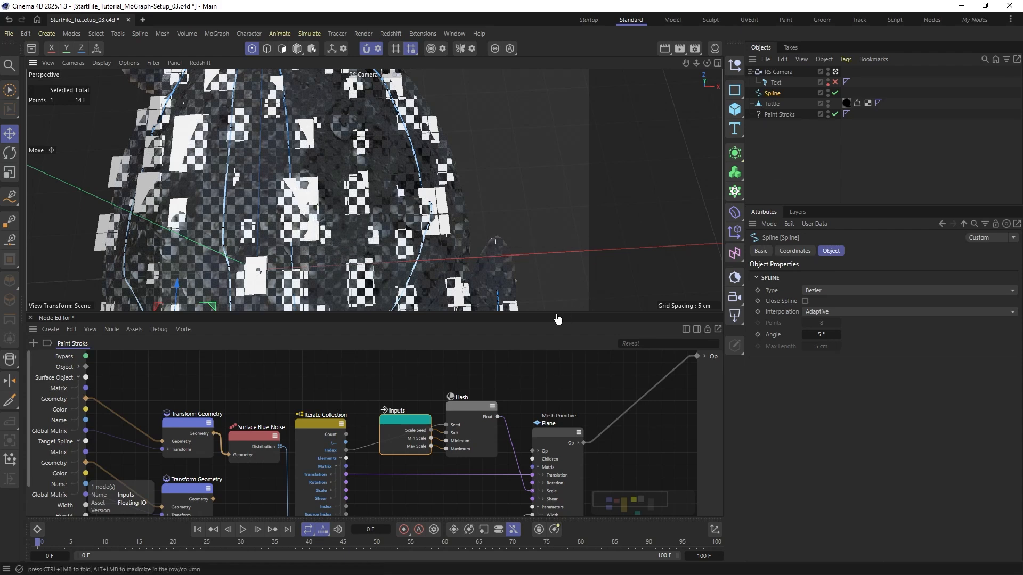
Enlarge the Node Editor and shift both Transform Geometry nodes, Surface Blue-Noise and Iterate Collection away from the Hash and Plane nodes to make room
drag(545, 312, 577, 150)
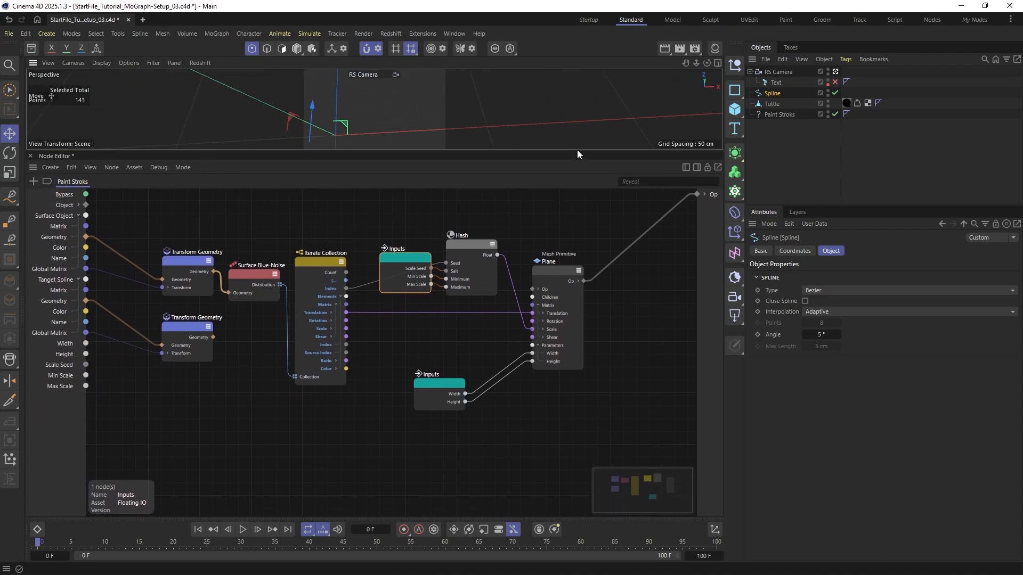
click(391, 335)
drag(245, 226, 365, 406)
drag(366, 269, 290, 270)
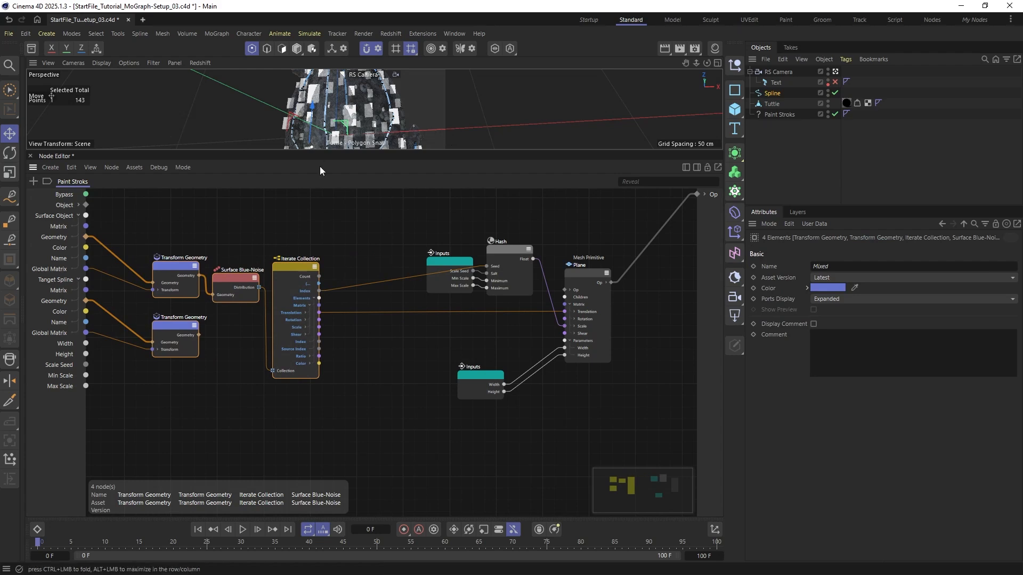
alt+drag(377, 124, 334, 134)
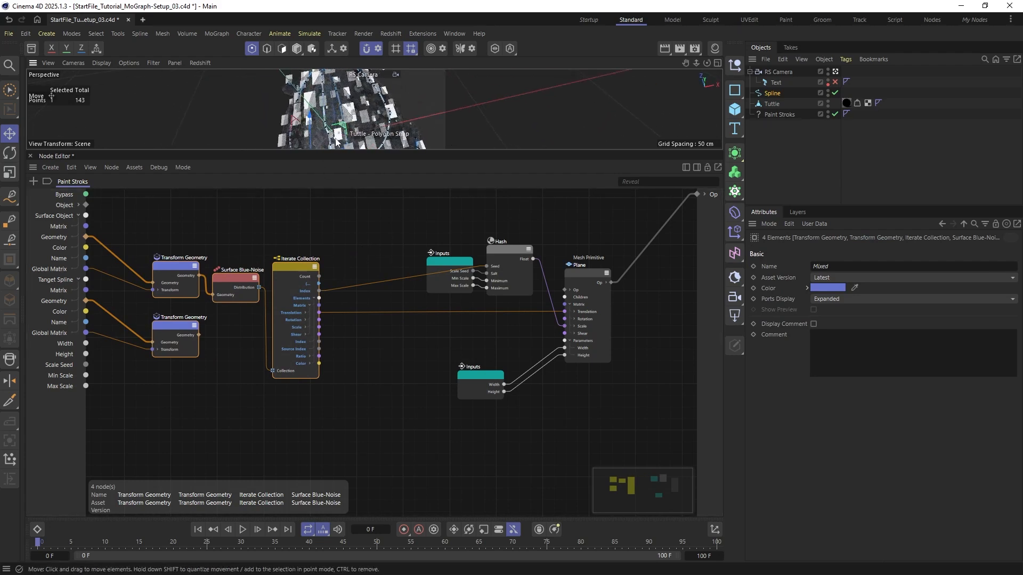
click(404, 377)
middle_drag(403, 375, 397, 354)
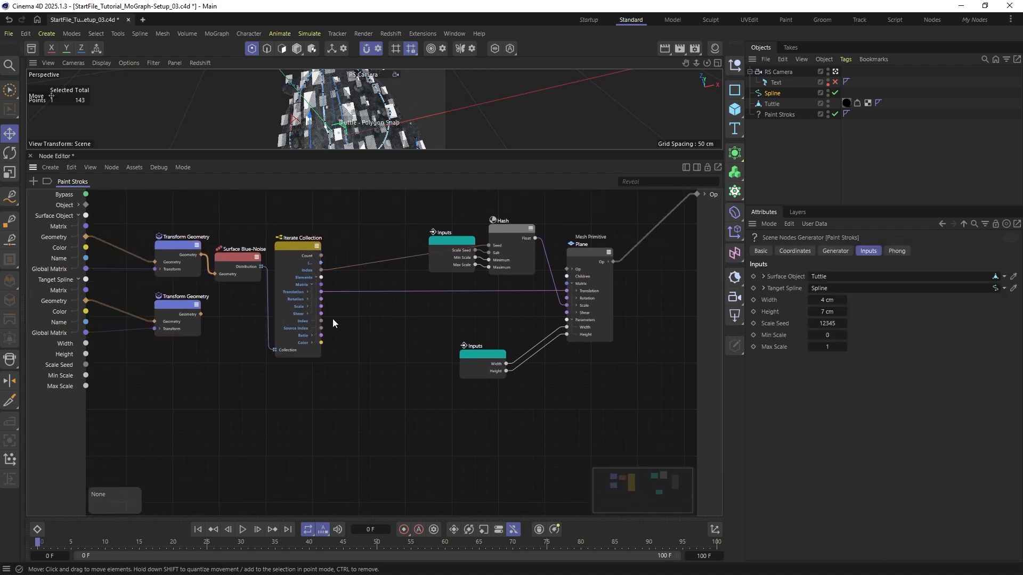
Add a Closest Points node below Iterate Collection and feed it the Geometry of the target spline's Transform Geometry node
double_click(366, 379)
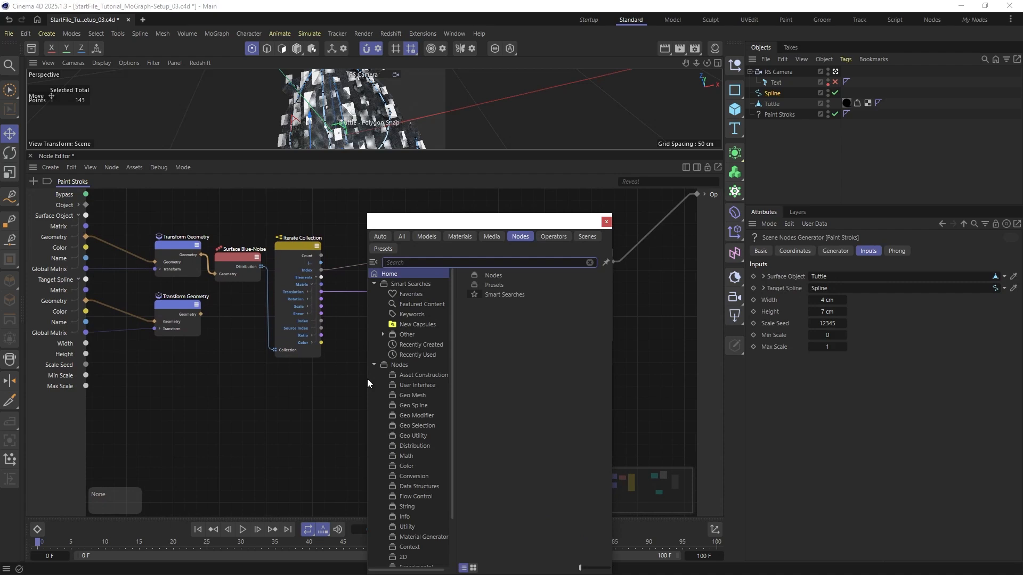
text(clos)
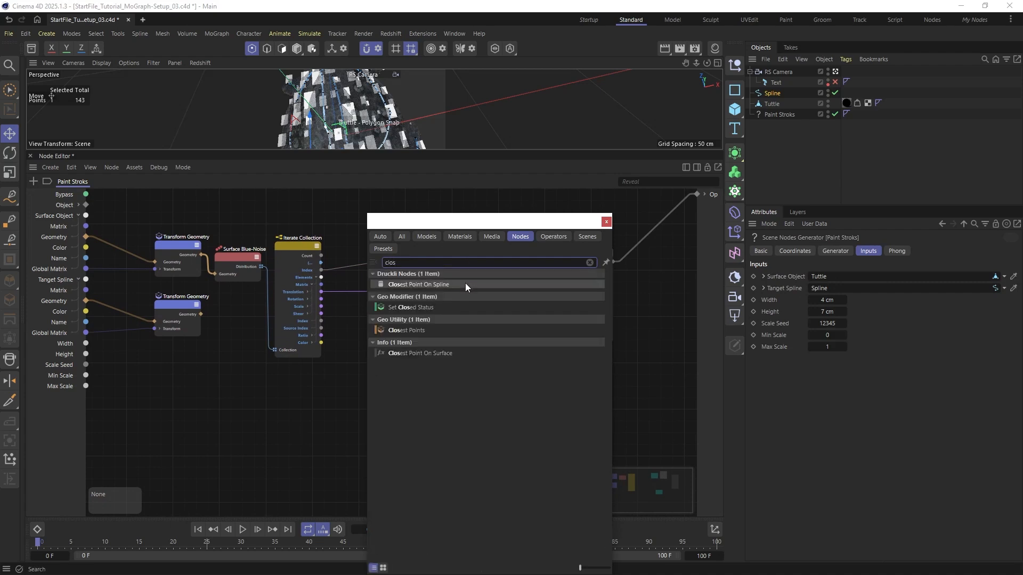
click(421, 330)
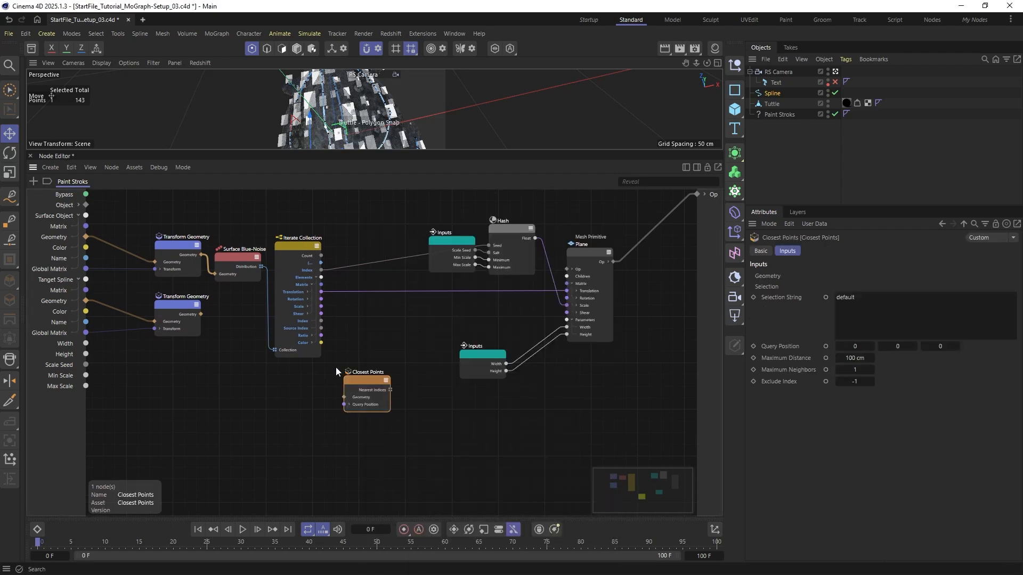
drag(356, 385, 335, 384)
drag(200, 314, 357, 370)
alt+right_drag(280, 366, 308, 366)
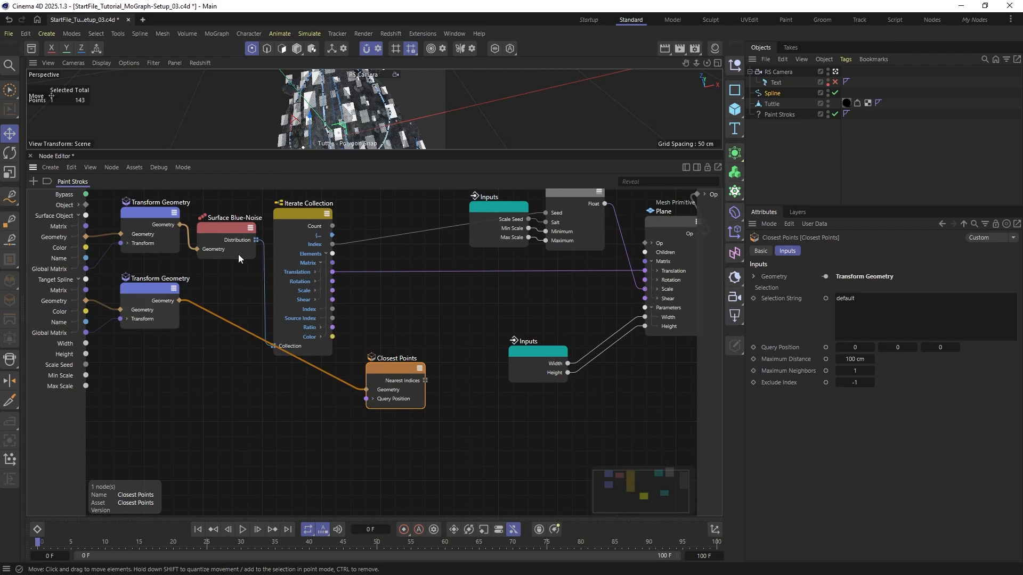
Connect Iterate Collection's Translation output to the Query Position of the Closest Points node
drag(389, 389, 396, 381)
drag(299, 214, 299, 210)
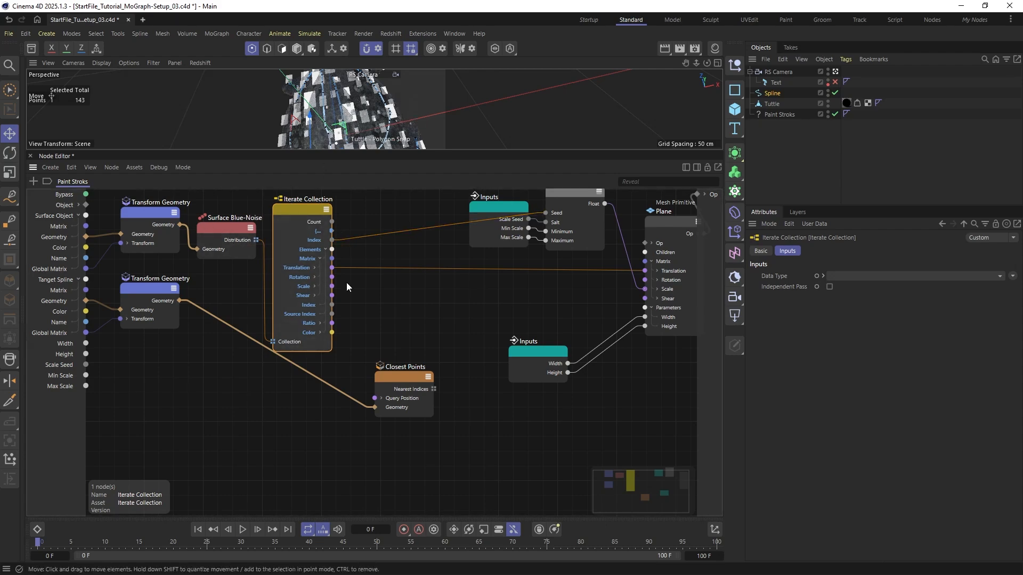
drag(332, 268, 376, 429)
middle_drag(375, 427, 367, 393)
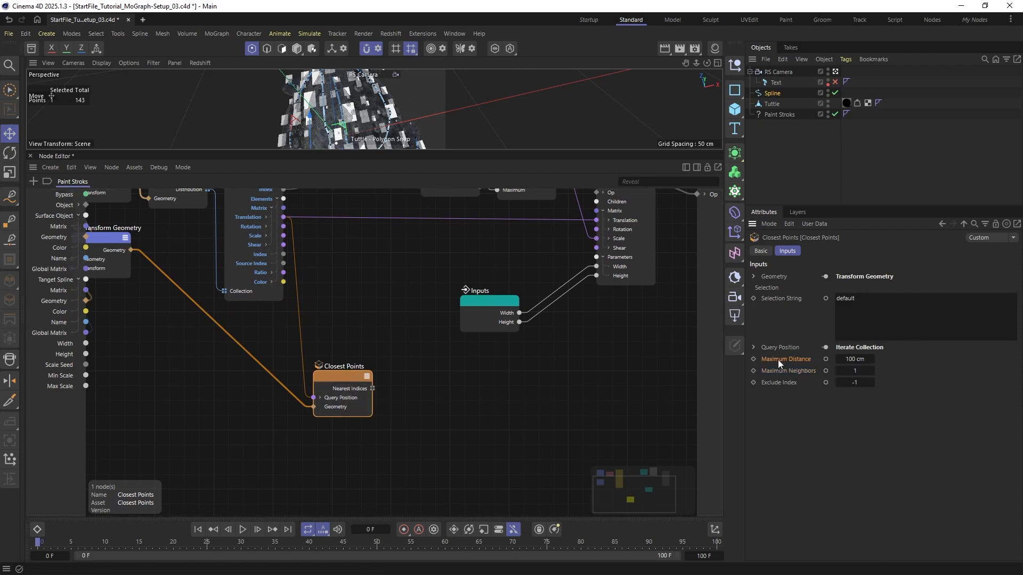
Set the Closest Points node's Maximum Distance to 9999 cm and its Maximum Neighbors to 5
click(853, 358)
text(5)
text(999)
key(Return)
key(Tab)
key(Return)
Expose Maximum Distance and Maximum Neighbors as ports on Closest Points and publish both as group inputs
click(825, 359)
click(825, 370)
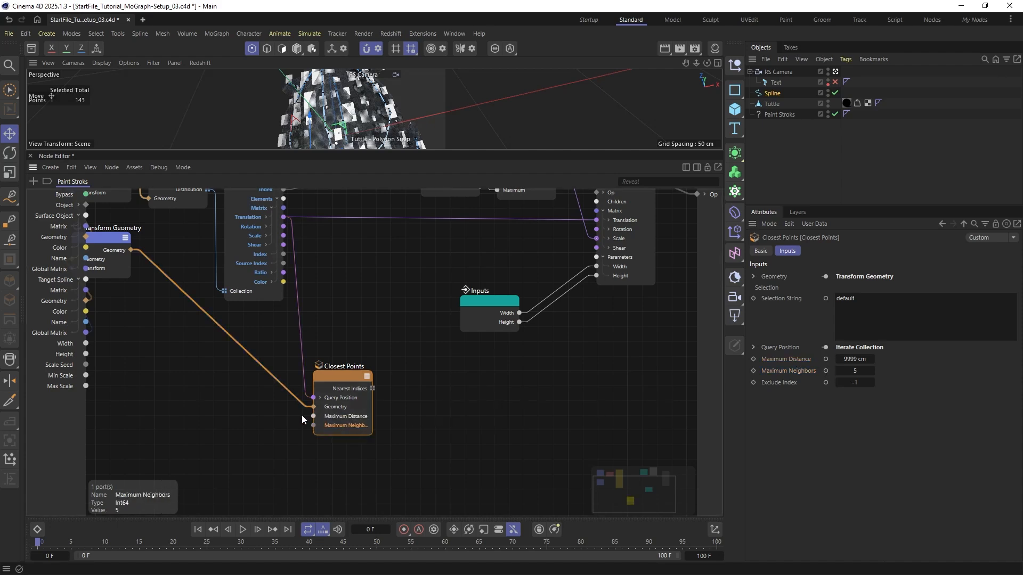
drag(313, 416, 85, 396)
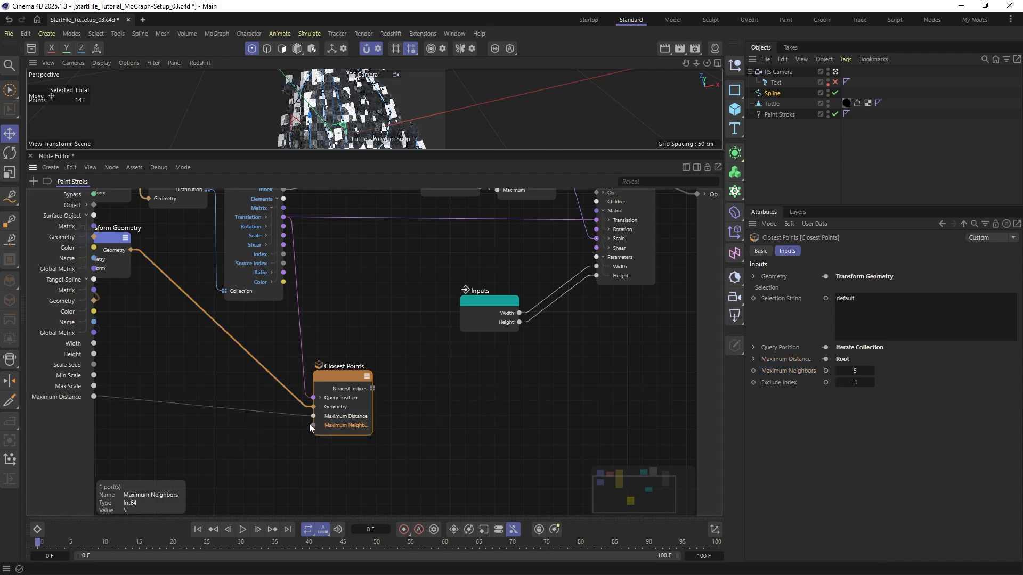
drag(312, 426, 270, 427)
click(289, 436)
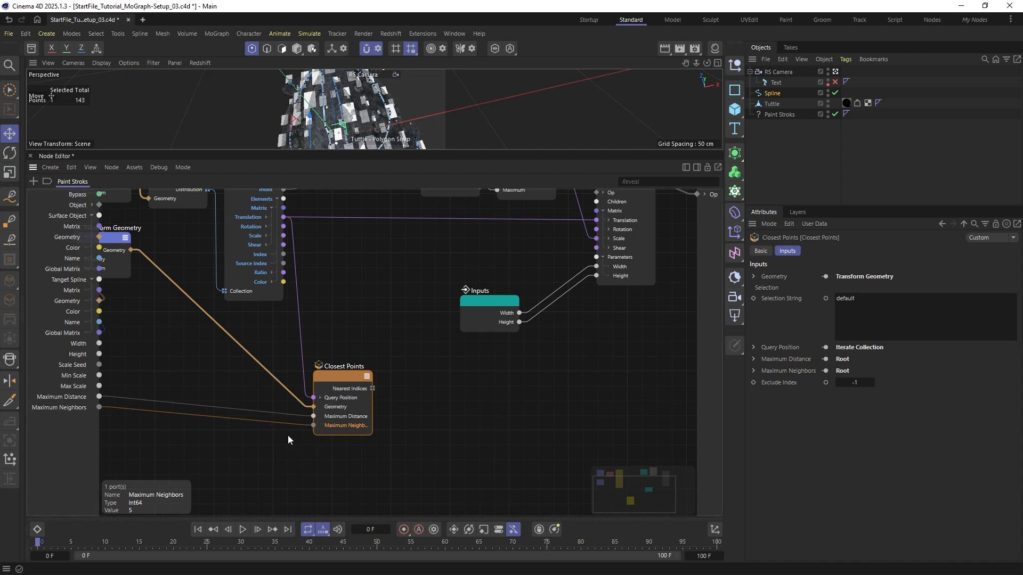
drag(336, 376, 326, 382)
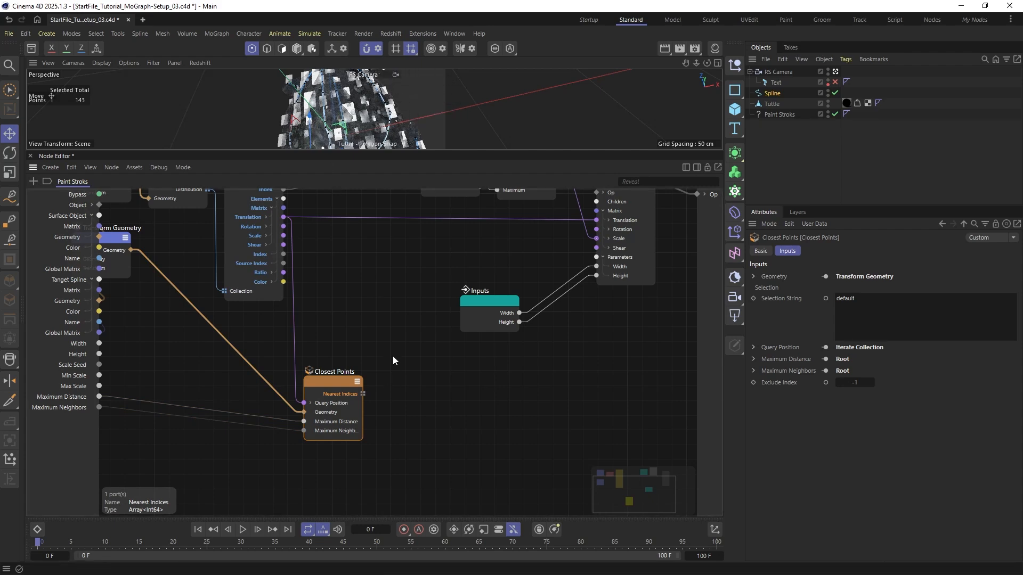
click(339, 381)
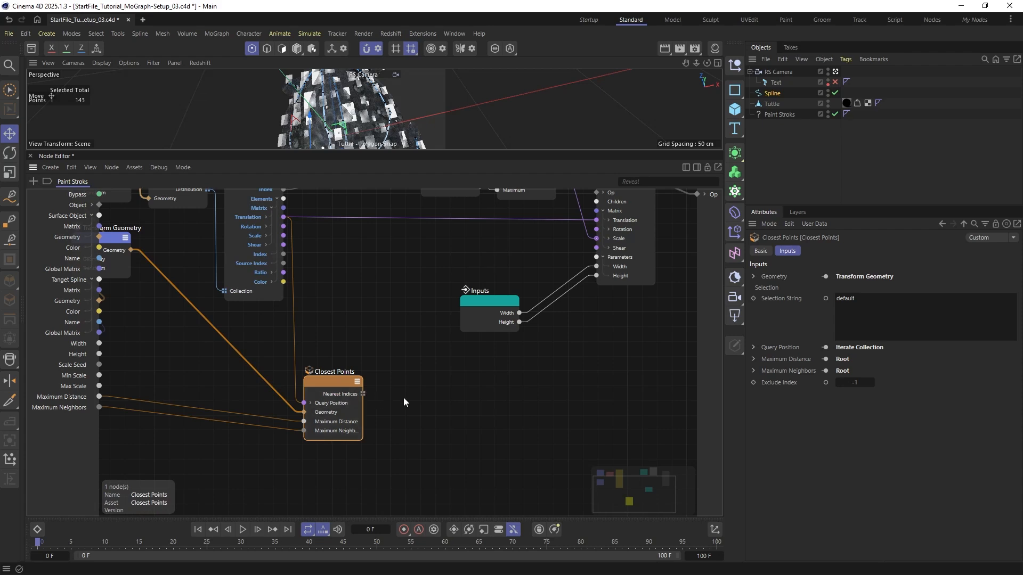
Add a second Iterate Collection node beside Closest Points and connect Nearest Indices to its Collection input
double_click(426, 401)
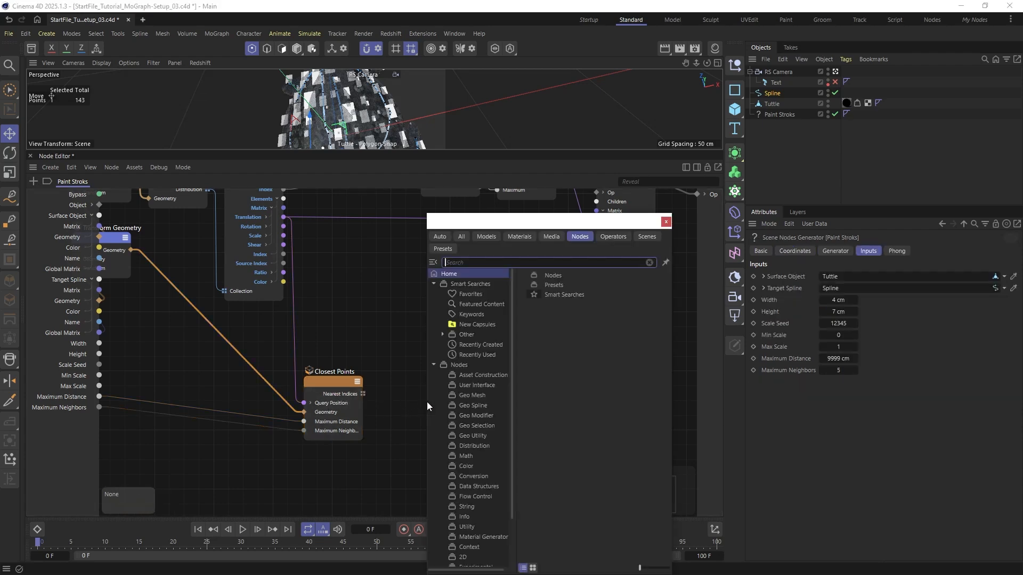
text(iter)
click(474, 307)
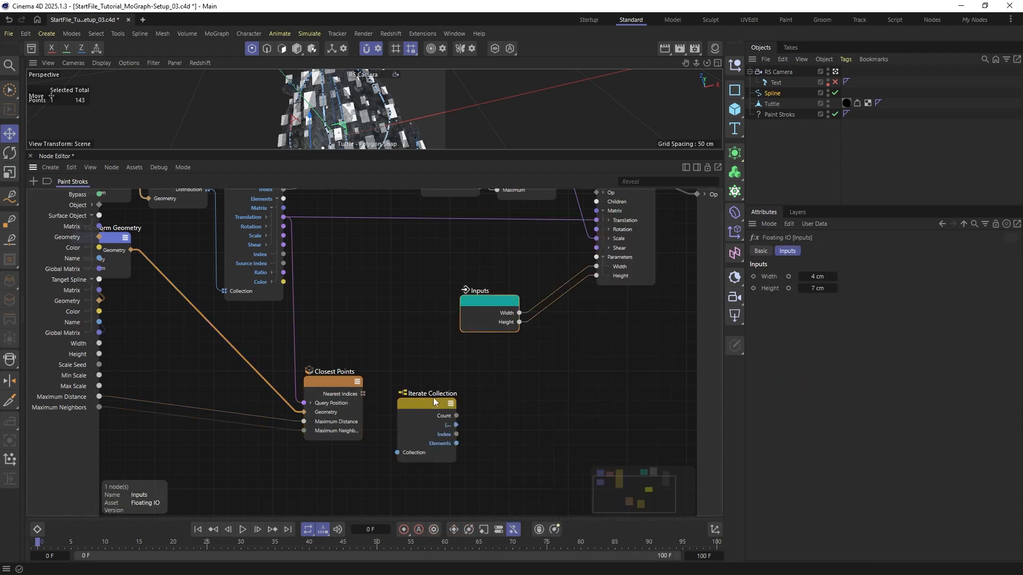
drag(363, 394, 383, 426)
drag(396, 387, 388, 396)
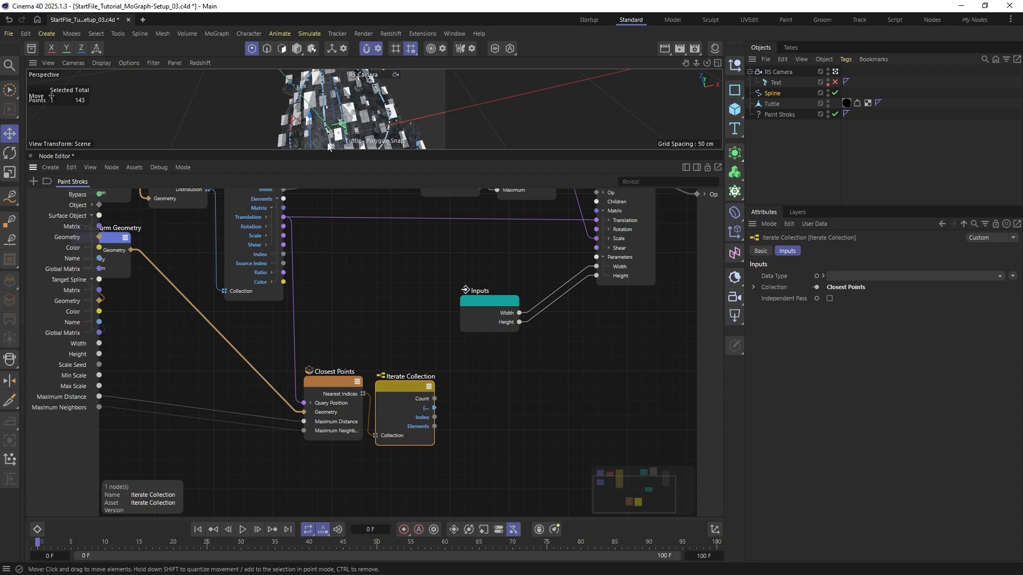
Add a Geometry Property Get node of type Tangents and place it directly below the Closest Points node
middle_drag(371, 357, 351, 310)
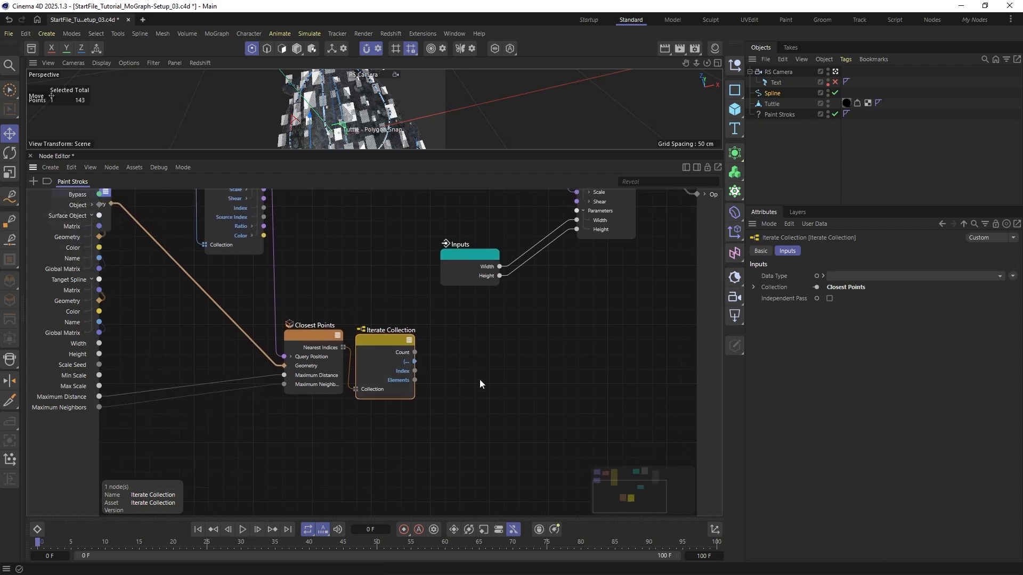
double_click(486, 361)
text(get ta)
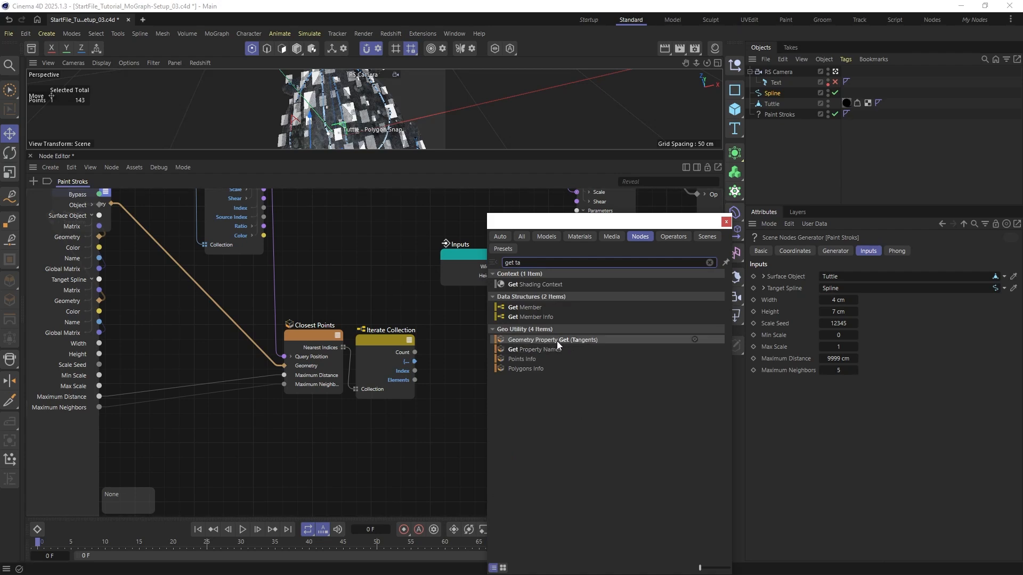
double_click(577, 341)
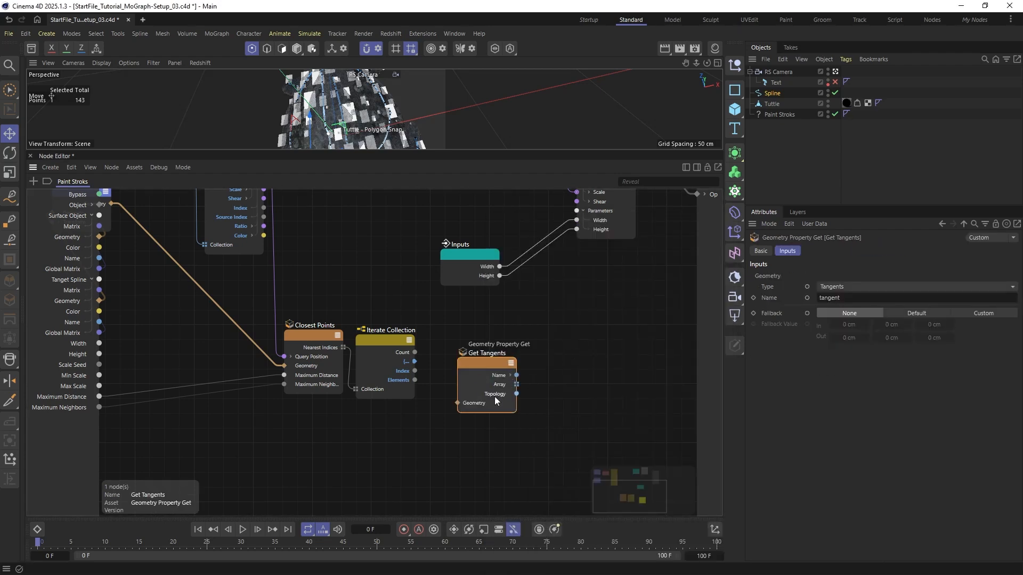
drag(487, 367, 476, 373)
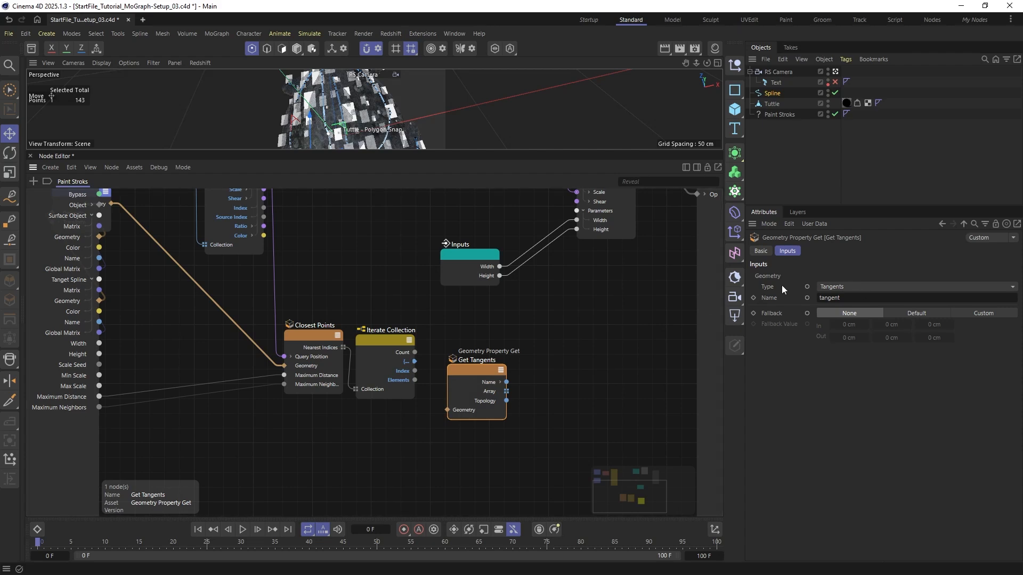
click(835, 288)
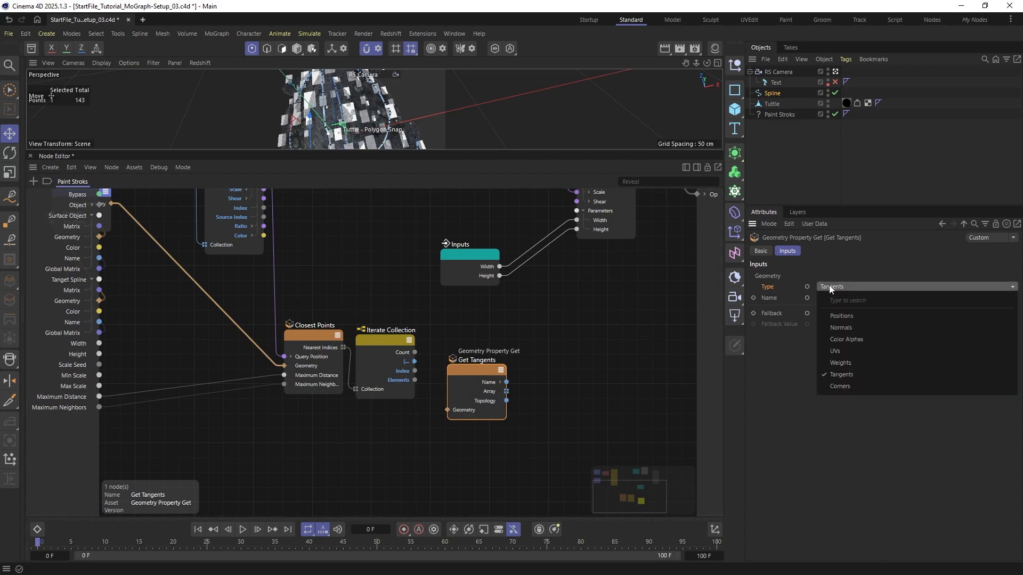
click(841, 374)
drag(493, 370, 329, 418)
middle_drag(330, 418, 407, 417)
middle_drag(219, 324, 236, 339)
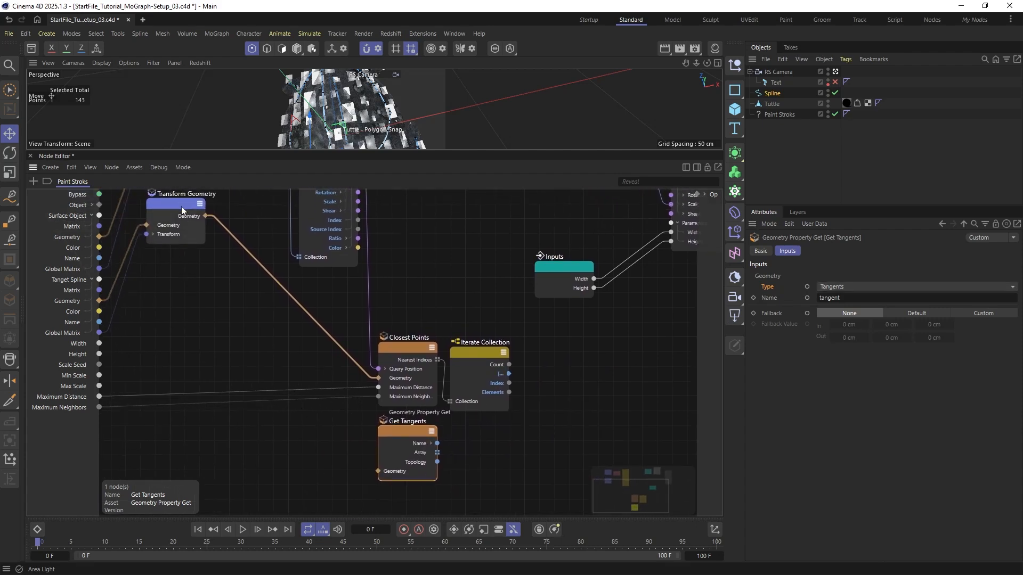
Reposition the Target Spline's Transform Geometry node and also connect its Geometry output to the Get Tangents node's Geometry input
drag(181, 206, 186, 300)
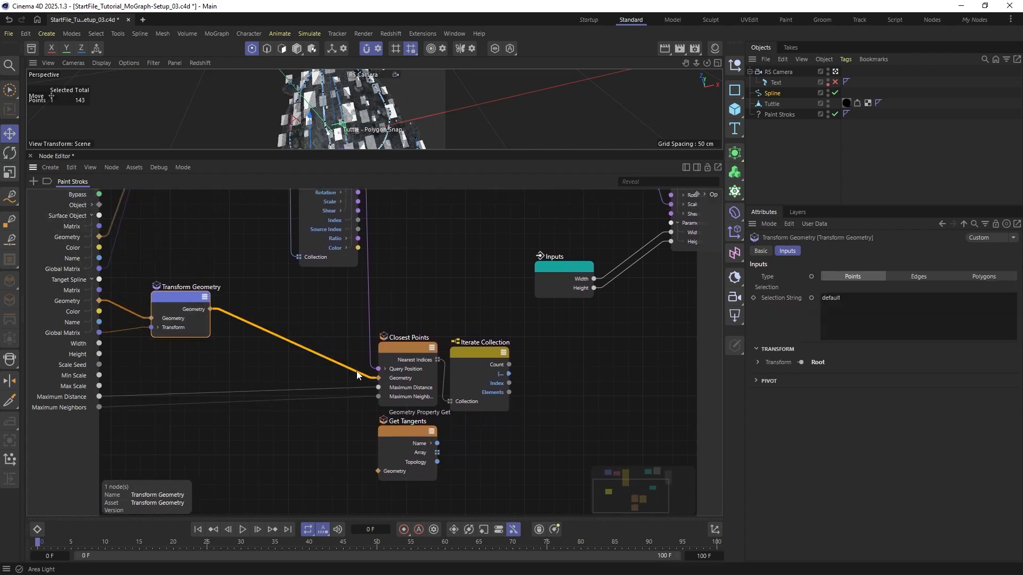
drag(376, 378, 378, 471)
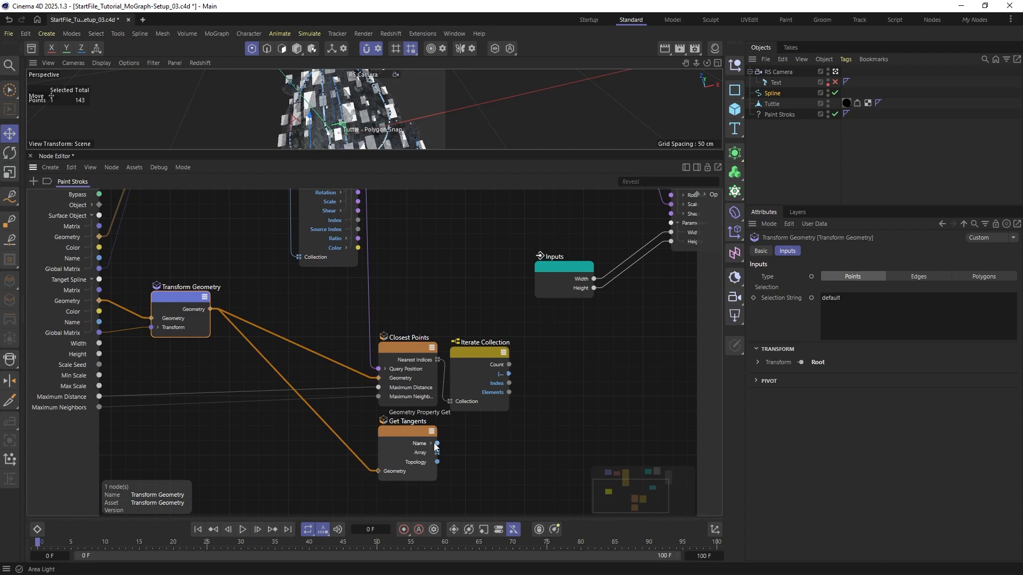
middle_drag(515, 449, 442, 426)
Examine the Get Tangents node's Array port and a spline point's tangent handles up close in the enlarged viewport
click(342, 429)
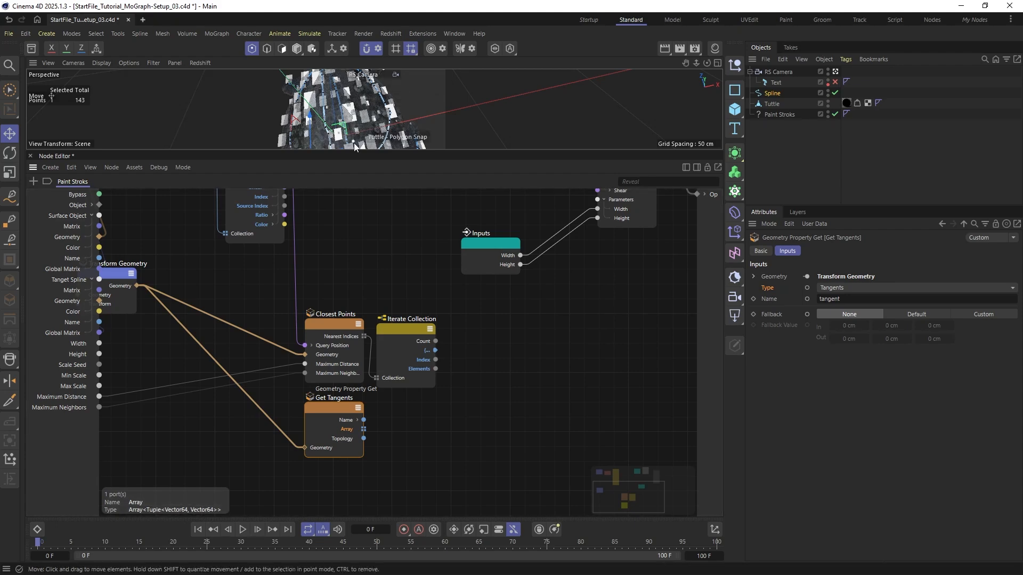
drag(361, 161, 358, 285)
alt+middle_drag(293, 235, 327, 192)
scroll(327, 193, up, 3)
click(322, 201)
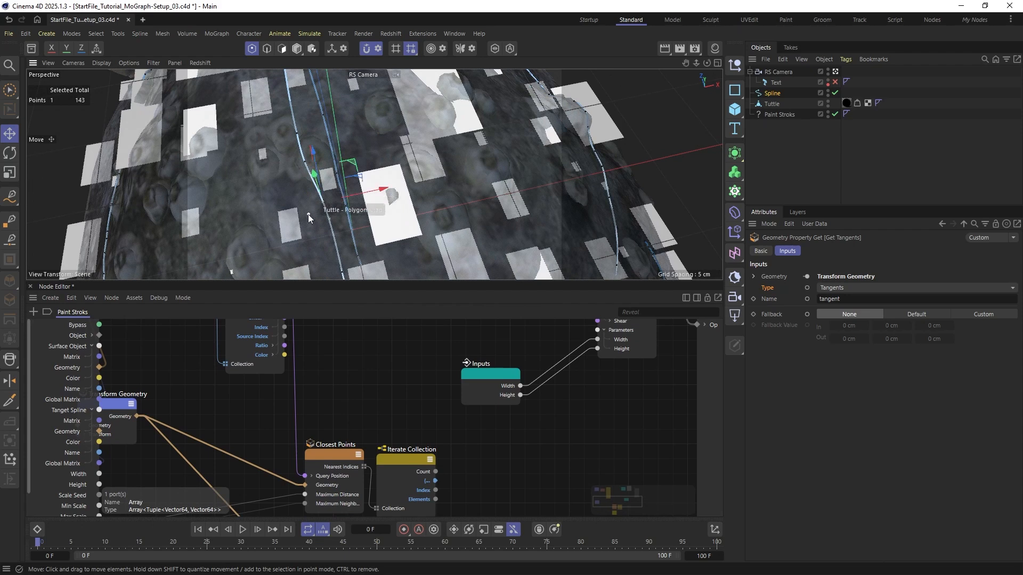
mouse_move(308, 214)
alt+mouse_down()
mouse_move(316, 237)
mouse_move(307, 243)
mouse_move(317, 200)
alt+mouse_up()
alt+right_drag(318, 197, 334, 187)
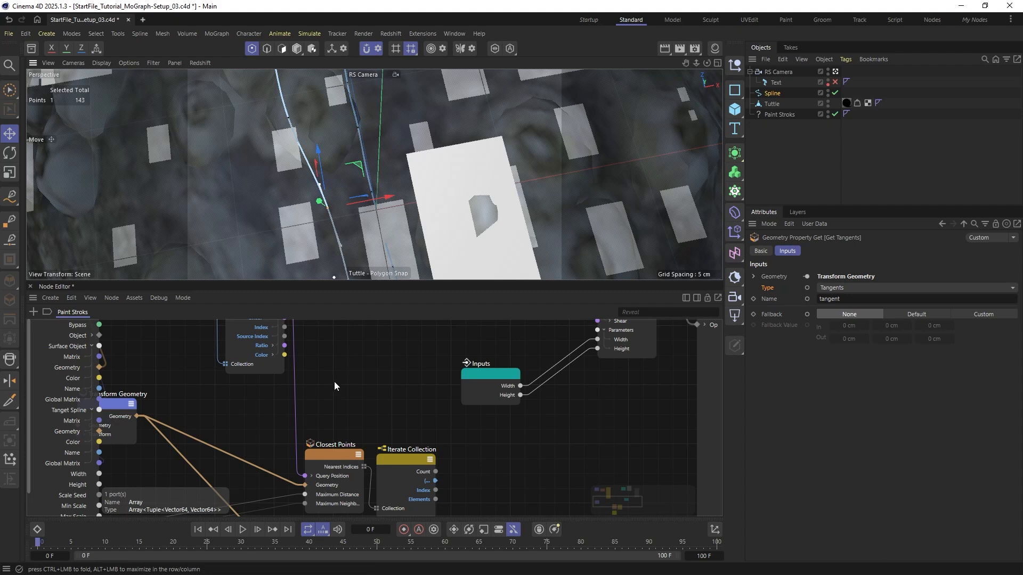
alt+middle_drag(334, 381, 368, 260)
click(375, 414)
click(382, 437)
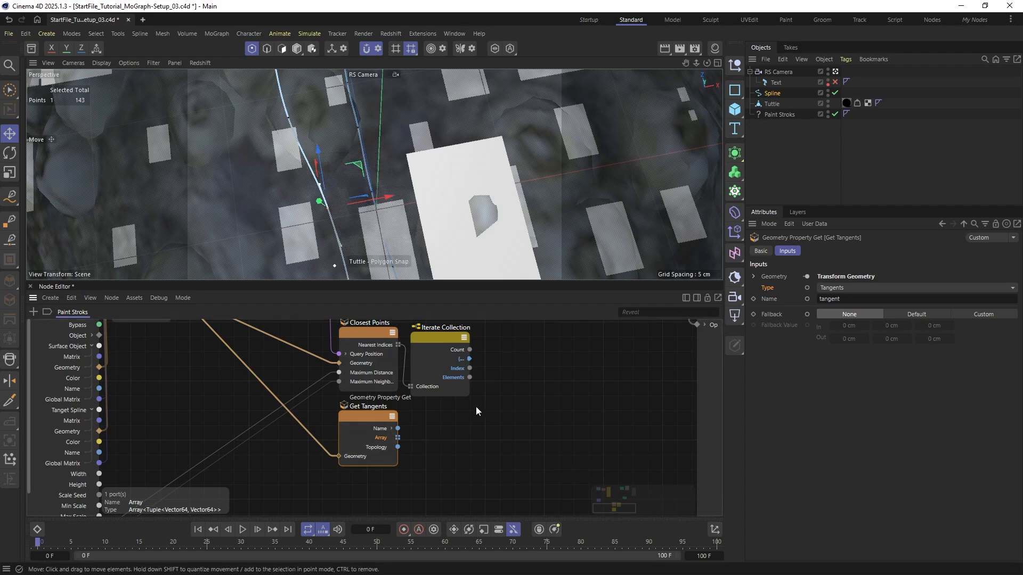
scroll(469, 407, down, 2)
middle_drag(469, 407, 435, 415)
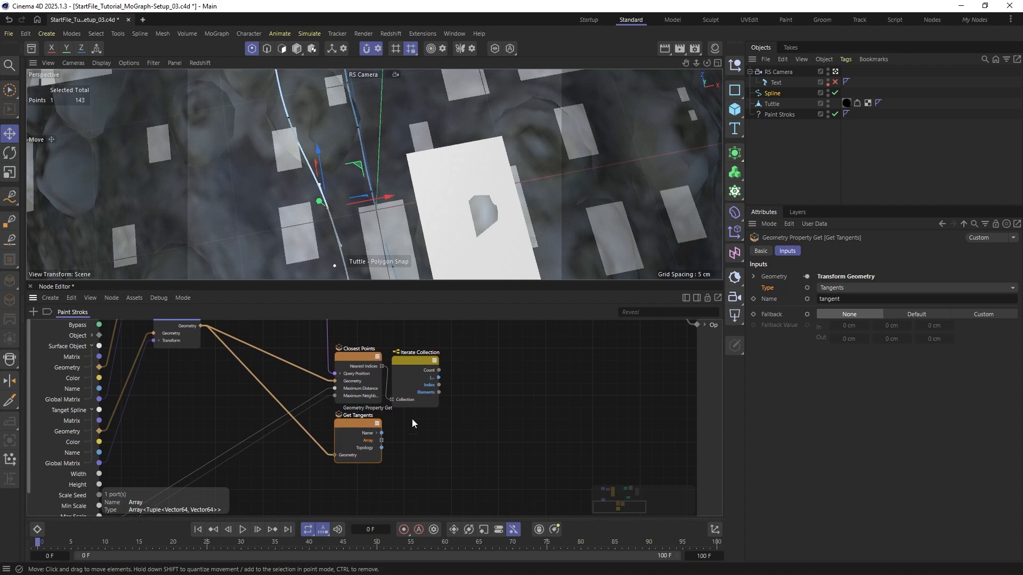
drag(403, 283, 424, 115)
middle_drag(460, 199, 441, 278)
scroll(427, 273, up, 2)
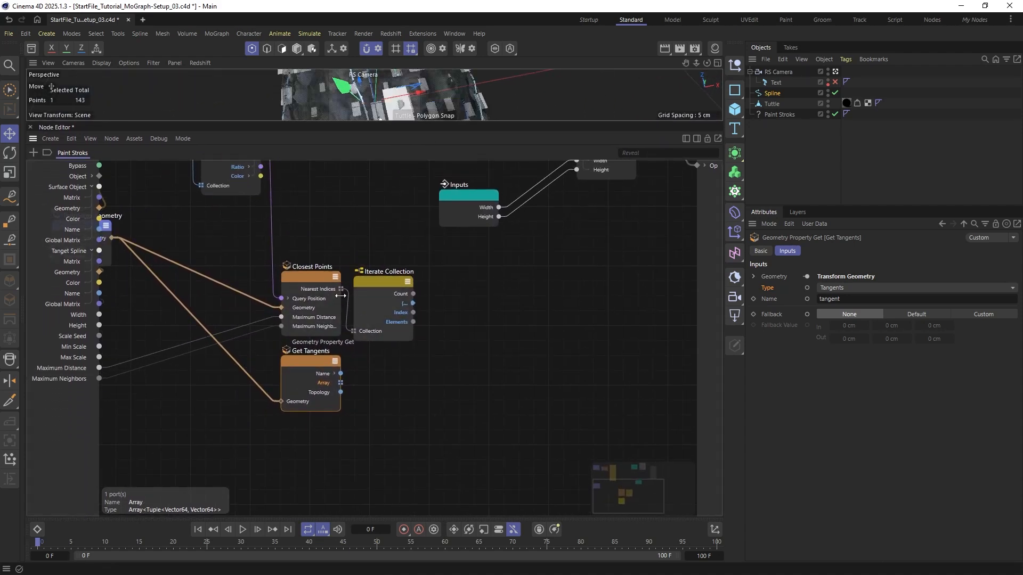
Add a Get Element node and place it beside the Get Tangents node
double_click(443, 379)
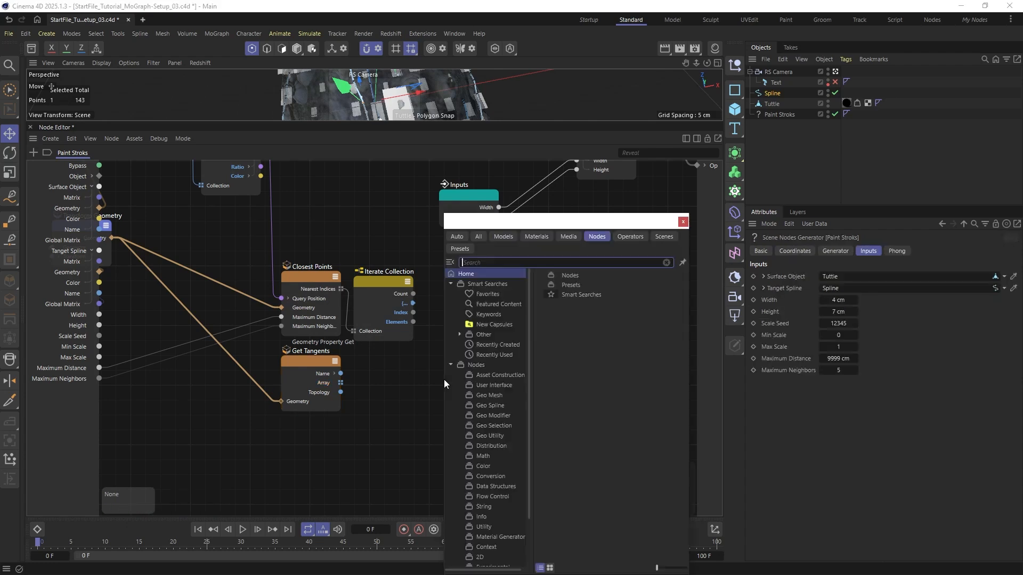
text(get el)
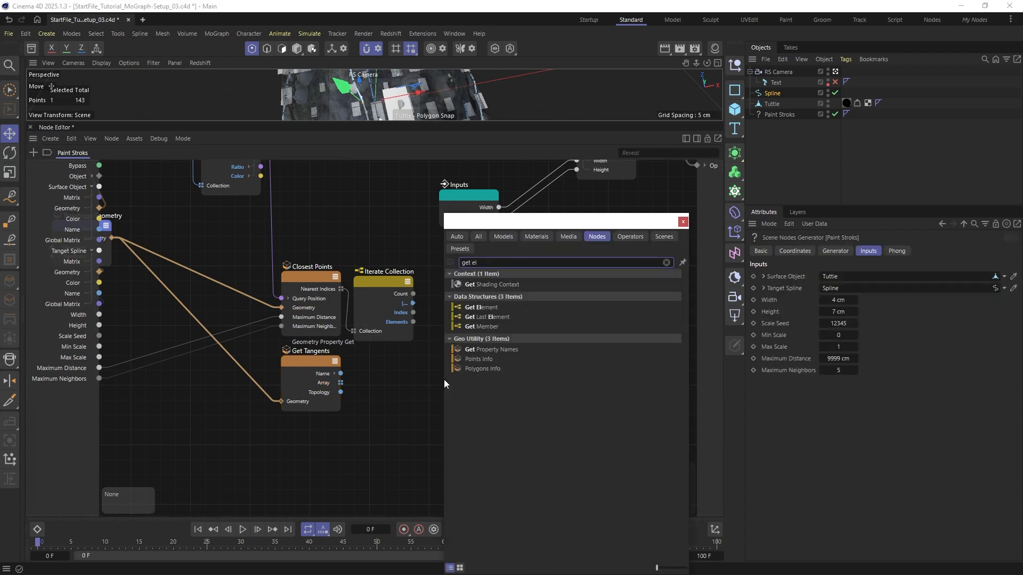
click(481, 308)
drag(426, 385, 442, 357)
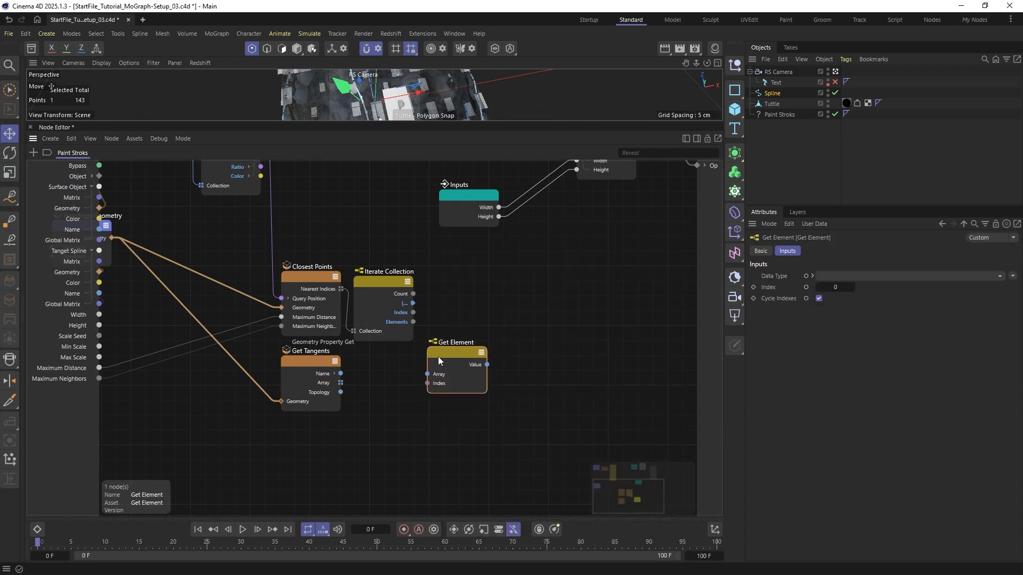
Connect Get Tangents' Array to Get Element's Array, and the neighbouring Iterate Collection's Elements to its Index
drag(341, 383, 467, 343)
drag(461, 381, 412, 323)
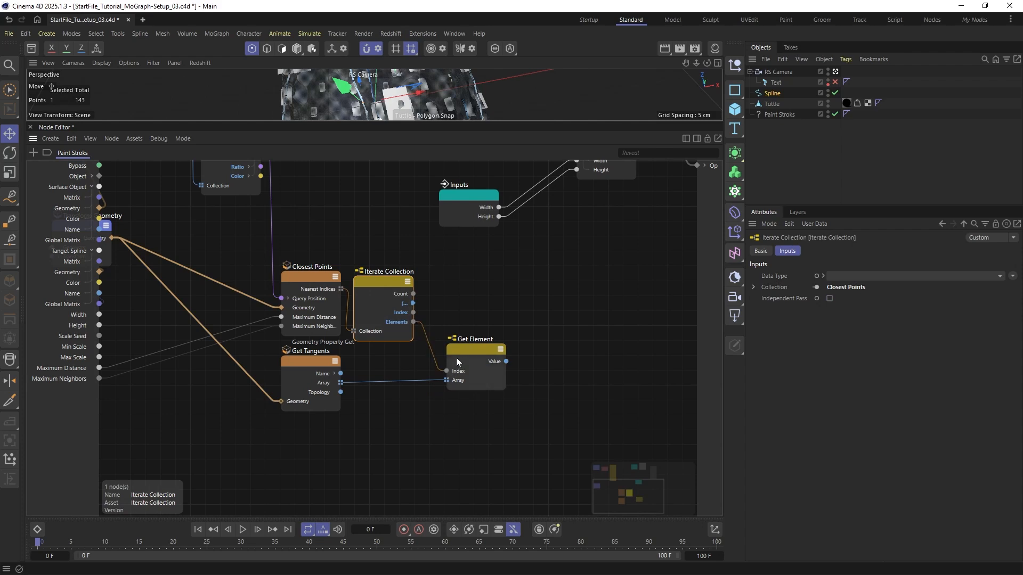
drag(456, 357, 436, 366)
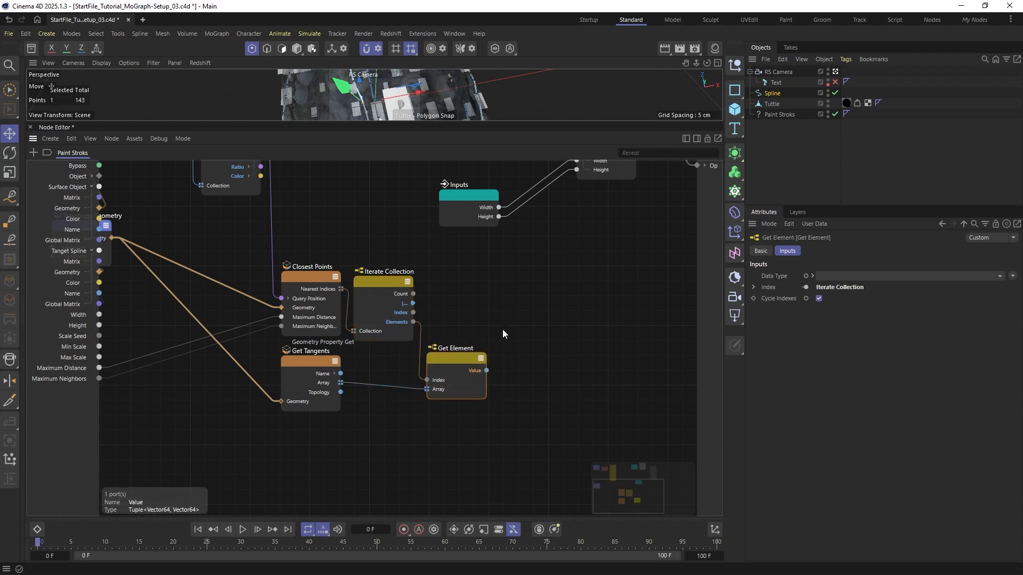
Add a Decompose Container node beside Get Element and connect Get Element's Value to its Container input
middle_drag(601, 333, 530, 337)
double_click(532, 340)
text(d)
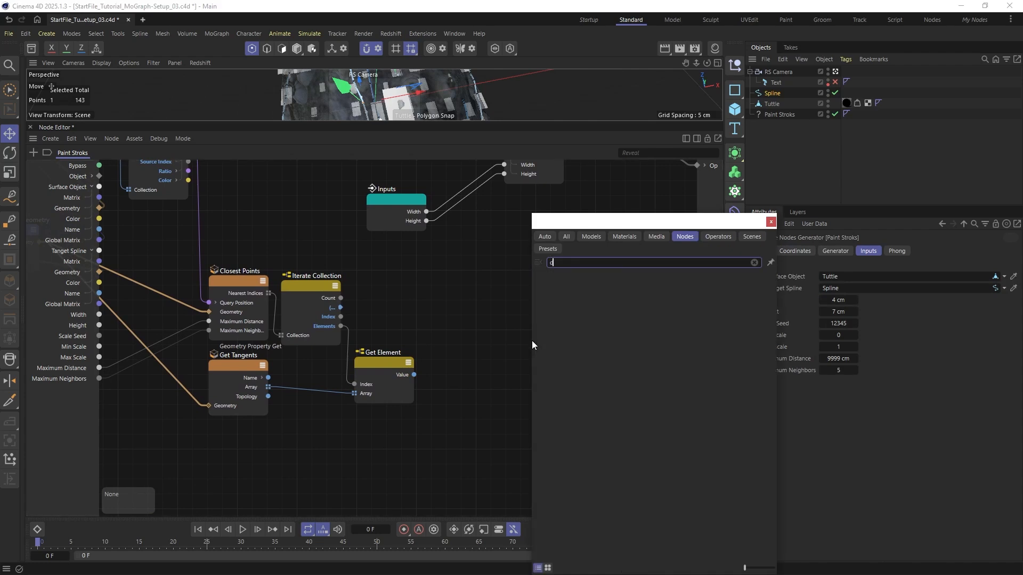
text(ecom)
double_click(572, 305)
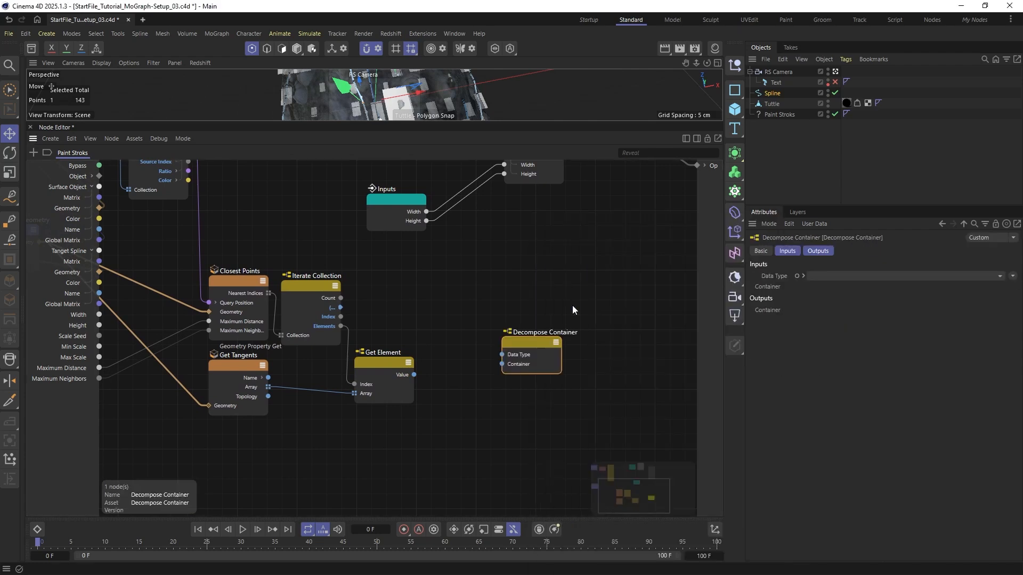
drag(518, 343, 461, 353)
drag(413, 374, 439, 373)
scroll(439, 373, up, 1)
middle_drag(477, 373, 455, 377)
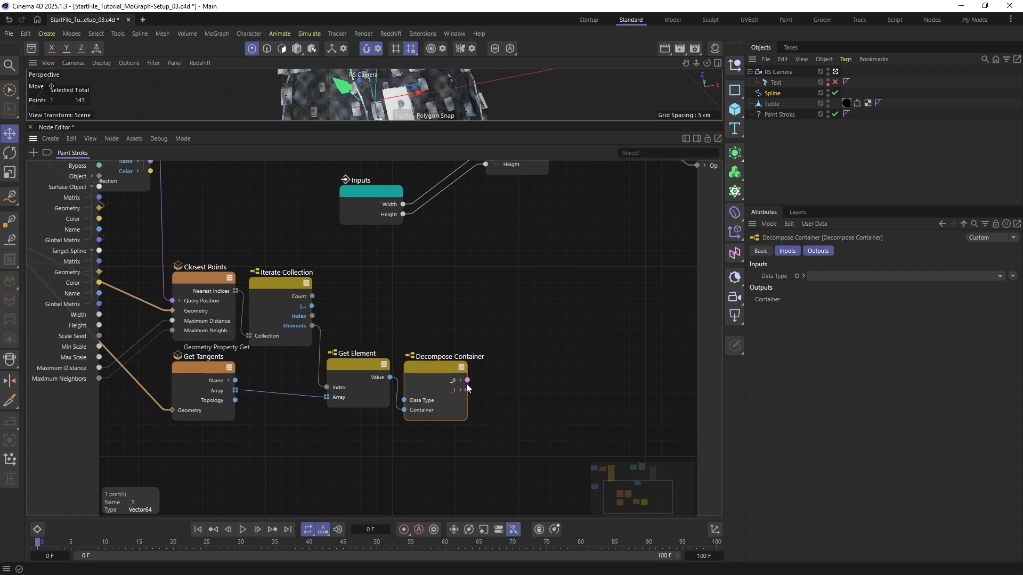
Add an Arithmetic Subtract node with data type Vector and feed its two inputs from Decompose Container's _0 and _1 outputs
double_click(519, 392)
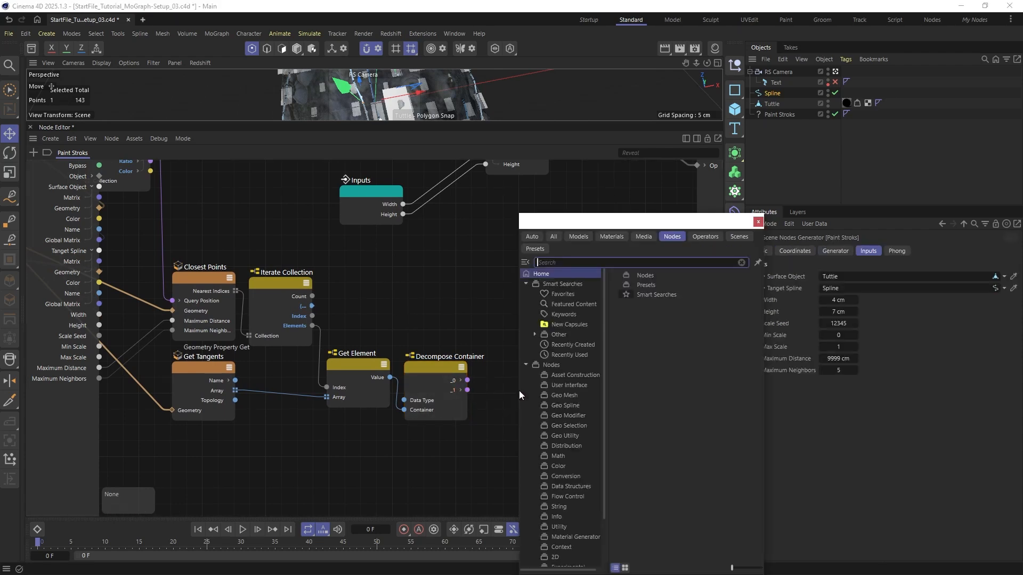
text(s)
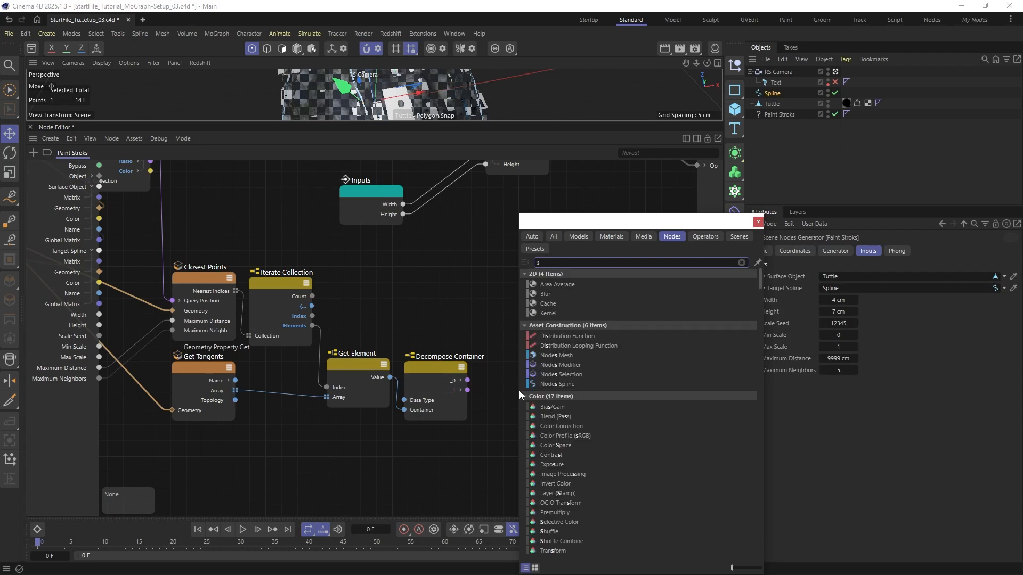
text(ubt)
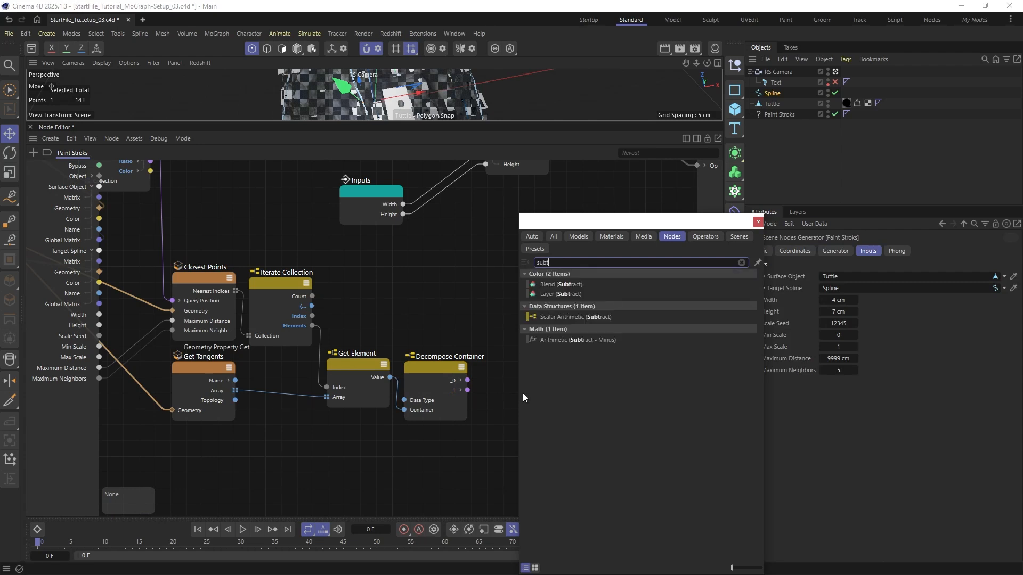
click(579, 340)
click(836, 287)
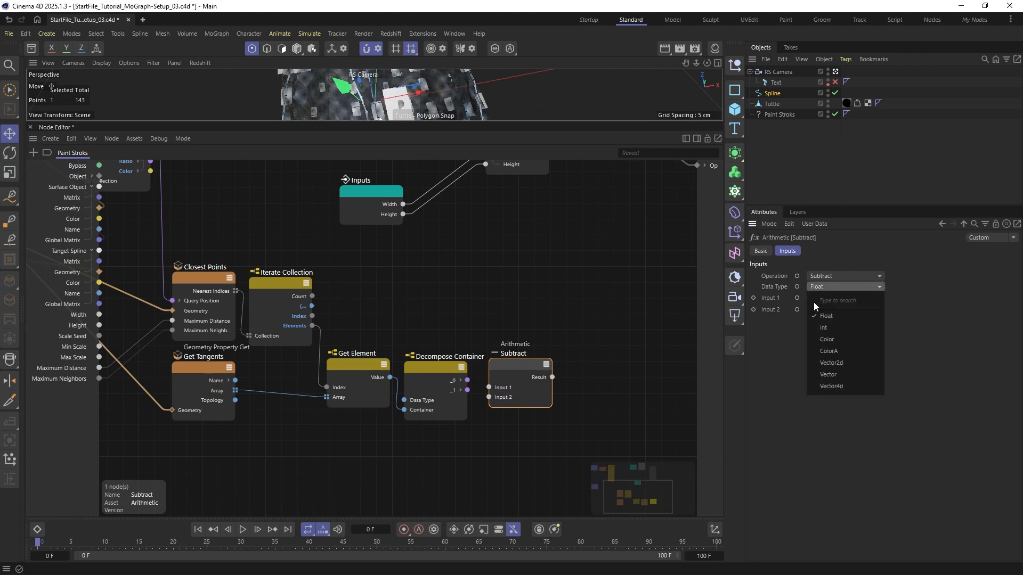
click(823, 367)
drag(468, 380, 488, 397)
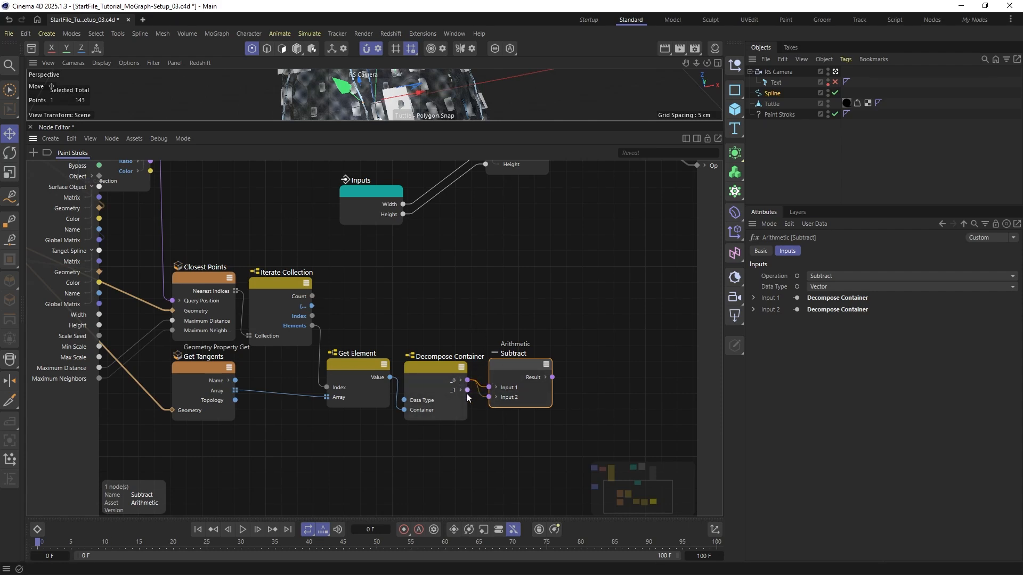
mouse_move(507, 375)
mouse_down()
mouse_move(499, 380)
mouse_move(512, 382)
mouse_up()
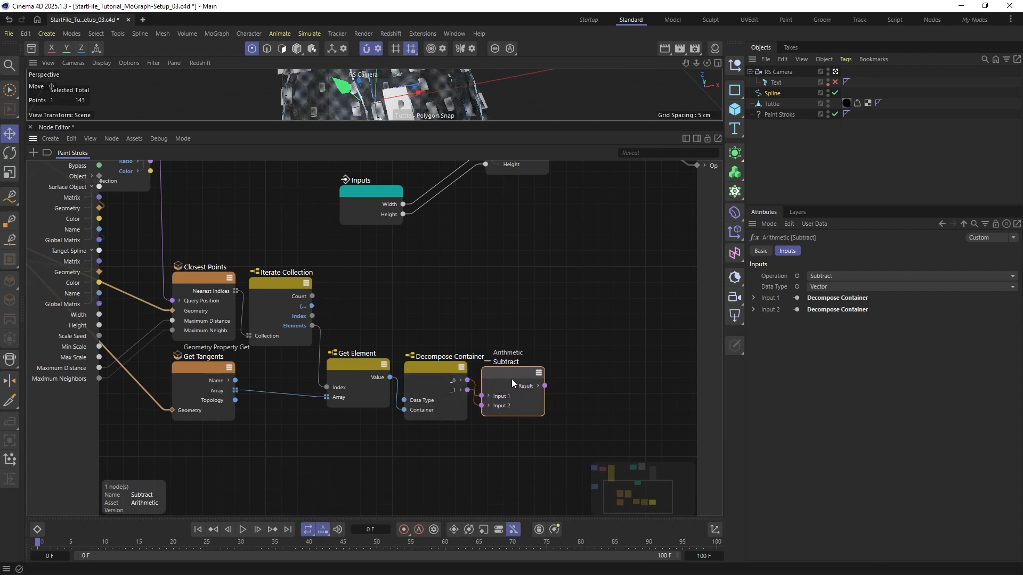
Add a Normalize node after Subtract and connect Subtract's Result to its Input
middle_drag(541, 350, 502, 345)
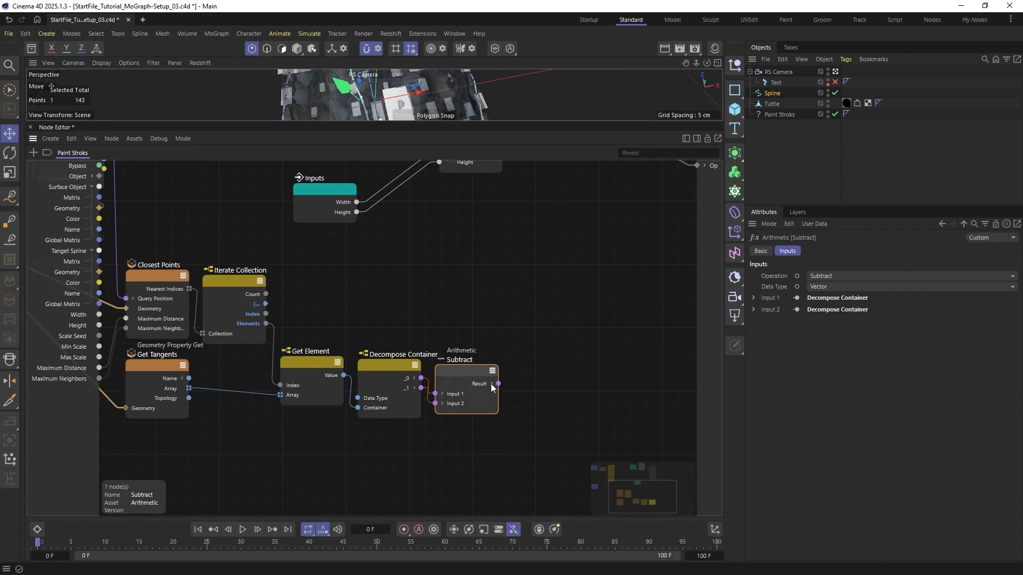
double_click(545, 376)
text(nor)
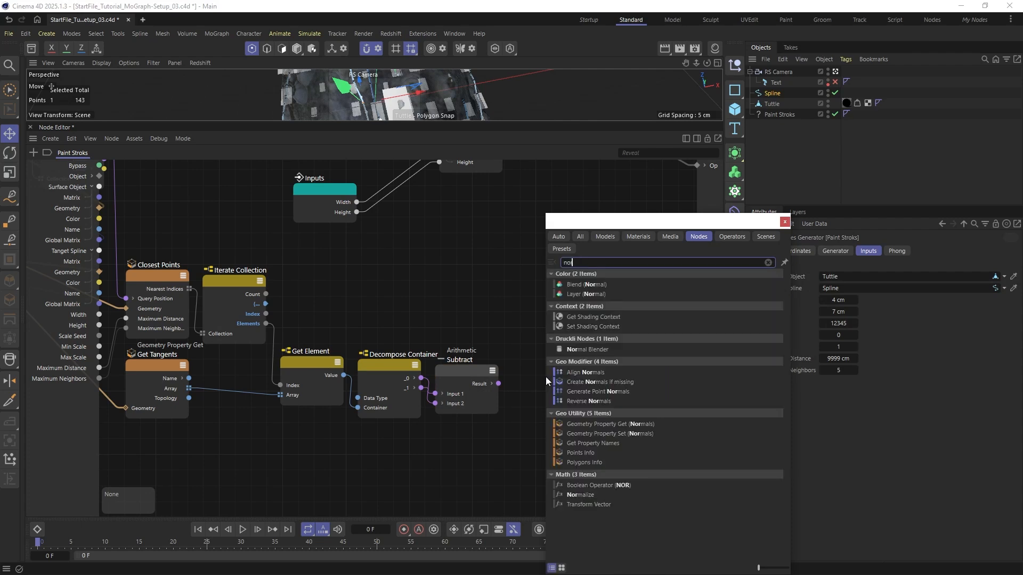
text(ma)
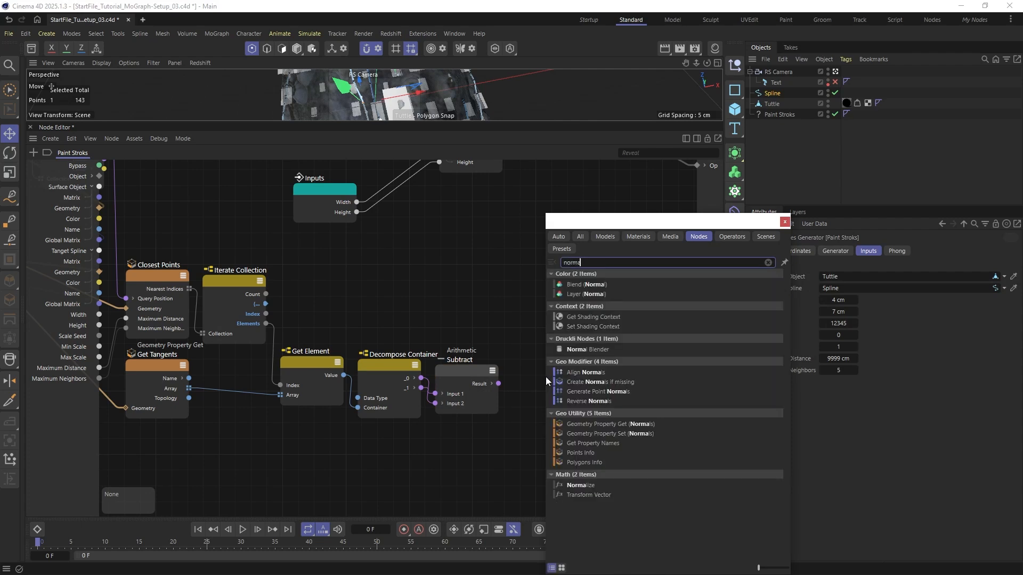
click(580, 485)
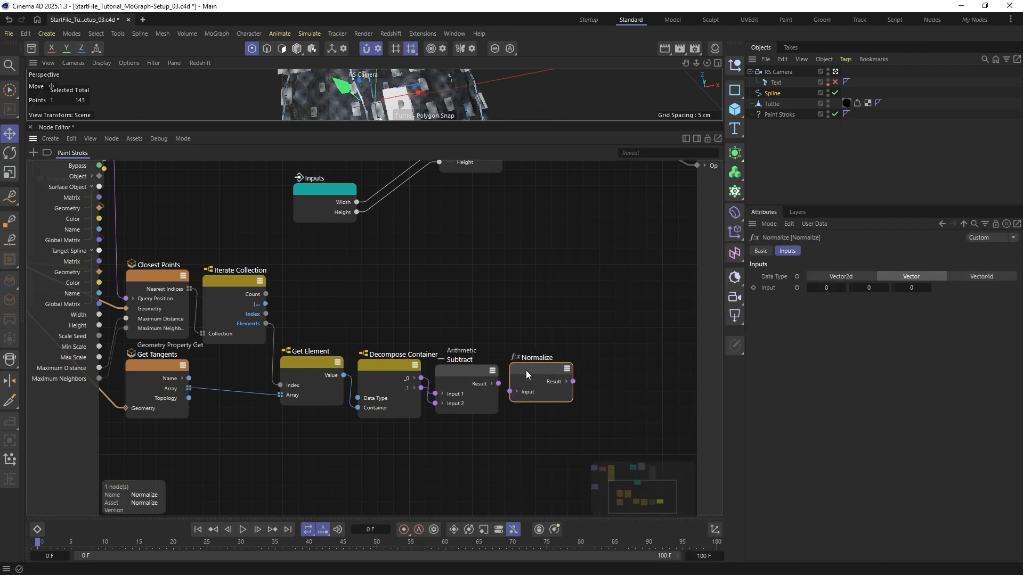
drag(498, 384, 509, 400)
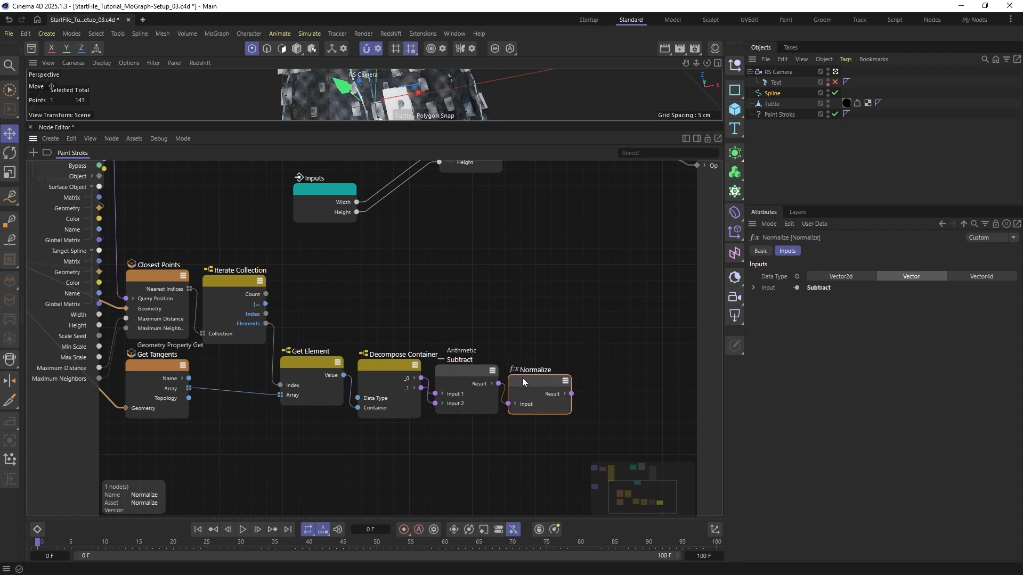
click(145, 279)
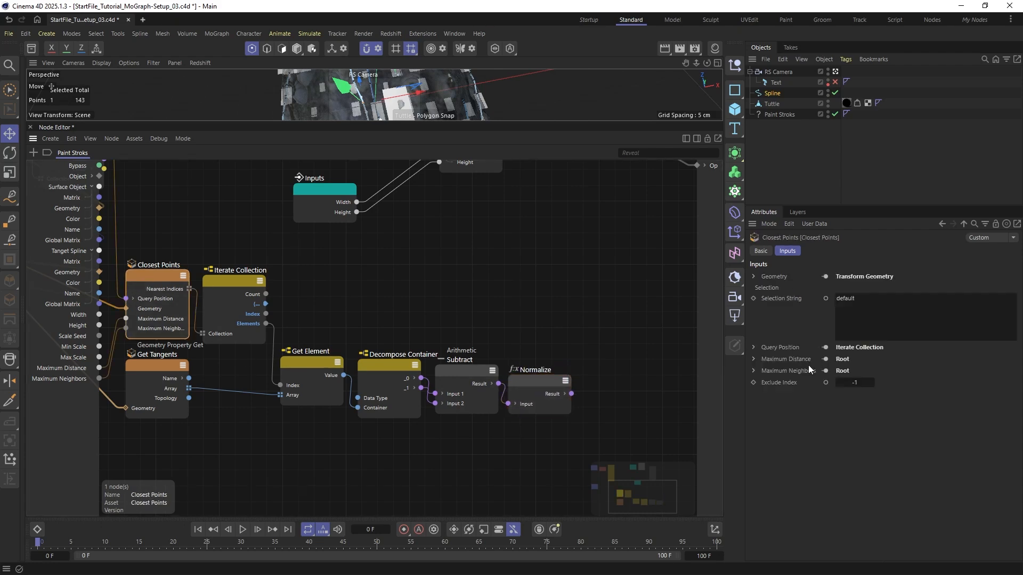
click(786, 115)
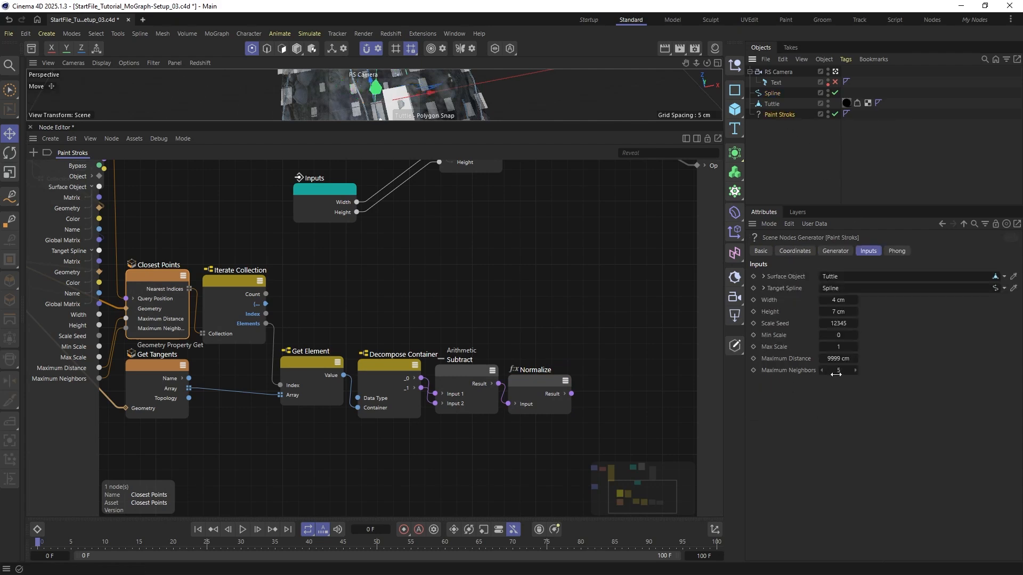
click(373, 287)
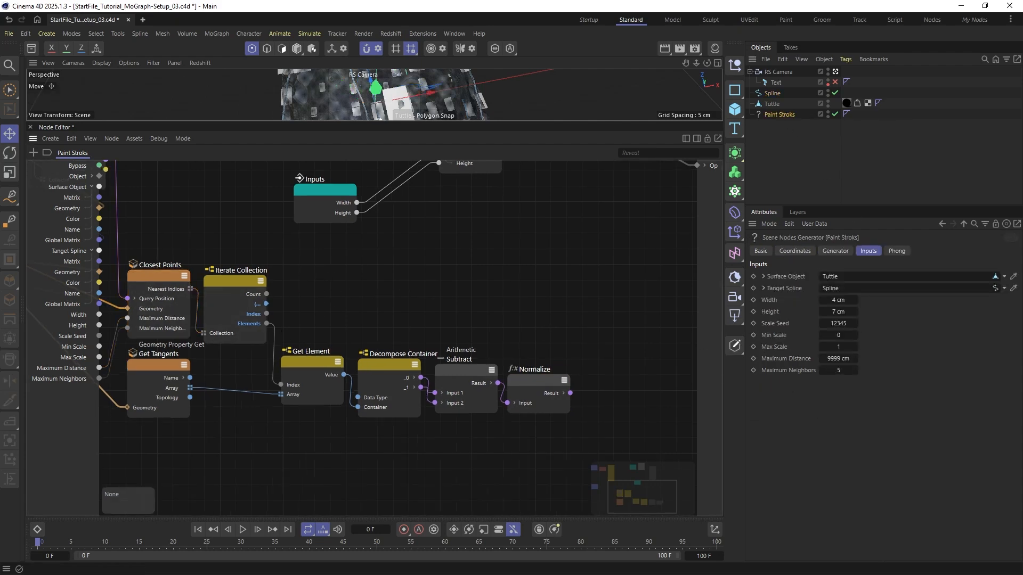
Add an Aggregate node with the Average operation near Normalize and enable its Stream Mode
scroll(473, 347, down, 2)
middle_drag(279, 308, 275, 308)
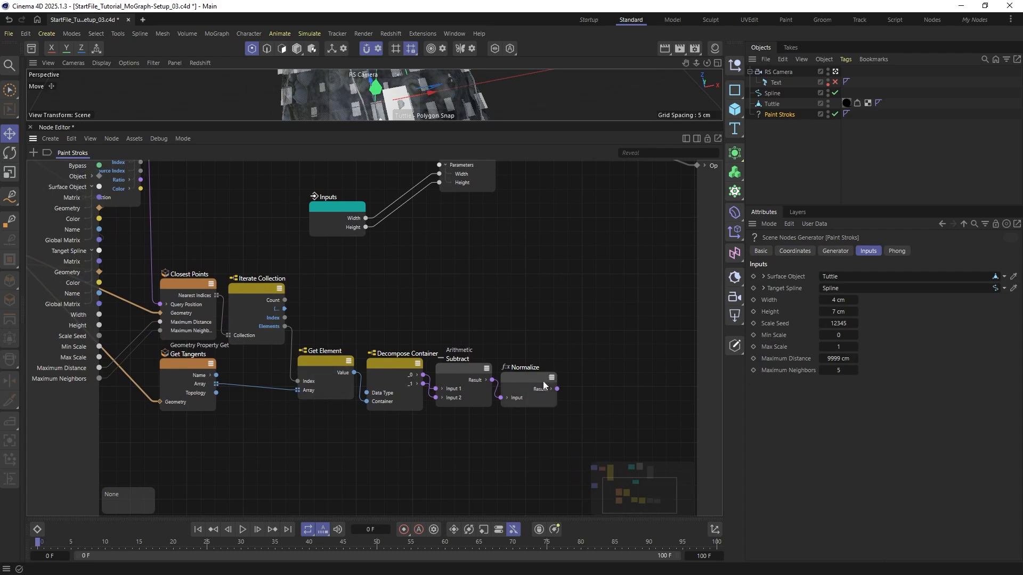
middle_drag(525, 333, 514, 323)
key(shift+c)
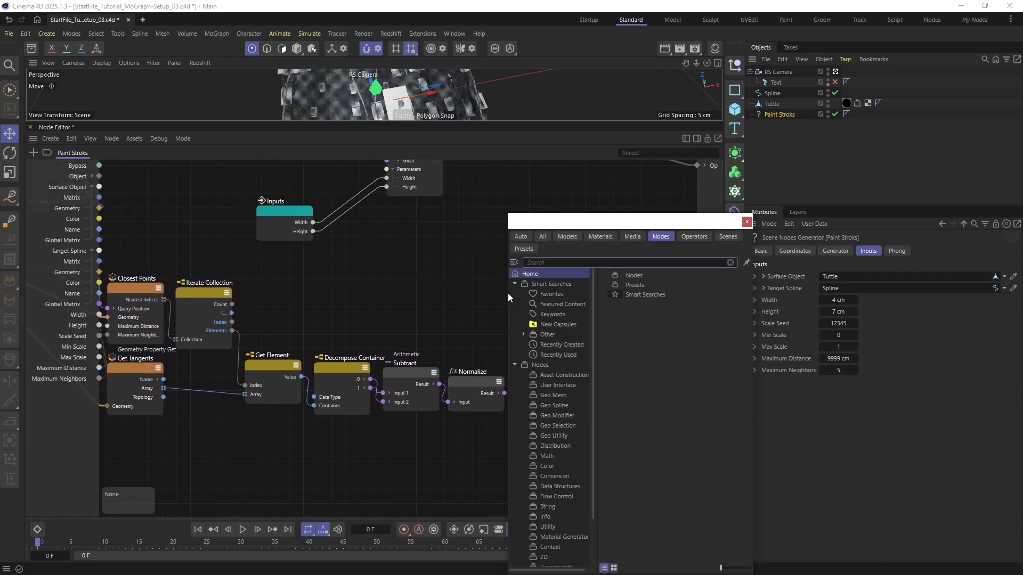
text(aver)
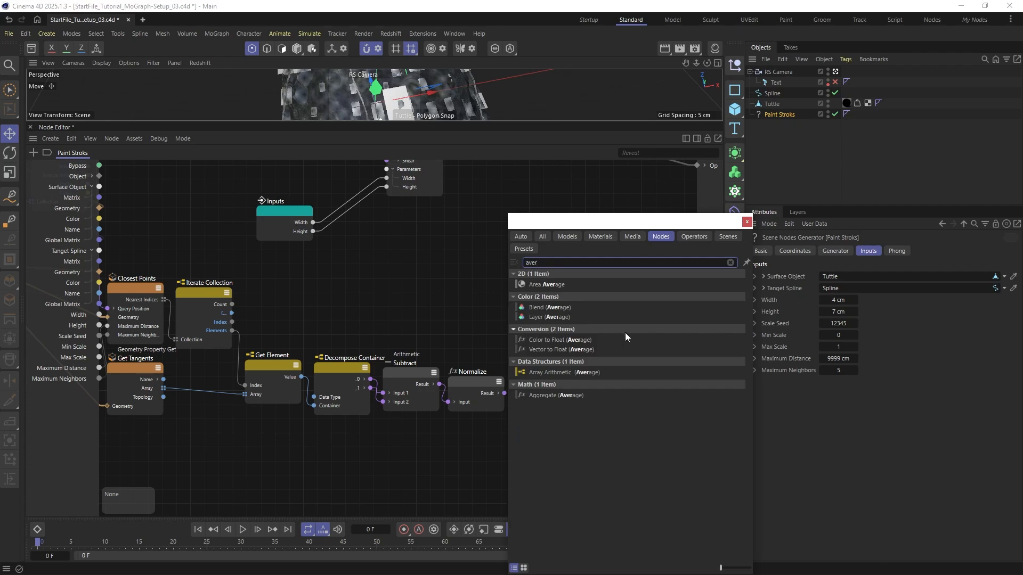
click(556, 395)
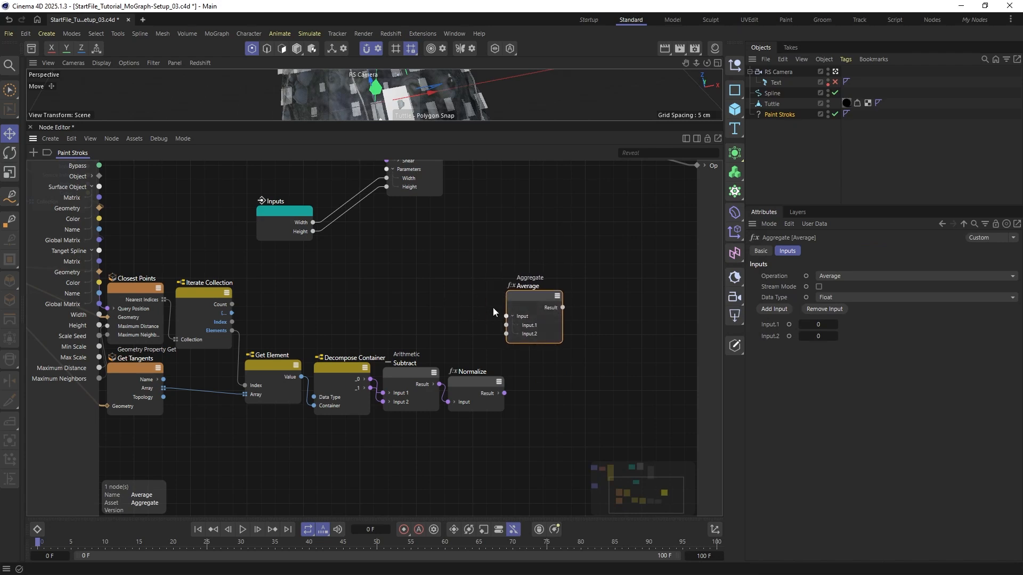
click(819, 286)
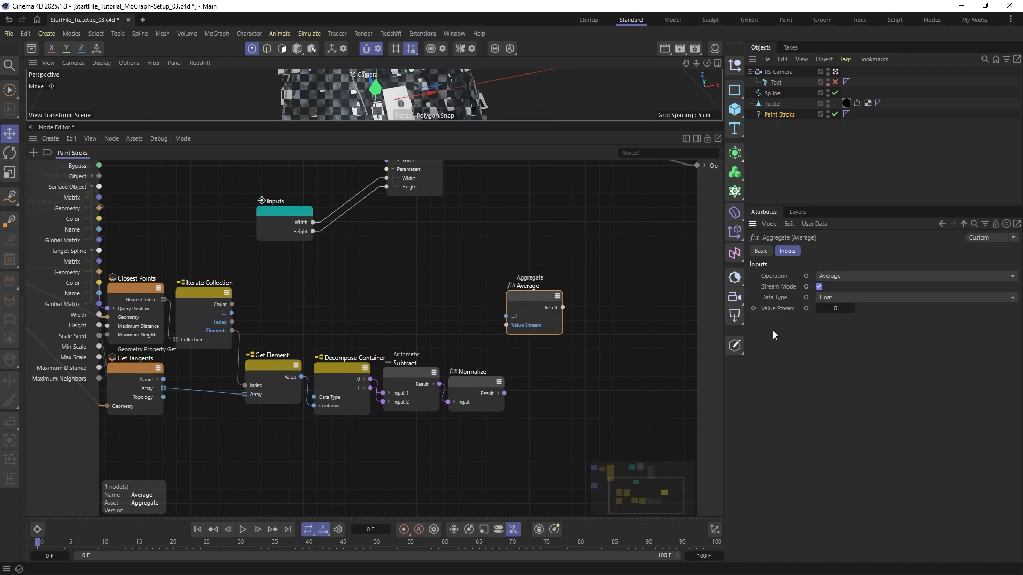
Set the Average node's data type to Vector, feed Normalize's Result into Value Stream, and connect the lower Iterate Collection's iteration output to it
click(826, 297)
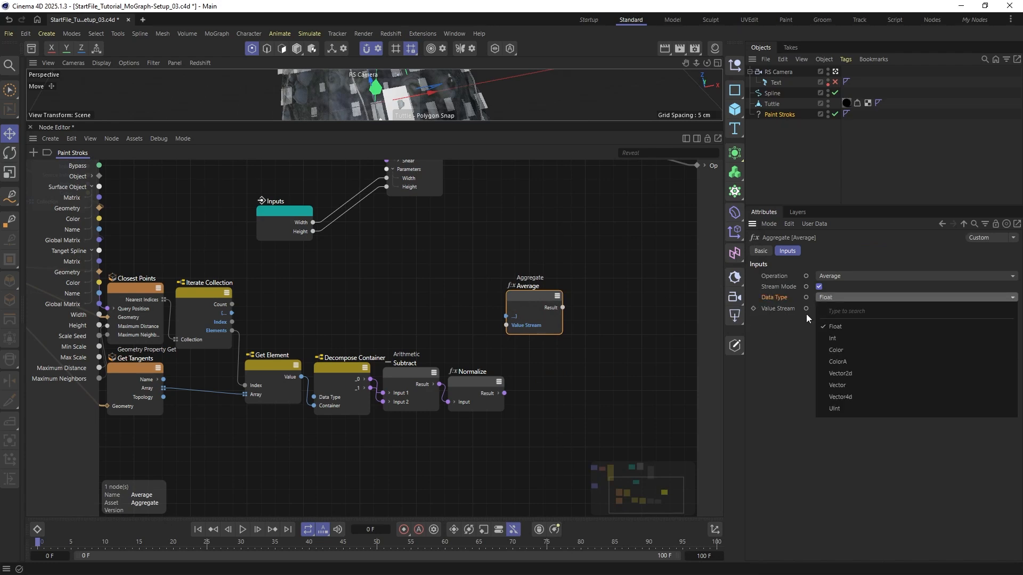
click(846, 385)
drag(532, 292, 565, 291)
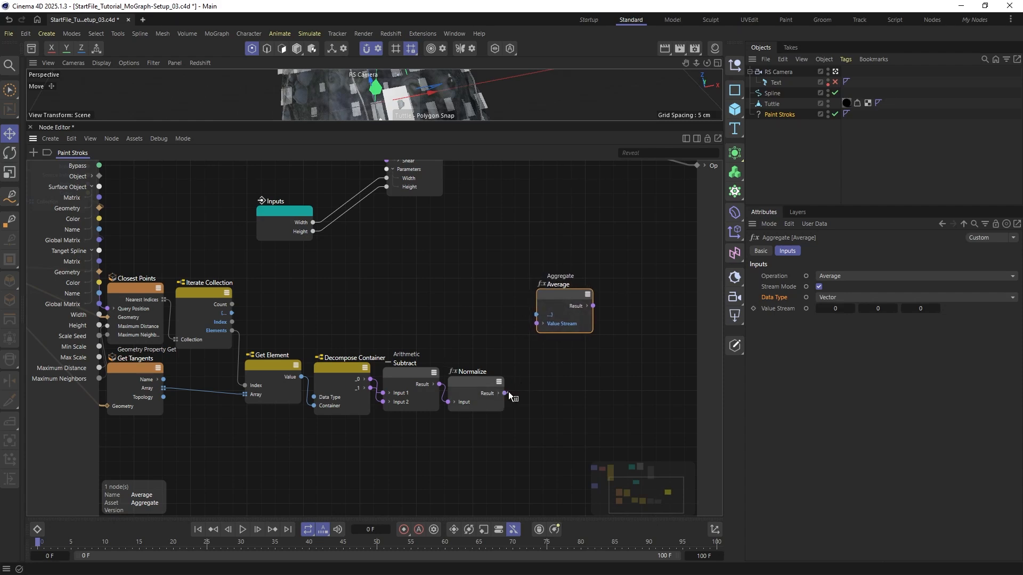
drag(505, 393, 536, 323)
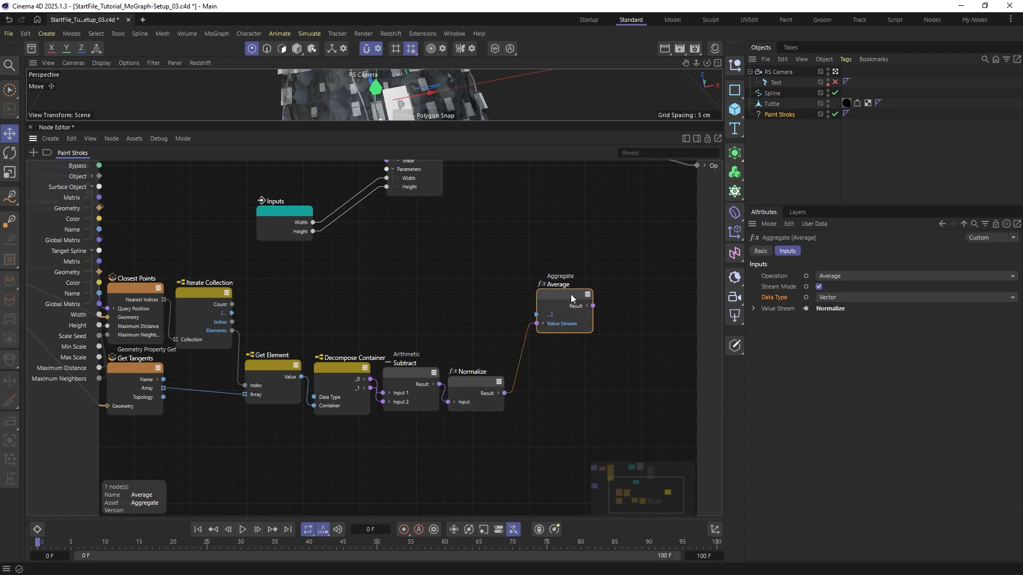
drag(570, 294, 572, 295)
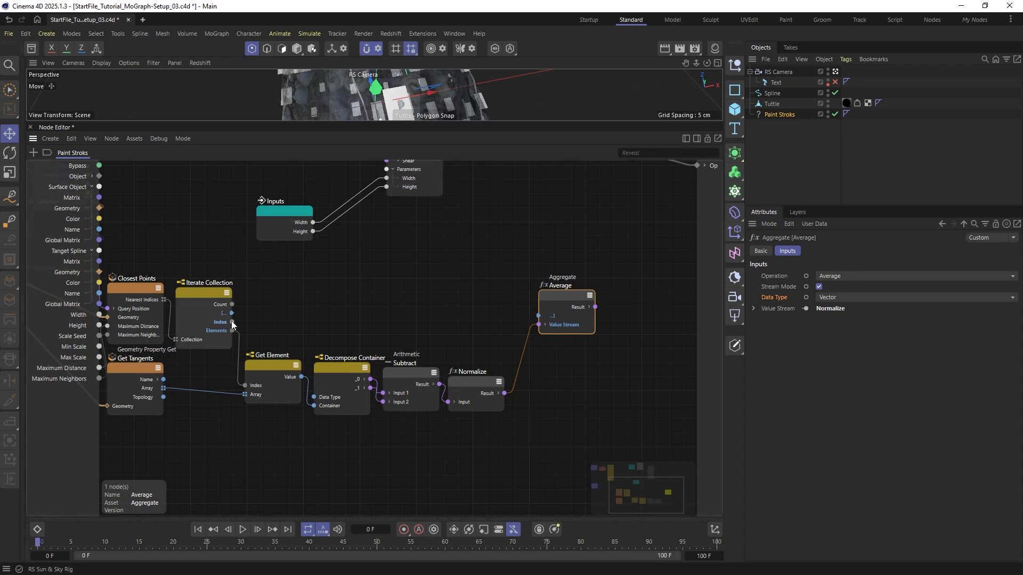
drag(231, 313, 548, 292)
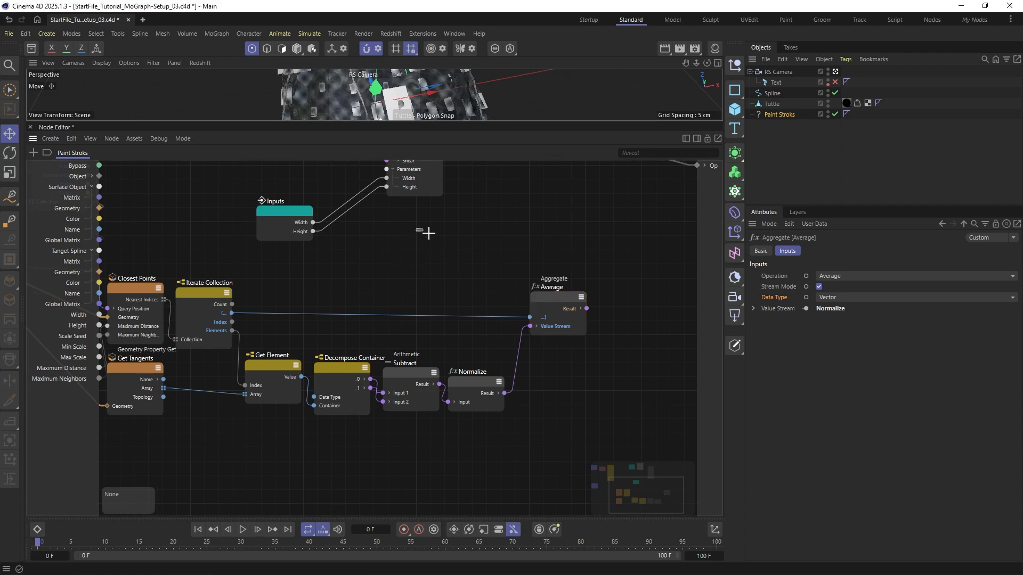
Group the eight tangent-averaging nodes, from Closest Points and Get Tangents through Average, and reposition the group in the graph
click(477, 244)
middle_drag(477, 244, 575, 257)
scroll(474, 267, down, 4)
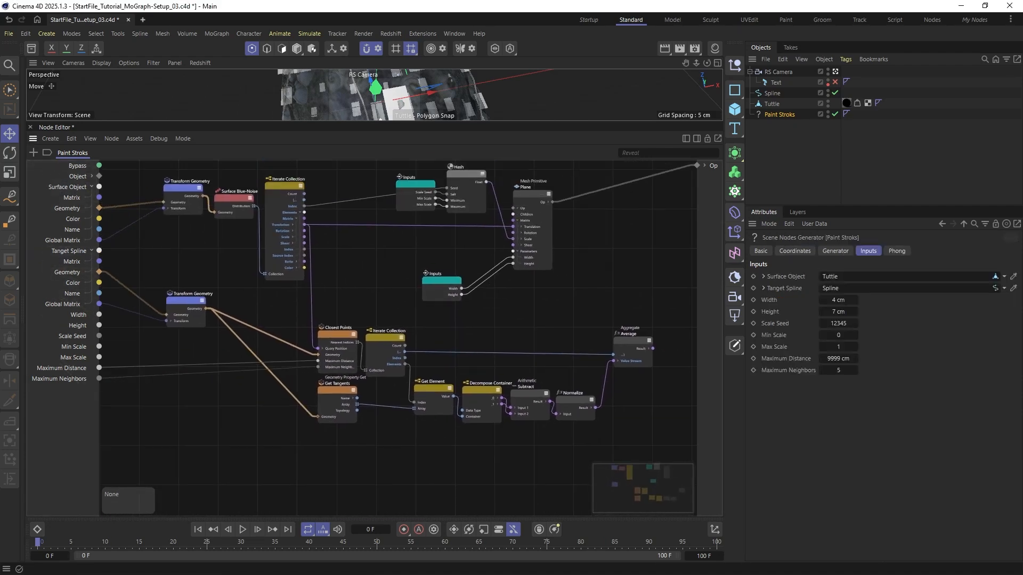
drag(641, 302, 280, 423)
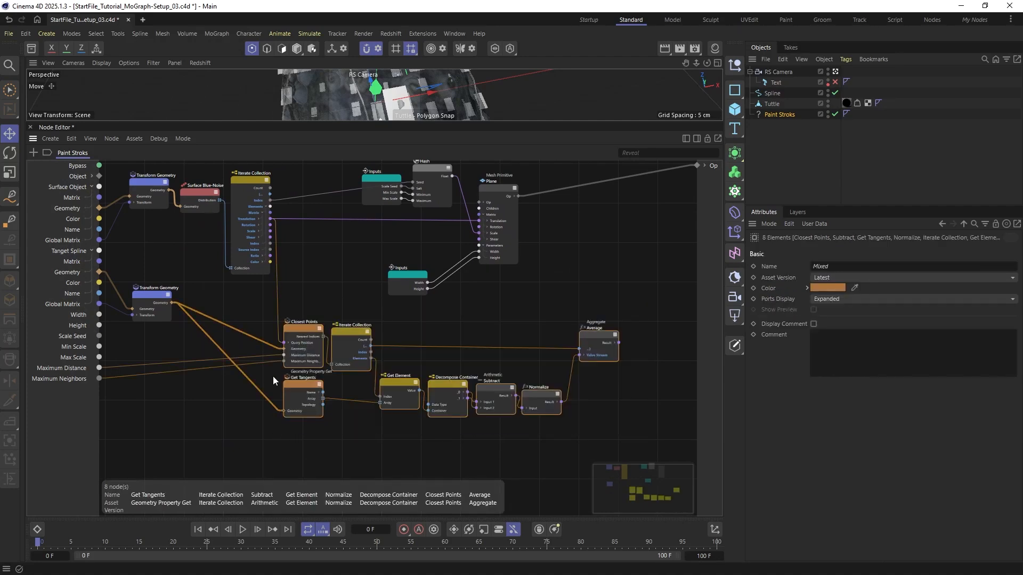
key(alt+g)
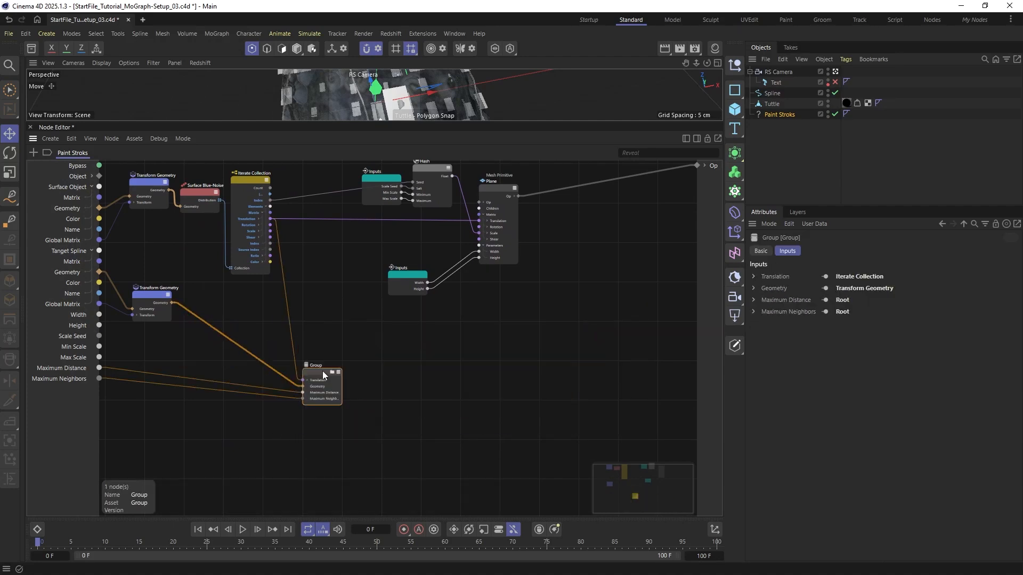
scroll(277, 376, up, 3)
drag(332, 371, 304, 306)
Rename the new group node as "Averge Tangent"
scroll(291, 261, up, 2)
double_click(320, 316)
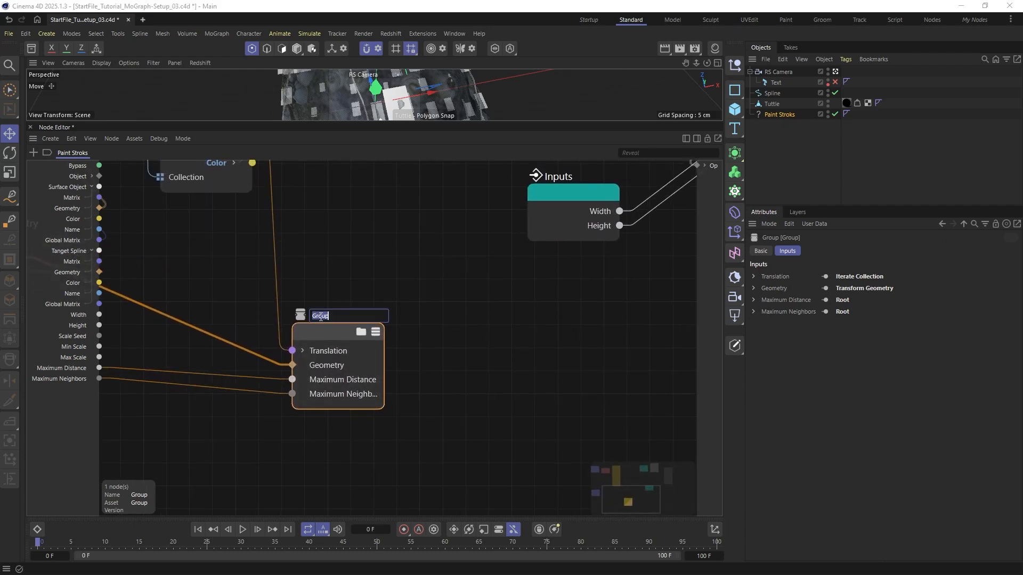
text(Averge Tangent)
key(Return)
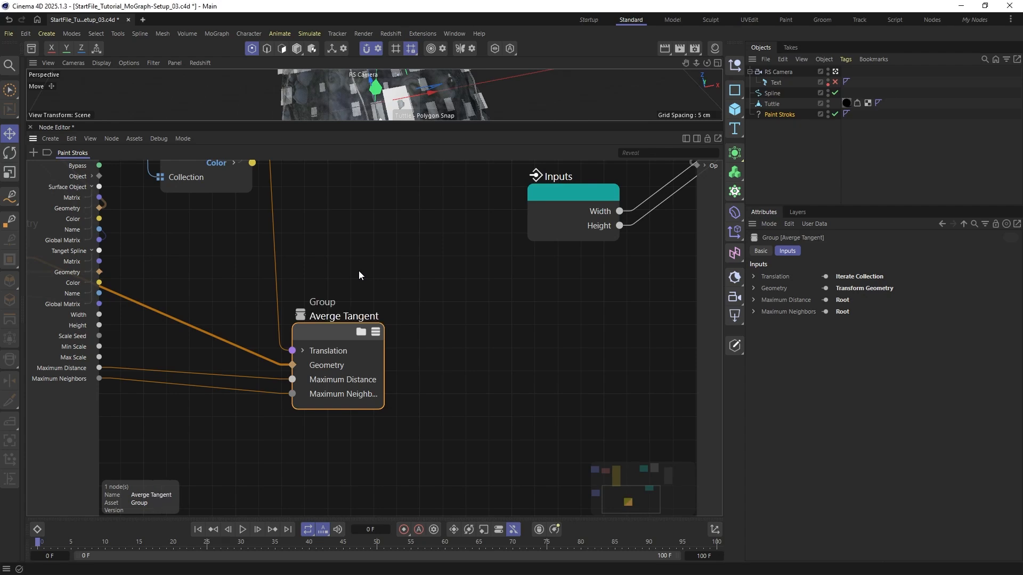
Expose Average's Result as a new output of the Averge Tangent group and return to the Paint Stroks graph level
double_click(356, 335)
drag(572, 286, 690, 198)
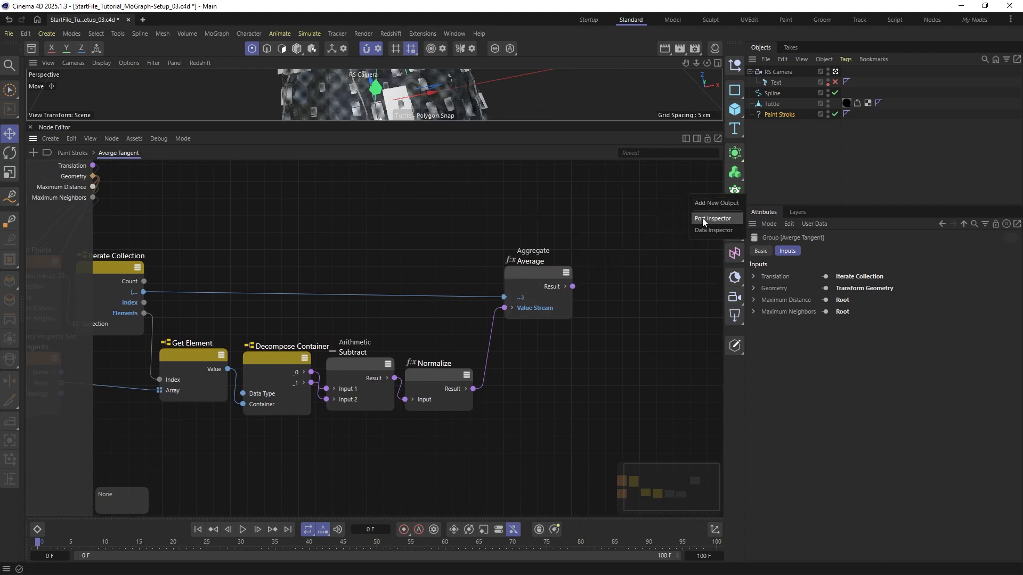
click(717, 204)
click(73, 153)
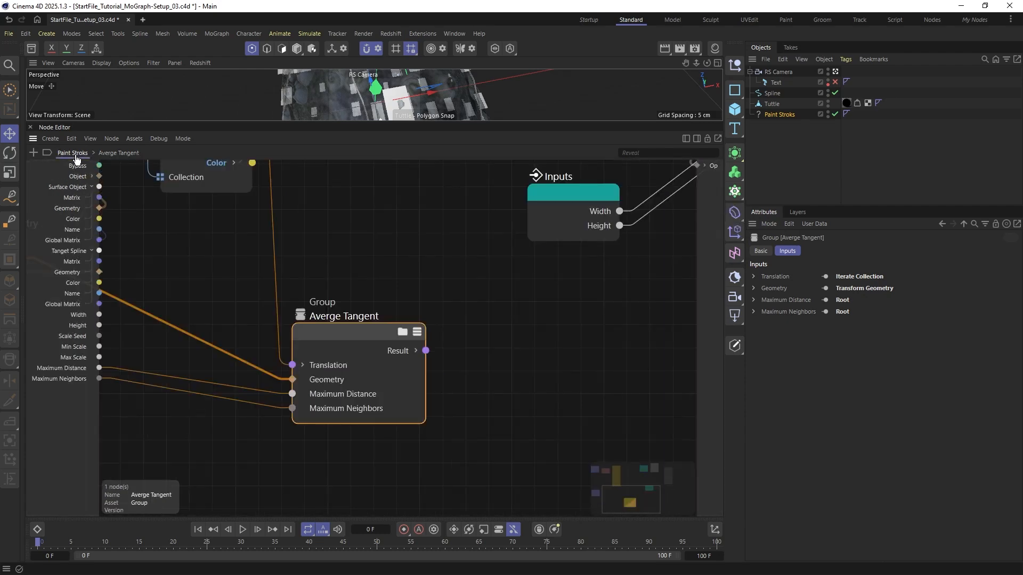
click(398, 350)
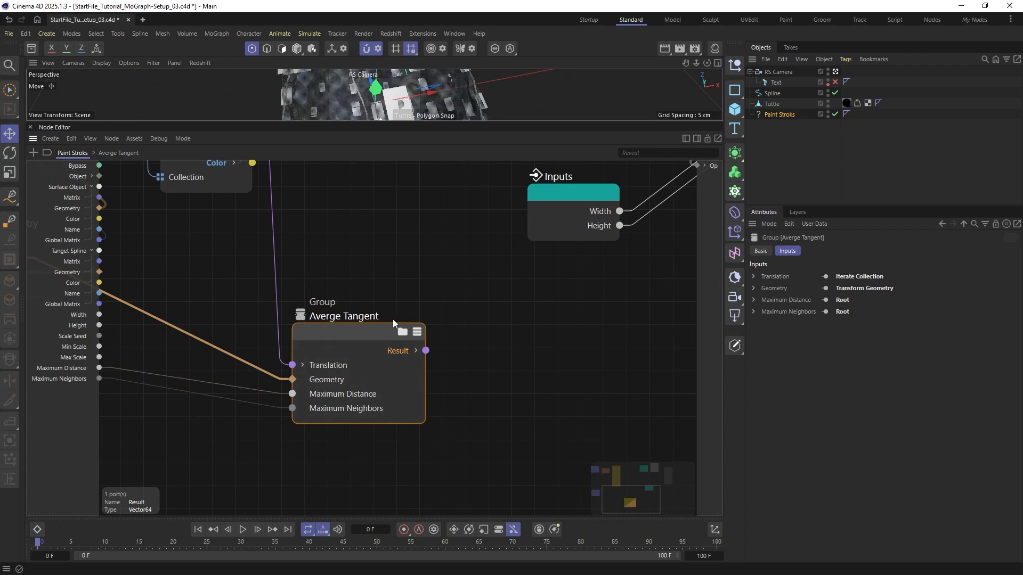
Enable the Text object and solo it in the viewport to review the list of workflow stages
alt+middle_drag(403, 270, 401, 283)
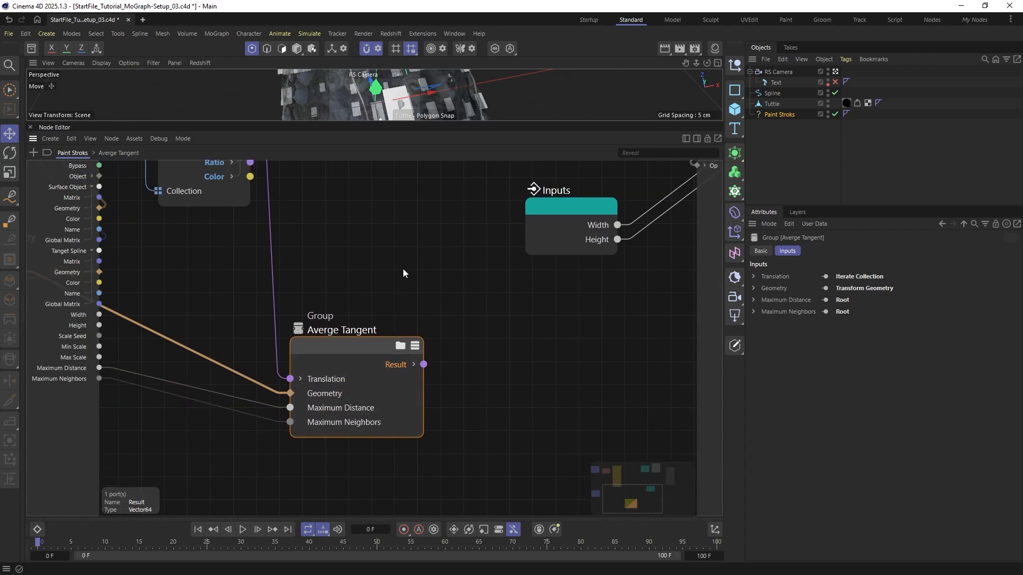
drag(430, 123, 437, 276)
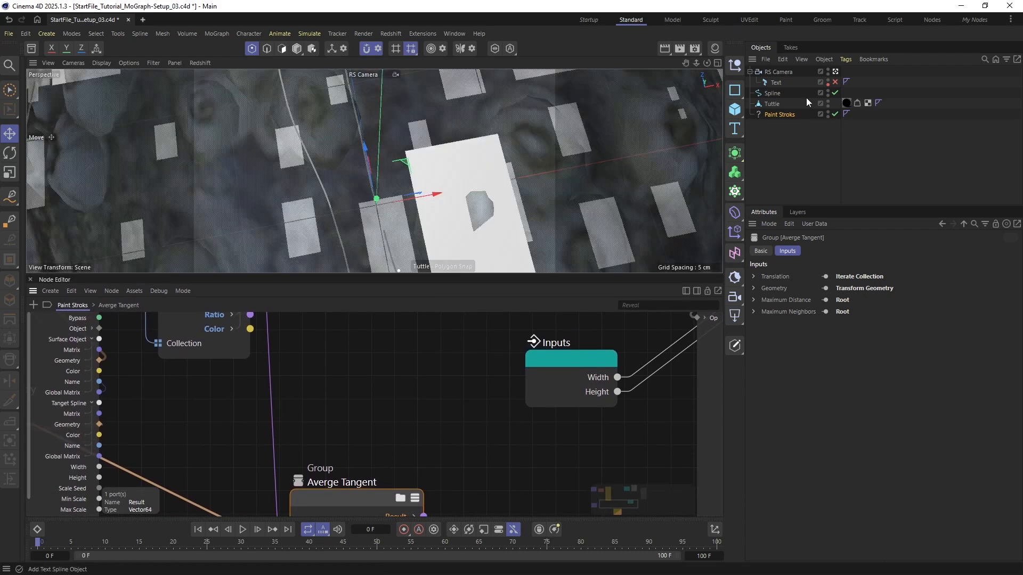
click(835, 82)
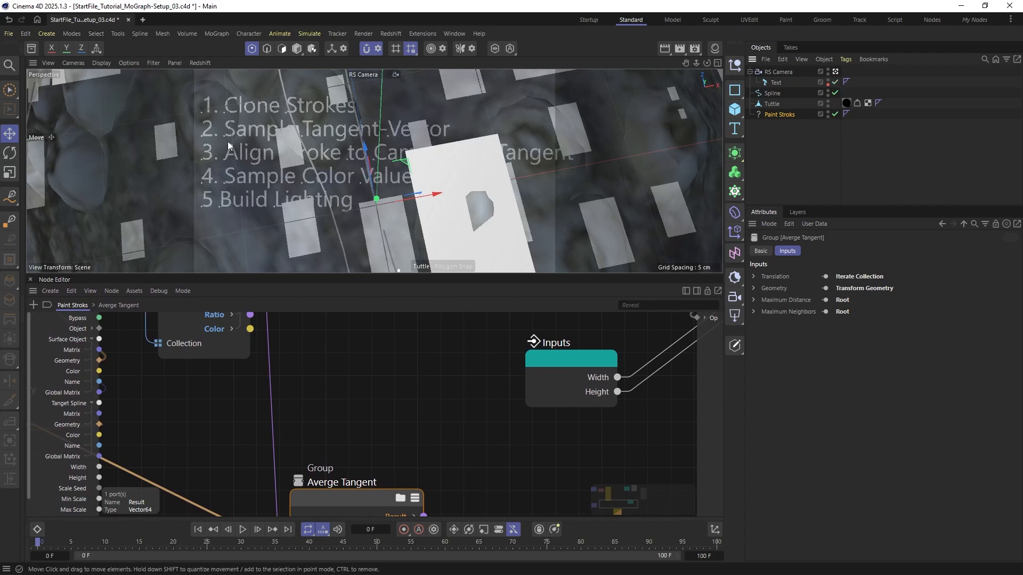
click(797, 82)
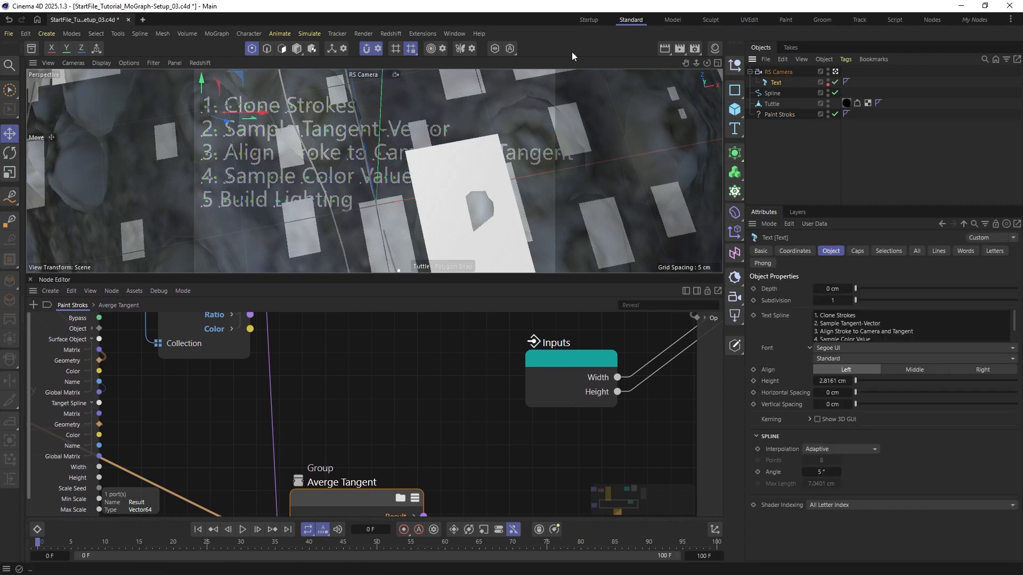
click(495, 48)
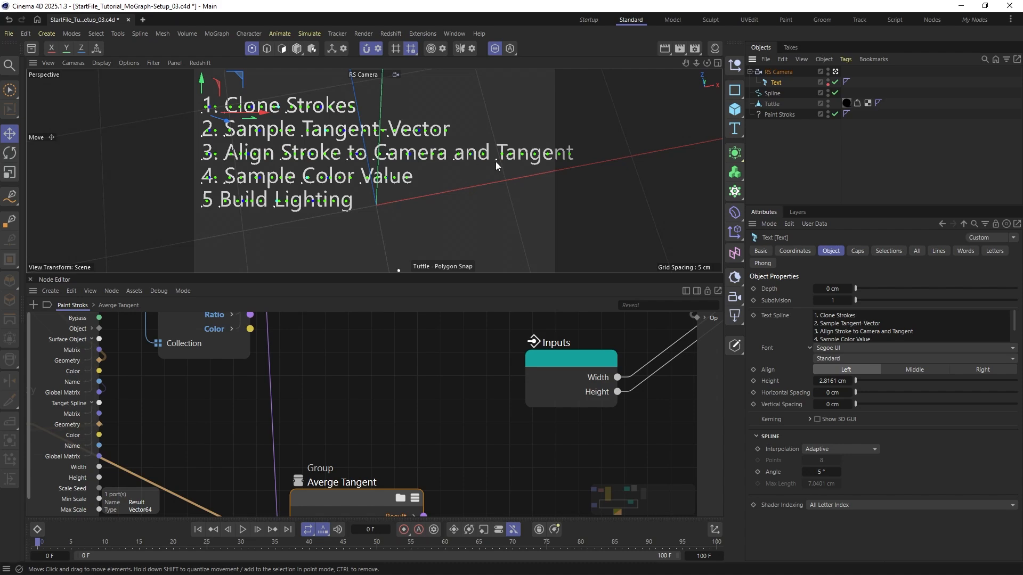
scroll(452, 261, down, 5)
drag(452, 275, 452, 108)
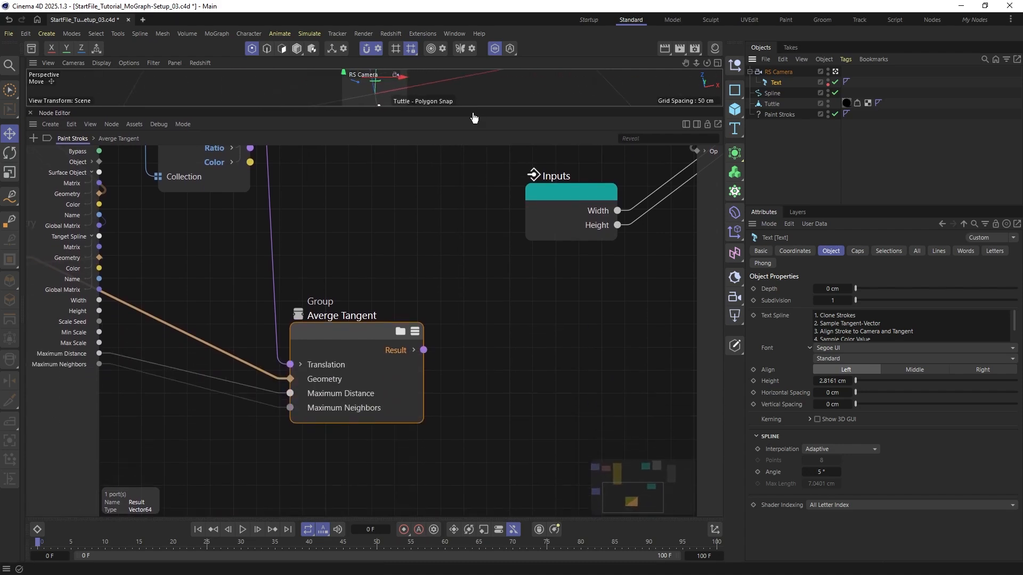
Add an Object - Link input to the Paint Stroks graph and rename it "Camera"
click(92, 395)
right_click(62, 398)
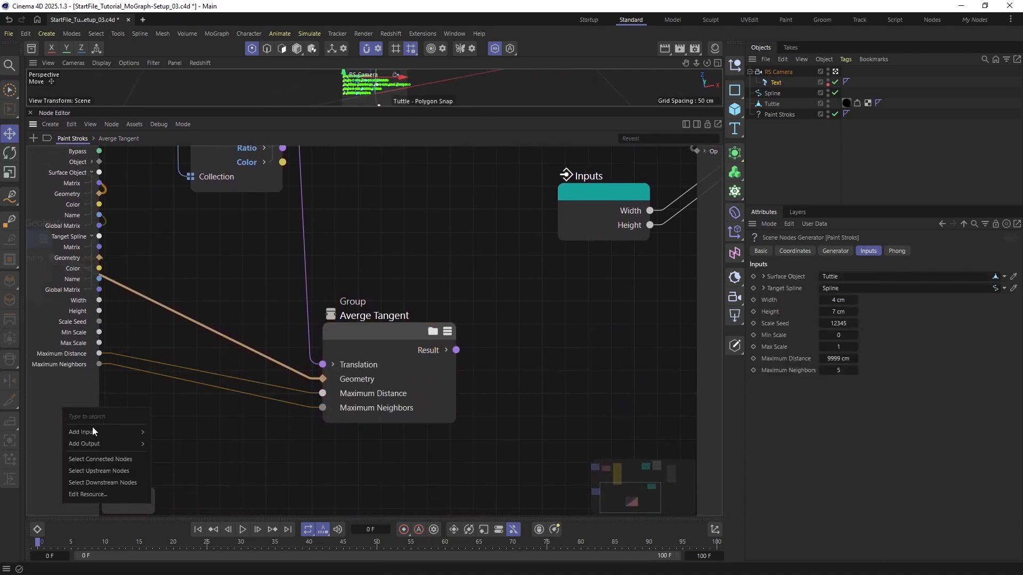
mouse_move(96, 433)
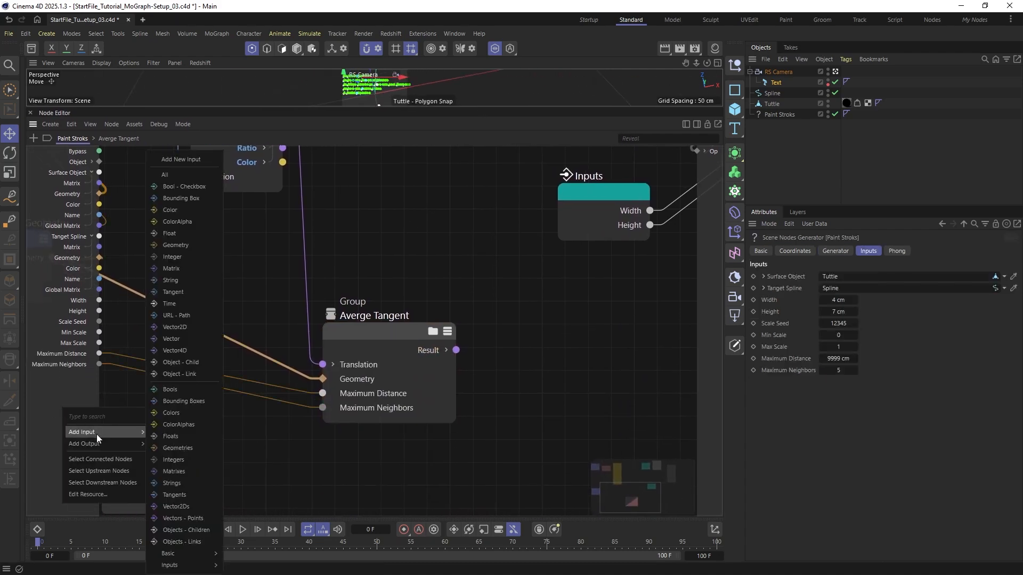
click(197, 372)
double_click(69, 375)
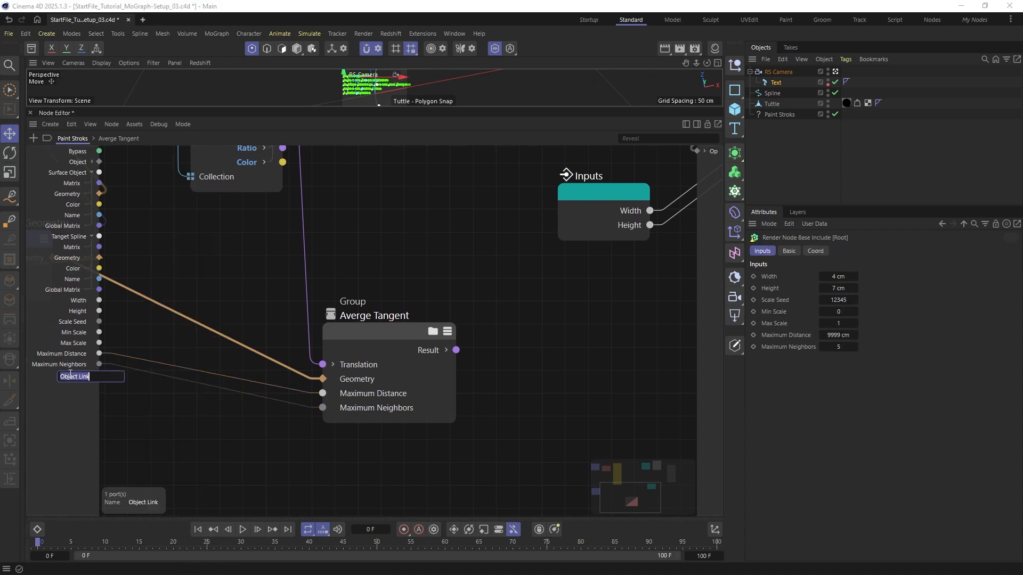
text(Camera)
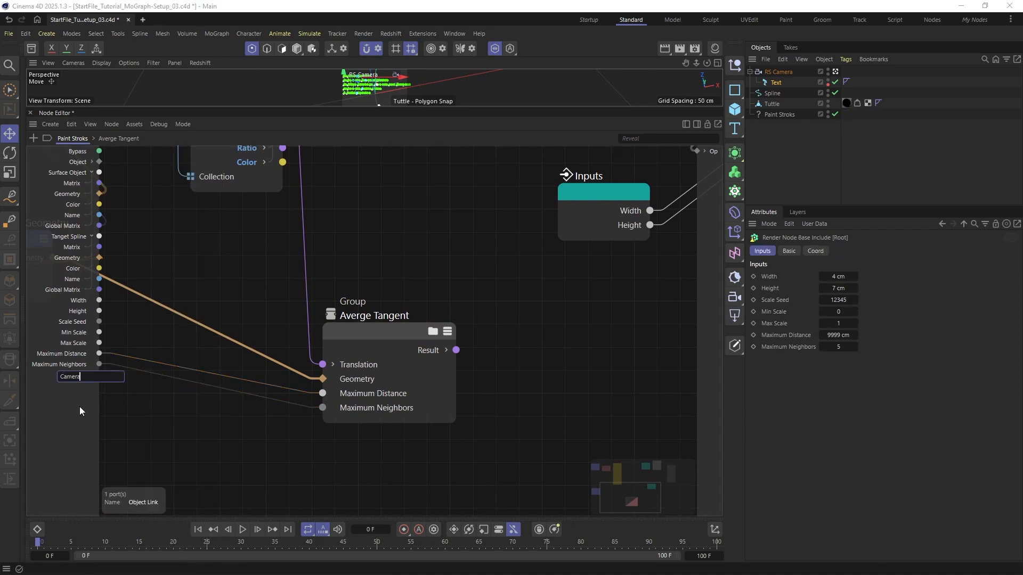
key(Return)
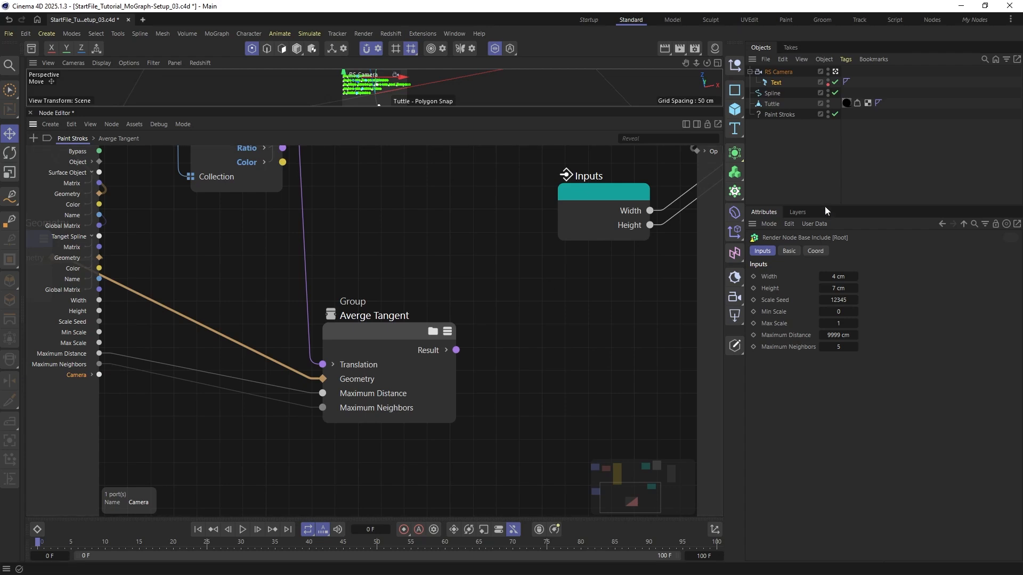
Assign RS Camera to the Paint Stroks generator's Camera input and select the Camera port in the graph
click(780, 113)
mouse_move(779, 73)
mouse_down()
mouse_move(605, 255)
mouse_move(836, 276)
mouse_move(849, 299)
mouse_up()
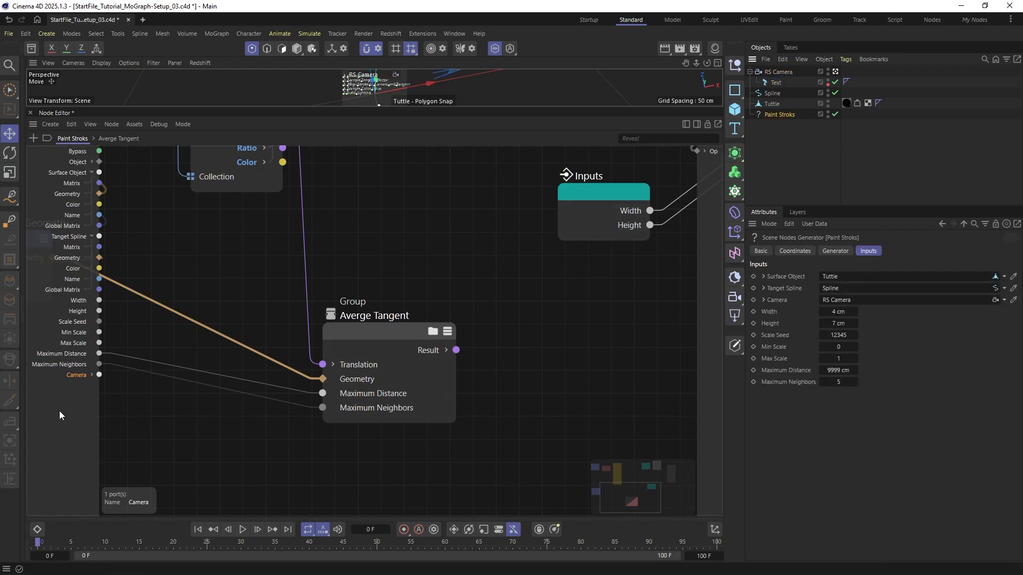
click(80, 376)
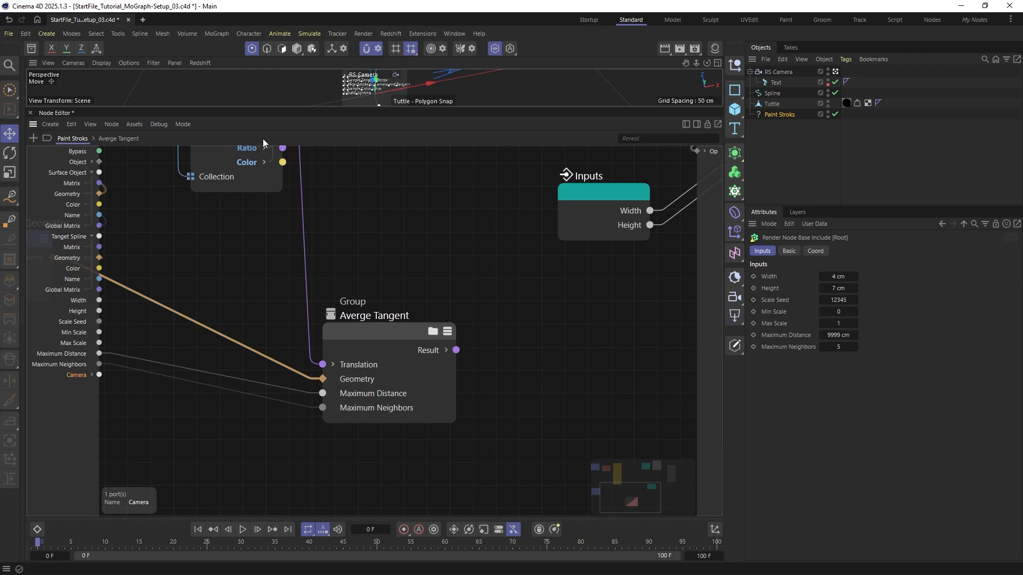
Turn off the viewport solo and disable the Text object
drag(322, 109, 309, 252)
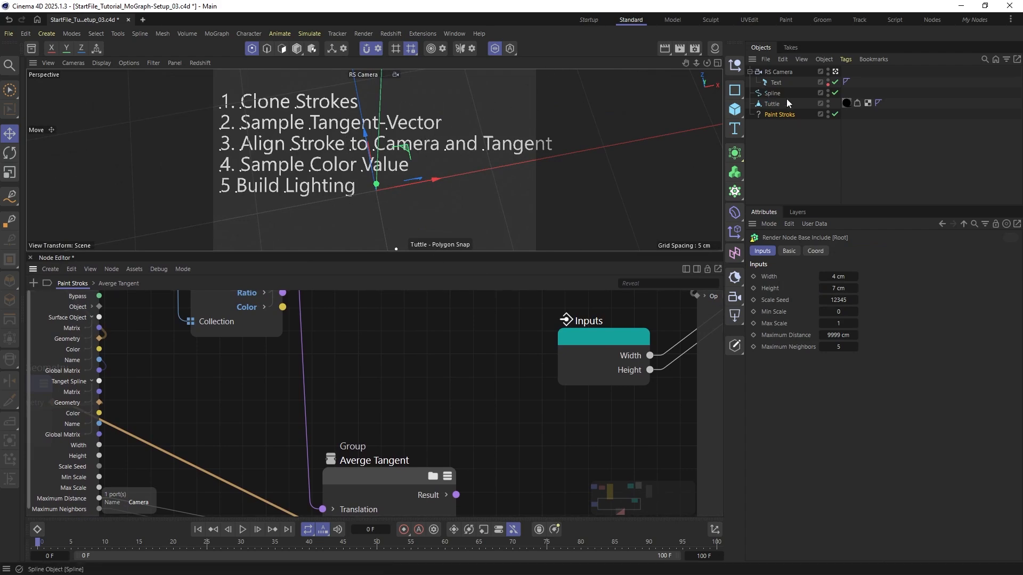
click(494, 50)
click(835, 82)
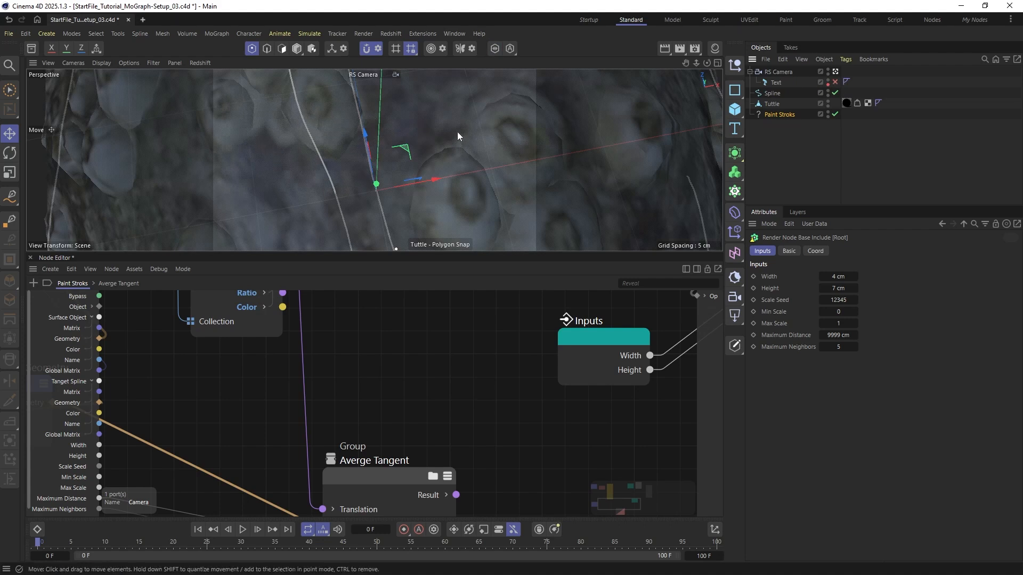
Switch the viewport from RS Camera to the default camera and examine the strokes' orientation relative to the camera
alt+right_drag(457, 132, 388, 147)
alt+drag(387, 147, 341, 127)
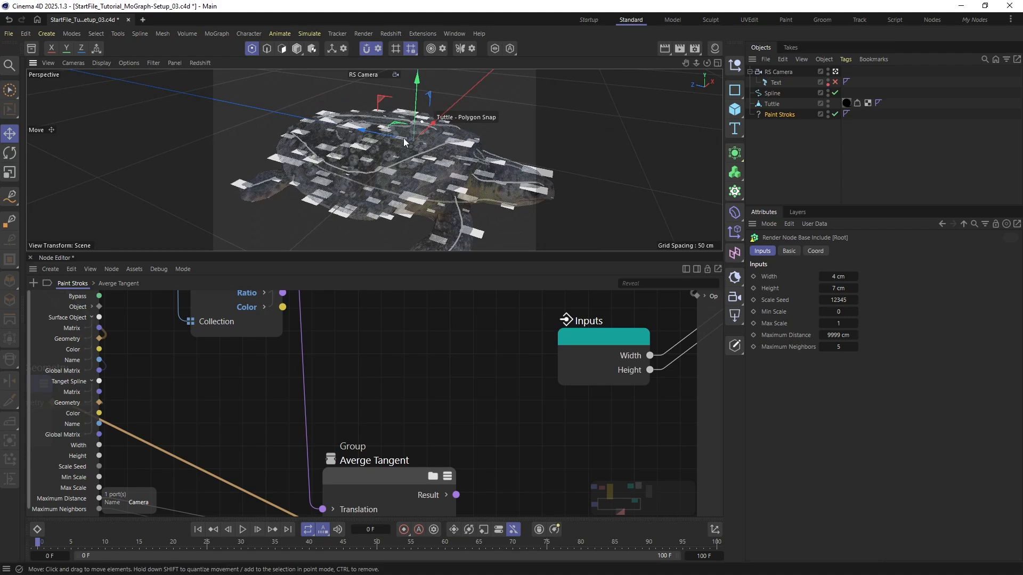
click(834, 71)
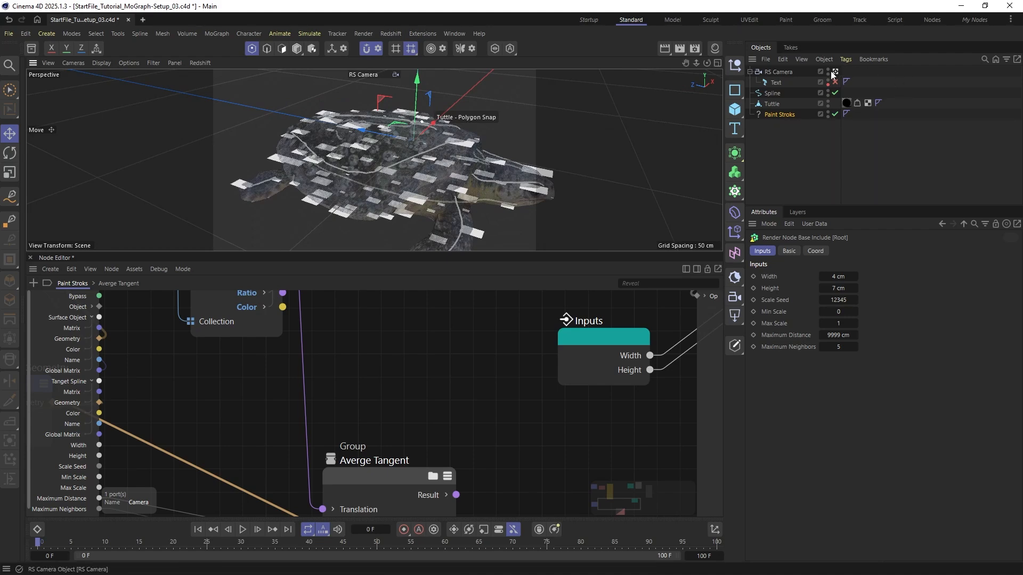
alt+drag(317, 140, 430, 192)
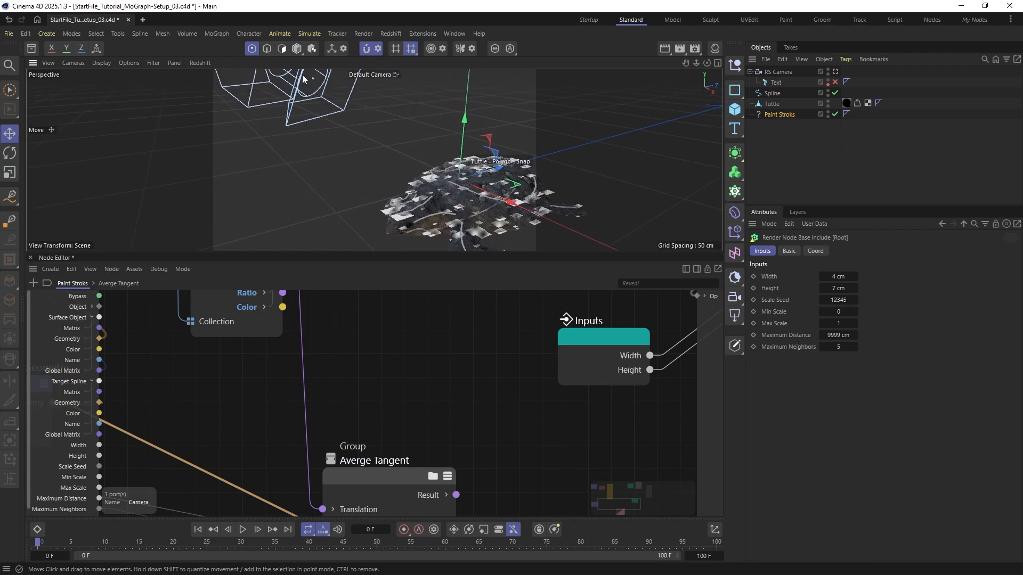
mouse_move(473, 180)
alt+mouse_down()
mouse_move(448, 185)
mouse_move(462, 167)
alt+mouse_up()
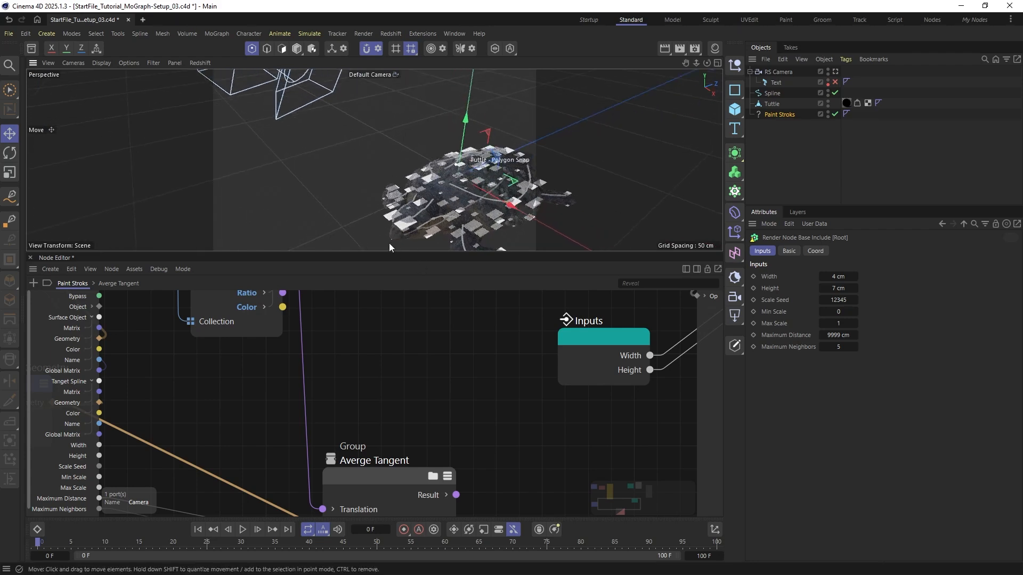
Enlarge the node graph area, add a Decompose Matrix node and feed the Camera input's Matrix into it
drag(393, 253, 394, 145)
click(169, 348)
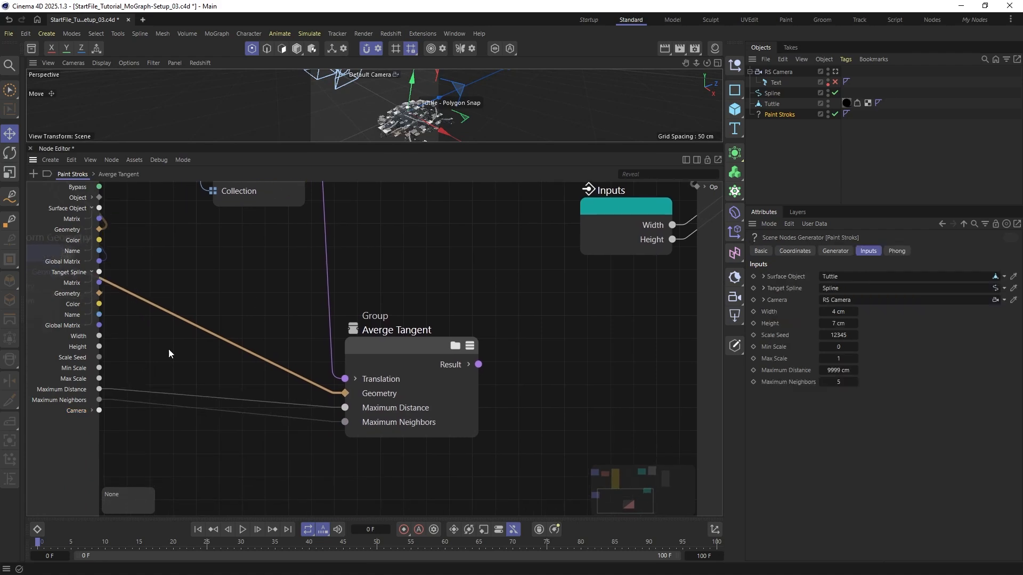
click(92, 411)
click(78, 433)
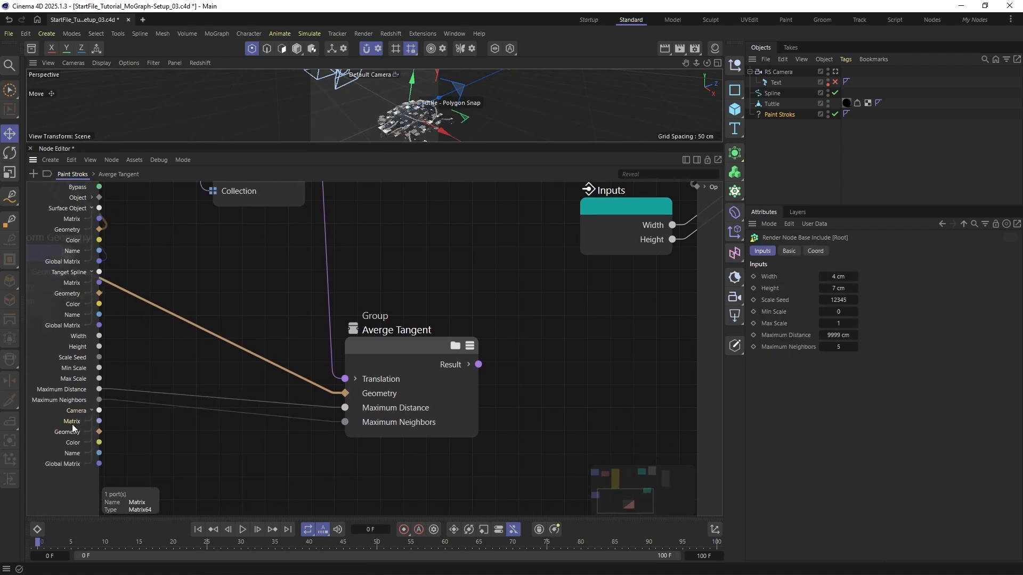
double_click(152, 433)
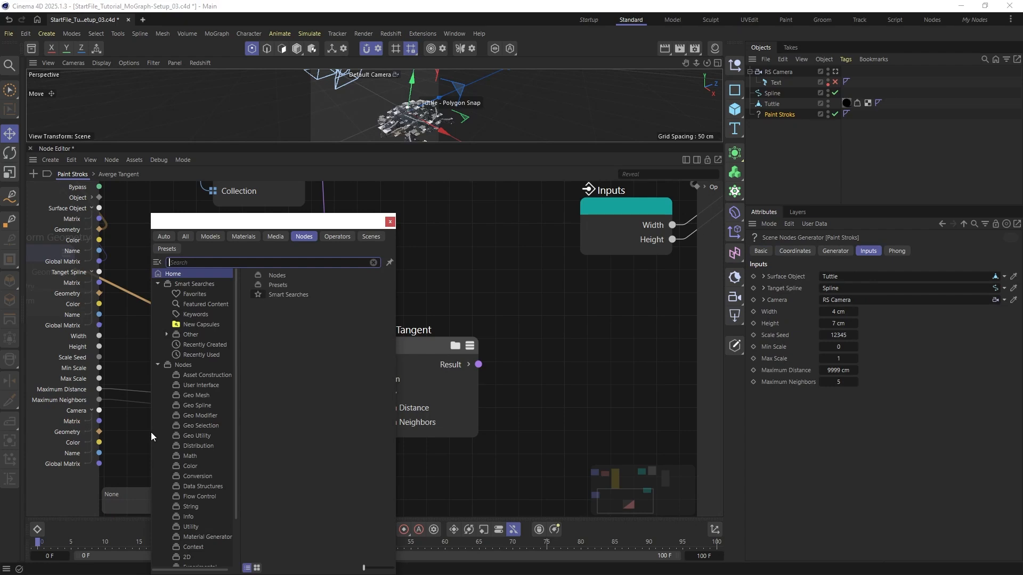
text(decom)
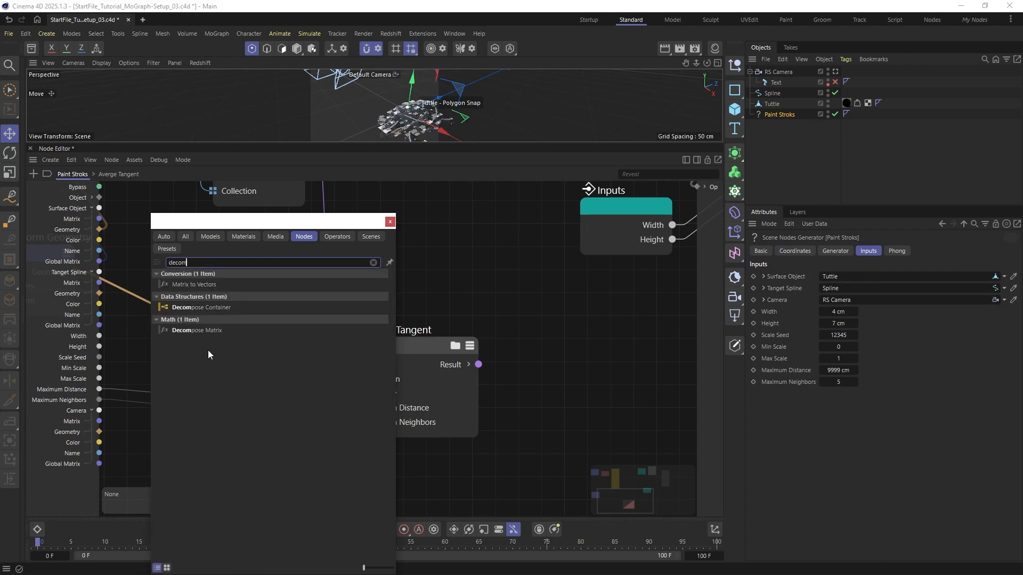
double_click(212, 331)
drag(135, 423, 123, 486)
click(183, 442)
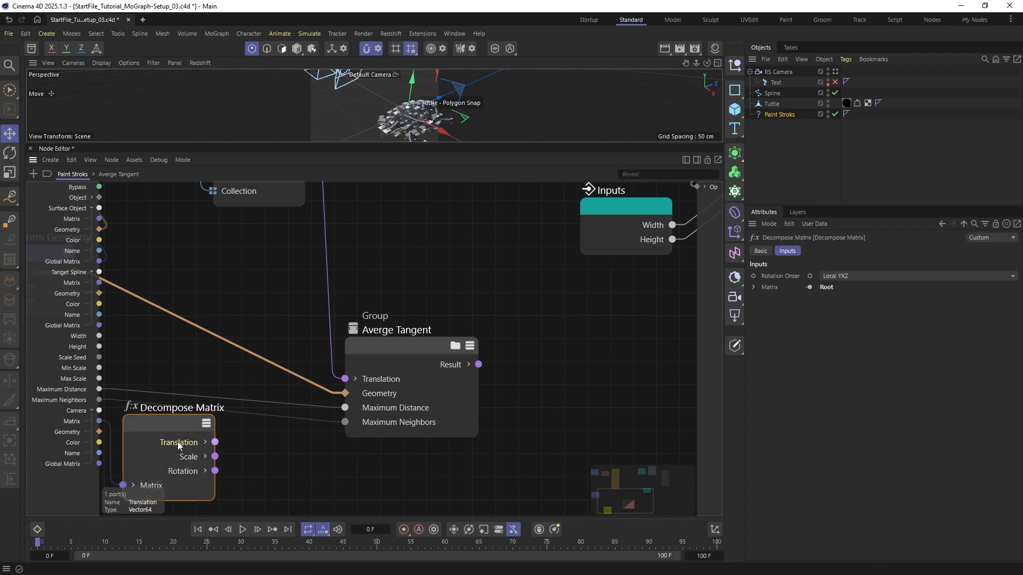
Place Decompose Matrix below Iterate Collection and add an Arithmetic Subtract node beside it with data type Vector
alt+right_drag(182, 442, 149, 450)
alt+middle_drag(244, 449, 250, 455)
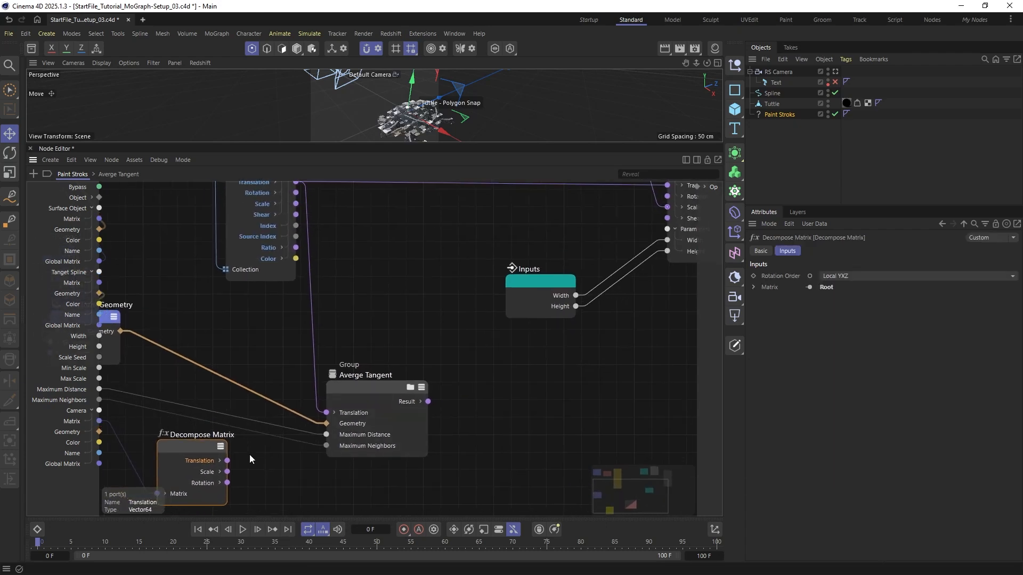
drag(198, 451, 267, 314)
alt+middle_drag(268, 315, 258, 365)
click(354, 300)
double_click(354, 304)
text(sub)
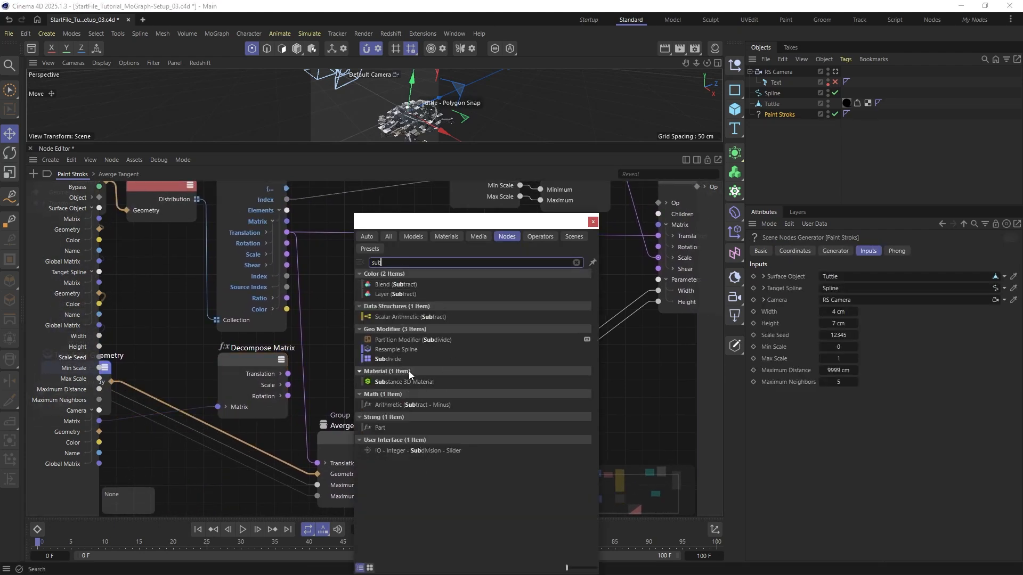
double_click(413, 405)
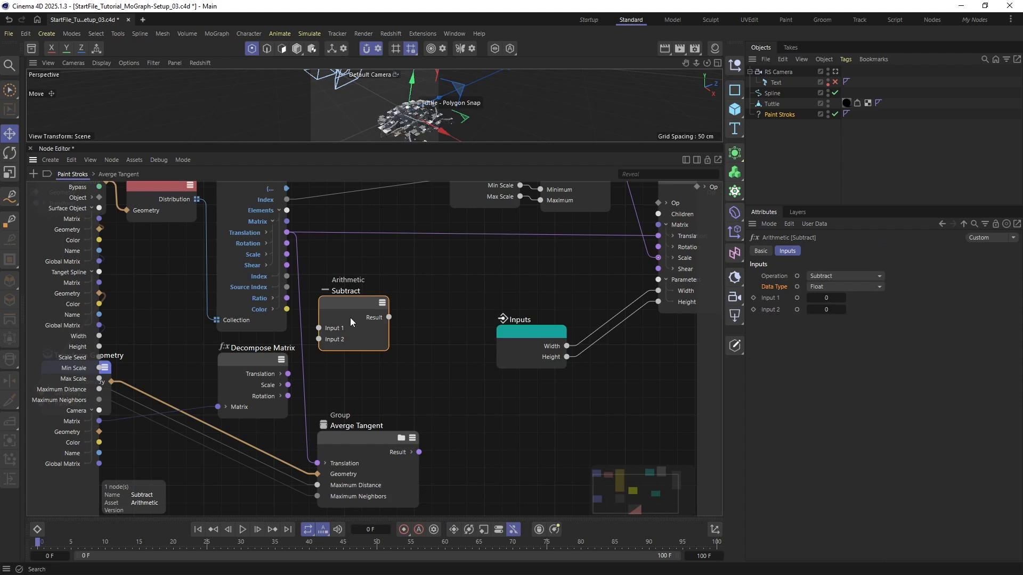
click(814, 286)
click(828, 376)
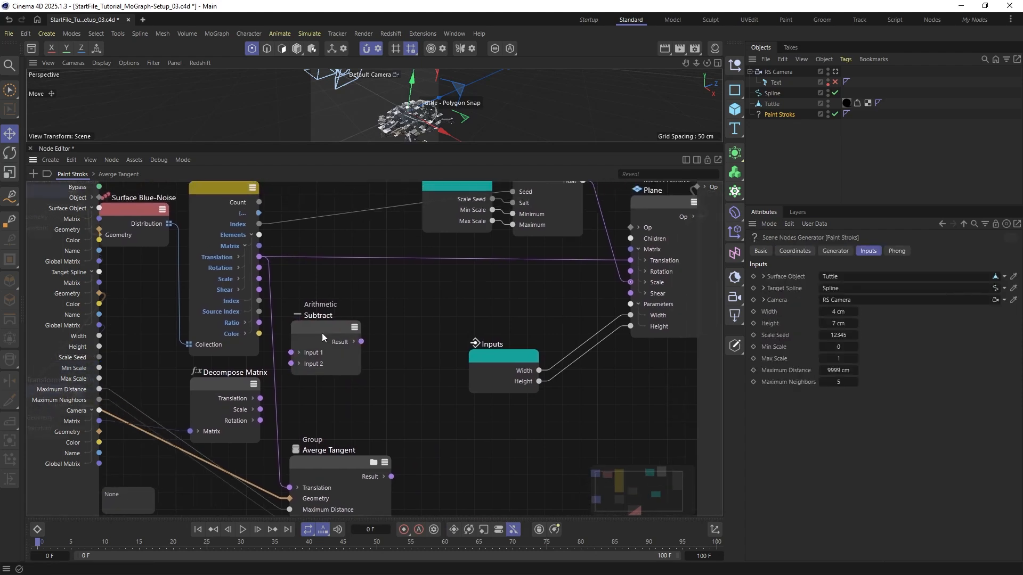
Connect Decompose Matrix's Translation to Subtract's Input 1 and Iterate Collection's Translation to Input 2
drag(322, 334, 349, 323)
drag(259, 257, 319, 356)
drag(317, 346, 231, 398)
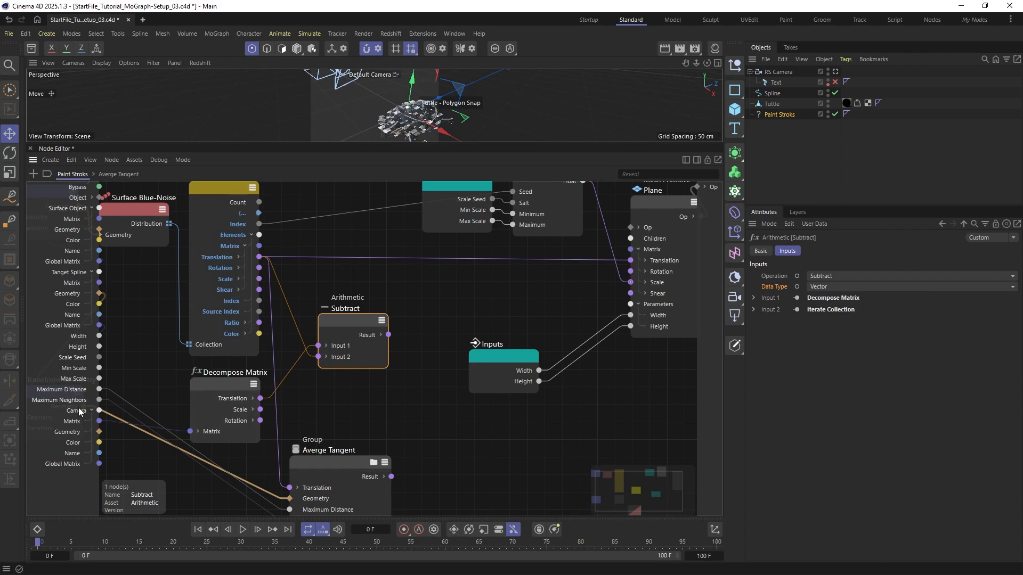
drag(333, 324, 322, 307)
Add a Normalize node beside Subtract and feed Subtract's Result into its Input
double_click(477, 300)
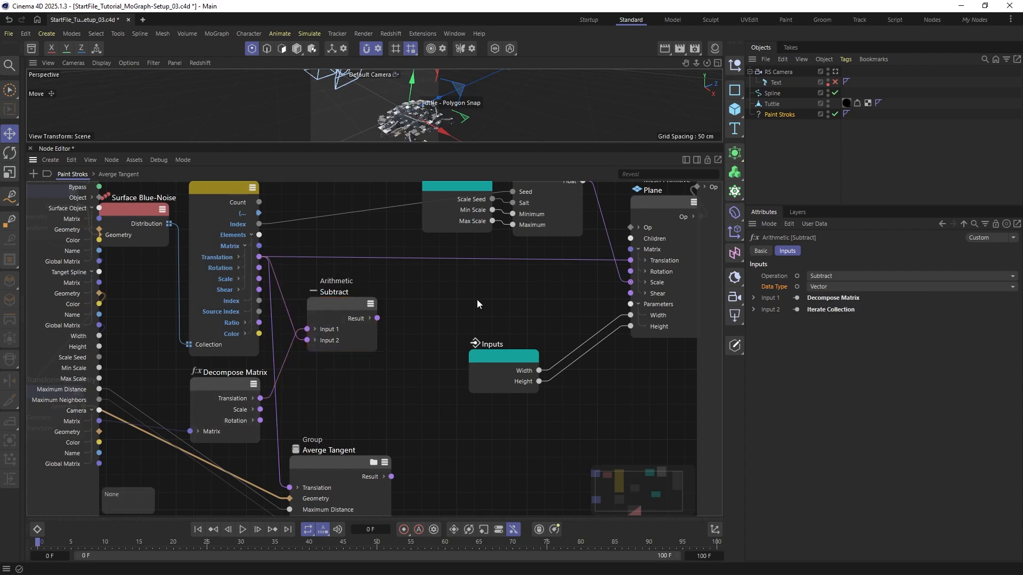
text(norm)
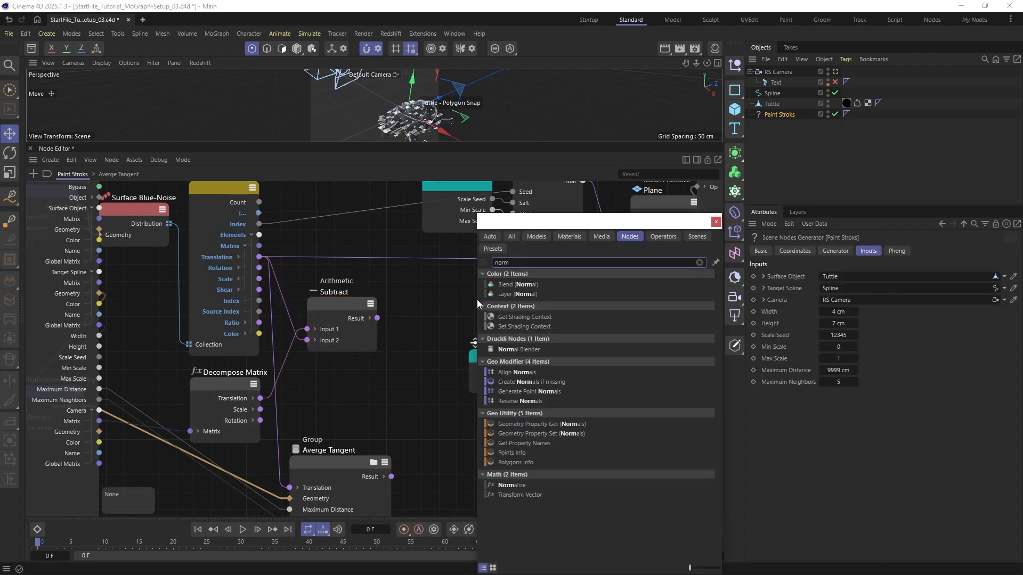
double_click(520, 485)
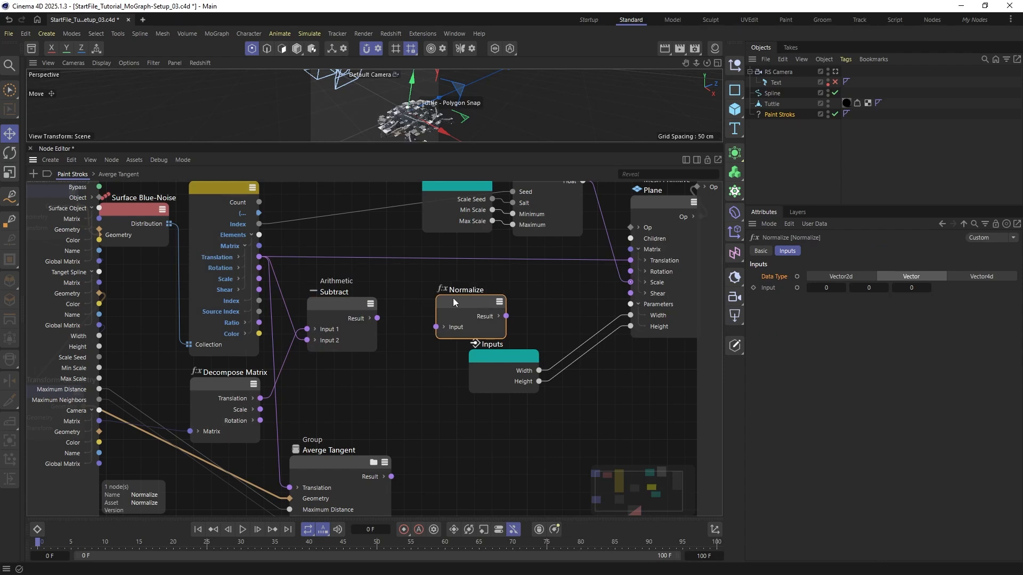
drag(453, 298, 413, 302)
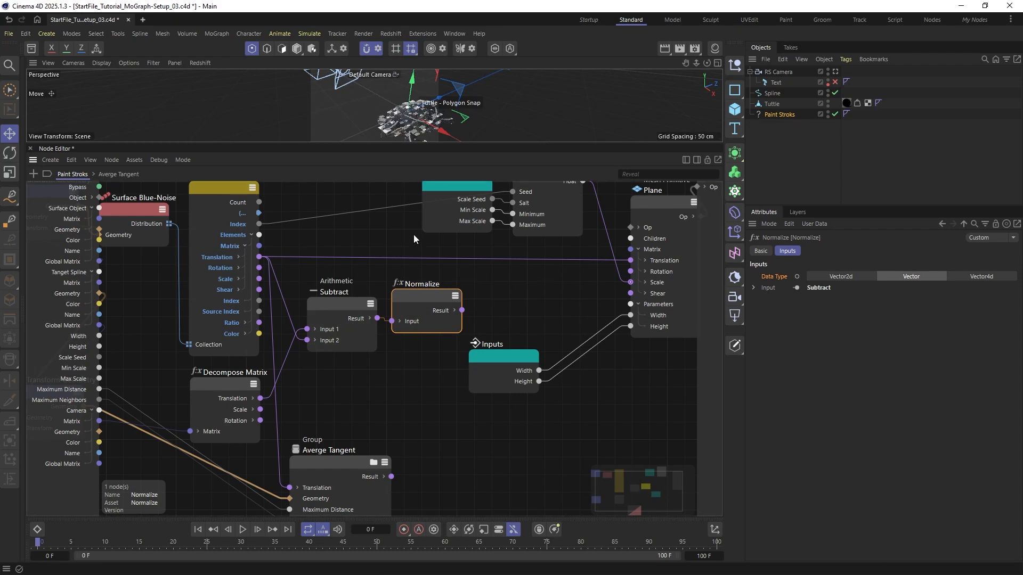
Add an Alignment node to the graph and shift the width and height Inputs node to make room for it
drag(506, 367, 534, 365)
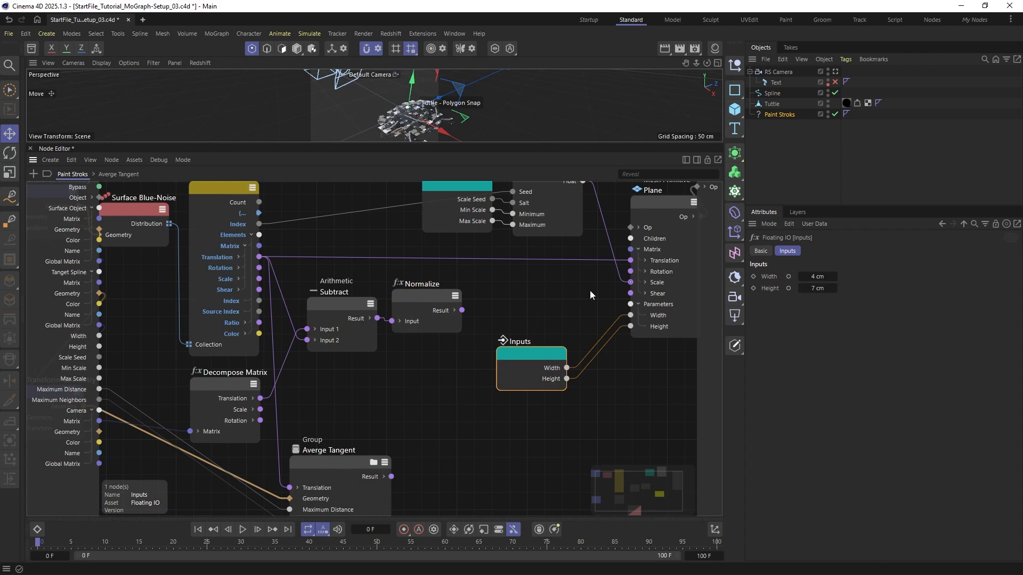
alt+middle_drag(511, 322, 510, 353)
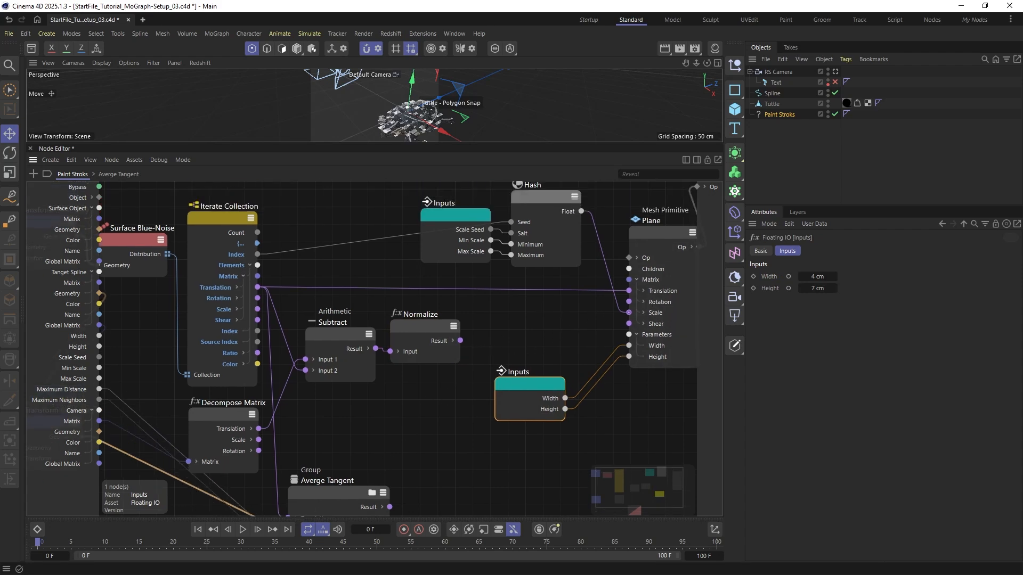
alt+right_drag(513, 322, 277, 290)
drag(461, 367, 481, 358)
double_click(450, 397)
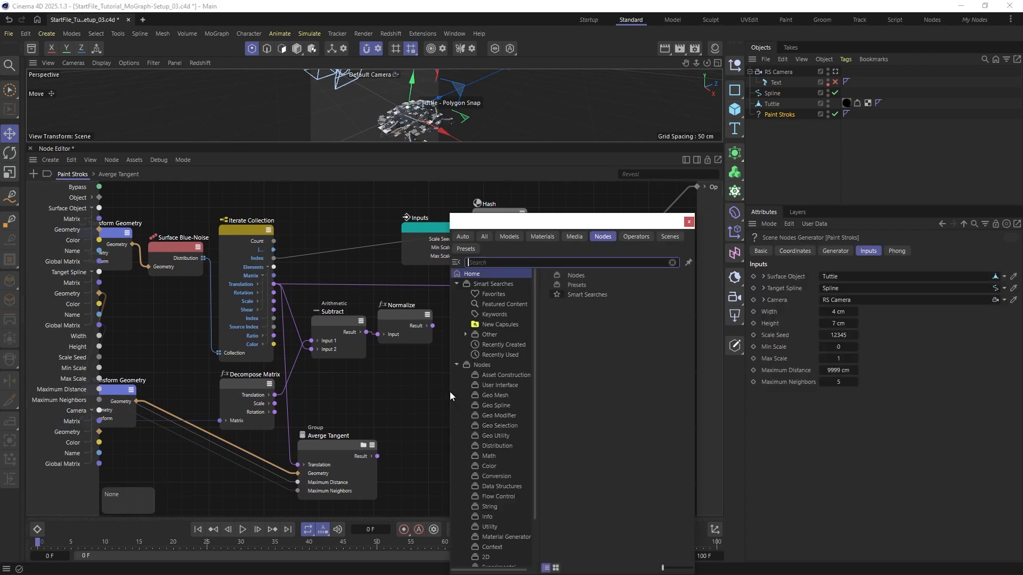
text(alig)
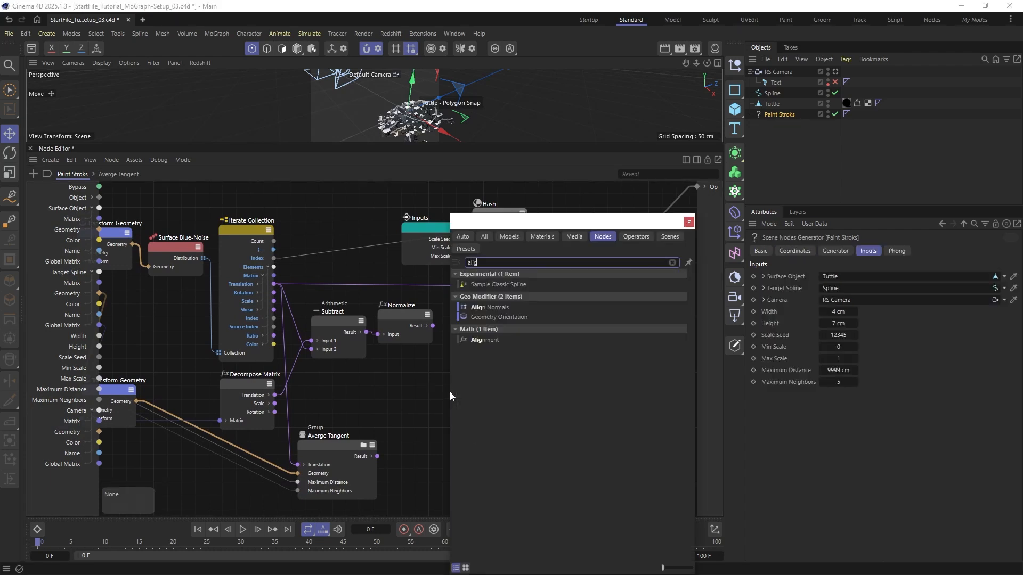
double_click(485, 342)
drag(517, 340, 519, 315)
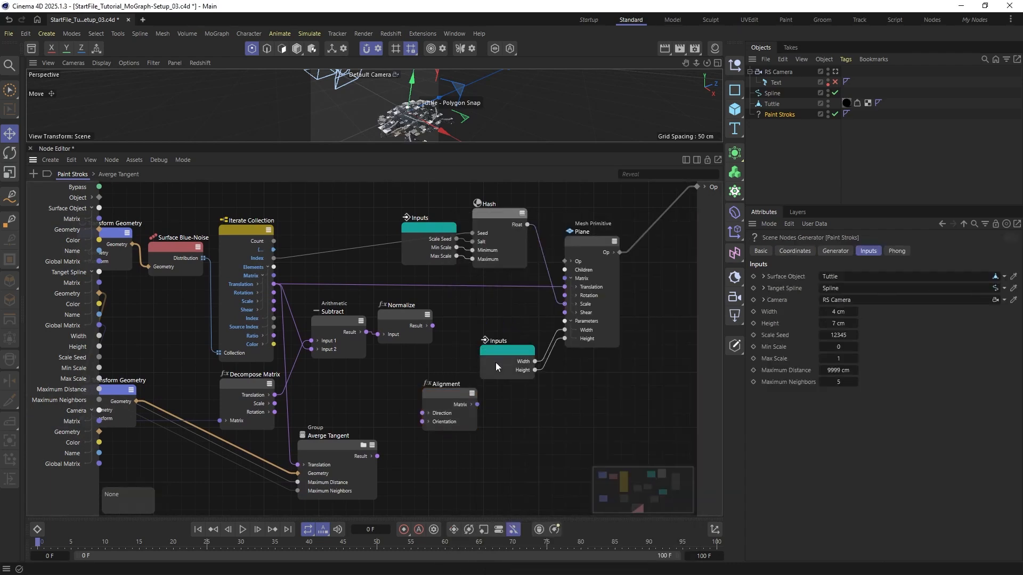
drag(497, 365, 501, 341)
drag(452, 393, 461, 377)
scroll(461, 376, up, 2)
double_click(460, 368)
middle_drag(417, 383, 577, 452)
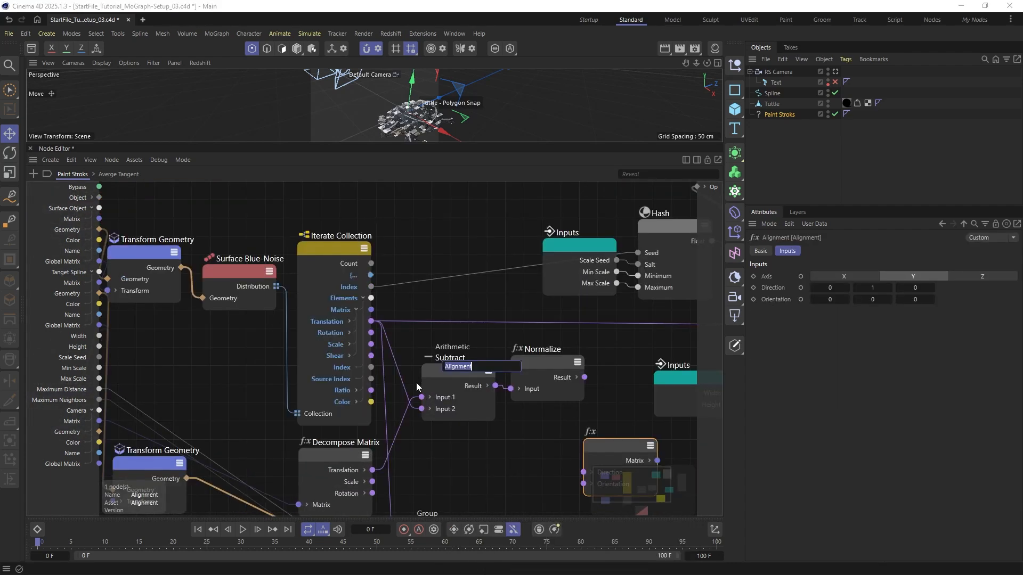
click(510, 302)
middle_drag(510, 302, 475, 275)
middle_drag(671, 442, 510, 350)
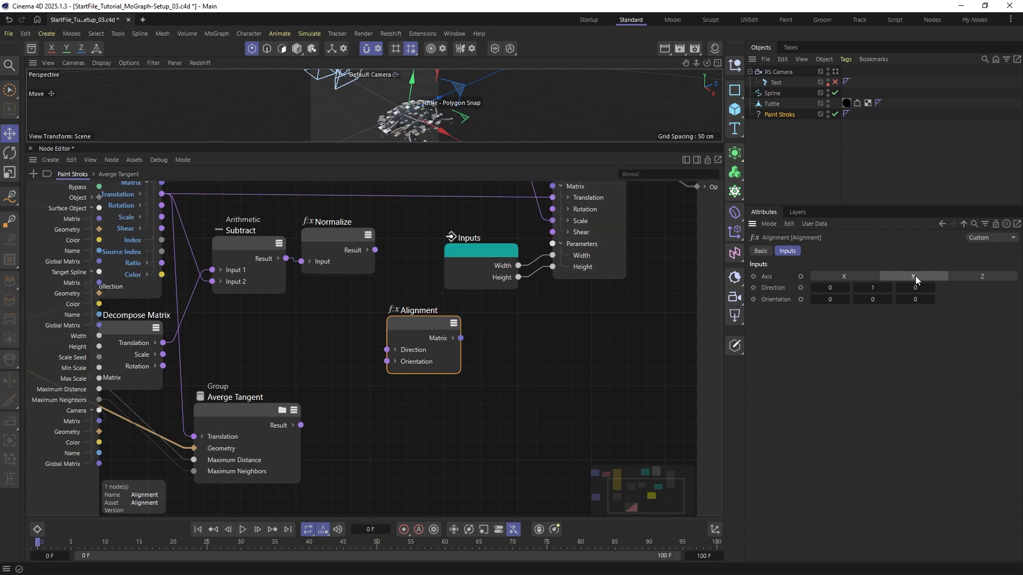
Disconnect the translation wire from the Plane node and examine the single plane's axes up close in the viewport
middle_drag(470, 266, 399, 379)
click(439, 320)
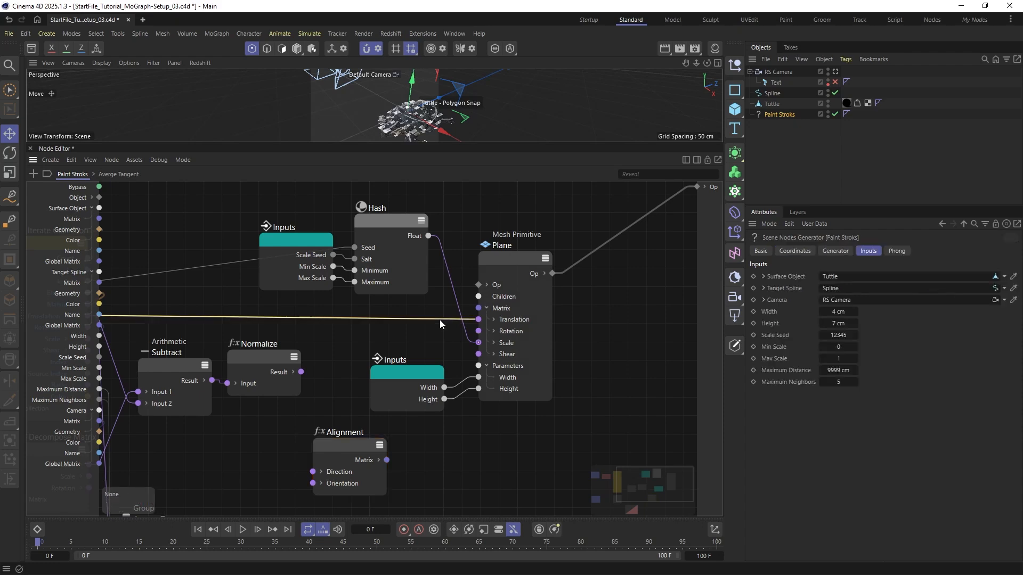
alt+drag(411, 124, 388, 96)
alt+right_drag(387, 97, 427, 106)
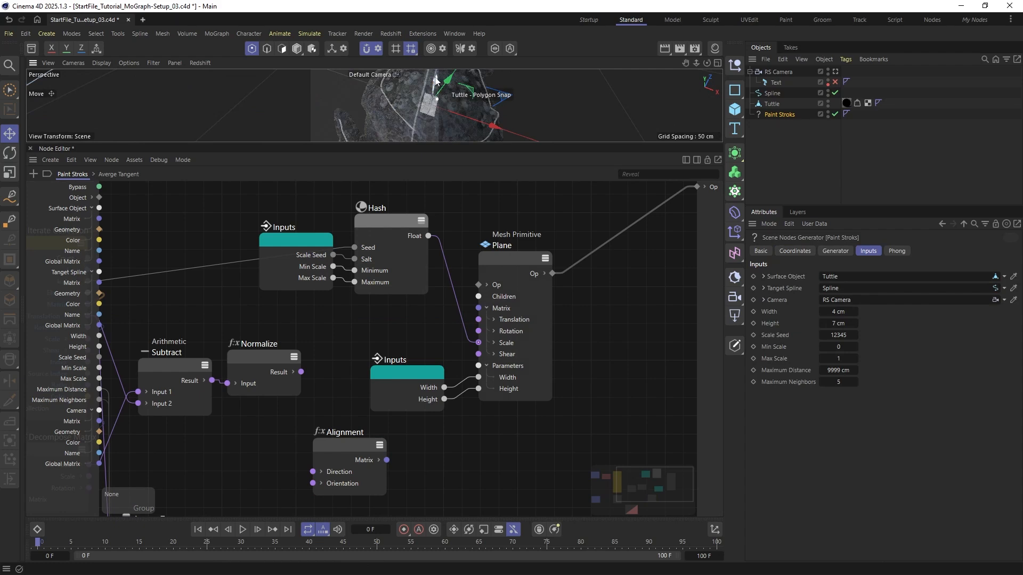
Set the Alignment node's axis to Z and connect the Averge Tangent group's Result to its Direction
click(355, 449)
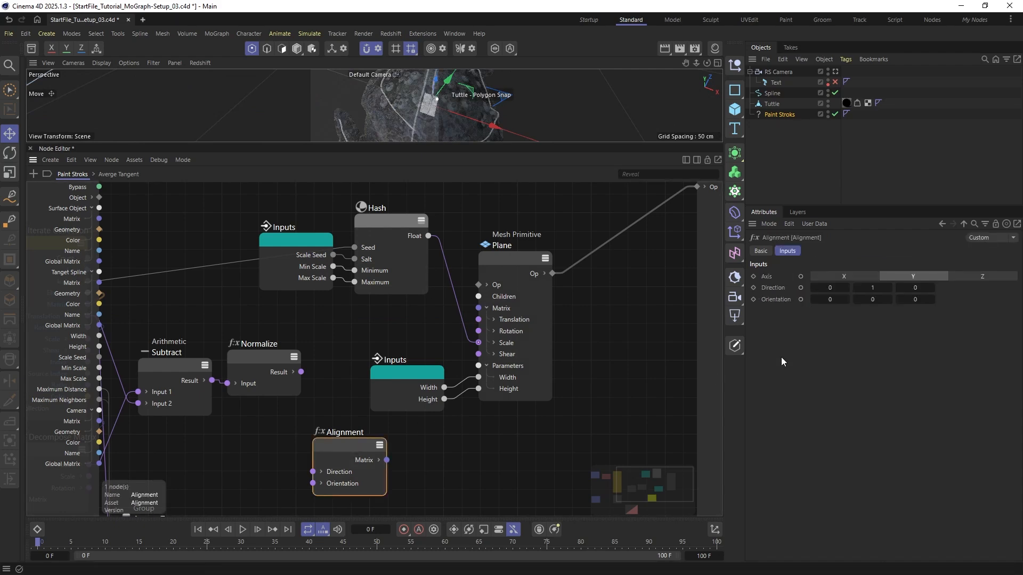
click(972, 277)
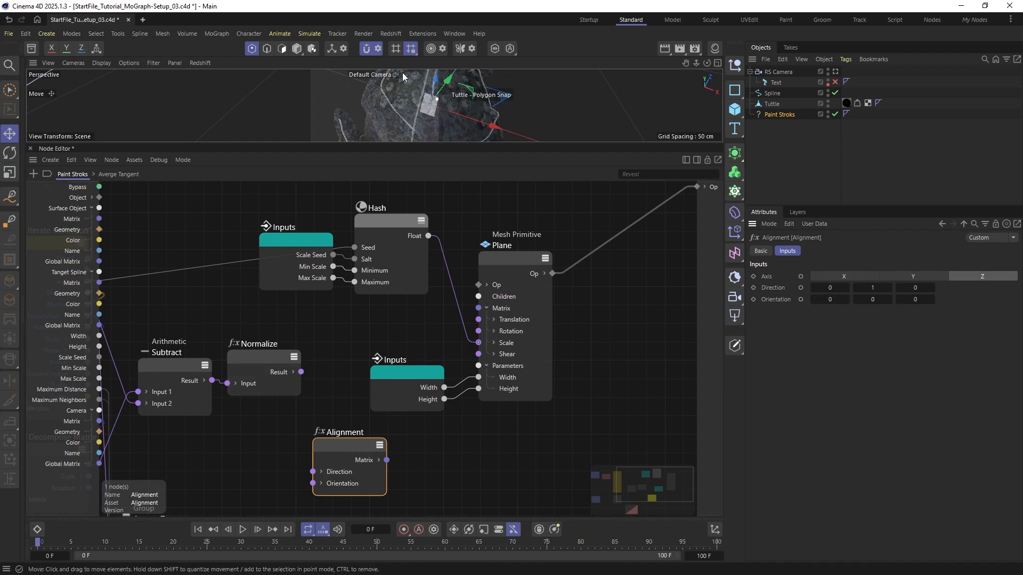
middle_drag(376, 359, 477, 258)
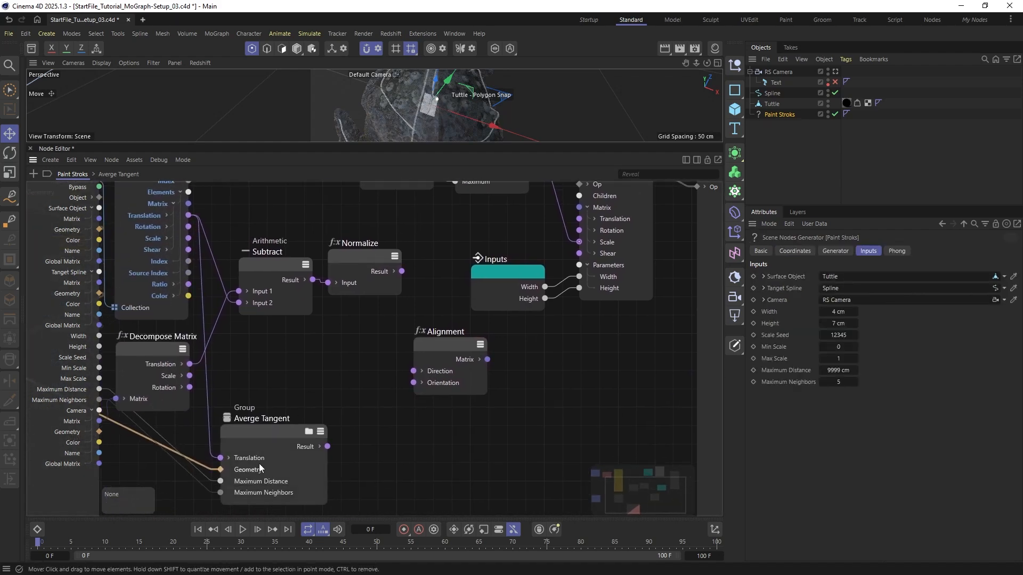
click(263, 433)
drag(326, 432, 415, 371)
drag(442, 340, 437, 346)
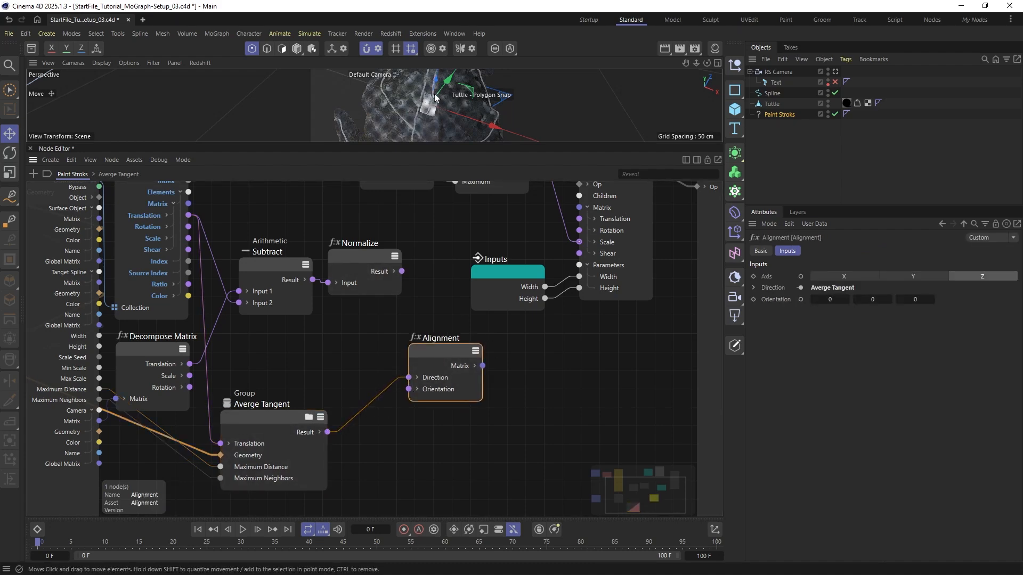
Connect Normalize's Result to the Alignment node's Orientation and tidy both nodes' placement
alt+drag(439, 97, 419, 116)
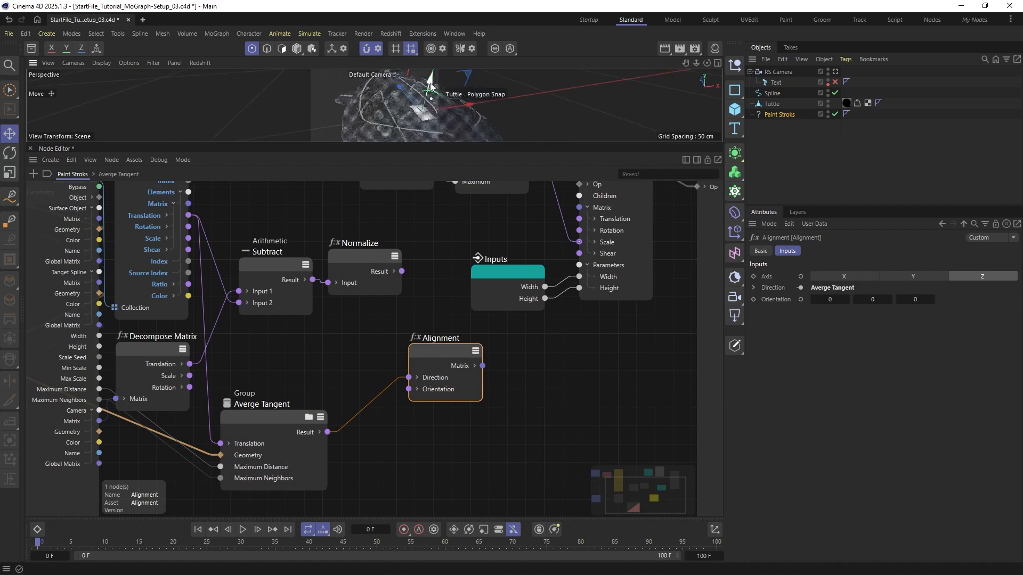
alt+drag(416, 106, 373, 106)
drag(393, 271, 409, 389)
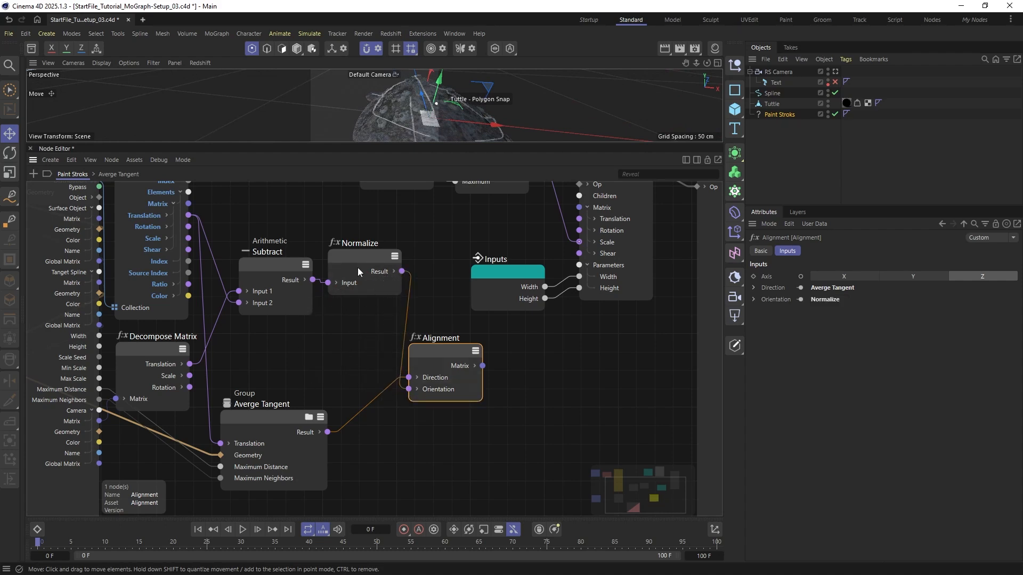
drag(351, 252, 347, 258)
drag(435, 347, 444, 346)
Expand the Alignment node's Matrix output and connect its Rotation to the Plane's Rotation
alt+middle_drag(492, 355, 465, 382)
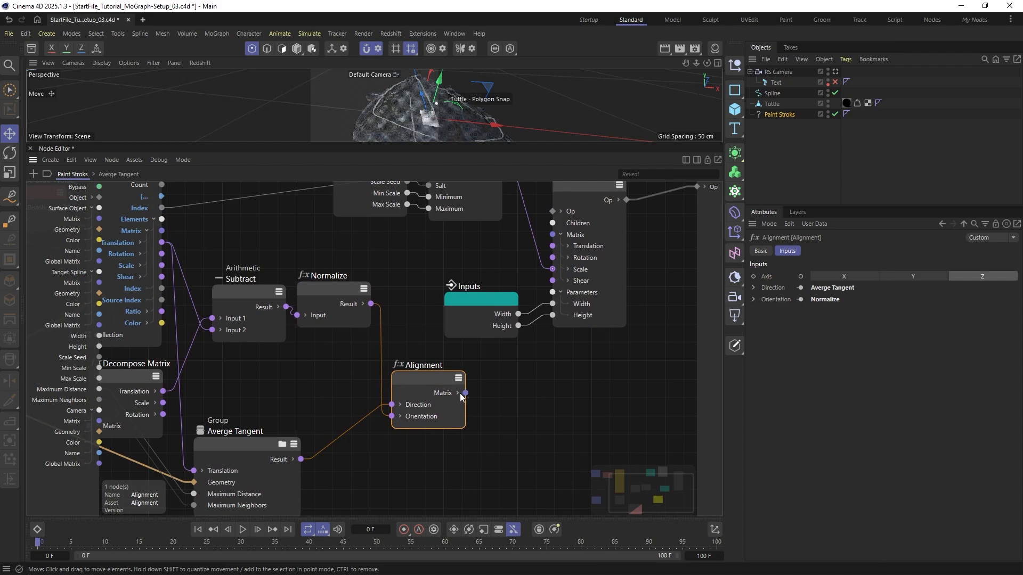
click(457, 393)
drag(465, 416, 554, 256)
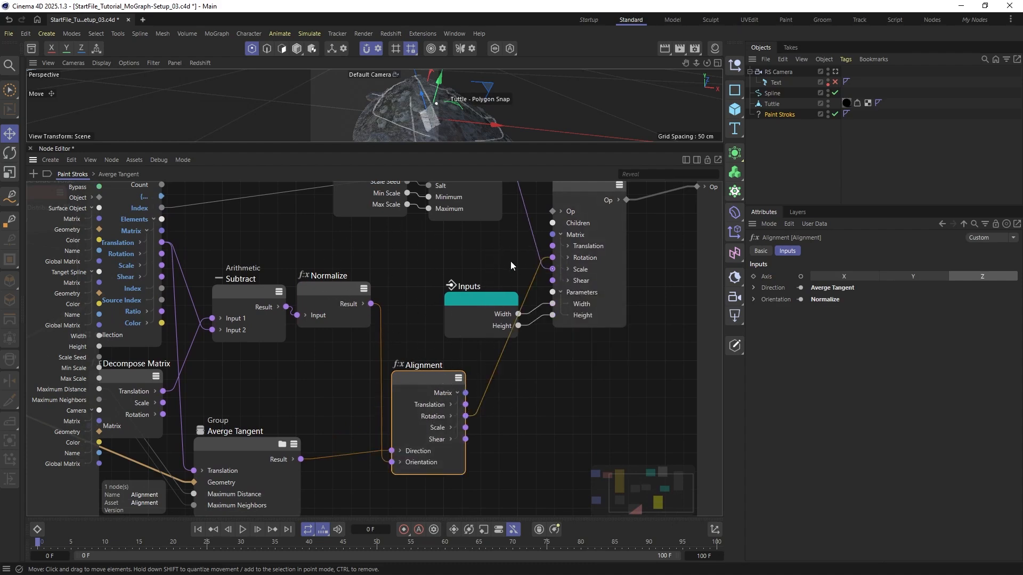
Reconnect Iterate Collection's Translation to the Plane's Translation
alt+middle_drag(506, 262, 536, 355)
scroll(333, 294, down, 1)
drag(218, 330, 583, 340)
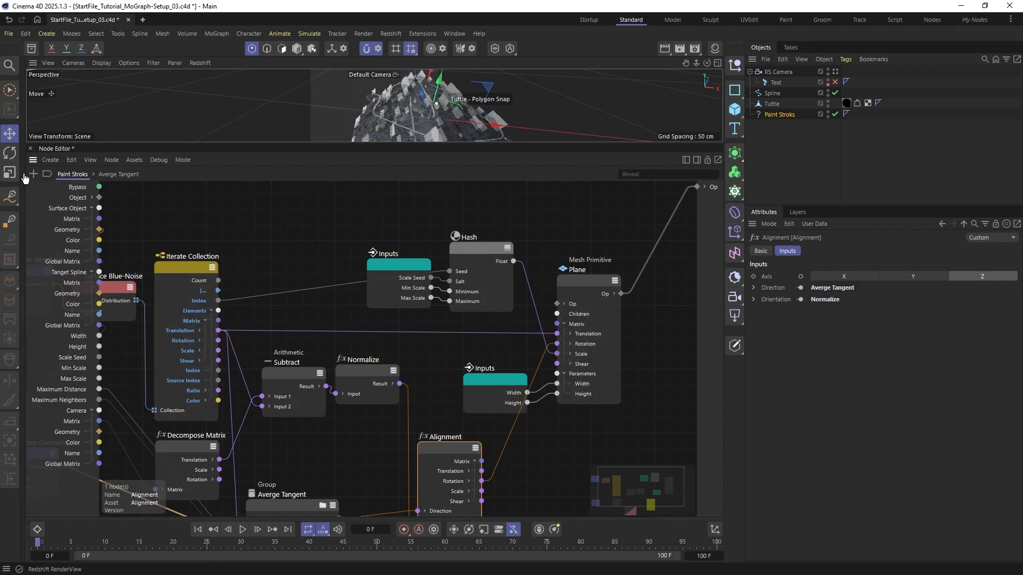
Close the Node Editor and examine the strokes' alignment on the turtle from the default camera and through RS Camera
click(31, 148)
alt+right_drag(492, 253, 339, 275)
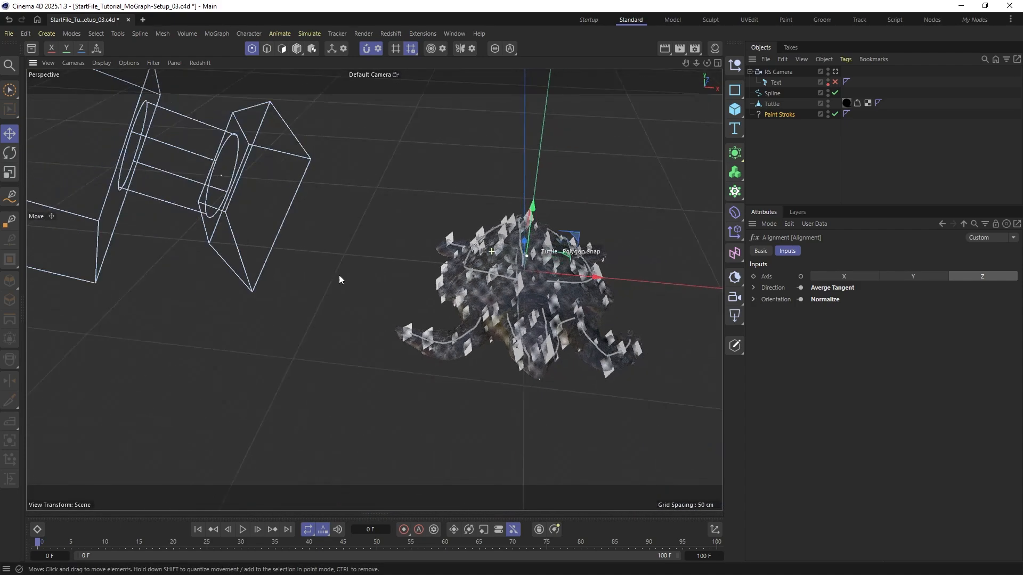
alt+middle_drag(447, 272, 373, 269)
alt+drag(373, 268, 279, 176)
alt+drag(331, 201, 480, 288)
click(835, 71)
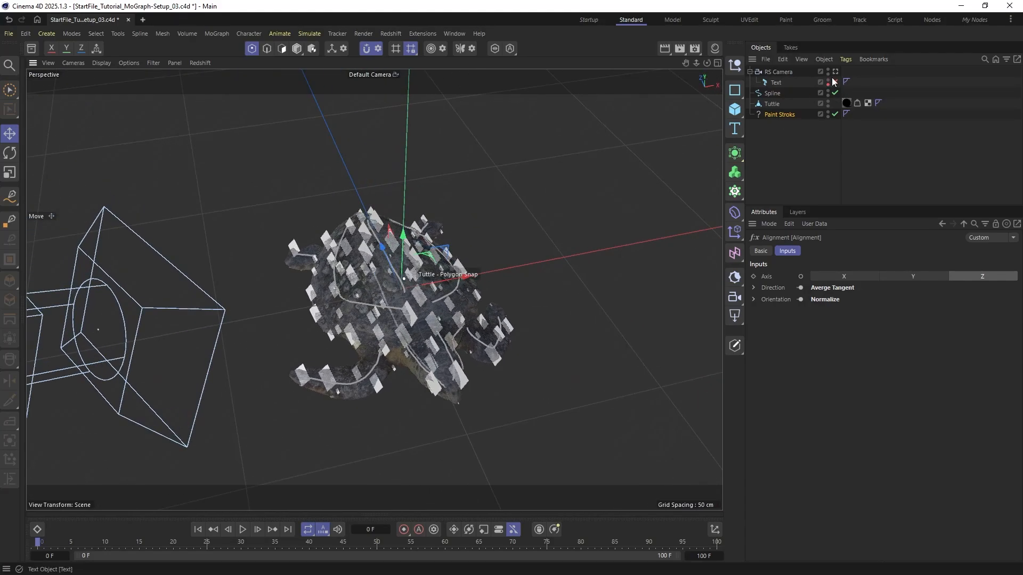
alt+drag(480, 283, 389, 313)
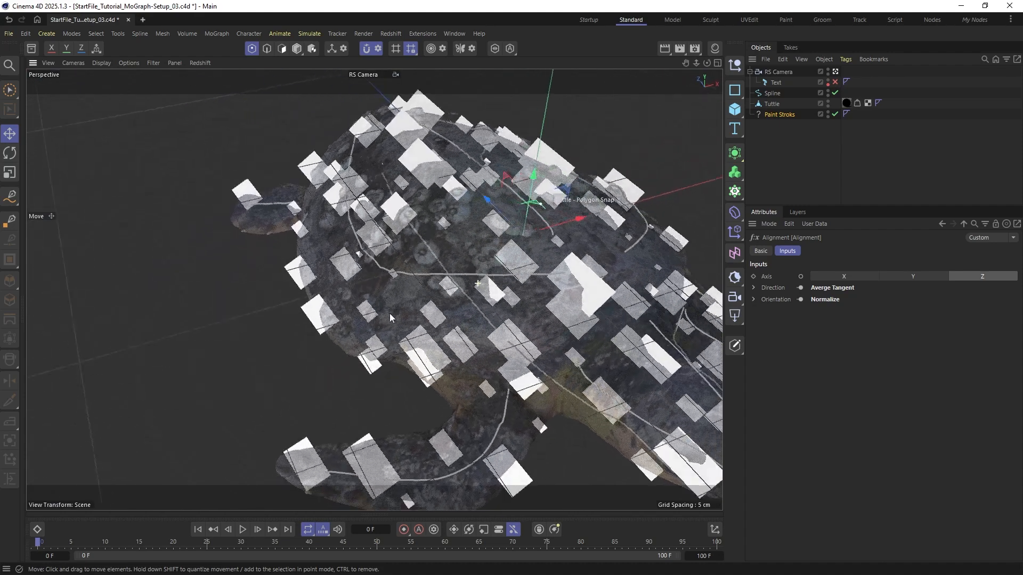
Open the node graph of the Paint Stroks generator and select its Averge Tangent group
alt+right_drag(480, 291, 375, 291)
mouse_move(375, 291)
alt+mouse_down()
mouse_move(354, 308)
mouse_move(393, 299)
alt+mouse_up()
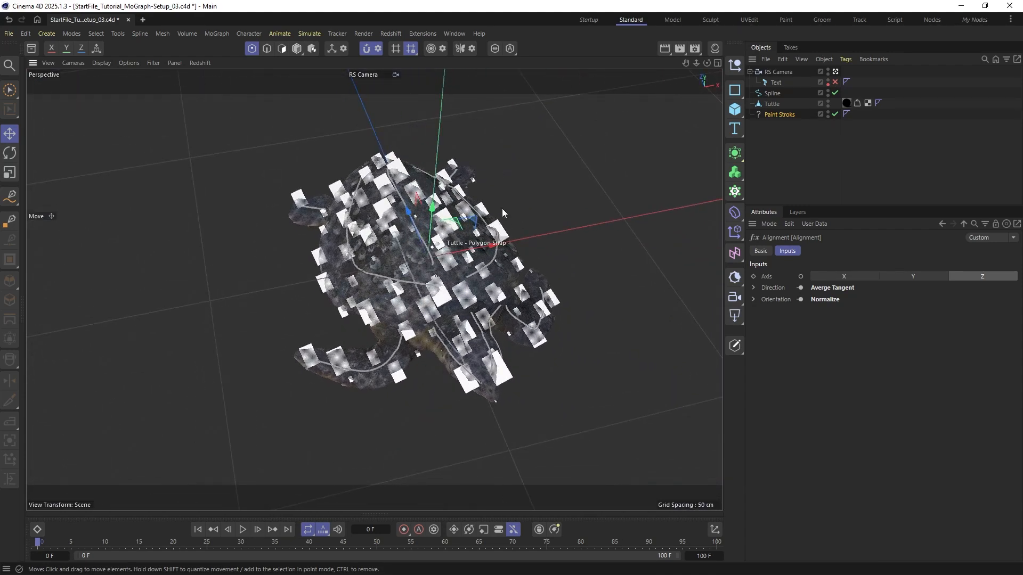
click(759, 115)
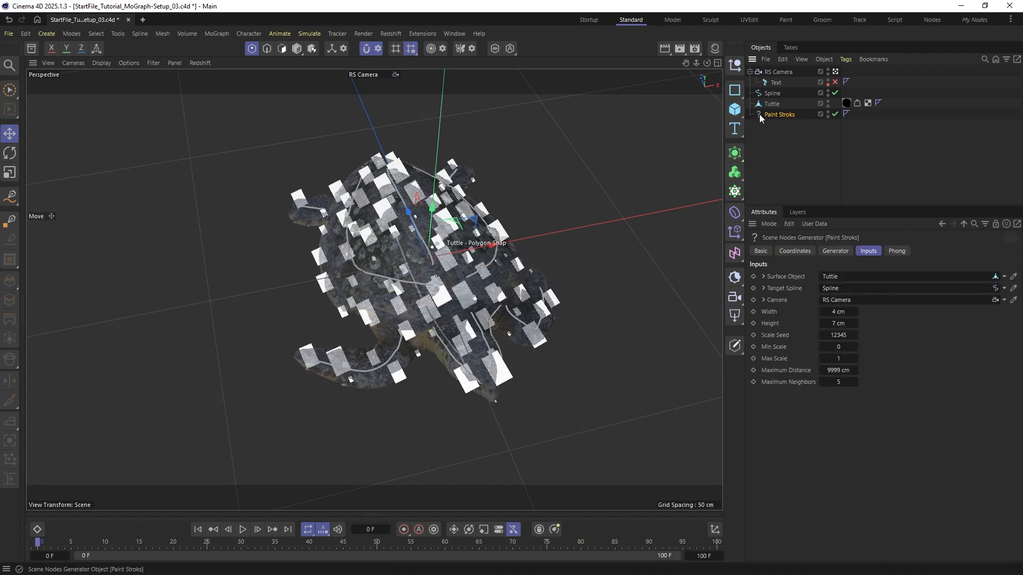
double_click(759, 114)
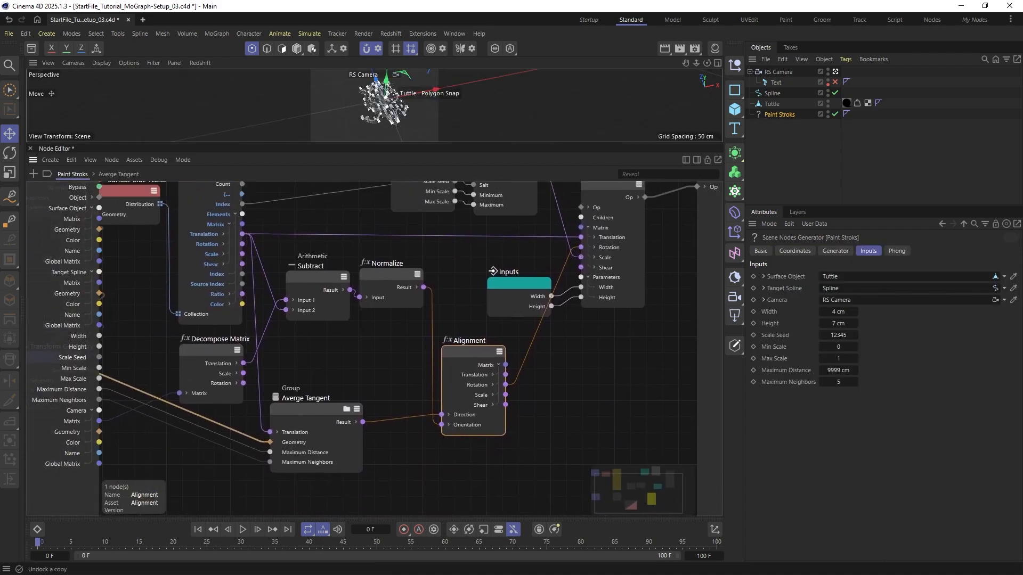
click(333, 409)
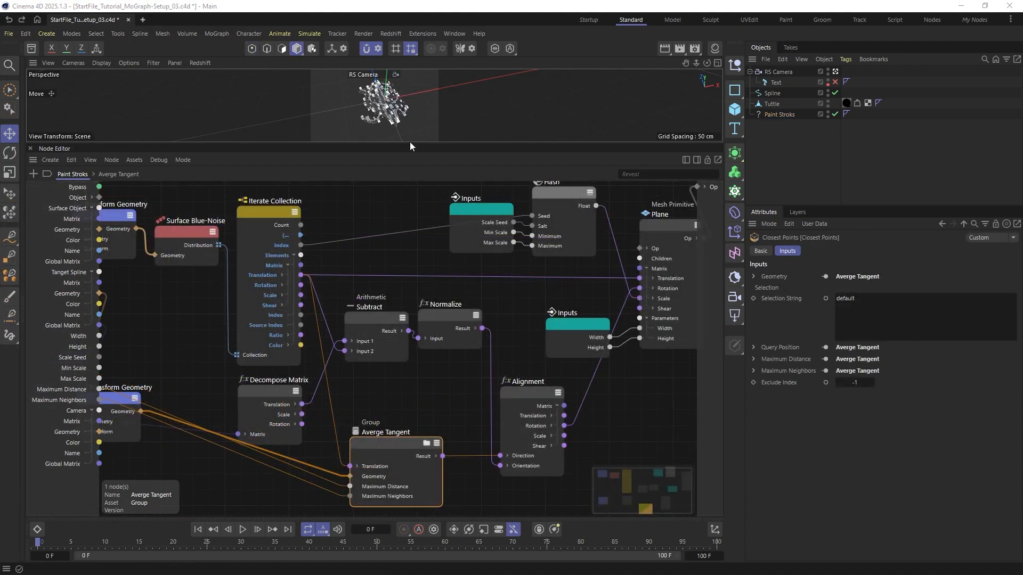
Display the Tuttle object's polygons and its points in an enlarged viewport to compare them with the strokes
drag(410, 155, 407, 282)
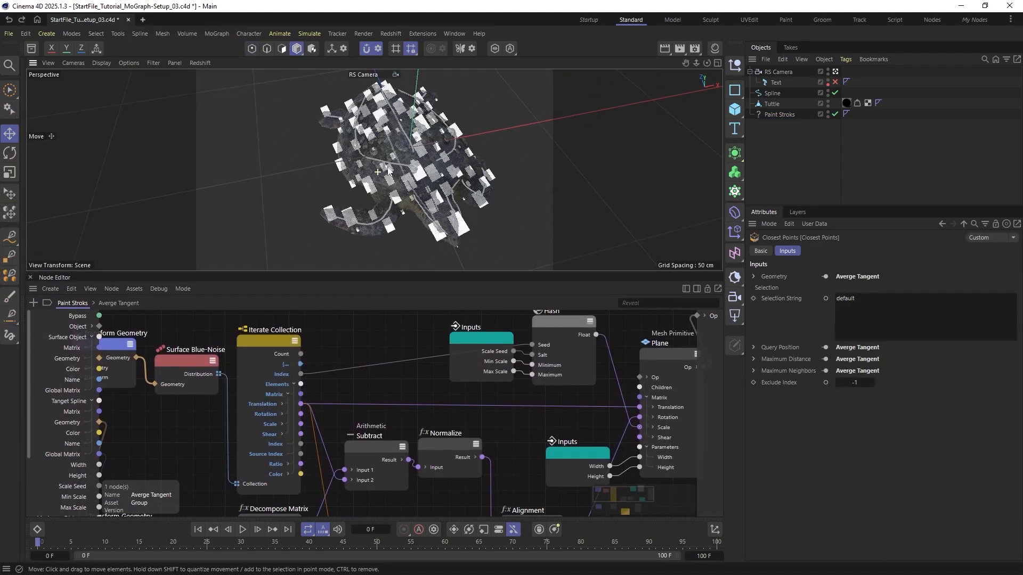
click(282, 49)
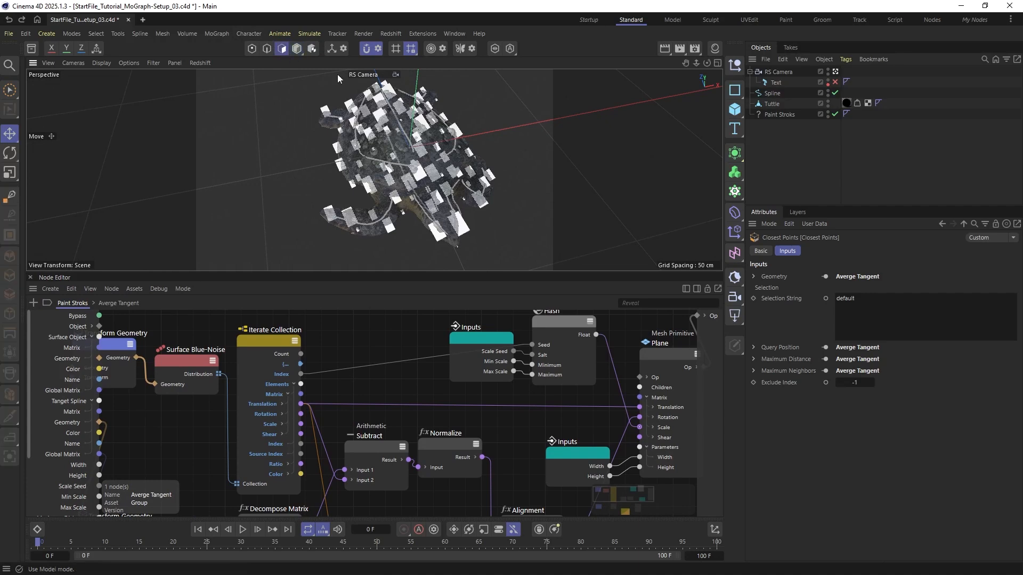
click(772, 104)
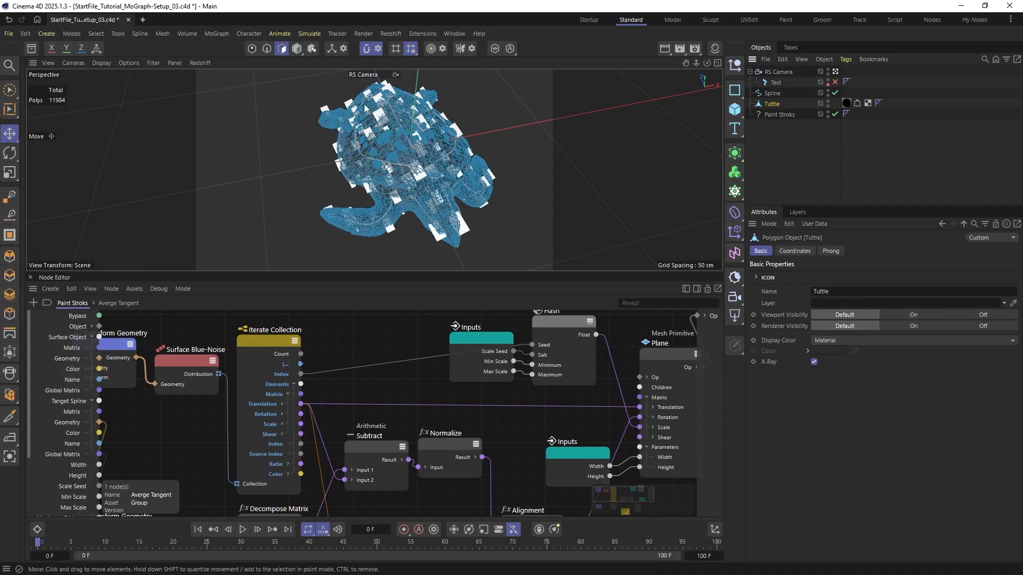
click(252, 49)
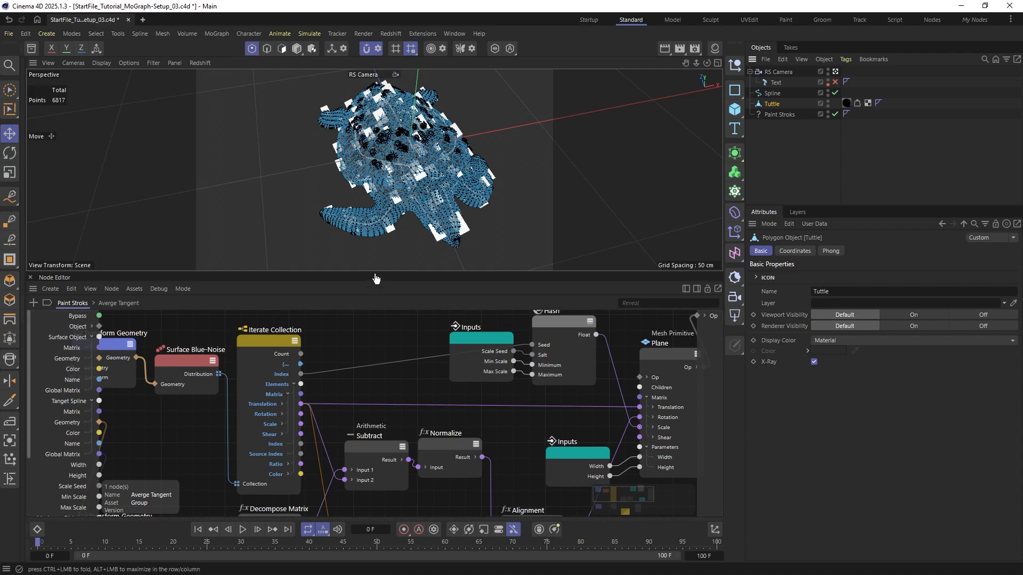
drag(375, 274, 375, 128)
middle_drag(381, 352, 374, 297)
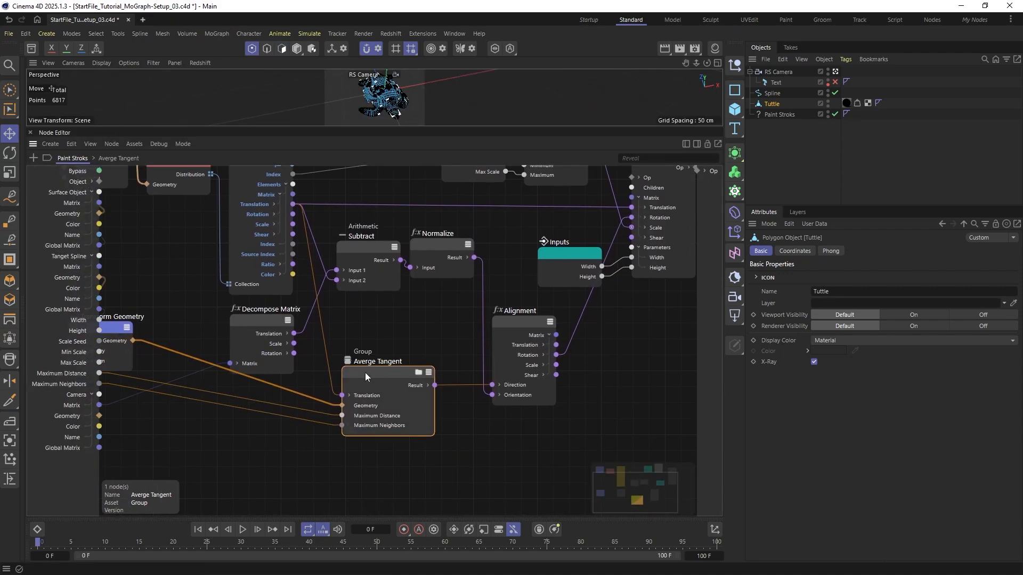
Enter the Averge Tangent group and set the Closest Points node's Selection String to all
double_click(356, 385)
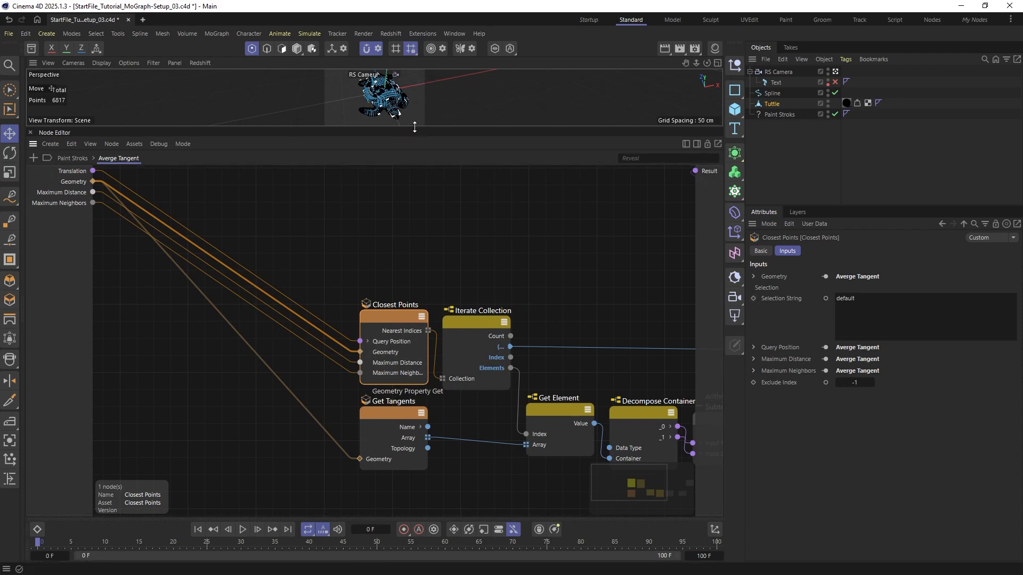
drag(414, 127, 413, 267)
drag(404, 171, 386, 173)
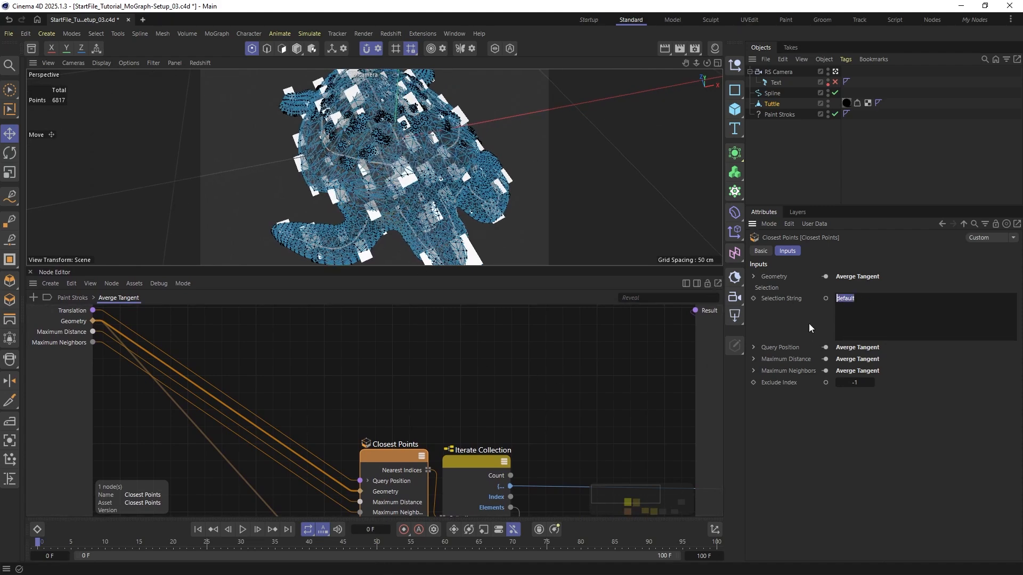
text(all)
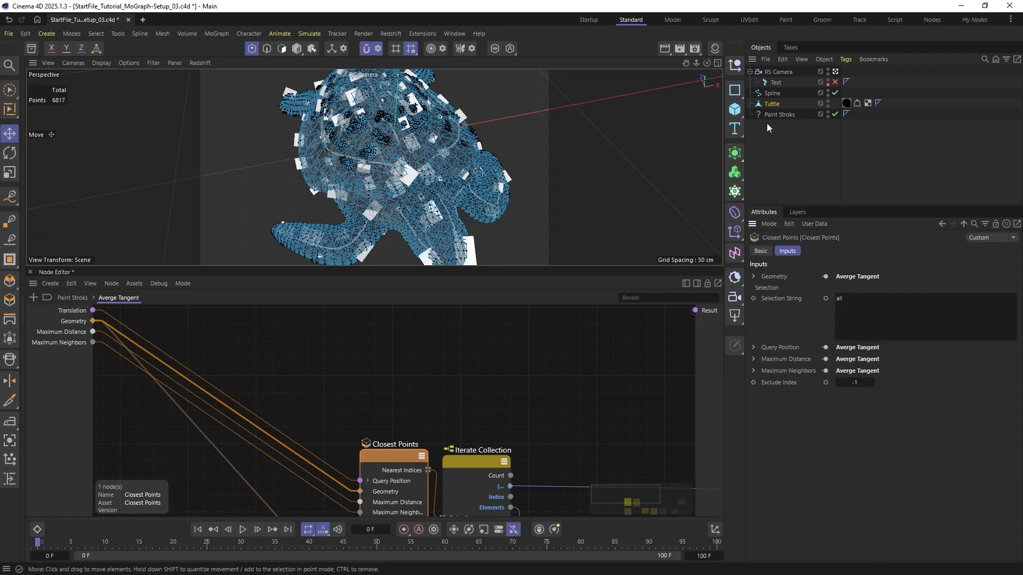
Return to Model mode and examine the strokes across the turtle with the Node Editor hidden
click(297, 48)
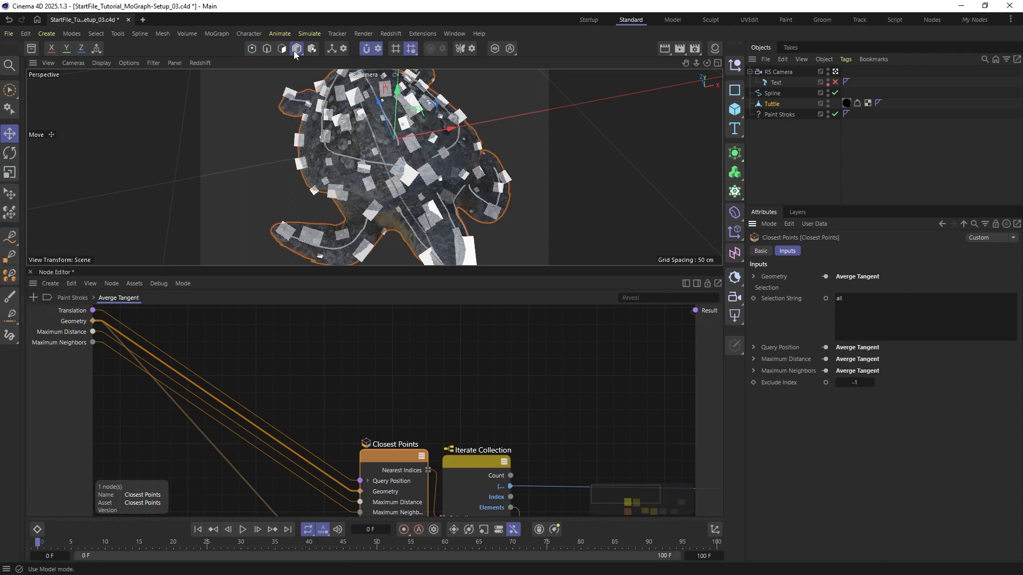
ctrl+click(35, 283)
mouse_move(344, 280)
alt+mouse_down()
mouse_move(403, 267)
mouse_move(367, 258)
mouse_move(421, 221)
mouse_move(337, 262)
alt+mouse_up()
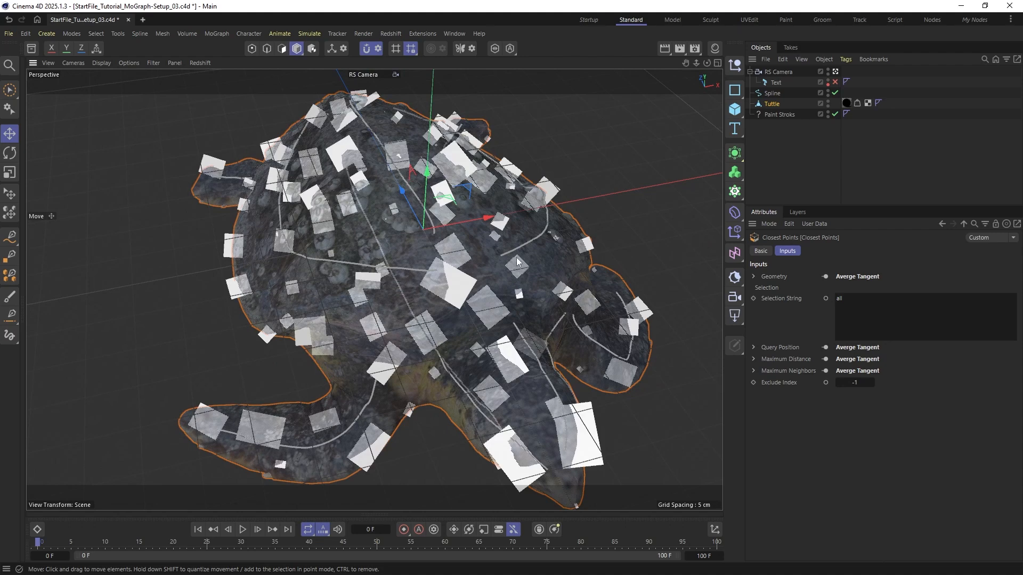
alt+drag(544, 290, 493, 253)
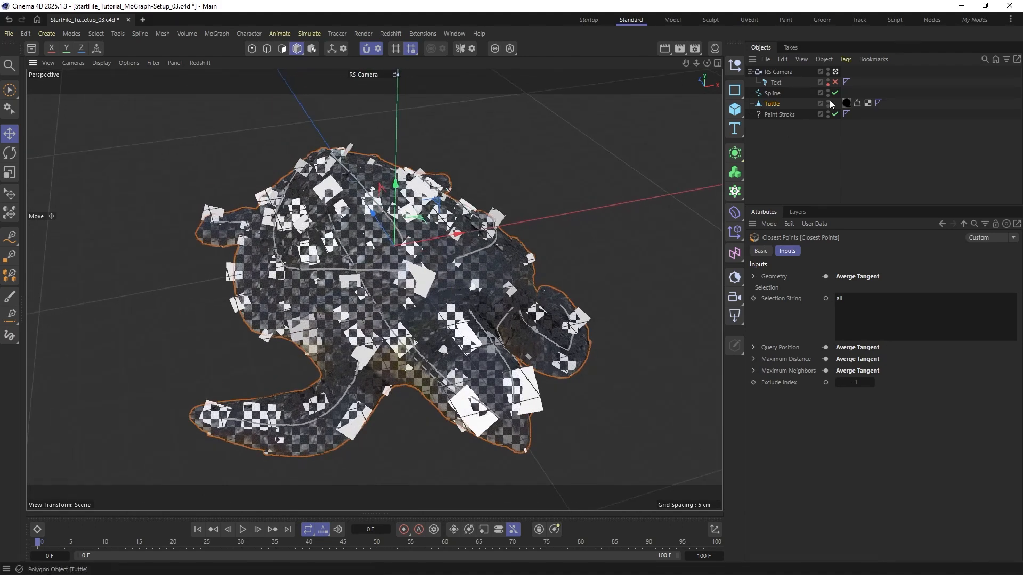
Reopen the Paint Stroks node graph and add a Count port to the Surface Blue-Noise node
click(775, 115)
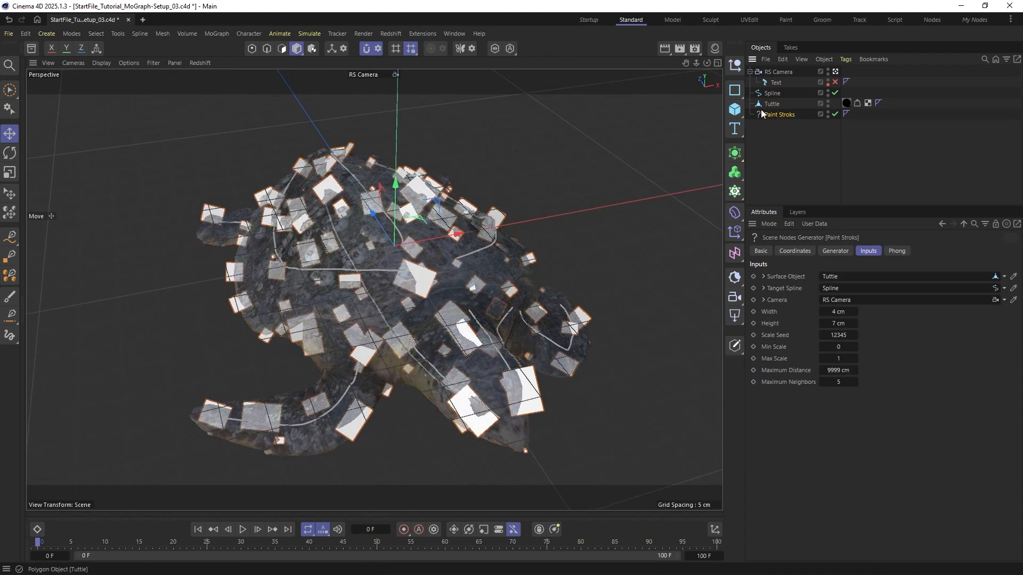
double_click(760, 114)
mouse_move(306, 389)
middle_down()
mouse_move(490, 454)
mouse_move(551, 459)
middle_up()
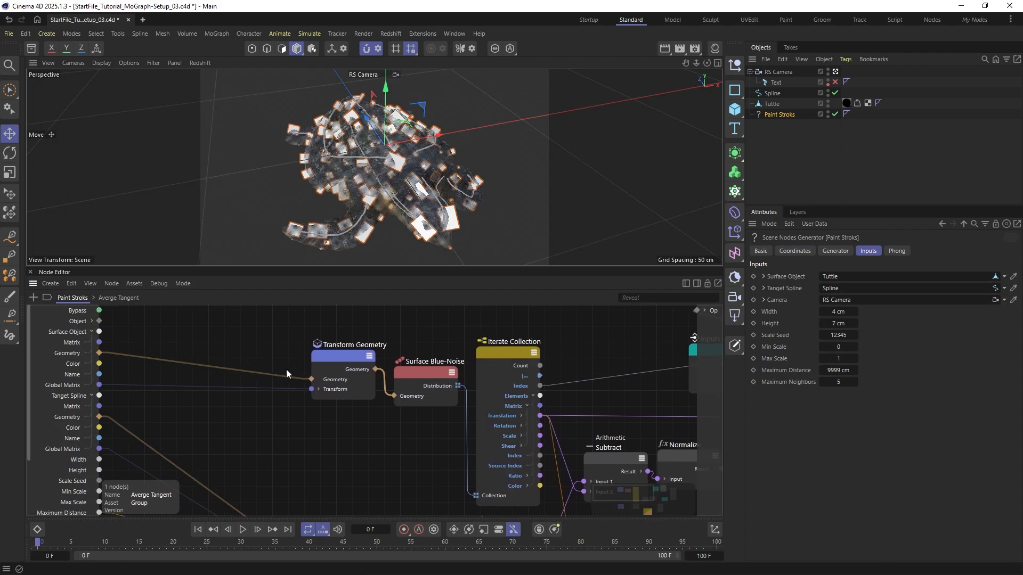
middle_drag(358, 372, 286, 350)
drag(286, 350, 254, 349)
click(344, 350)
drag(344, 349, 332, 346)
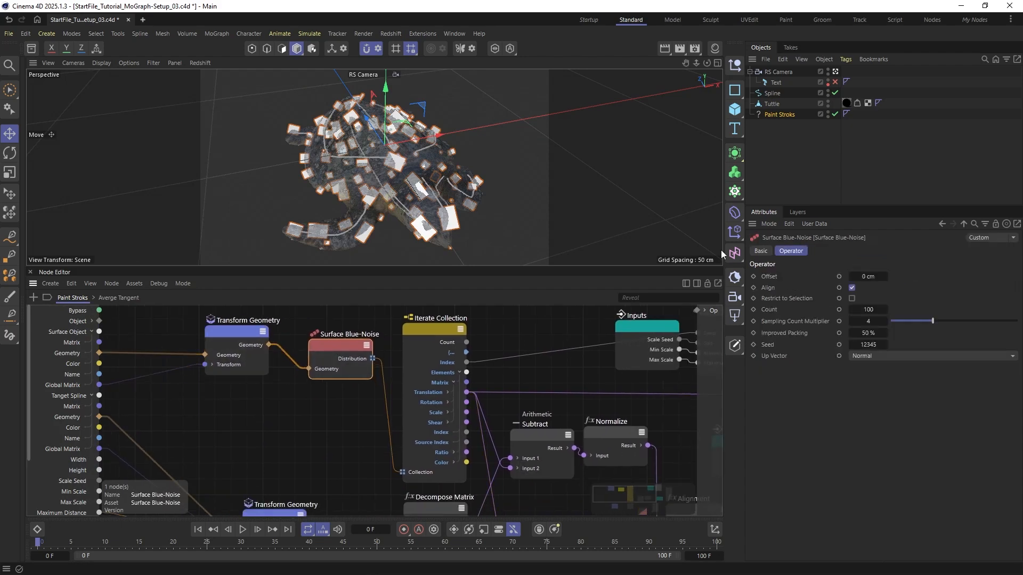
click(839, 309)
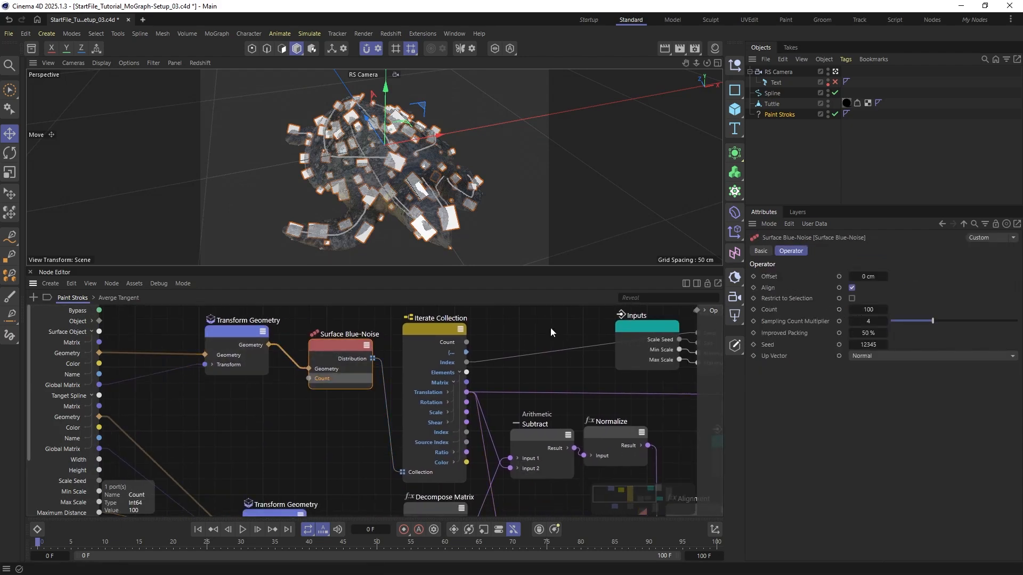
Expose Surface Blue-Noise's Count as a generator input and place its Count node beneath Transform Geometry
right_click(230, 441)
click(249, 445)
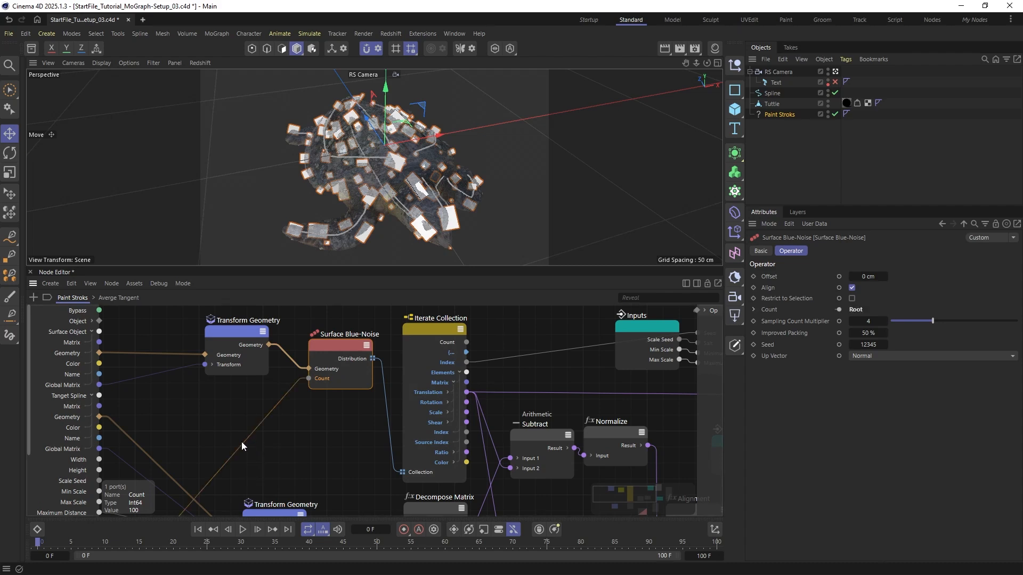
drag(200, 441, 241, 395)
Set the Paint Stroks generator's Count to 840 and close the Node Editor
click(771, 114)
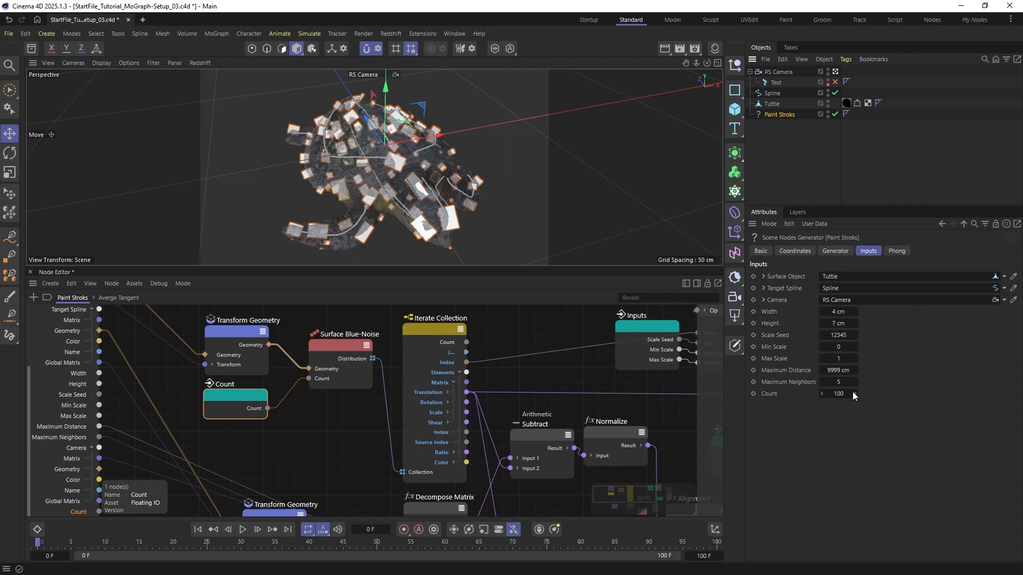
mouse_move(853, 393)
mouse_down()
mouse_move(916, 393)
mouse_move(834, 390)
mouse_move(852, 393)
mouse_up()
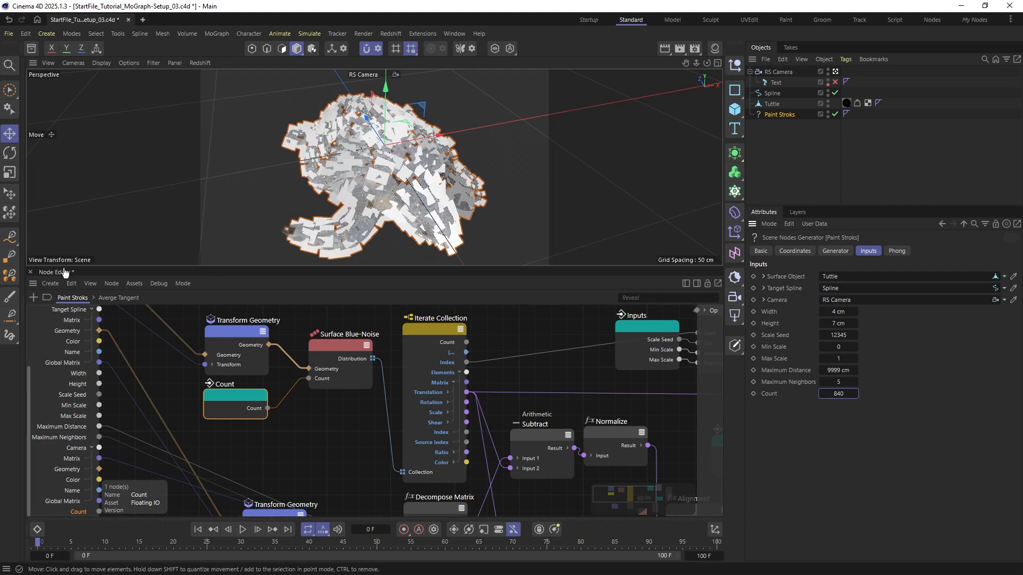
click(30, 272)
Hide the Tuttle object and examine the dense strokes from several angles
key(b)
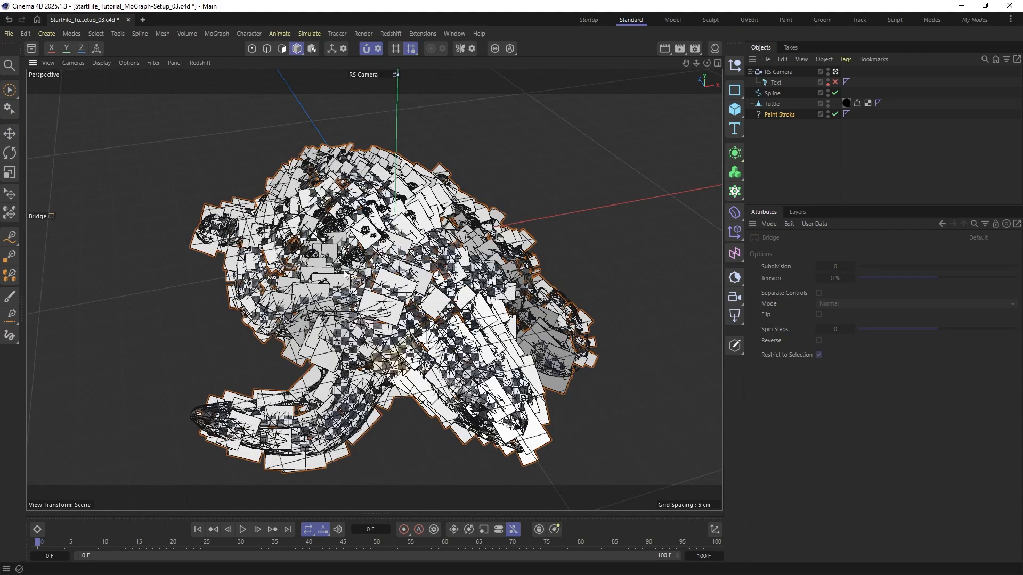
alt+drag(399, 240, 445, 225)
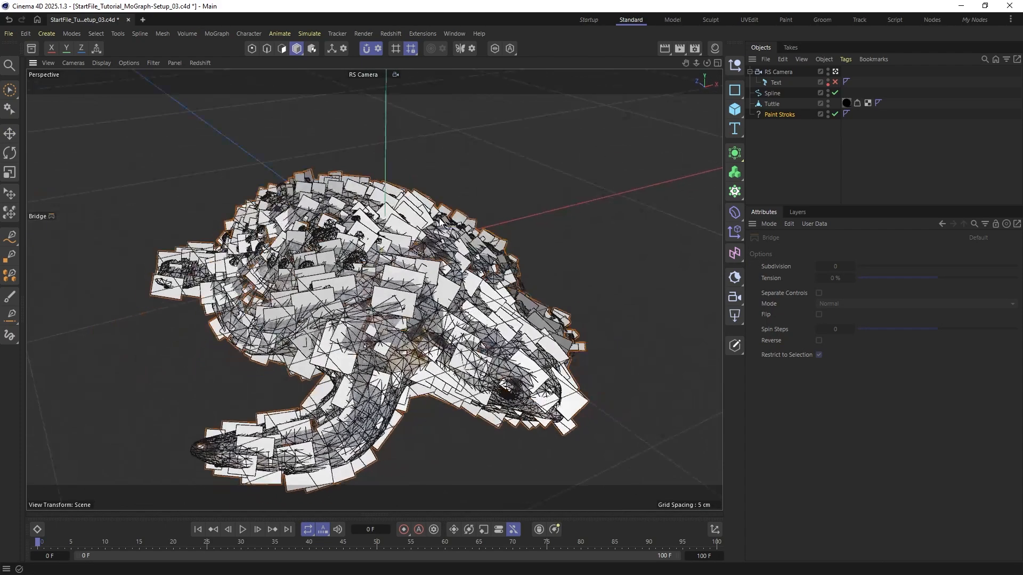
alt+click(828, 103)
alt+click(827, 104)
alt+drag(319, 229, 397, 342)
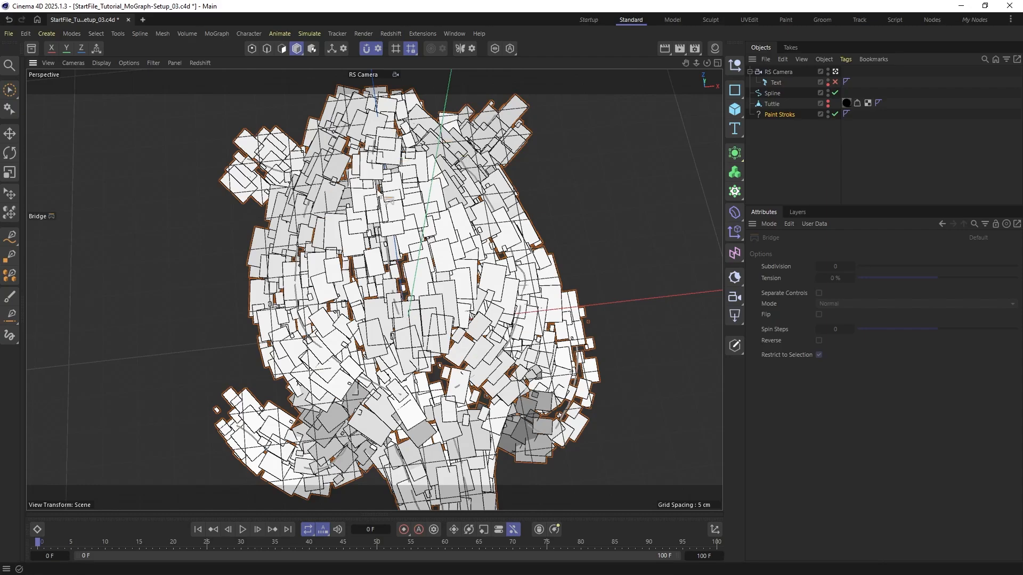
alt+drag(313, 179, 367, 292)
Disable Paint Stroks and make Tuttle visible in its place, showing the Text checklist only temporarily
click(776, 82)
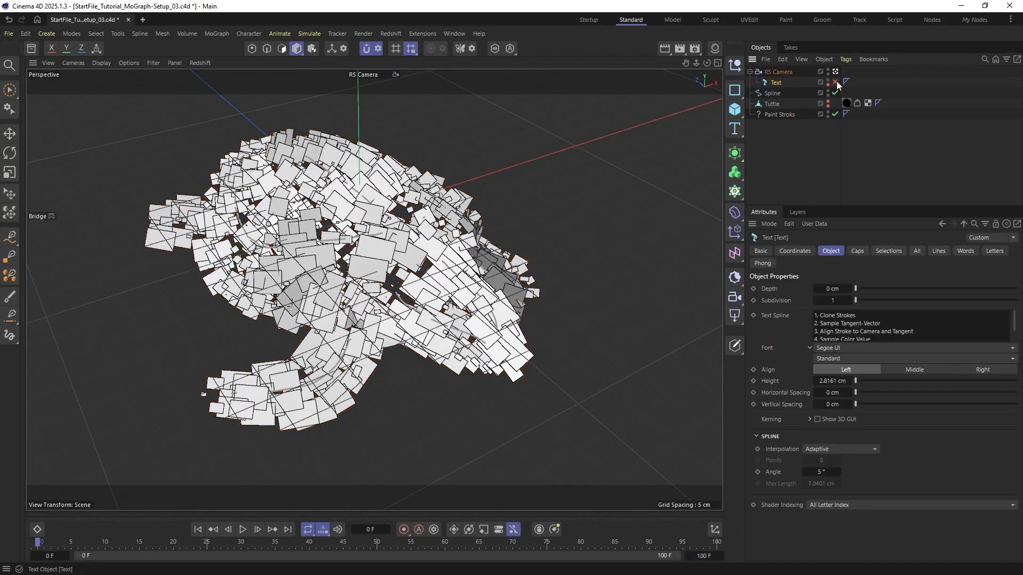
click(836, 82)
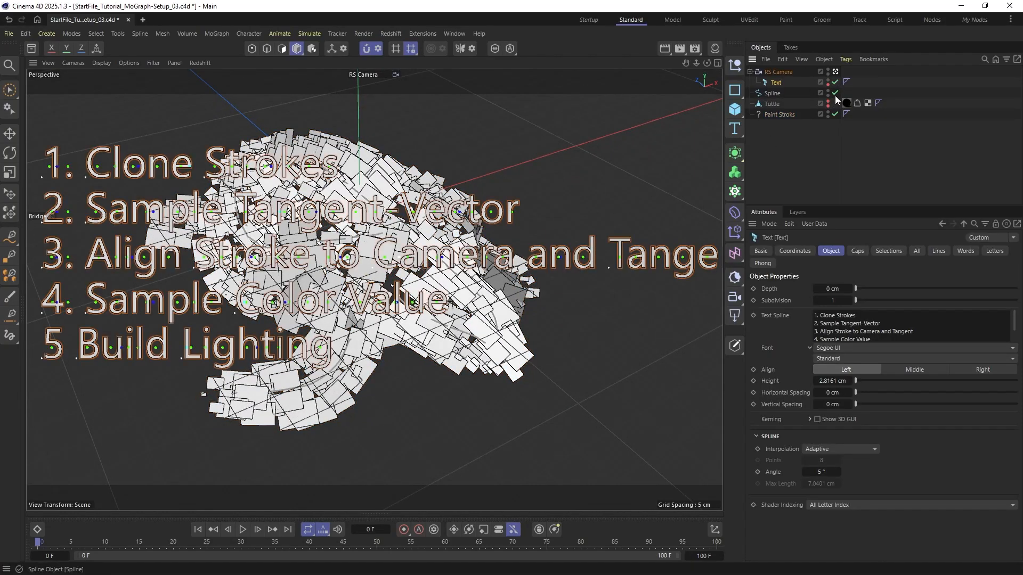
click(835, 114)
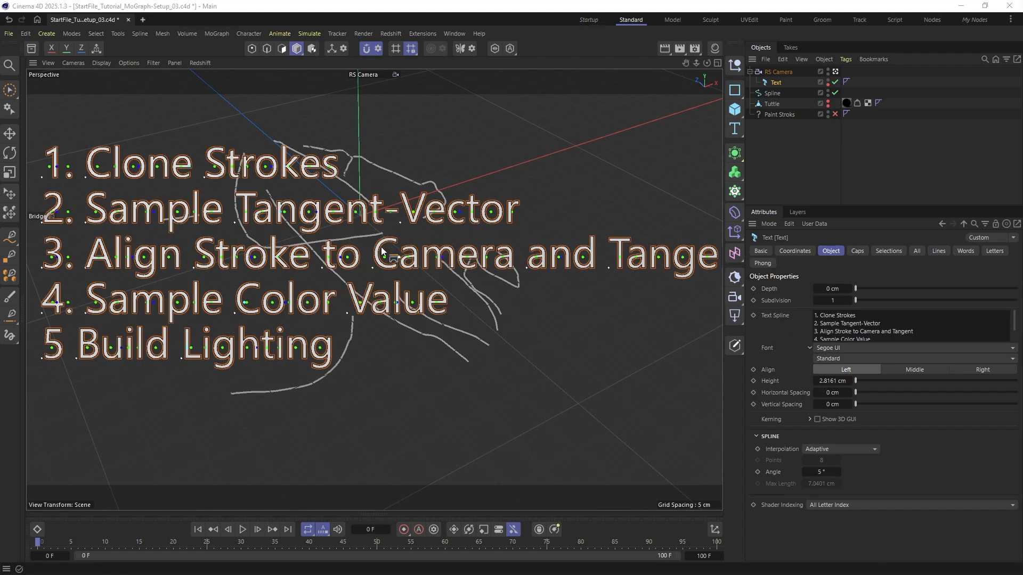
click(827, 101)
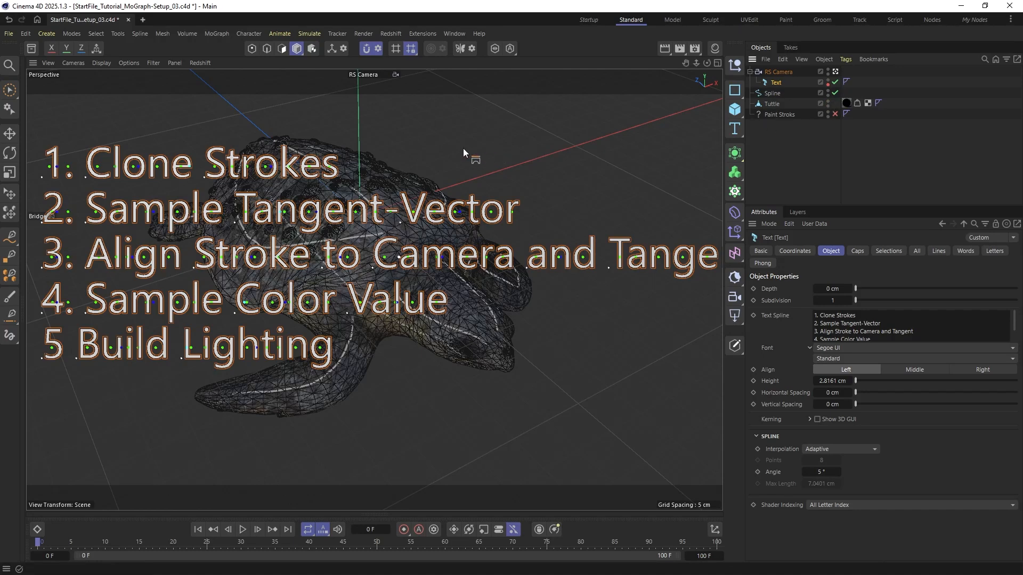
click(835, 83)
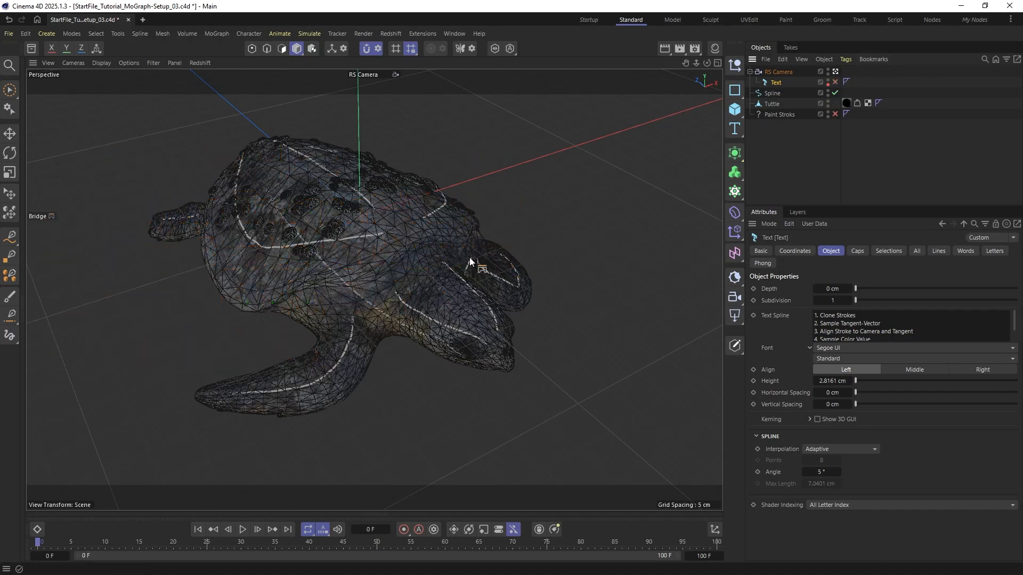
Turn off X-Ray for the Tuttle object and inspect its textured surface
key(e)
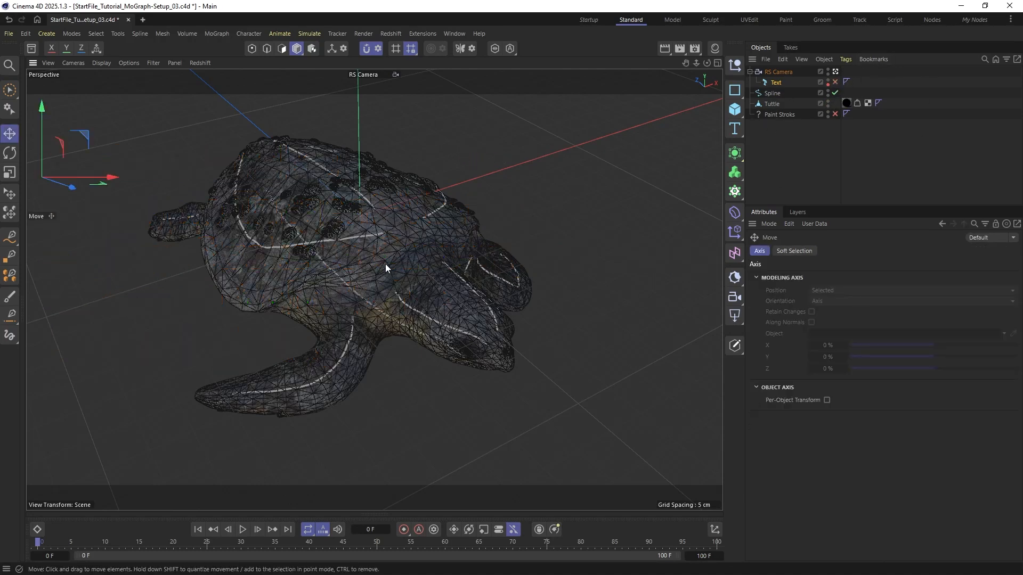
mouse_move(315, 225)
alt+mouse_down()
mouse_move(394, 250)
mouse_move(400, 270)
alt+mouse_up()
click(771, 104)
click(813, 361)
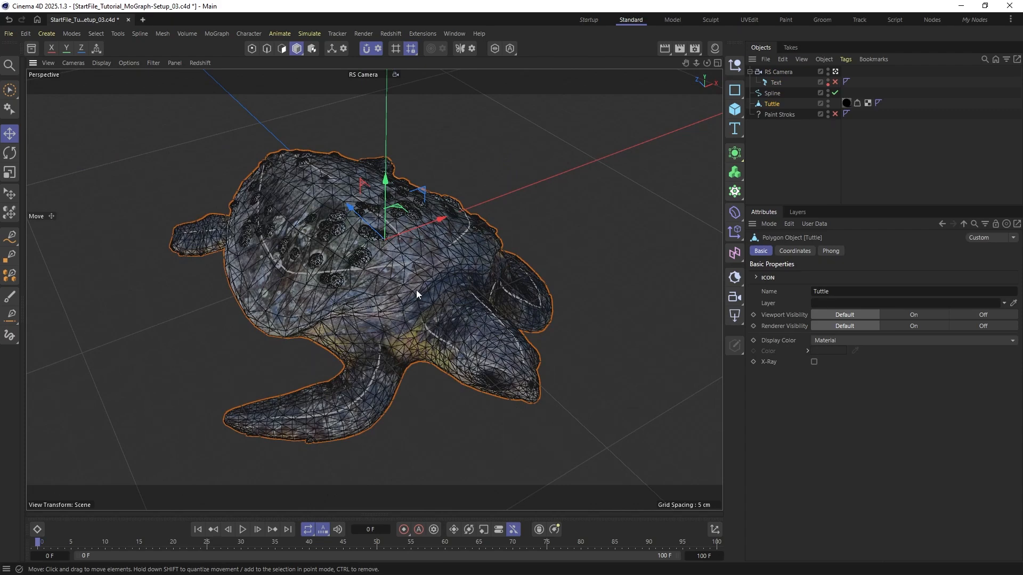
alt+drag(414, 292, 411, 302)
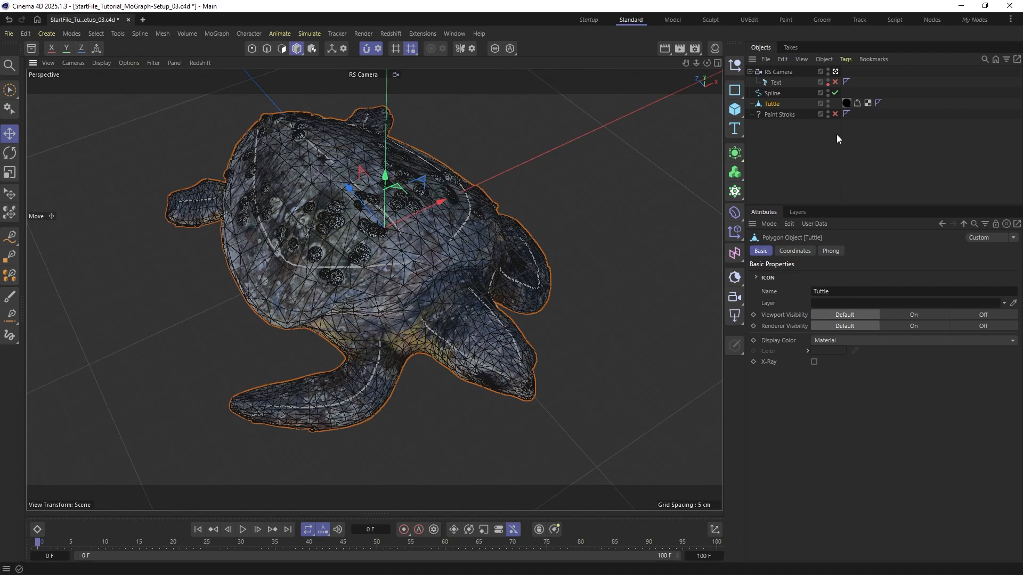
Open the turtle's UVW tag in the Texture UV Editor and reposition and resize the editor window
click(868, 104)
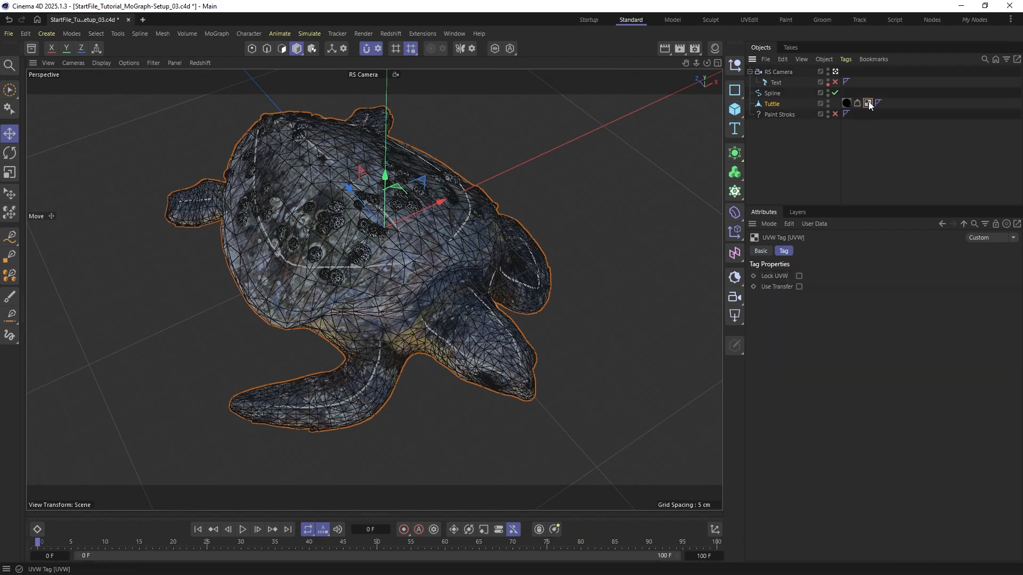
double_click(868, 103)
drag(151, 47, 509, 137)
drag(641, 412, 683, 445)
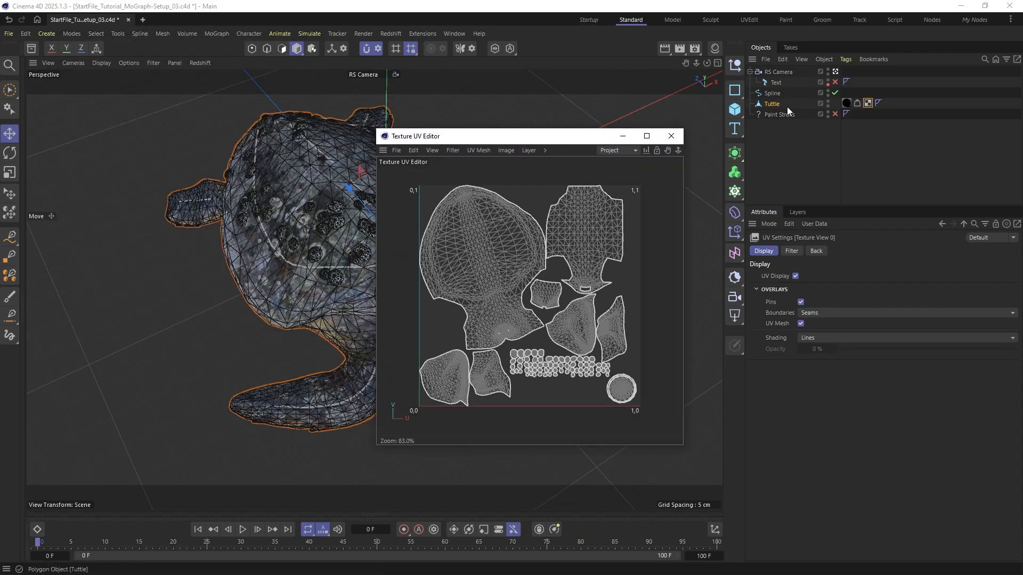
Enable the Paint Stroks generator and examine the turtle's shell island in the Texture UV Editor
click(835, 114)
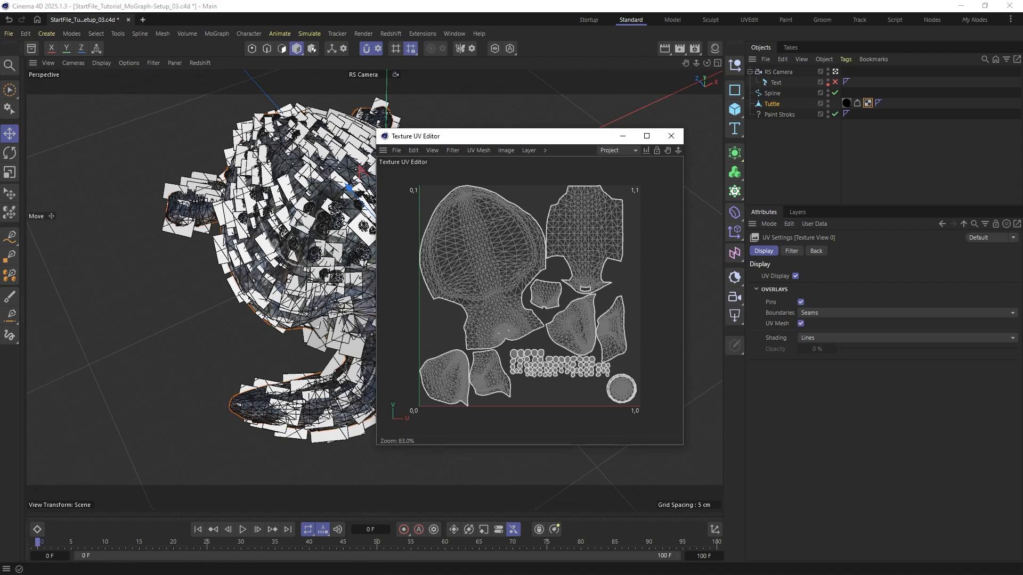
scroll(460, 255, up, 5)
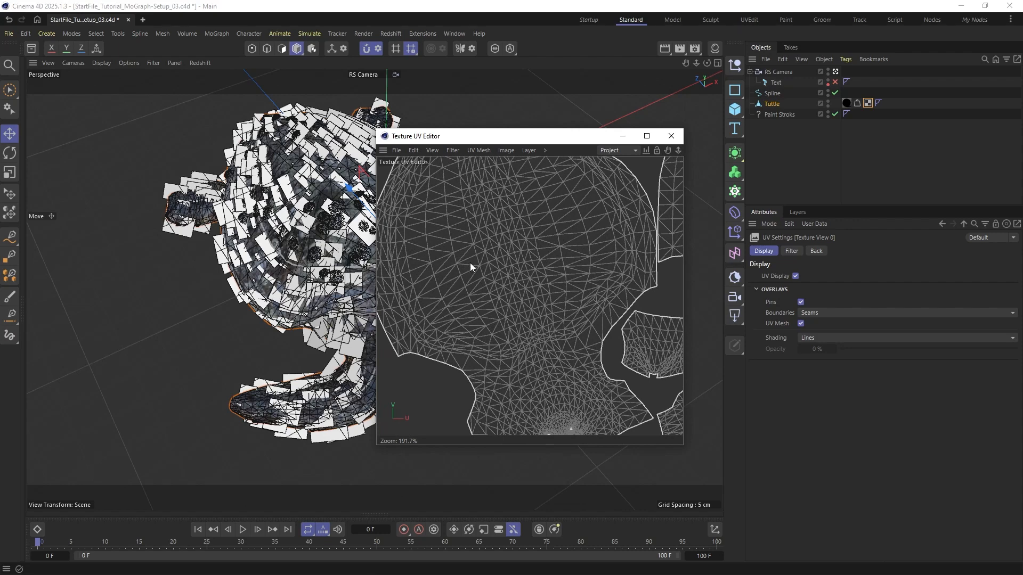
scroll(469, 263, down, 5)
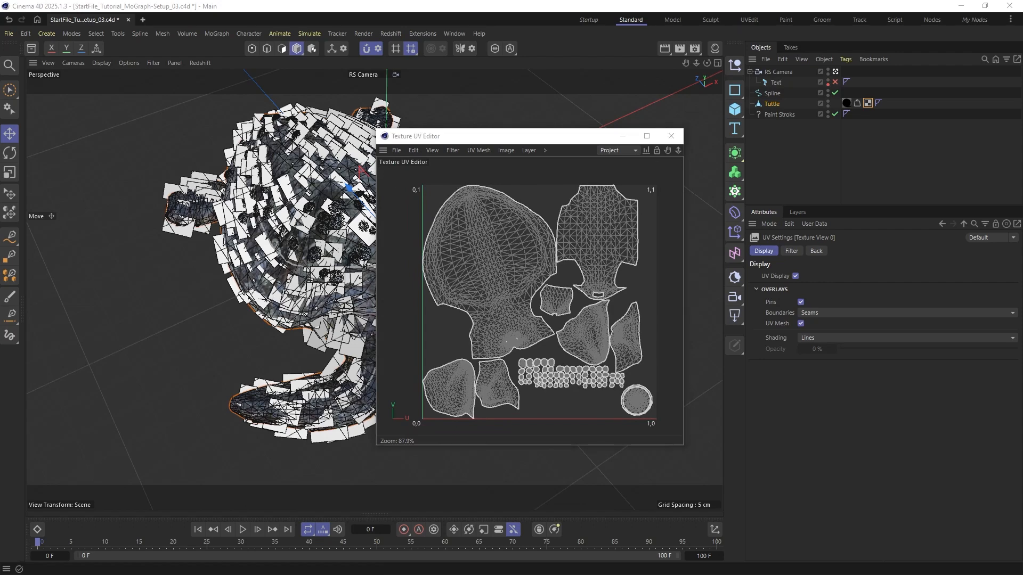
Compare the Turtle_diffuse.jpg image with the turtle's UV layout, and close both the image and the UV editor
drag(1022, 229, 370, 89)
drag(876, 178, 365, 177)
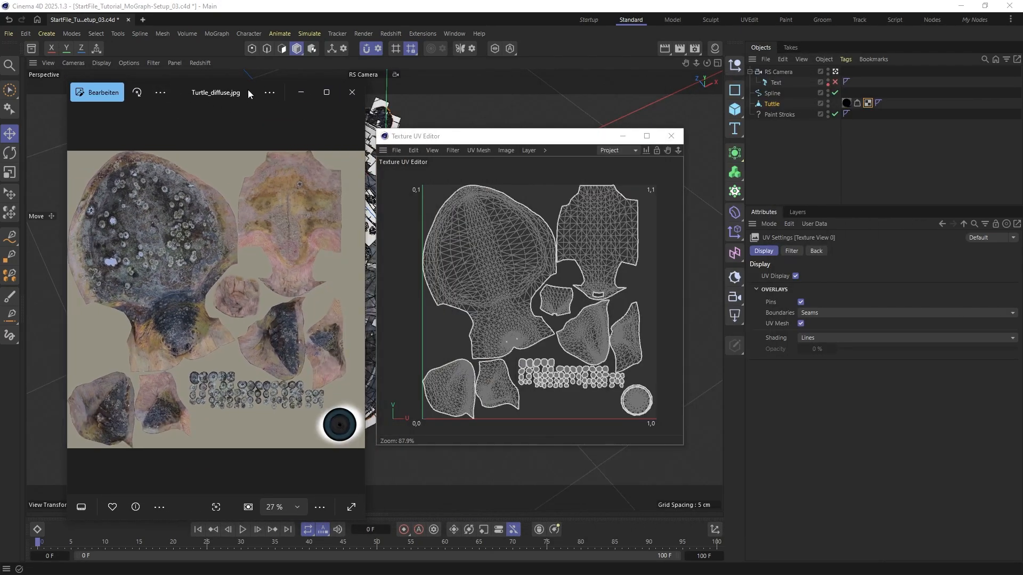
drag(177, 89, 781, 90)
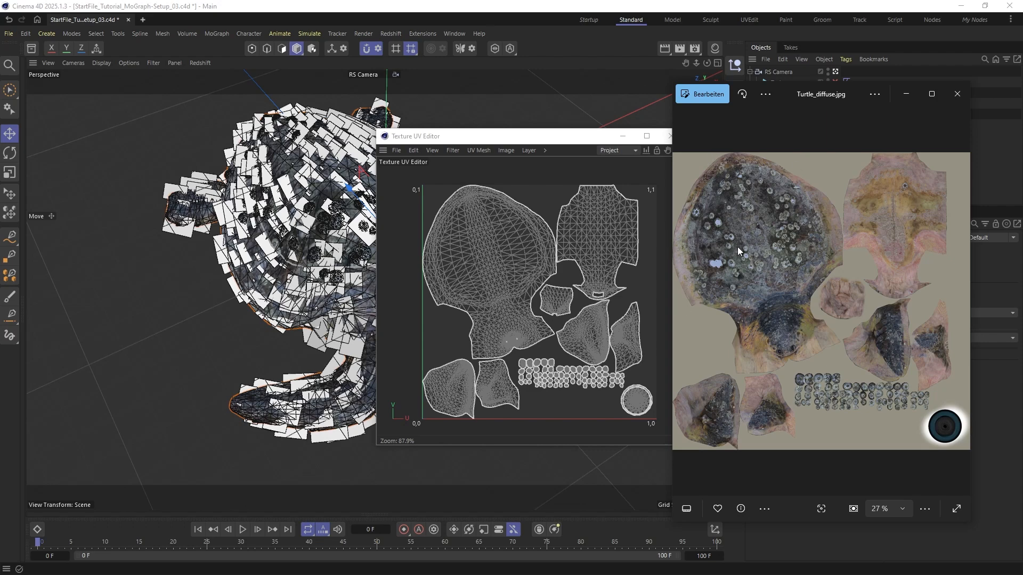
click(961, 92)
click(670, 135)
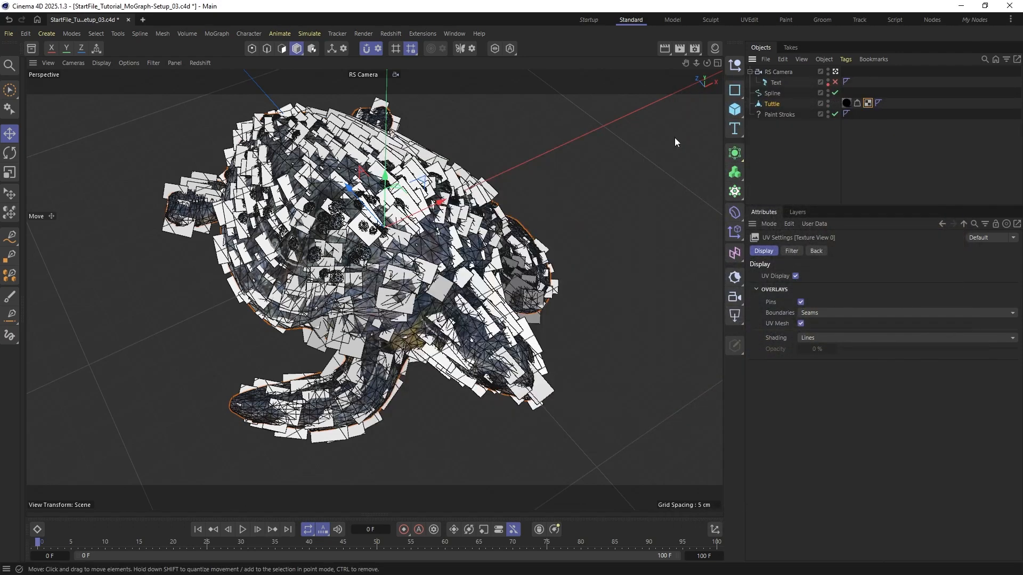
Open the Paint Stroks node graph and enlarge the Node Editor to make room above the Iterate Collection node
click(759, 114)
double_click(759, 114)
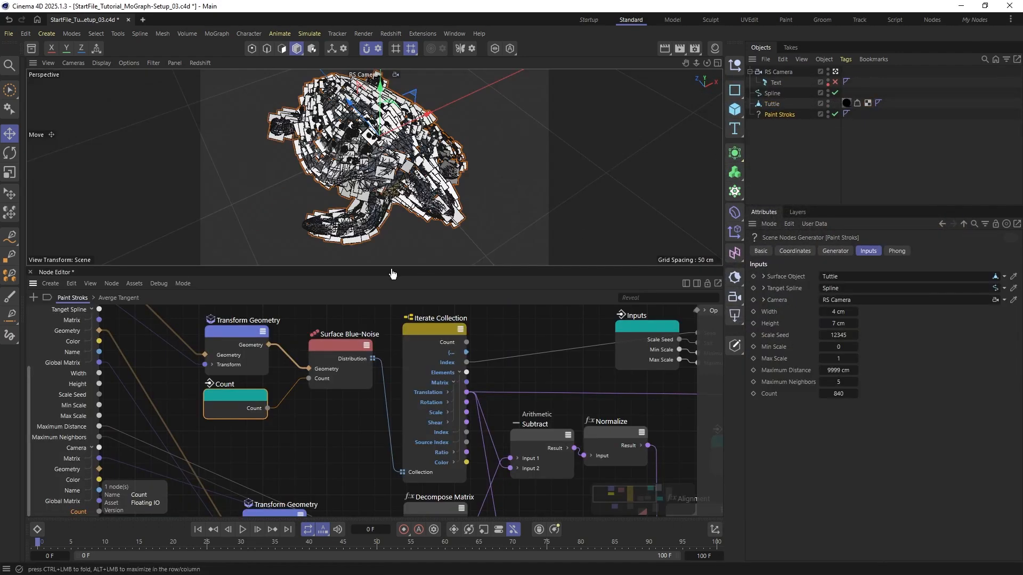
mouse_move(463, 223)
mouse_down()
mouse_move(428, 168)
mouse_move(428, 147)
mouse_up()
scroll(374, 353, down, 3)
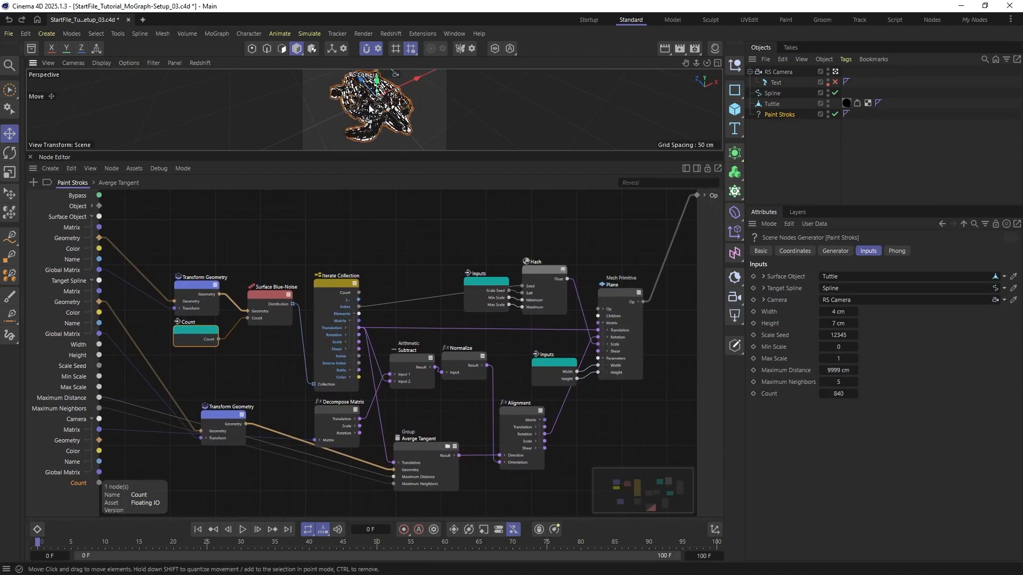
scroll(369, 108, up, 8)
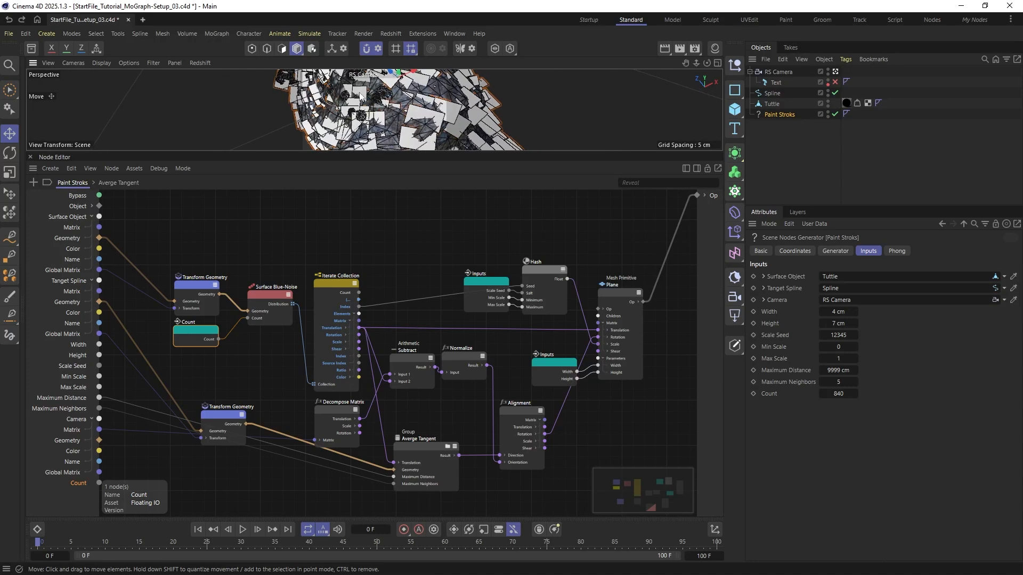
scroll(362, 99, down, 8)
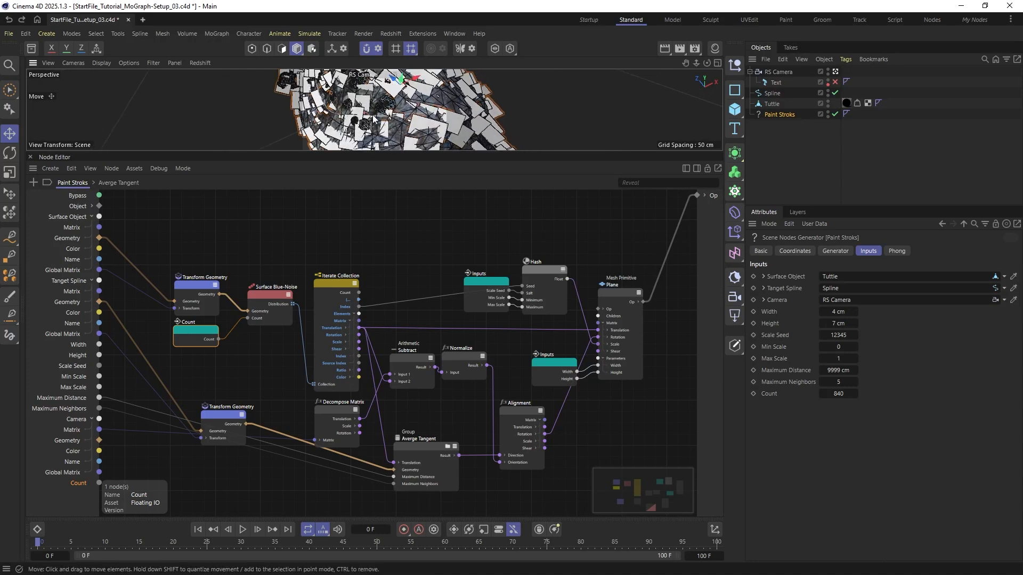
scroll(395, 274, up, 4)
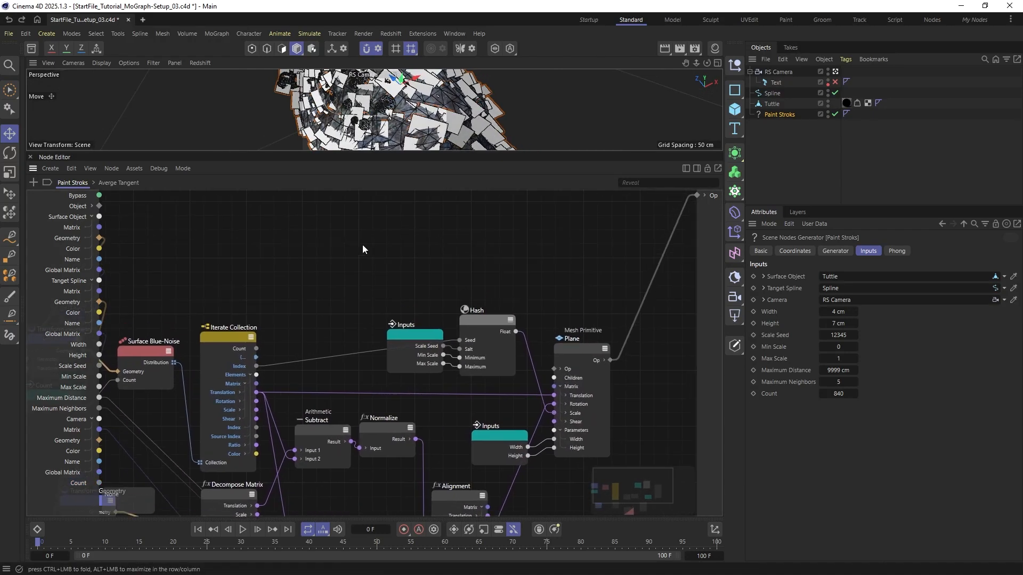
Add a Closest Point On Surface node in the empty area above the Iterate Collection node
double_click(346, 242)
text(cloe)
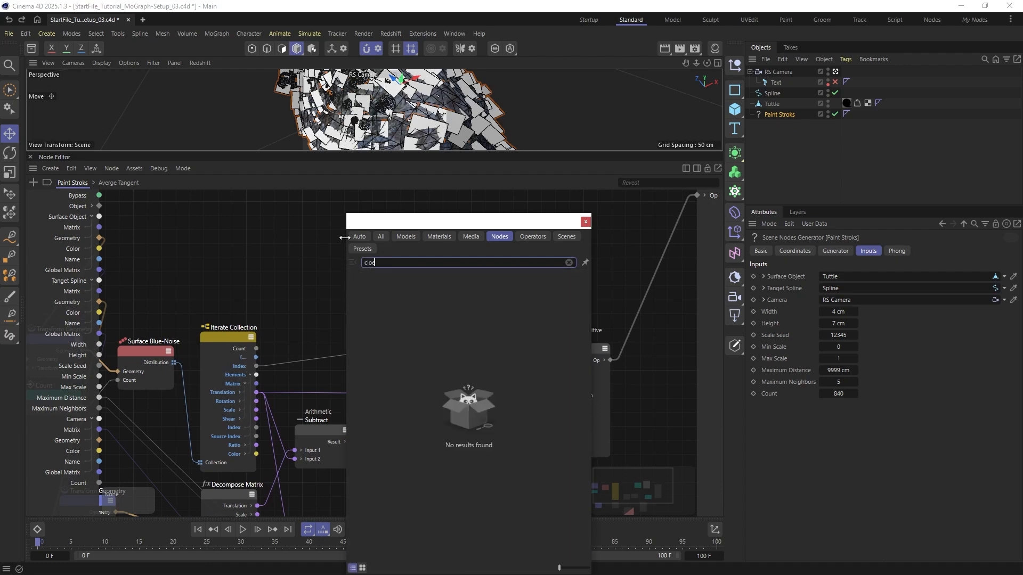
key(BackSpace)
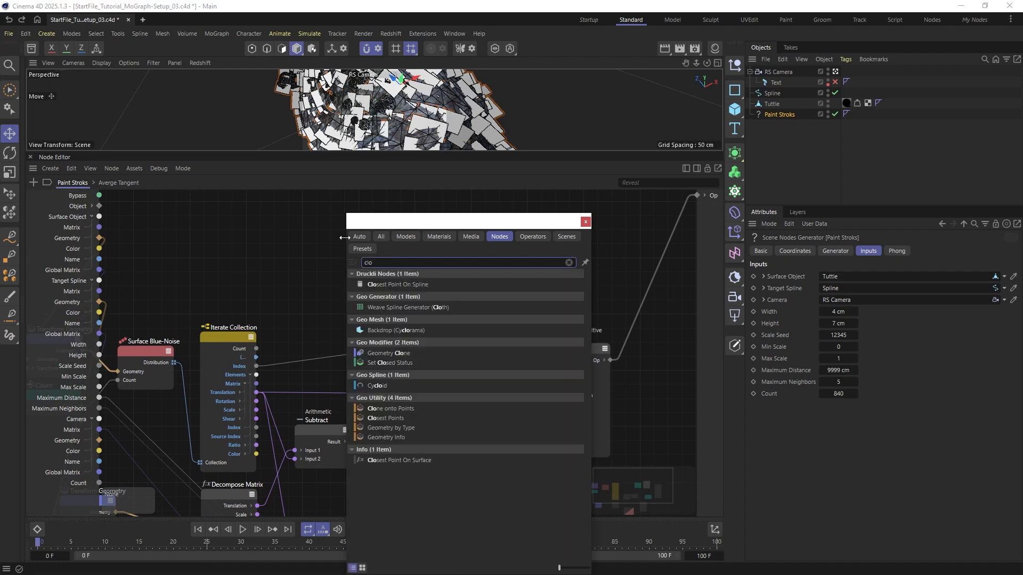
text(se)
click(400, 353)
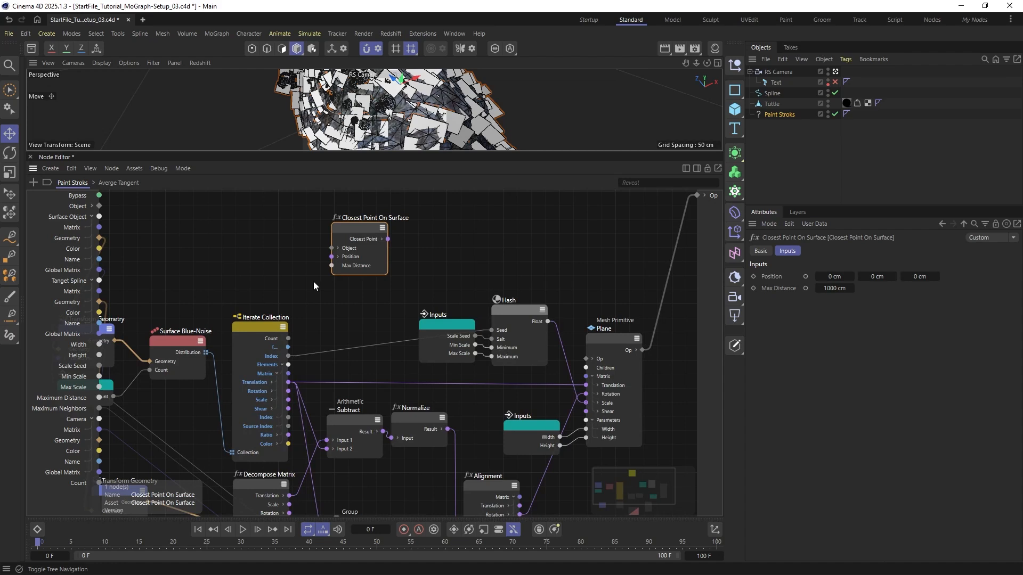
Expand the Closest Point On Surface node's Object input, feed its Geometry from the surface's Transform Geometry, and shift the node slightly
click(337, 248)
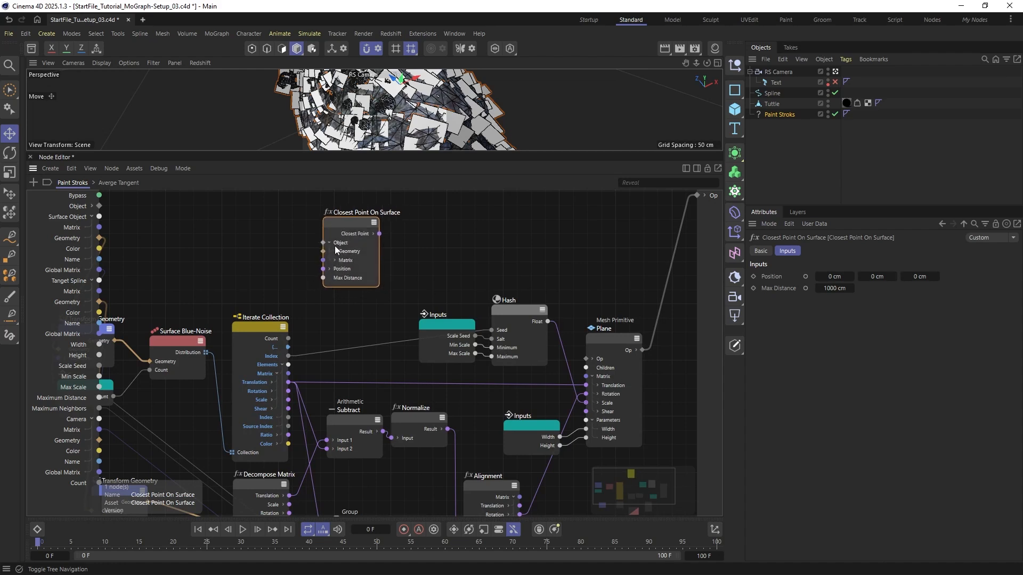
middle_drag(287, 263, 382, 281)
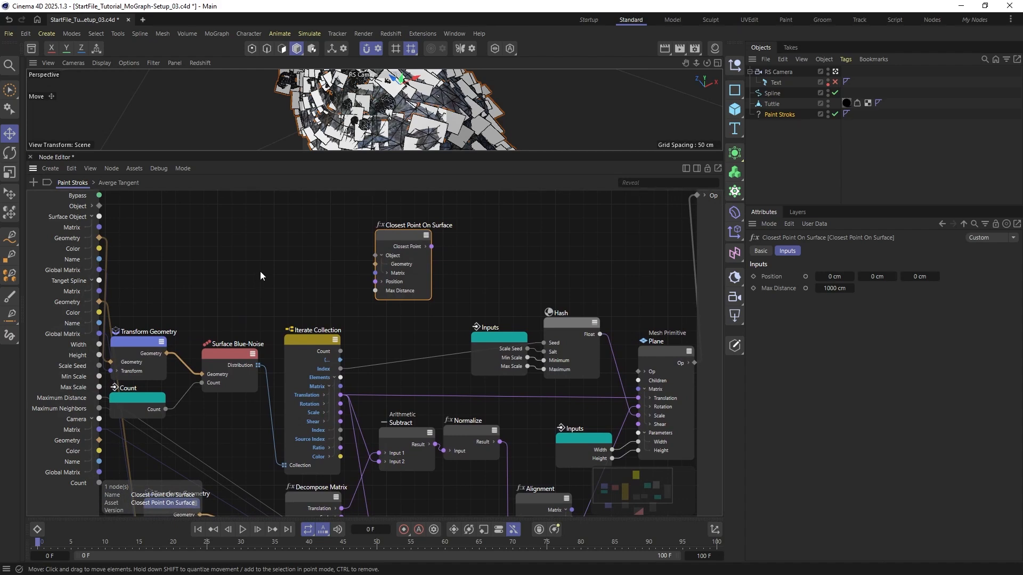
middle_drag(263, 274, 287, 269)
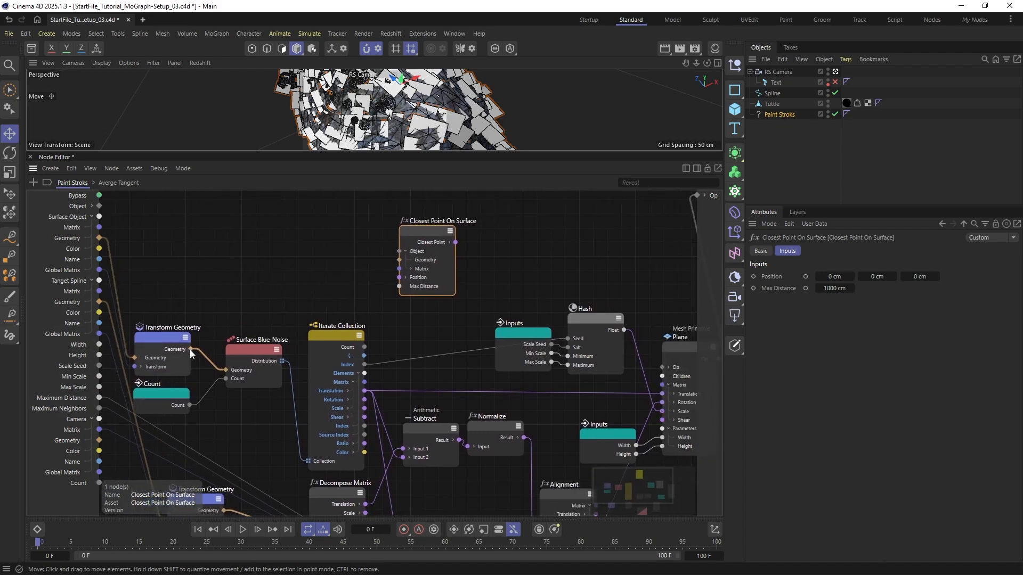
drag(190, 349, 400, 260)
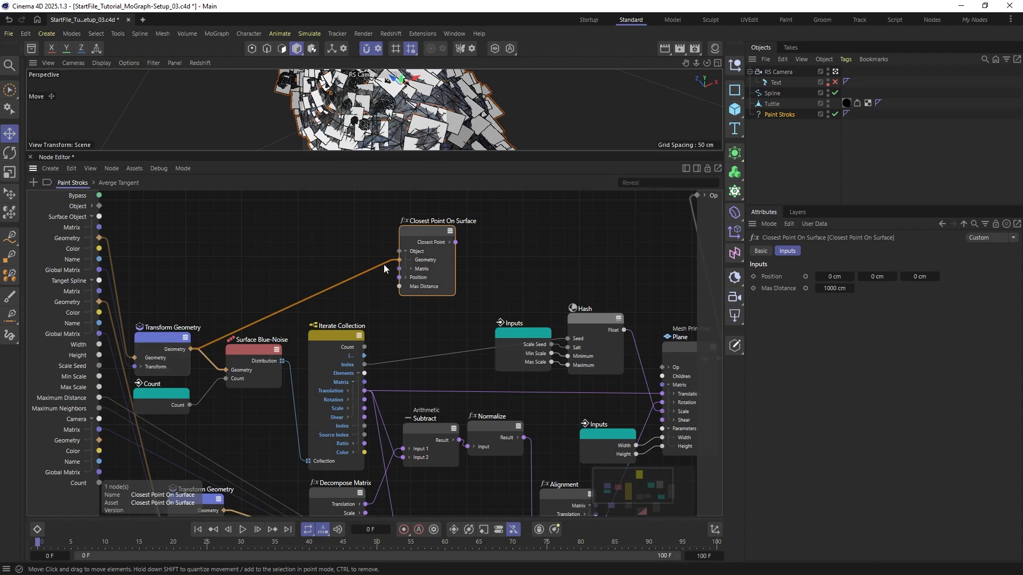
scroll(385, 277, up, 2)
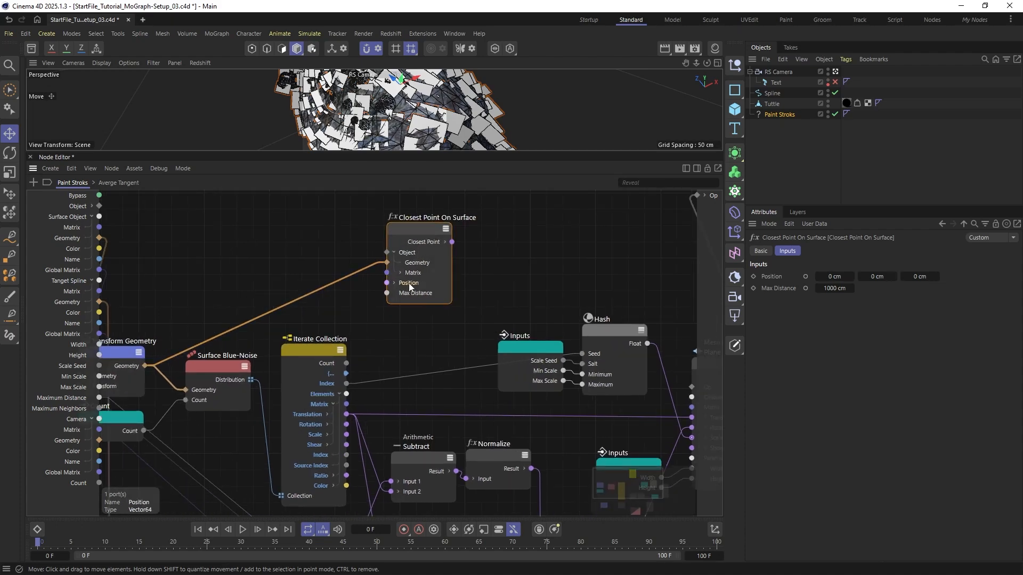
drag(418, 237, 426, 239)
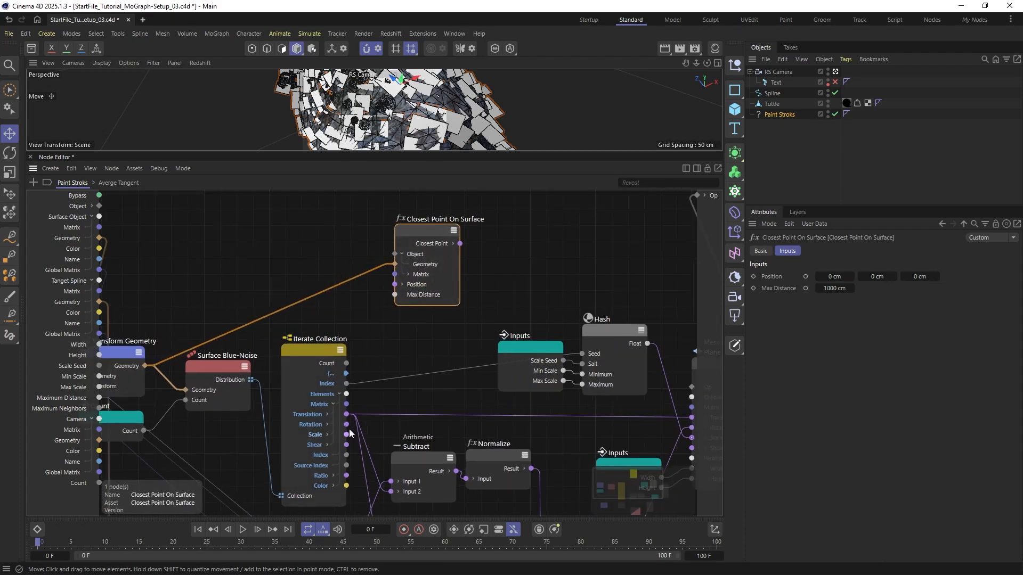
middle_drag(352, 403, 369, 237)
Check the Closest Points setup inside the Averge Tangent group, and connect Iterate Collection's Translation to Closest Point On Surface's Position
click(440, 426)
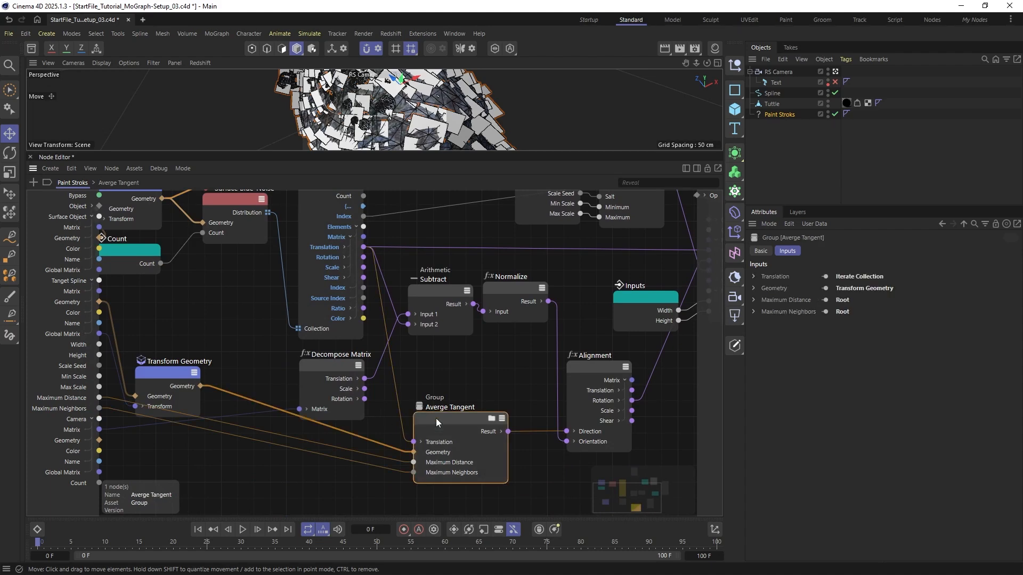
double_click(438, 424)
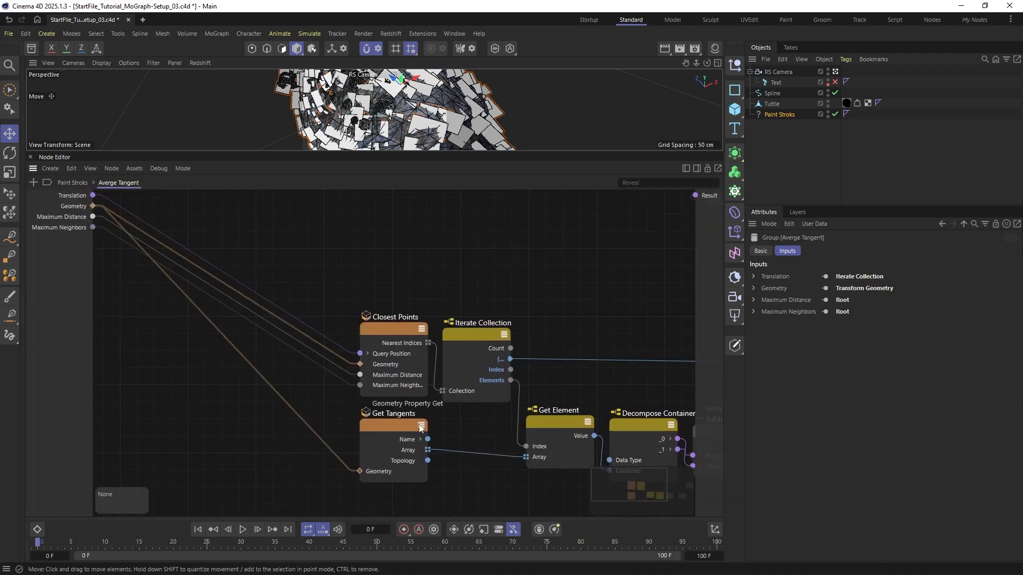
click(84, 182)
middle_drag(340, 297, 326, 464)
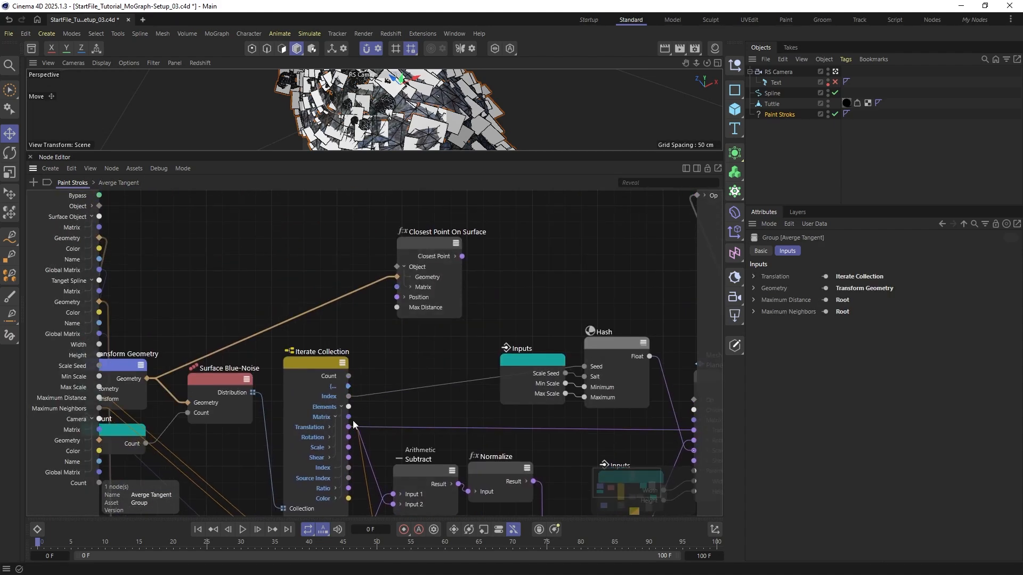
drag(349, 427, 398, 295)
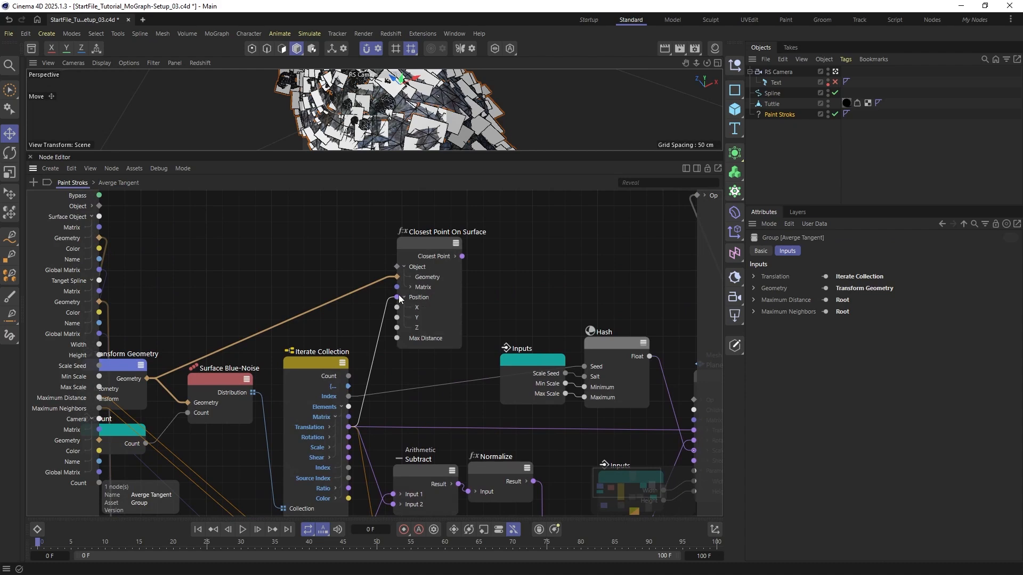
Nudge the Closest Point On Surface node slightly and enlarge the viewport above the Node Editor
middle_drag(442, 257, 394, 269)
click(395, 270)
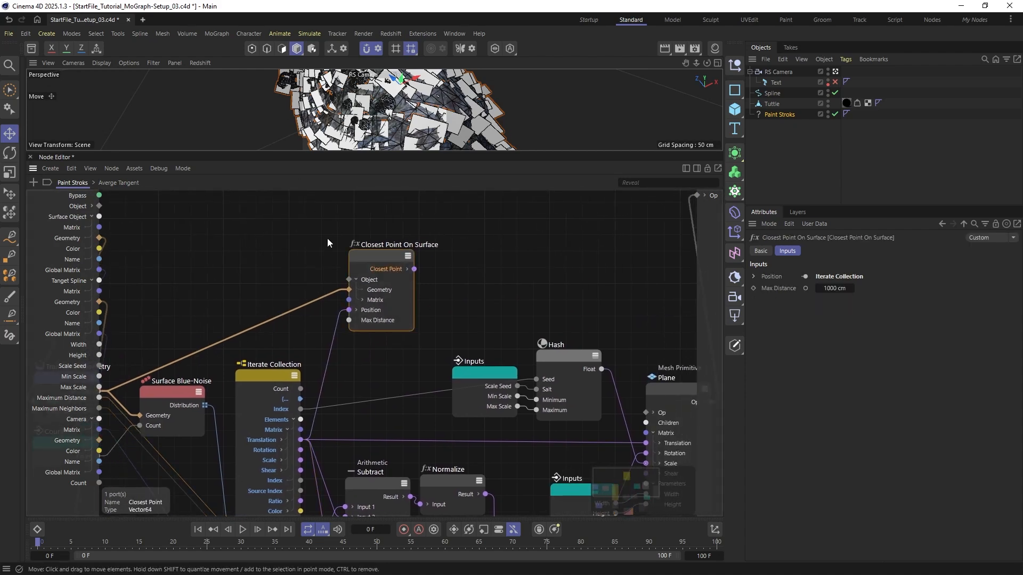
drag(368, 254, 359, 255)
alt+right_drag(368, 269, 393, 273)
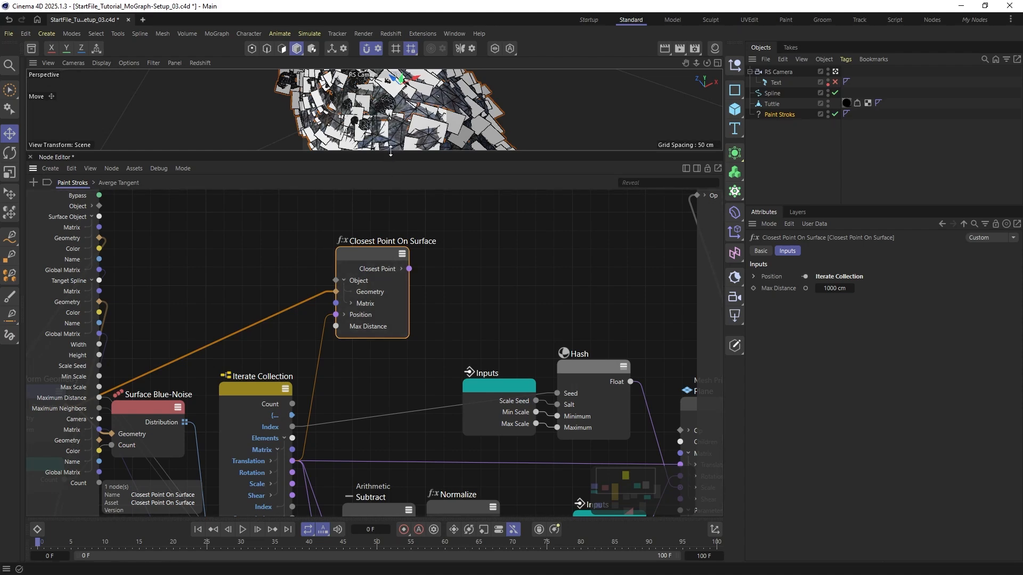
drag(391, 152, 390, 282)
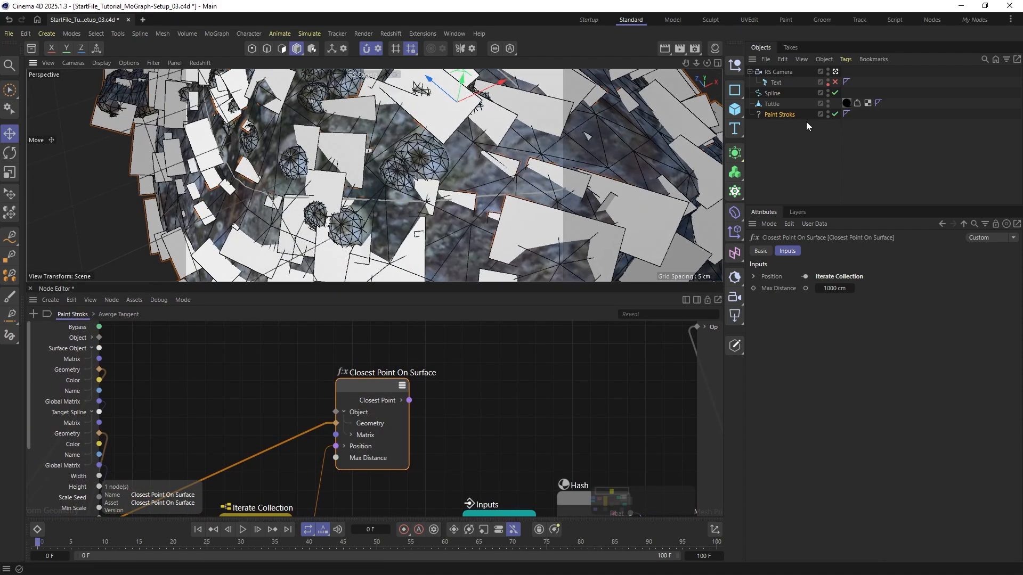
Set the Count input of the Paint Stroks generator to 100
click(790, 114)
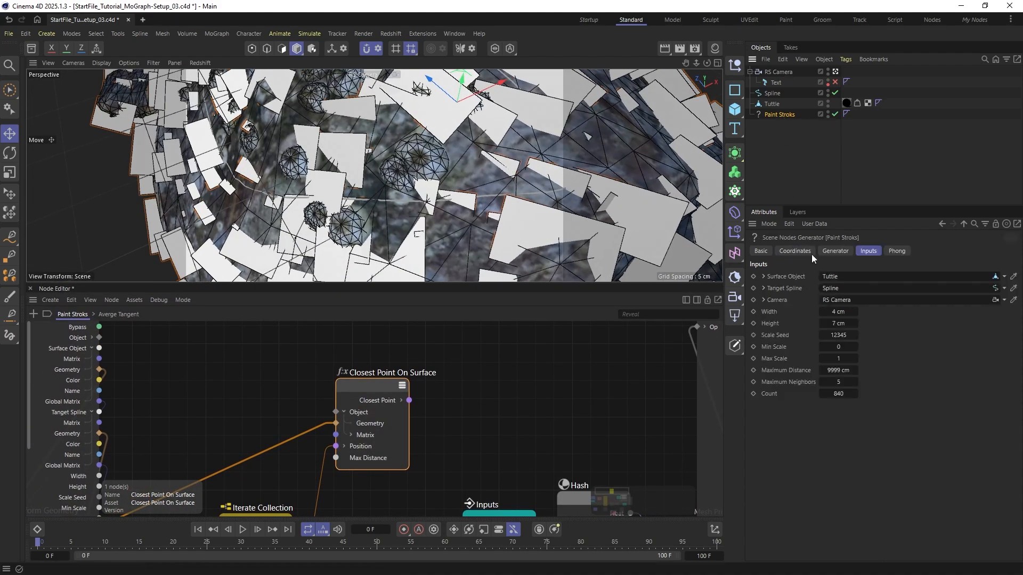
click(838, 394)
text(1)
key(Return)
text(00)
key(Return)
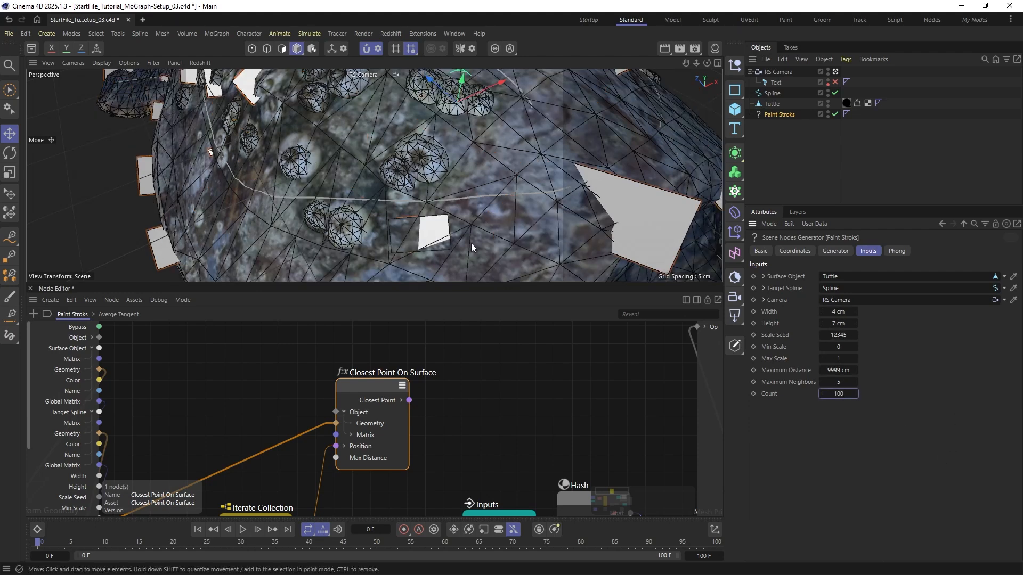
alt+middle_drag(407, 235, 398, 180)
scroll(398, 180, up, 2)
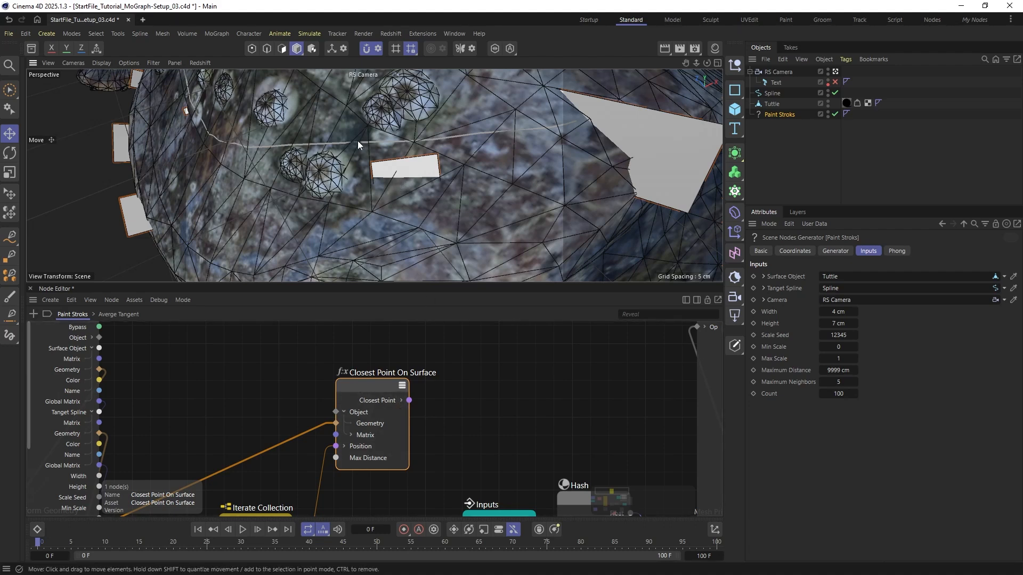
Add a Polygon Index output to the Closest Point On Surface node and shift the node slightly within the graph
right_click(395, 408)
mouse_move(347, 267)
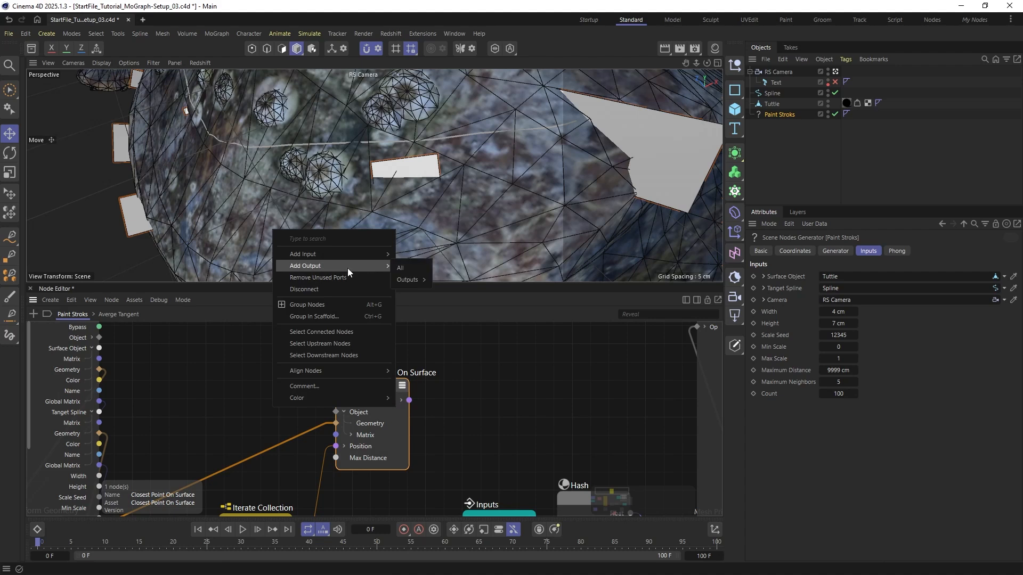
mouse_move(407, 280)
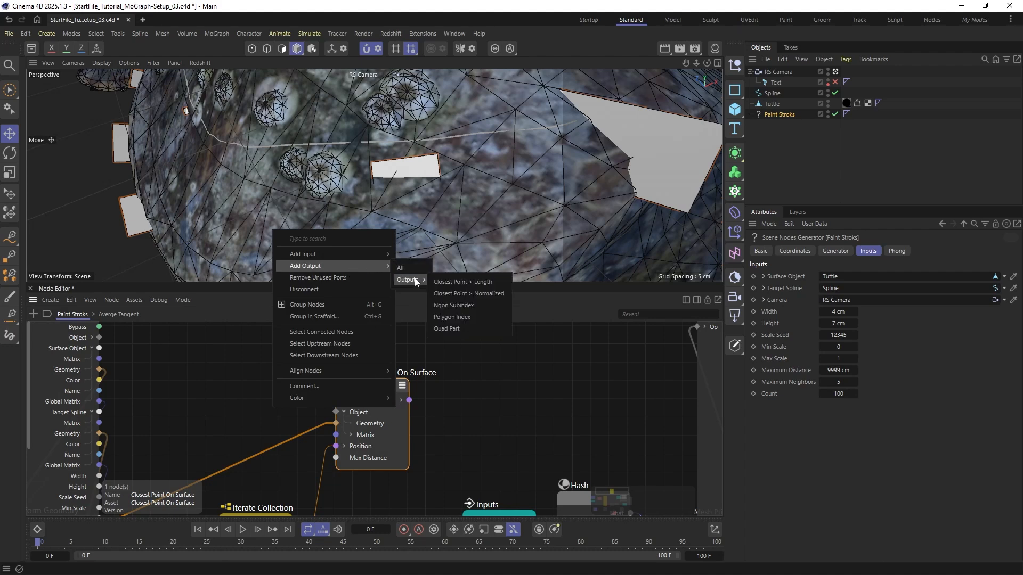
click(457, 317)
drag(378, 382, 366, 360)
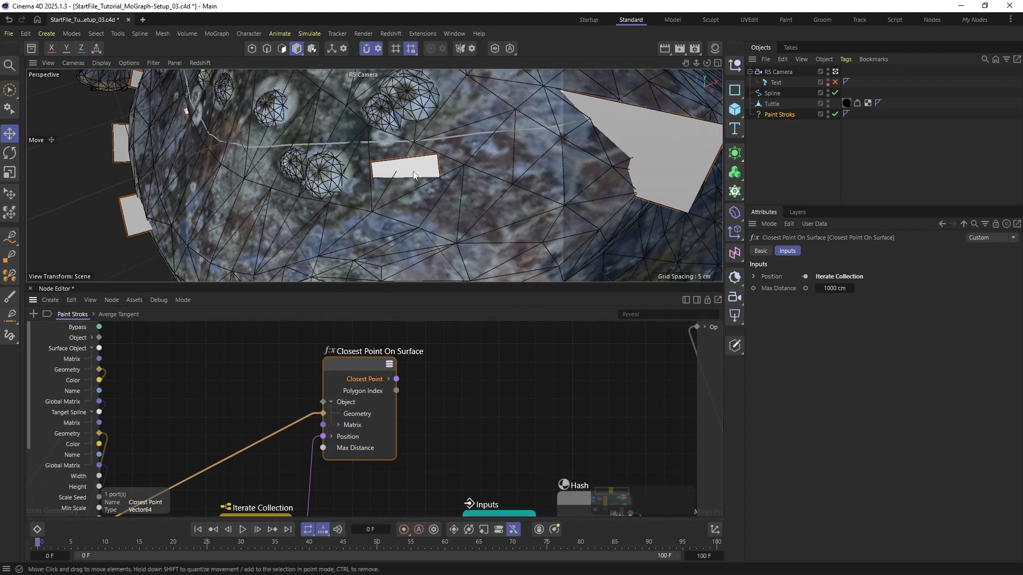
Add a Mesh Property Interpolate node beside the Closest Point On Surface node
alt+middle_drag(406, 331, 357, 329)
scroll(302, 373, down, 2)
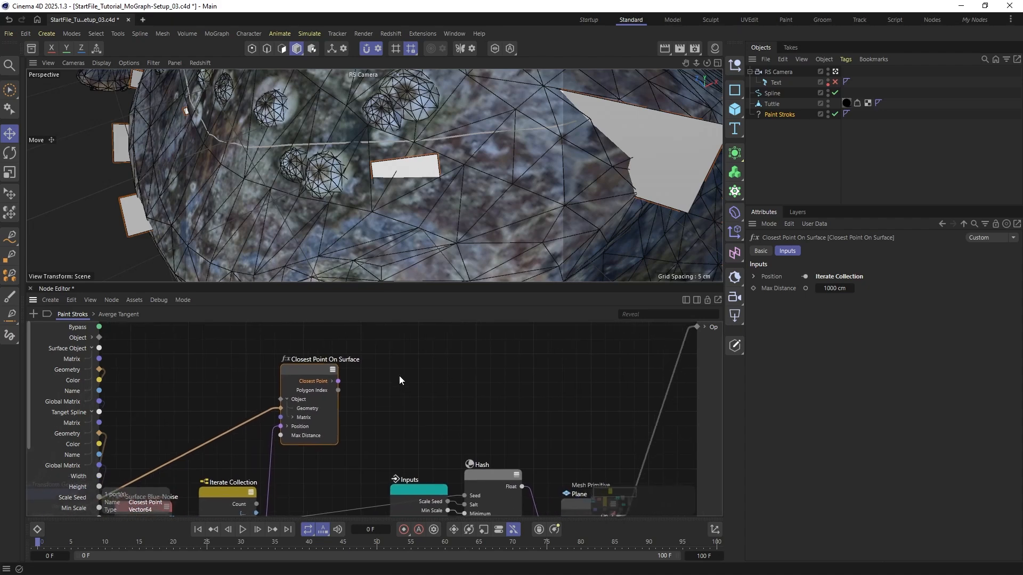
double_click(404, 378)
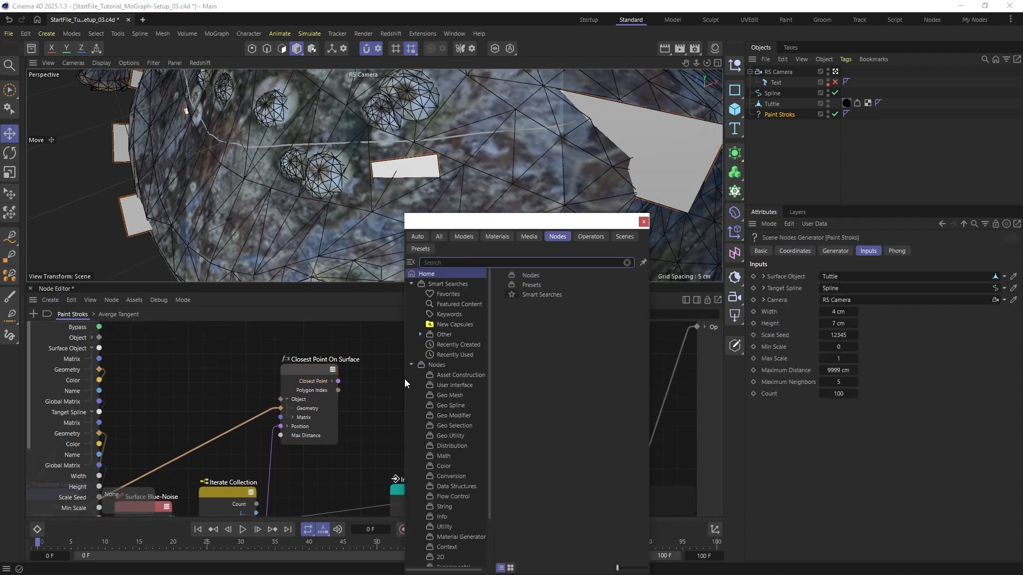
text(inter)
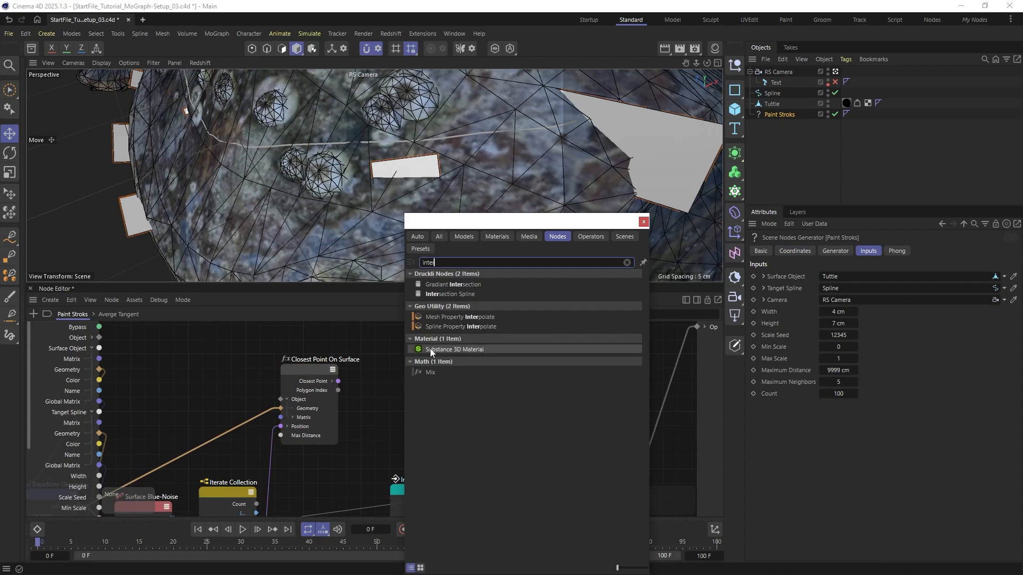
double_click(438, 317)
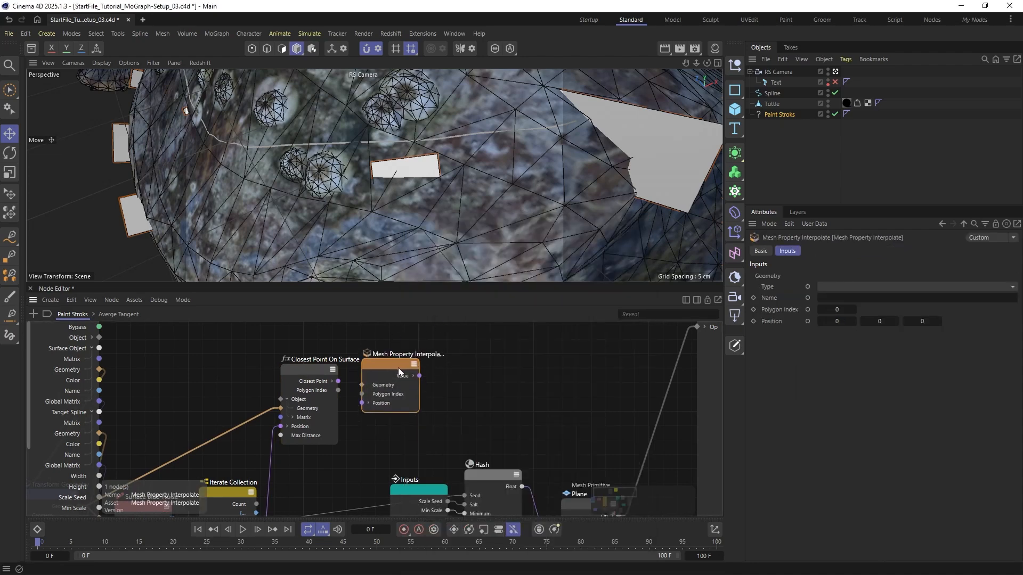
Connect the Transform Geometry output and the closest point and polygon index outputs to the matching Mesh Property Interpolate inputs
scroll(375, 391, up, 2)
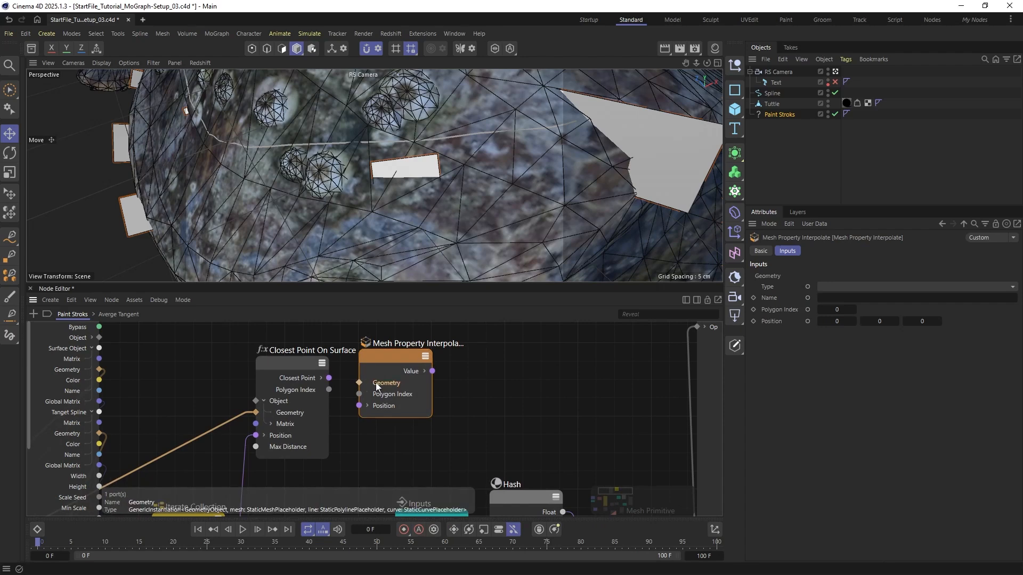
scroll(272, 379, down, 3)
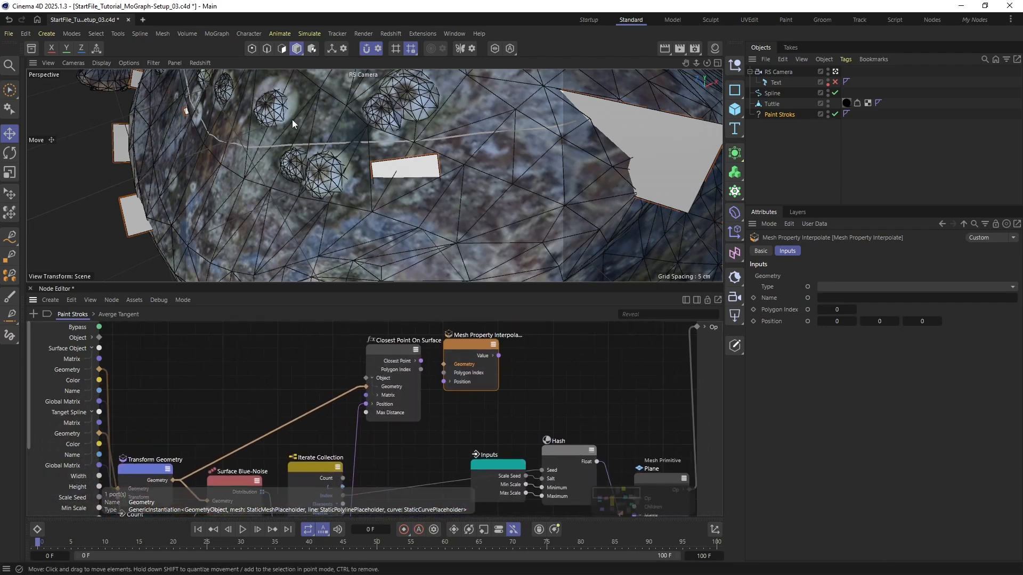
ctrl+drag(347, 390, 448, 366)
scroll(452, 376, up, 1)
mouse_move(403, 365)
mouse_down()
mouse_move(446, 375)
mouse_move(408, 353)
mouse_up()
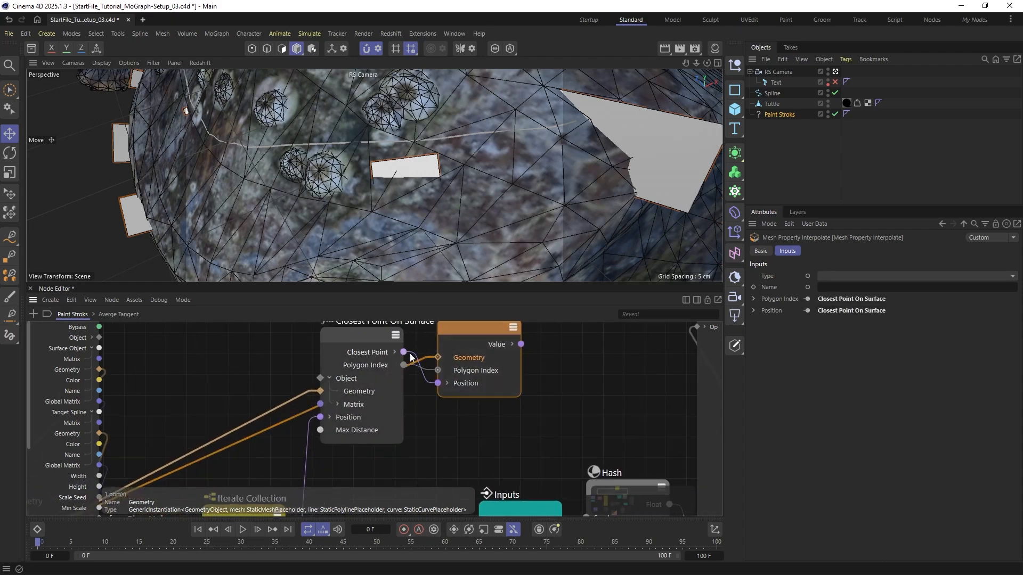
Reorder the Mesh Property Interpolate inputs to Position, Polygon Index, Geometry and align the node with Closest Point On Surface
drag(454, 381, 455, 368)
middle_drag(456, 368, 439, 384)
drag(444, 369, 440, 402)
middle_drag(440, 384, 415, 406)
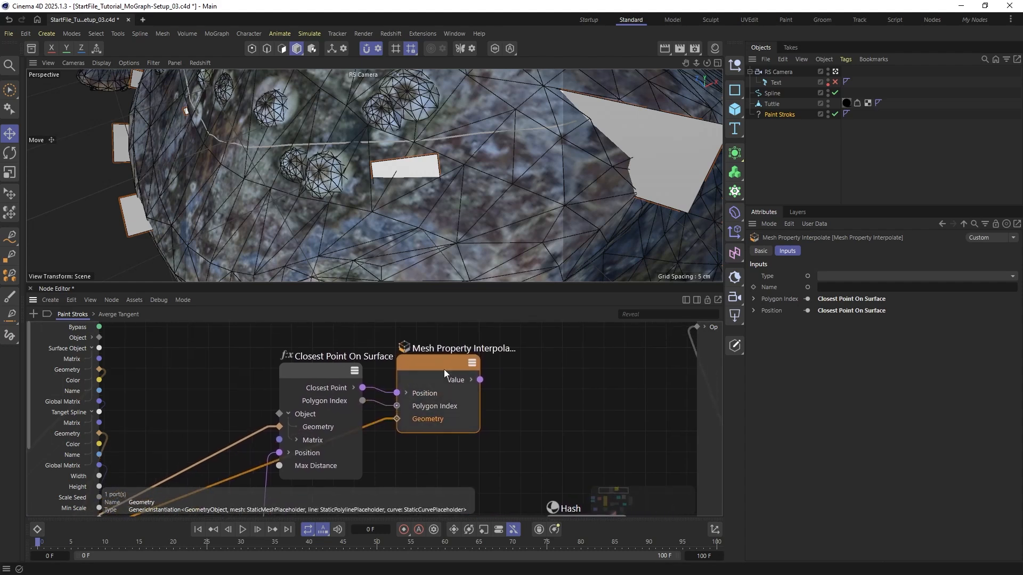
drag(443, 365, 438, 360)
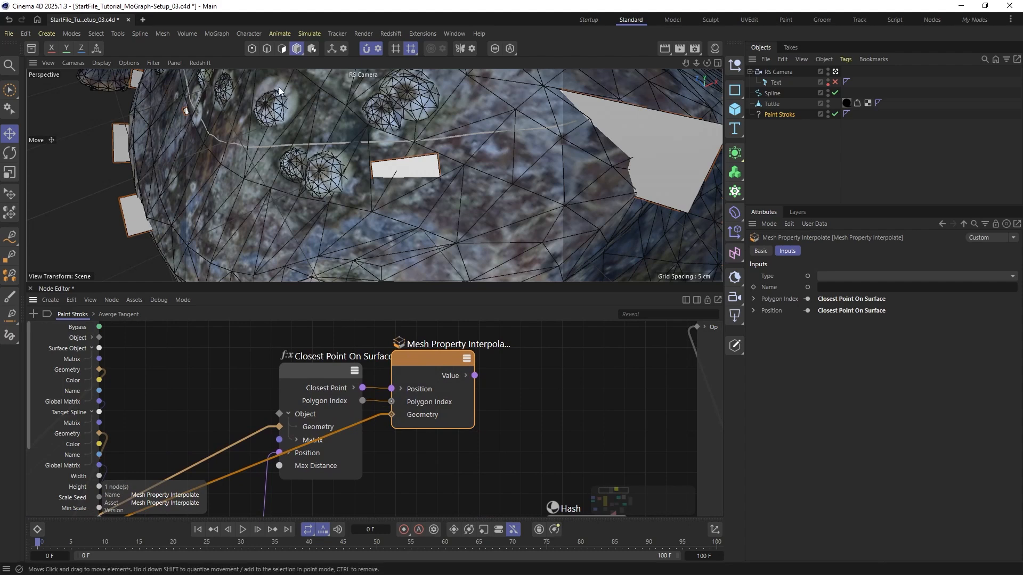
Set the Mesh Property Interpolate node's type to UV
click(820, 277)
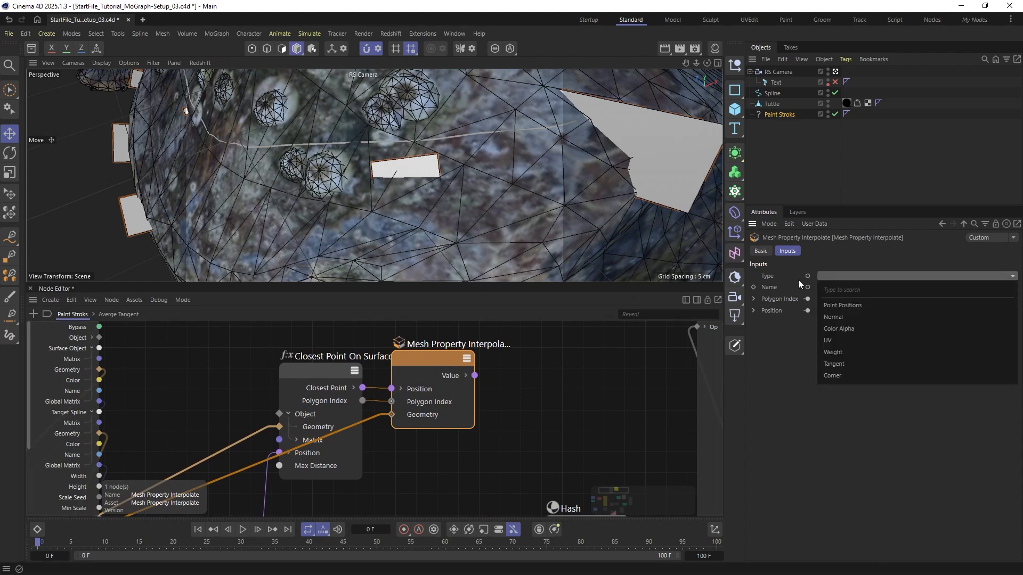
click(843, 340)
alt+middle_drag(417, 350, 369, 372)
scroll(416, 348, down, 2)
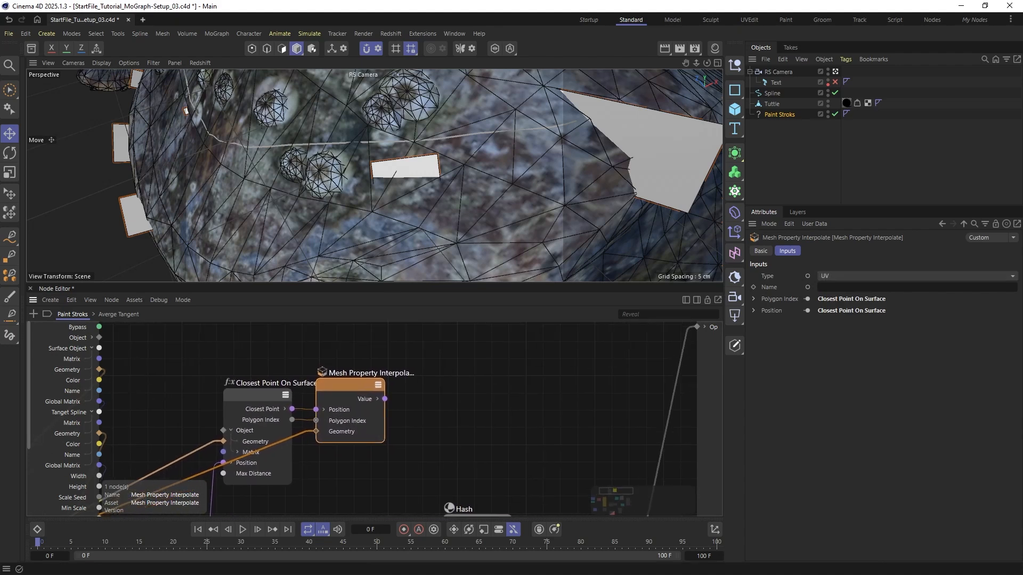
Add a Sample Shader node and connect the Mesh Property Interpolate value to its UVW input
alt+middle_drag(418, 378, 387, 390)
double_click(387, 391)
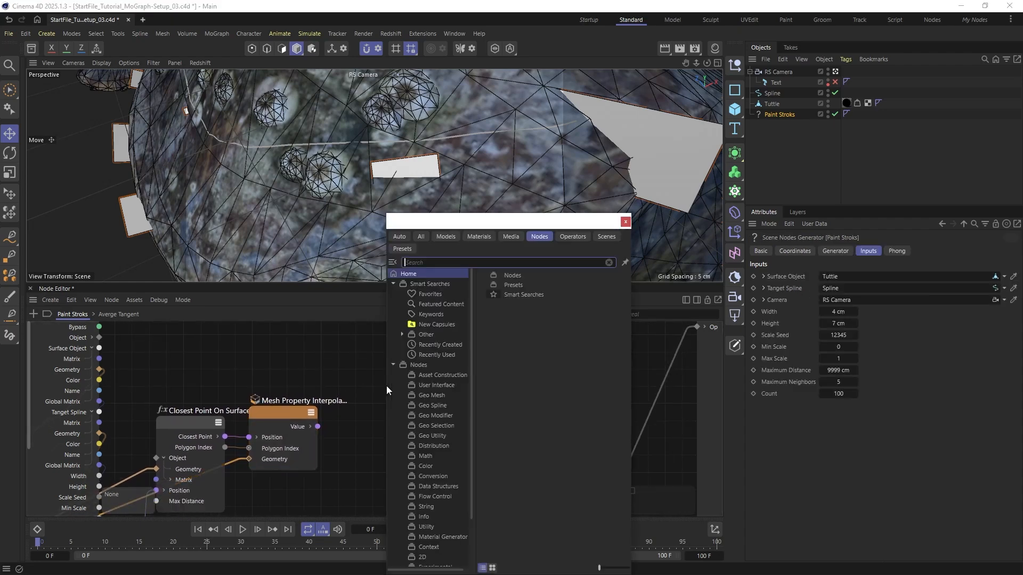
text(samp)
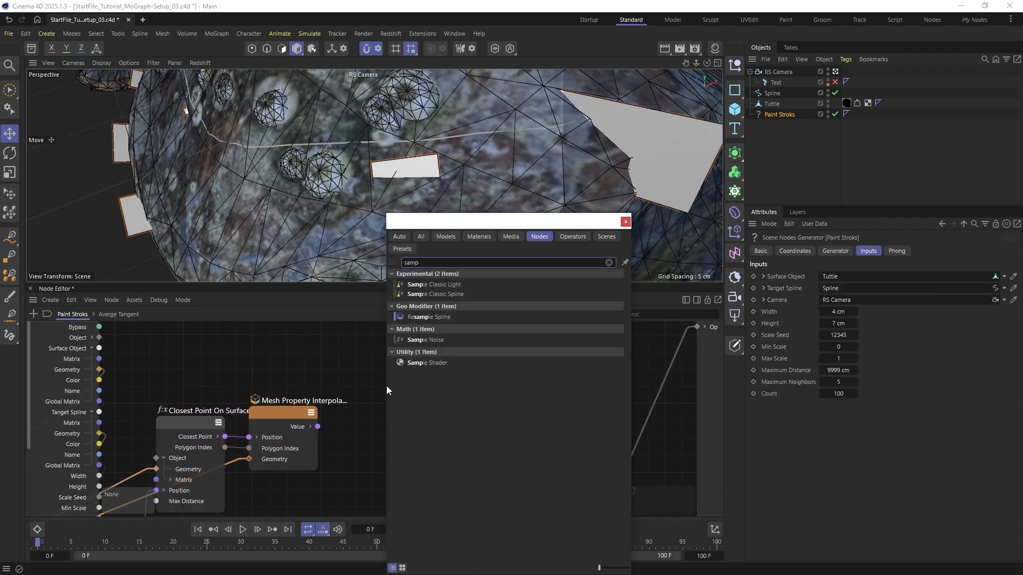
double_click(434, 364)
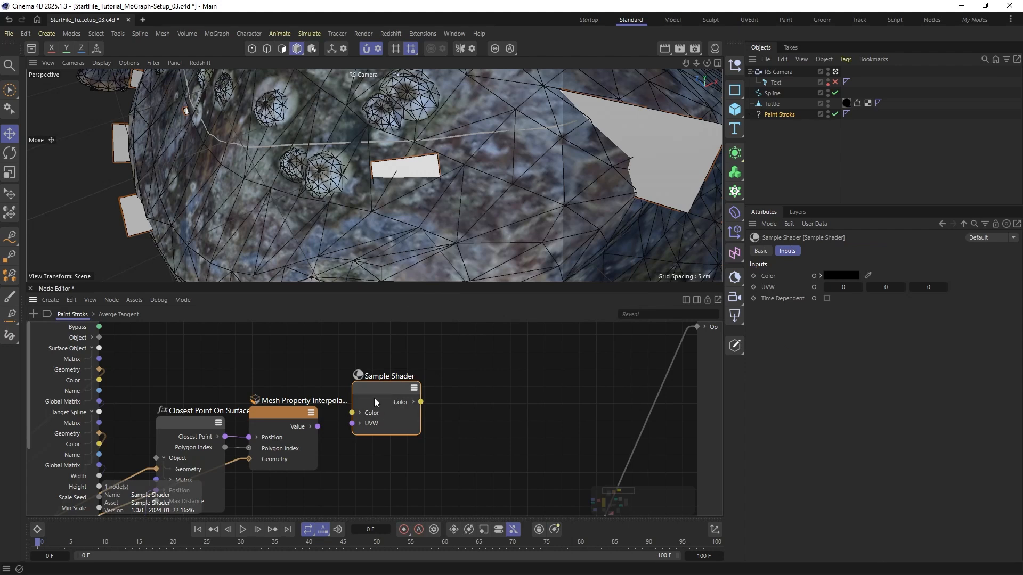
drag(375, 338, 382, 380)
drag(318, 427, 363, 413)
drag(382, 379, 383, 364)
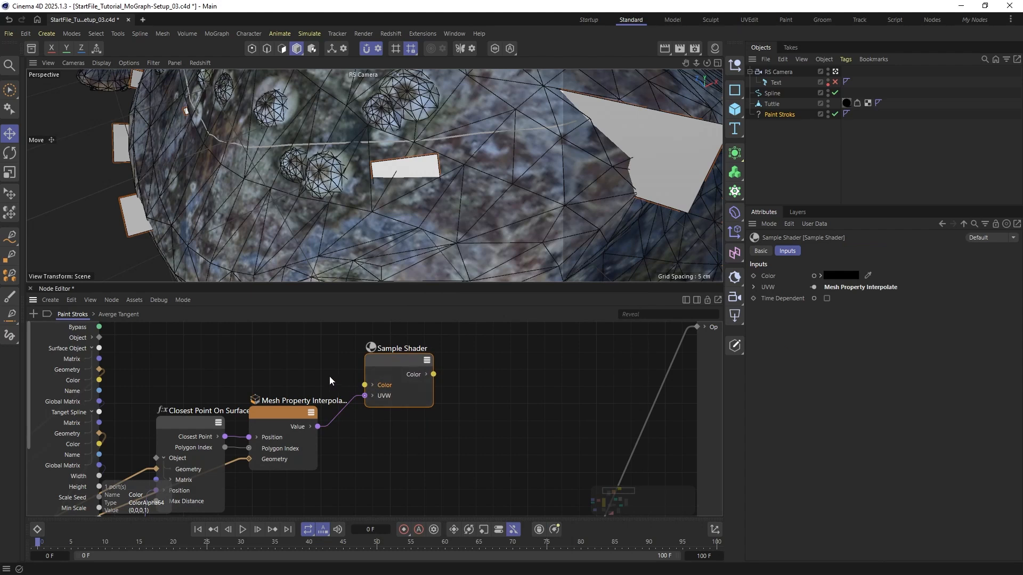
Add an Image node above the Mesh Property Interpolate node
middle_drag(314, 371, 364, 409)
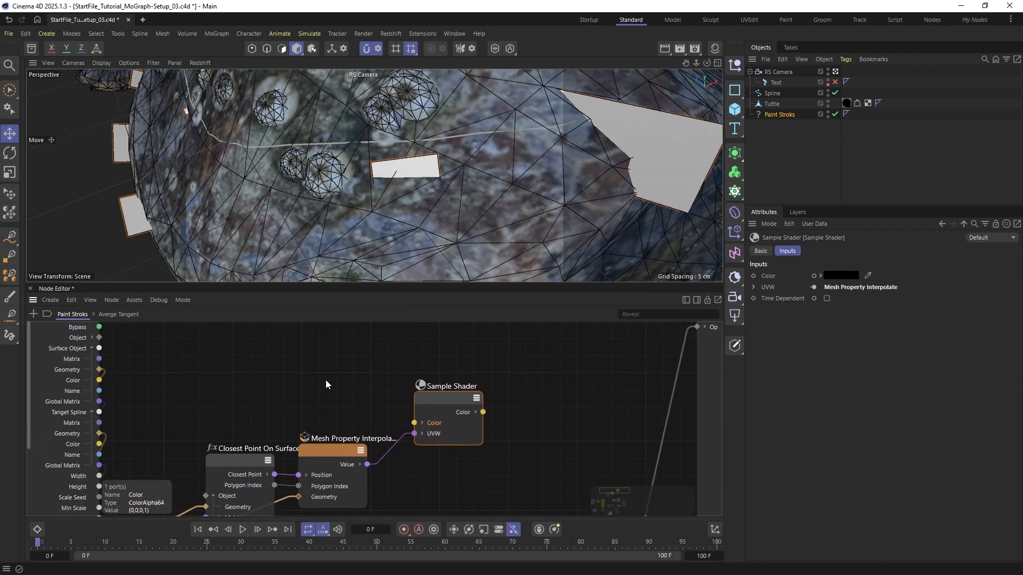
double_click(330, 359)
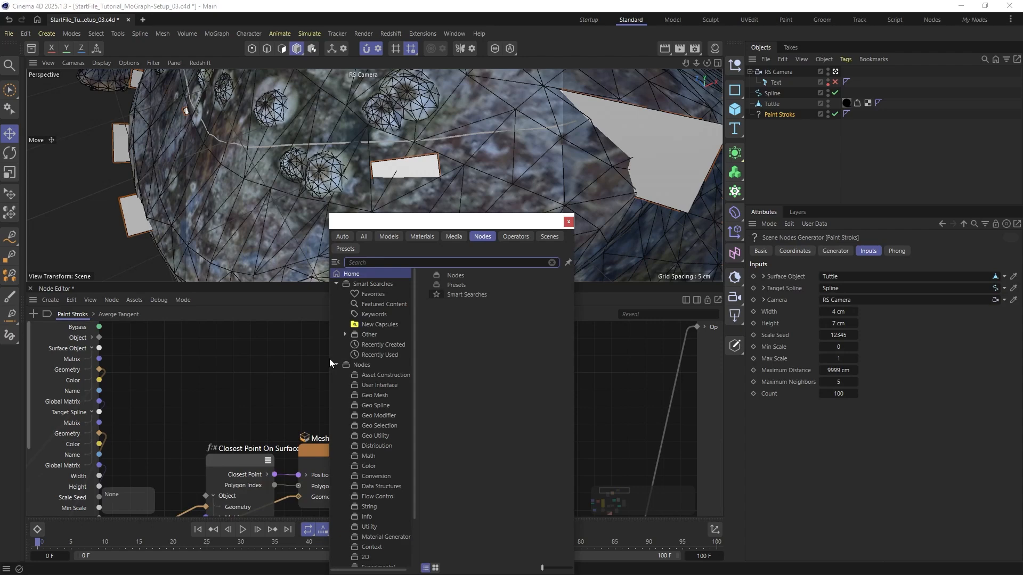
text(img)
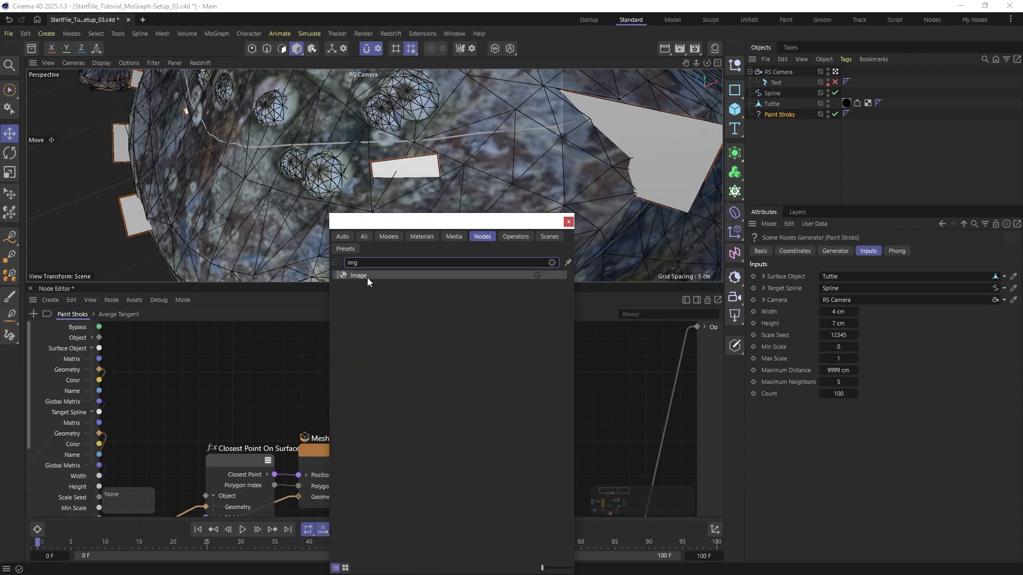
double_click(367, 277)
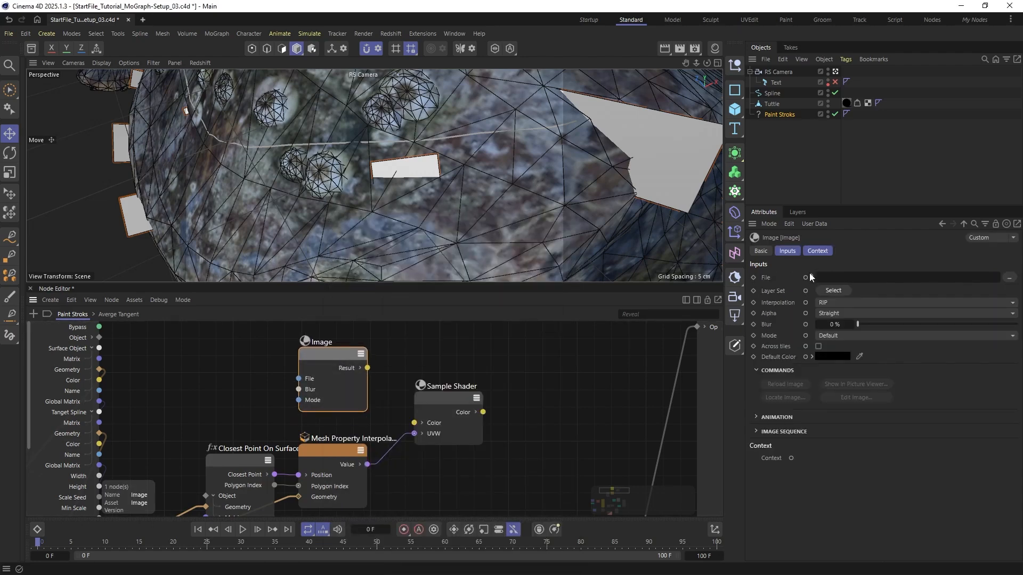
Load Turtle_diffuse.jpg into the Image node without copying it to the project location, and connect its result to the Sample Shader's Color input
click(1010, 278)
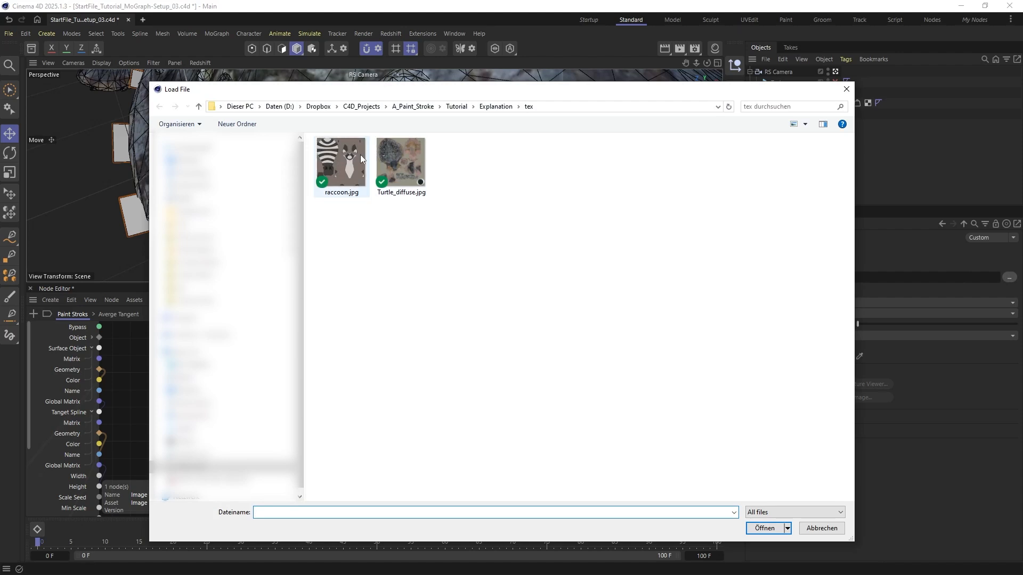
click(395, 156)
click(763, 527)
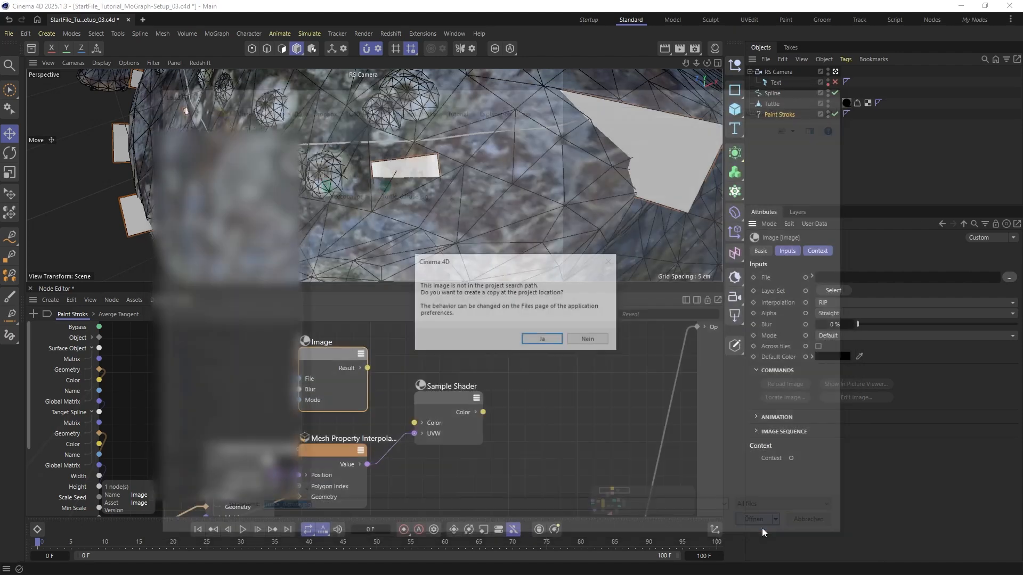
click(587, 339)
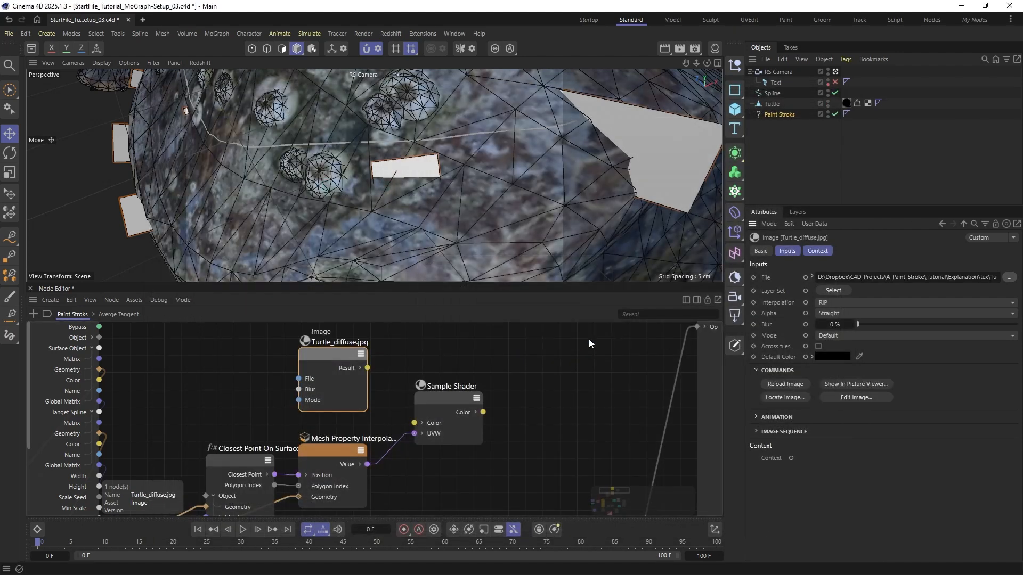
drag(367, 368, 414, 423)
drag(441, 392, 437, 395)
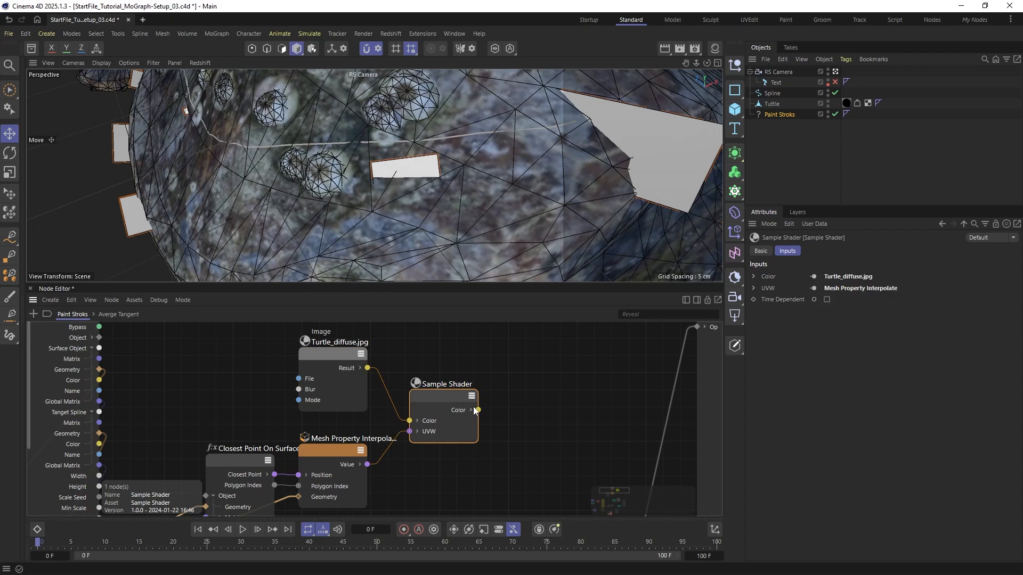
Enlarge the node editor and add a Color Op node above the Plane mesh primitive
scroll(514, 398, down, 3)
middle_drag(561, 484, 539, 395)
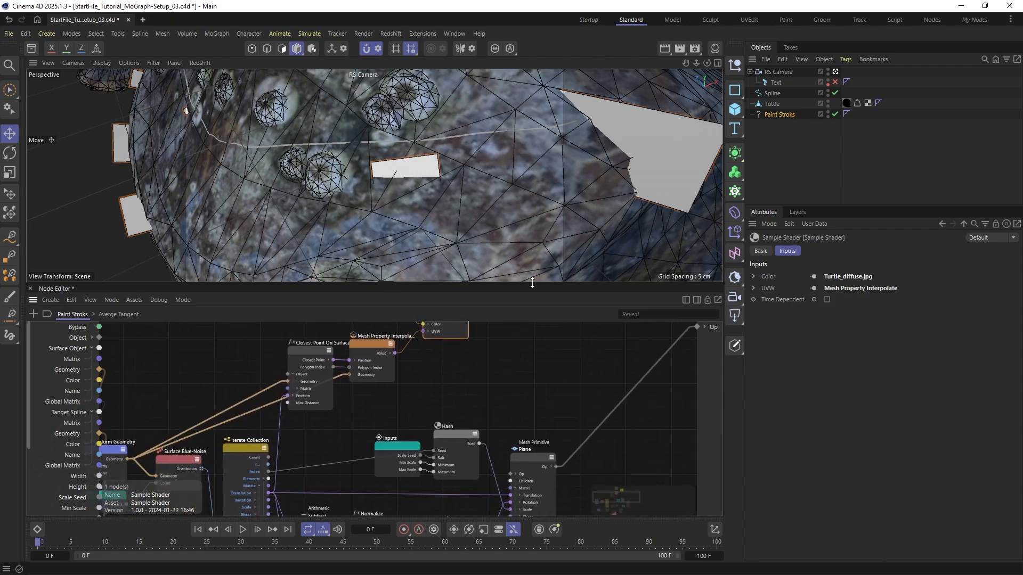
drag(535, 289, 535, 171)
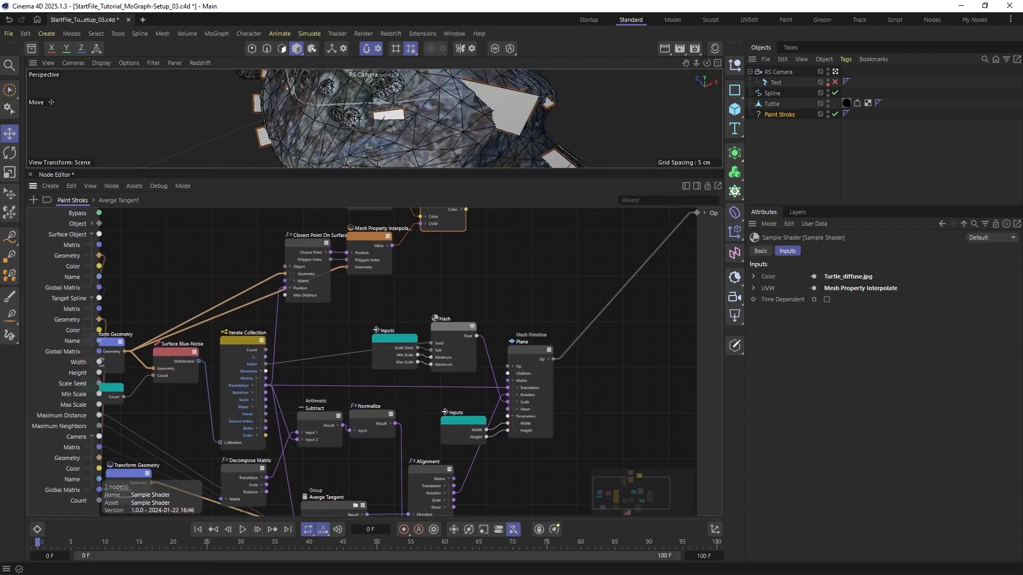
click(518, 364)
middle_drag(550, 244, 494, 295)
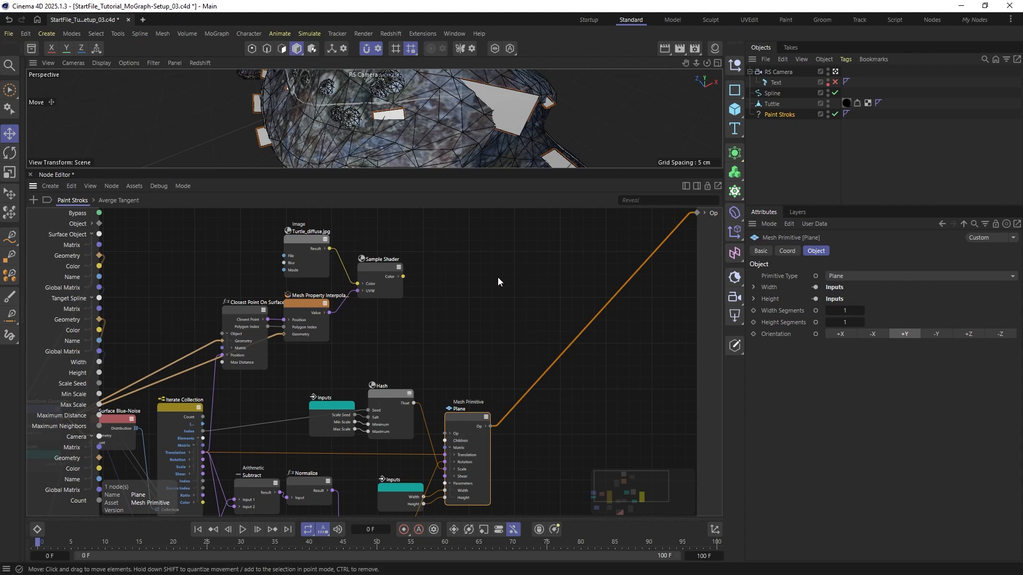
double_click(522, 307)
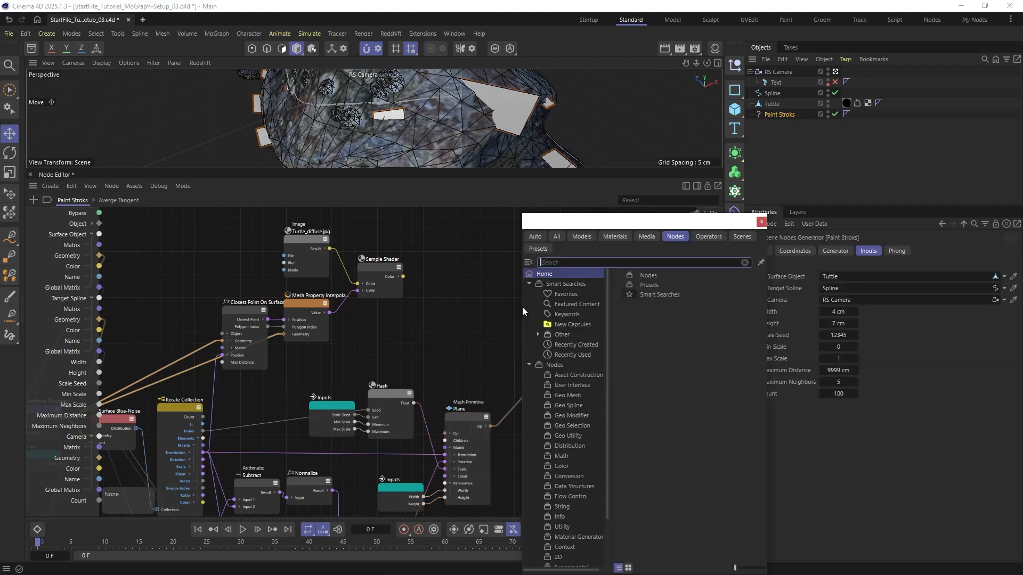
text(colo)
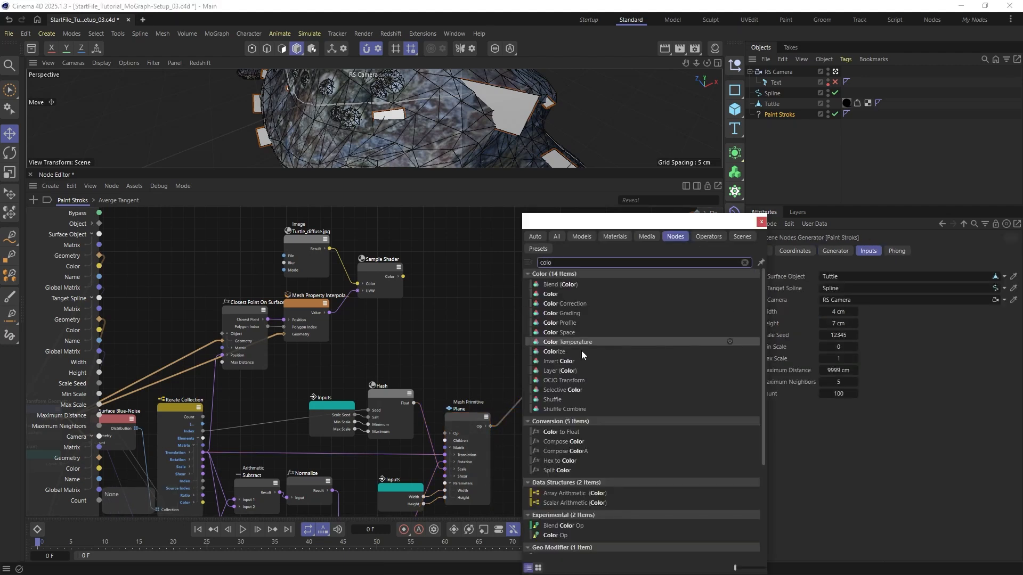
scroll(583, 373, down, 3)
click(566, 471)
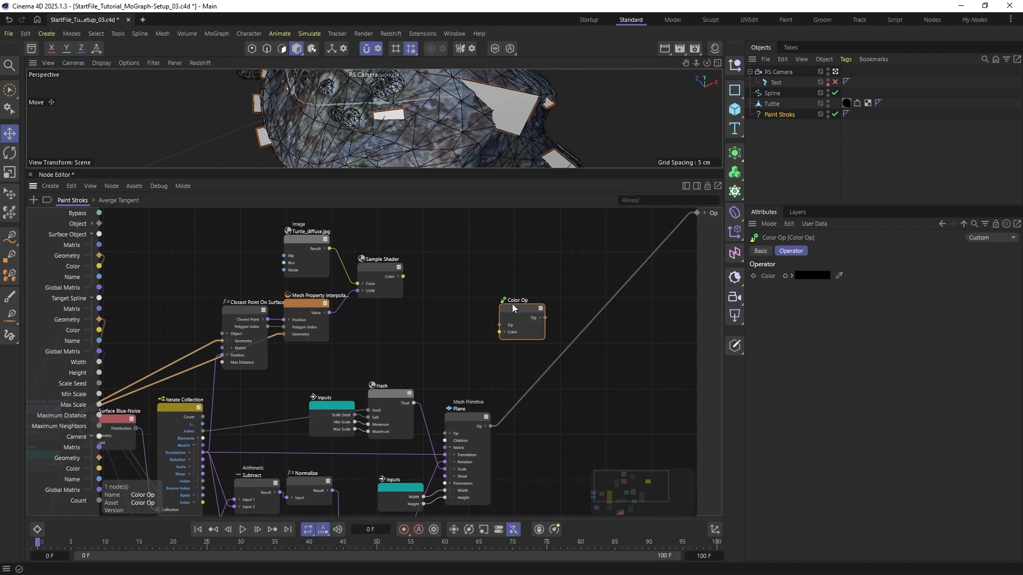
Insert the Color Op between the Plane primitive and the Op output, and connect the Sample Shader's color to its Color input
mouse_move(512, 308)
mouse_down()
mouse_move(520, 293)
mouse_move(516, 305)
mouse_up()
drag(488, 425, 525, 332)
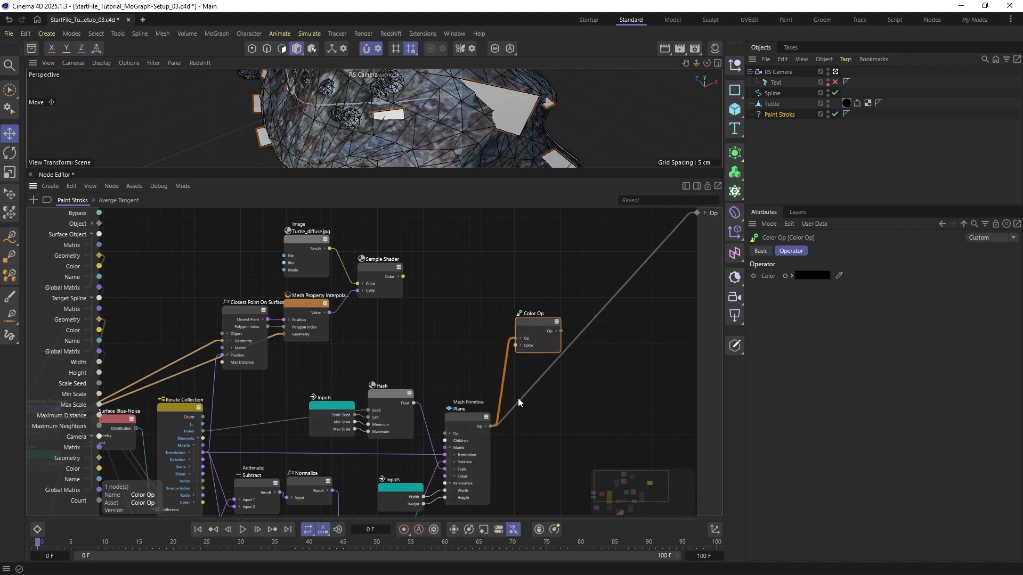
drag(518, 401, 539, 340)
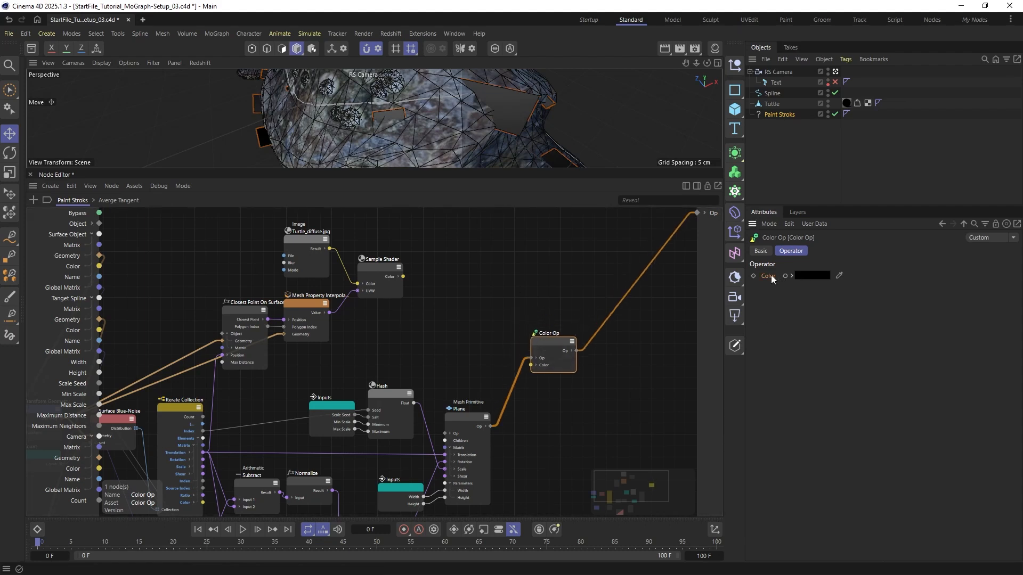
mouse_move(534, 366)
mouse_down()
mouse_move(542, 353)
mouse_move(546, 368)
mouse_up()
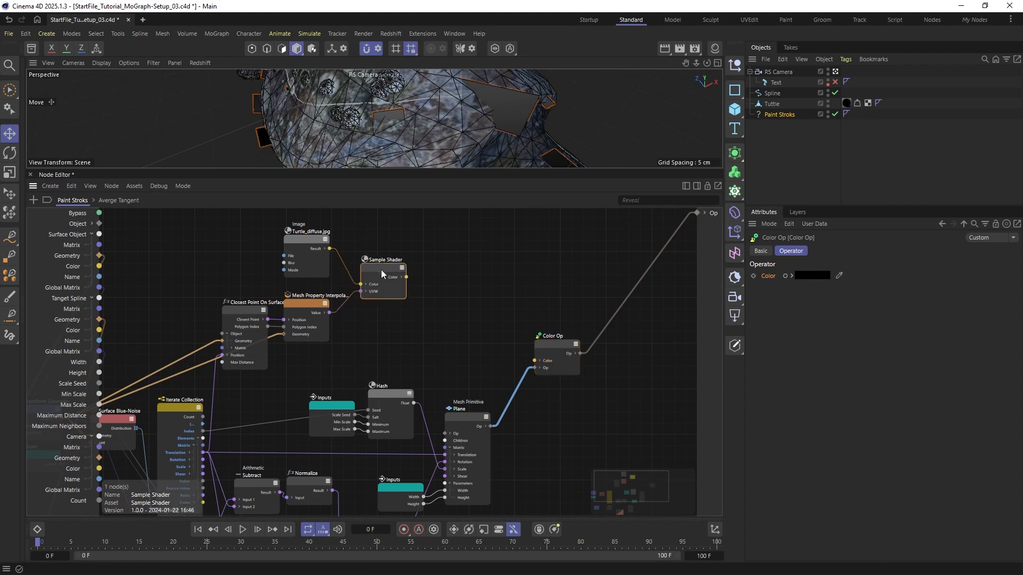
mouse_move(381, 269)
mouse_down()
mouse_move(425, 308)
mouse_move(407, 283)
mouse_move(534, 361)
mouse_up()
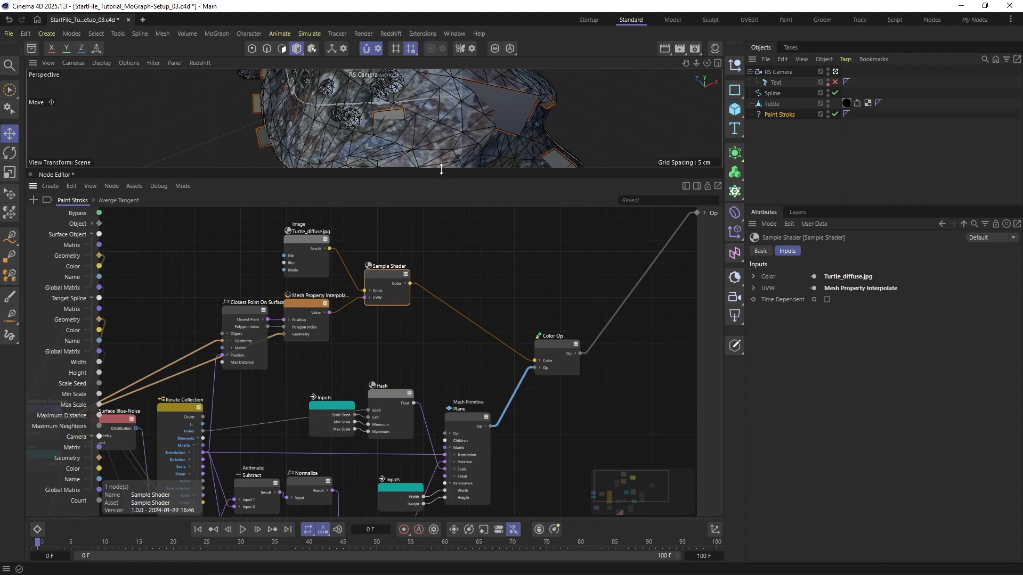
Enlarge the viewport around the turtle and raise the paint strokes generator's Count to 1735
drag(441, 171, 450, 362)
alt+right_drag(452, 219, 413, 190)
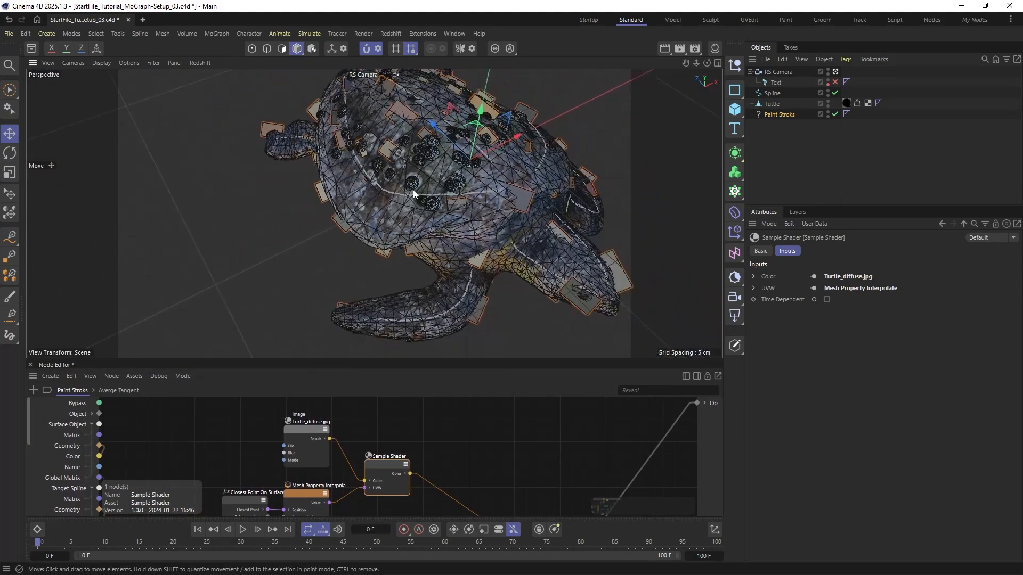
alt+middle_drag(413, 189, 345, 212)
alt+drag(327, 153, 277, 151)
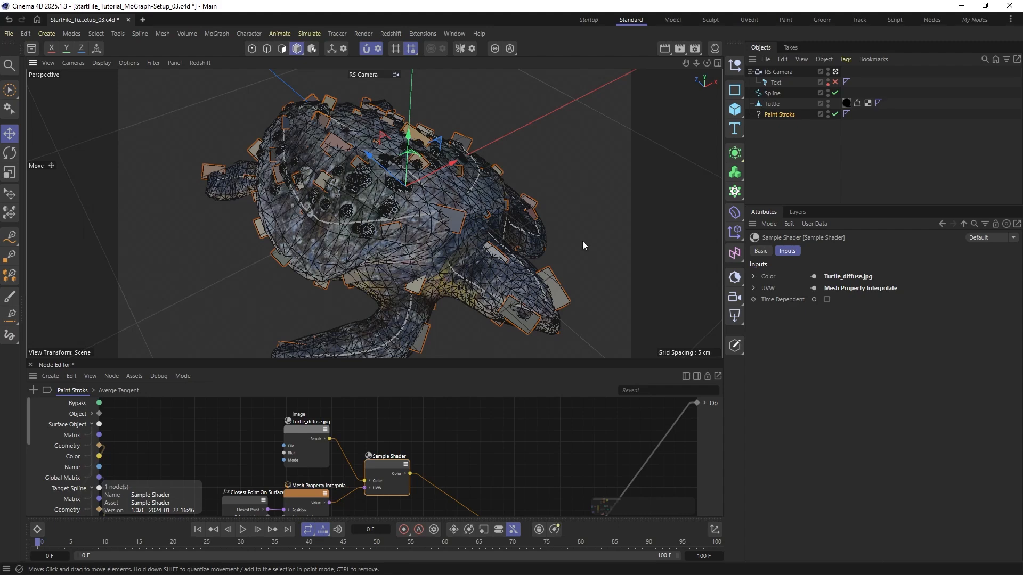
click(759, 114)
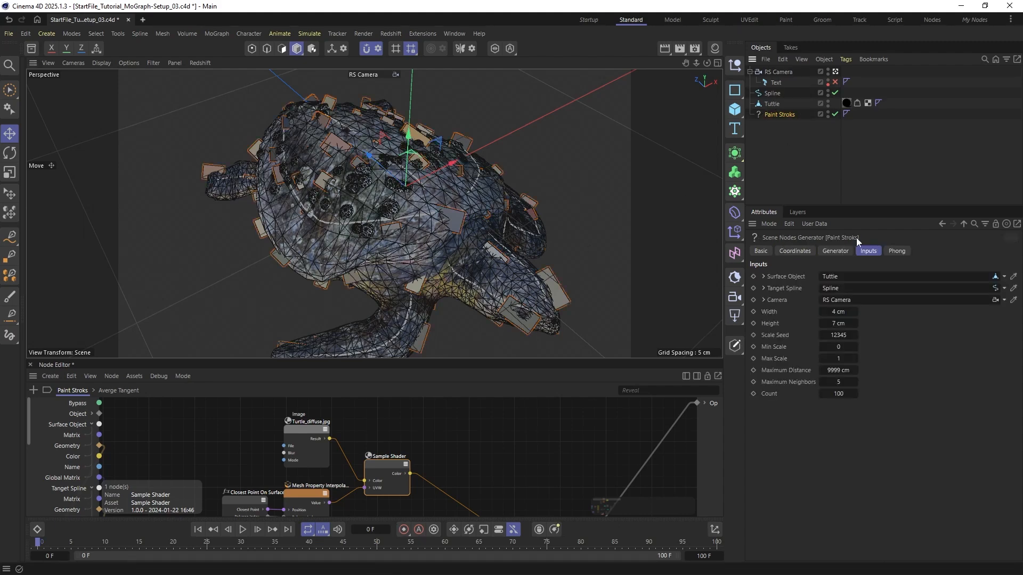
drag(832, 395, 1017, 395)
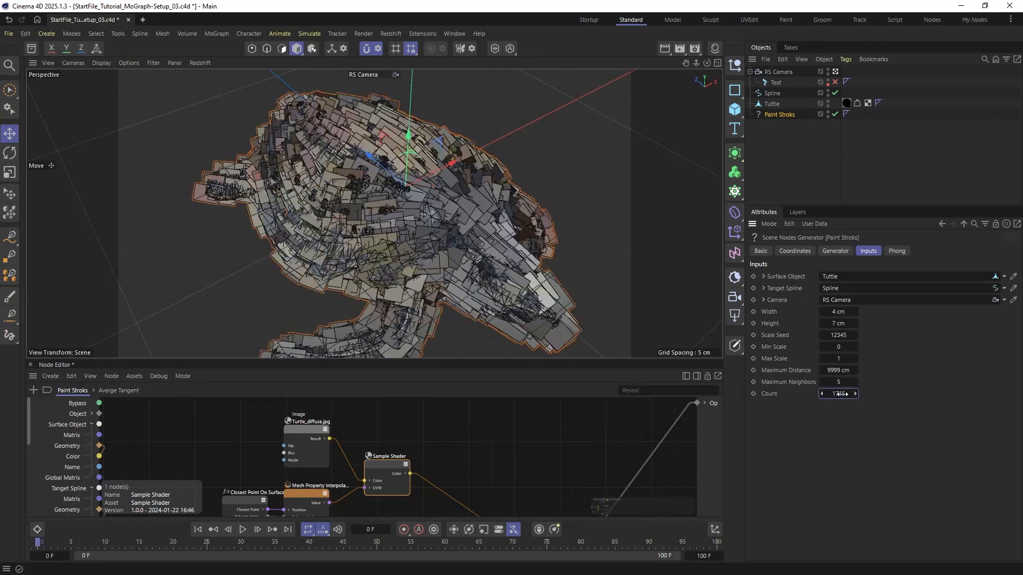
mouse_move(375, 160)
alt+mouse_down()
mouse_move(457, 113)
mouse_move(465, 151)
mouse_move(350, 193)
mouse_move(312, 148)
mouse_move(435, 209)
mouse_move(395, 168)
alt+mouse_up()
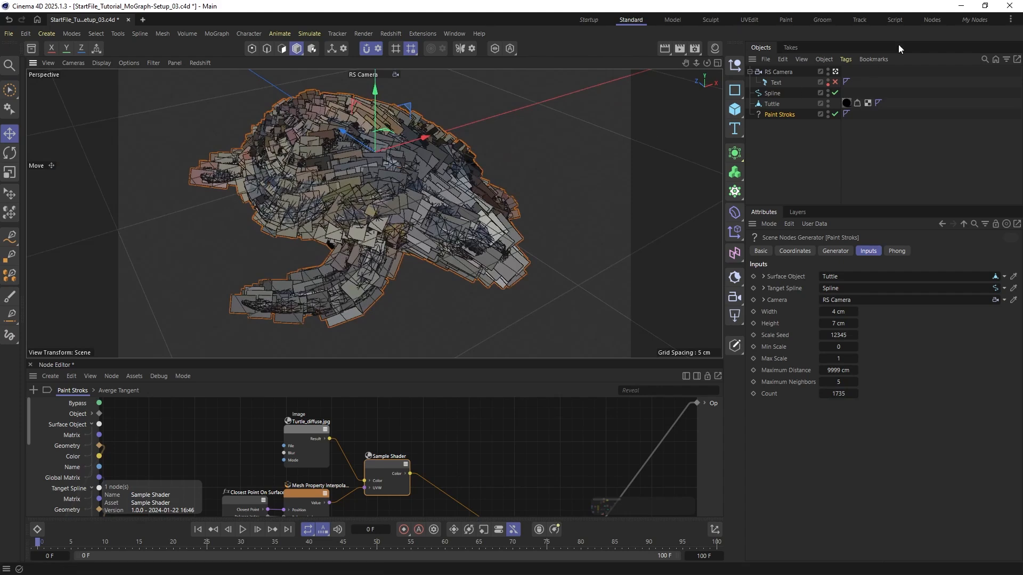
Enable the Text object under the RS Camera and save the project
click(835, 82)
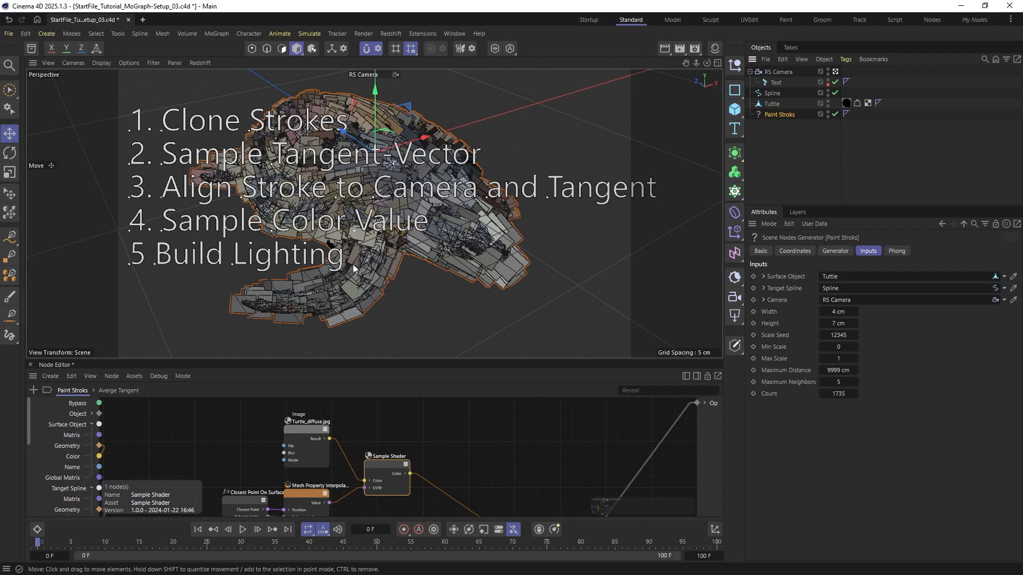
key(ctrl+s)
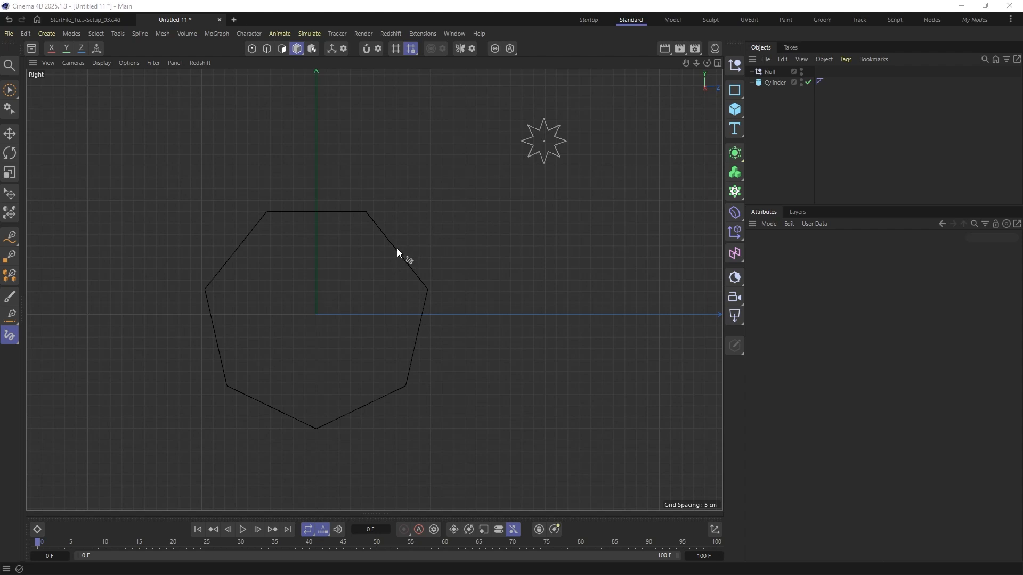
Doodle white outward normal arrows on four polygon edges, plus a small plane and a light-facing arrow at the uppermost edge
drag(397, 249, 439, 233)
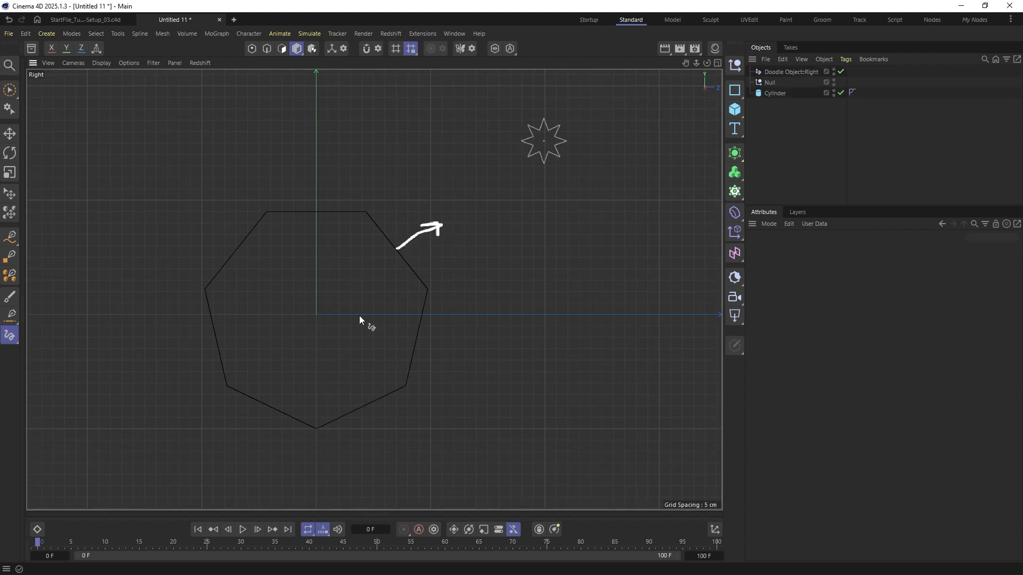
mouse_move(216, 339)
mouse_down()
mouse_move(149, 345)
mouse_move(157, 351)
mouse_up()
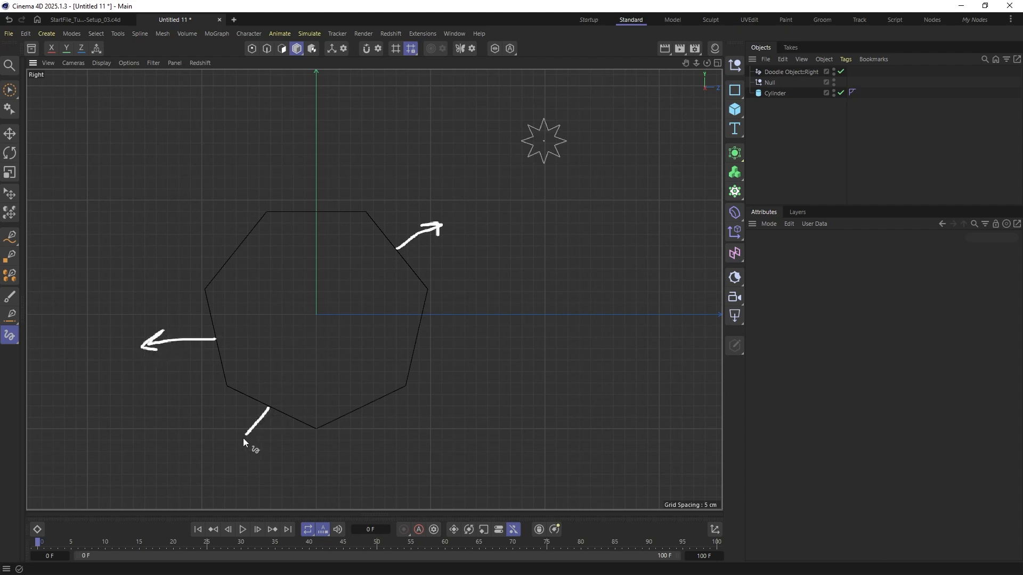
mouse_move(243, 441)
mouse_down()
mouse_move(239, 452)
mouse_move(253, 441)
mouse_up()
mouse_move(319, 209)
mouse_down()
mouse_move(321, 134)
mouse_move(335, 147)
mouse_up()
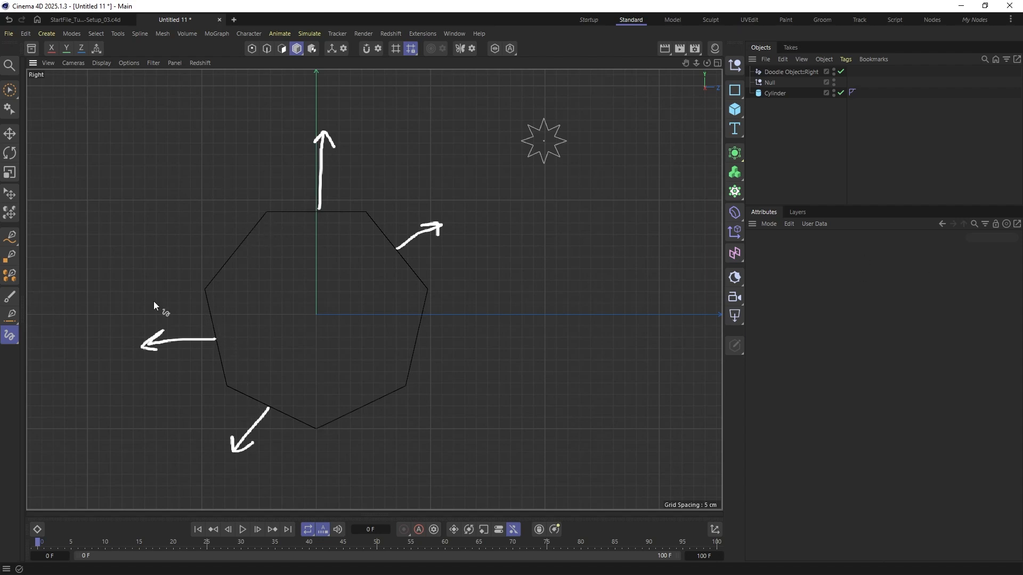
mouse_move(298, 208)
mouse_down()
mouse_move(342, 208)
mouse_move(330, 228)
mouse_move(299, 222)
mouse_move(316, 219)
mouse_up()
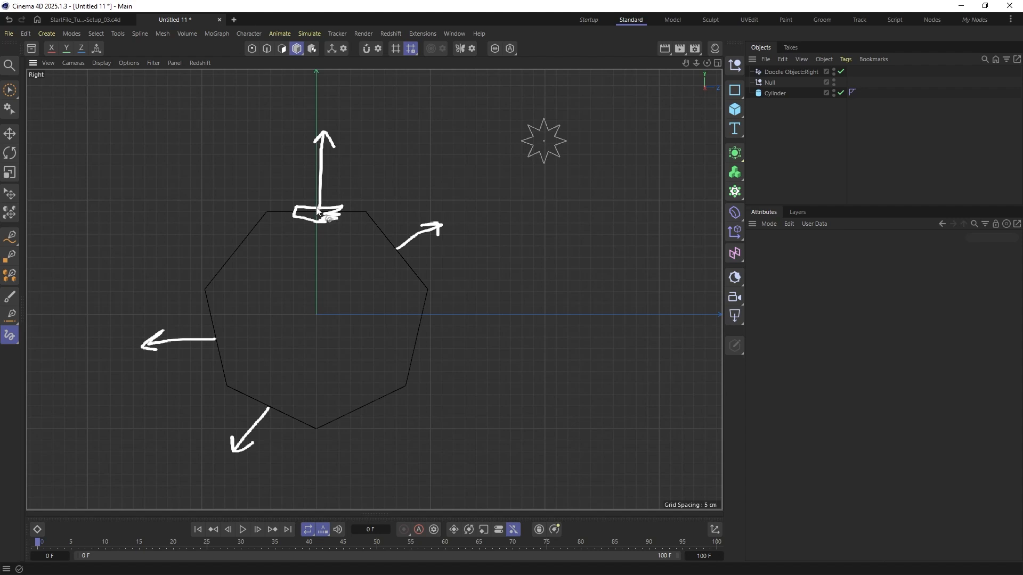
drag(320, 212, 367, 192)
Set the doodle color to green with hue 102° and saturation 79%, and draw light-direction arrows from the four marked edges
click(9, 335)
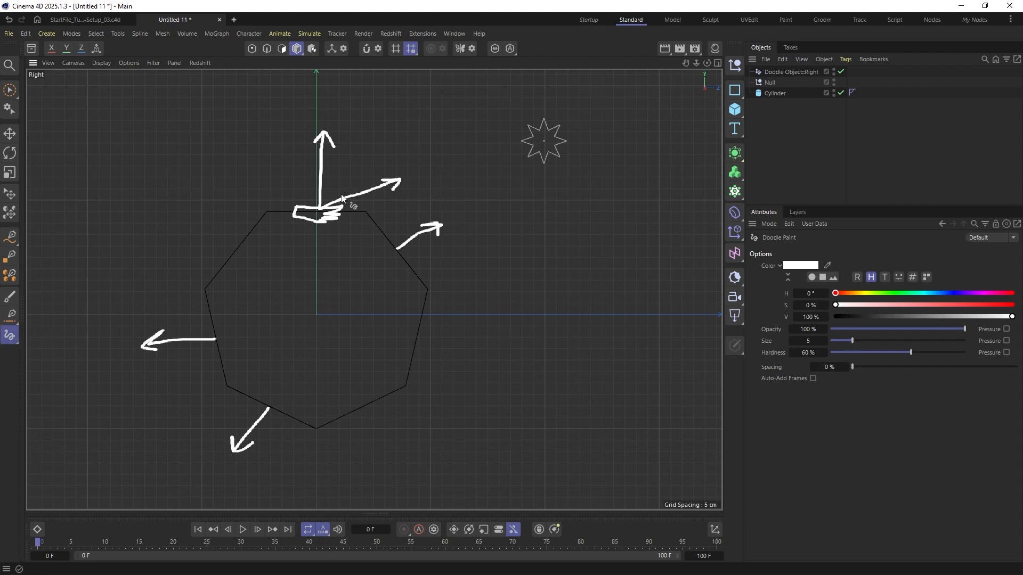
drag(877, 293, 885, 293)
click(975, 305)
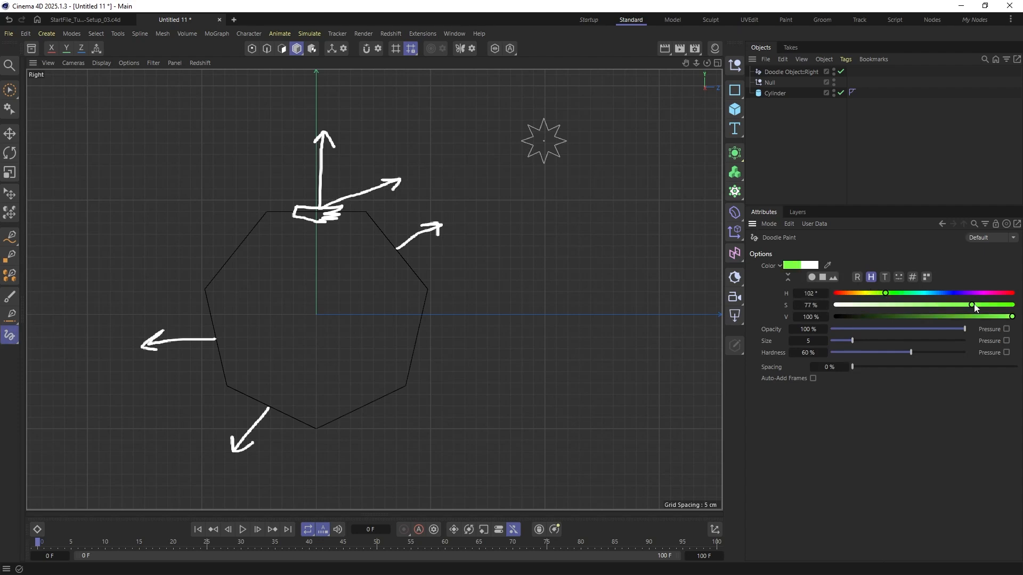
drag(321, 207, 402, 184)
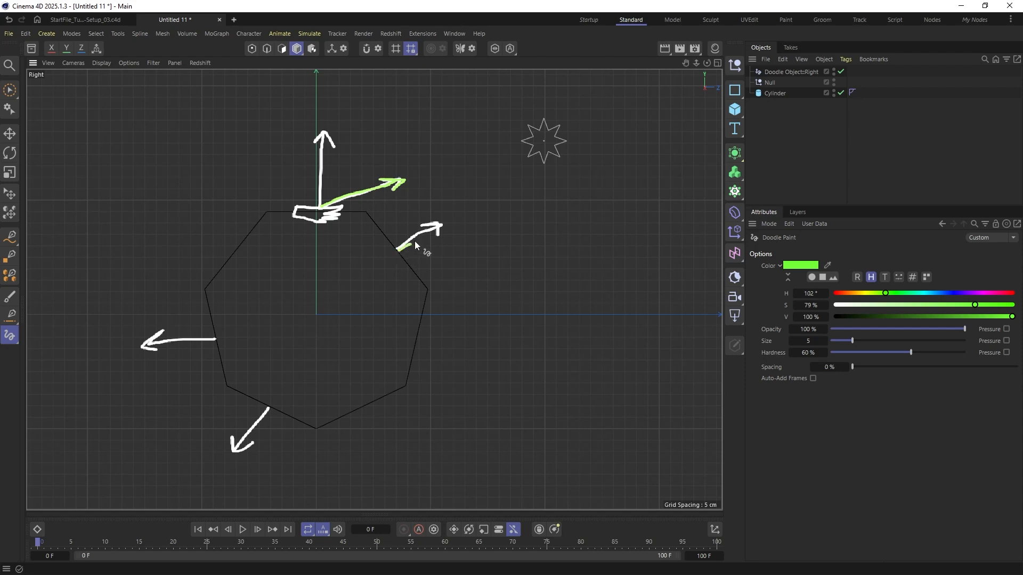
drag(397, 249, 452, 216)
mouse_move(270, 405)
mouse_down()
mouse_move(322, 373)
mouse_move(301, 364)
mouse_up()
mouse_move(214, 337)
mouse_down()
mouse_move(266, 299)
mouse_move(265, 315)
mouse_up()
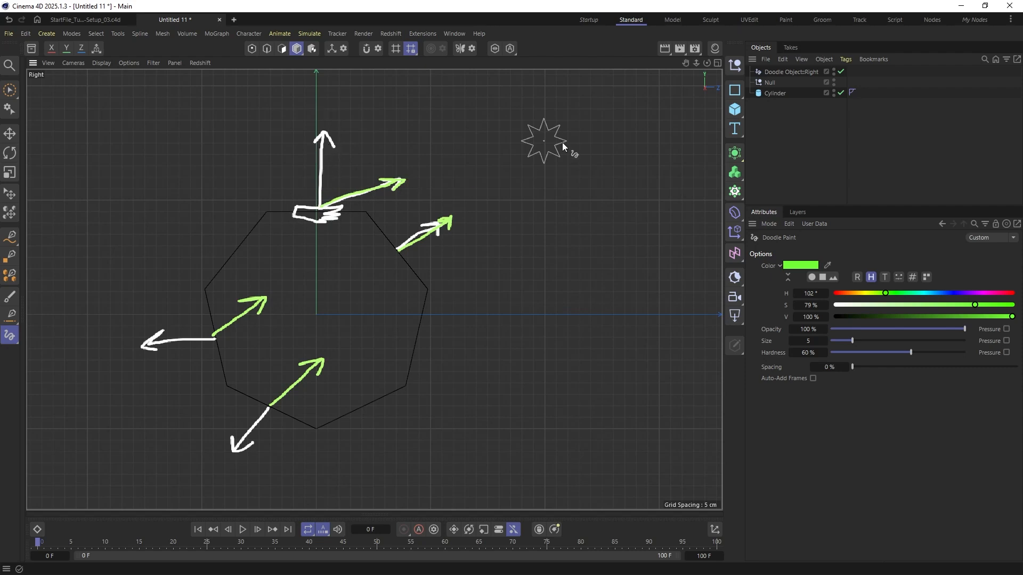
Doodle angle marks between each arrow pair in light blue, hue 191°, labelling the aligned pair 1 and the opposed pair -1
drag(948, 293, 930, 294)
drag(321, 178, 341, 185)
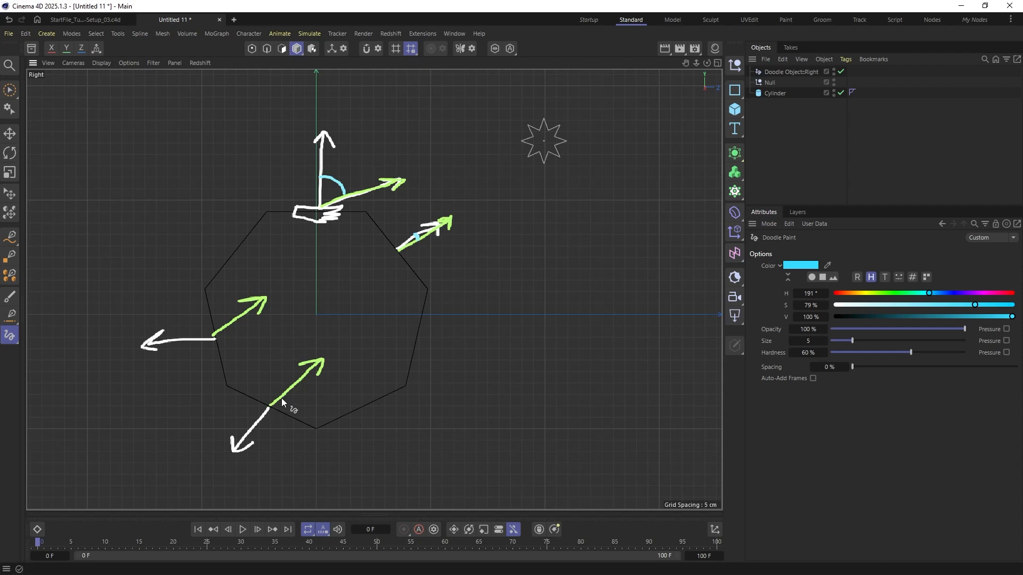
mouse_move(287, 395)
mouse_down()
mouse_move(297, 416)
mouse_move(260, 426)
mouse_up()
drag(196, 335, 224, 327)
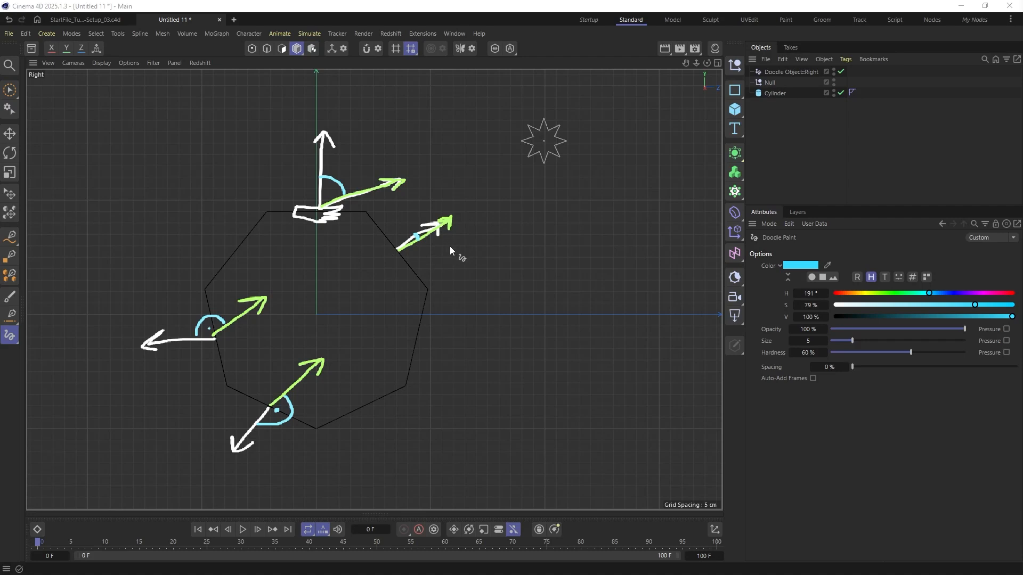
mouse_move(449, 247)
mouse_down()
mouse_move(471, 239)
mouse_move(470, 254)
mouse_up()
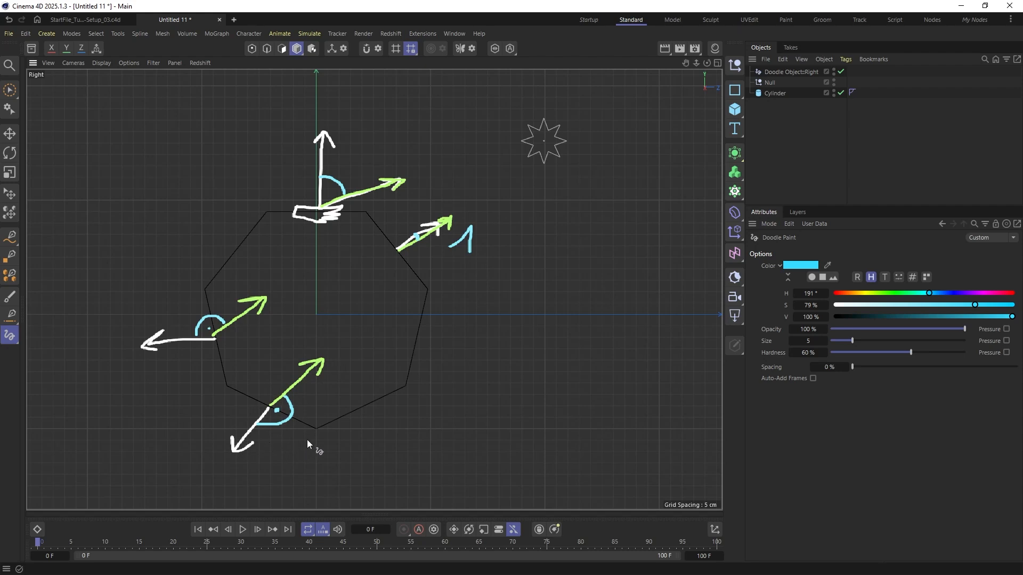
drag(288, 443, 321, 462)
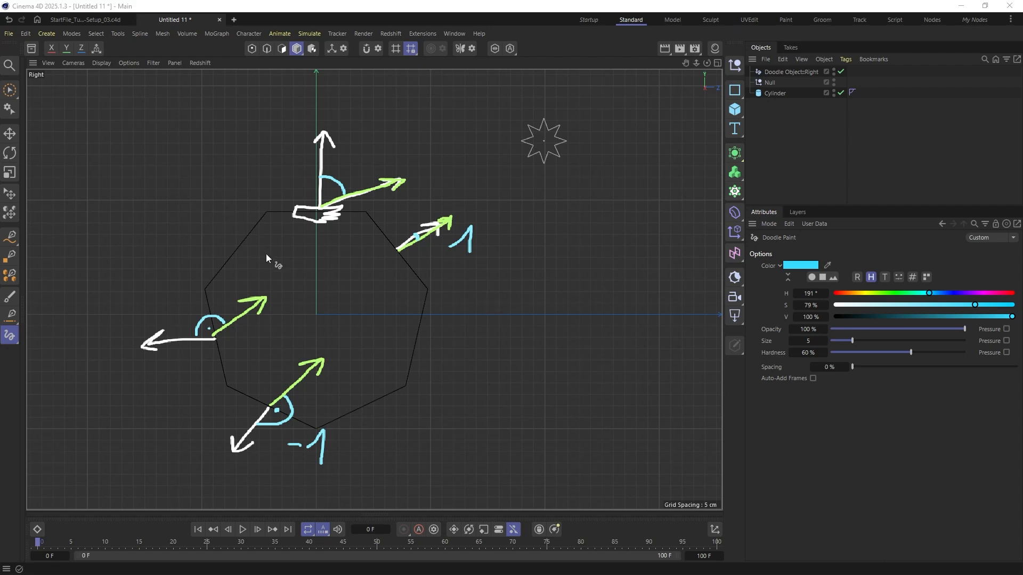
Disable the Text object in StartFile_Tutorial_MoGraph-Setup_03.c4d and open the paint strokes generator's node graph in an enlarged node editor
click(85, 19)
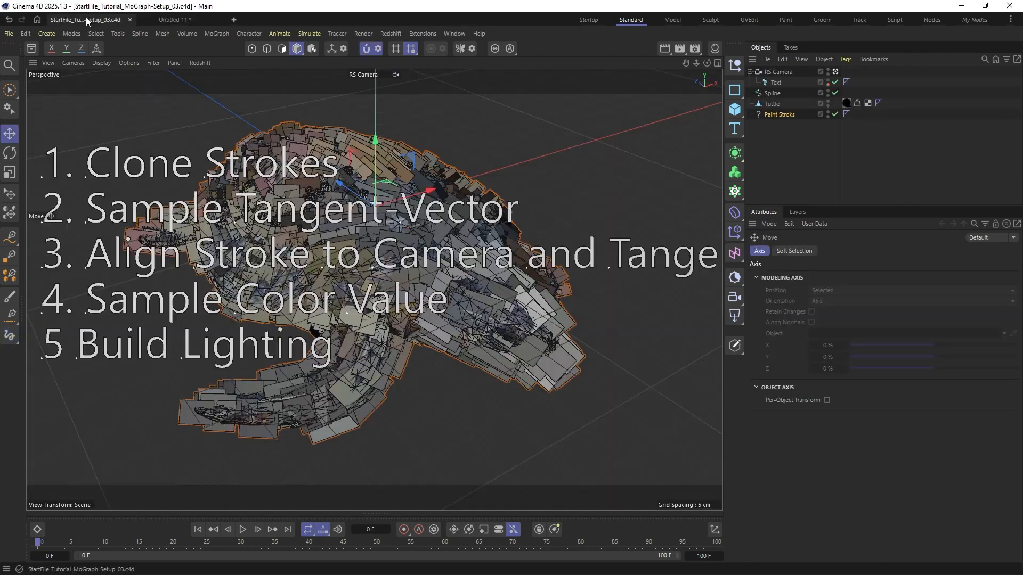
click(835, 82)
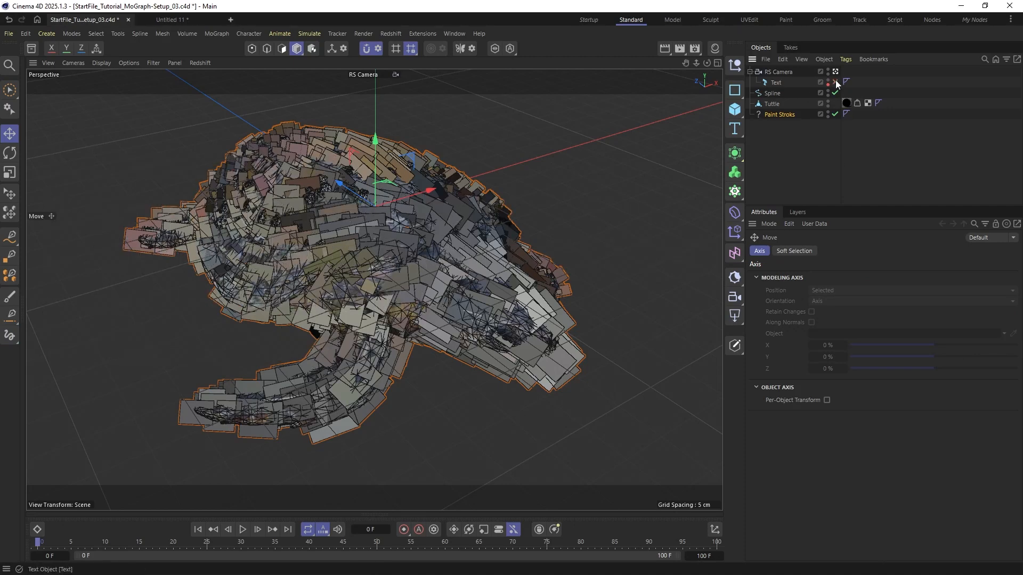
double_click(760, 113)
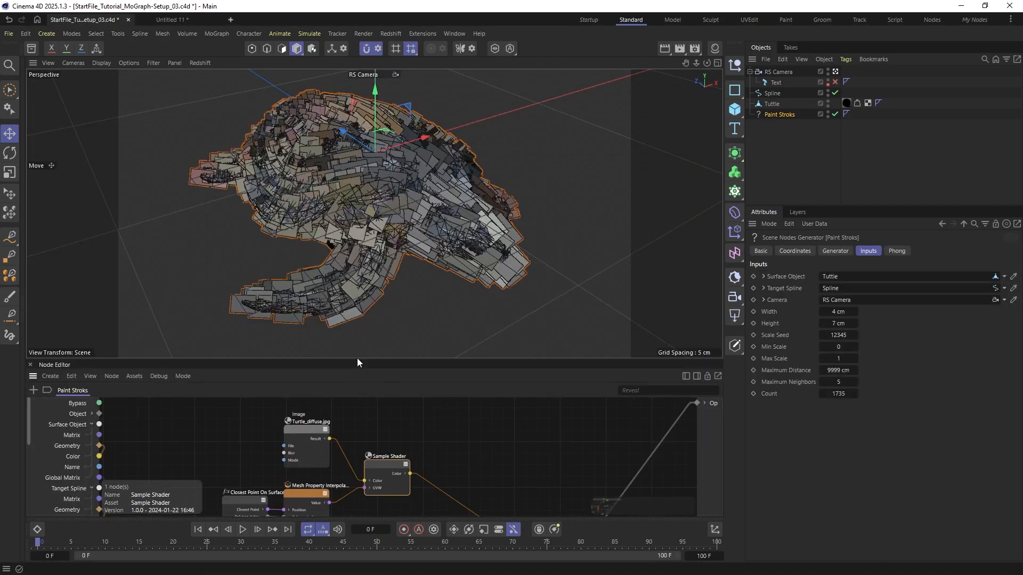
drag(357, 358, 362, 166)
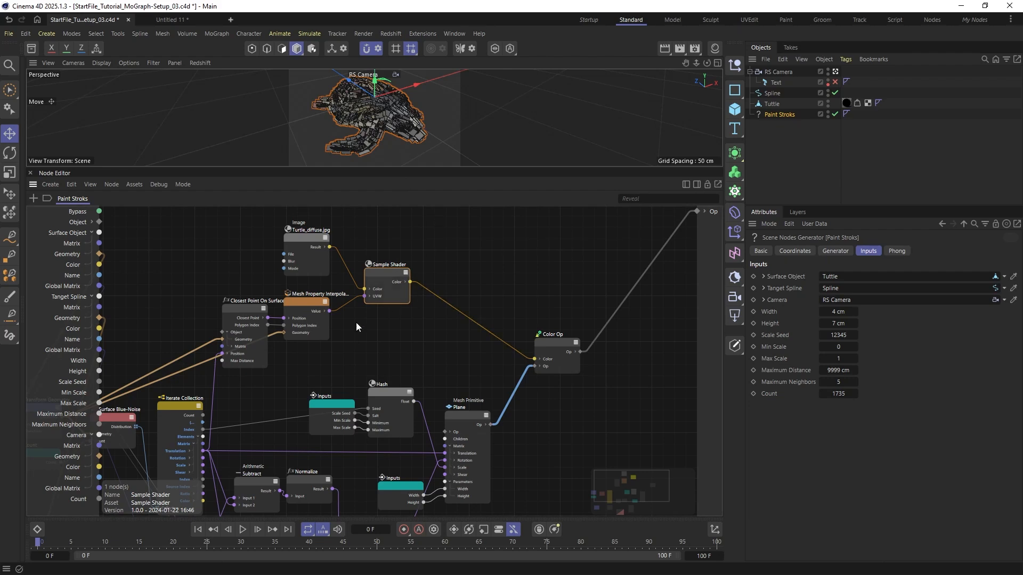
Make room around the Mesh Property Interpolate node and duplicate it above the original with its input connections kept
scroll(388, 320, up, 3)
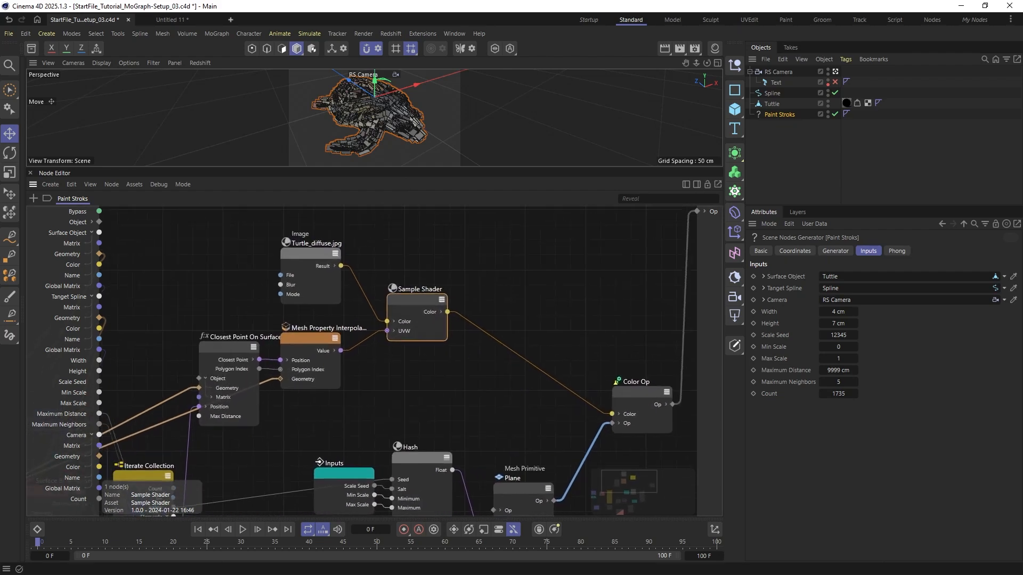
click(323, 374)
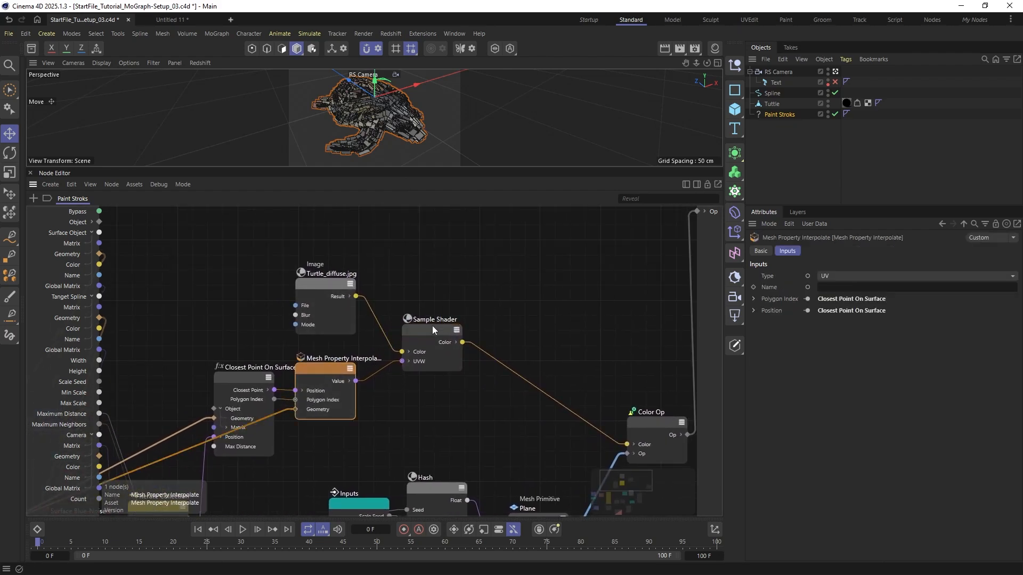
drag(432, 328, 477, 270)
drag(316, 288, 315, 208)
drag(325, 375, 328, 288)
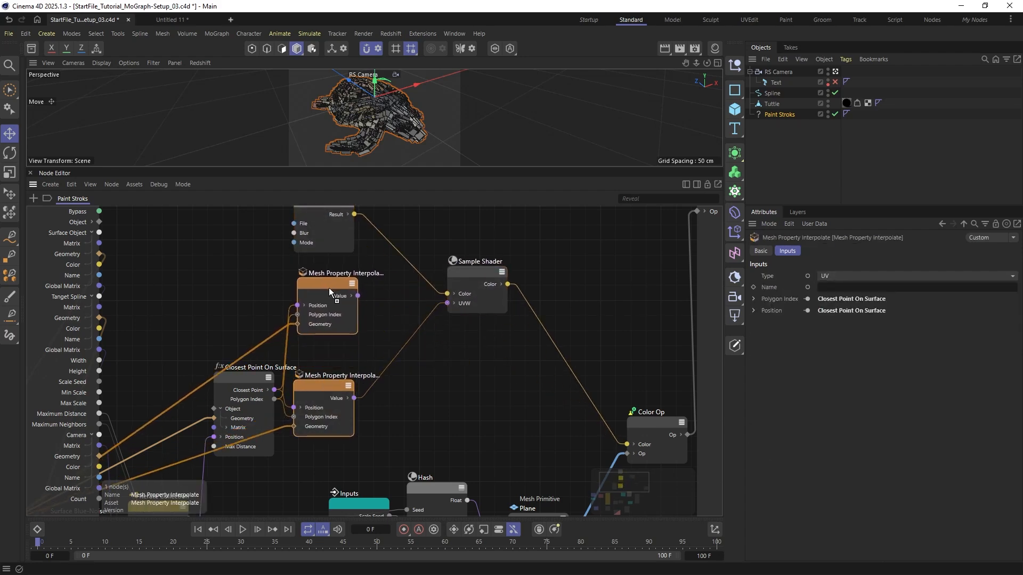
Move the Sample Shader beside the original Mesh Property Interpolate and tuck the Turtle_diffuse.jpg Image node just below them
middle_drag(415, 282, 403, 327)
drag(462, 318, 441, 433)
drag(313, 240, 372, 482)
drag(449, 436, 423, 449)
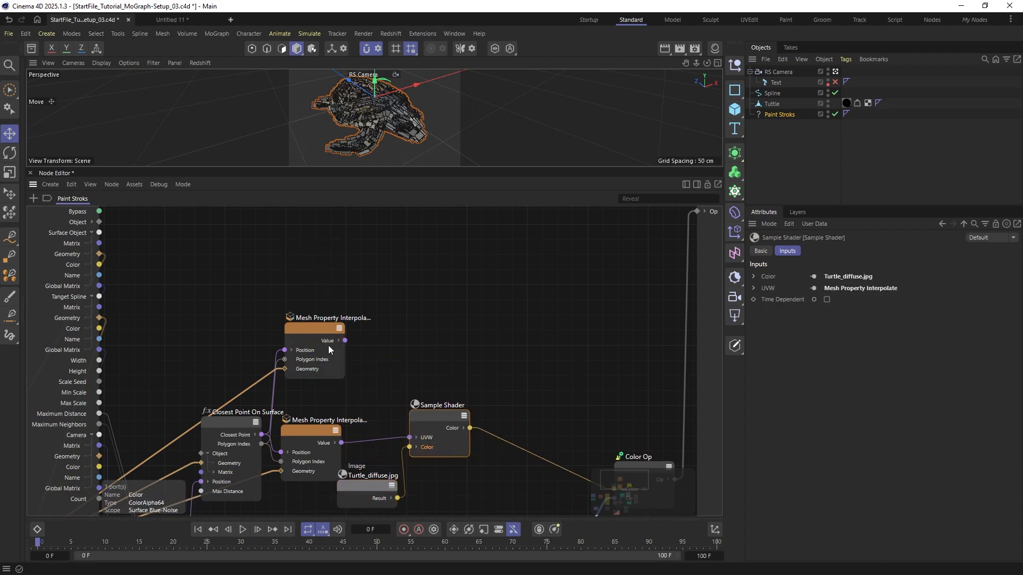
Set the duplicated Mesh Property Interpolate node's Type to Normal
mouse_move(316, 331)
mouse_down()
mouse_move(321, 325)
mouse_move(311, 337)
mouse_up()
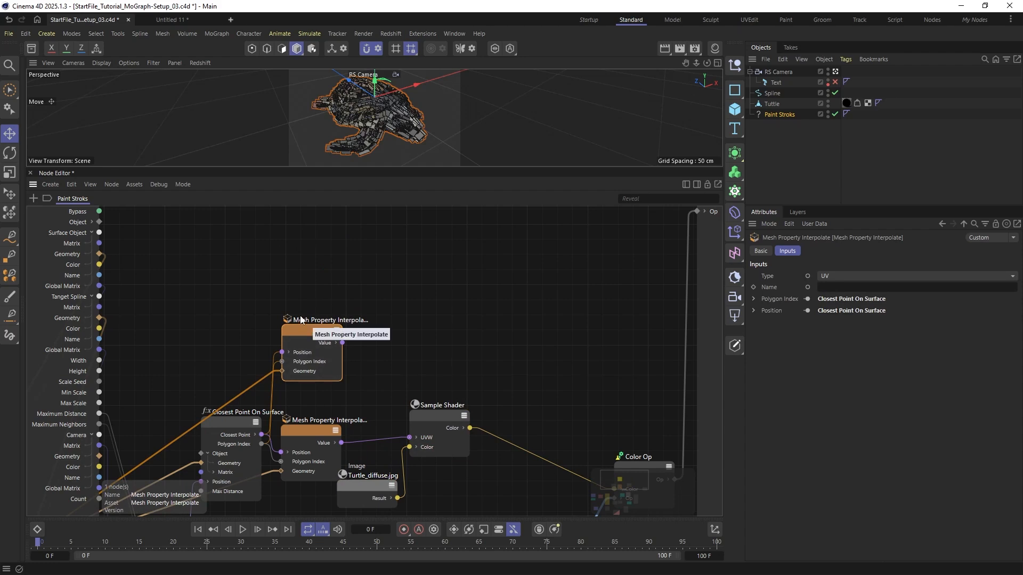
click(832, 278)
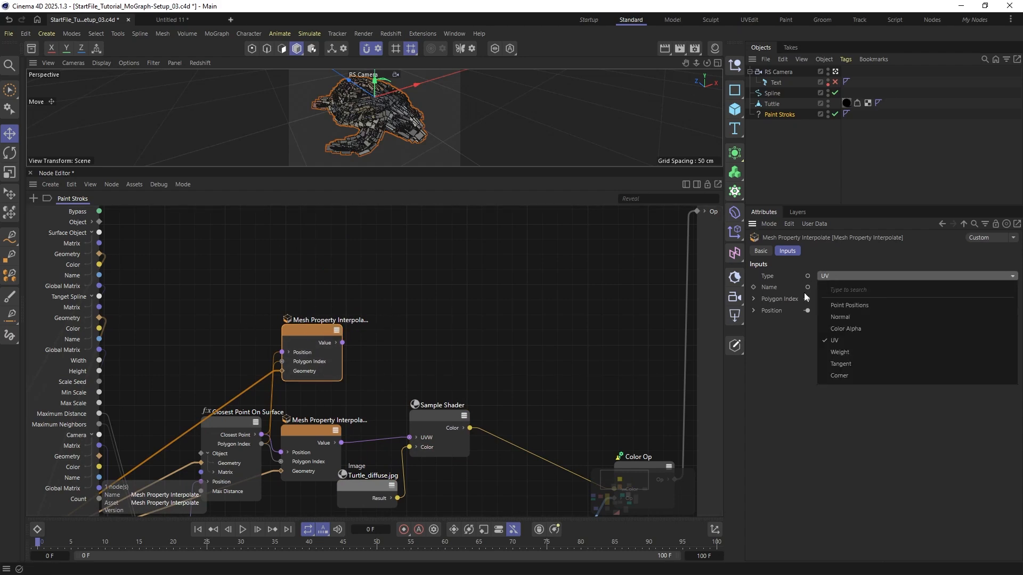
click(845, 316)
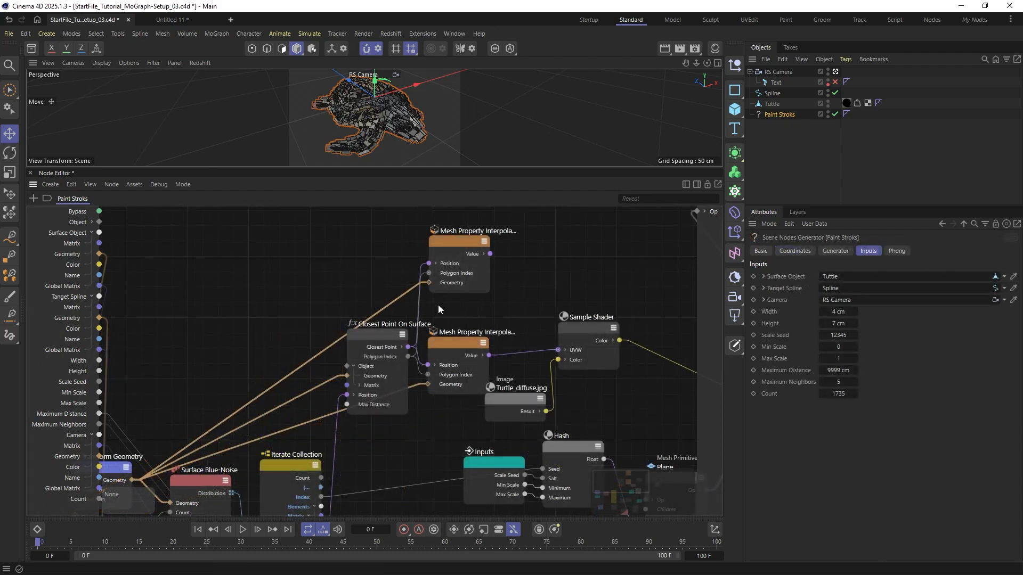
click(453, 248)
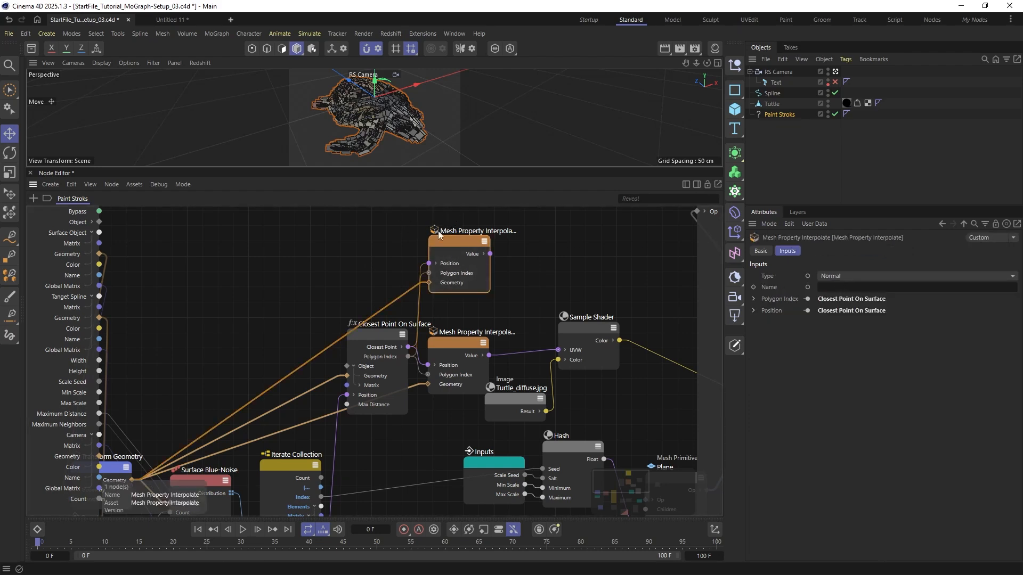
Add a Generate Point Normals node and wire it between Transform Geometry and the upper Mesh Property Interpolate node's Geometry input
double_click(330, 290)
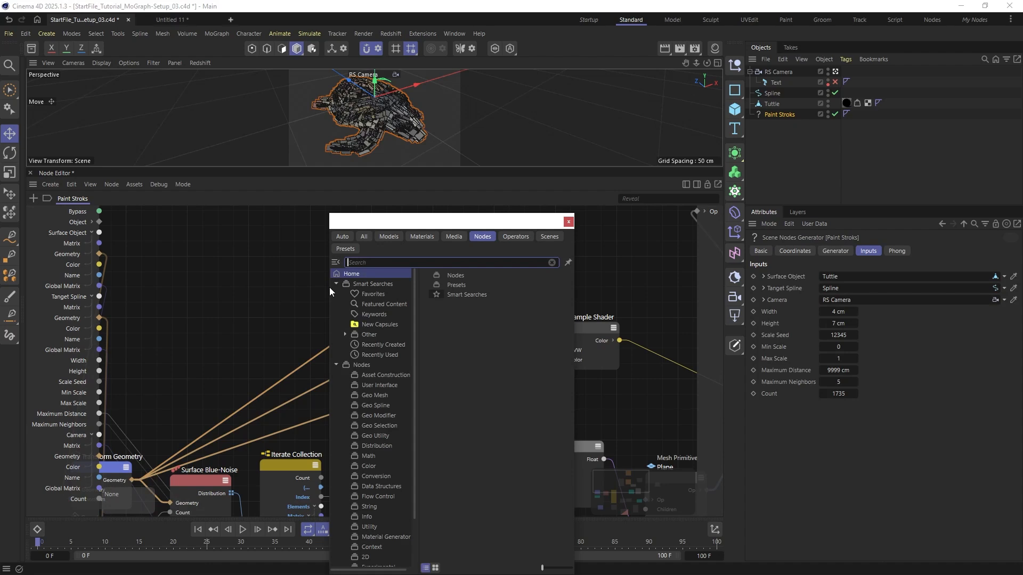
text(no)
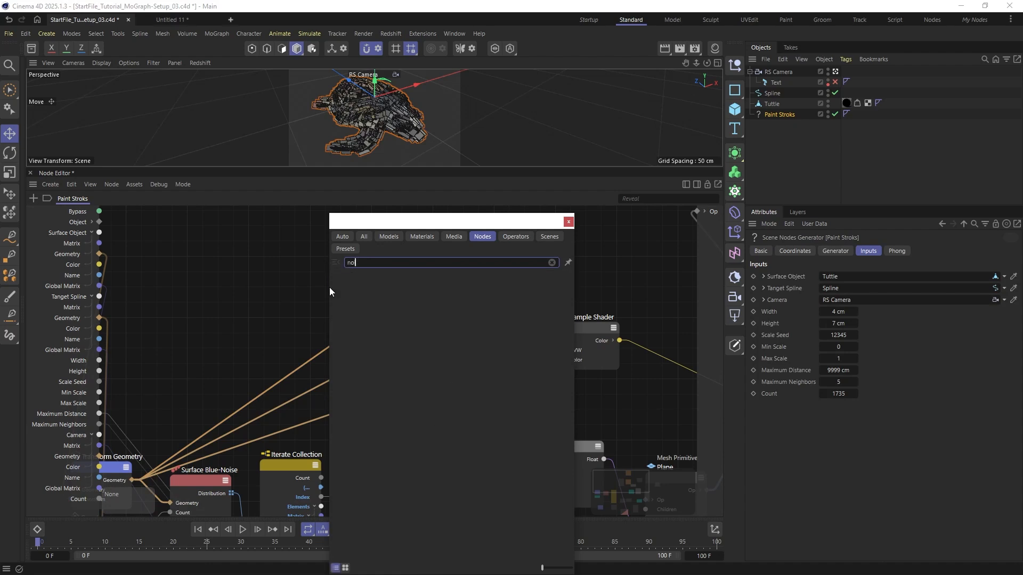
text(r)
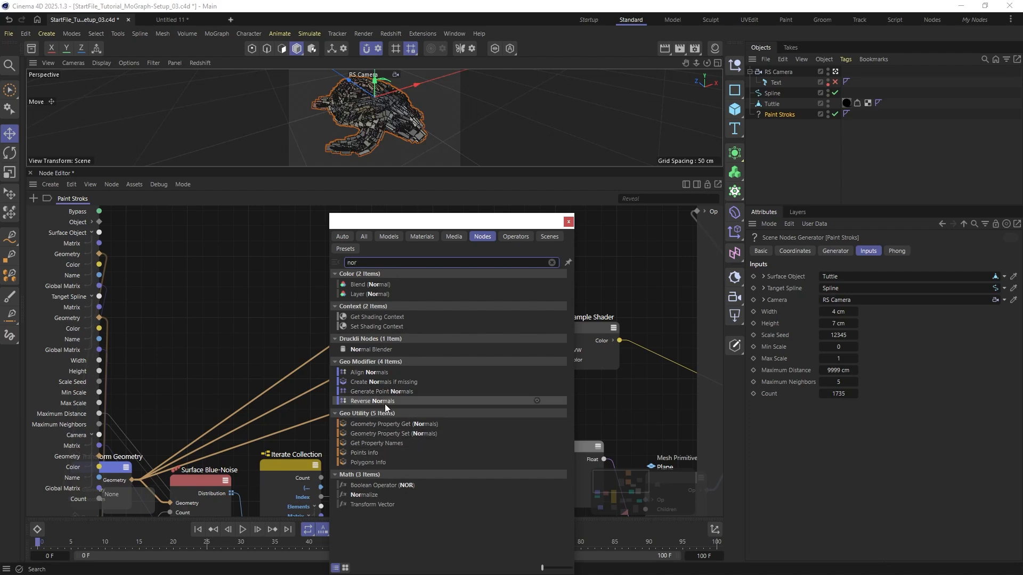
double_click(393, 392)
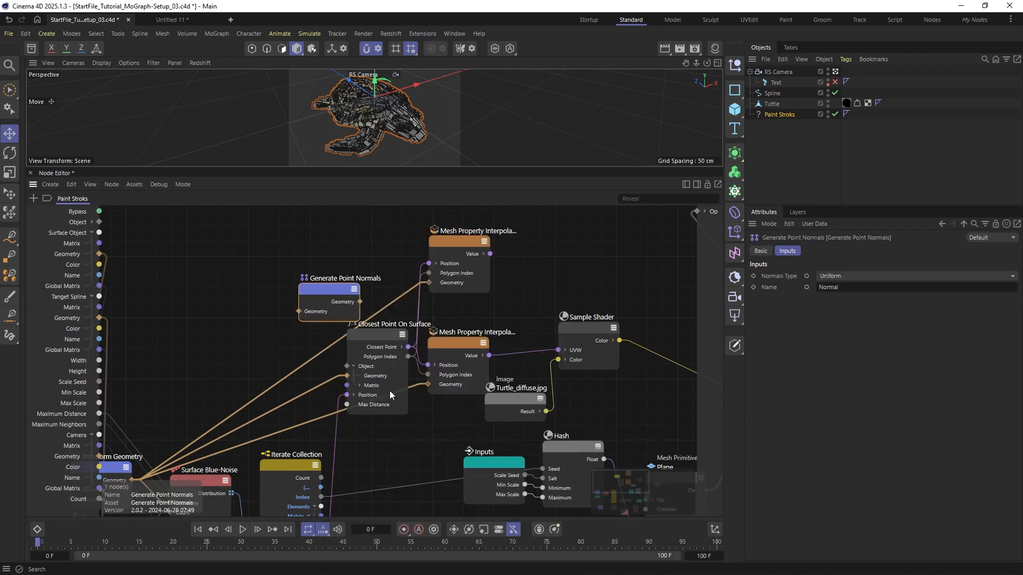
ctrl+drag(389, 305, 322, 286)
drag(226, 421, 313, 355)
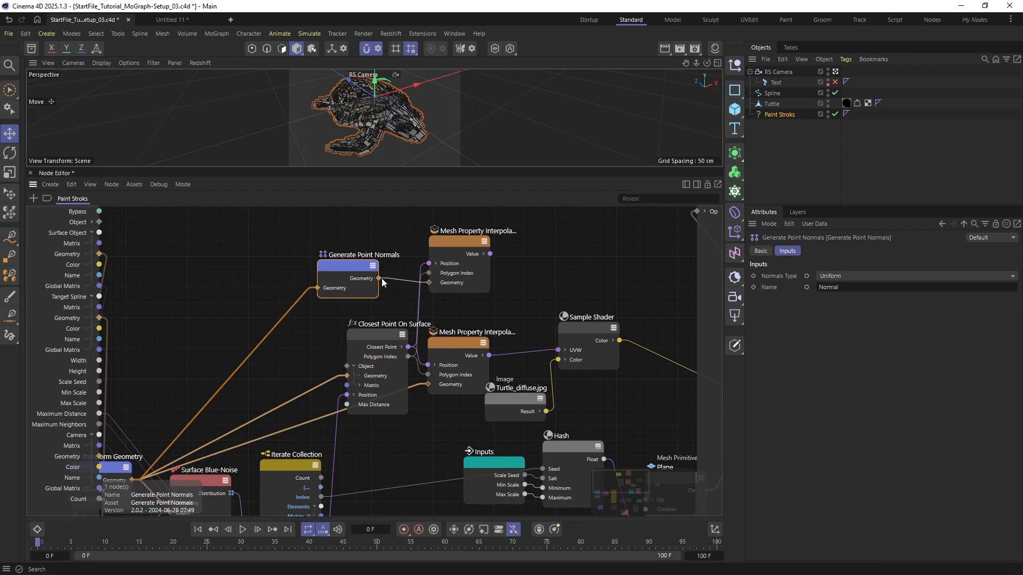
drag(381, 278, 356, 270)
drag(454, 243, 450, 242)
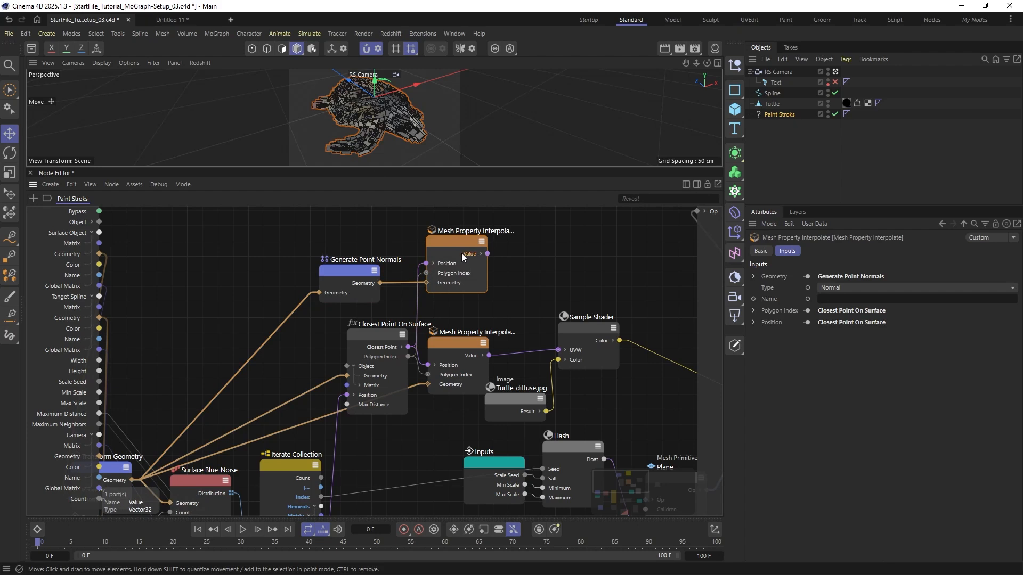
Create a null object and move it up and to the side so that it floats above the turtle
middle_drag(522, 251, 446, 265)
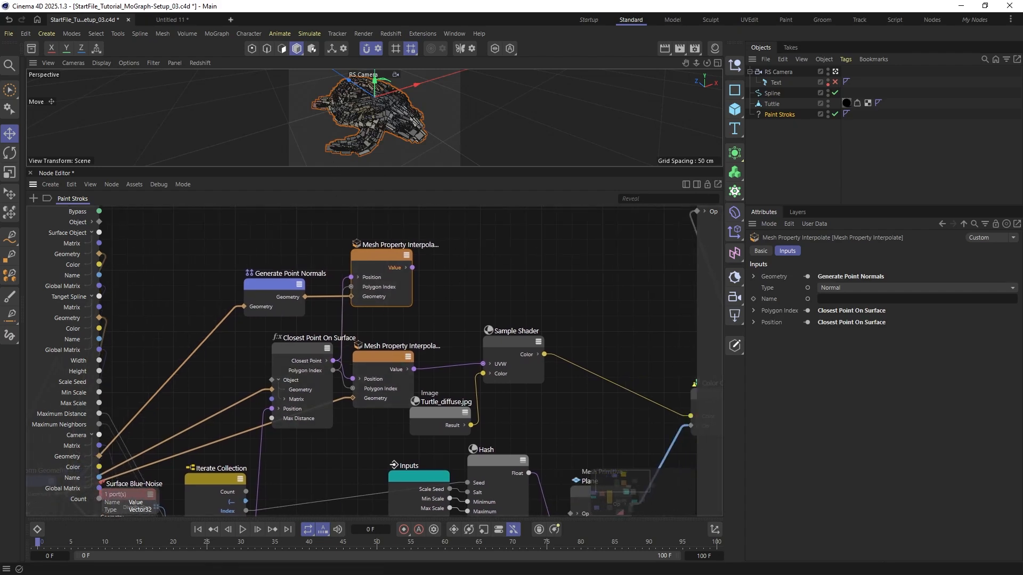
middle_drag(513, 251, 466, 270)
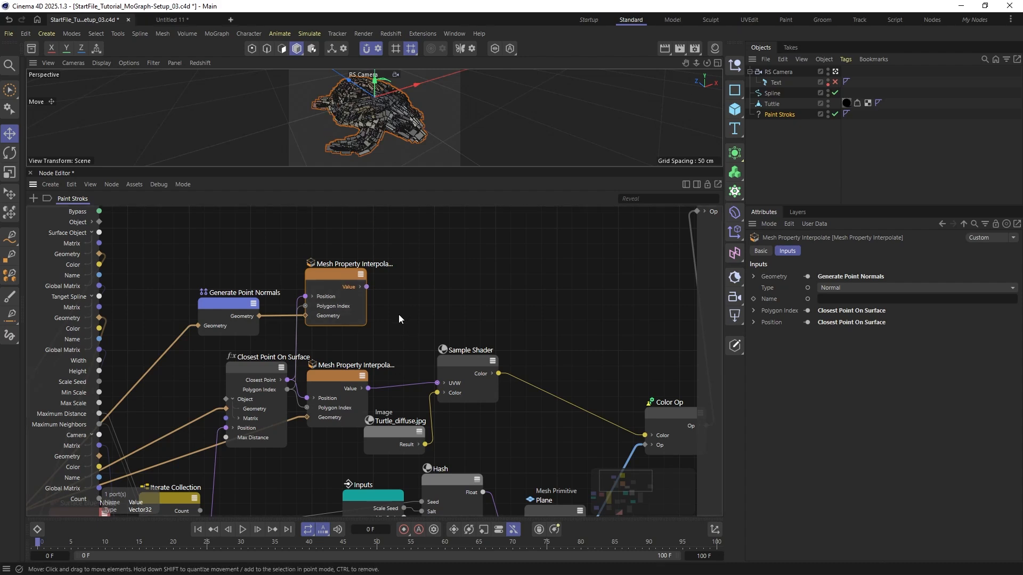
click(736, 65)
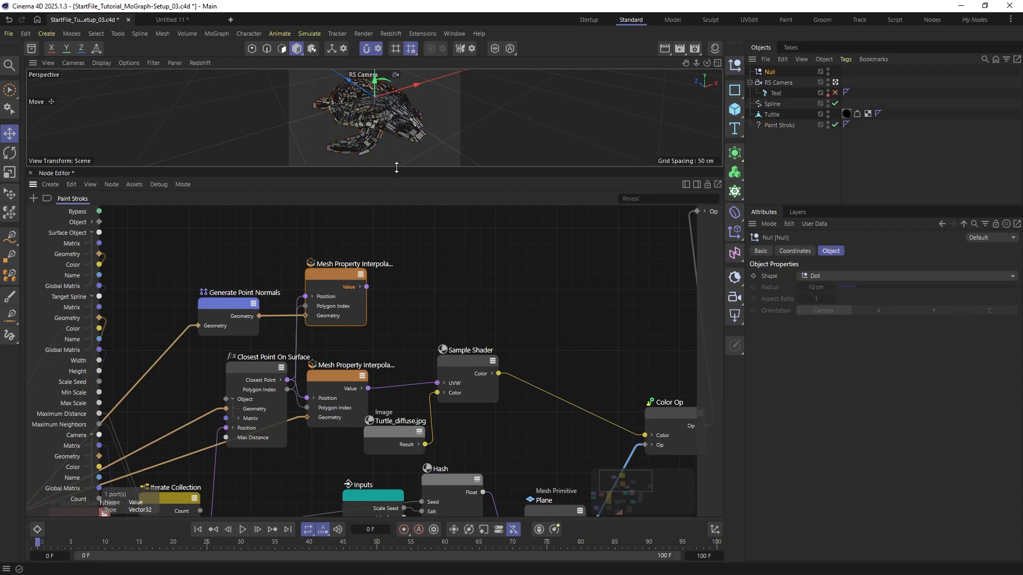
drag(396, 170, 378, 385)
scroll(375, 319, up, 5)
scroll(353, 231, down, 5)
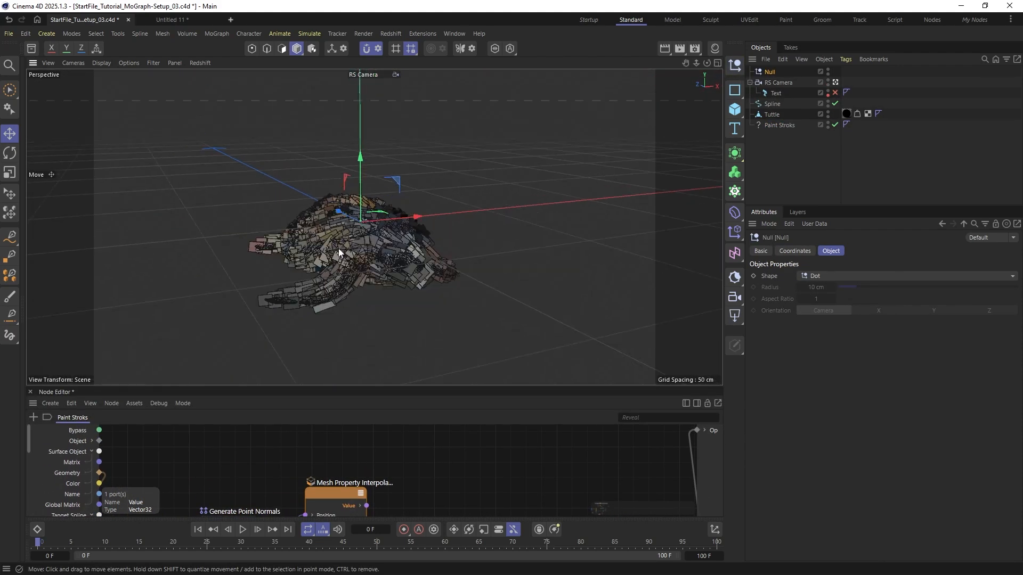
drag(400, 178, 474, 88)
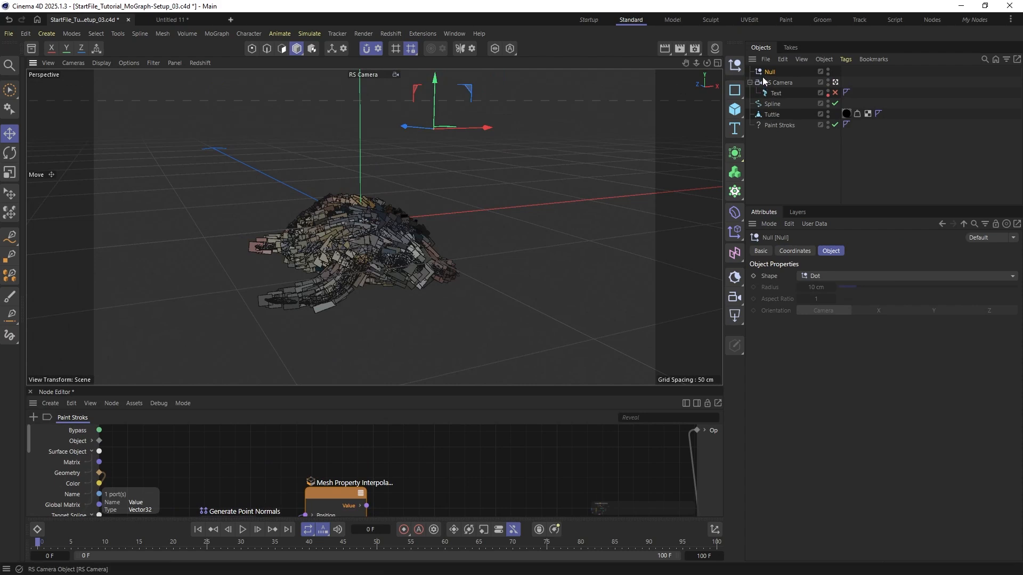
Set the null's display Shape to Star
click(849, 276)
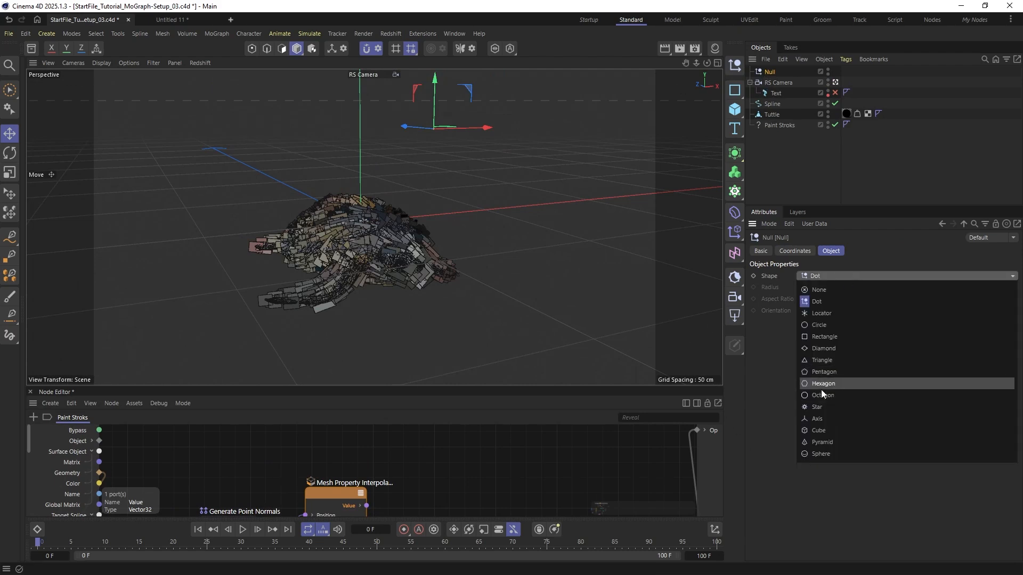
click(815, 409)
alt+drag(482, 170, 485, 147)
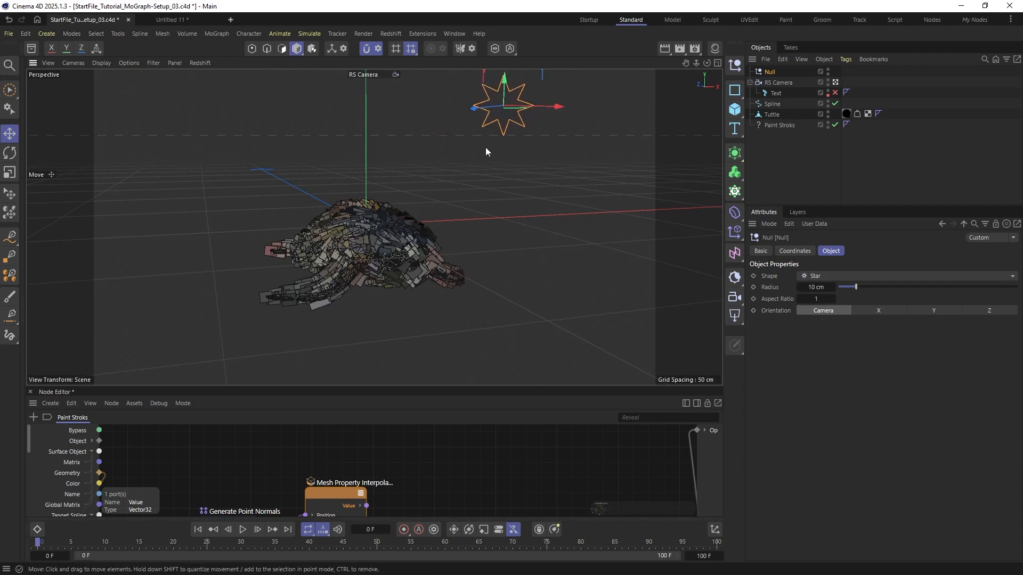
Enlarge the node editor and add an Object - Link input named Light Source to the Paint Strokes graph
drag(399, 387, 455, 155)
right_click(177, 245)
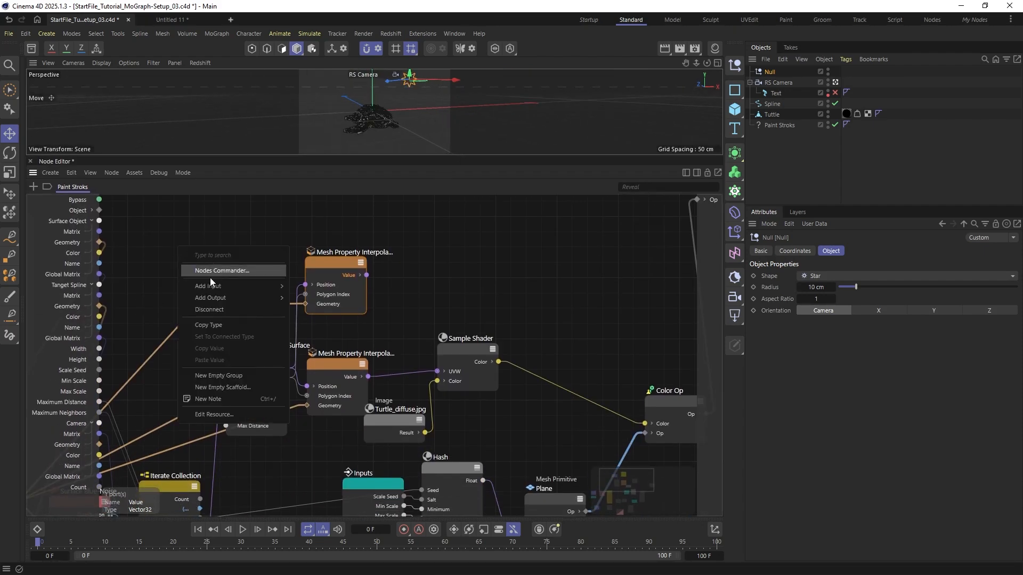
mouse_move(217, 286)
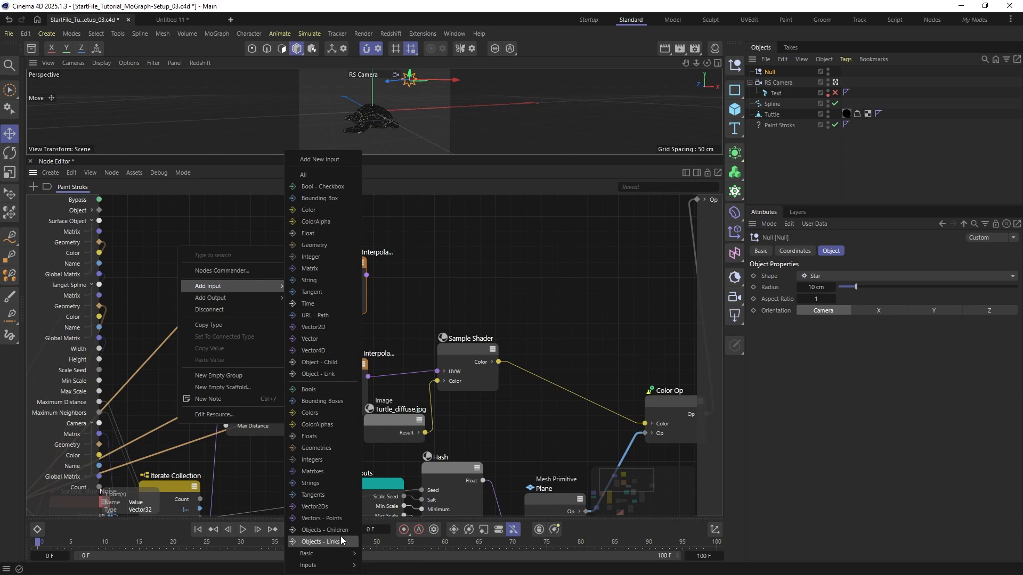
click(332, 372)
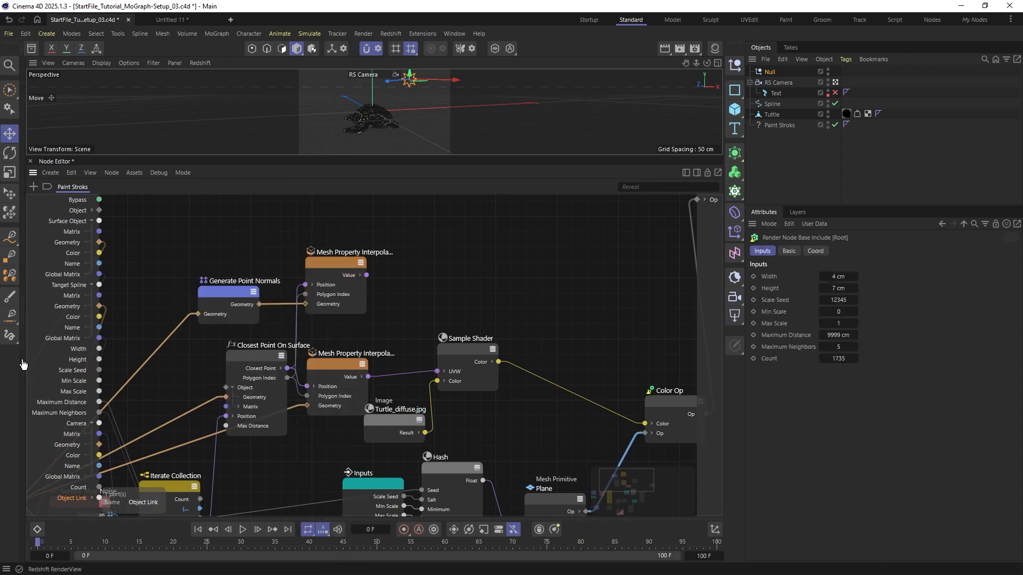
double_click(71, 499)
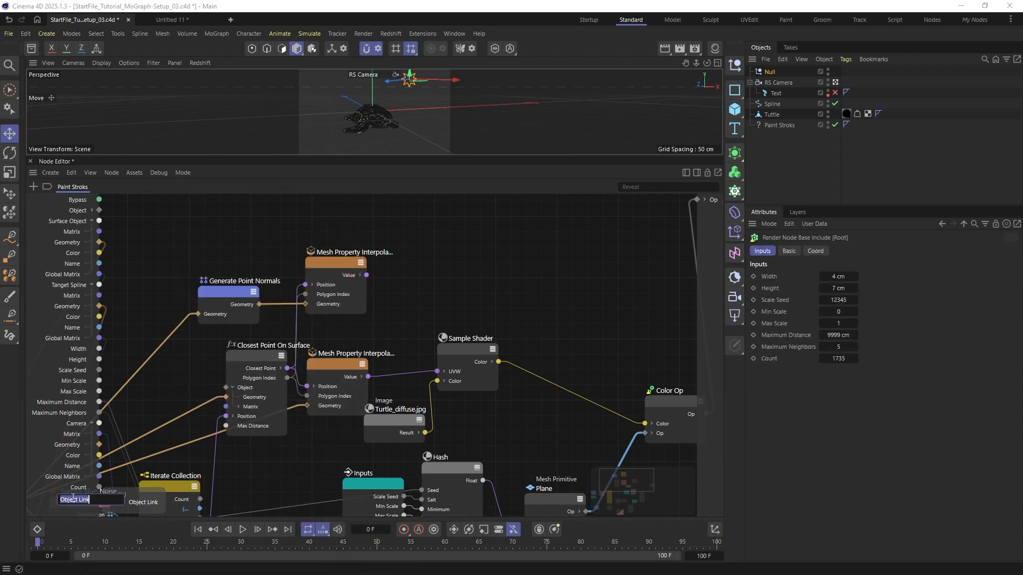
text(Light Source)
key(Return)
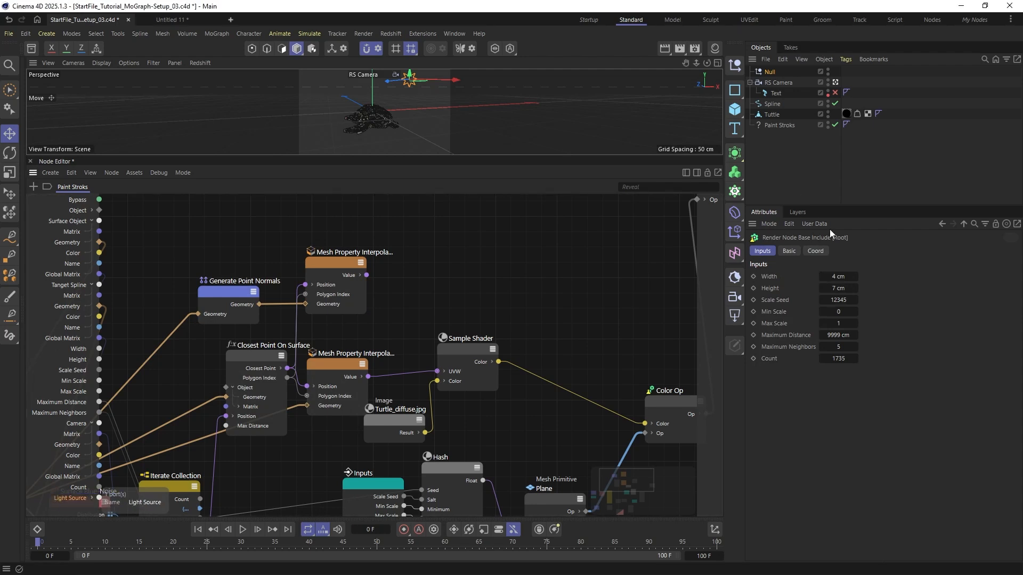
Assign the star-shaped null to the Paint Strokes generator's Light Source input and rename the null Light
click(780, 125)
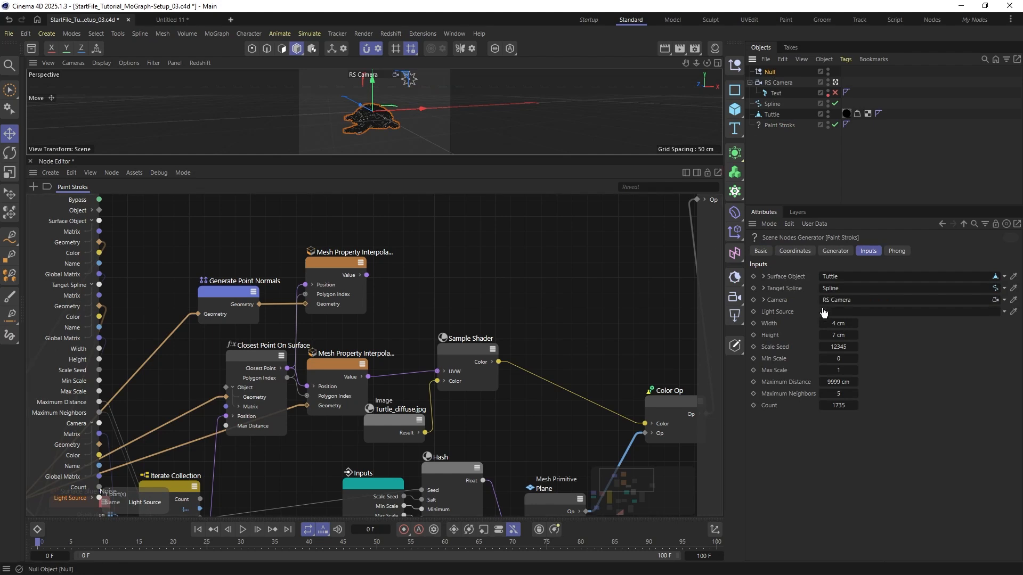
click(769, 72)
double_click(769, 73)
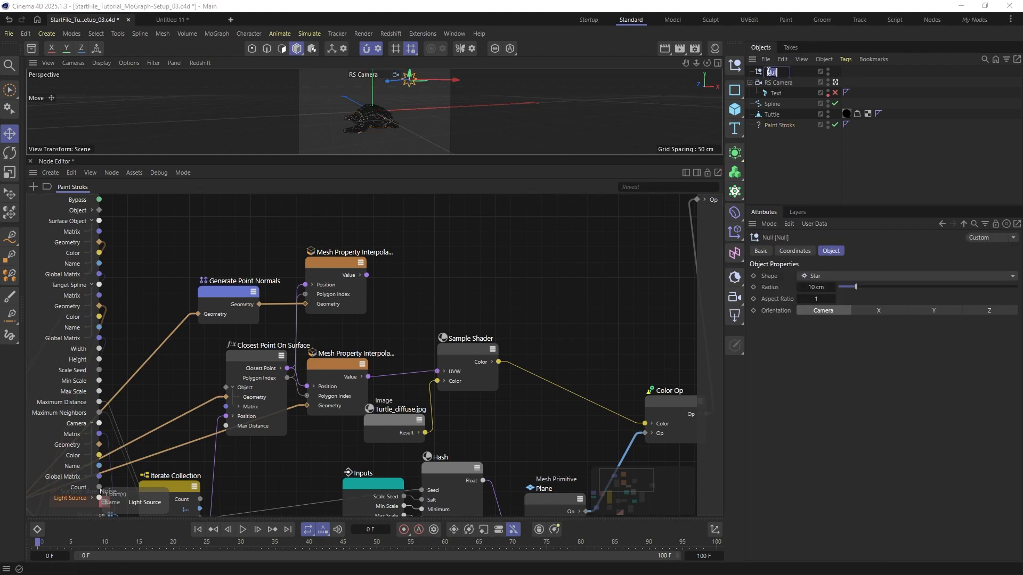
key(Return)
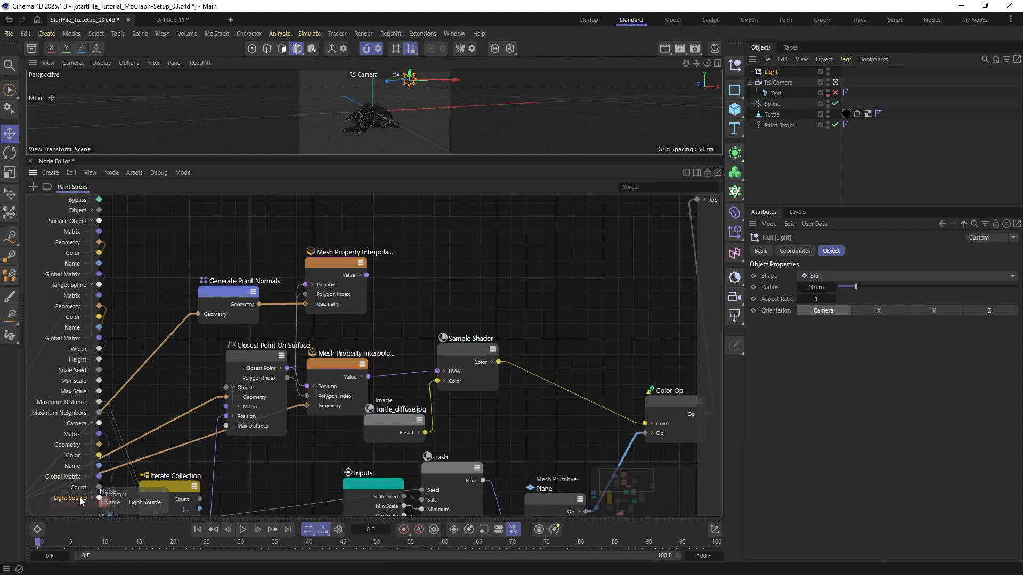
Place the Light Source input as a floating node above Generate Point Normals and expand its object and Matrix outputs
drag(81, 500, 231, 230)
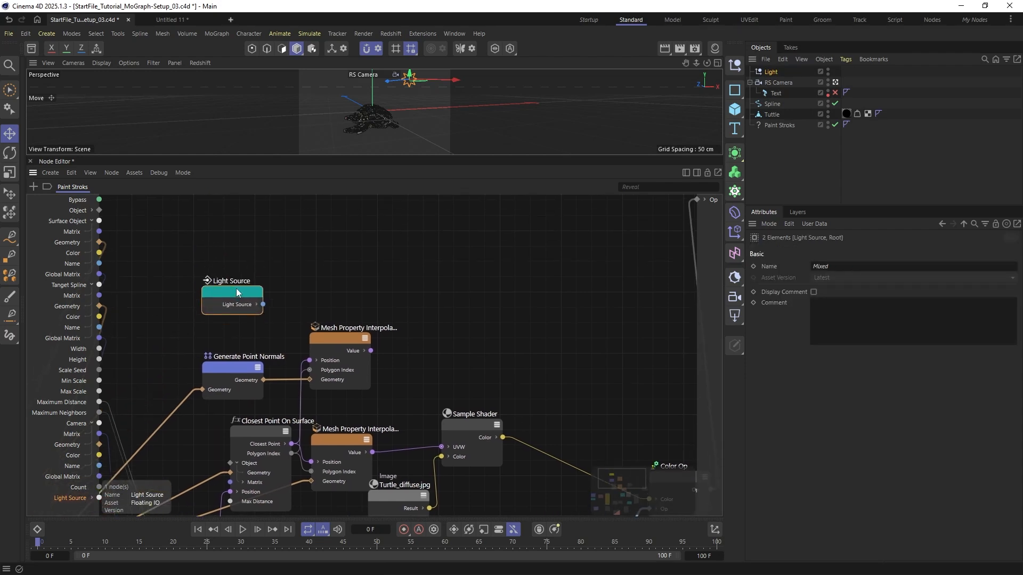
drag(236, 290, 240, 250)
click(259, 279)
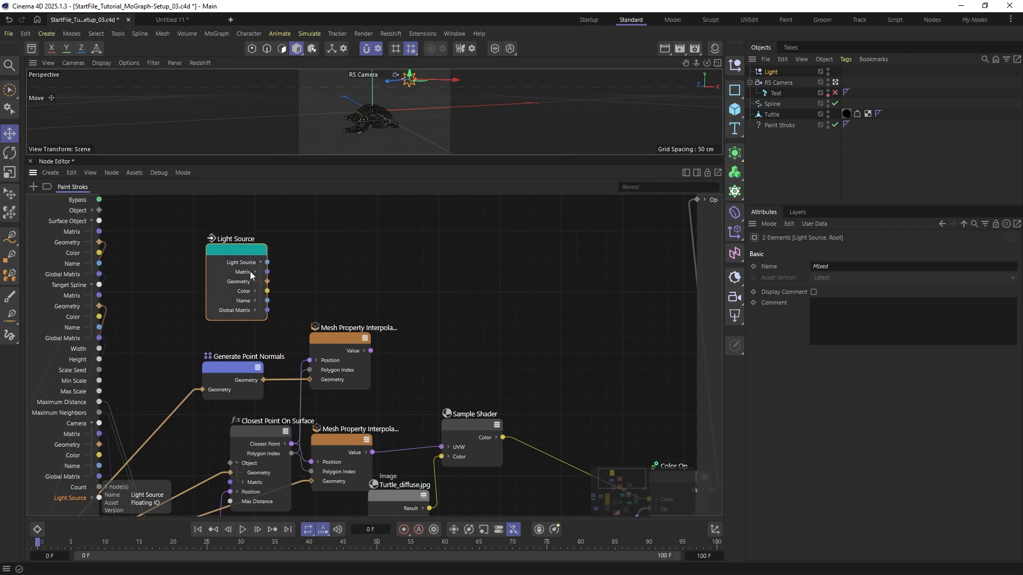
click(247, 254)
click(254, 270)
drag(248, 248, 247, 213)
click(235, 248)
Add an Arithmetic Subtract node beside the Light Source node and set its Data Type to Vector
scroll(397, 311, down, 2)
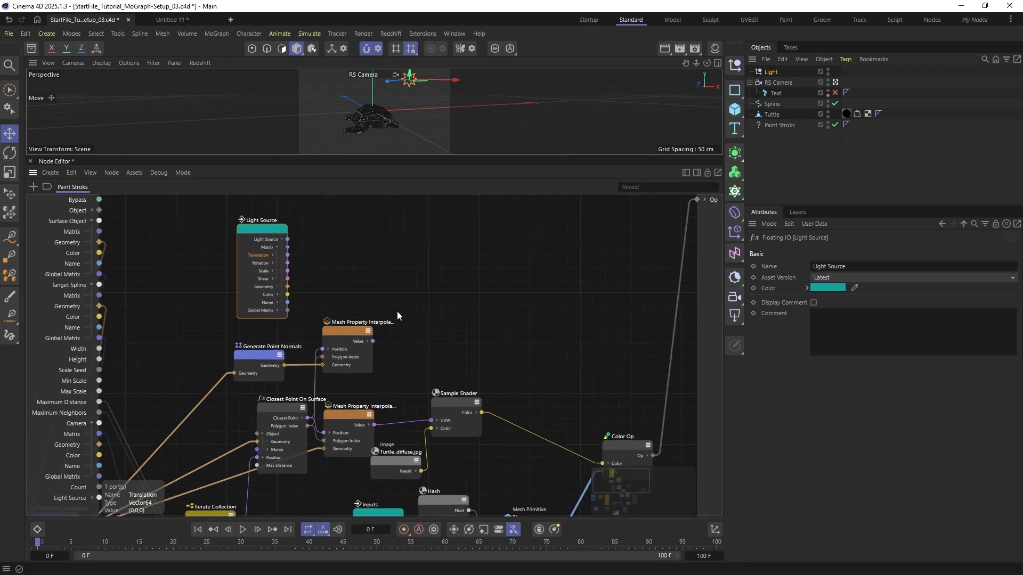
alt+middle_drag(350, 421, 379, 355)
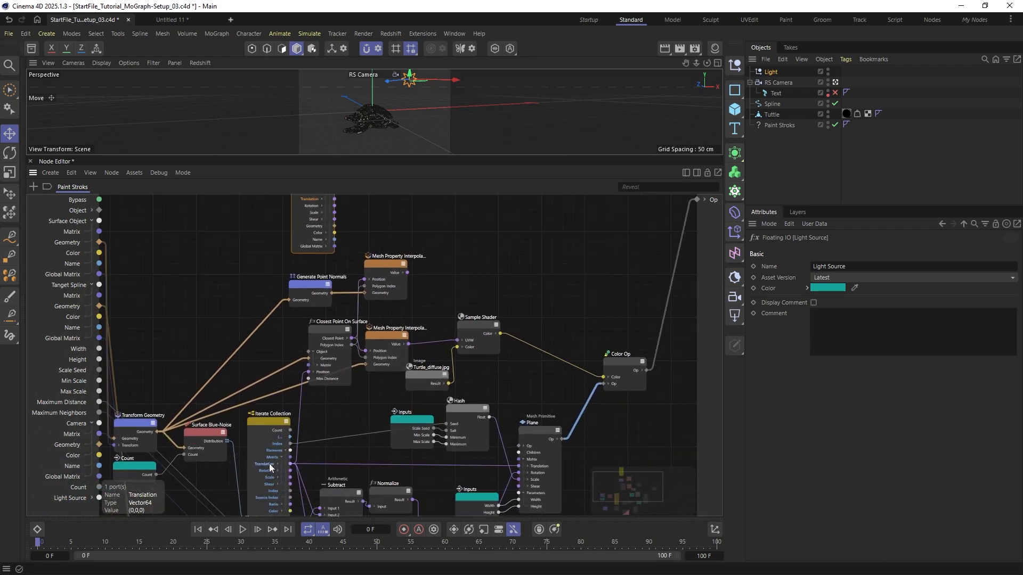
alt+middle_drag(414, 286, 408, 296)
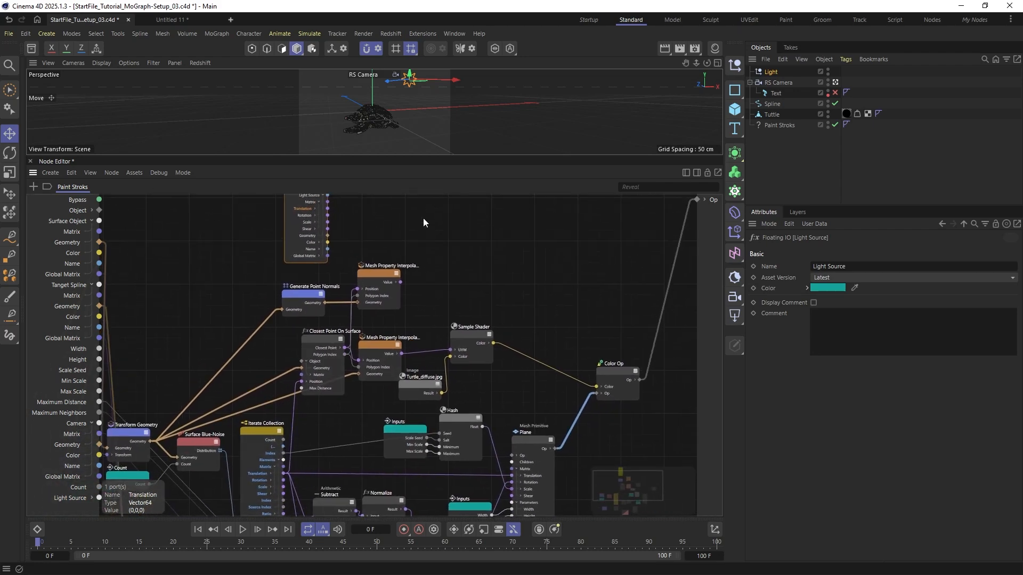
double_click(442, 237)
text(s)
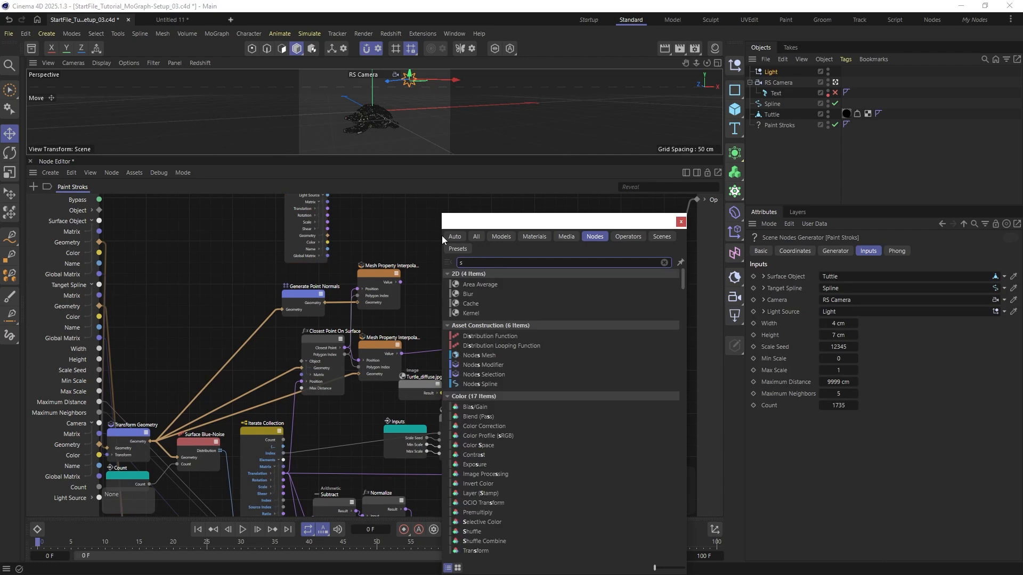
text(b)
key(BackSpace)
text(ubt)
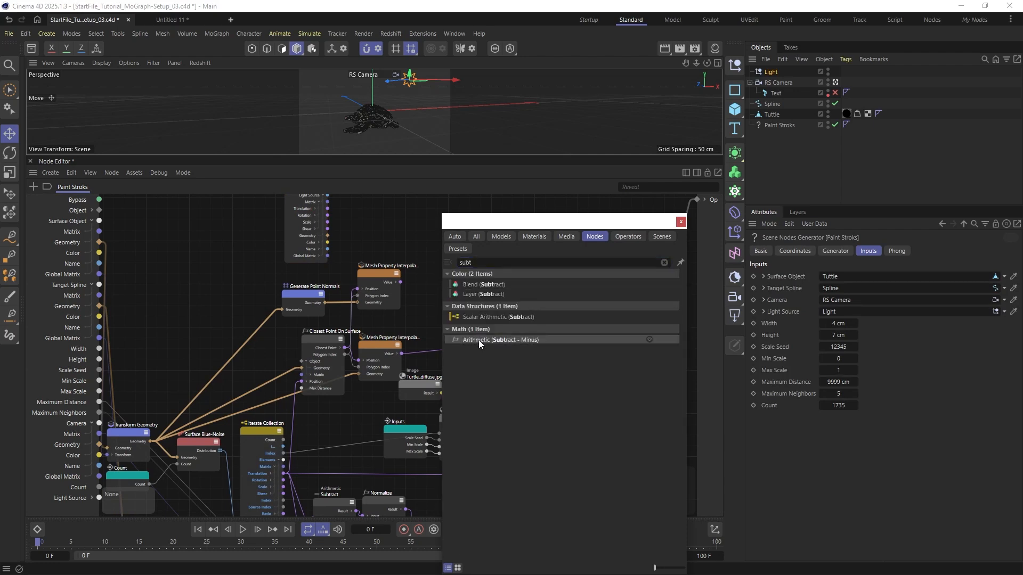
double_click(479, 340)
drag(431, 236, 403, 219)
click(823, 287)
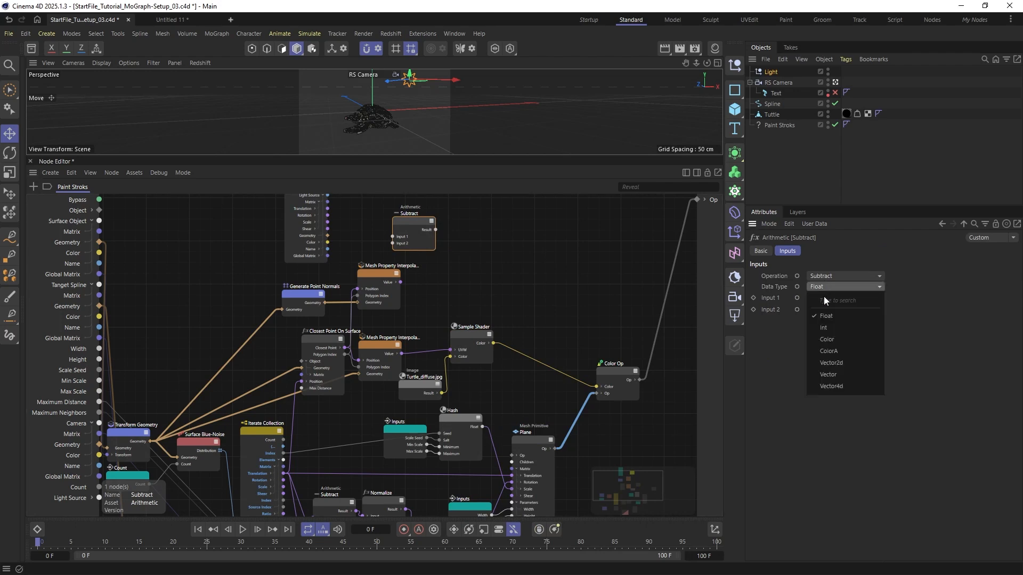
click(835, 378)
Connect Iterate Collection's Translation to Subtract's Input 1 and Light Source's Translation to Input 2, then tidy the Subtract node's placement
drag(327, 208, 334, 231)
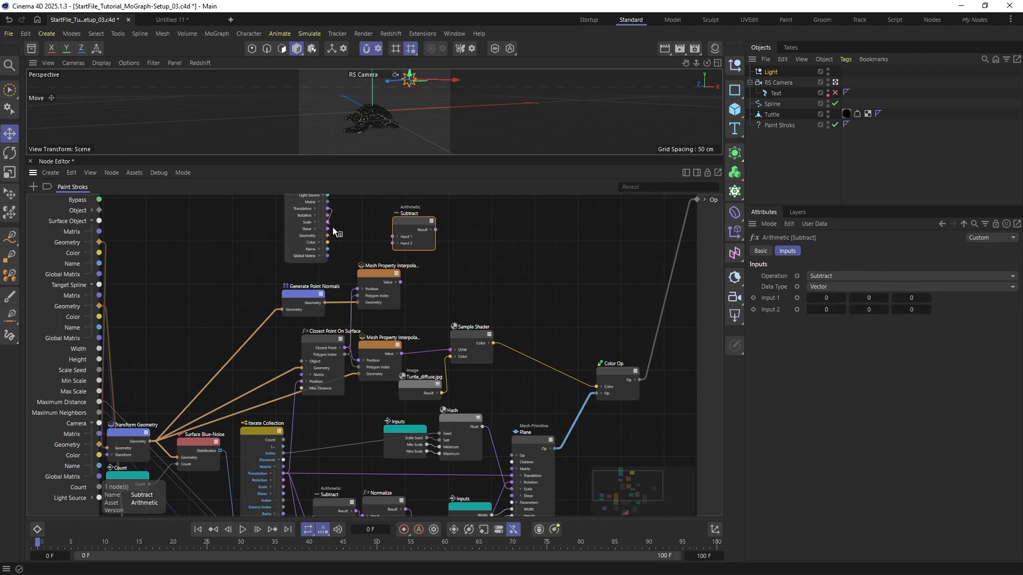
drag(367, 262, 391, 264)
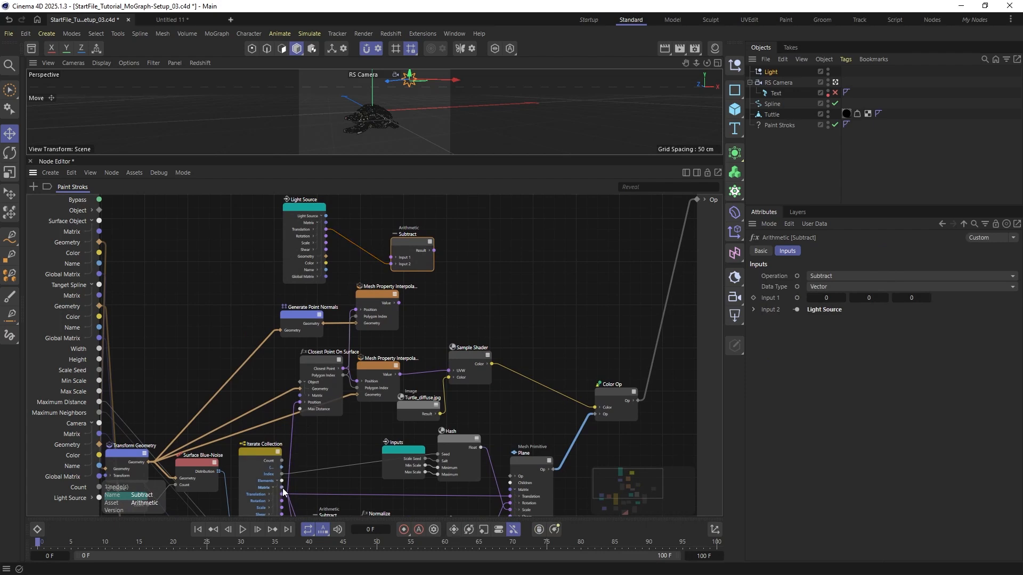
drag(282, 487, 359, 229)
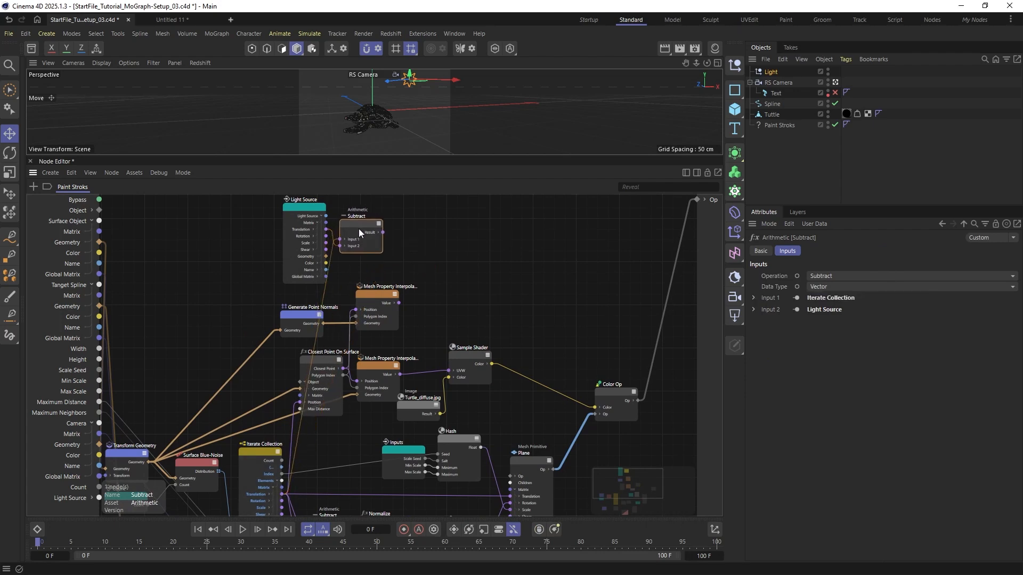
click(297, 209)
scroll(382, 234, up, 3)
middle_drag(382, 234, 349, 256)
drag(331, 247, 338, 267)
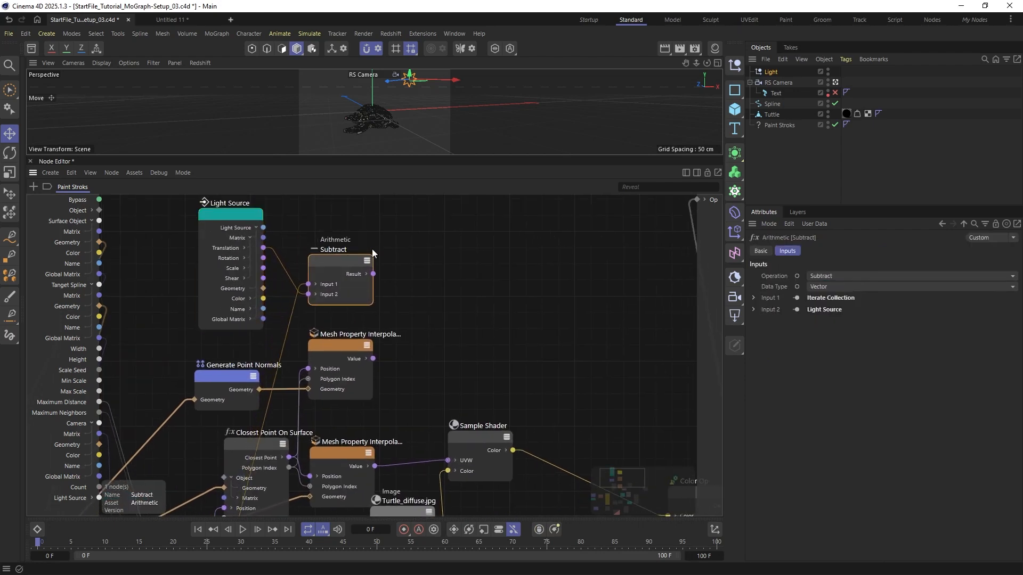
Add a Normalize node beside Arithmetic Subtract and feed it Subtract's Result
click(439, 254)
click(328, 263)
double_click(432, 274)
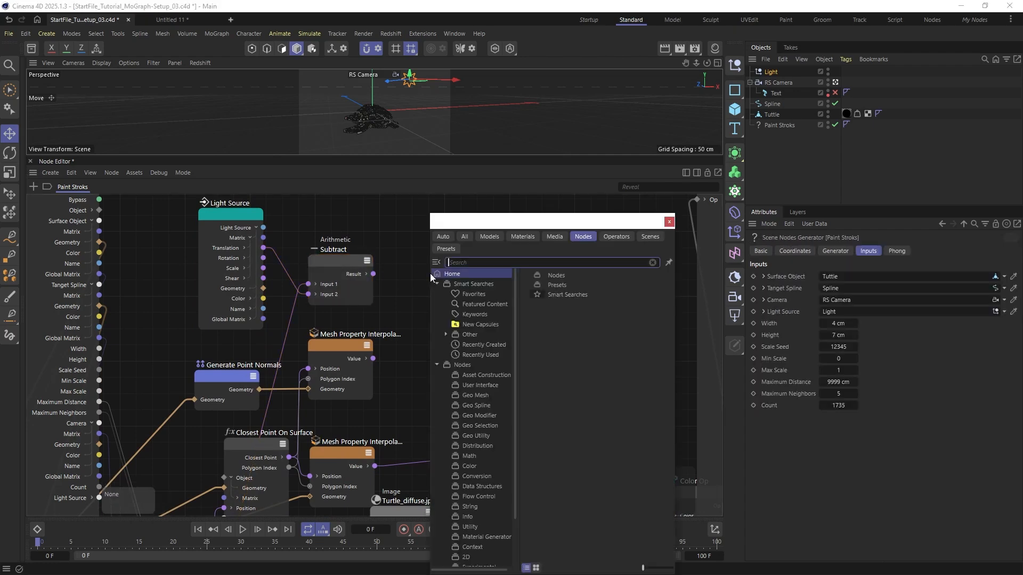
text(norm)
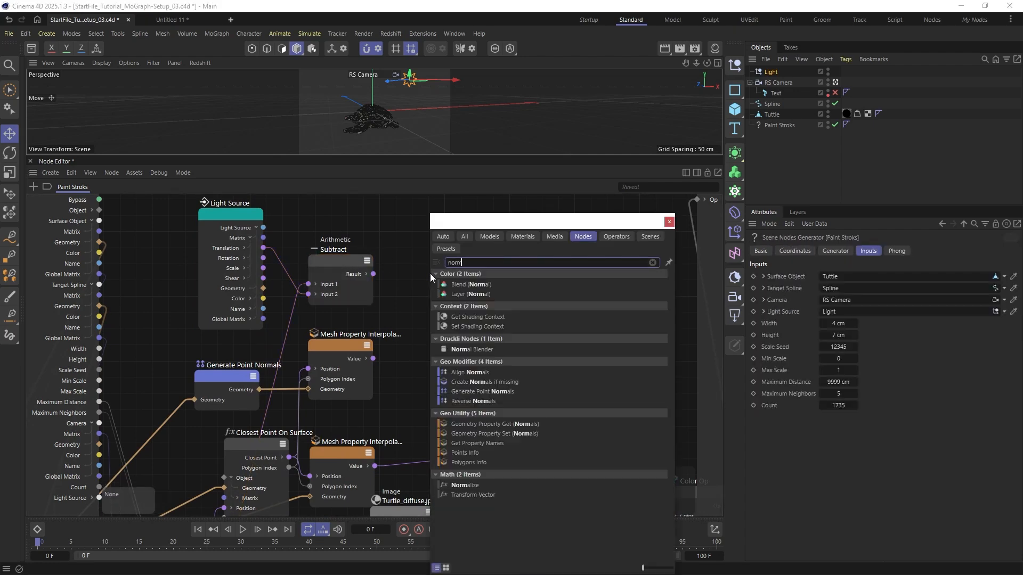
double_click(471, 485)
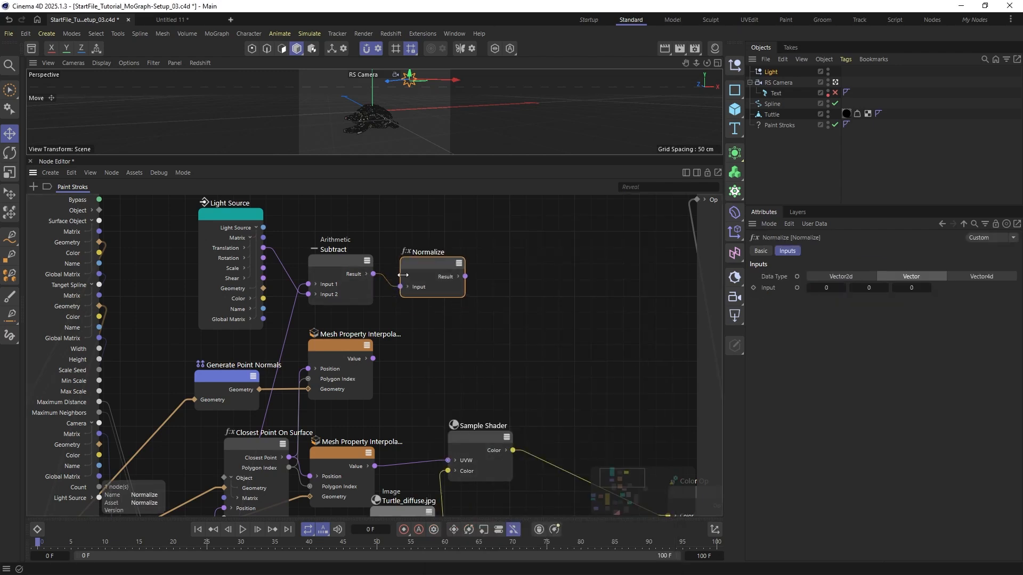
Duplicate the Normalize node below the first and connect the upper Mesh Property Interpolate's Value to its Input
drag(408, 268, 415, 336)
click(337, 343)
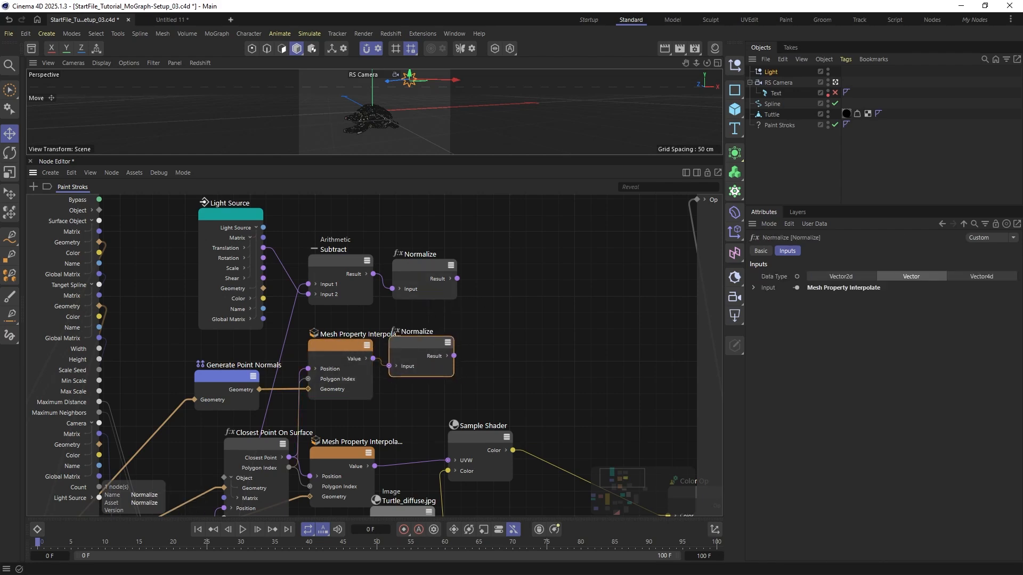
middle_drag(437, 276, 410, 280)
drag(410, 280, 406, 287)
Add a Dot Product node and connect the two Normalize results to Vector 1 and Vector 2
double_click(506, 297)
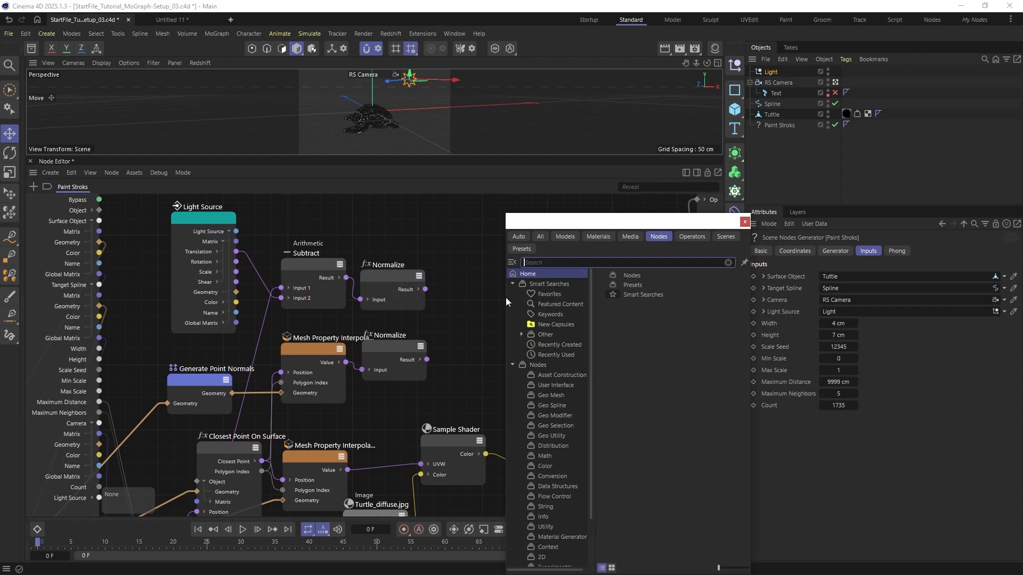
text(dot)
double_click(538, 286)
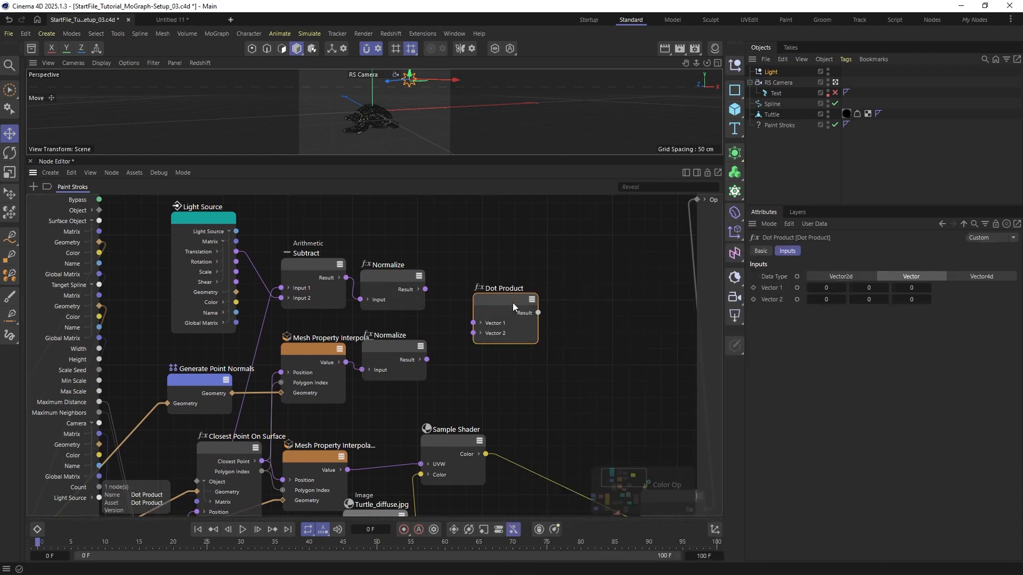
drag(513, 303, 488, 296)
drag(454, 326, 450, 334)
drag(480, 302, 477, 305)
middle_drag(478, 304, 467, 308)
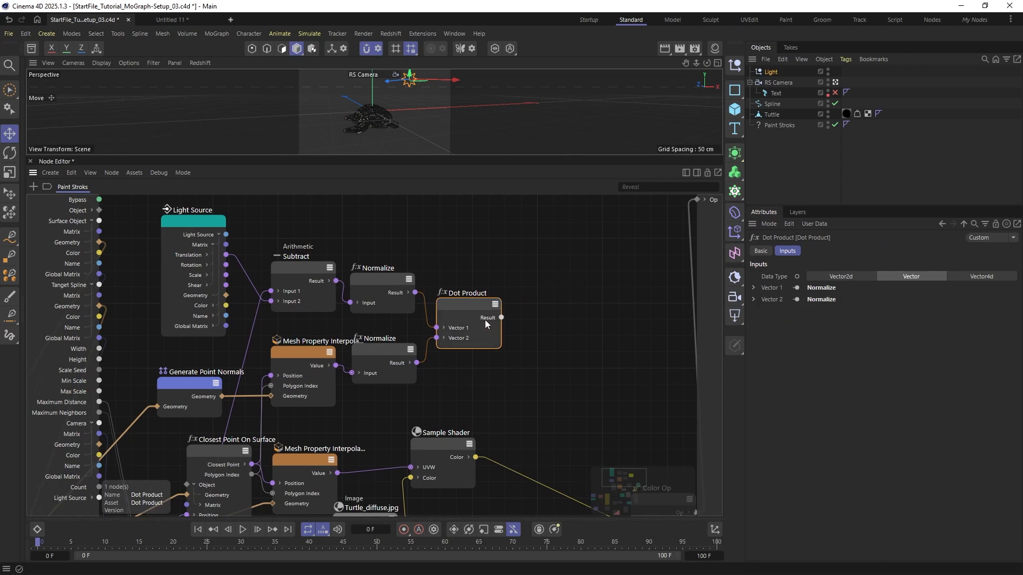
click(487, 317)
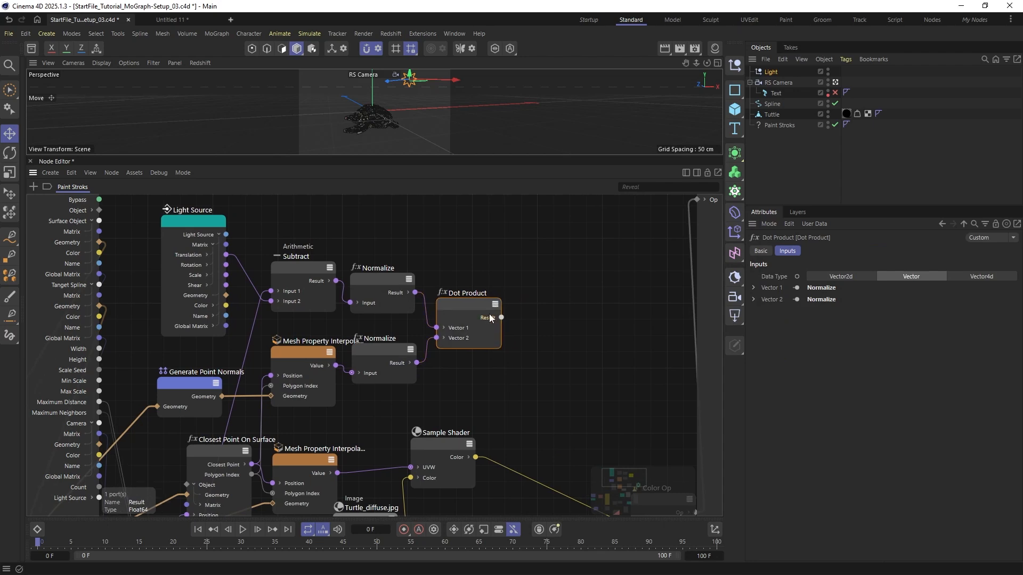
Add a Range Mapper node, feed it the Dot Product Result, and set its Input Min to -1
middle_drag(518, 301, 462, 303)
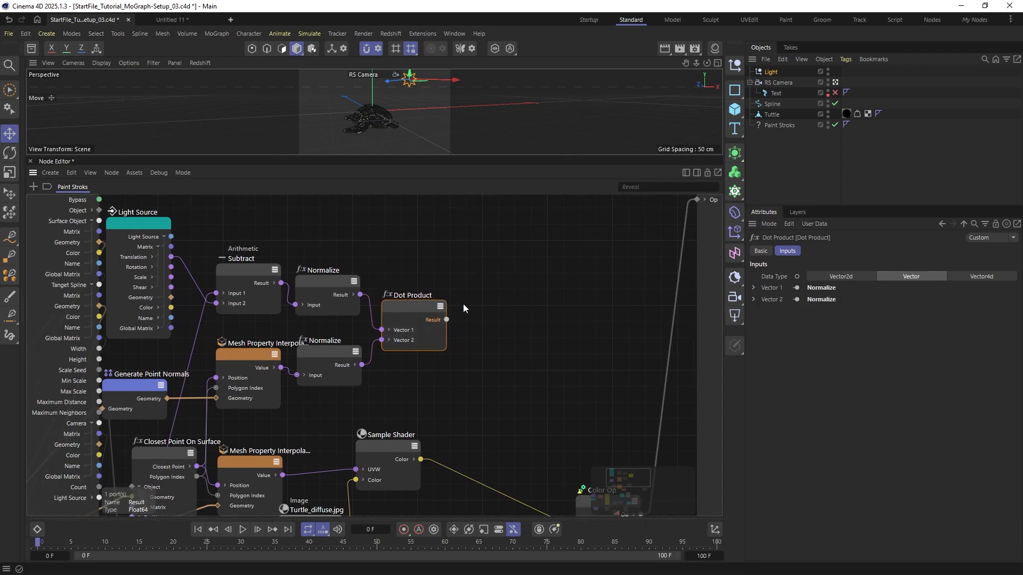
double_click(512, 308)
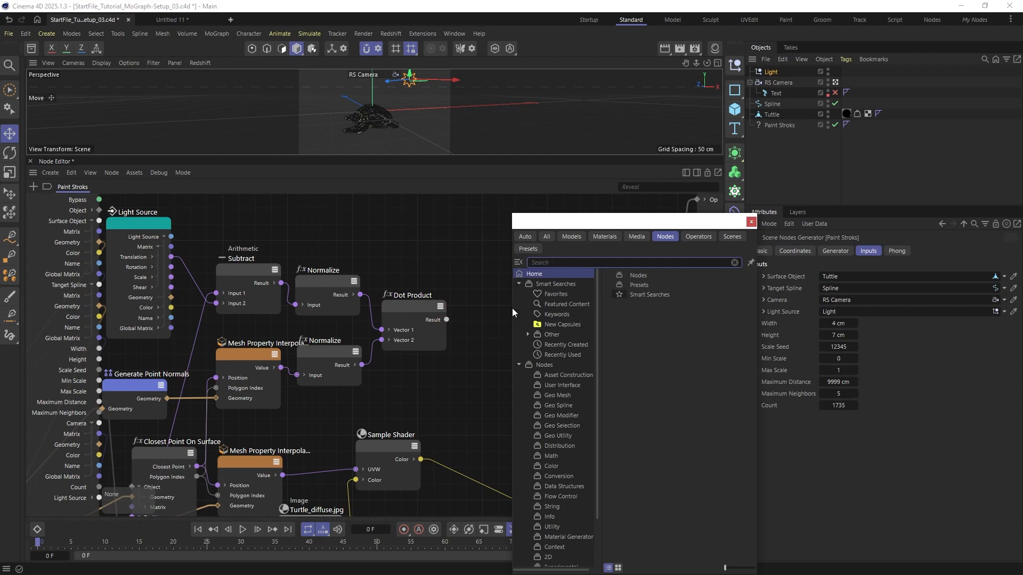
text(mapp)
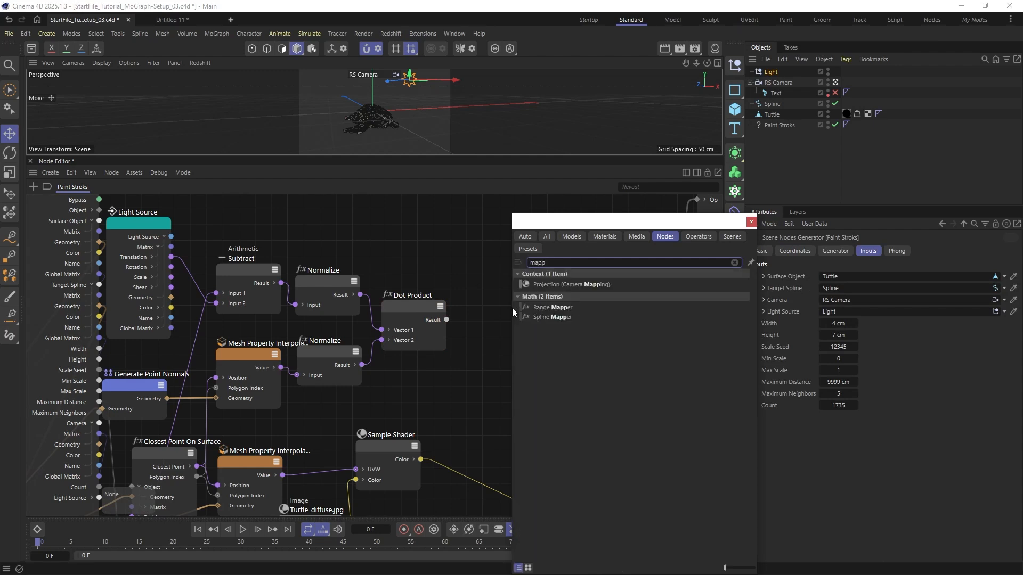
click(538, 307)
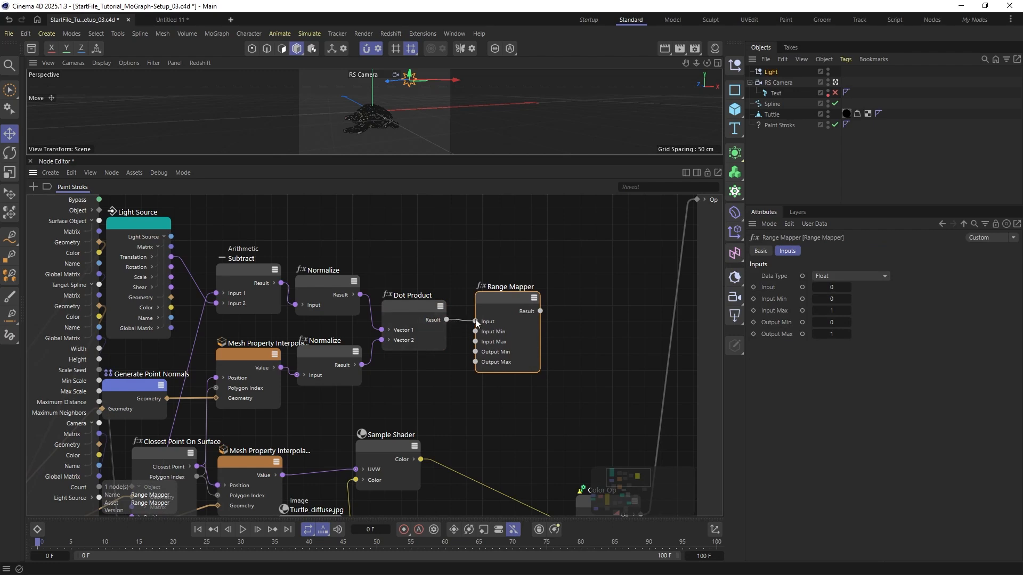
drag(476, 323, 476, 321)
click(830, 299)
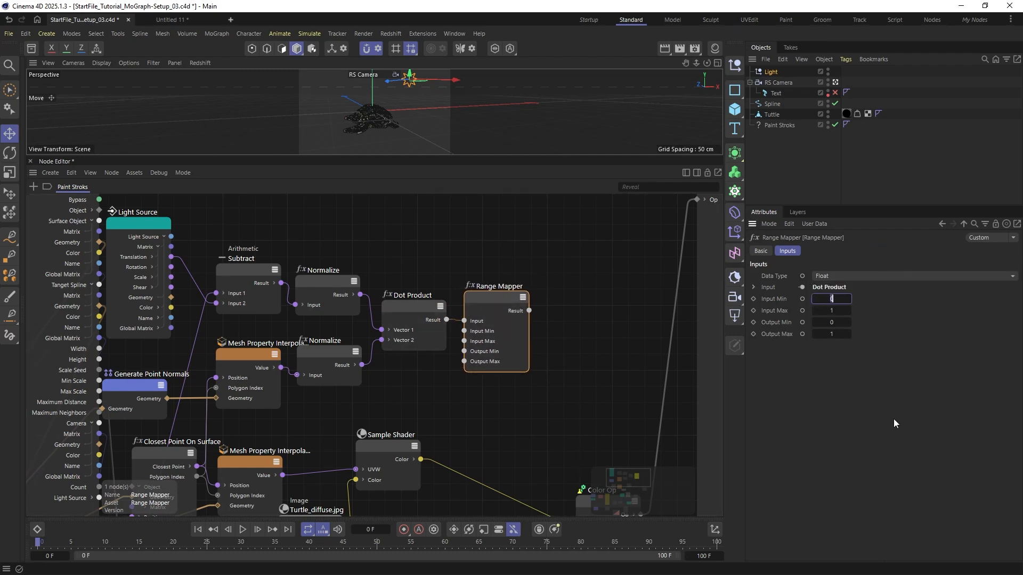
text(-1)
key(Return)
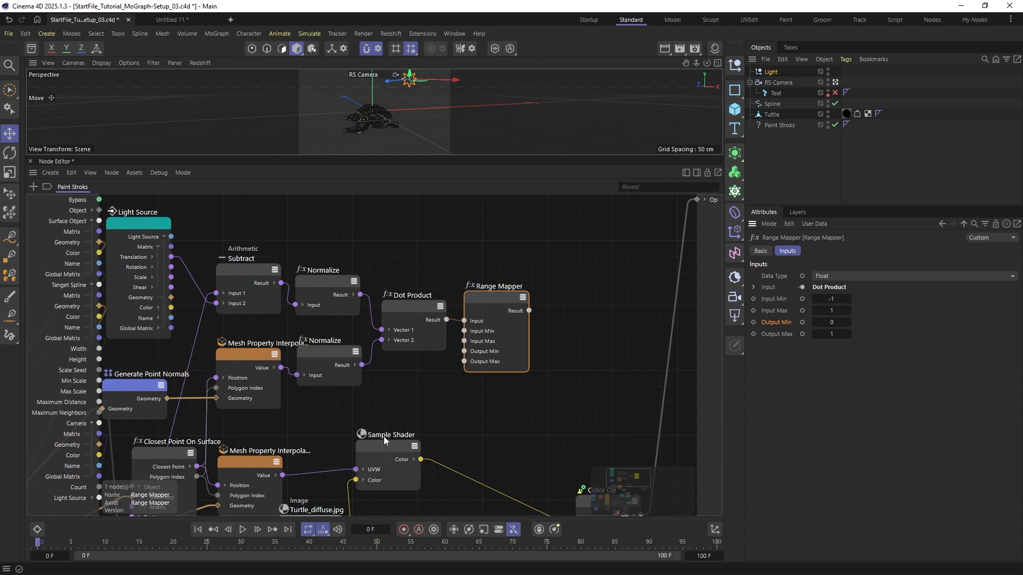
Enlarge the viewport and hide the Turtle object in both editor and renderer so only the strokes show
scroll(369, 106, up, 6)
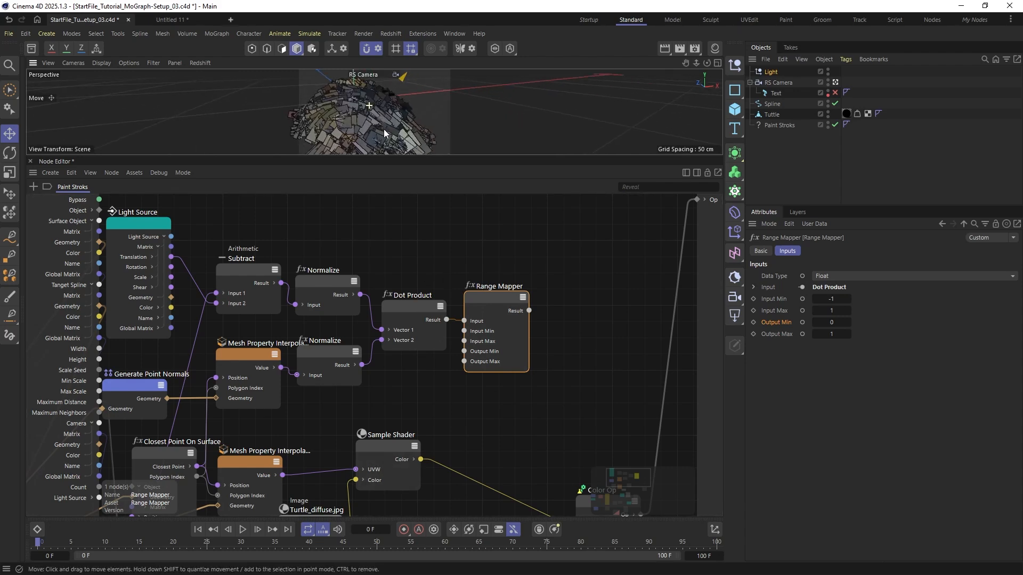
drag(392, 157, 393, 218)
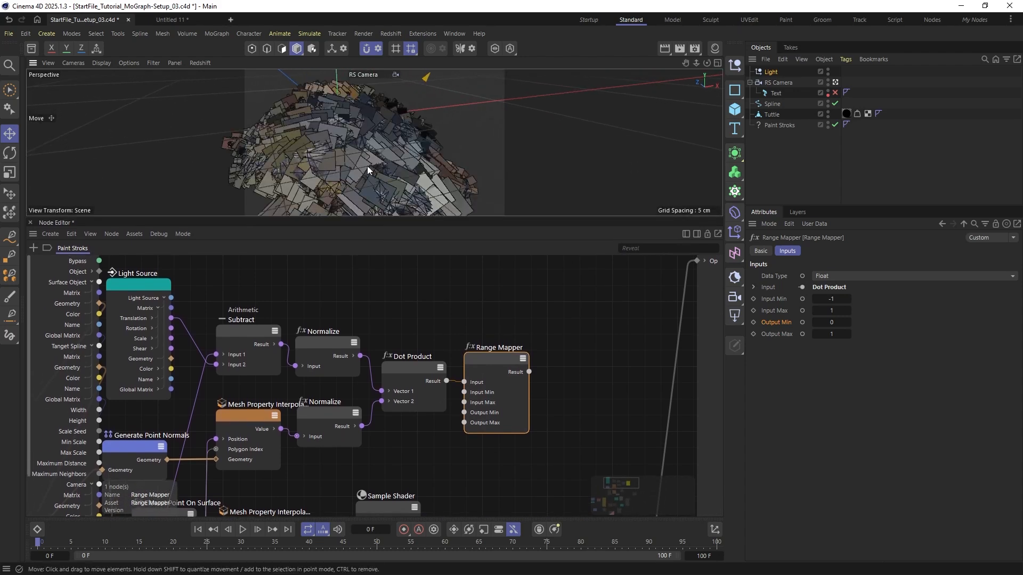
scroll(377, 136, down, 8)
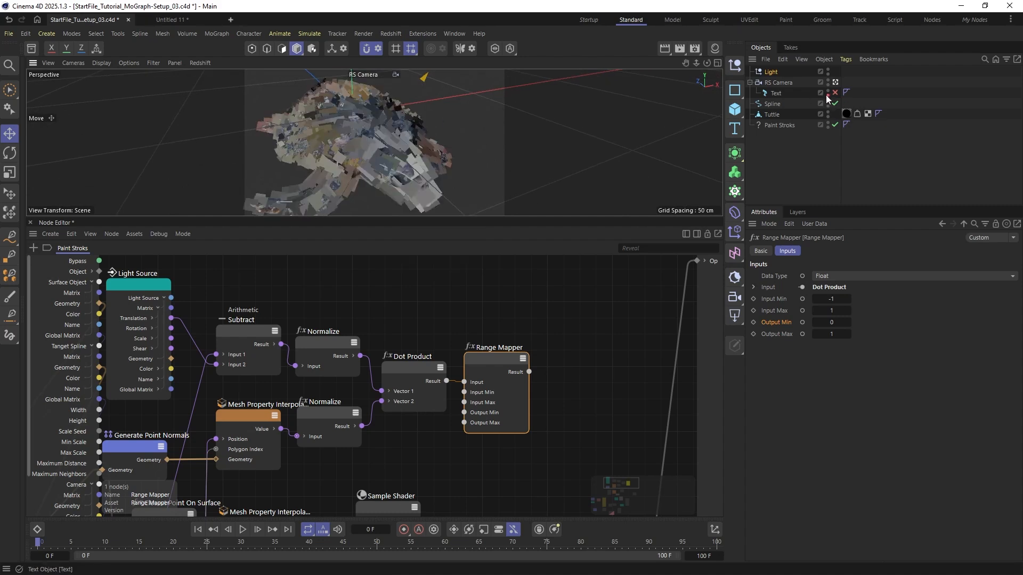
alt+click(827, 116)
alt+click(828, 115)
Move the Color Op node farther from Sample Shader to free up space in the graph
click(491, 339)
middle_drag(491, 352, 389, 277)
scroll(449, 311, down, 1)
drag(481, 452, 582, 443)
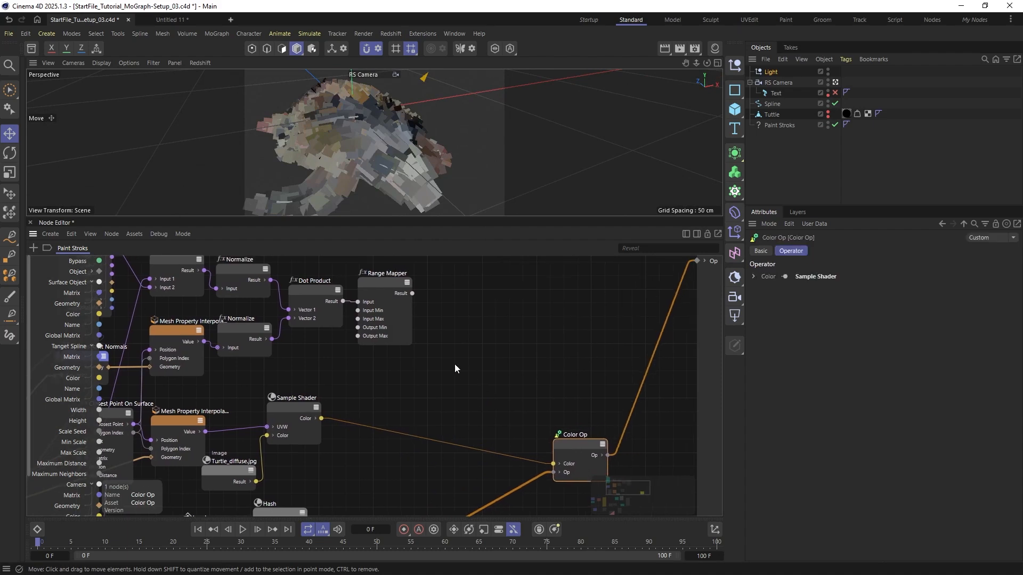
Add a Layer node between Range Mapper and Color Op and give it a third layer
middle_drag(481, 292, 409, 315)
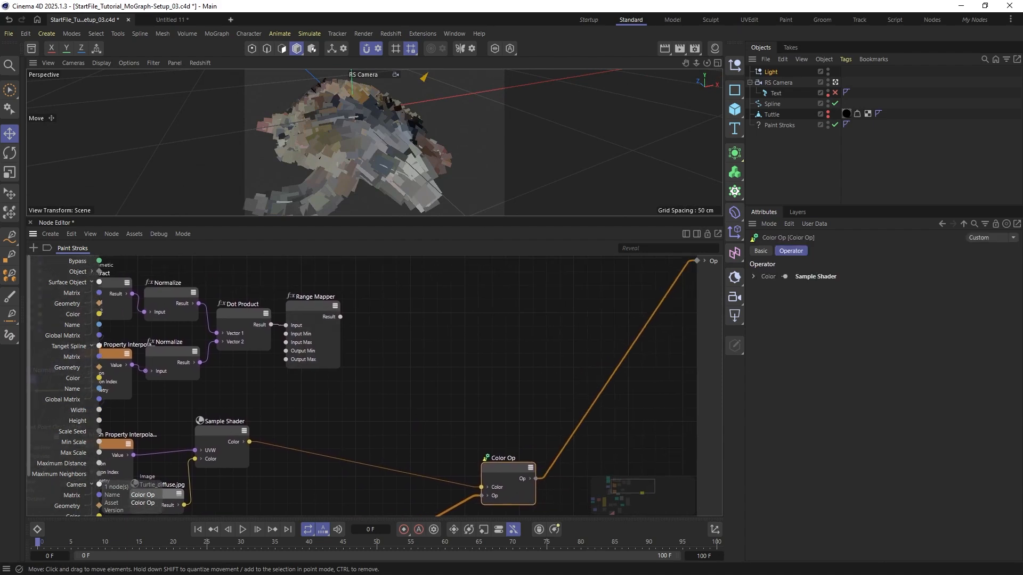
double_click(421, 349)
text(lay)
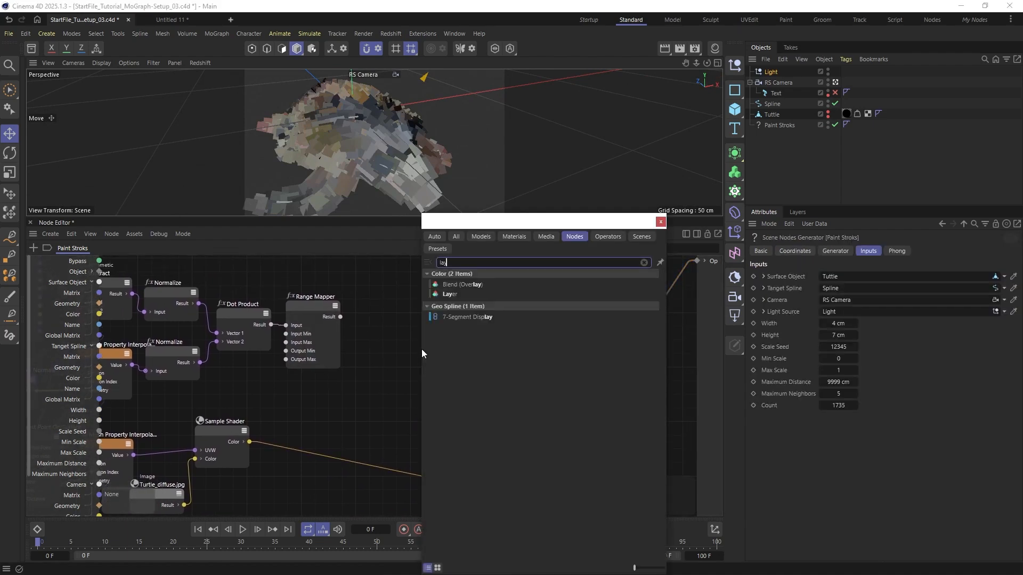
click(448, 294)
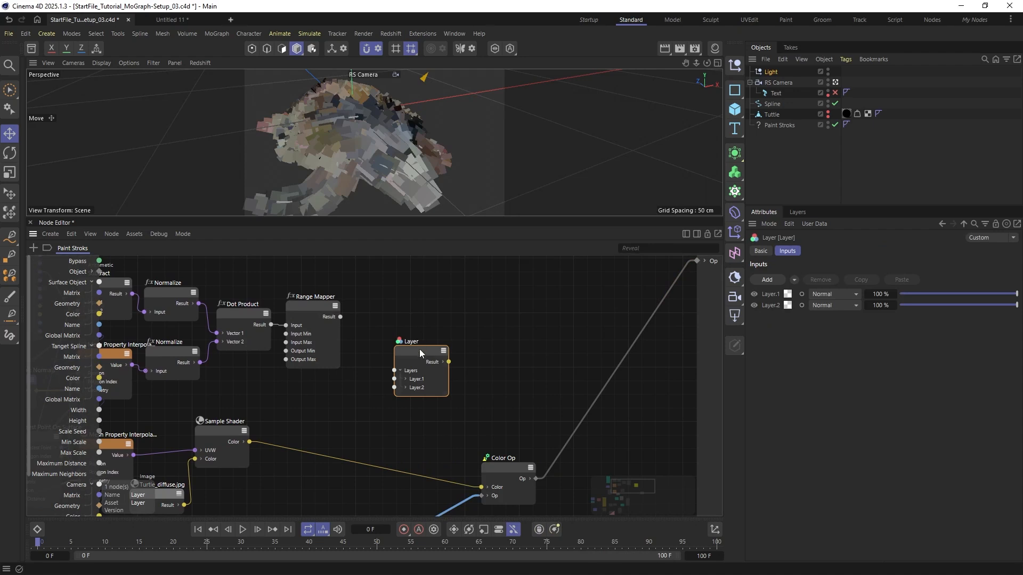
drag(420, 349, 430, 331)
click(761, 280)
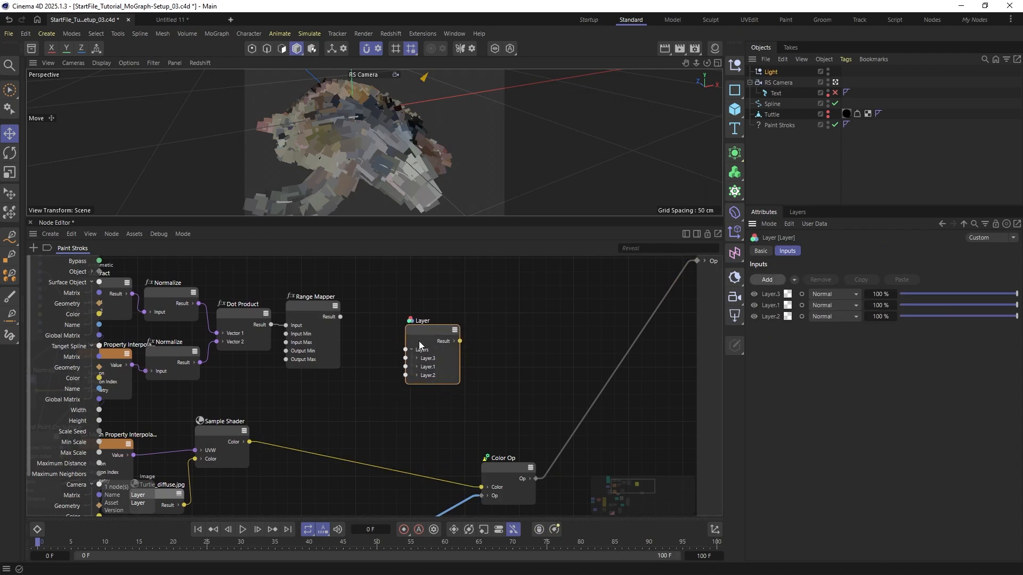
Connect Sample Shader's Color to the Color input of the Layer node's first entry and tidy the Layer and Range Mapper placement
click(417, 358)
drag(429, 335, 430, 328)
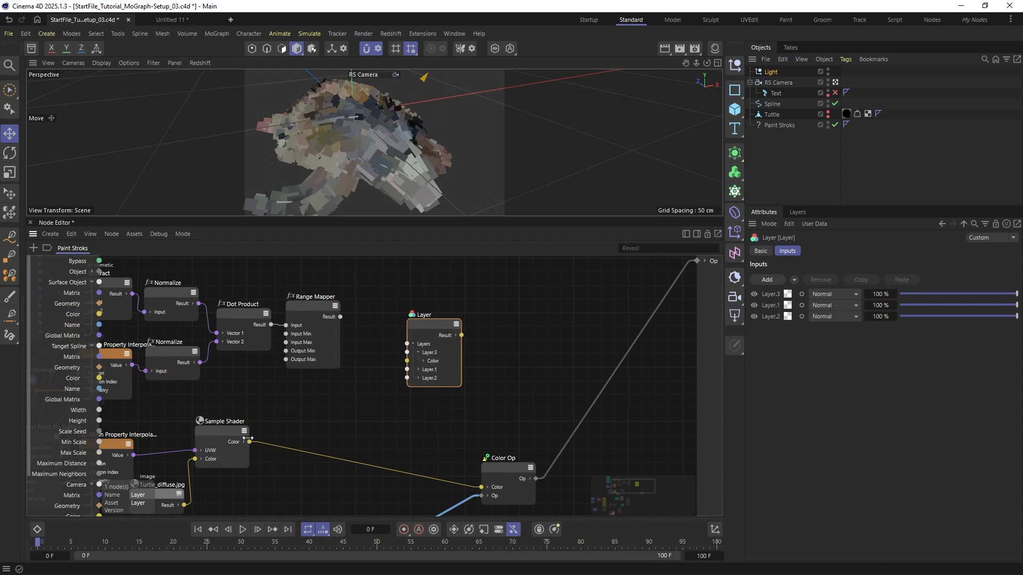
drag(249, 442, 407, 360)
drag(433, 322, 490, 311)
click(318, 312)
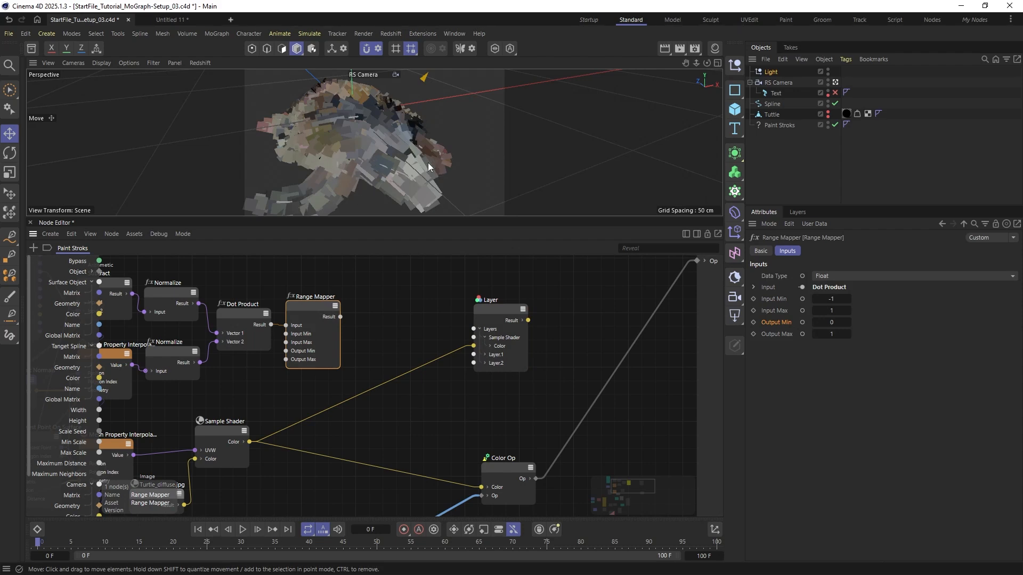
drag(318, 318, 327, 314)
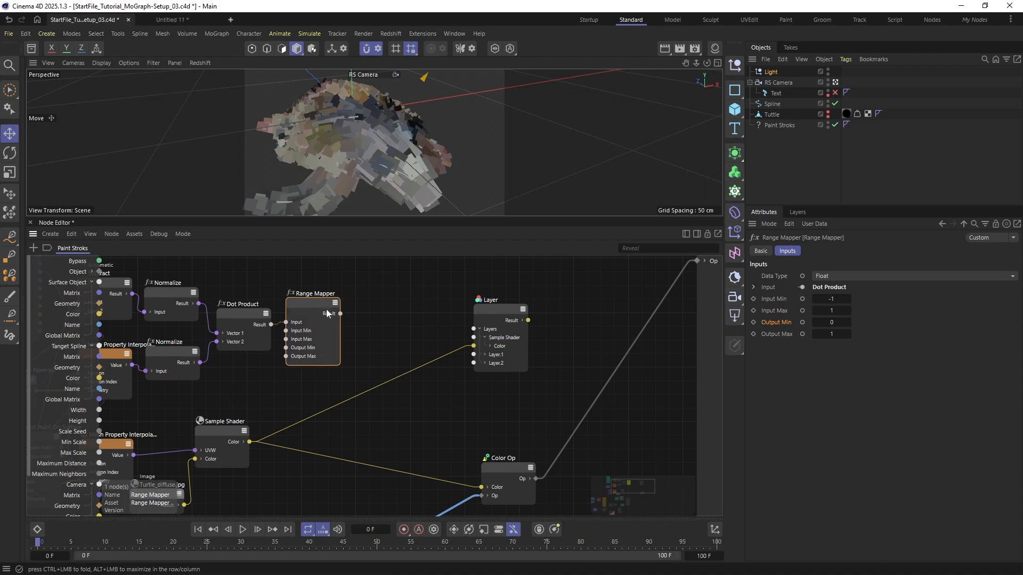
double_click(384, 302)
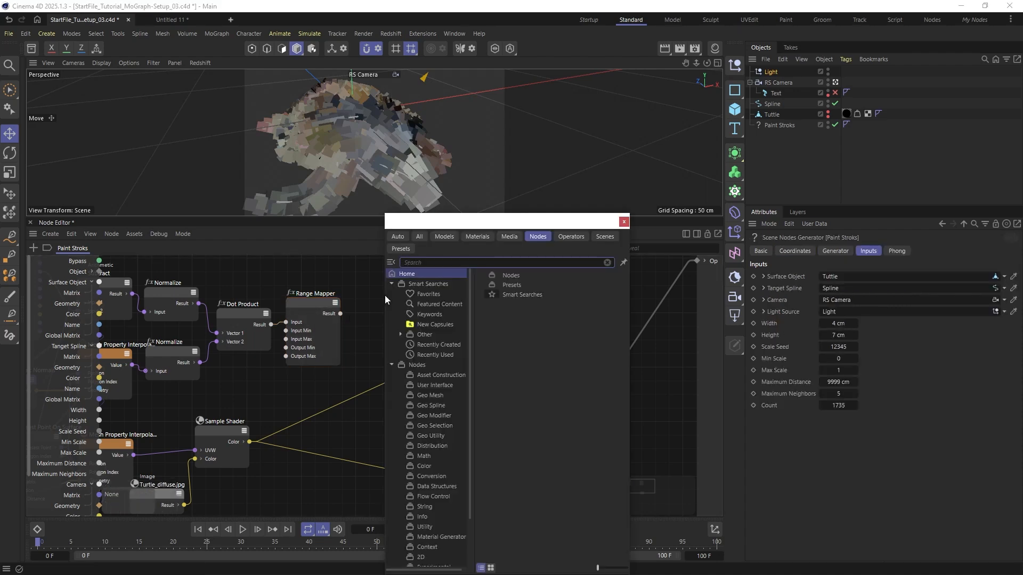
text(grad)
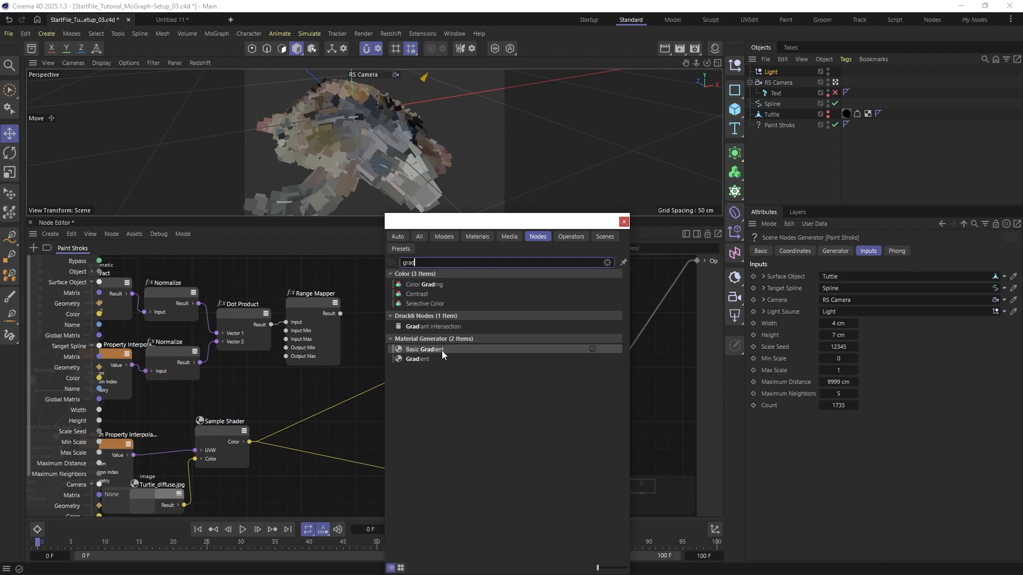
double_click(425, 359)
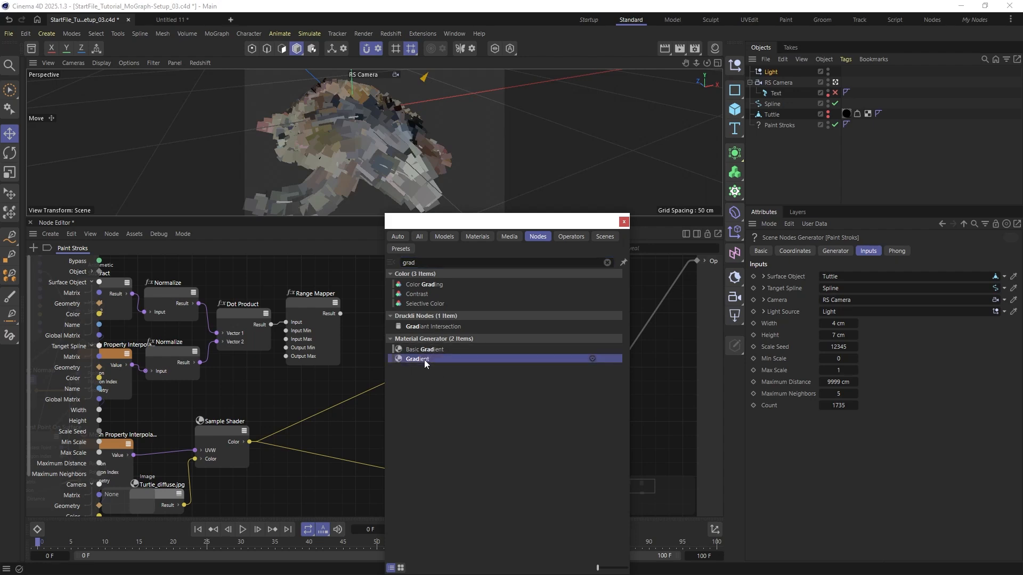
key(Delete)
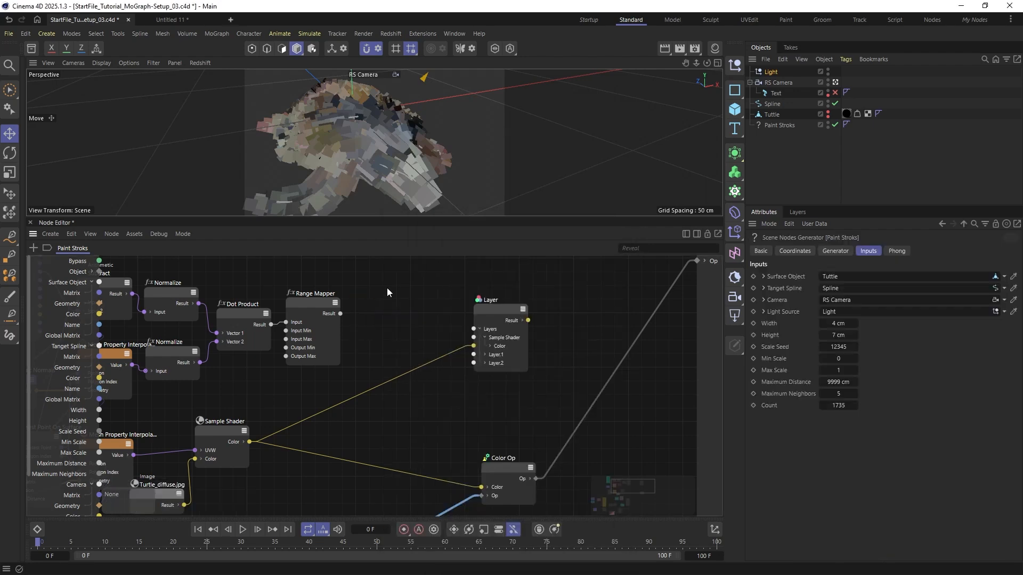
Add a Basic Gradient node beside Range Mapper and connect Range Mapper's Result to its Position
double_click(387, 287)
text(gradient)
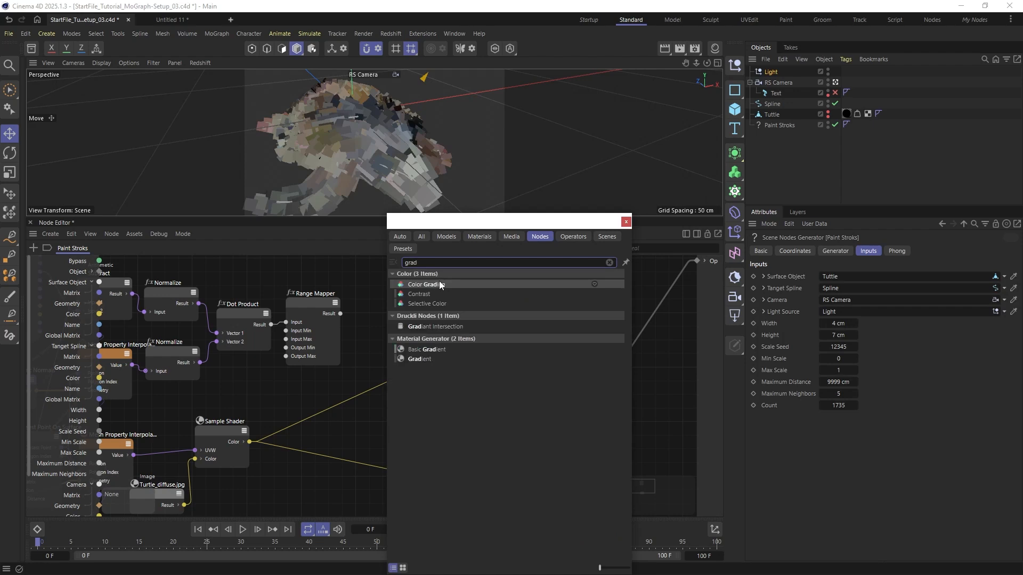
double_click(436, 347)
drag(372, 290, 378, 274)
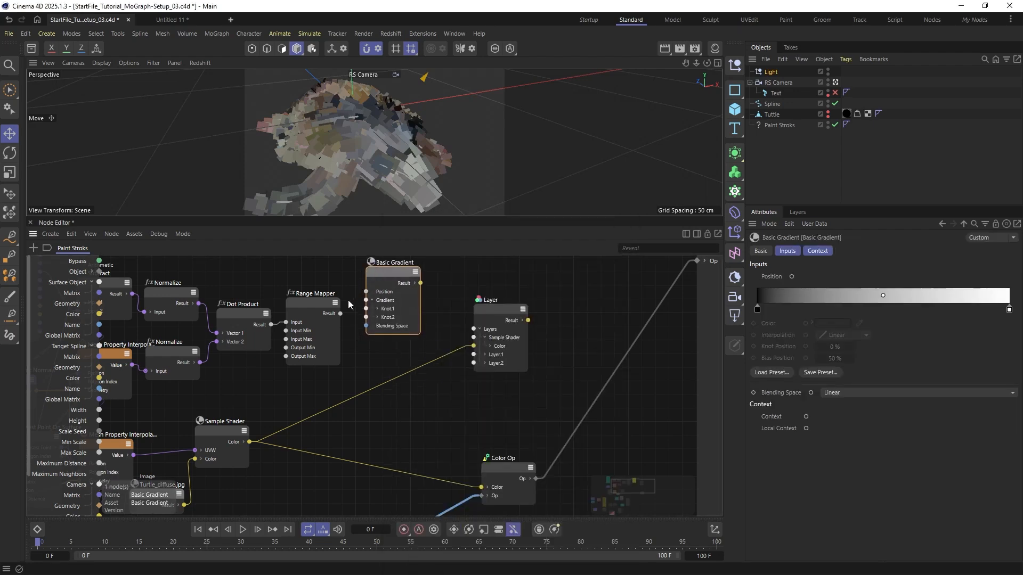
drag(340, 313, 390, 280)
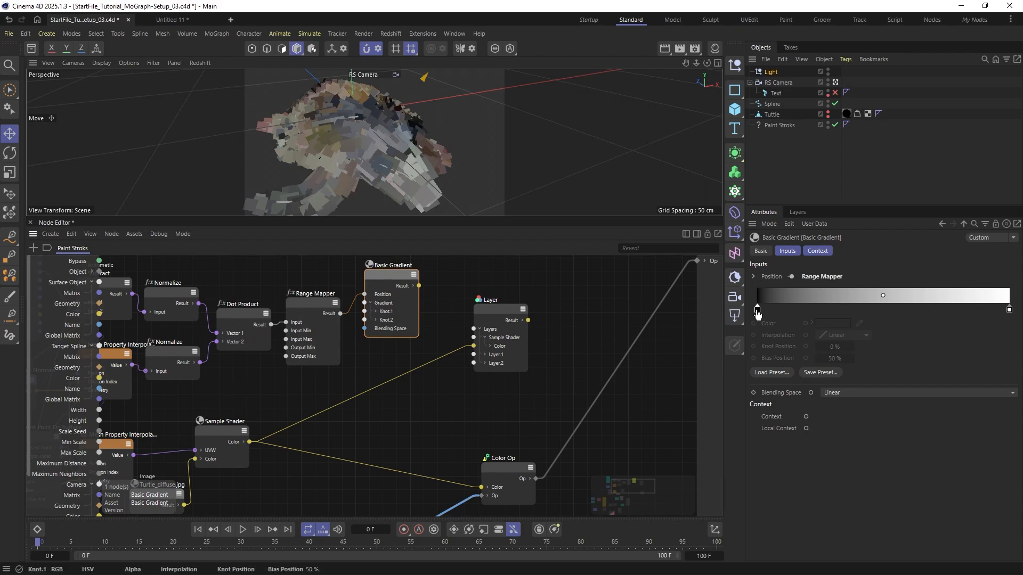
Move the Basic Gradient's black knot to about 68% and add a yellow knot at about 84% with hue 53°, saturation 83% and value 92%
drag(757, 308, 929, 312)
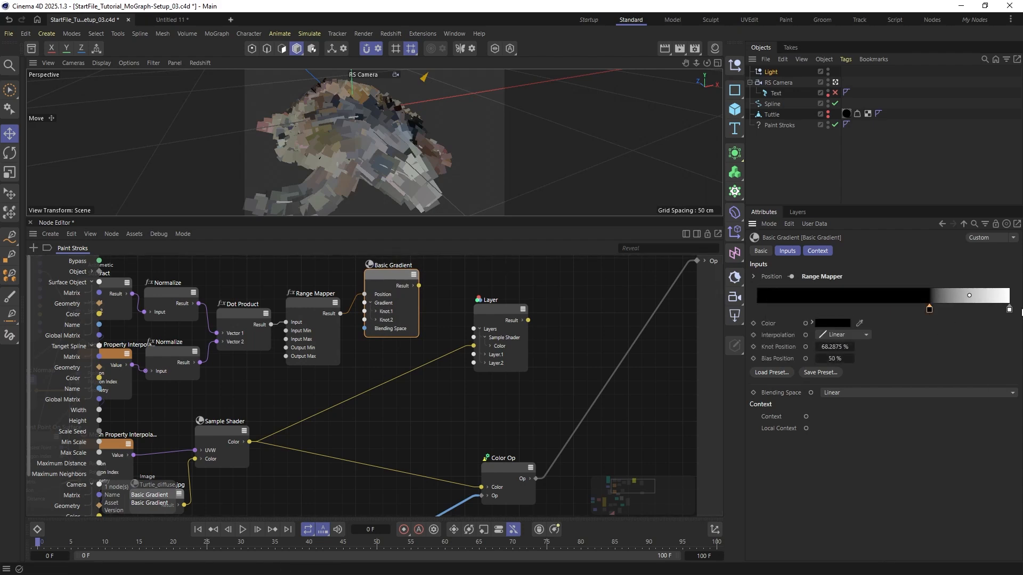
double_click(970, 311)
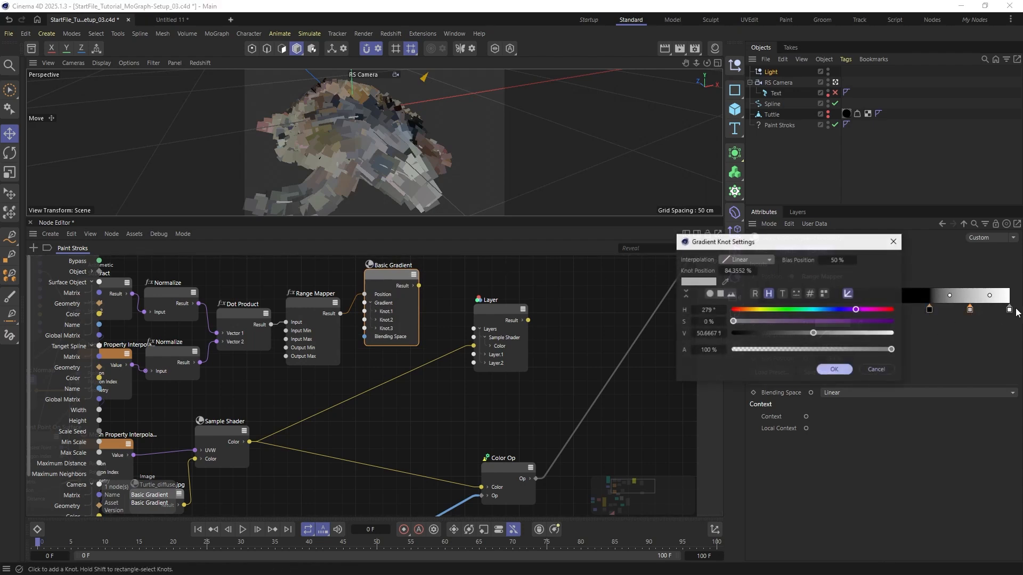
click(762, 310)
drag(831, 322, 864, 321)
drag(858, 333, 878, 333)
drag(765, 309, 758, 309)
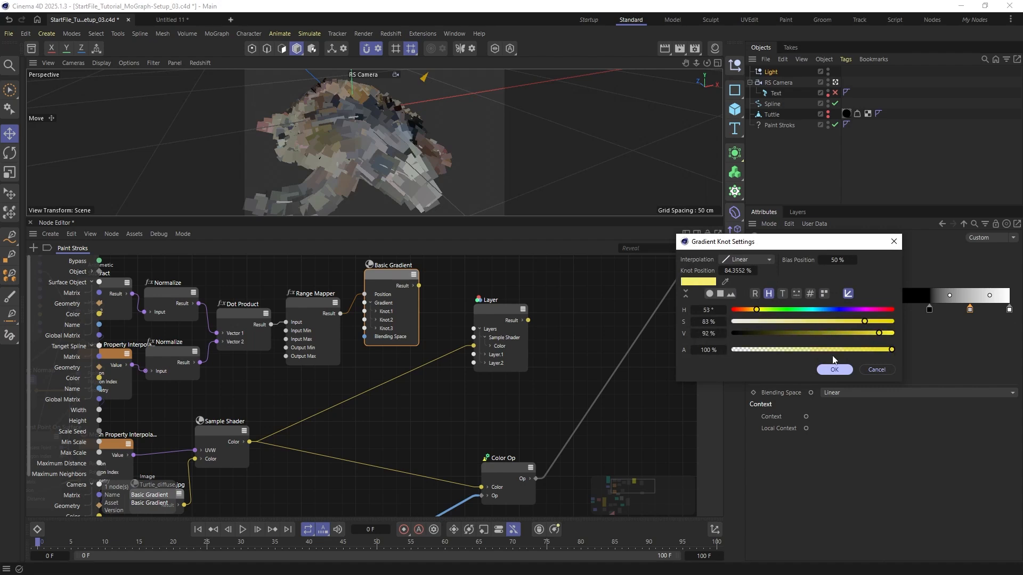
click(834, 370)
Recolor the gradient's white end knot mint green with hue 151° and saturation 47%
double_click(1008, 310)
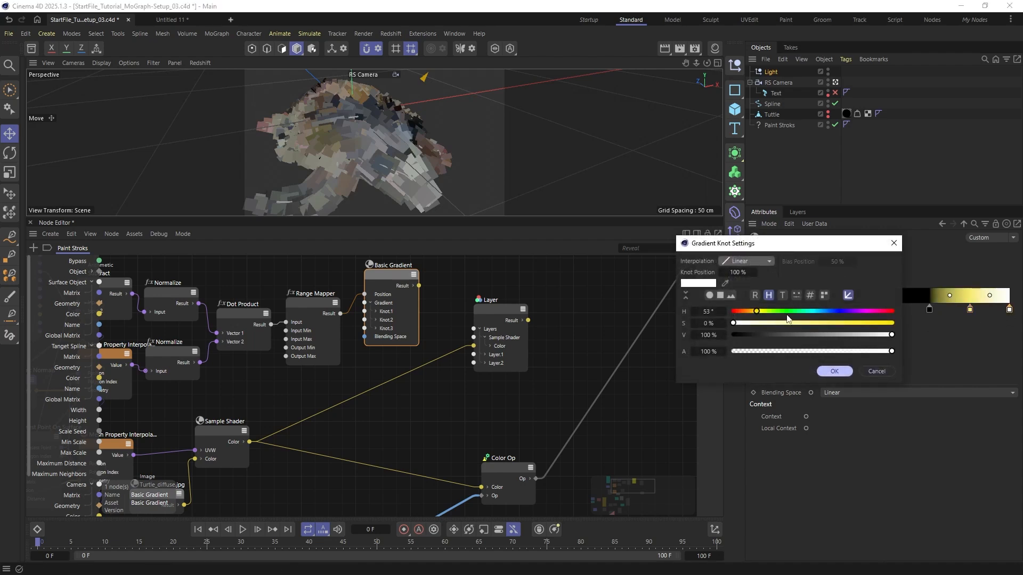
click(799, 311)
click(809, 323)
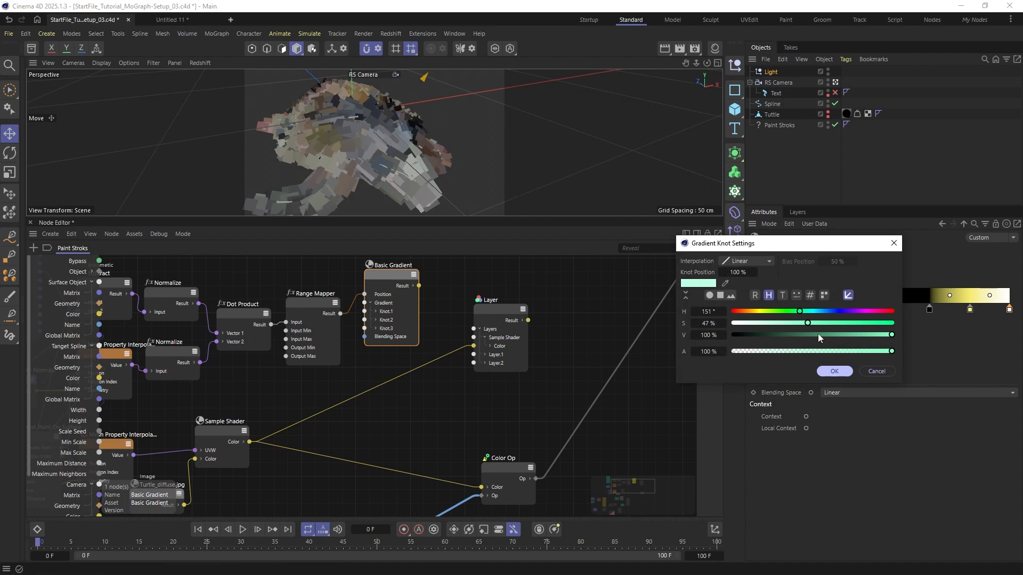
click(834, 372)
Connect Basic Gradient's Result to the Color input of the Layer node's second entry and tidy both nodes' placement
drag(379, 282, 380, 264)
middle_drag(421, 341, 418, 365)
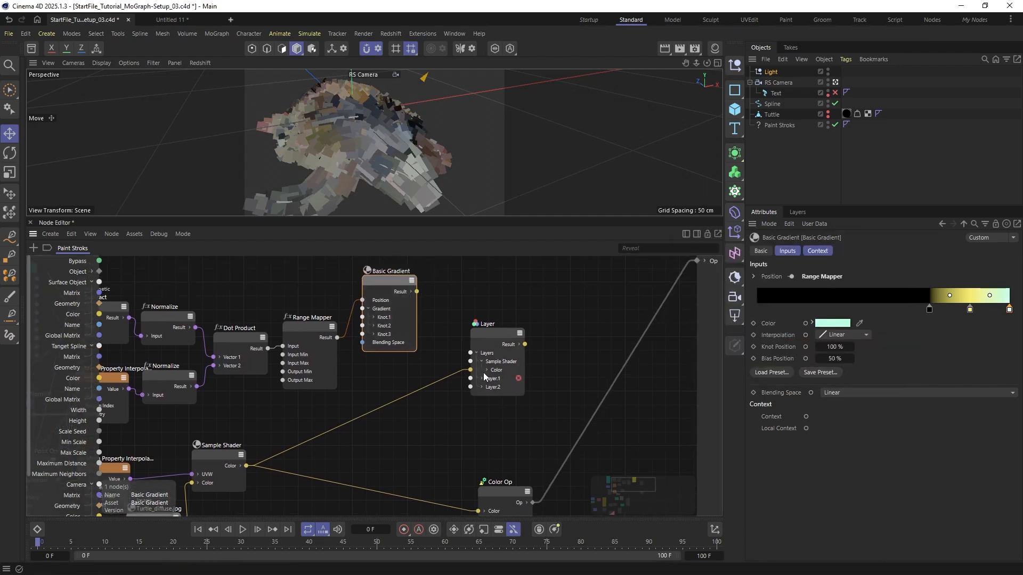
click(481, 379)
drag(486, 342, 497, 311)
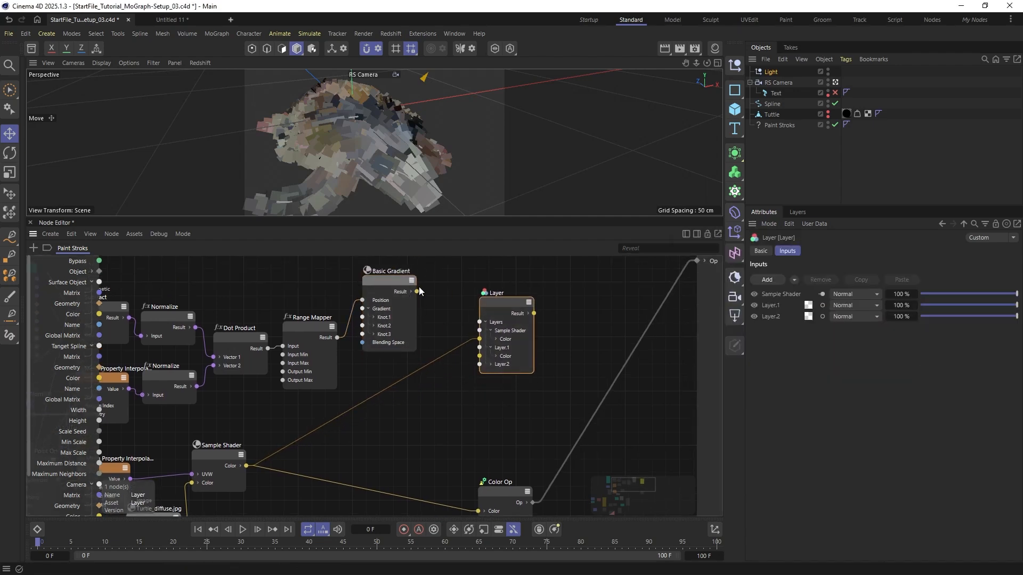
drag(417, 291, 493, 356)
drag(388, 279, 394, 274)
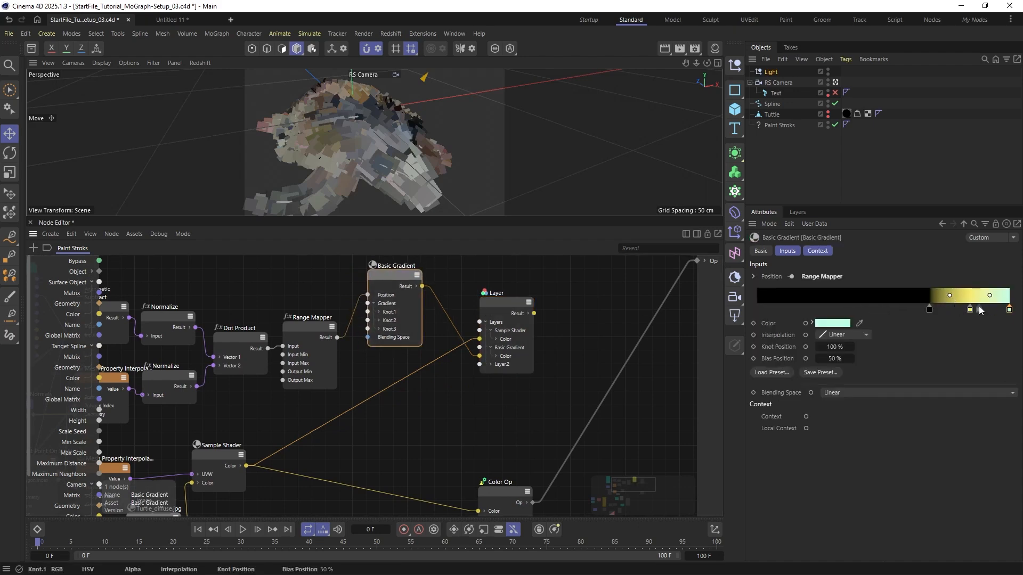
Move the Layer node closer to Basic Gradient and set its Basic Gradient entry's blend mode to Add
drag(497, 293, 469, 296)
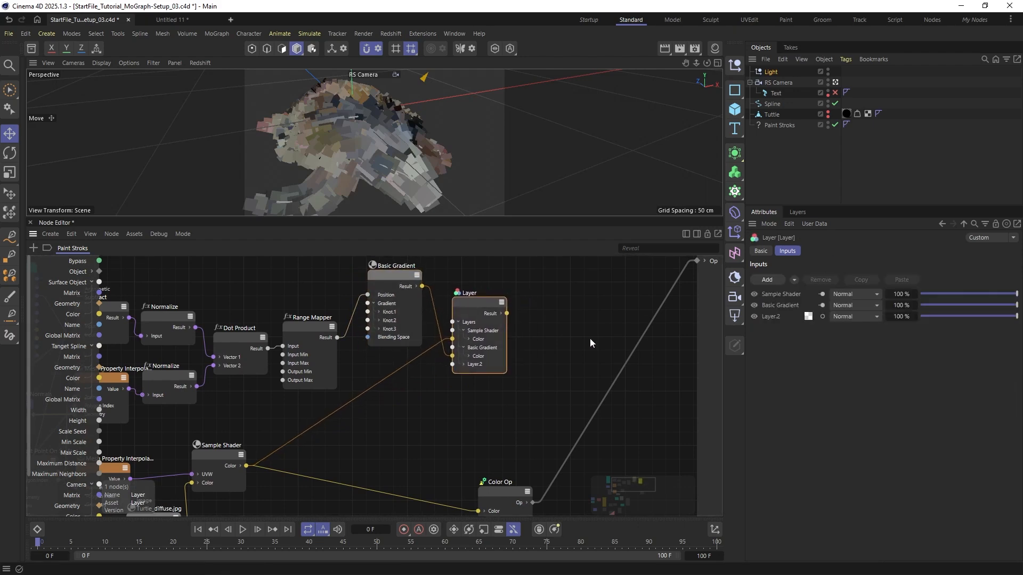
click(855, 305)
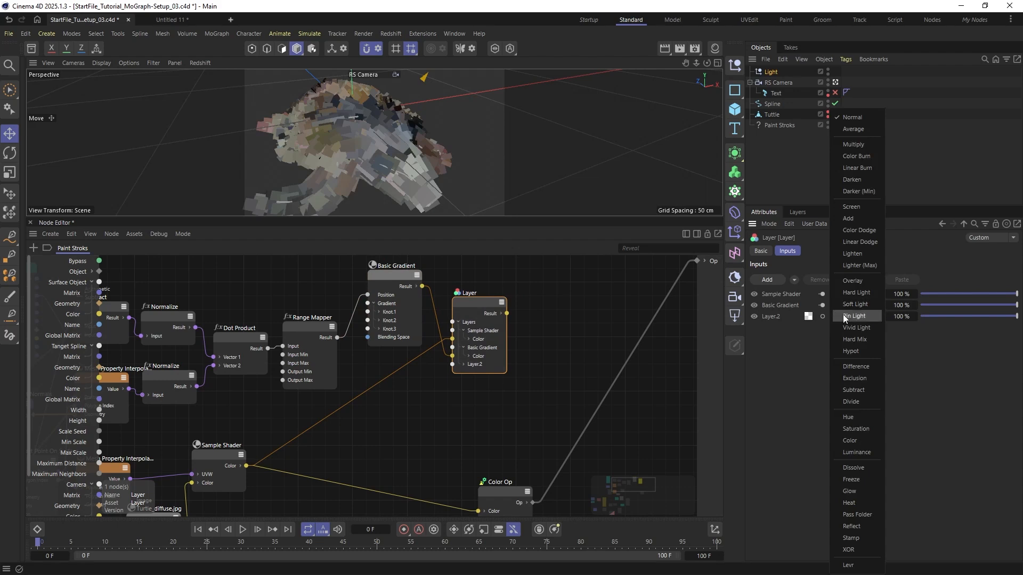
click(858, 219)
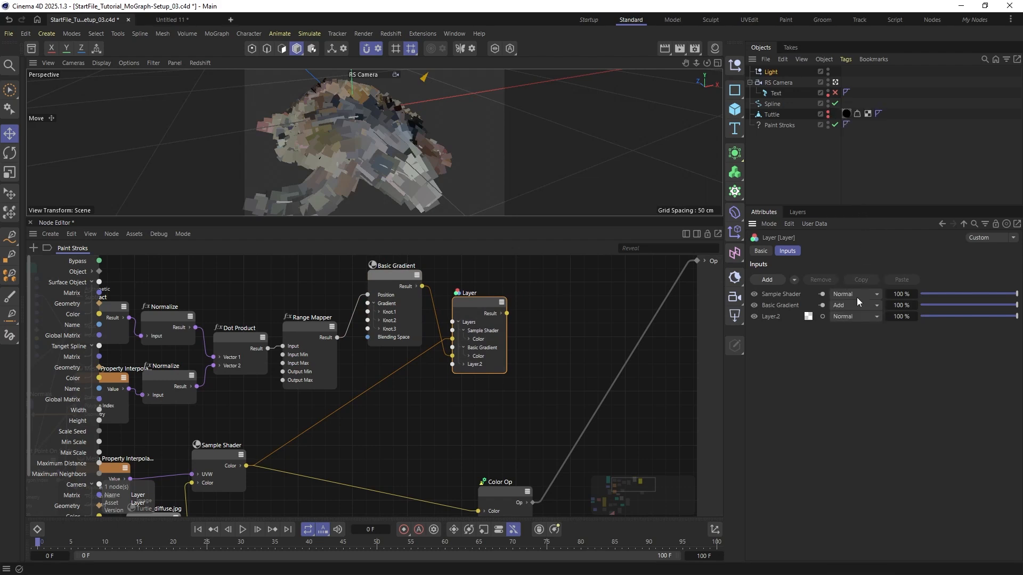
Duplicate the Basic Gradient node below the original, shift the copy's black knot to about 26% and remove its yellow knot
click(382, 269)
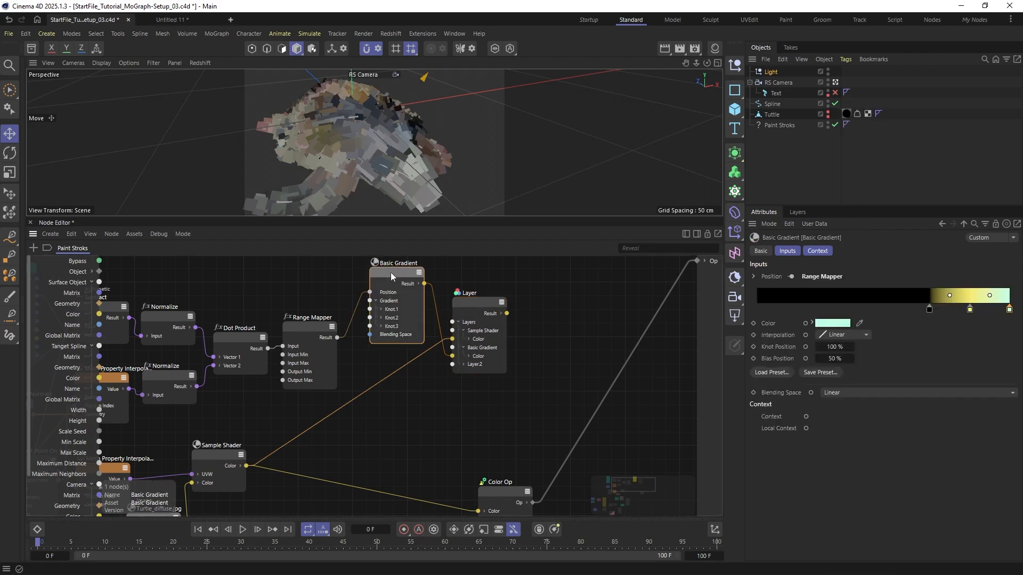
ctrl+drag(391, 272, 391, 367)
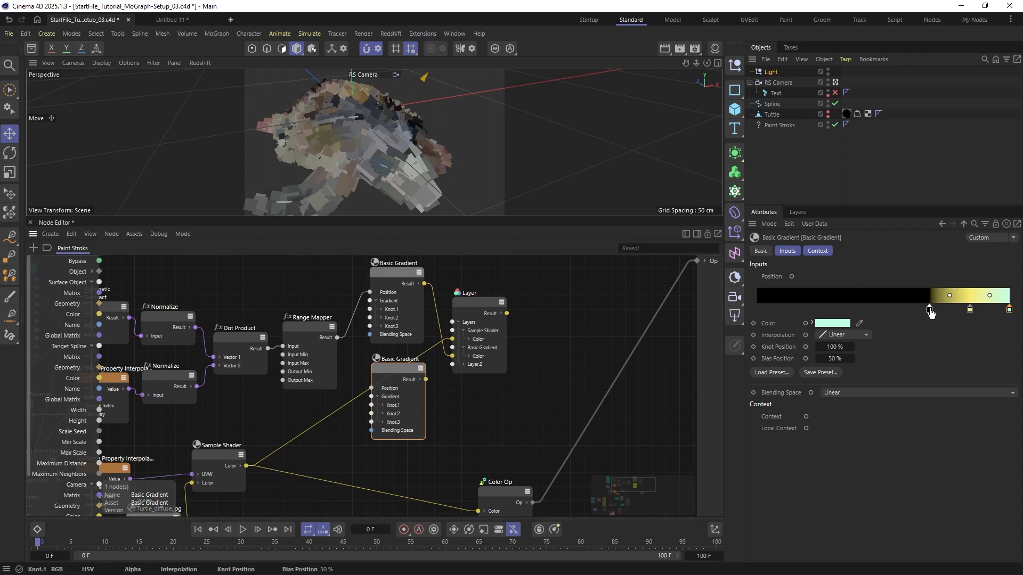
drag(930, 309, 822, 309)
click(970, 309)
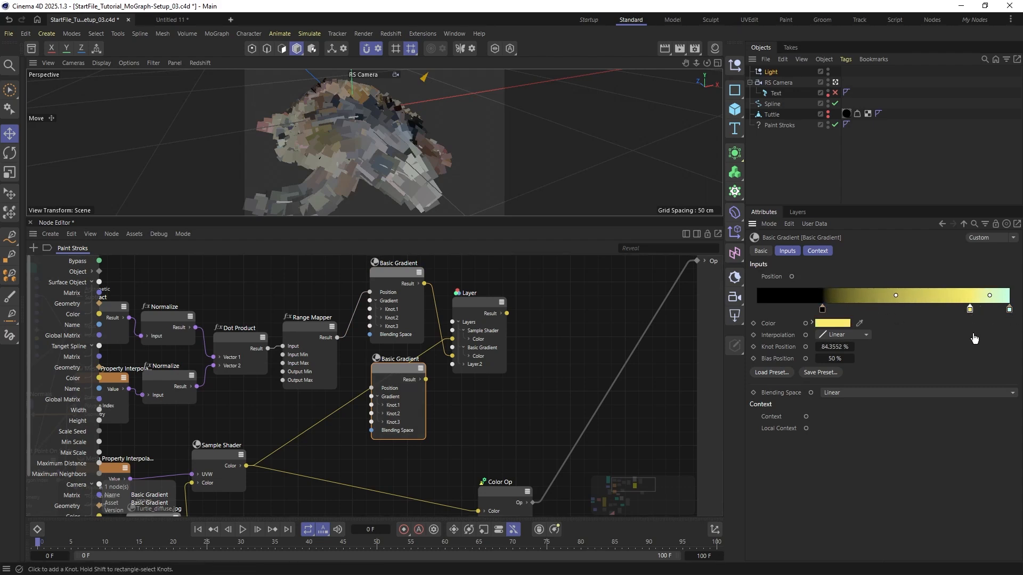
drag(974, 339, 975, 341)
Recolor the duplicated gradient's mint green knot white and move it well toward the start of the gradient
drag(1009, 309, 913, 309)
double_click(913, 308)
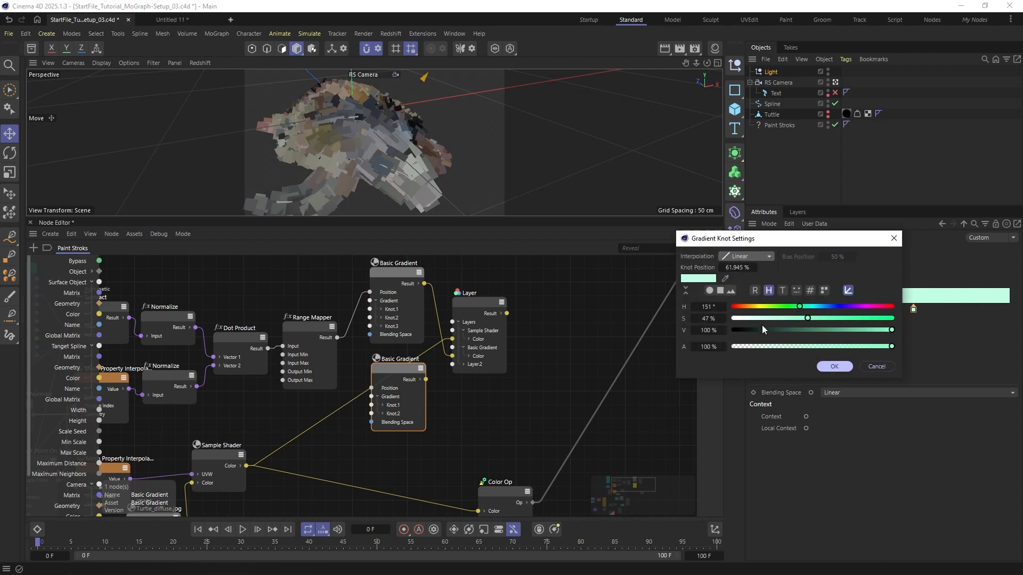
drag(762, 319, 732, 319)
click(832, 366)
drag(913, 309, 835, 307)
Recolor the duplicated gradient's black knot blue and add a pink knot at about 25%, between the blue and white knots
double_click(778, 309)
click(817, 306)
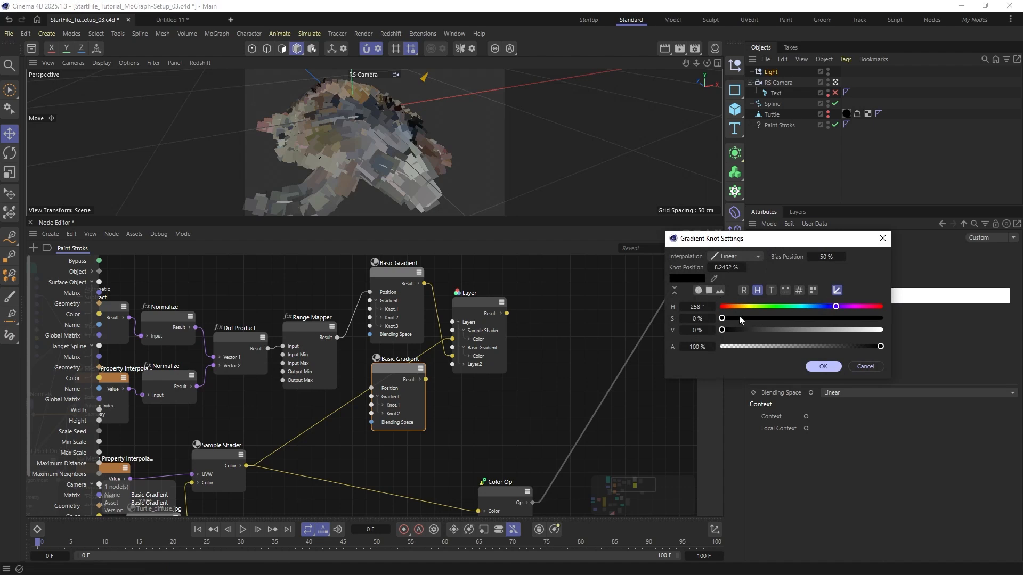
drag(740, 318, 827, 307)
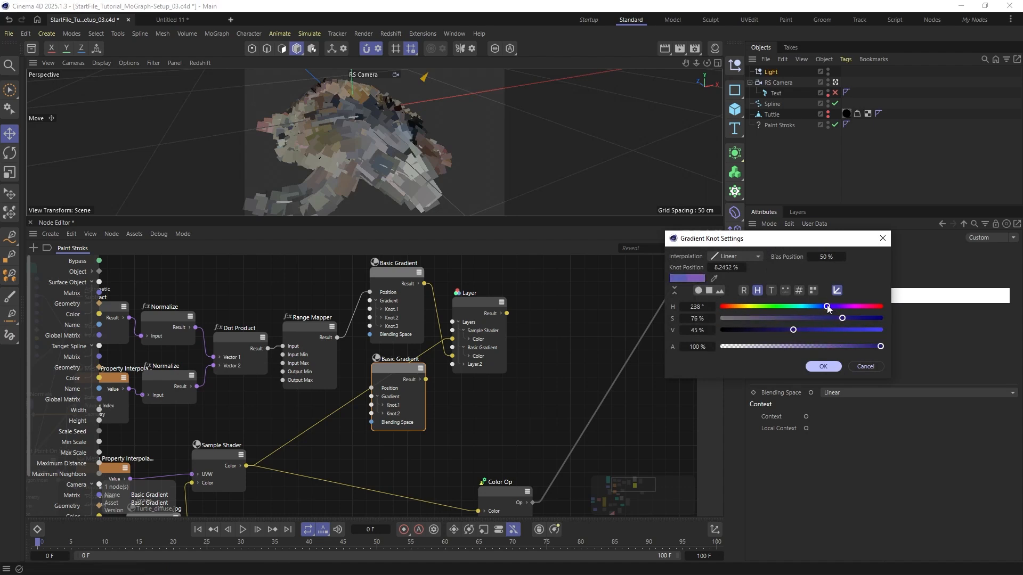
click(824, 366)
double_click(820, 308)
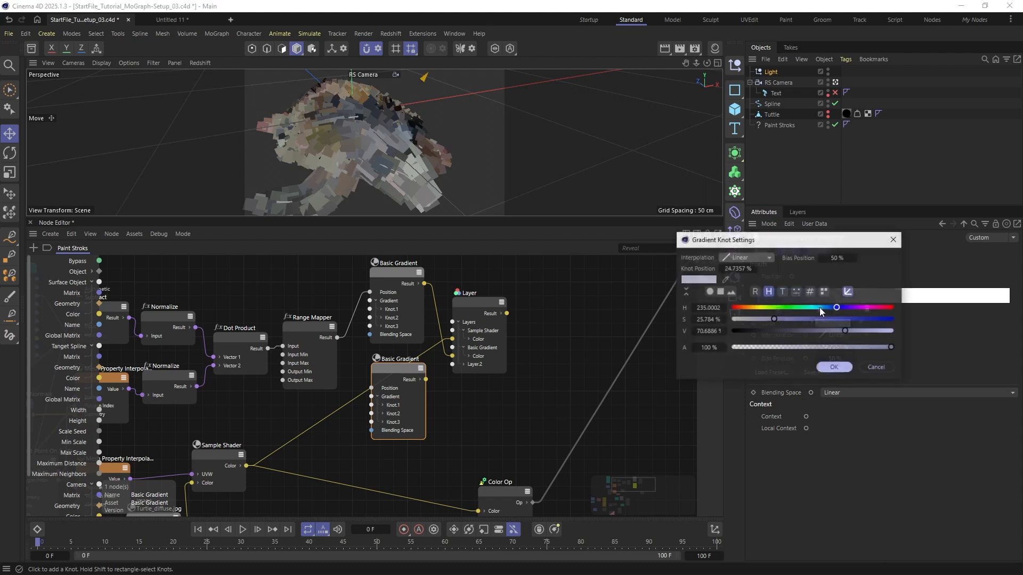
drag(852, 308, 782, 310)
click(834, 367)
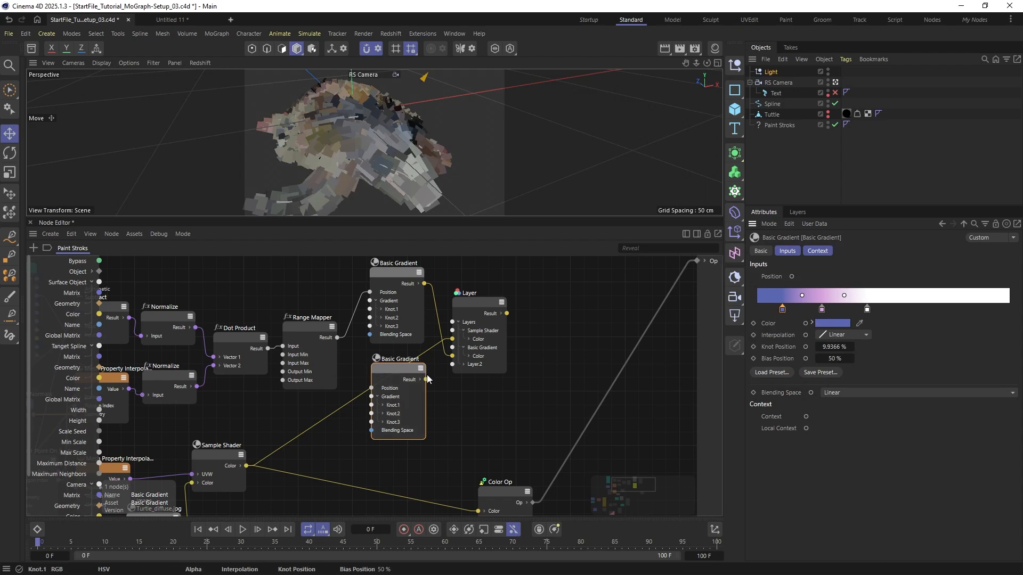
Connect the duplicated gradient's Result to the Color of the Layer node's third entry and set that entry to Multiply
click(465, 364)
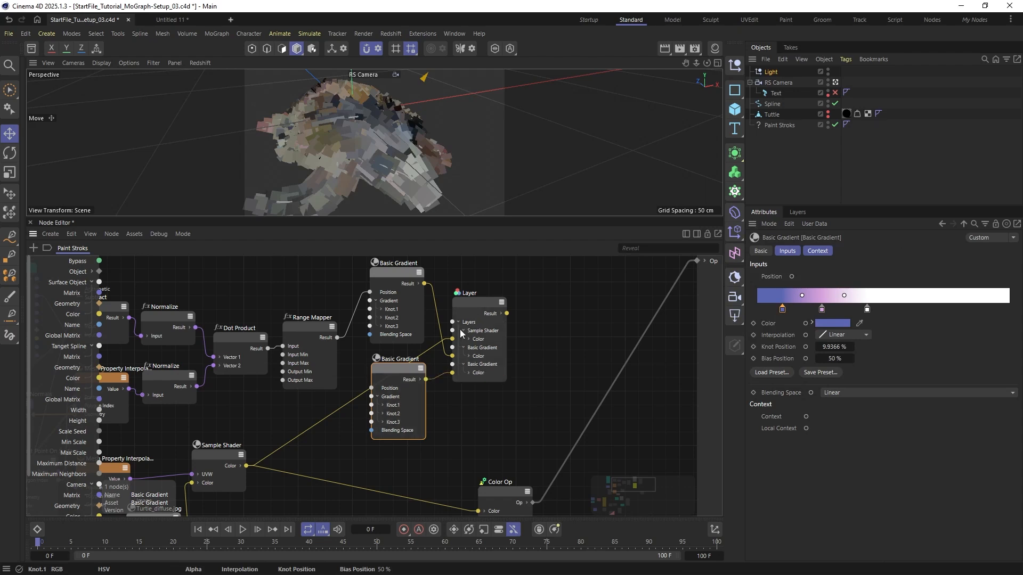
click(472, 304)
click(836, 315)
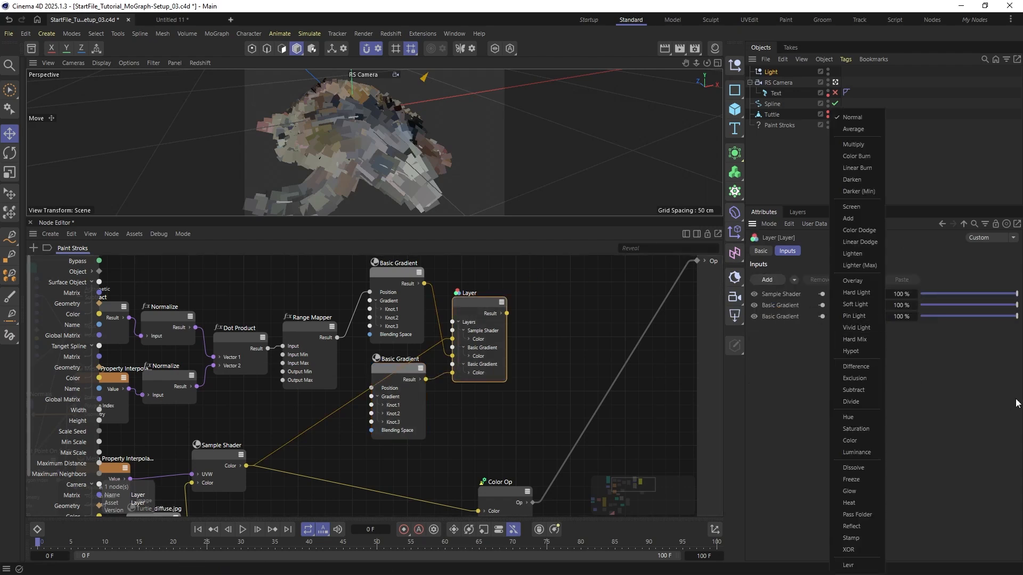
click(853, 144)
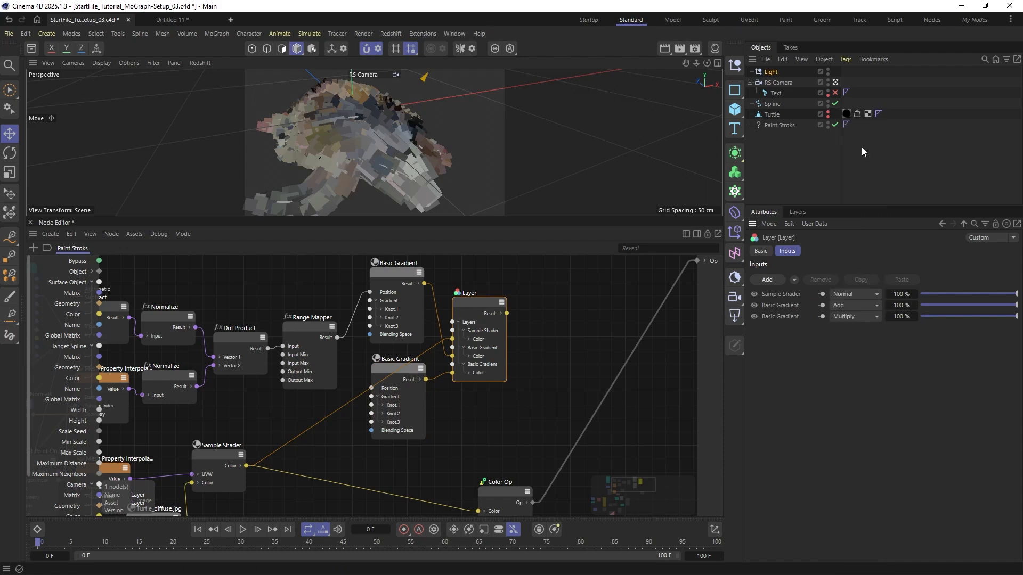
Connect Layer's Result to Color Op's Color input and Range Mapper's Result to the duplicated gradient's Position
click(561, 327)
drag(446, 413, 565, 331)
scroll(438, 278, up, 4)
drag(423, 294, 562, 415)
alt+drag(350, 98, 378, 142)
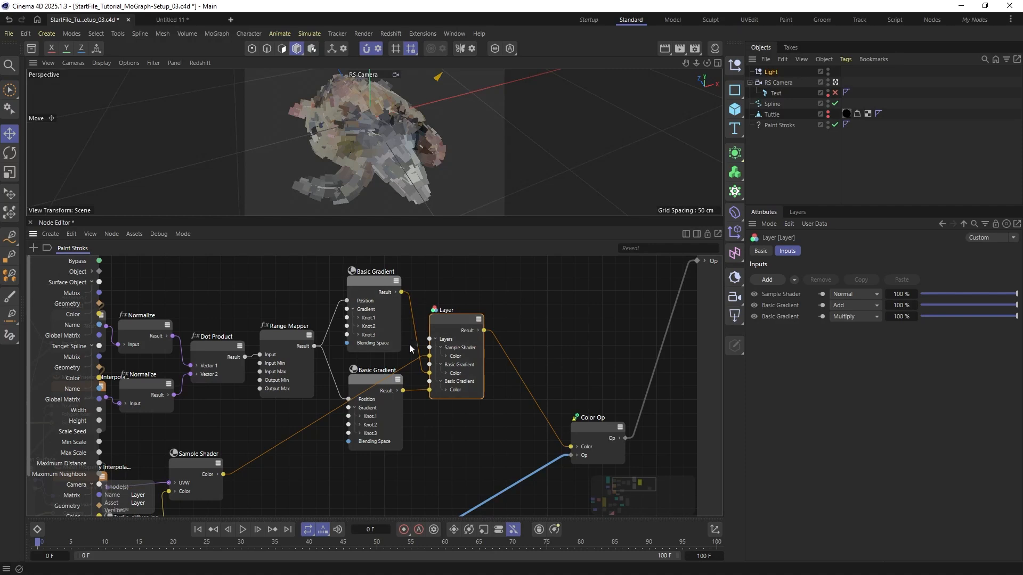
Reorder the Layer node's Color connections: original gradient into the first entry, duplicated gradient into the second, Sample Shader into the third
scroll(409, 344, up, 1)
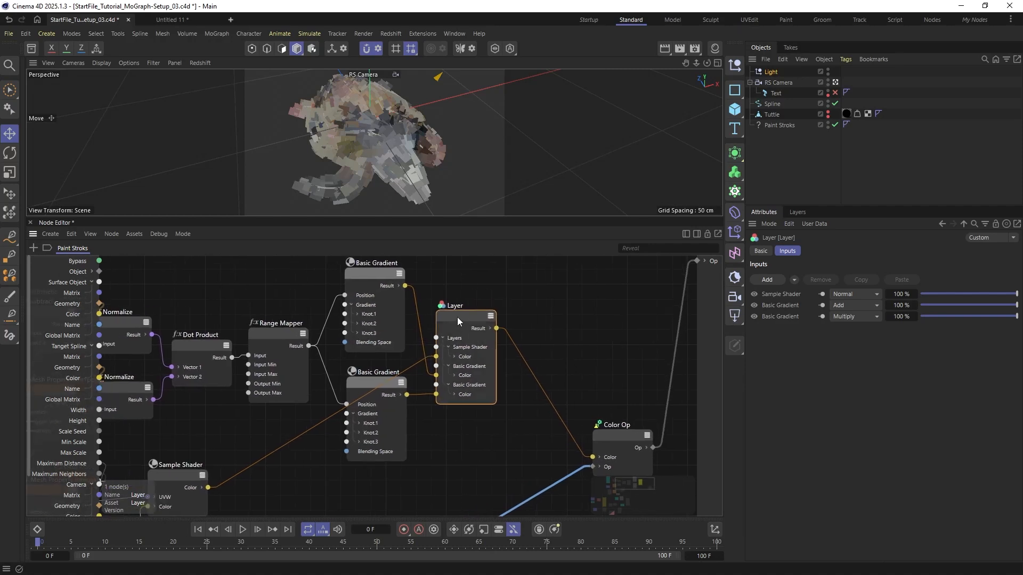
mouse_move(457, 317)
mouse_down()
mouse_move(468, 312)
mouse_move(459, 316)
mouse_up()
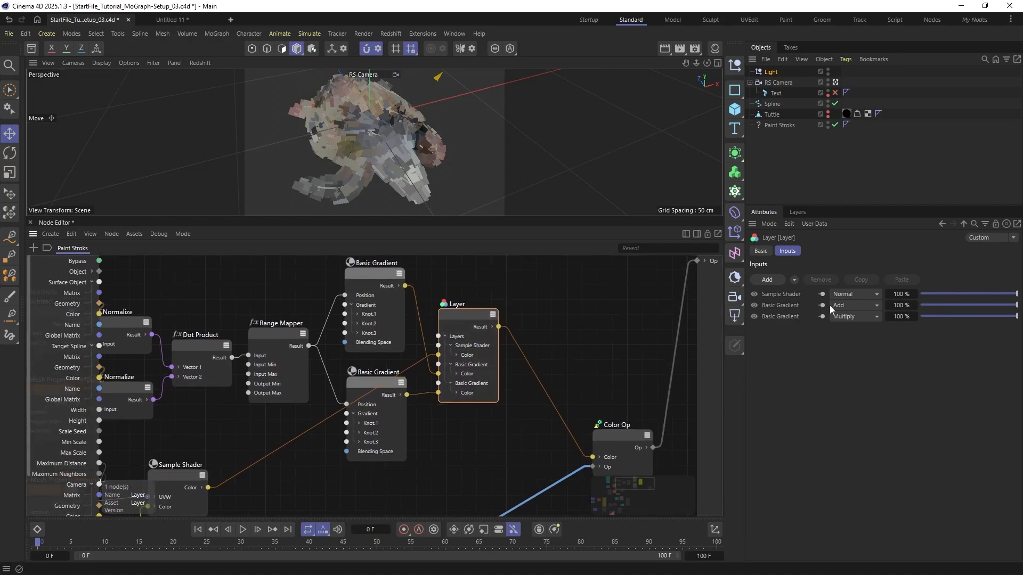
click(793, 295)
click(781, 317)
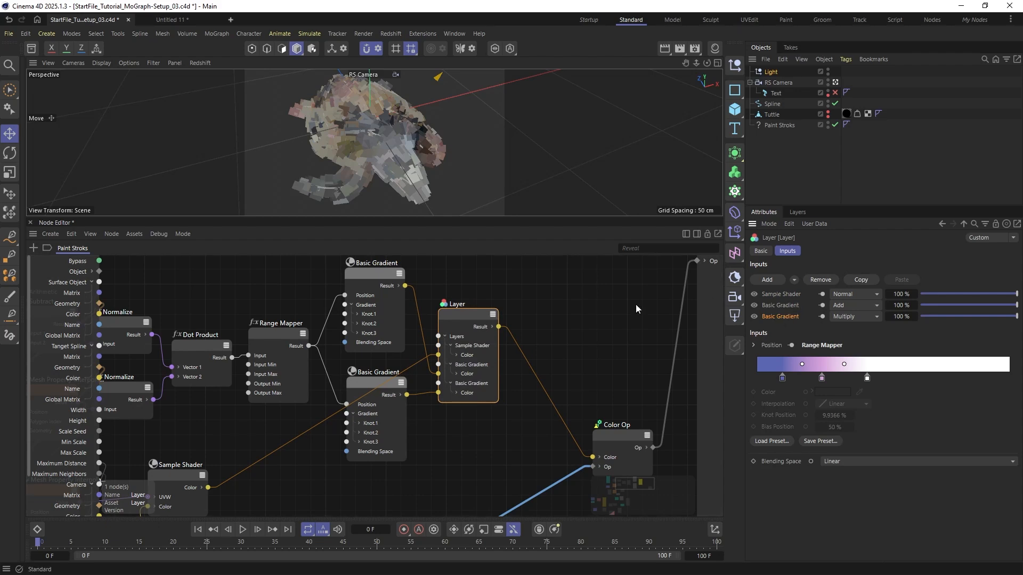
click(533, 336)
drag(422, 364, 439, 392)
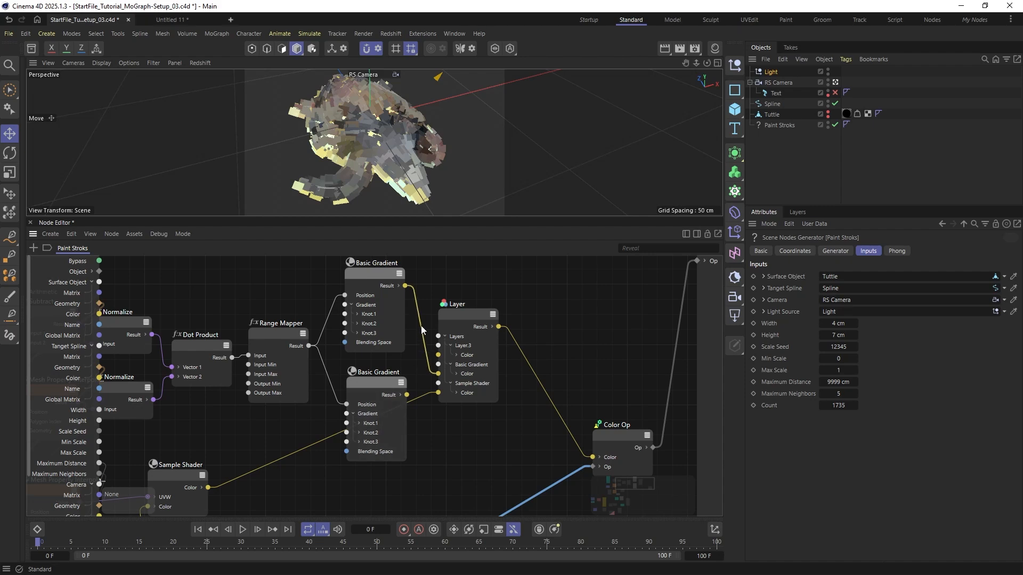
drag(407, 395, 440, 374)
drag(405, 286, 438, 355)
click(453, 327)
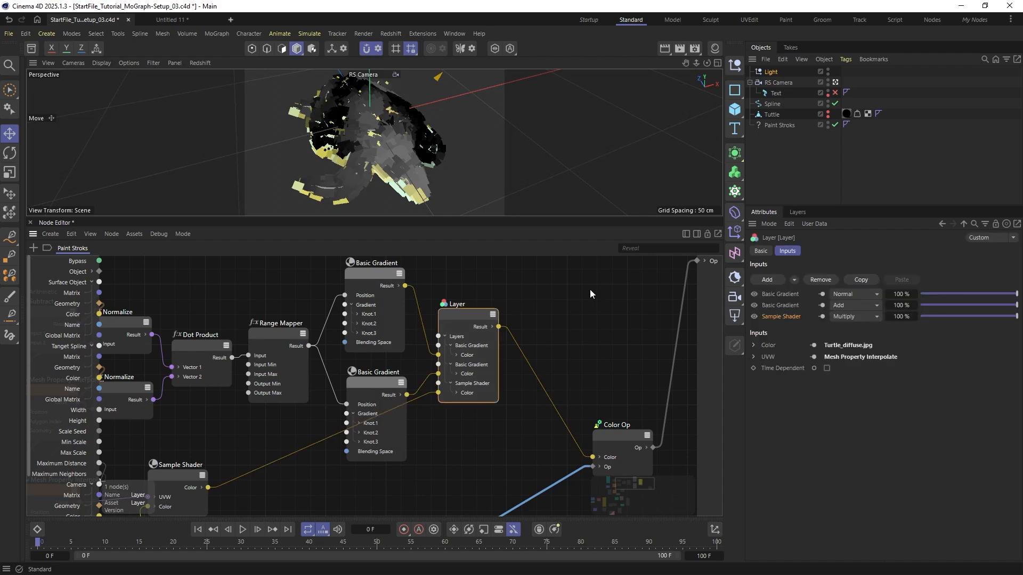
Set the Layer node's blend modes to Normal for Sample Shader, Multiply for the second entry and Add for the first
click(860, 315)
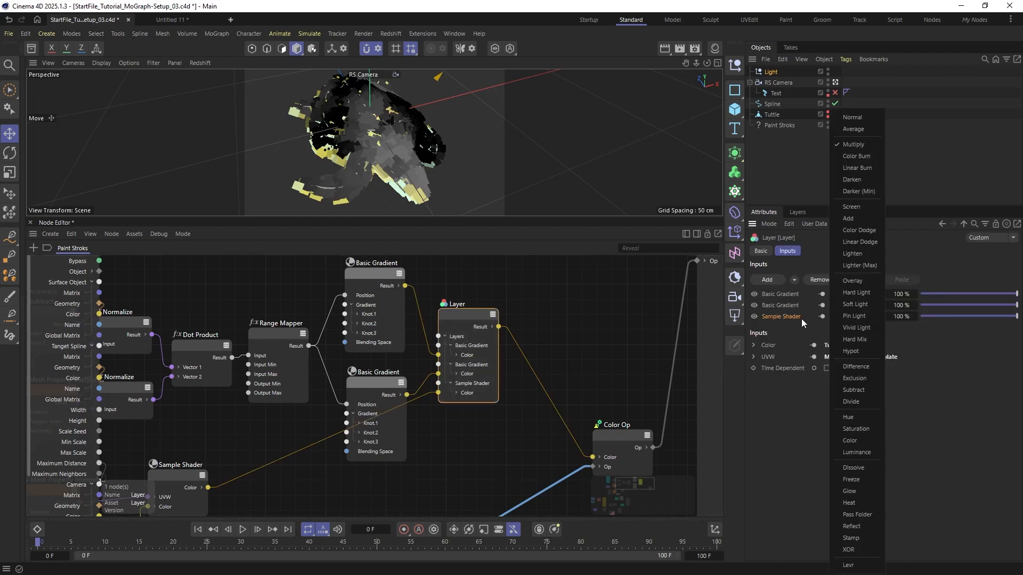
click(851, 117)
click(864, 304)
click(861, 144)
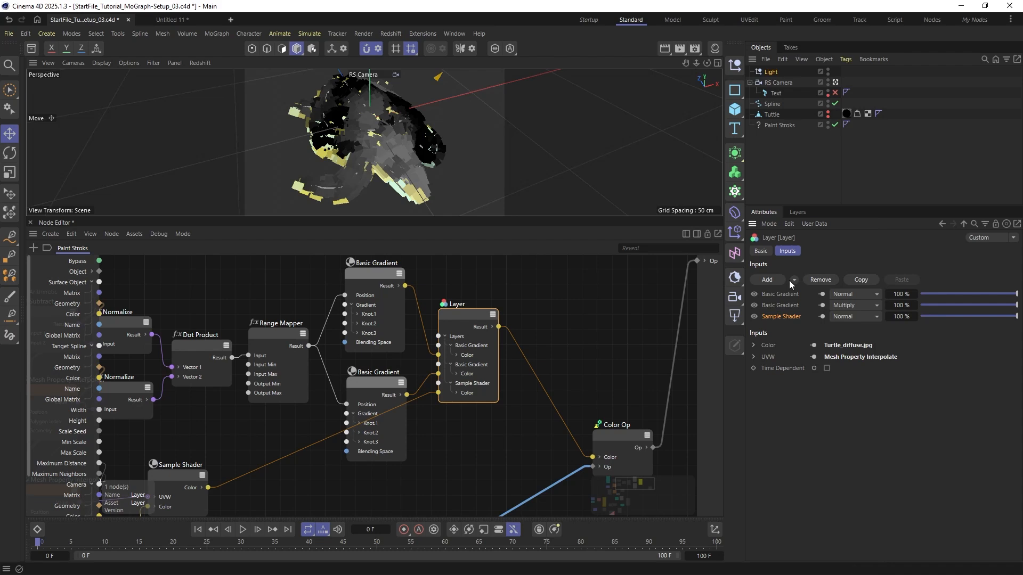
click(848, 297)
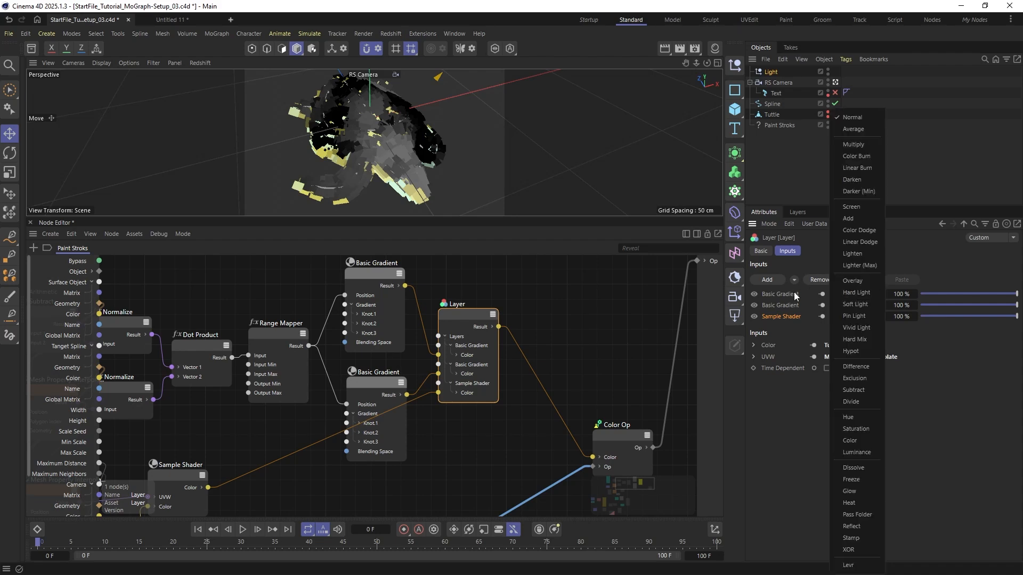
click(849, 218)
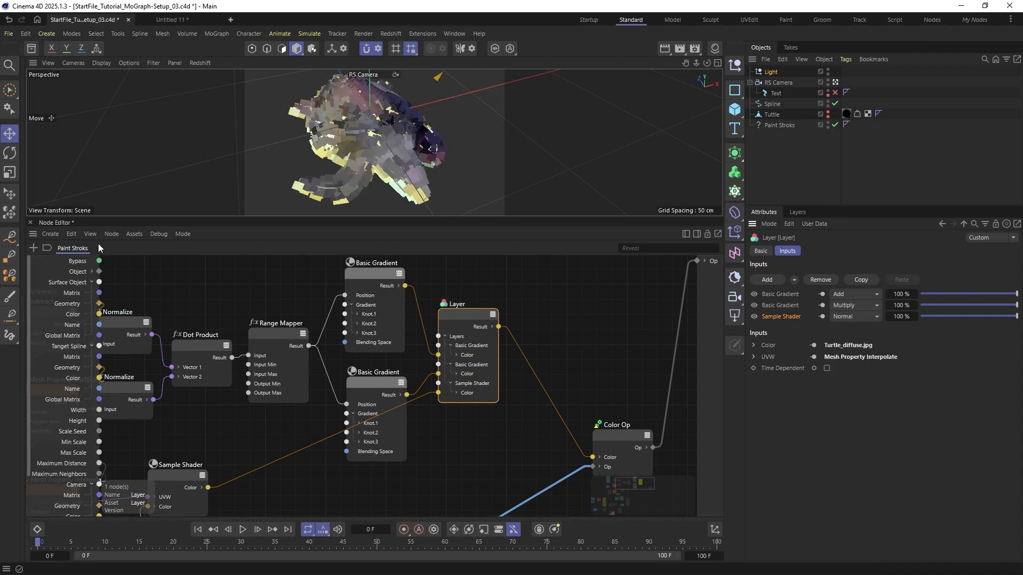
Invert the Range Mapper's output range by setting Output Min to 1 and Output Max to 0
alt+drag(366, 127, 353, 160)
click(274, 338)
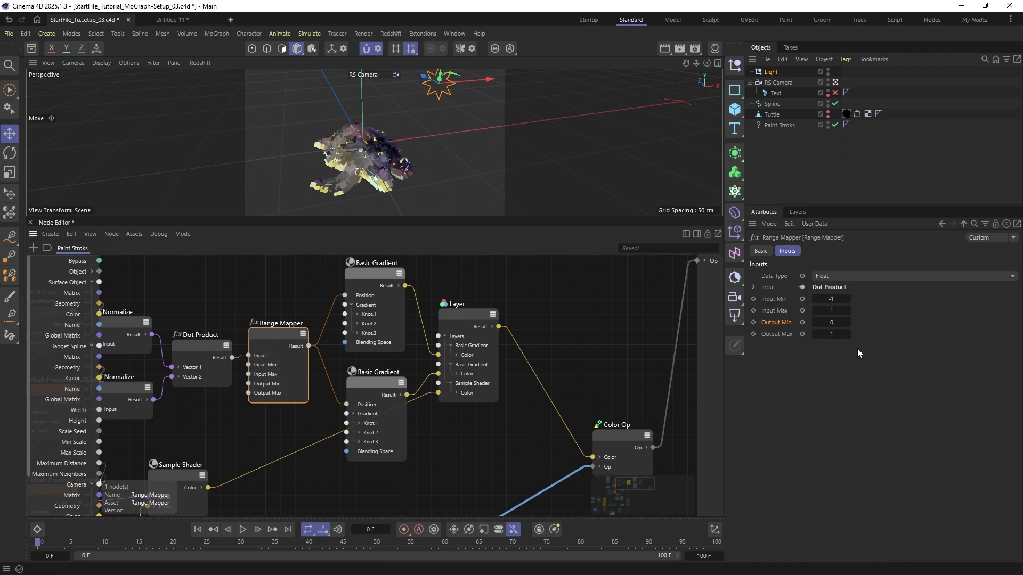
double_click(828, 322)
text(1)
key(Tab)
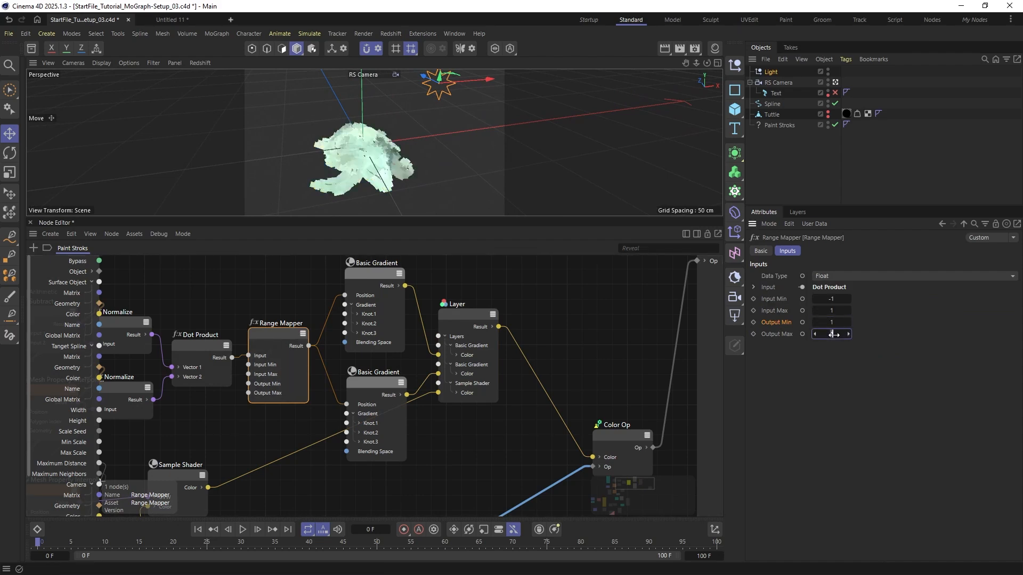
text(0)
key(Return)
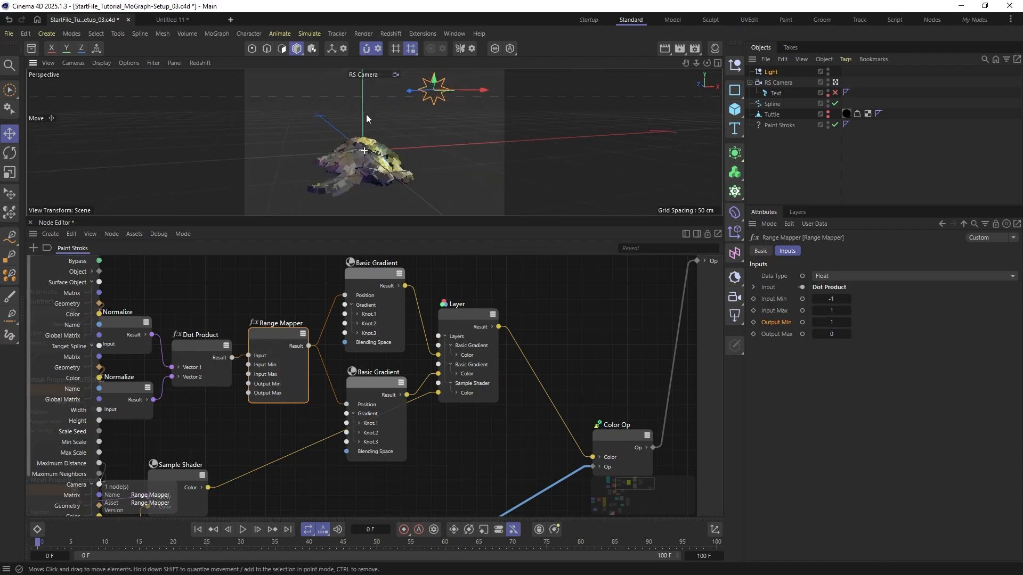
Move the Light around the turtle and enlarge the perspective view to check the paint strokes' shading from several angles
mouse_move(468, 85)
mouse_down()
mouse_move(280, 109)
mouse_move(455, 103)
mouse_move(395, 114)
mouse_up()
alt+drag(359, 165, 304, 152)
drag(439, 109, 469, 119)
alt+drag(303, 167, 365, 146)
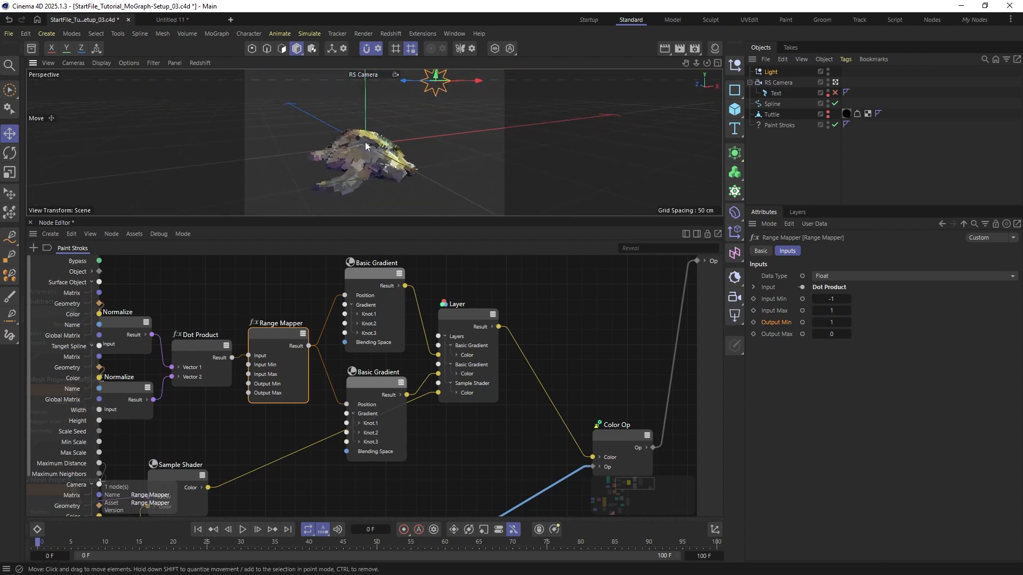
middle_click(32, 234)
alt+middle_drag(344, 299, 370, 271)
alt+drag(370, 270, 356, 292)
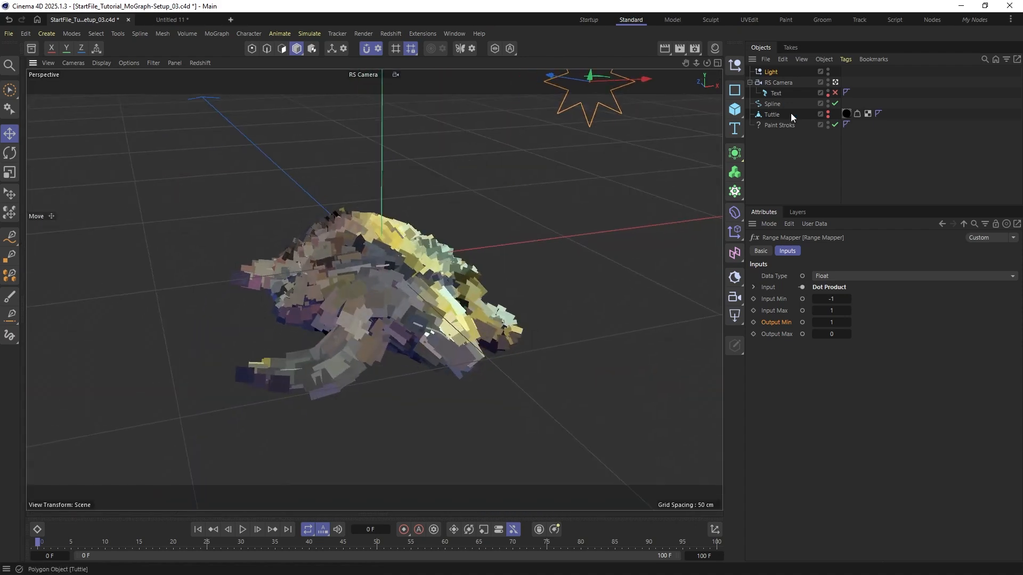
Assign the Paint Stroke Material to the Paint Stroks generator and select the generator
click(715, 48)
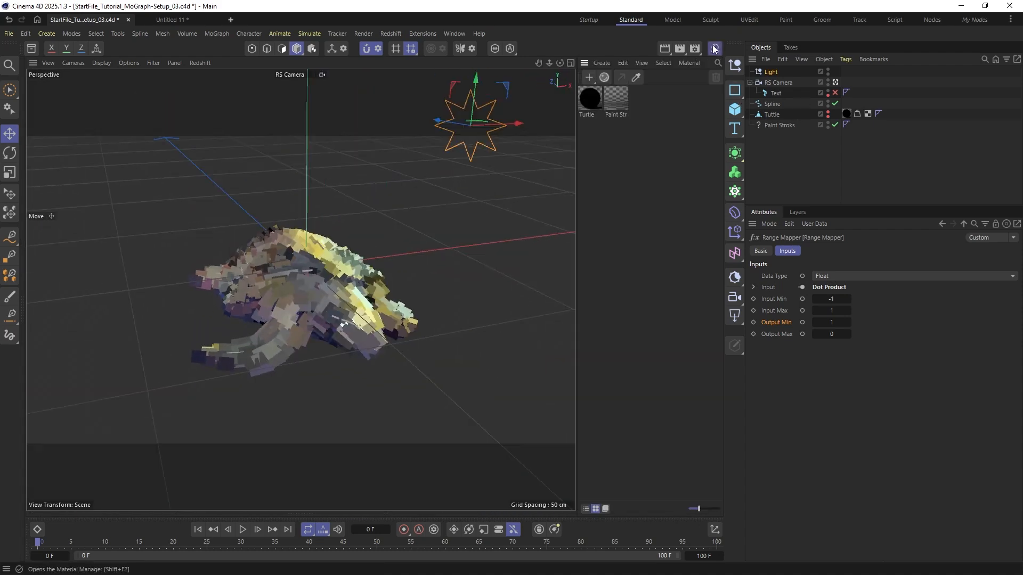
mouse_move(613, 101)
mouse_down()
mouse_move(761, 135)
mouse_move(784, 125)
mouse_up()
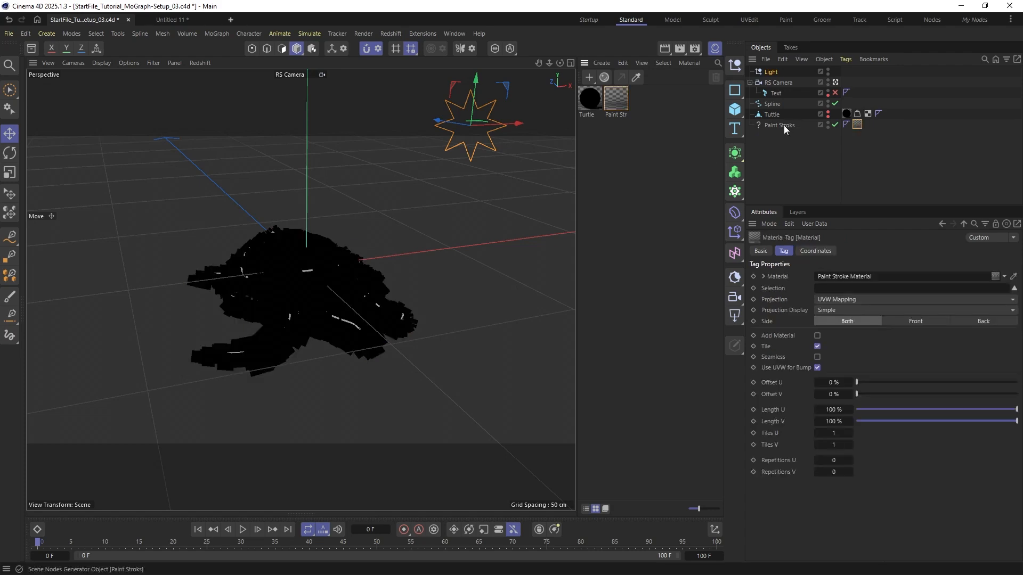
click(783, 125)
scroll(295, 280, up, 3)
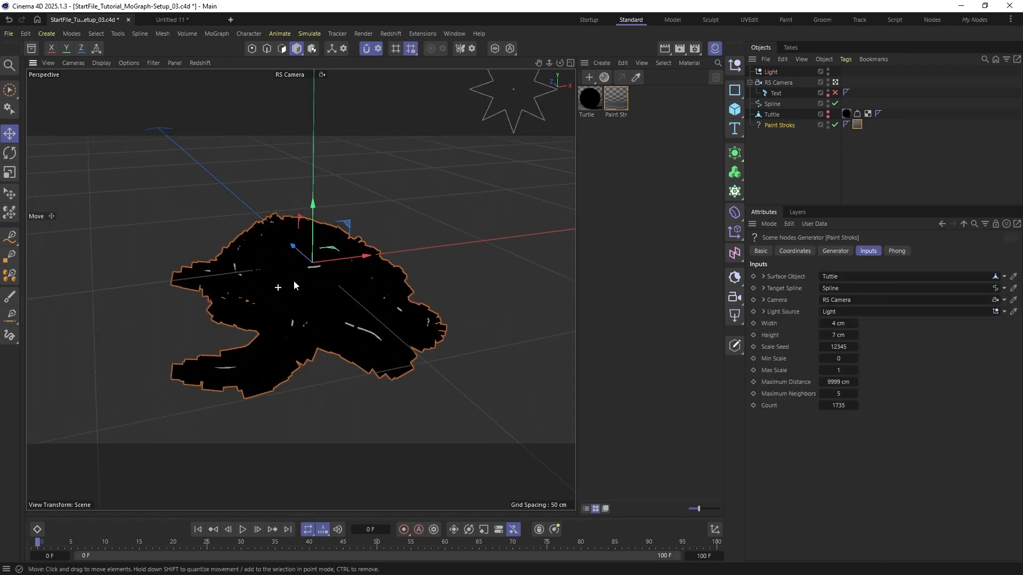
Turn off material display in the viewport and hide the Material Manager
key(n)
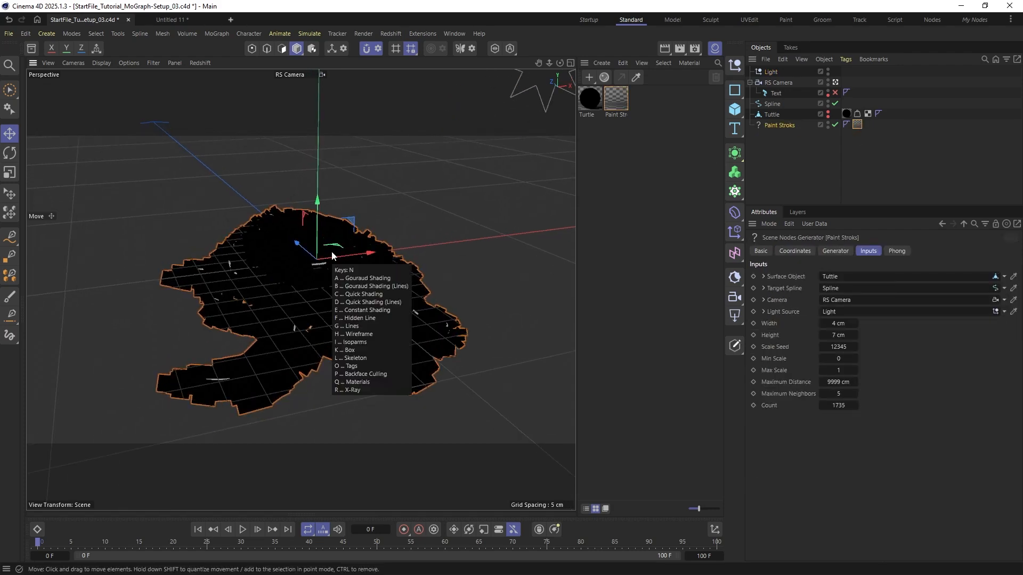
key(q)
mouse_move(319, 293)
alt+mouse_down()
mouse_move(314, 311)
mouse_move(370, 277)
mouse_move(327, 273)
alt+mouse_up()
click(712, 49)
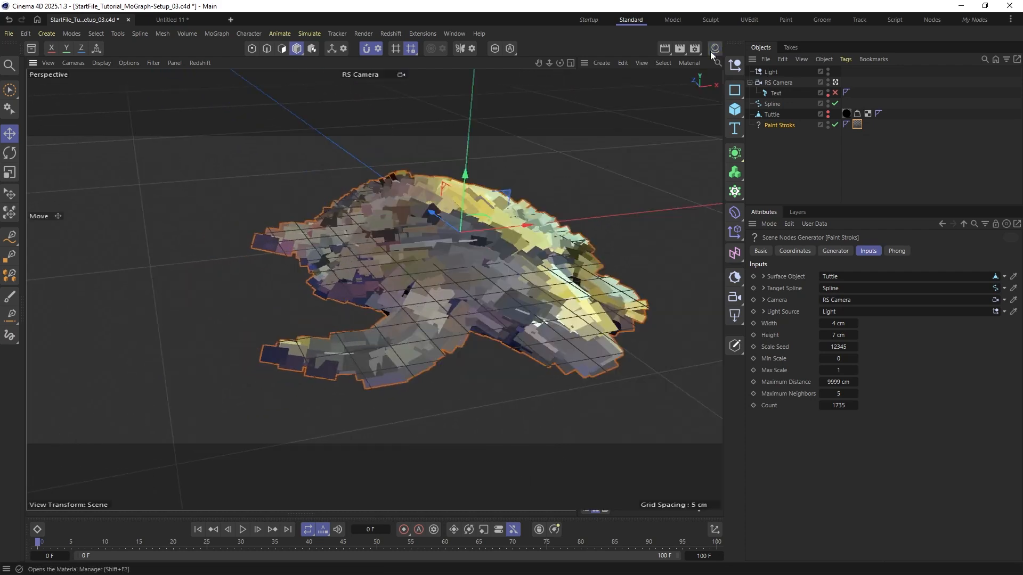
Show the Redshift RenderView beside the viewport and start the interactive render
click(23, 120)
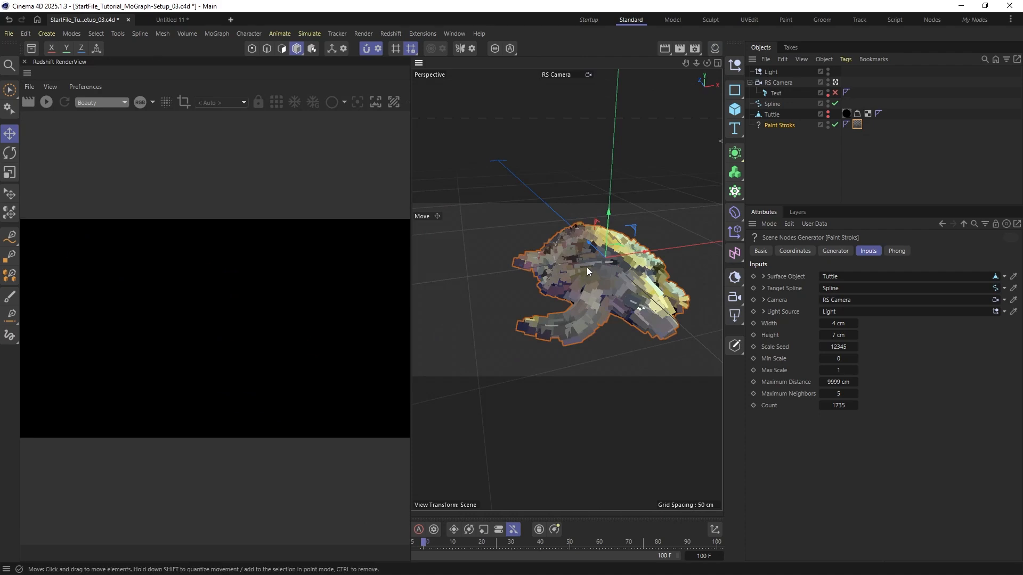
click(46, 102)
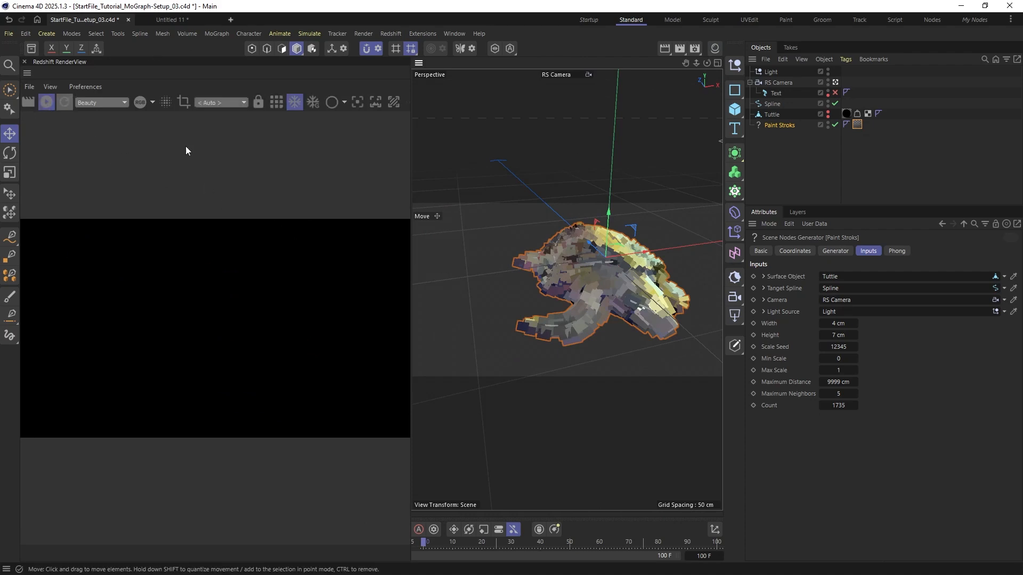
drag(603, 255, 639, 272)
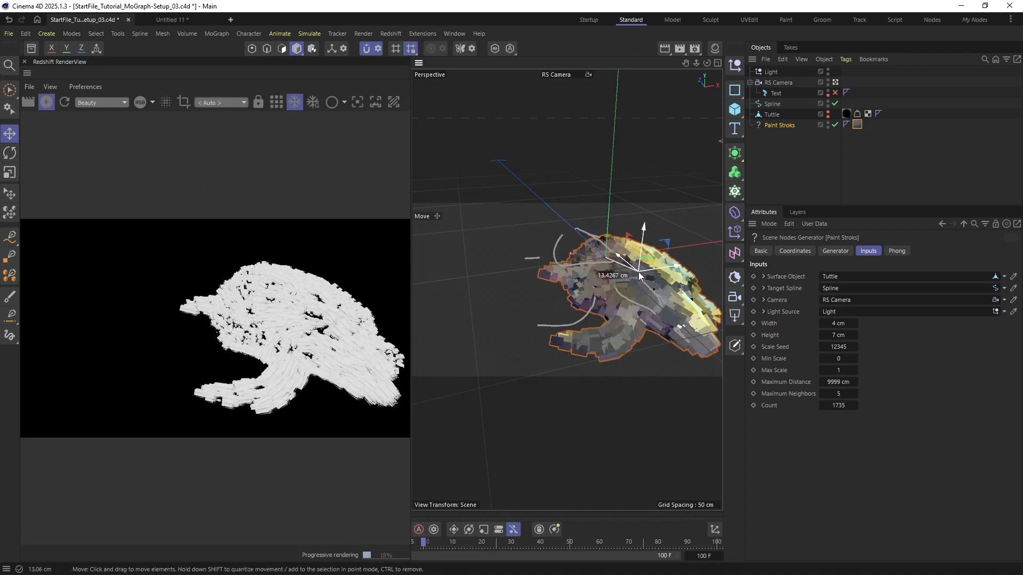
key(ctrl+z)
key(ctrl+z)
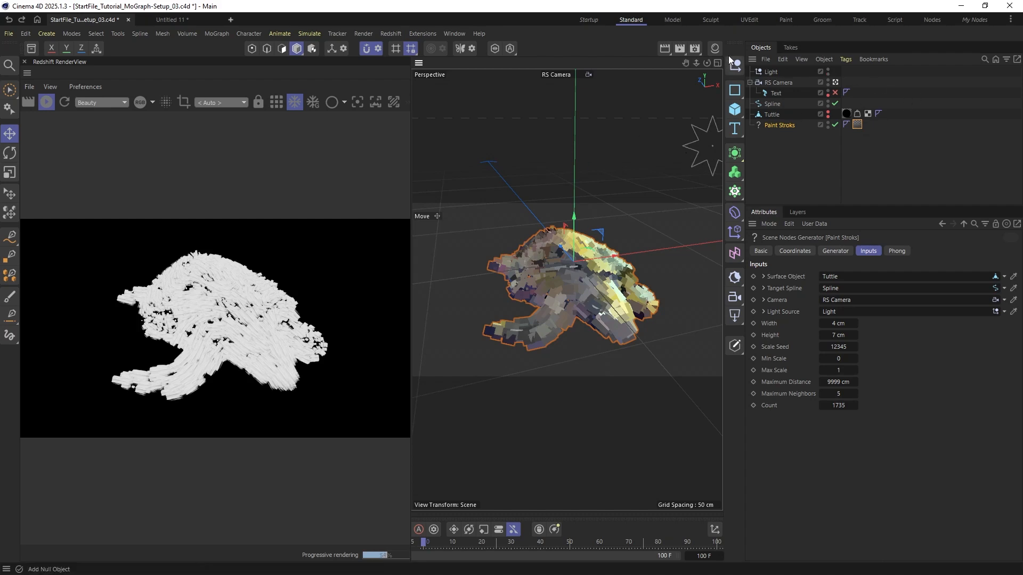
Open the Paint Stroke Material's node graph and select its Color User Data node
click(716, 49)
double_click(615, 99)
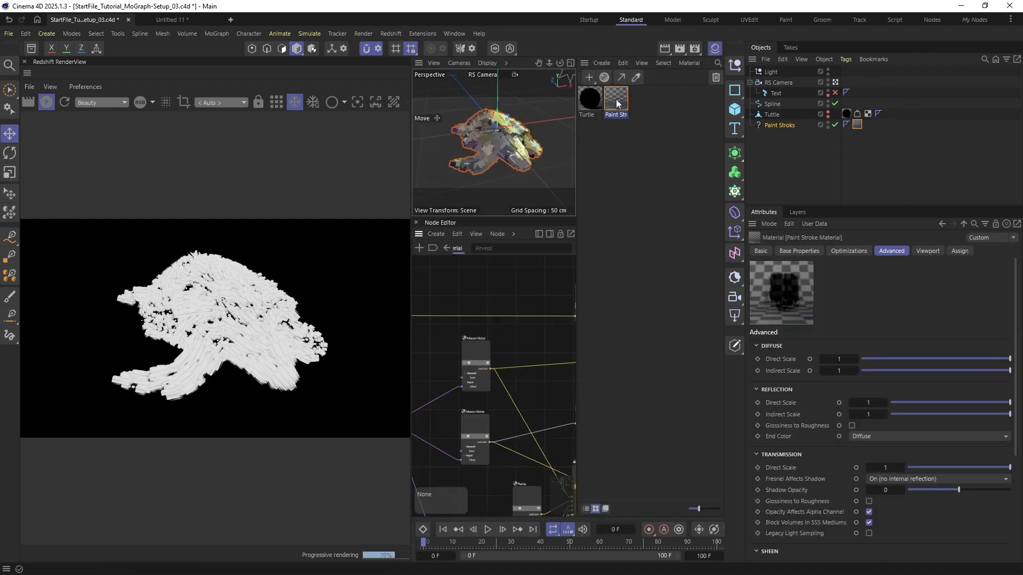
middle_drag(426, 306, 488, 326)
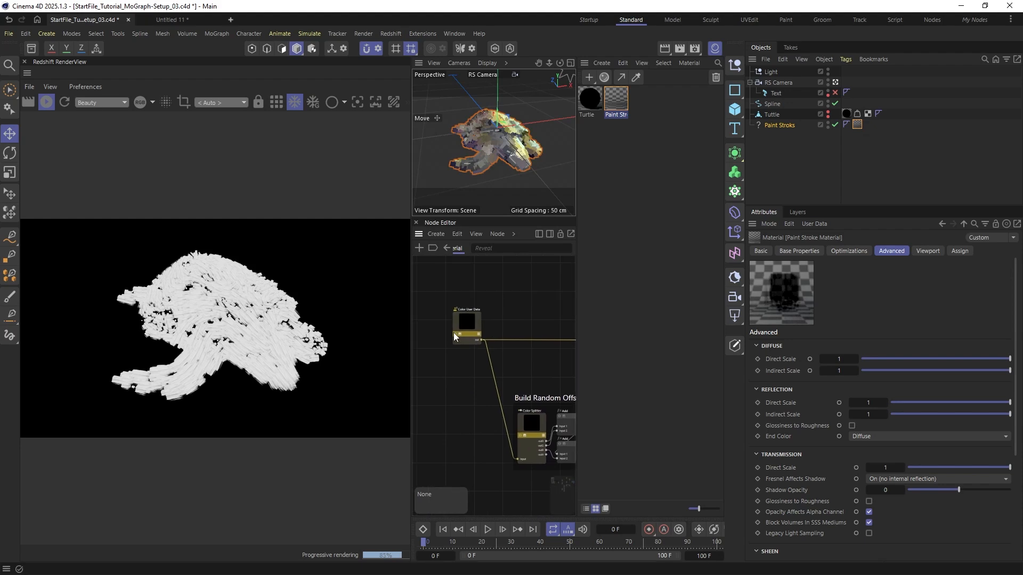
click(469, 325)
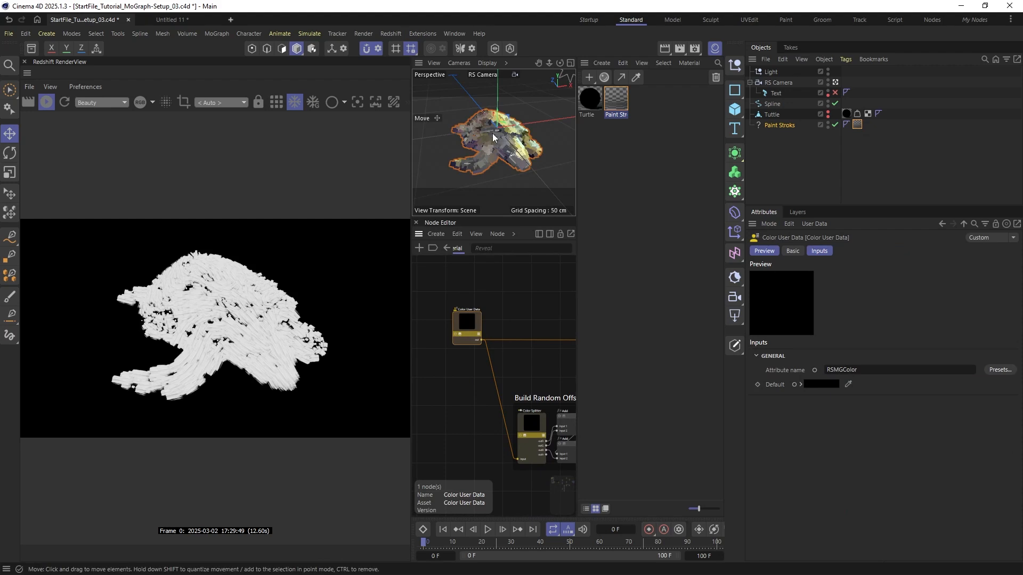
scroll(492, 133, up, 4)
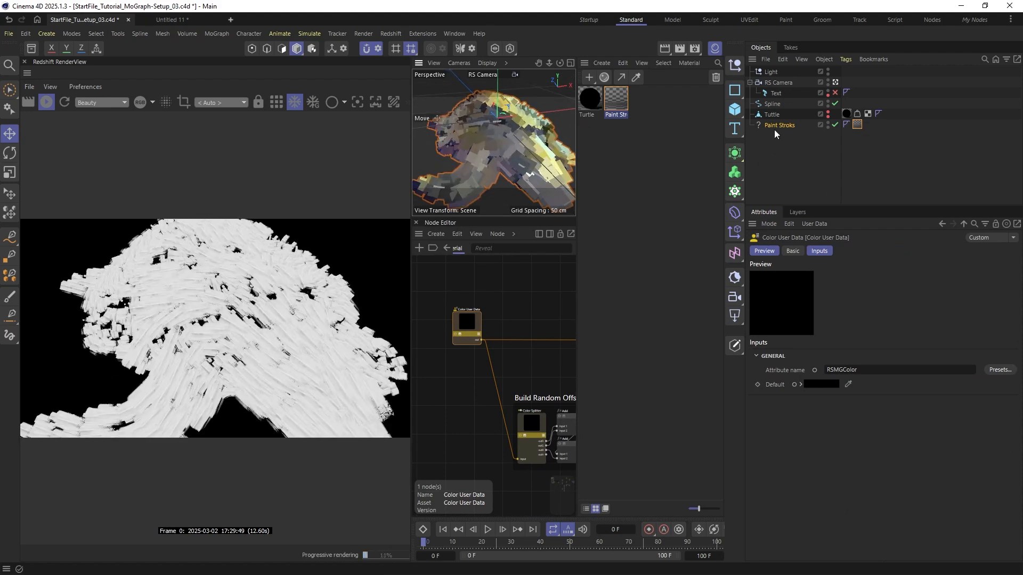
click(770, 115)
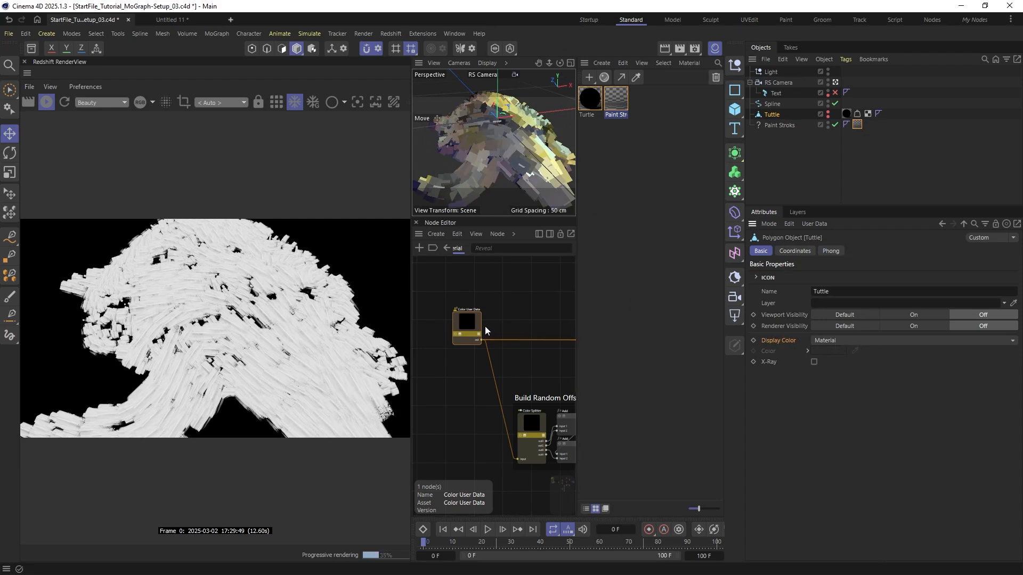
click(471, 324)
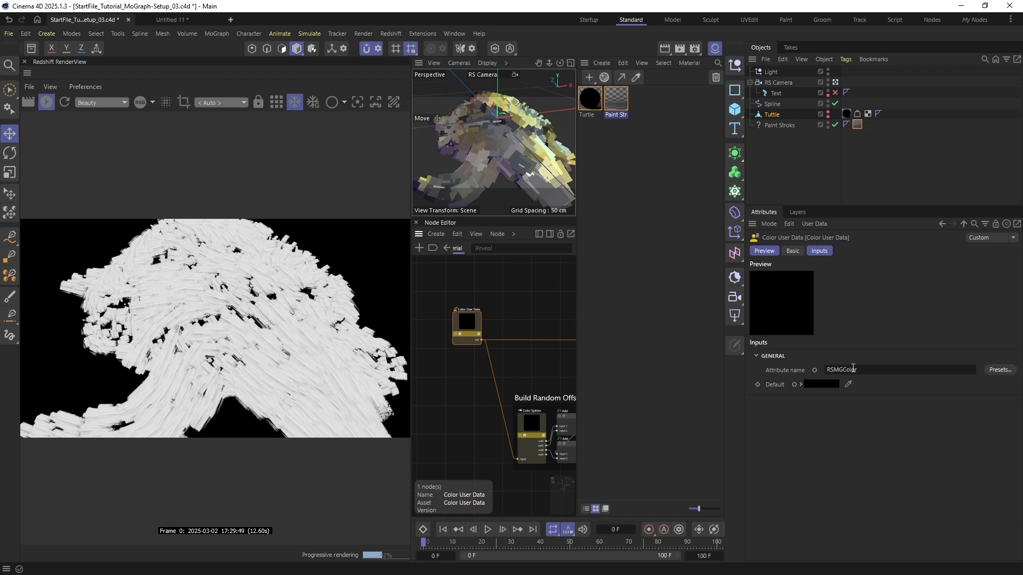
Try the Display Color object preset as the Color User Data node's attribute name
click(998, 369)
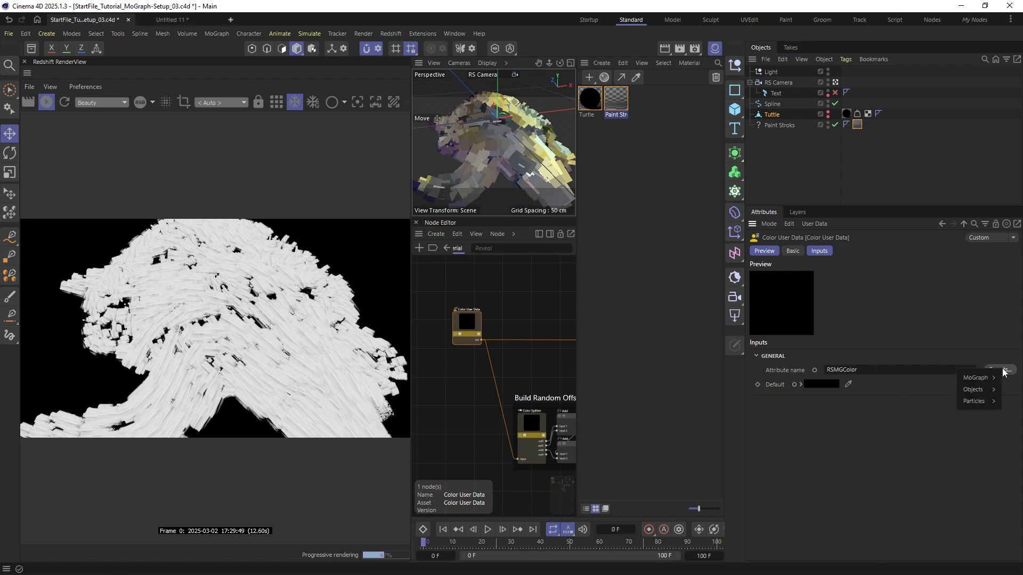
mouse_move(982, 390)
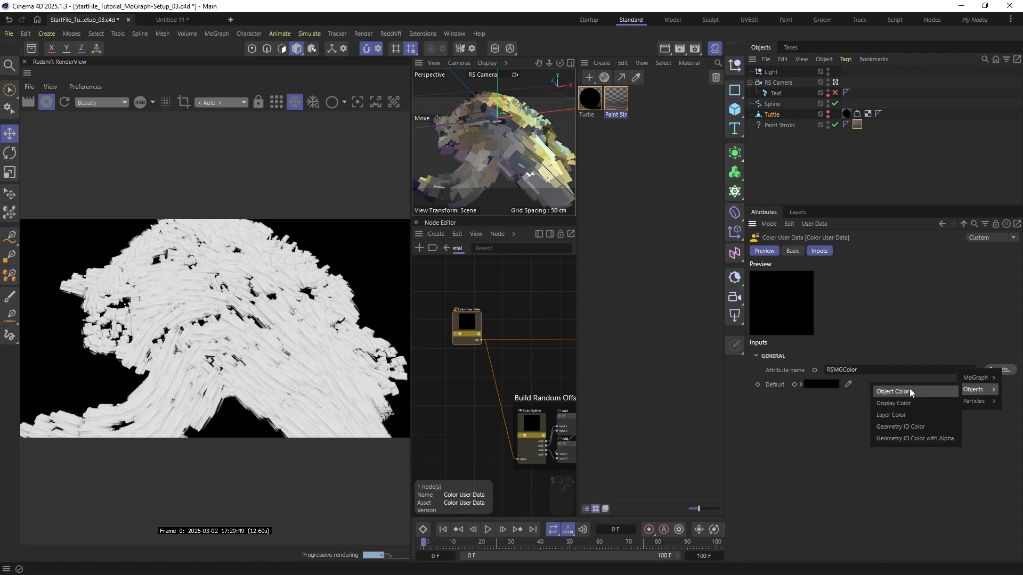
click(911, 403)
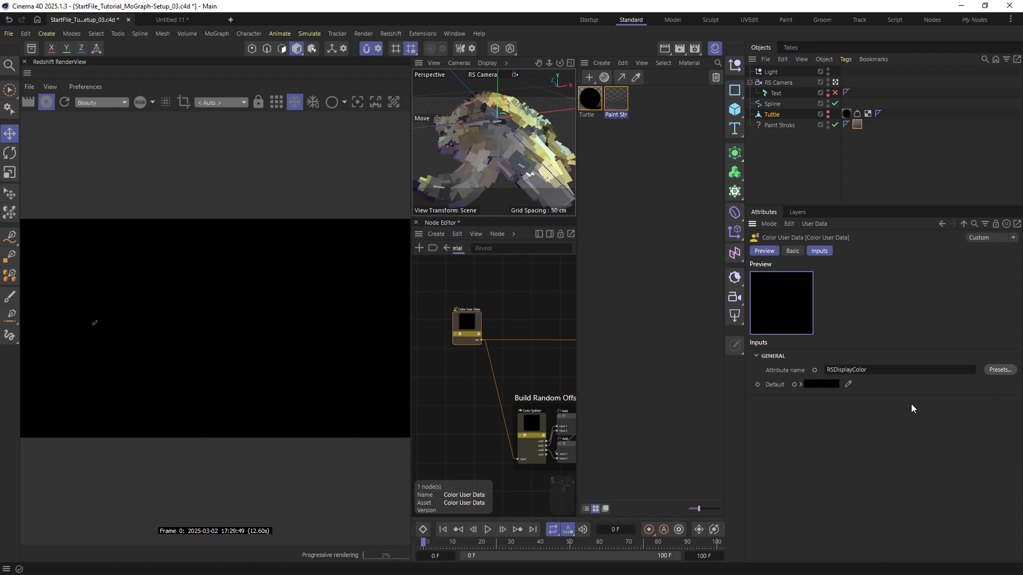
Set the Color User Data node's attribute name to the Object Color preset and restart the interactive render
click(1000, 370)
mouse_move(976, 392)
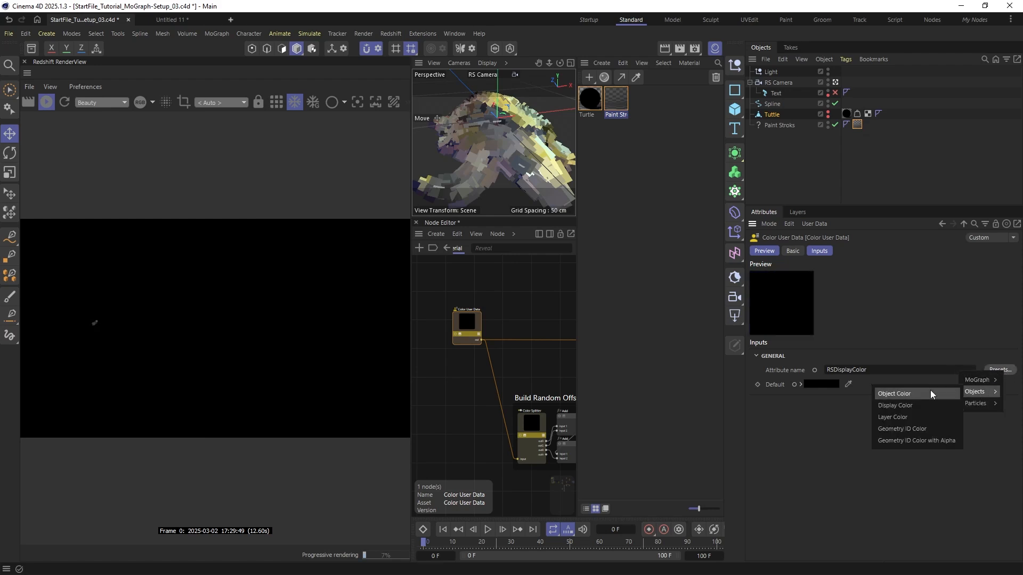
click(929, 390)
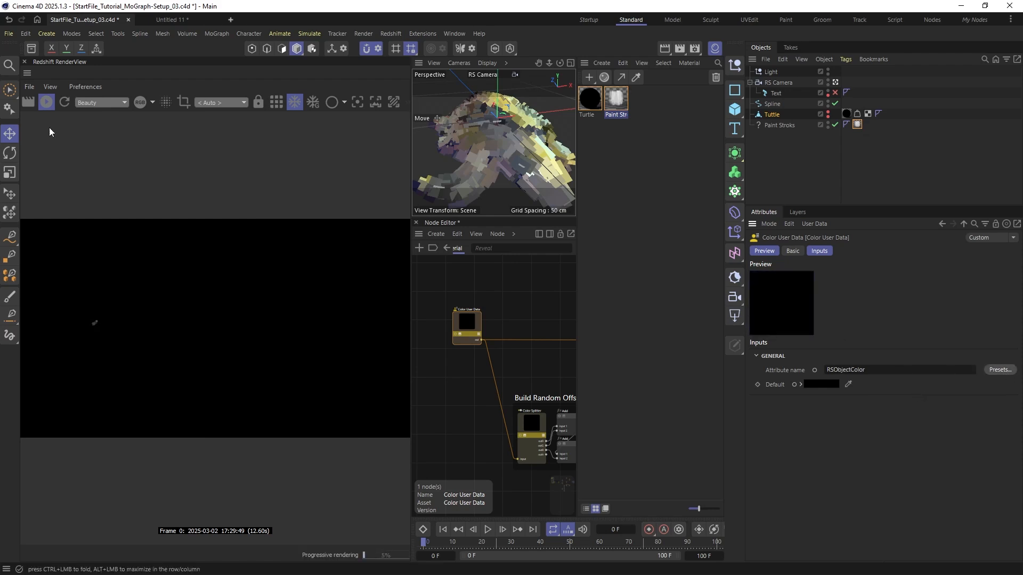
click(47, 105)
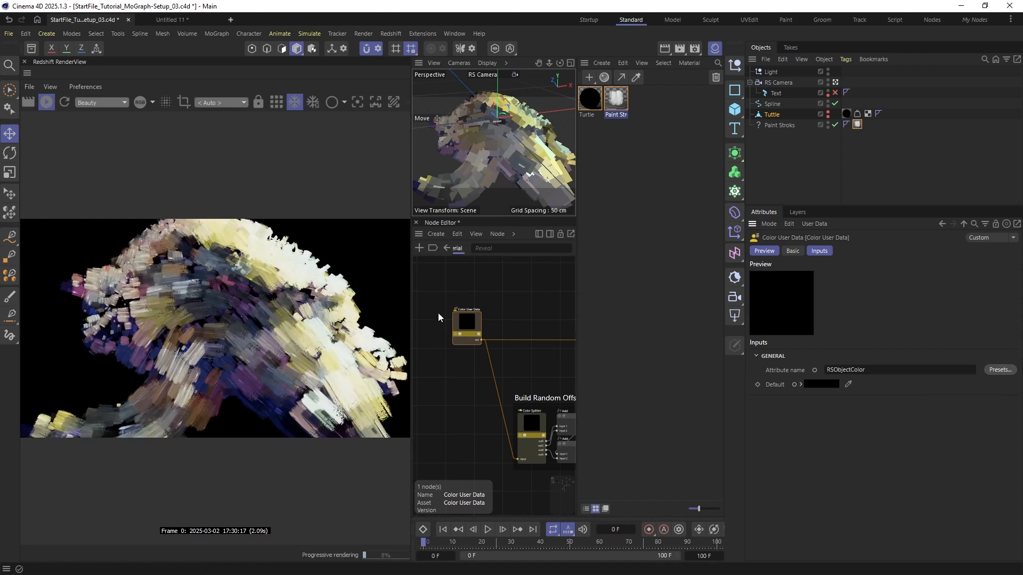
Hide the Material Manager, make the viewport taller than the Node Editor and frame the whole turtle
click(715, 49)
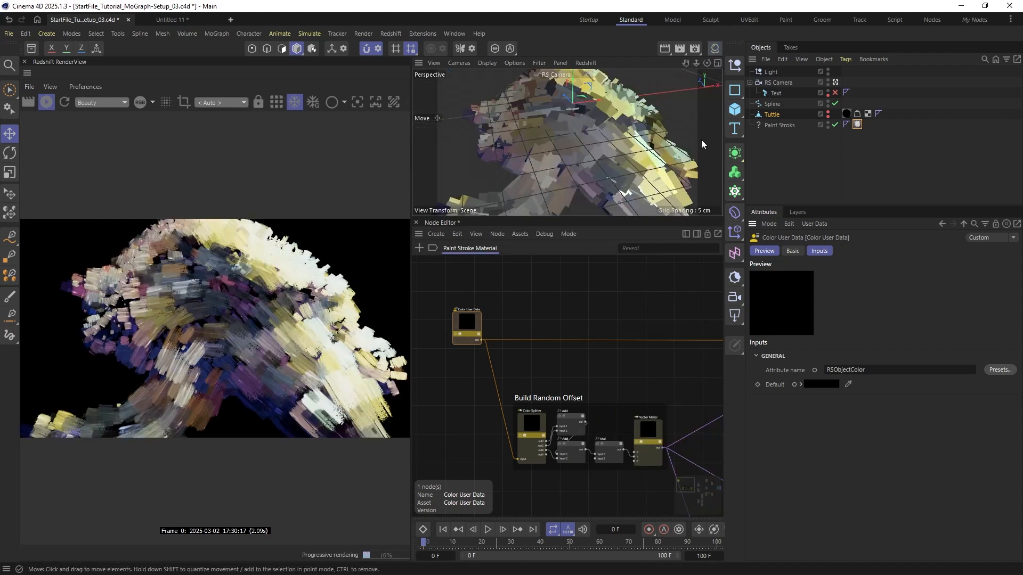
drag(566, 218, 563, 372)
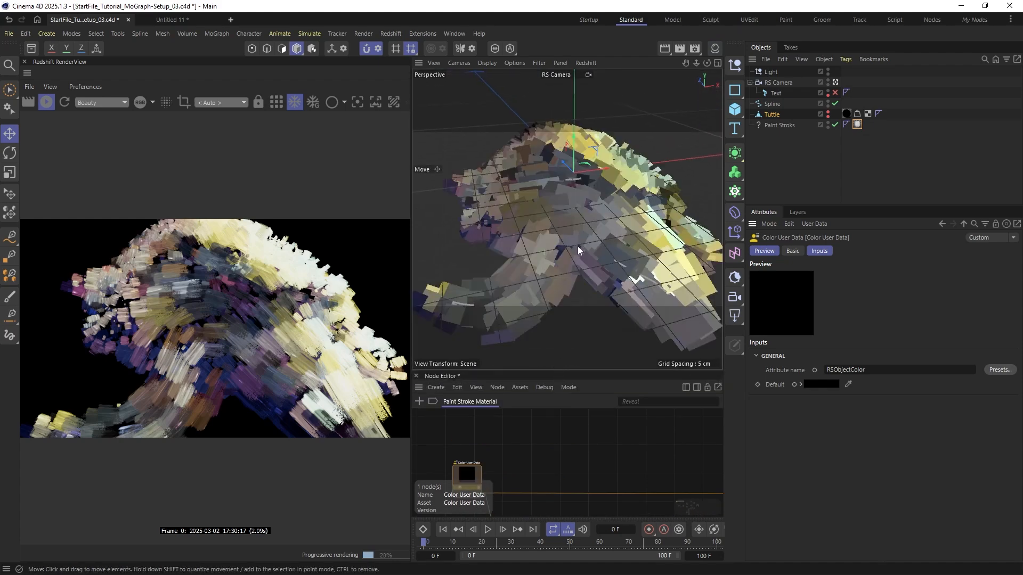
scroll(567, 250, down, 3)
mouse_move(570, 224)
alt+mouse_down()
mouse_move(577, 257)
mouse_move(590, 253)
mouse_move(582, 239)
alt+mouse_up()
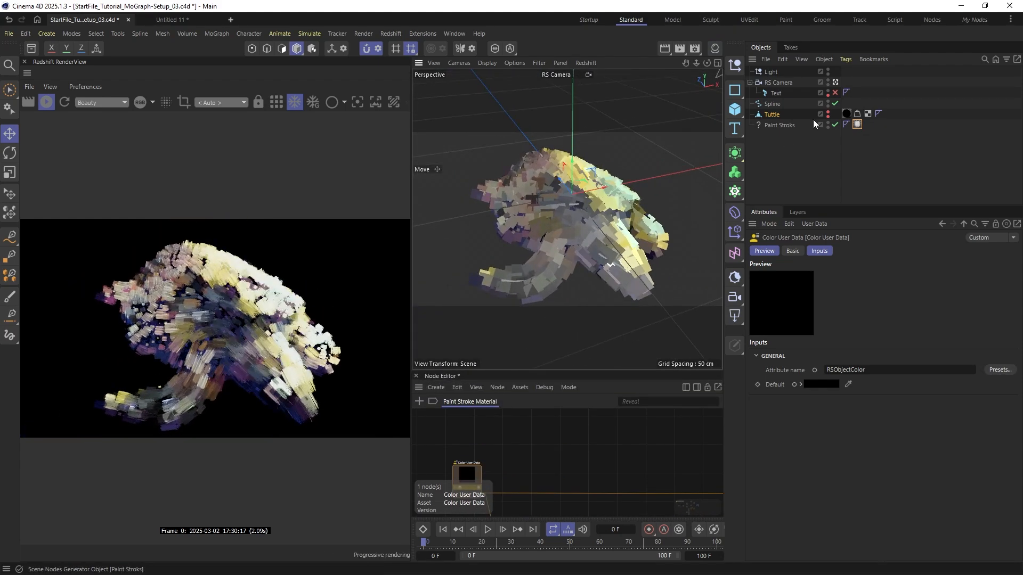
Set the Paint Stroks generator's Min Scale to 0.7 and check the strokes' coverage in the render
click(780, 125)
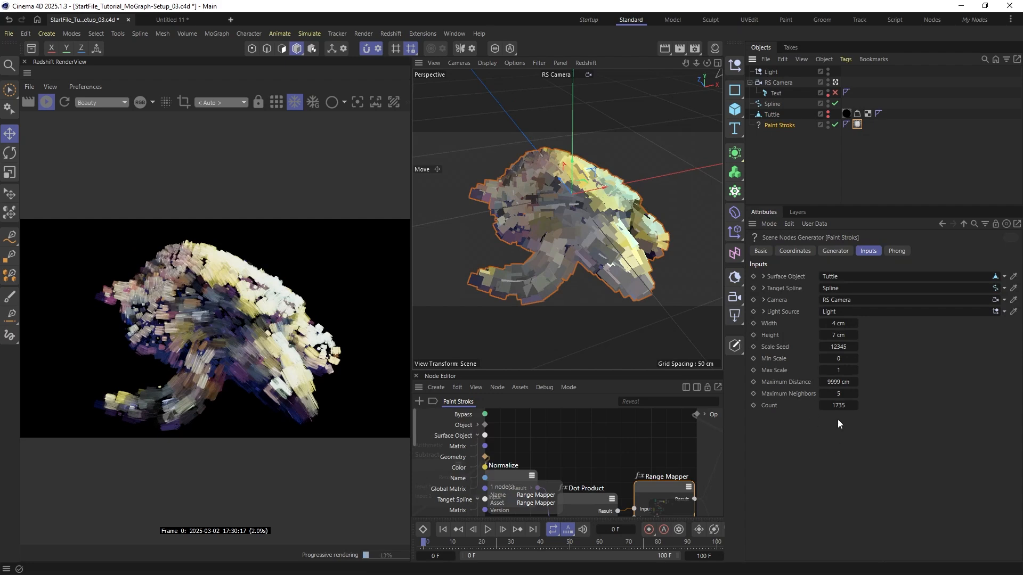
click(838, 358)
text(0.7)
key(Return)
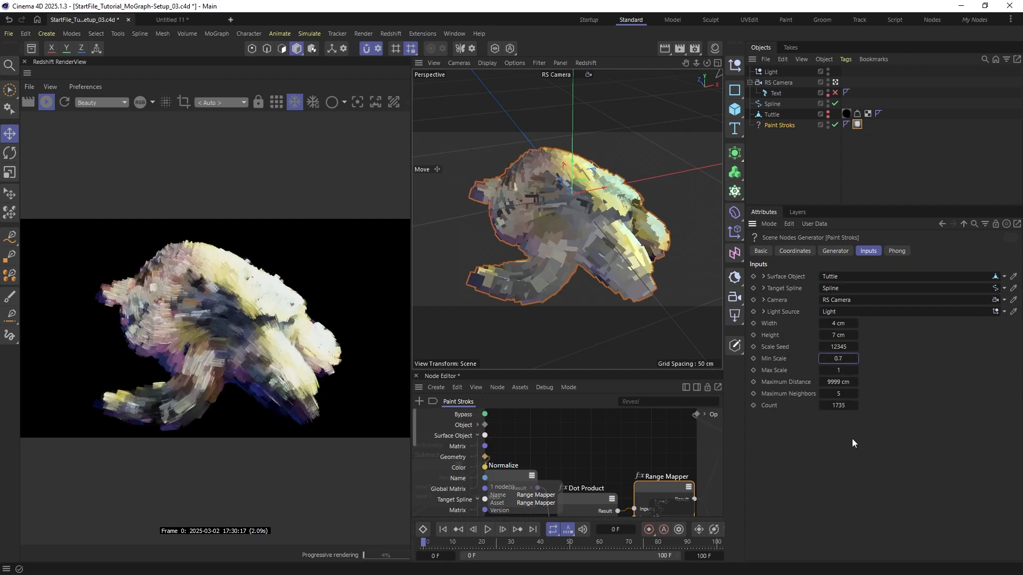
mouse_move(556, 219)
alt+mouse_down()
mouse_move(556, 240)
mouse_move(569, 228)
alt+mouse_up()
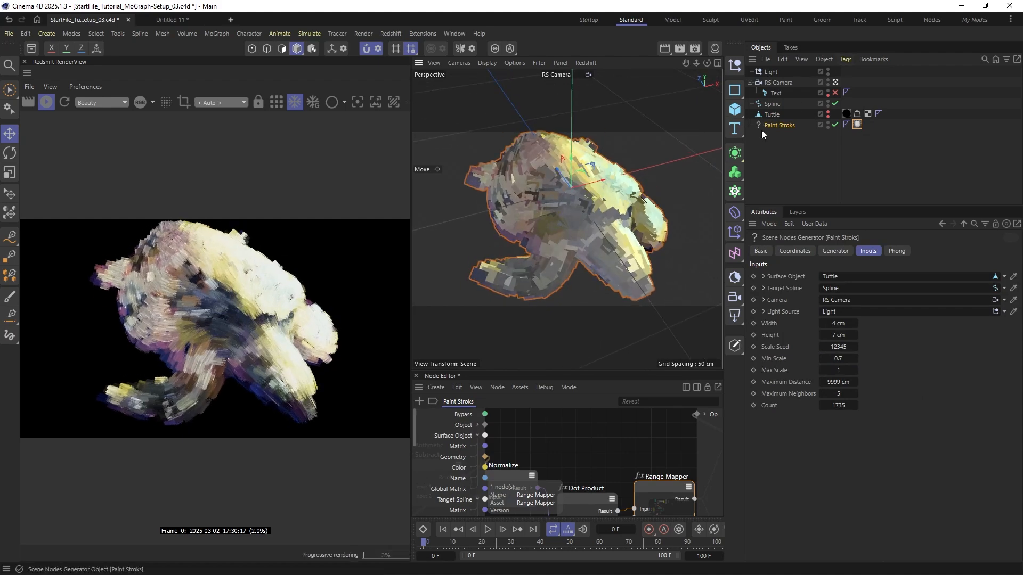
Hide Paint Stroks in the viewport, show the Tuttle mesh there instead and bring its underside into view
click(828, 122)
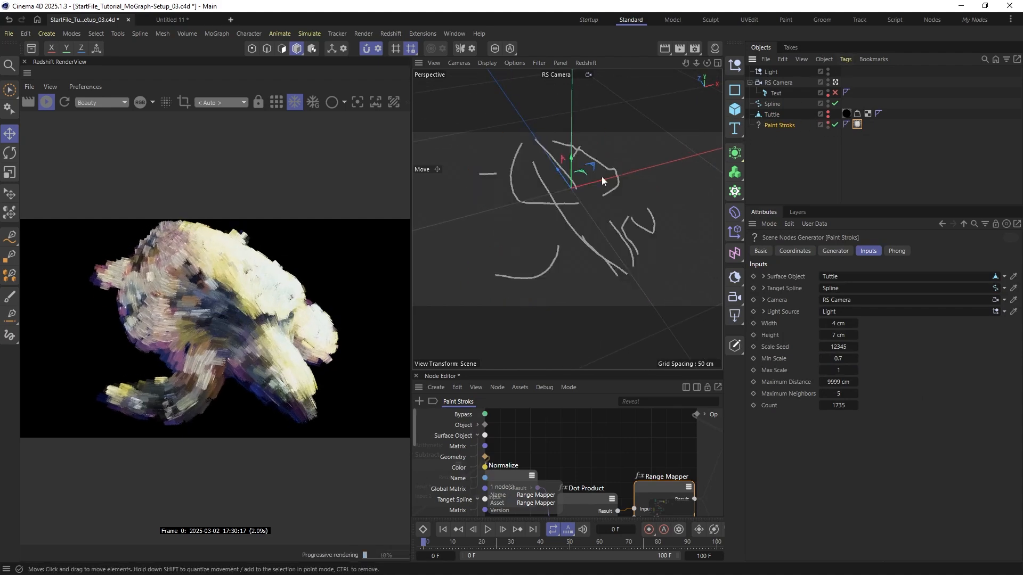
alt+drag(535, 189, 535, 238)
click(827, 112)
alt+middle_drag(549, 237, 568, 175)
scroll(562, 210, up, 3)
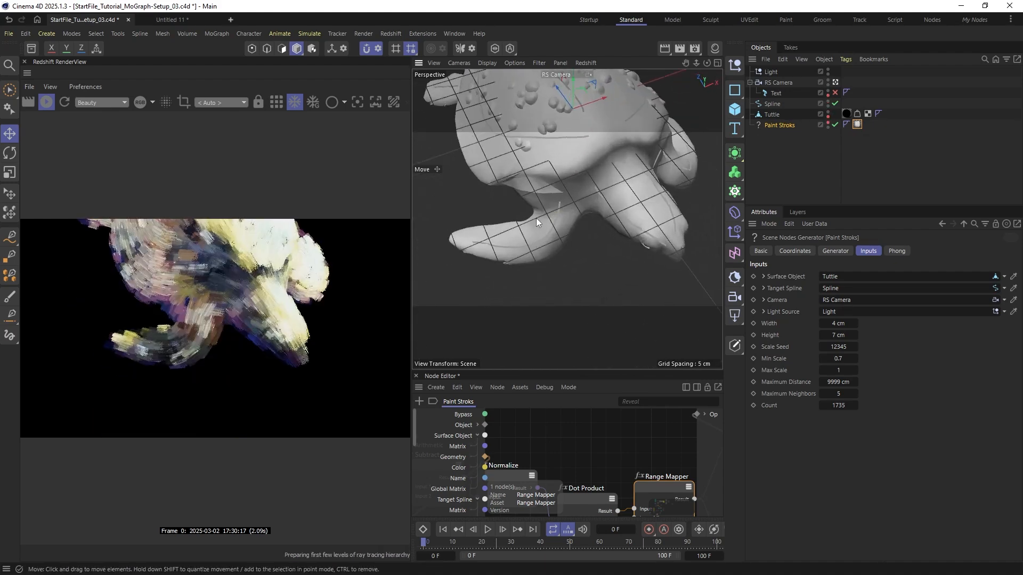
alt+drag(506, 179, 545, 285)
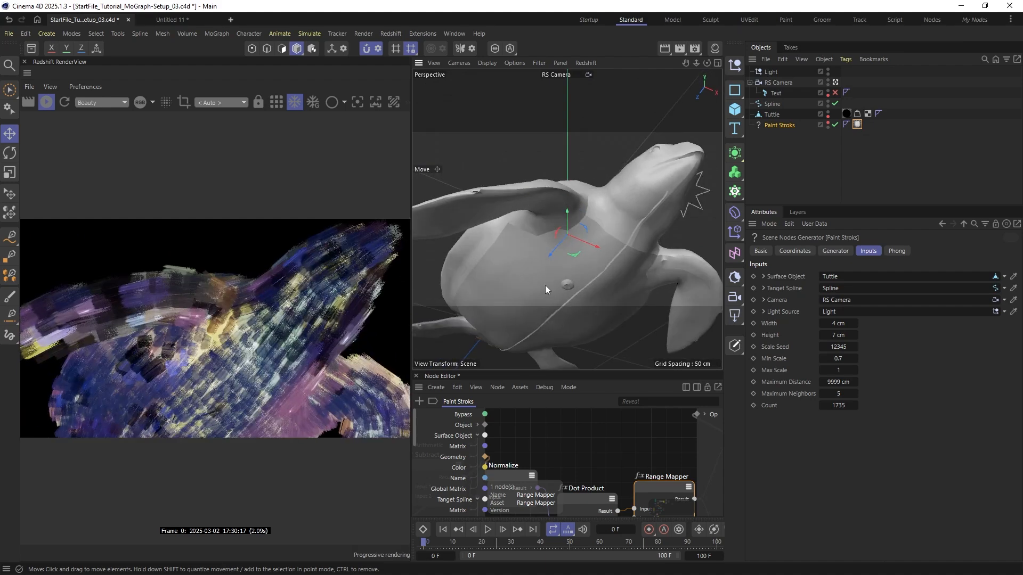
alt+drag(566, 219, 563, 192)
alt+middle_drag(562, 190, 605, 218)
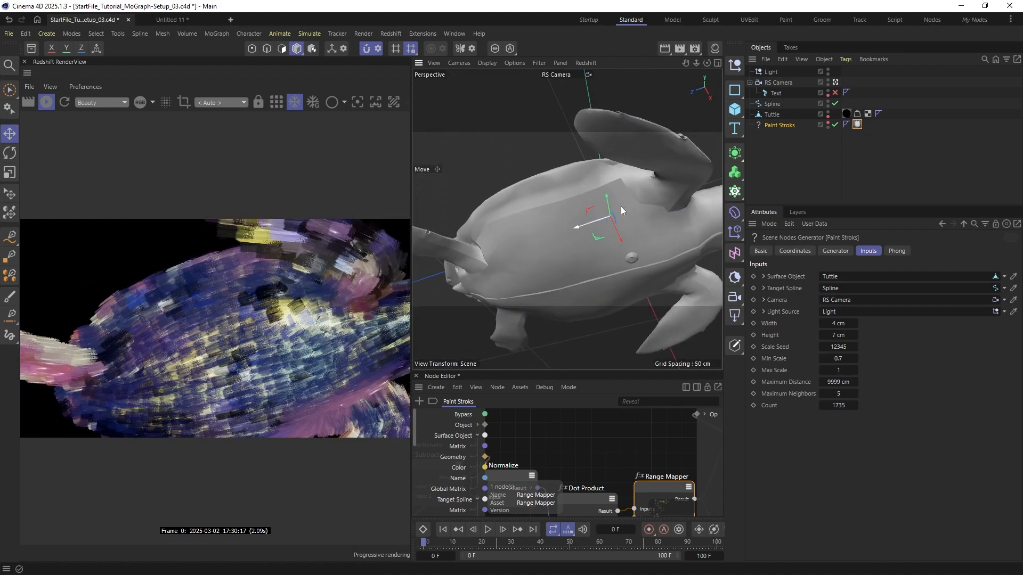
Sketch two guide strokes along the turtle's underside in the existing Spline object, snapped to the Tuttle mesh
click(772, 115)
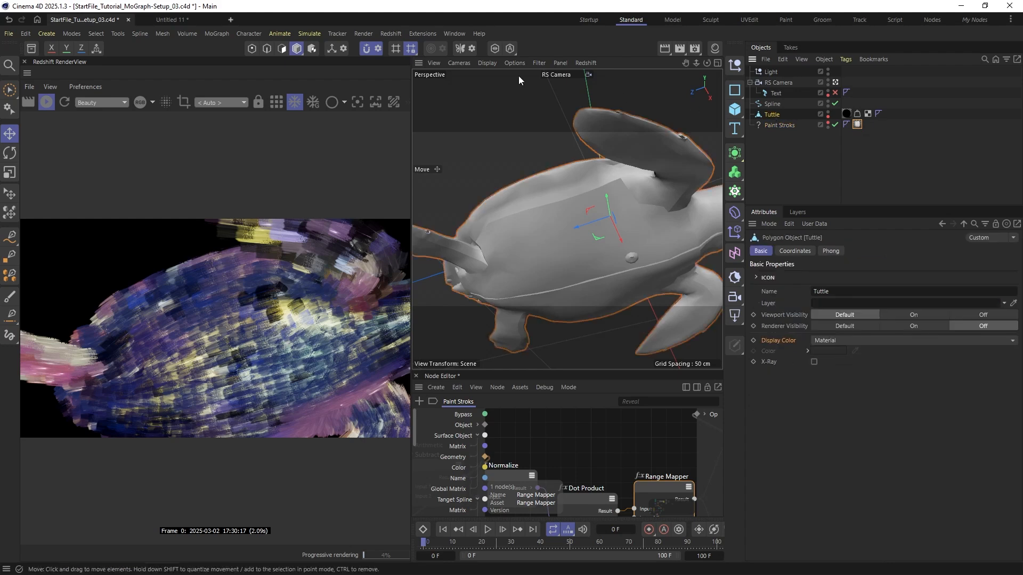
click(9, 236)
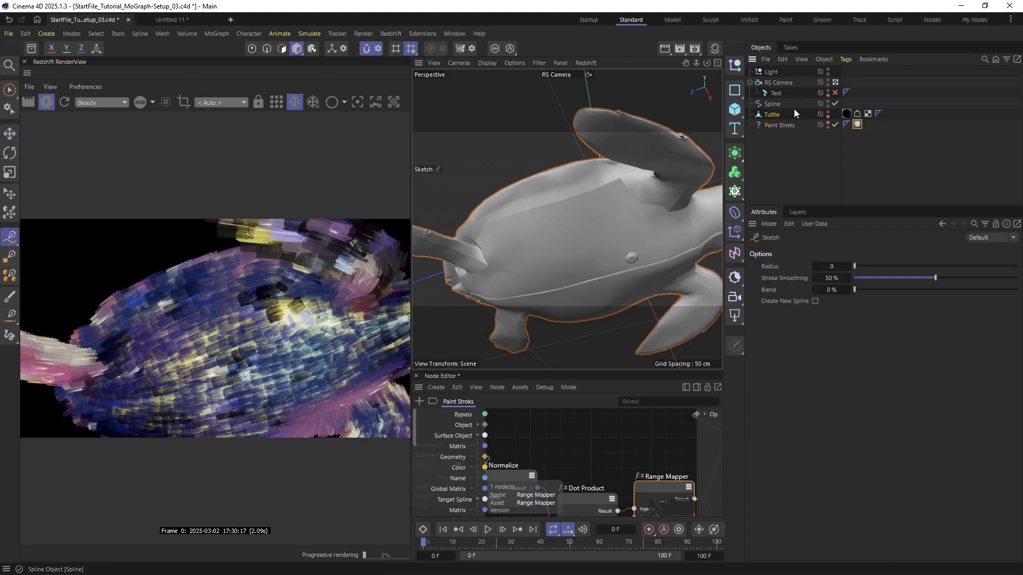
click(772, 105)
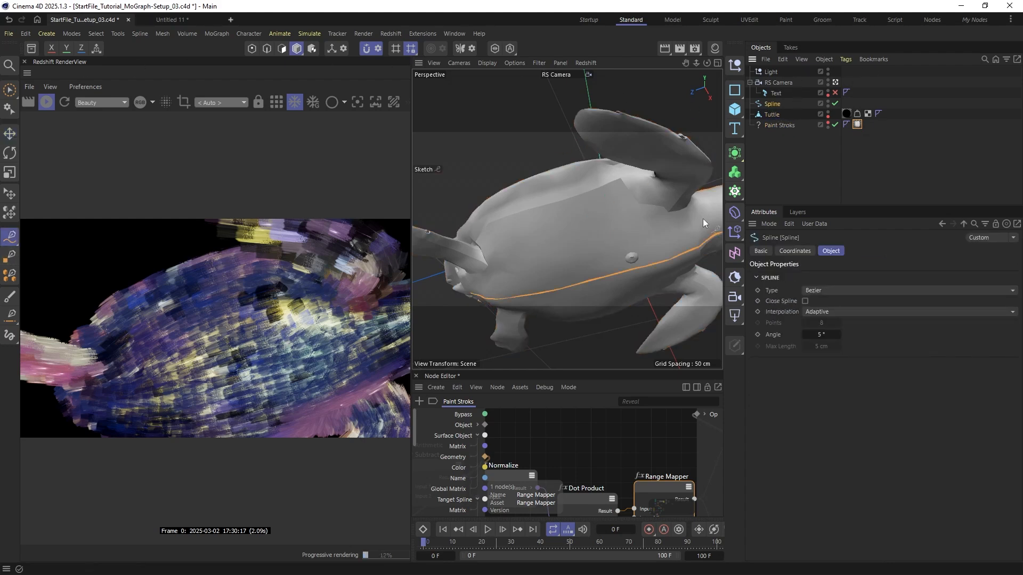
mouse_move(700, 218)
mouse_down()
mouse_move(535, 206)
mouse_move(497, 236)
mouse_up()
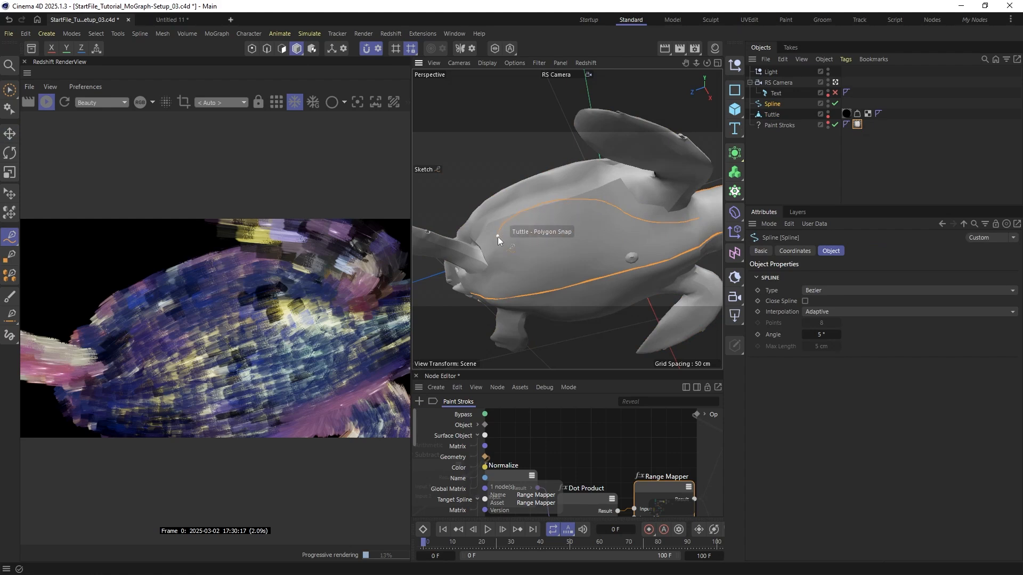
drag(611, 235, 497, 276)
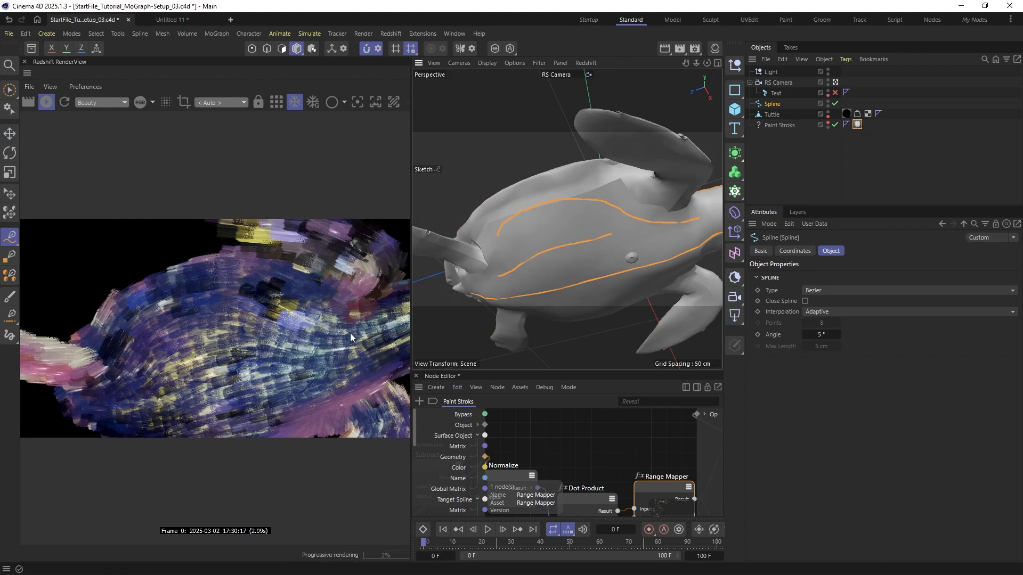
Sketch further freehand guide strokes, including zigzag ones, over the top and side of the turtle's shell
alt+drag(506, 225, 500, 266)
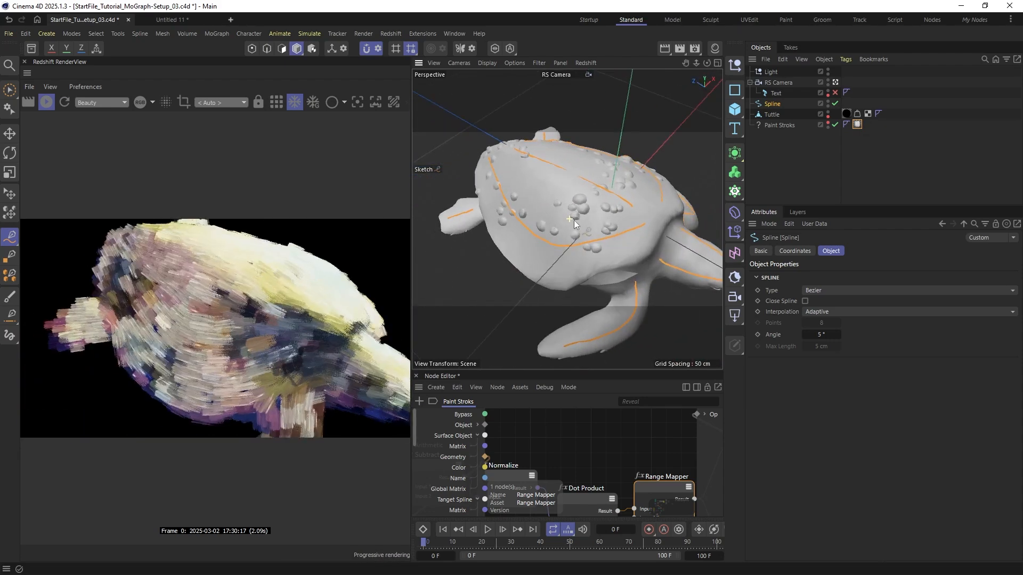
mouse_move(573, 219)
alt+mouse_down()
mouse_move(532, 228)
mouse_move(574, 210)
mouse_move(569, 181)
mouse_move(540, 170)
alt+mouse_up()
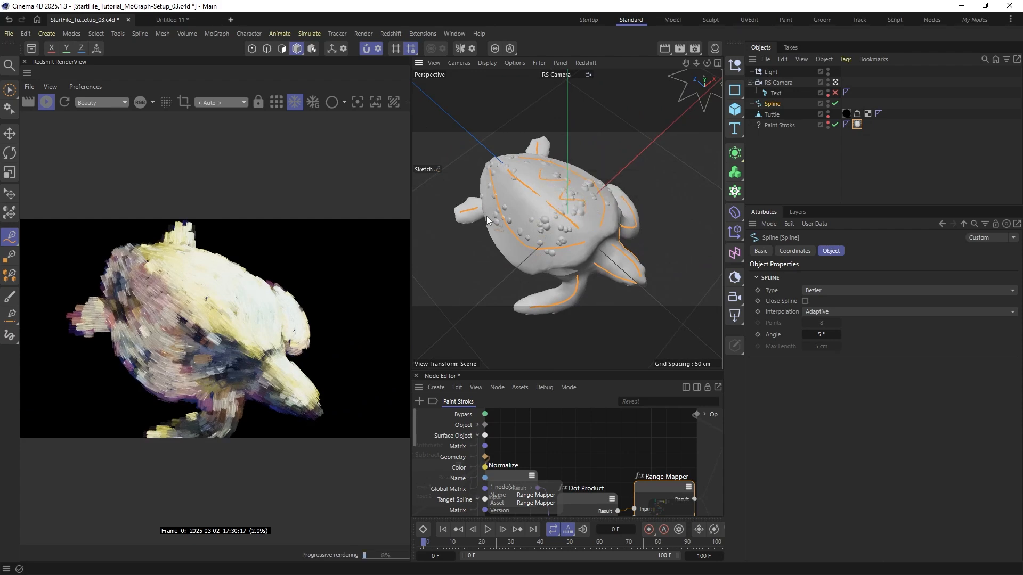
mouse_move(559, 234)
mouse_down()
mouse_move(529, 226)
mouse_move(515, 190)
mouse_up()
scroll(535, 256, up, 8)
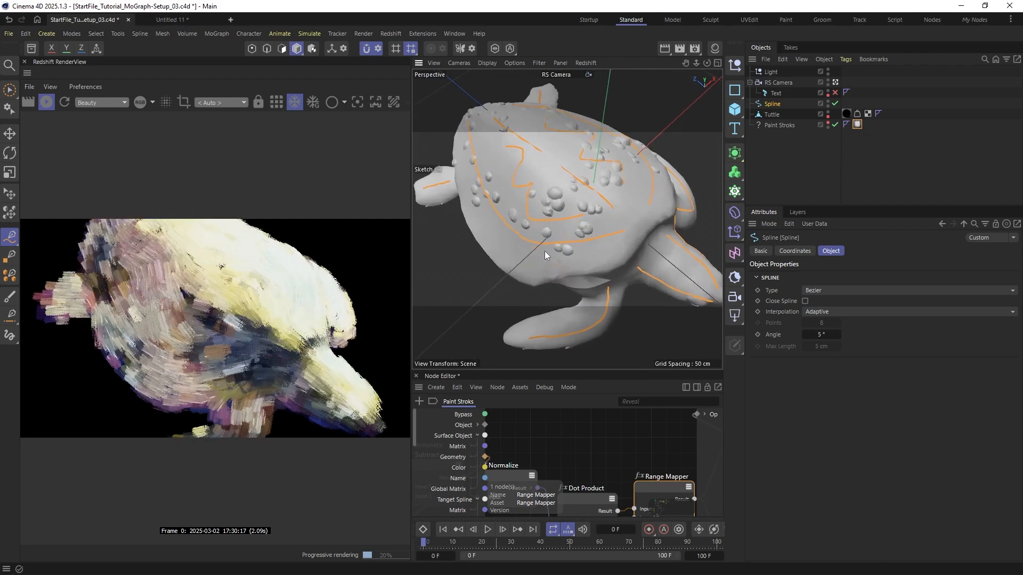
alt+drag(538, 250, 625, 229)
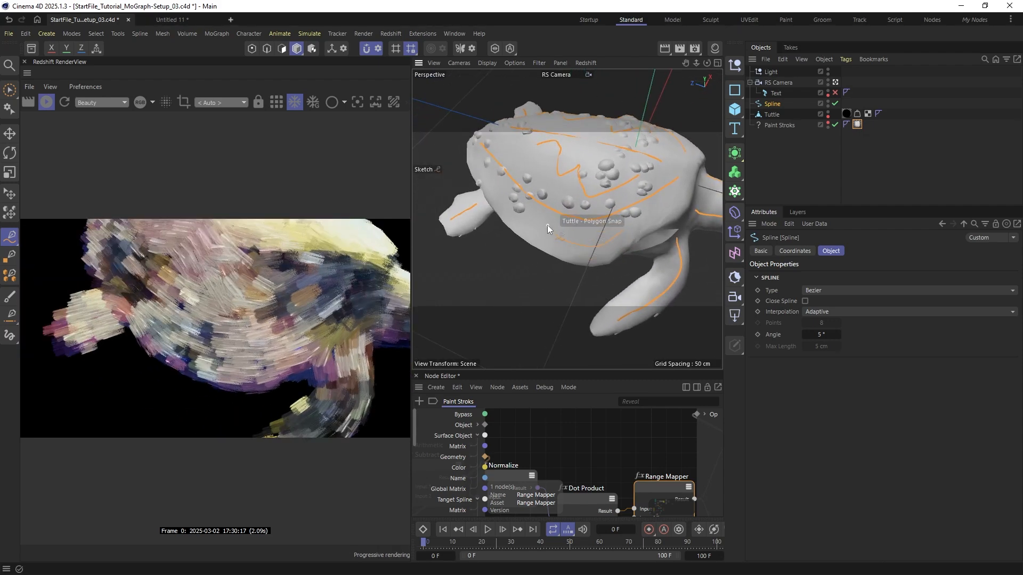
alt+drag(494, 192, 542, 218)
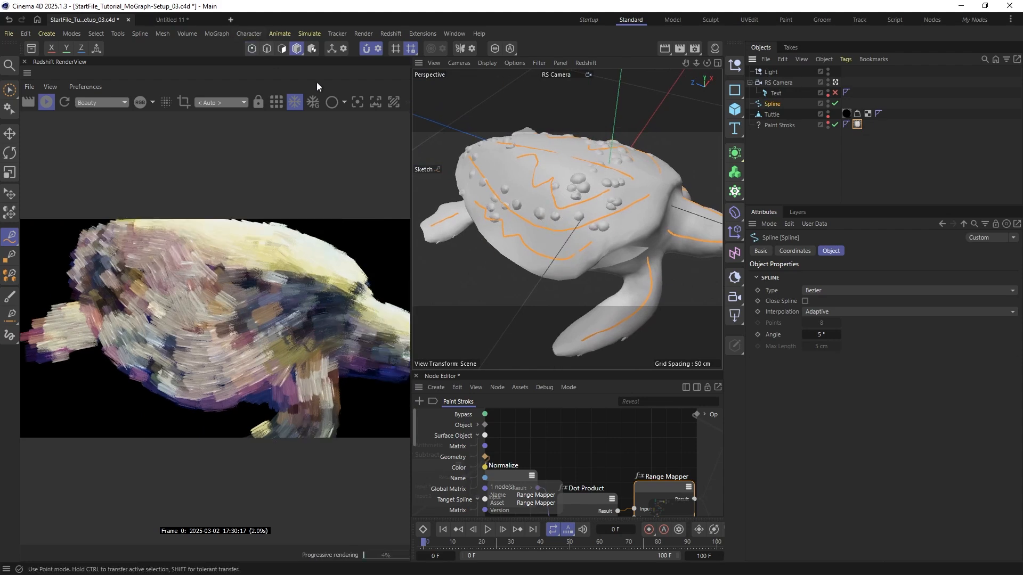
Delete all points of the guide spline in point mode and sketch new curved strokes along the shell
click(251, 49)
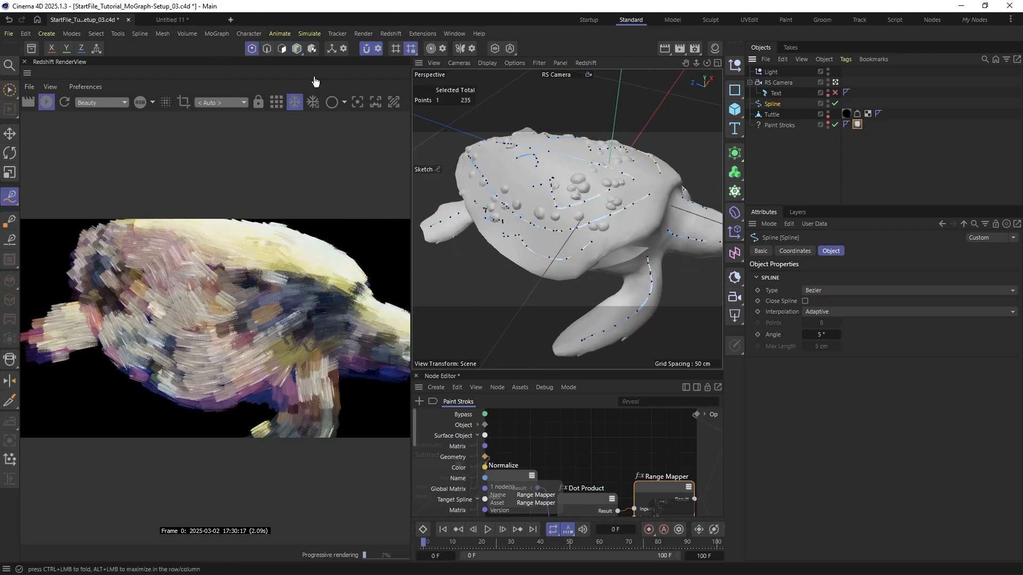
key(Delete)
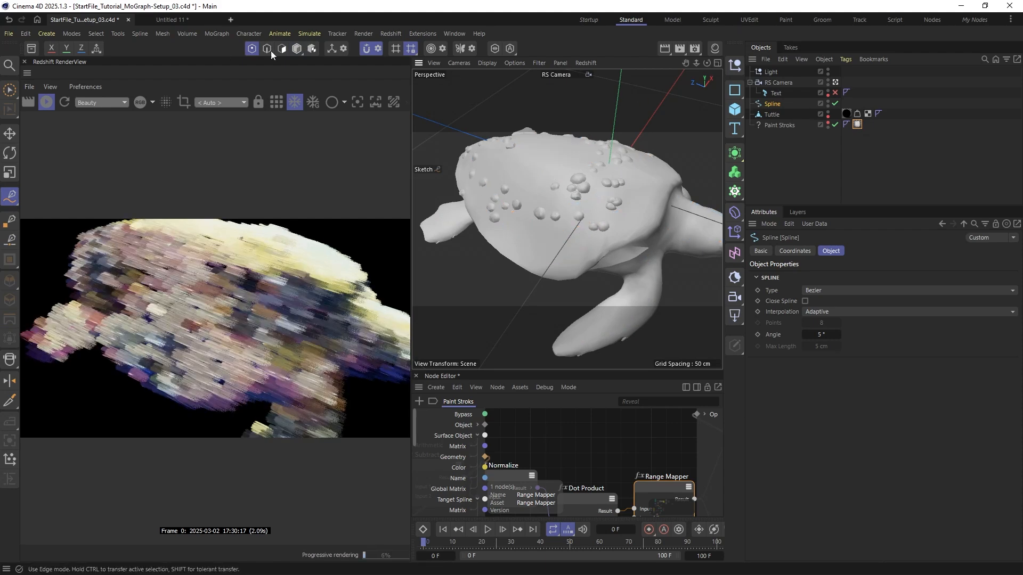
alt+drag(570, 205, 501, 222)
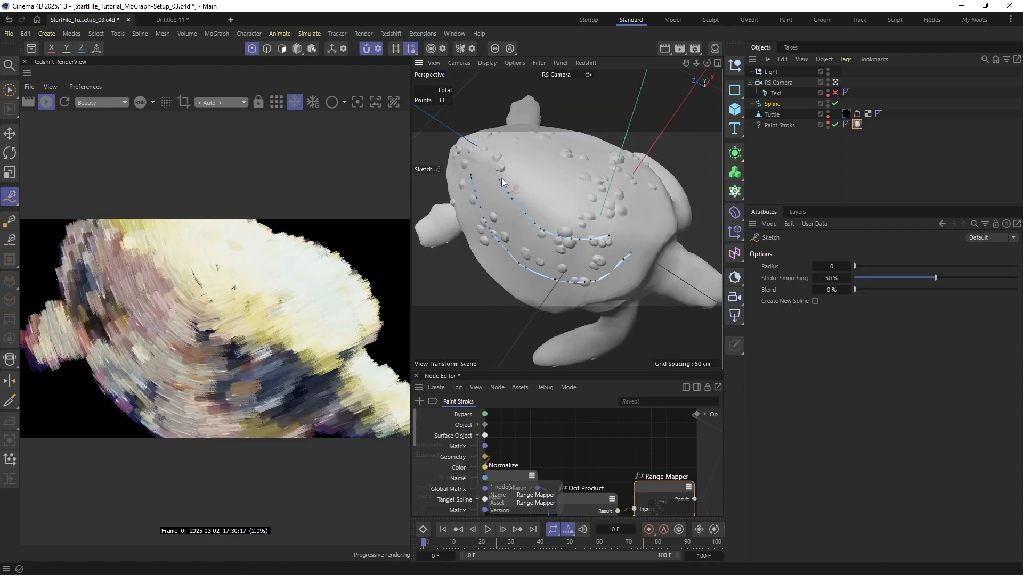
Sketch guide strokes across the rest of the shell, the head and neck, and the front flipper
mouse_move(501, 182)
alt+mouse_down()
mouse_move(529, 216)
mouse_move(622, 222)
alt+mouse_up()
mouse_move(535, 130)
mouse_down()
mouse_move(525, 251)
mouse_move(576, 187)
mouse_move(573, 253)
mouse_move(528, 247)
mouse_move(504, 219)
mouse_move(595, 216)
mouse_move(535, 250)
mouse_up()
scroll(503, 220, down, 3)
drag(535, 262, 563, 253)
drag(644, 248, 702, 283)
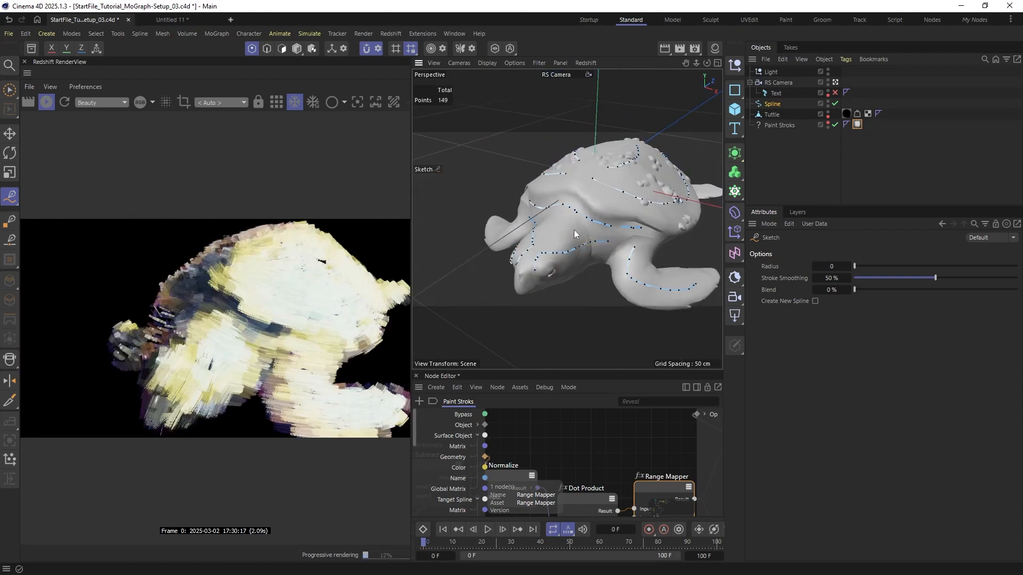
Add guide strokes on the opposite front flipper and side of the neck, and stop the interactive render
alt+drag(574, 229, 639, 250)
mouse_move(522, 230)
alt+mouse_down()
mouse_move(545, 239)
mouse_move(568, 226)
alt+mouse_up()
drag(568, 225, 494, 246)
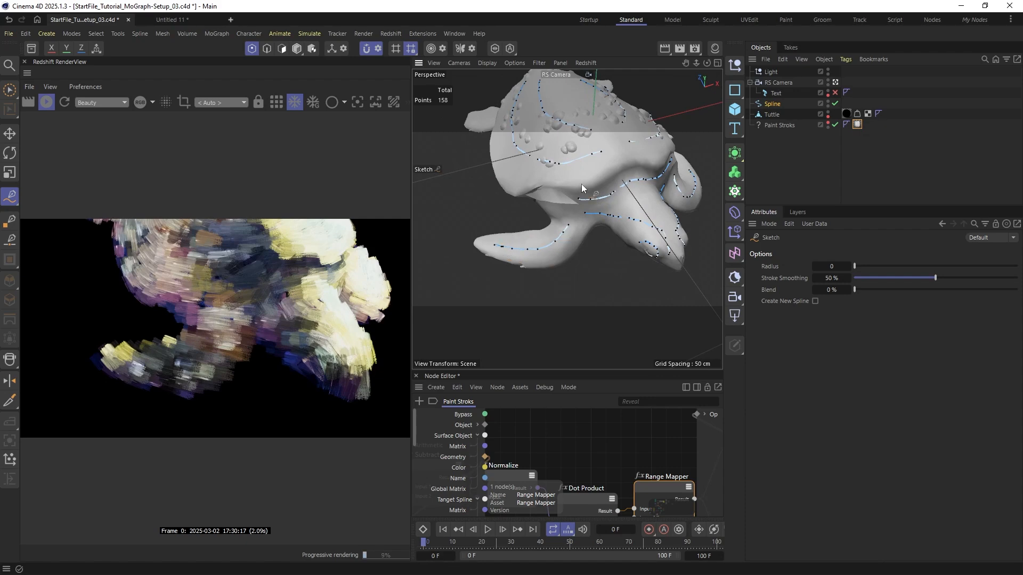
mouse_move(581, 184)
alt+mouse_down()
mouse_move(579, 210)
mouse_move(634, 193)
alt+mouse_up()
click(46, 101)
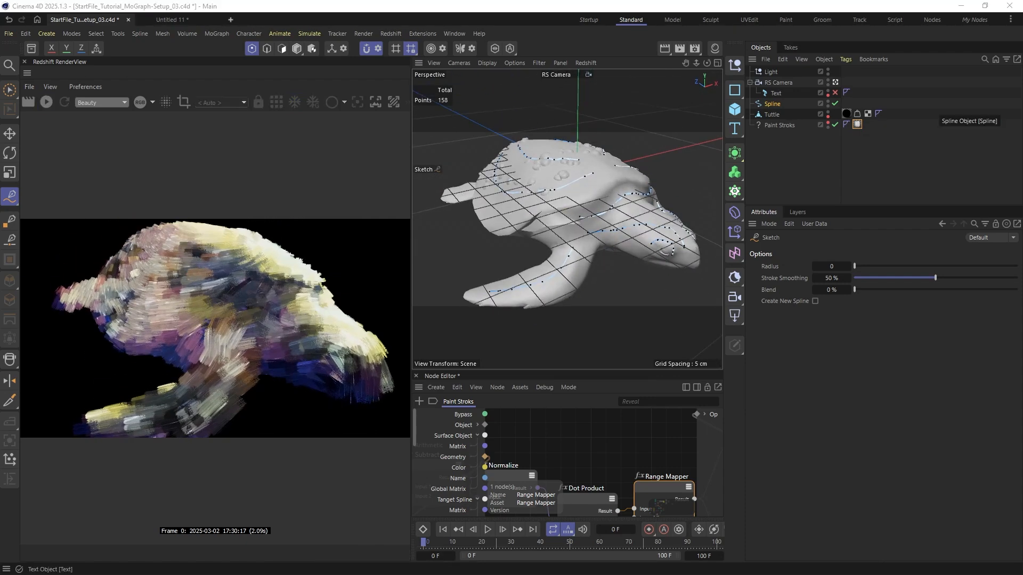
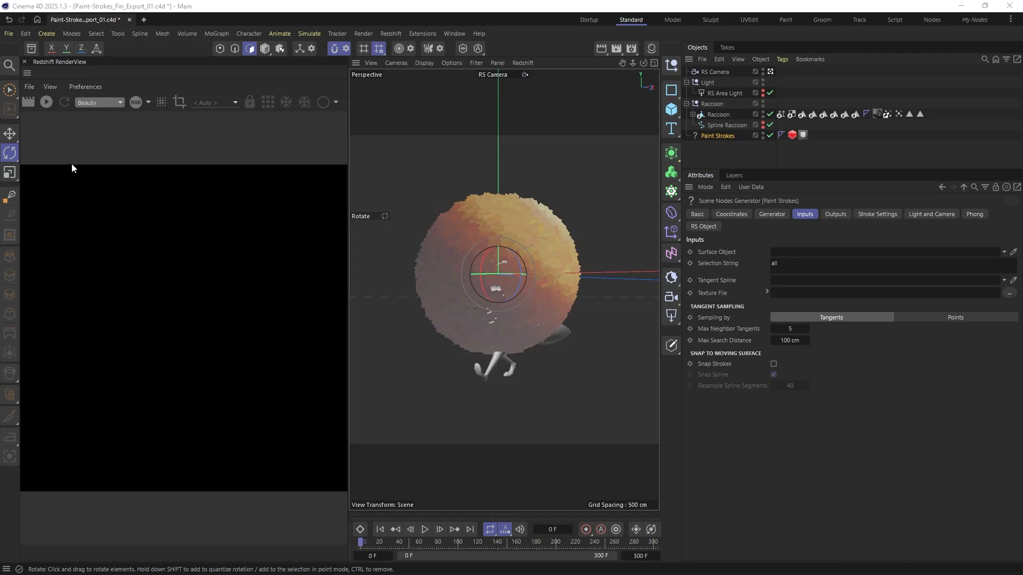
Check the raccoon scene's default paint strokes in the interactive render, stop it and disable the Paint Strokes generator
click(47, 103)
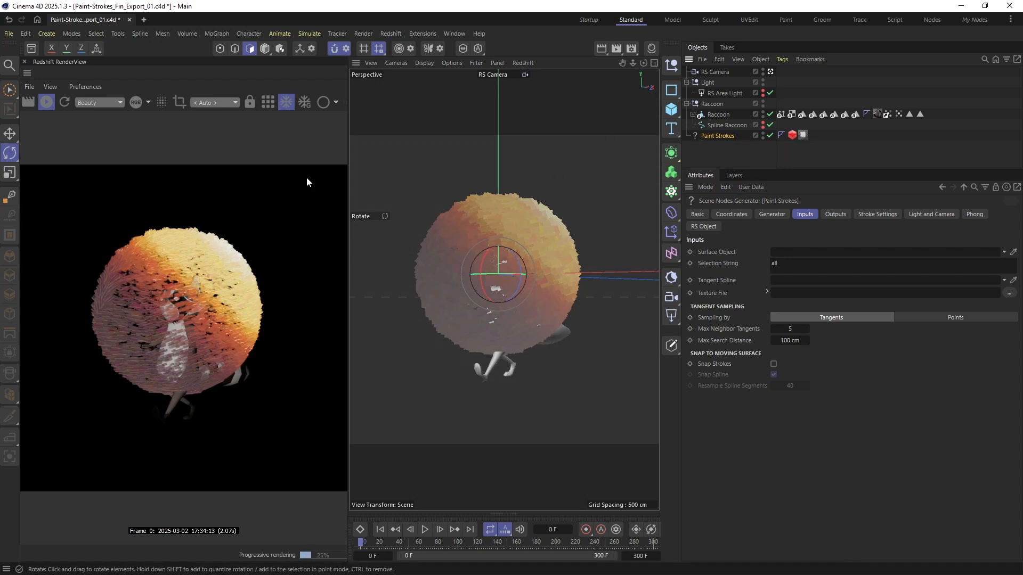
click(44, 102)
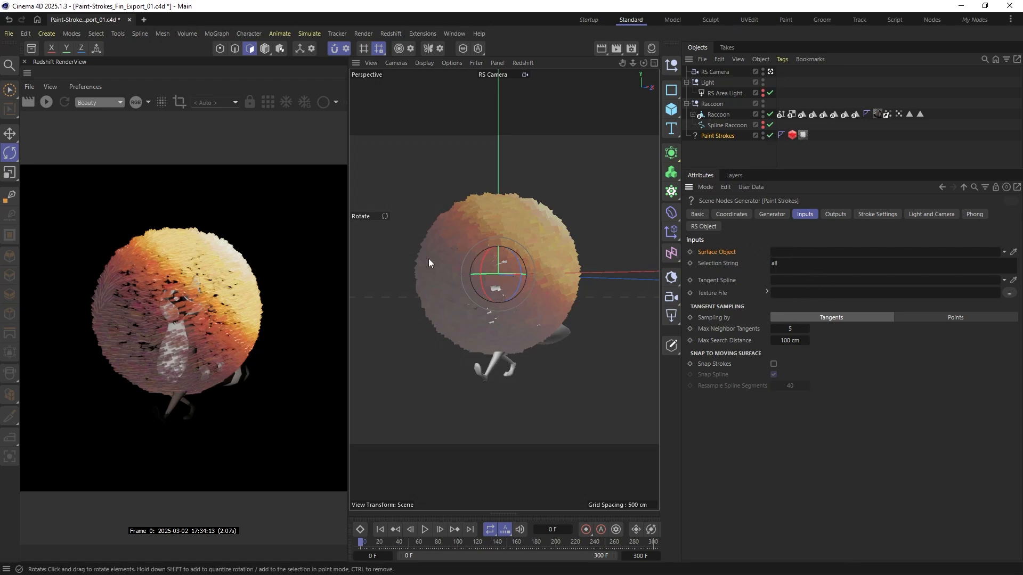
click(769, 135)
mouse_move(500, 317)
alt+mouse_down()
mouse_move(497, 337)
mouse_move(542, 289)
mouse_move(491, 292)
mouse_move(499, 296)
alt+mouse_up()
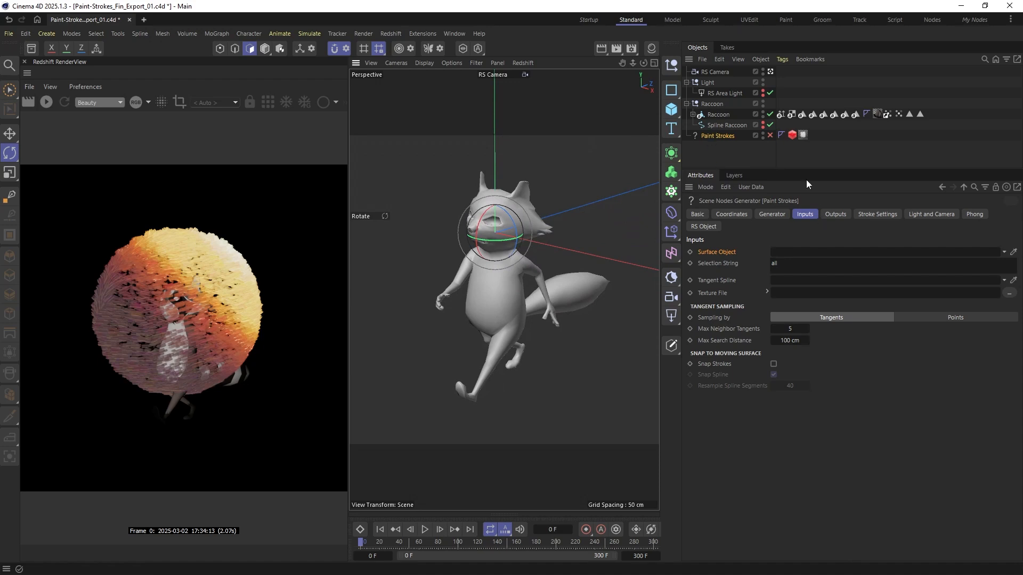
Play the Raccoon Alembic object's animation briefly and return to the first frame
click(718, 113)
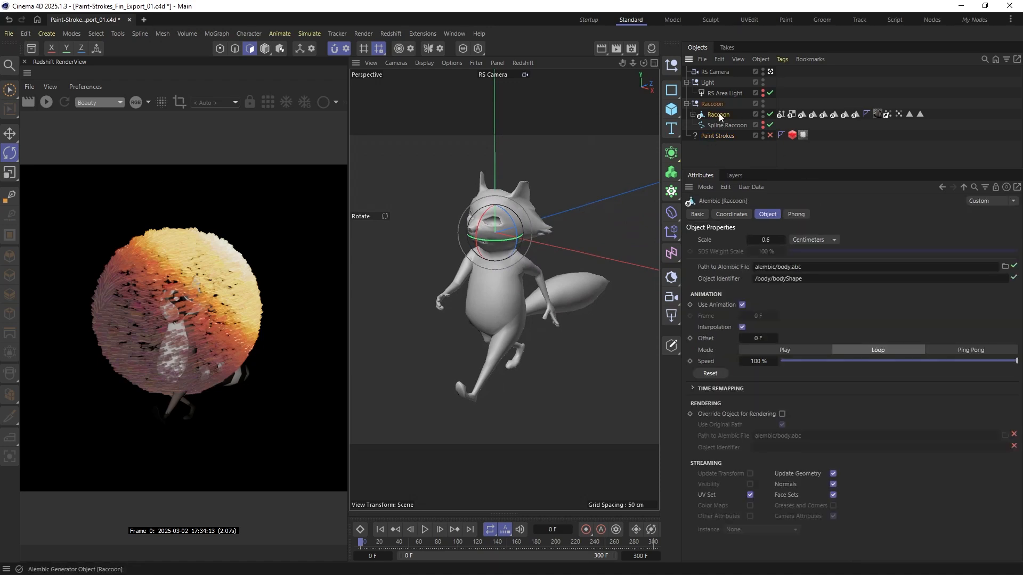
click(425, 529)
click(424, 529)
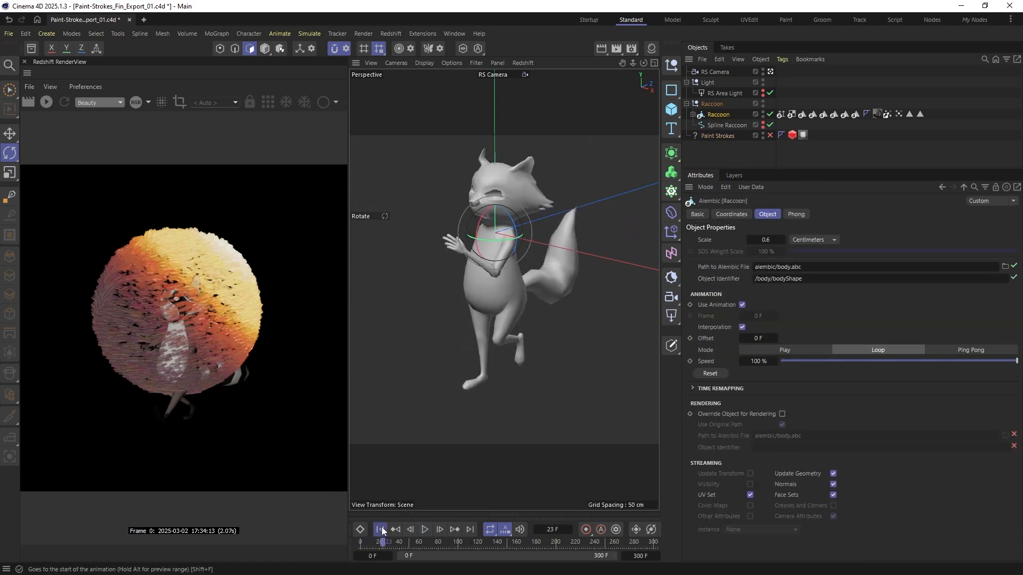
click(379, 529)
Show the Spline Raccoon guide curves in the viewport, examine them on the character and hide them again
click(720, 125)
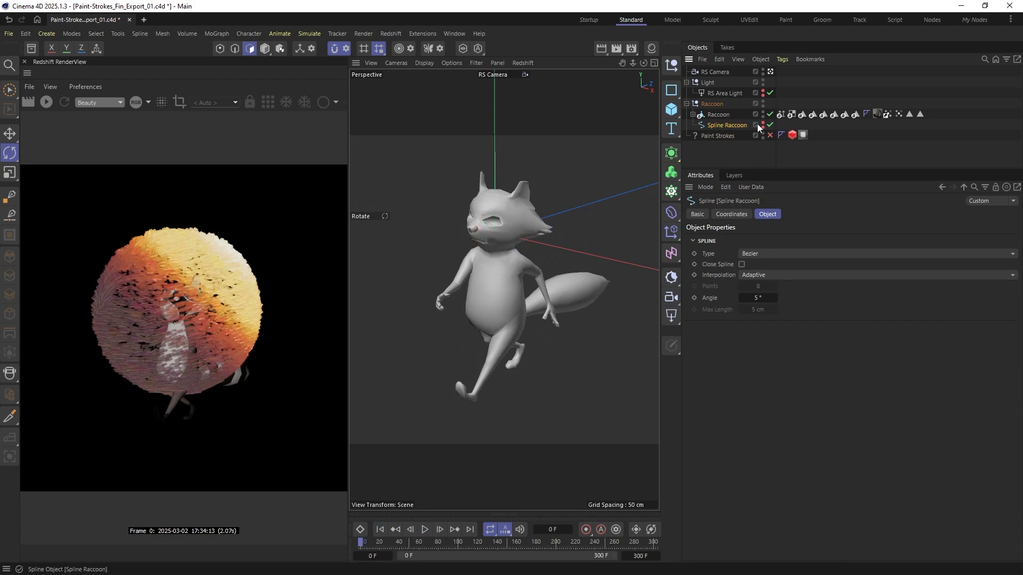
alt+drag(540, 261, 514, 268)
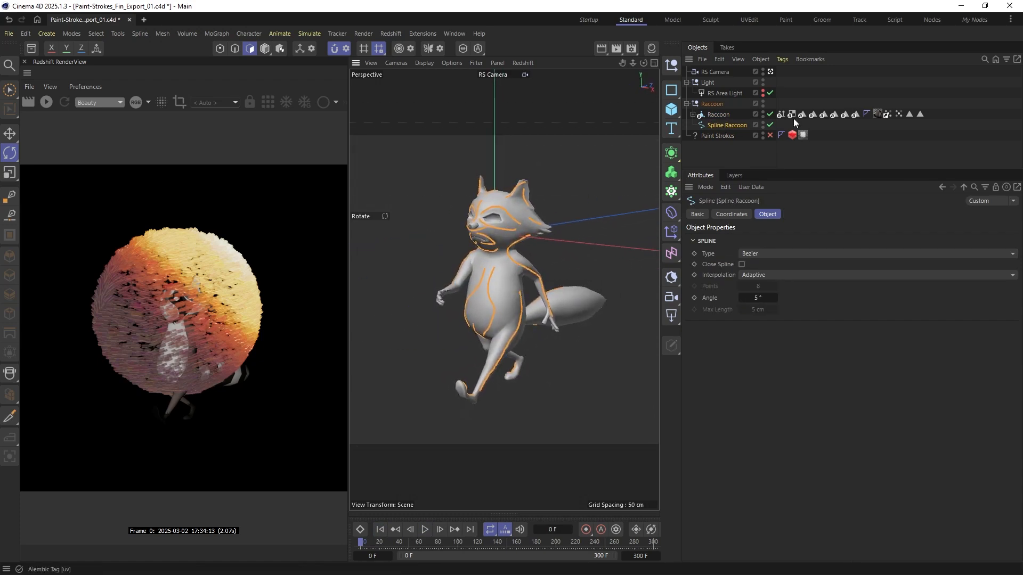
alt+click(762, 125)
alt+click(762, 124)
Re-enable the Paint Strokes generator and set its Surface Object to the Raccoon Alembic object
click(709, 136)
click(708, 135)
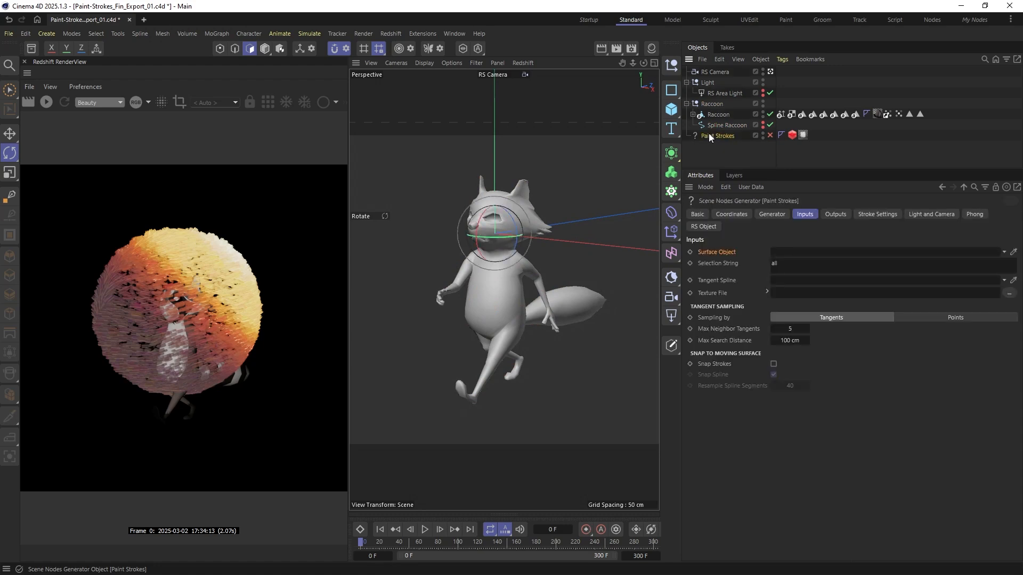
click(769, 136)
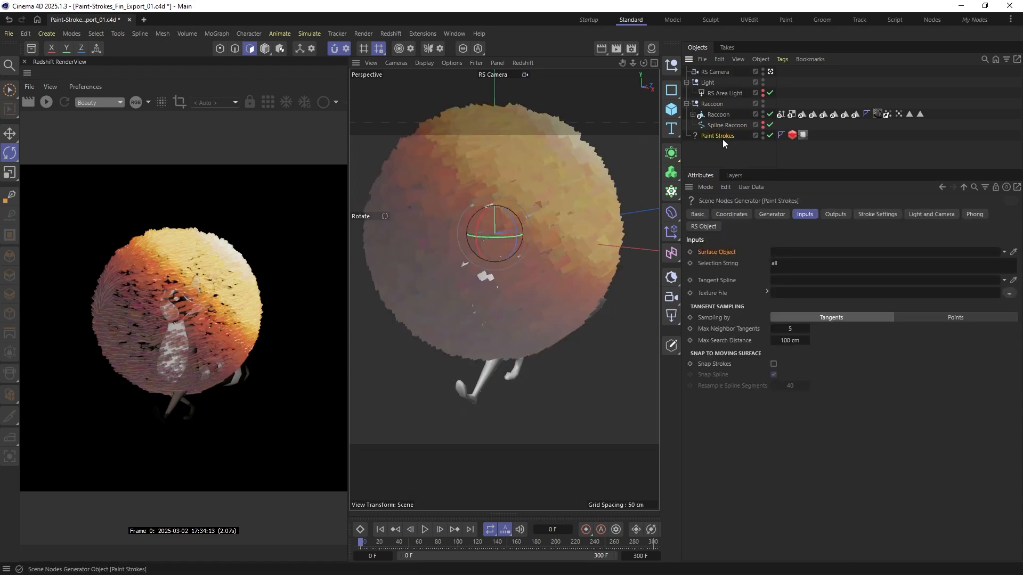
alt+middle_drag(527, 212, 532, 241)
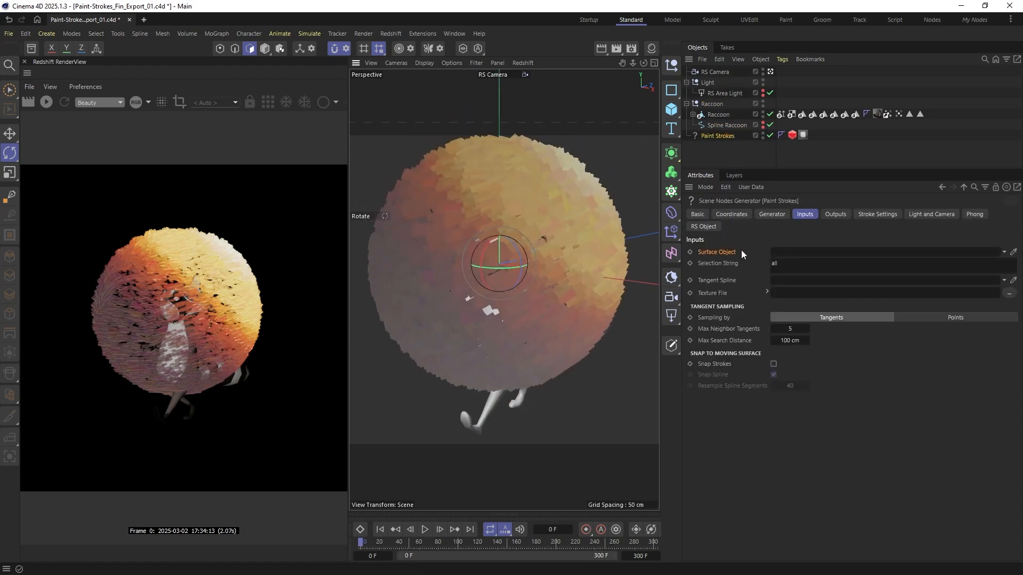
drag(718, 114, 793, 259)
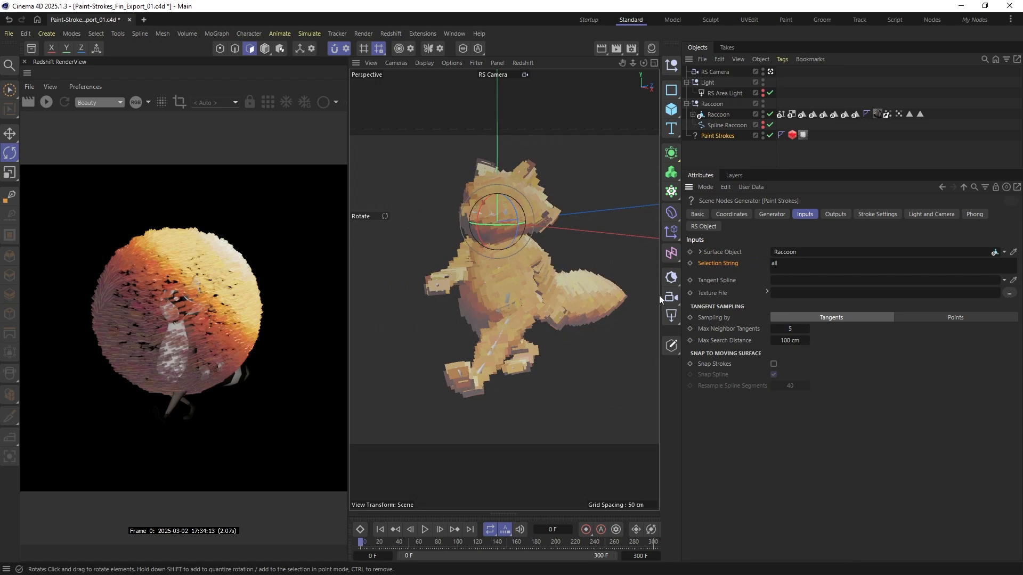
Try limiting the strokes to the Raccoon's Polygon Selection by replacing "all" in the Selection String with that tag
drag(802, 114, 803, 261)
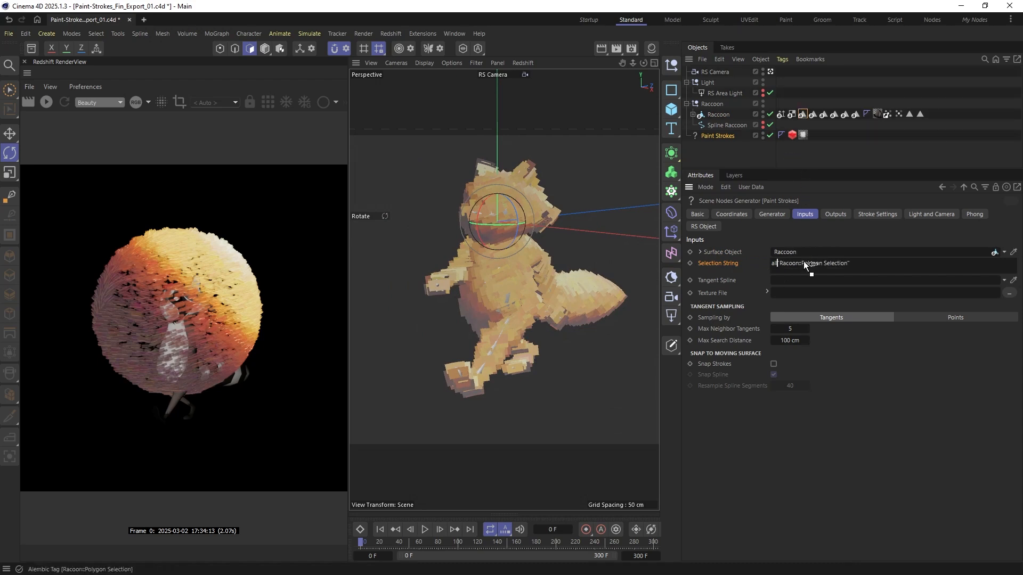
key(BackSpace)
key(BackSpace)
key(BackSpace)
key(BackSpace)
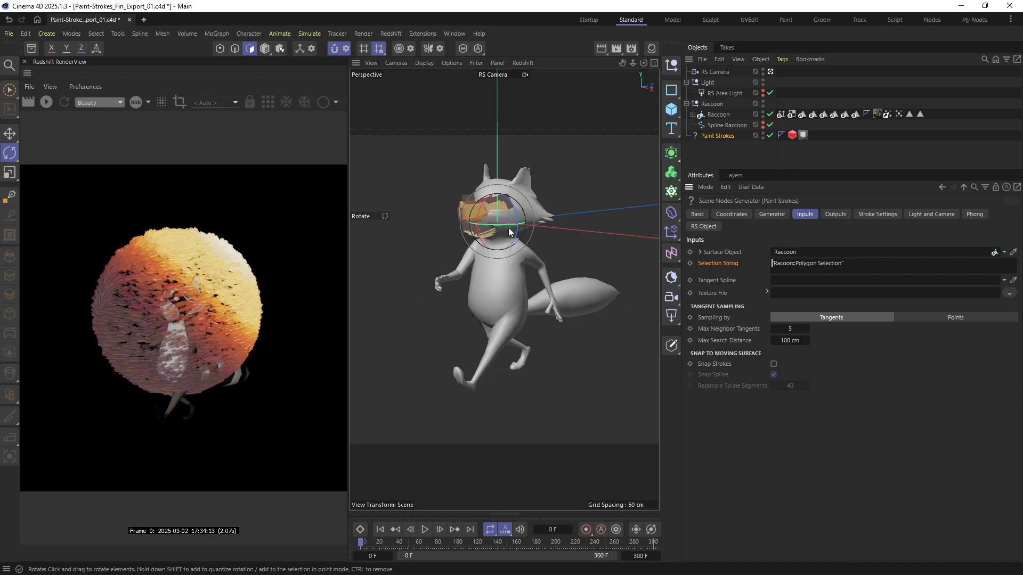
alt+drag(484, 213, 471, 185)
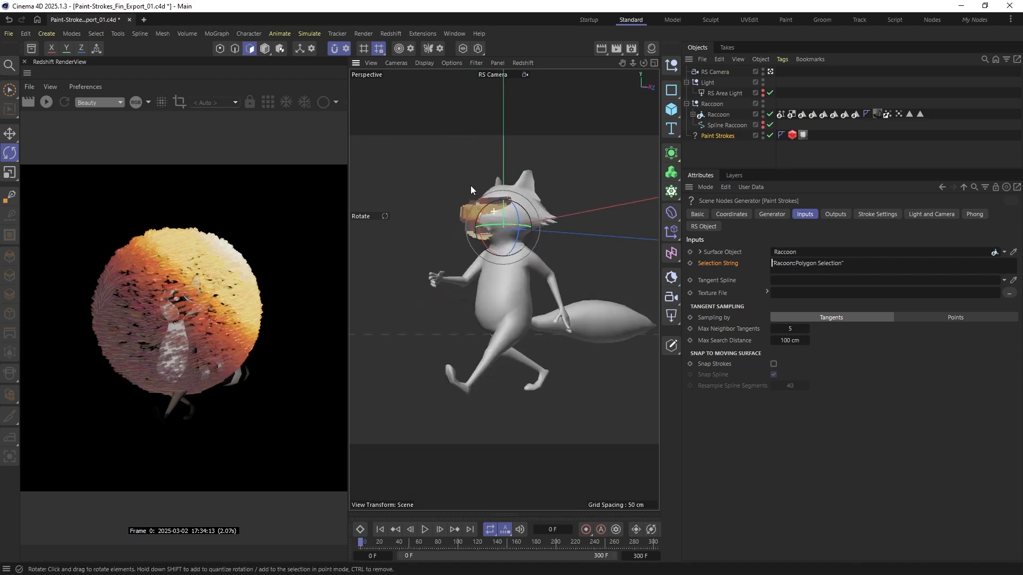
Try limiting the strokes to the raccoon's tail by putting the tail selection tag in the Selection String
drag(855, 114, 863, 263)
key(BackSpace)
key(BackSpace)
key(BackSpace)
key(BackSpace)
key(BackSpace)
key(BackSpace)
key(BackSpace)
key(BackSpace)
key(BackSpace)
key(BackSpace)
key(BackSpace)
key(BackSpace)
key(BackSpace)
key(BackSpace)
key(BackSpace)
key(BackSpace)
key(BackSpace)
key(BackSpace)
key(BackSpace)
key(BackSpace)
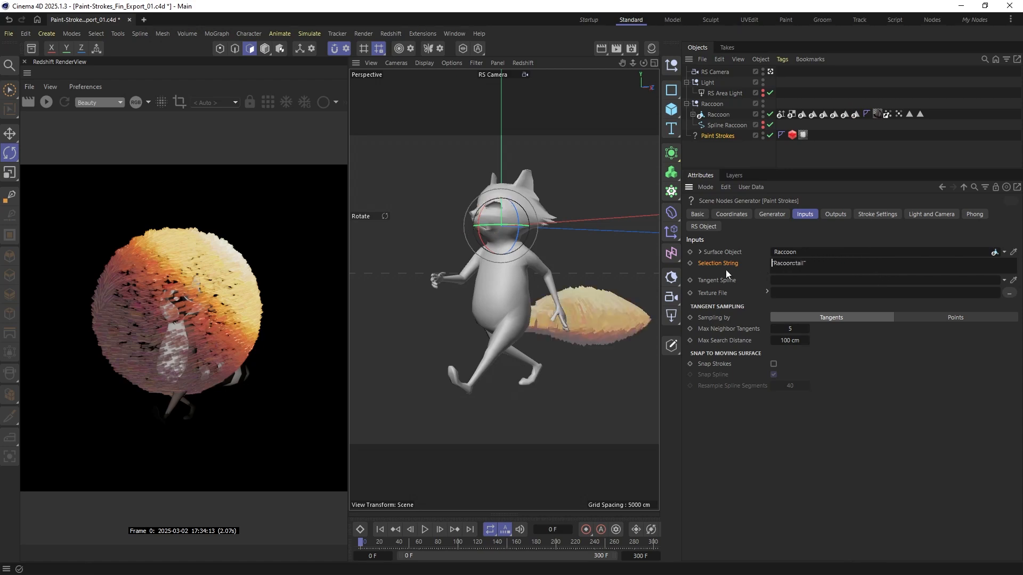
mouse_move(583, 305)
alt+mouse_down()
mouse_move(513, 341)
mouse_move(558, 334)
alt+mouse_up()
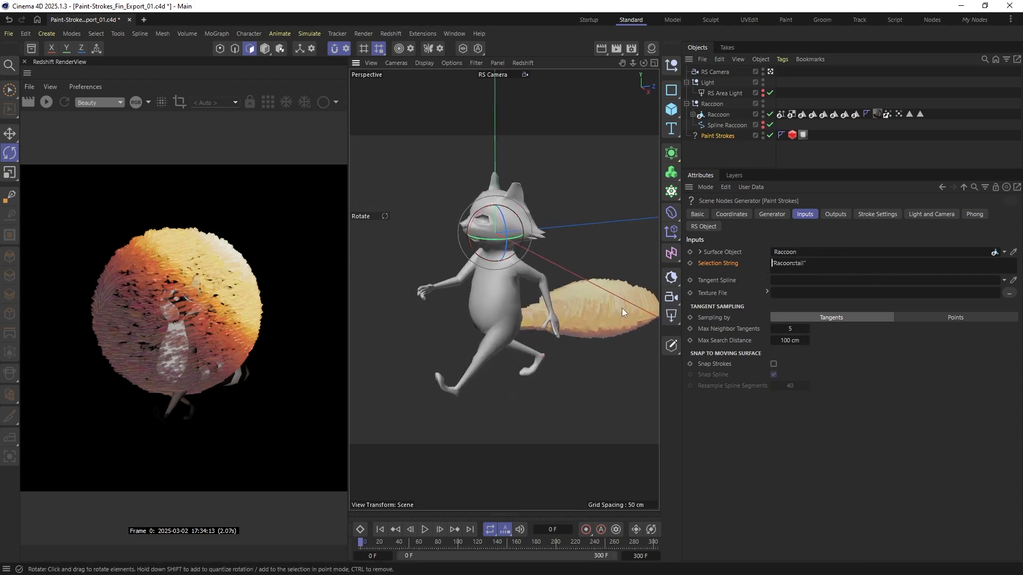
alt+drag(621, 307, 500, 265)
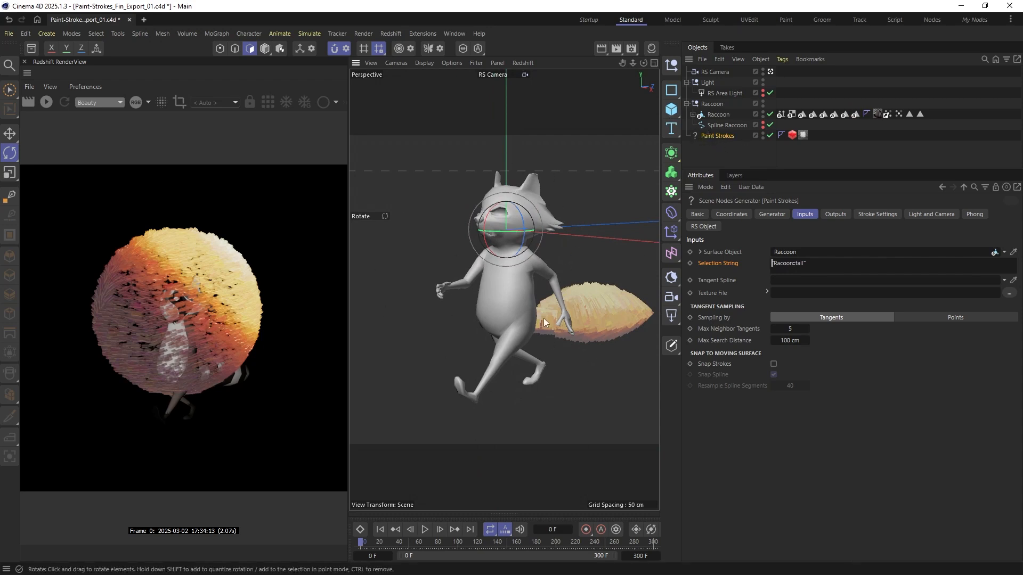
Reset the Paint Strokes generator's Selection String to "all"
alt+drag(503, 280, 484, 278)
drag(807, 263, 740, 262)
text(all)
key(Return)
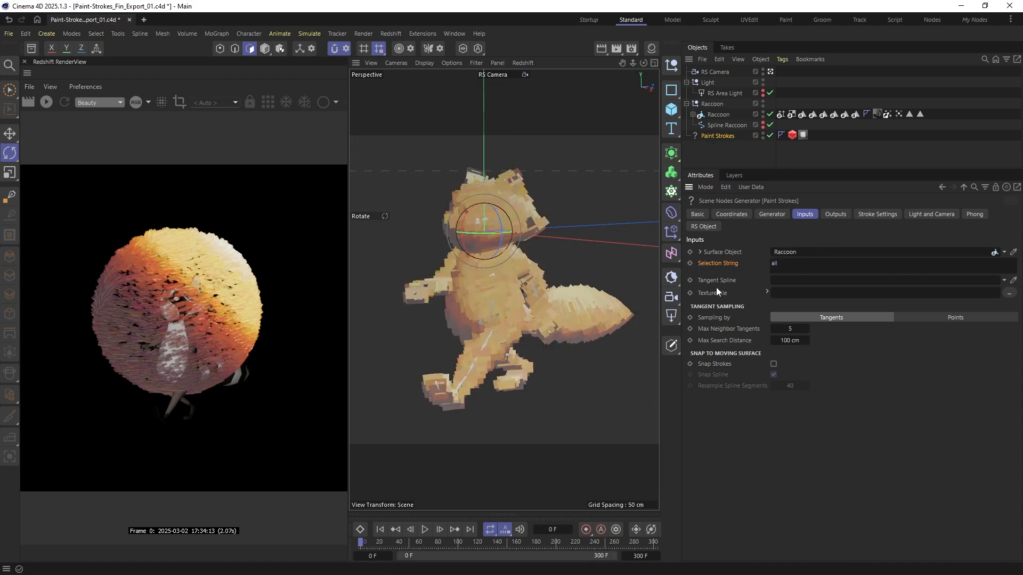
Assign the Spline Raccoon object as the Tangent Spline of the Paint Strokes generator
drag(717, 120, 795, 270)
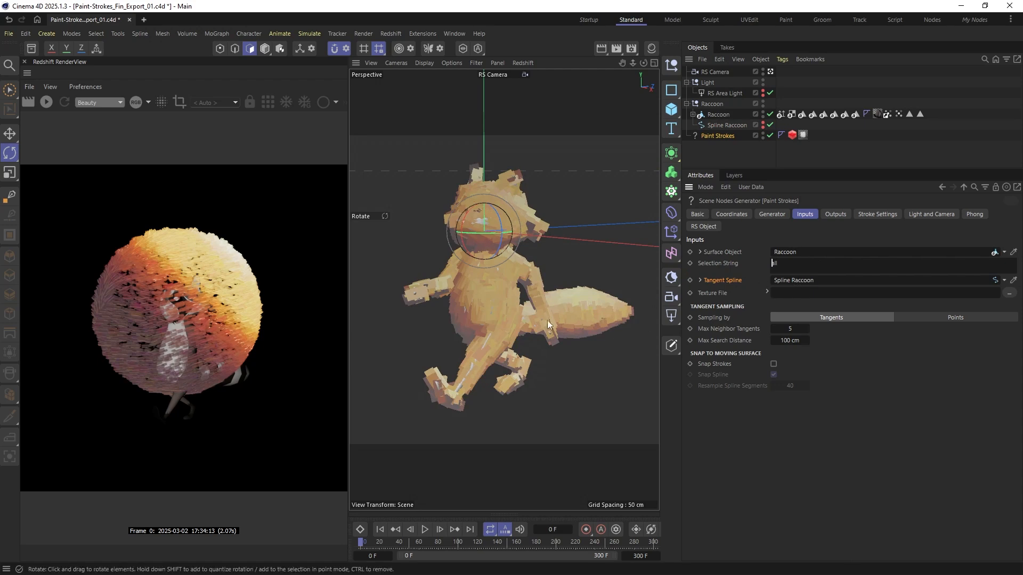
text(3)
drag(547, 320, 513, 284)
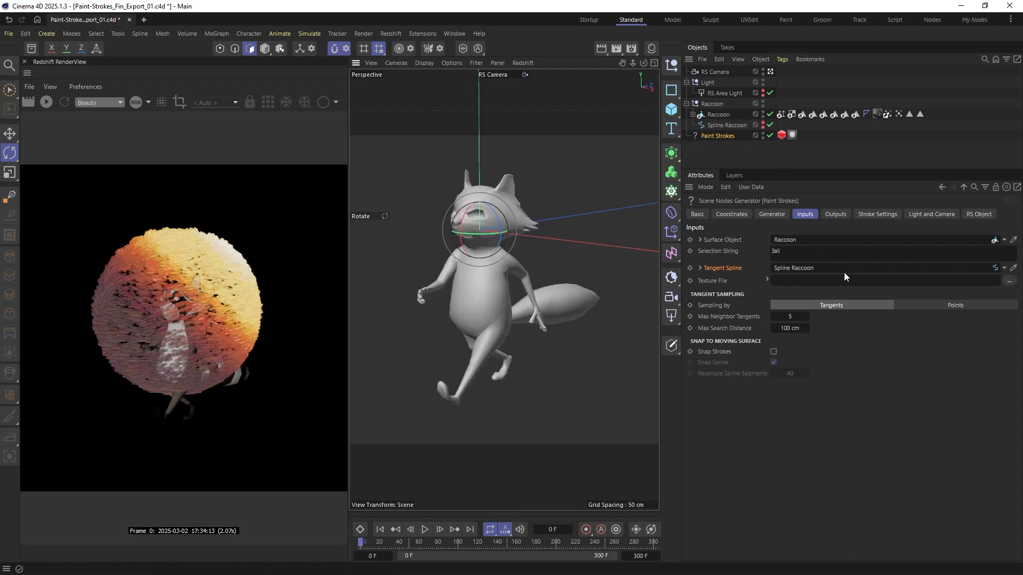
Remove the stray "3" from the Paint Strokes generator's Selection String so that it reads "all"
click(831, 267)
click(726, 125)
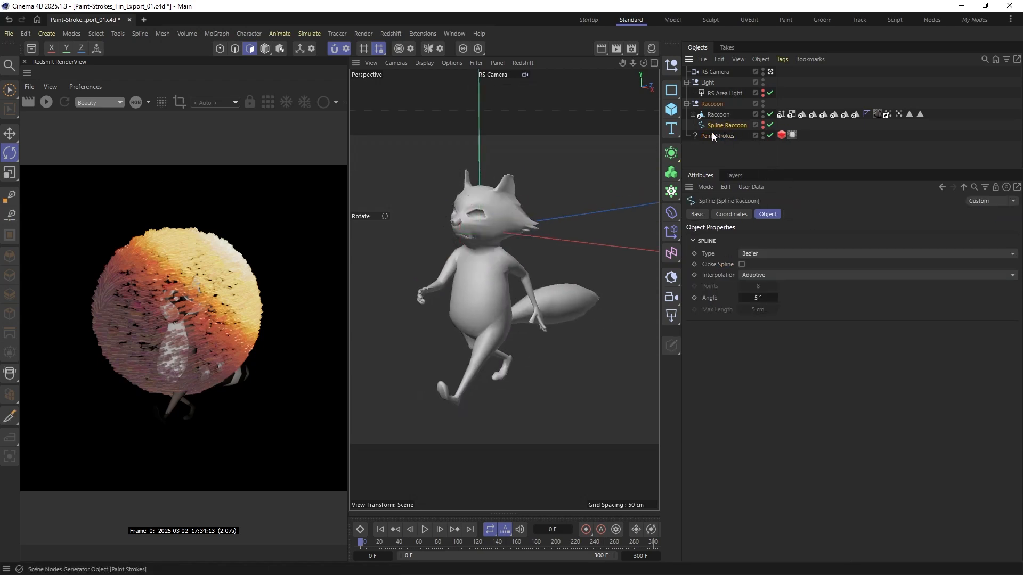
click(714, 135)
click(832, 252)
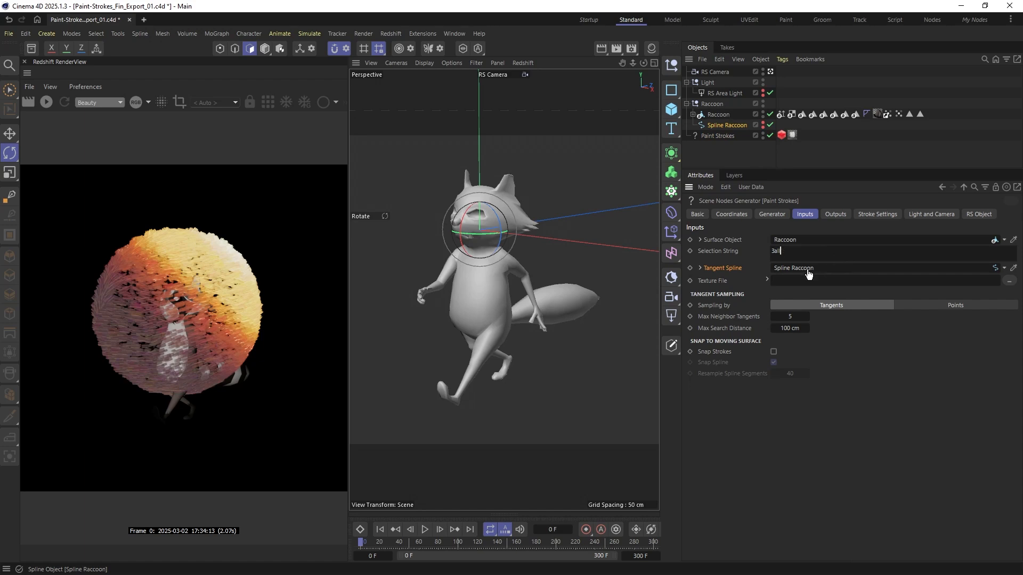
key(Left)
key(Left)
key(Left)
key(BackSpace)
key(Return)
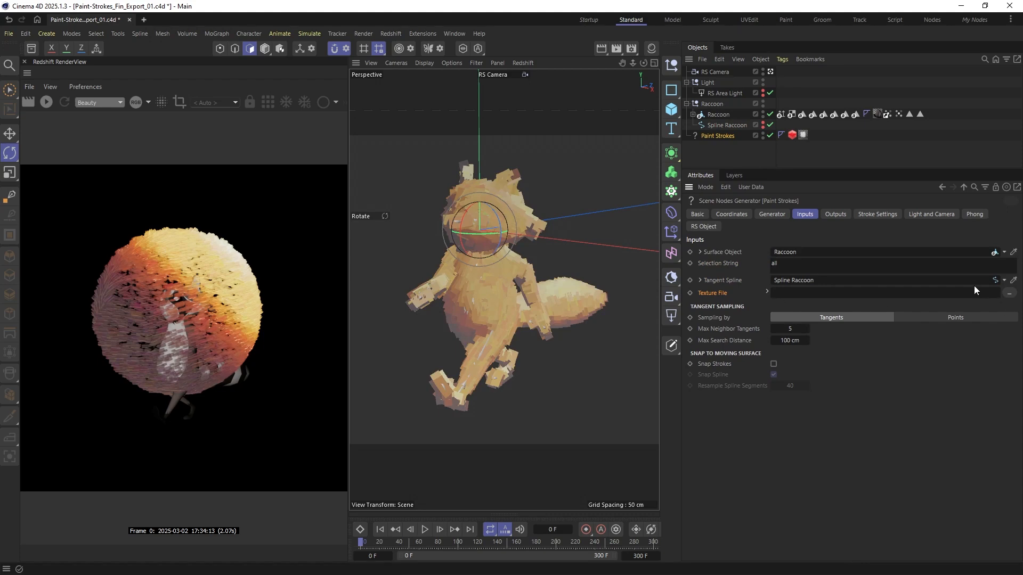
Load raccoon.jpg as the generator's Texture File without copying the image to the project location
click(1009, 292)
double_click(341, 152)
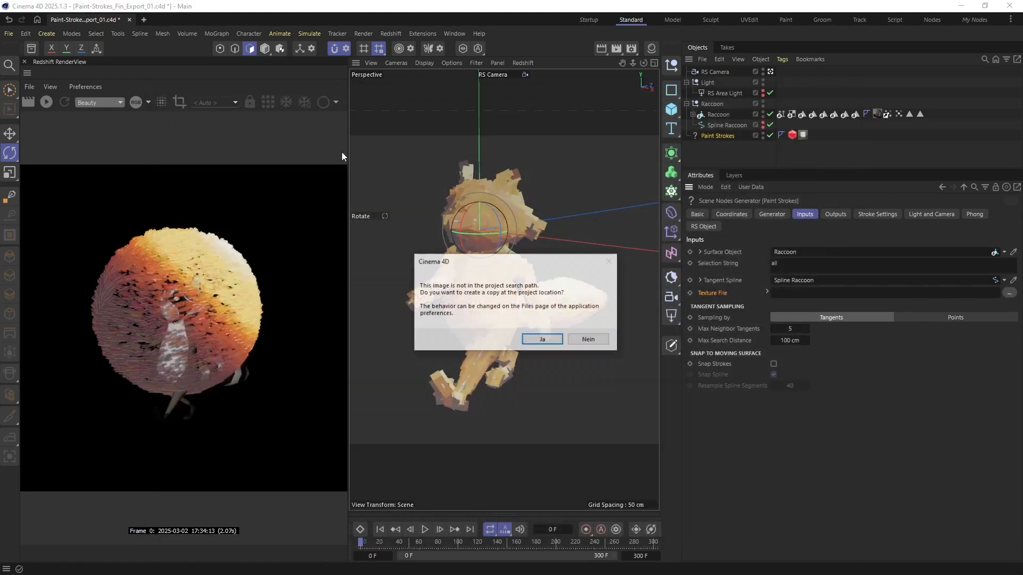
click(589, 341)
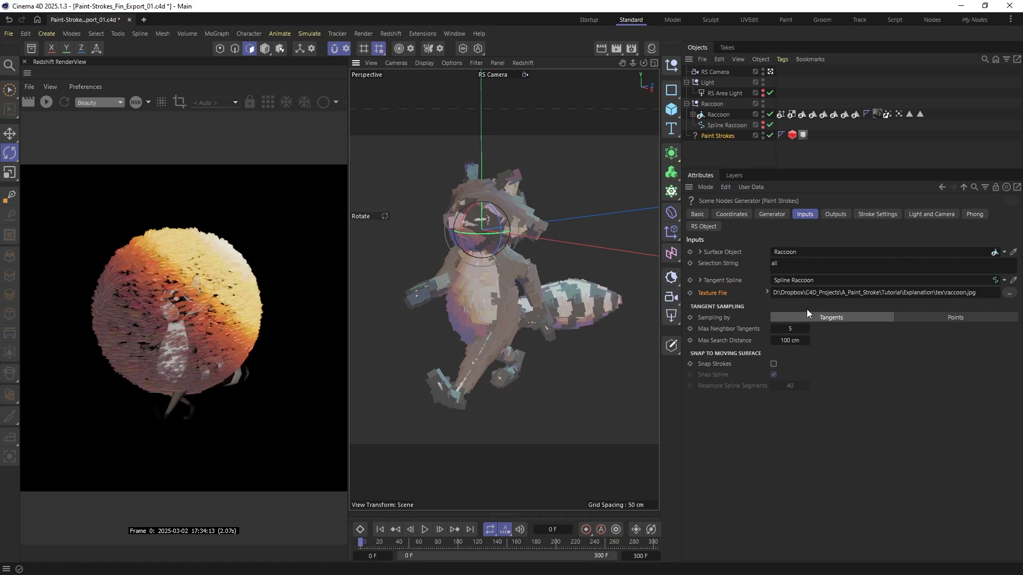
Set the tangent sampling to Points and Max Neighbor Tangents to 8
click(956, 318)
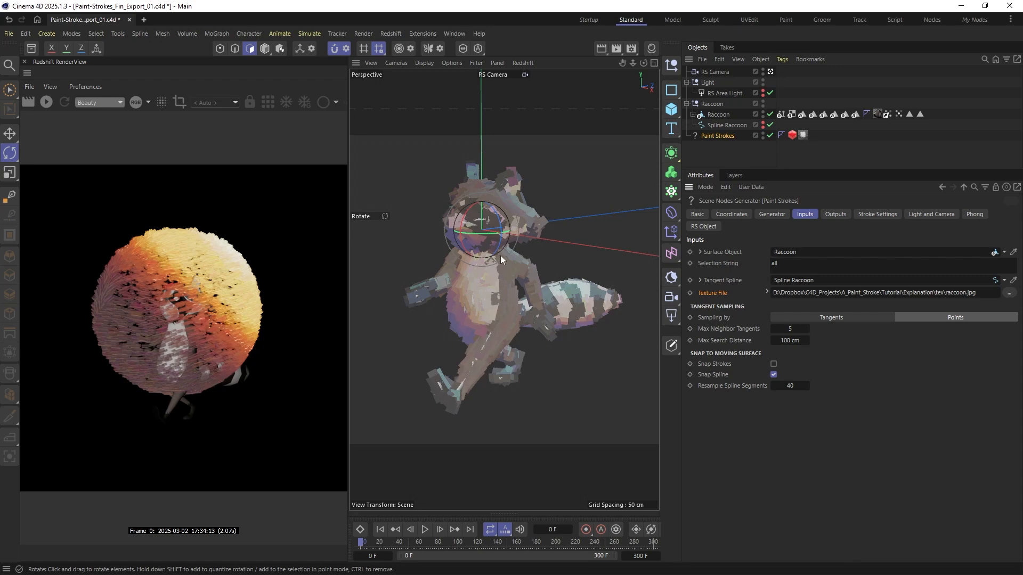
click(792, 328)
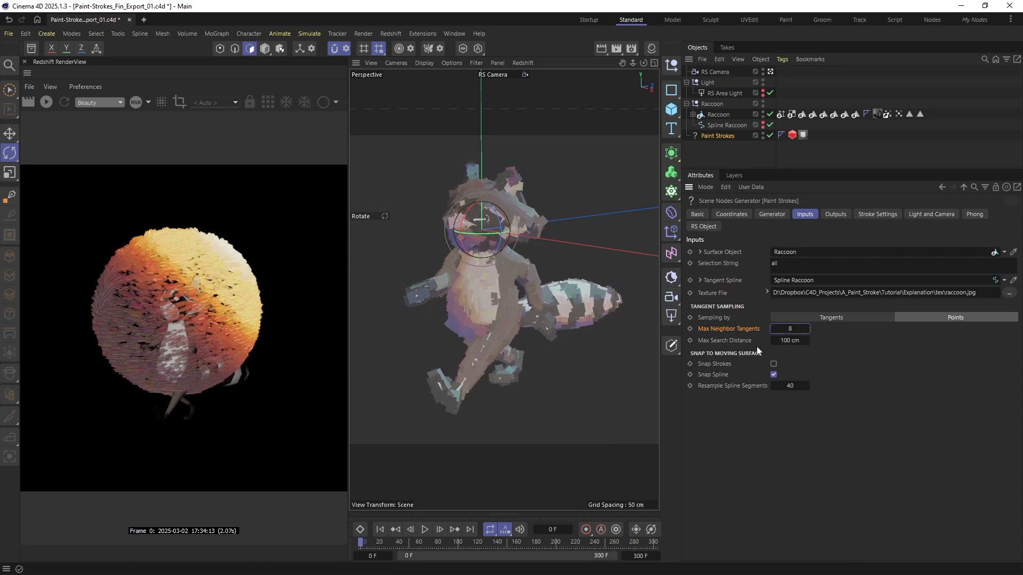
click(715, 340)
scroll(501, 323, up, 5)
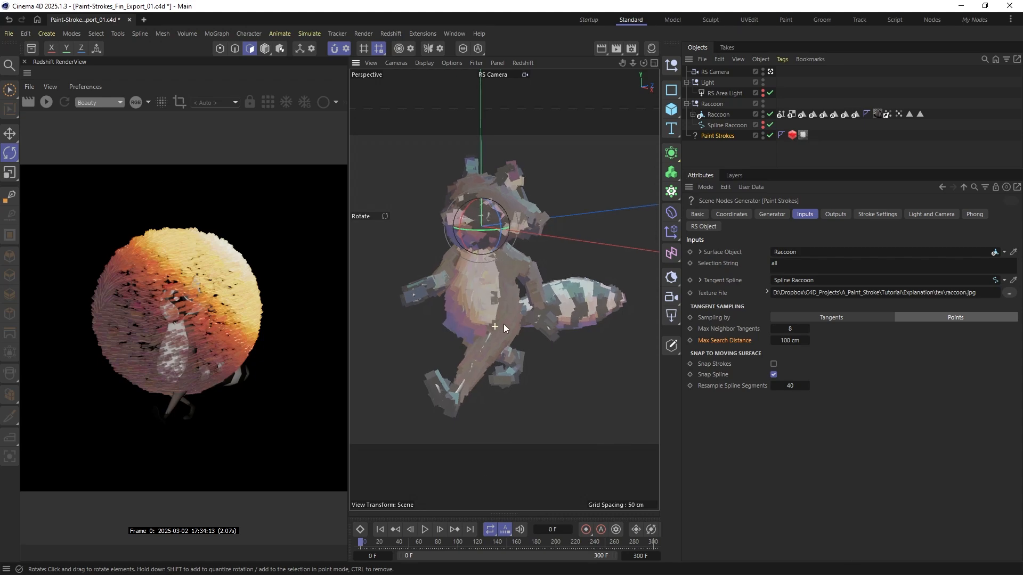
Play the raccoon animation to check the strokes without snapping, and return to frame 0
click(428, 529)
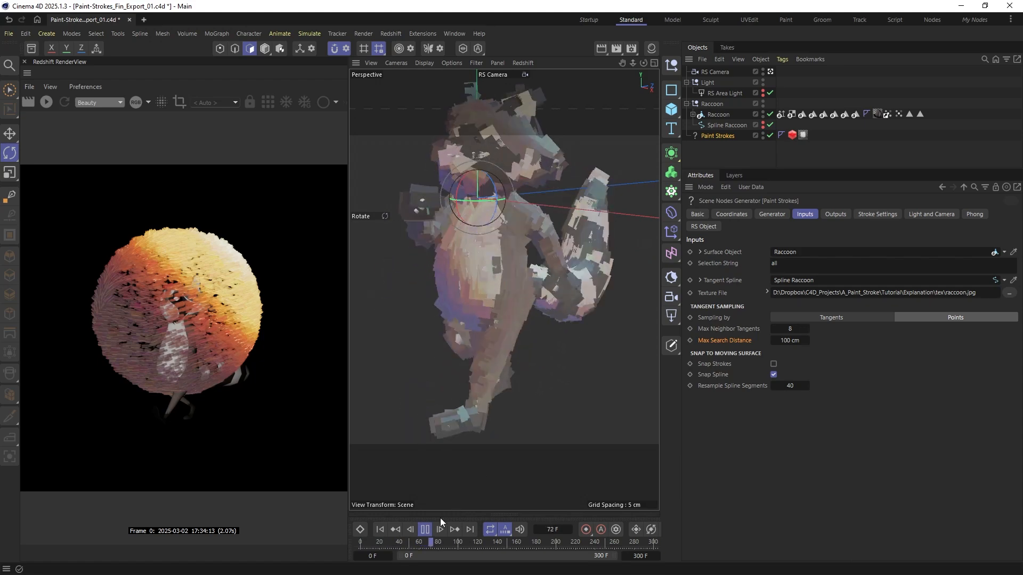
click(424, 529)
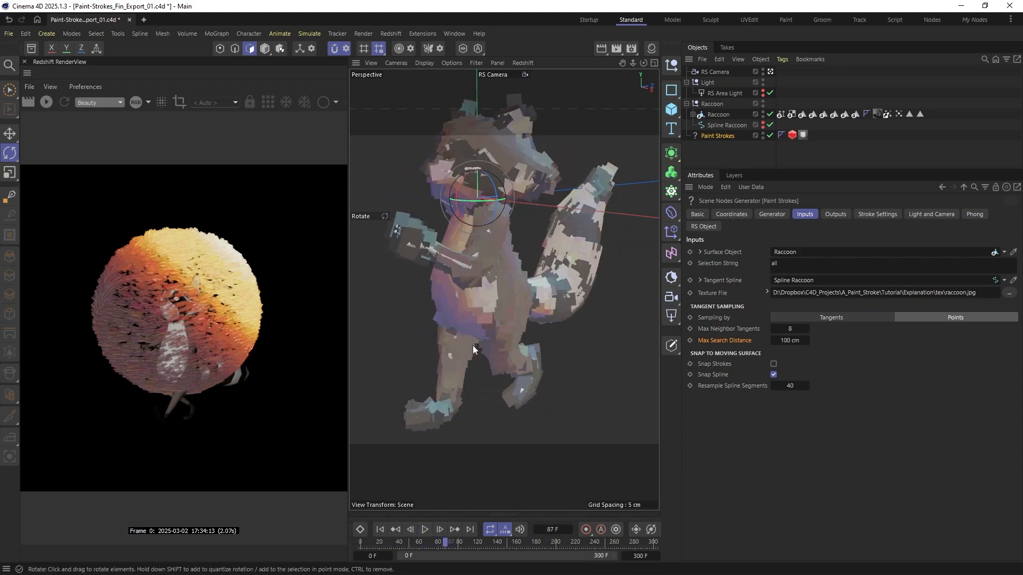
click(382, 529)
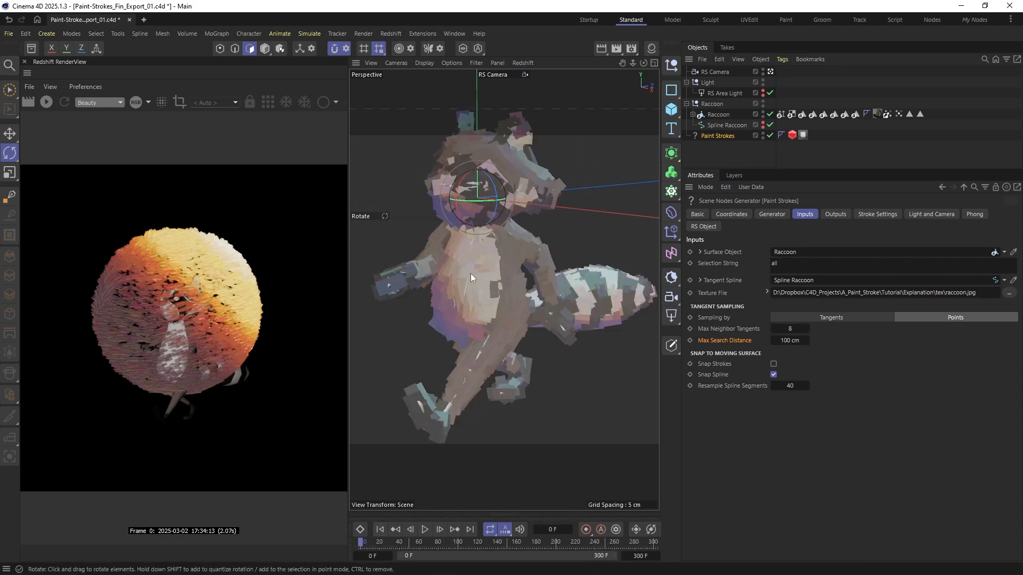
Enable Snap Strokes for the moving surface and check it by playing the animation, returning to frame 0
click(773, 364)
click(712, 366)
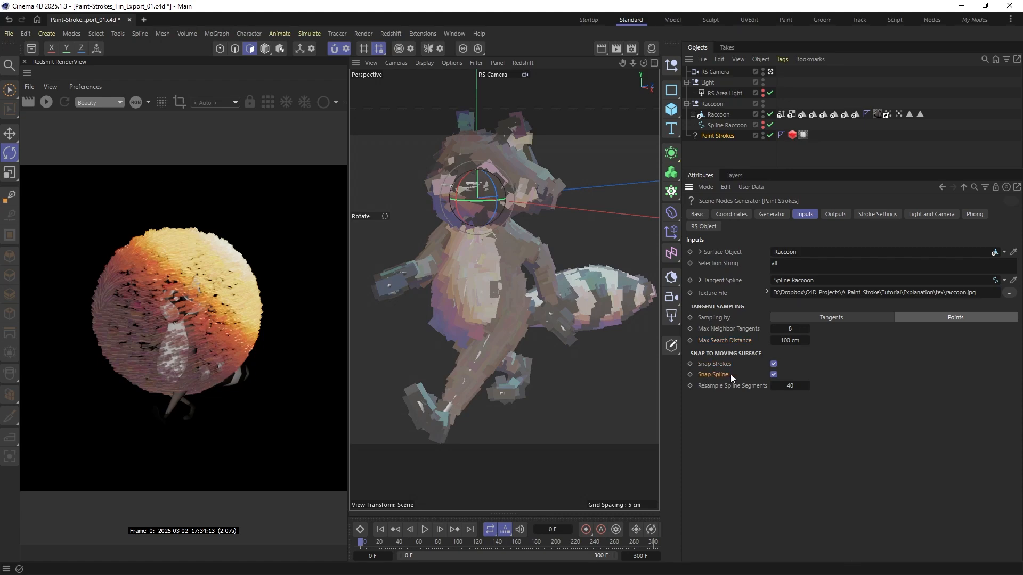
click(426, 529)
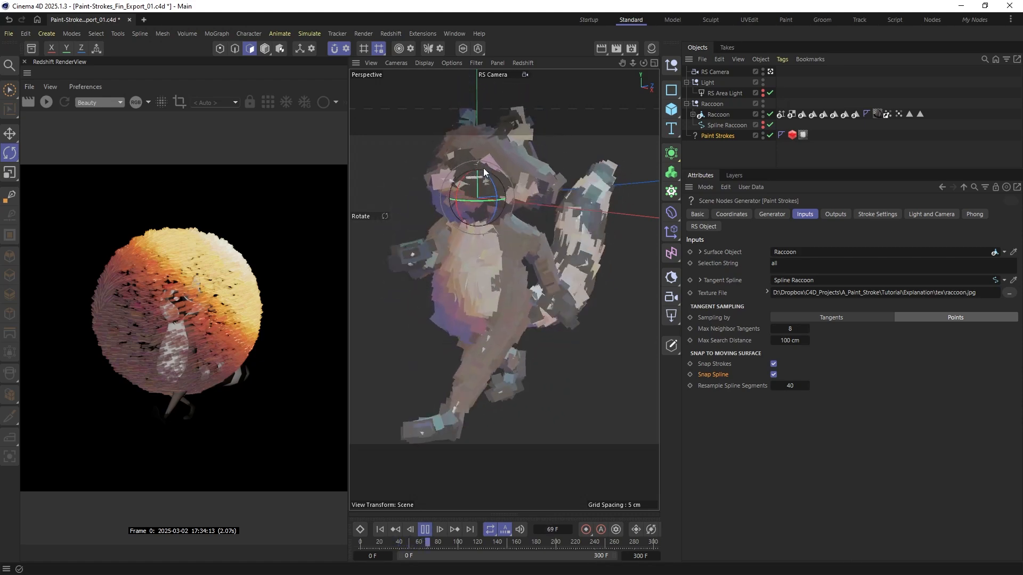
click(424, 529)
click(382, 528)
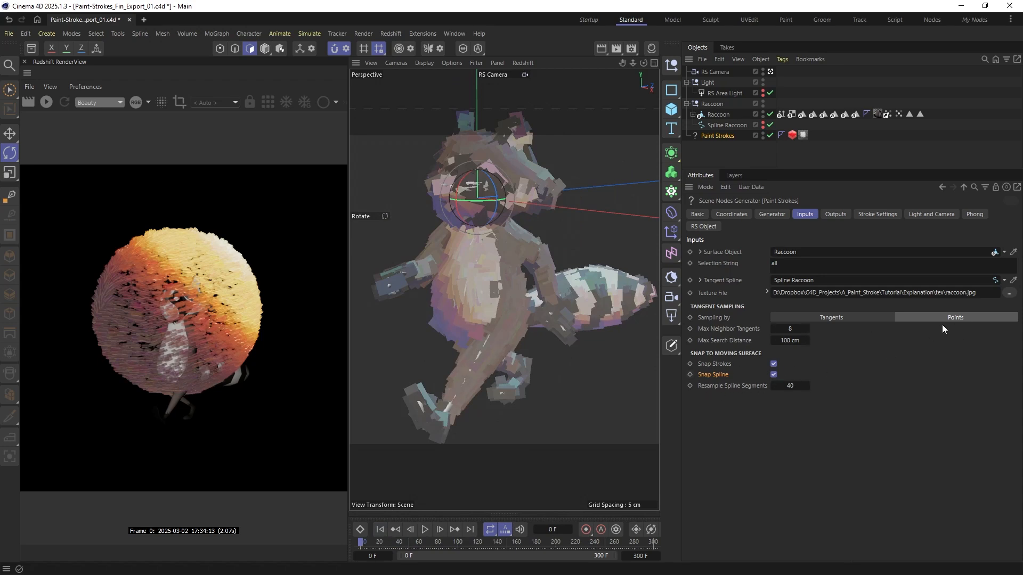
Try Tangents as the sampling mode during animation playback, and switch the sampling back to Points
click(849, 316)
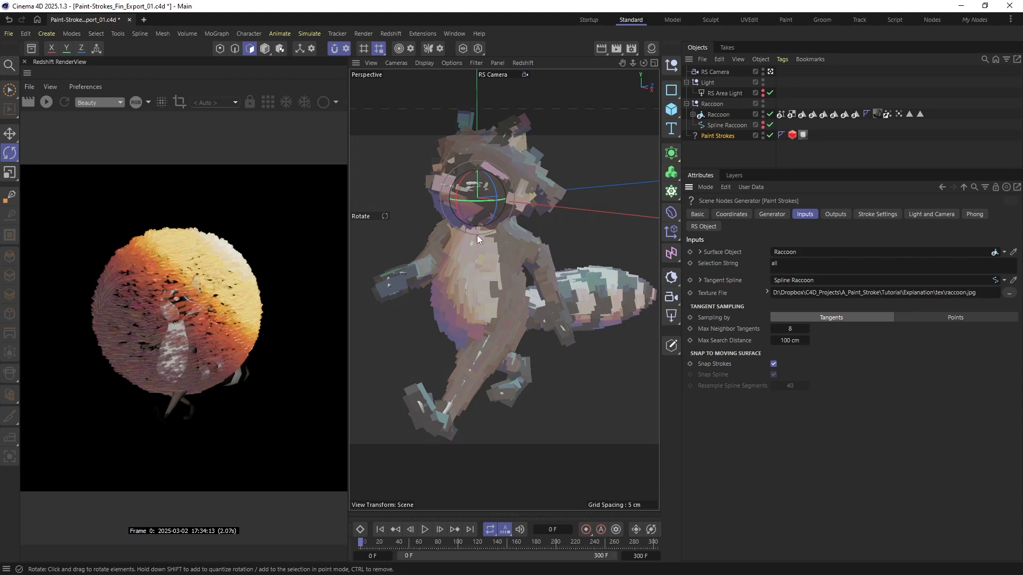
click(426, 529)
click(426, 529)
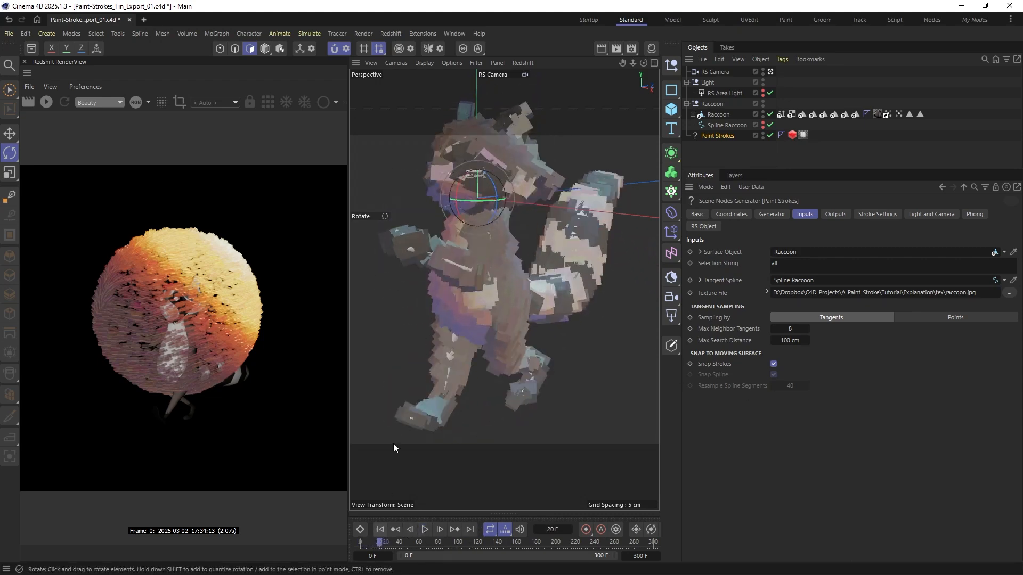
click(381, 530)
click(996, 317)
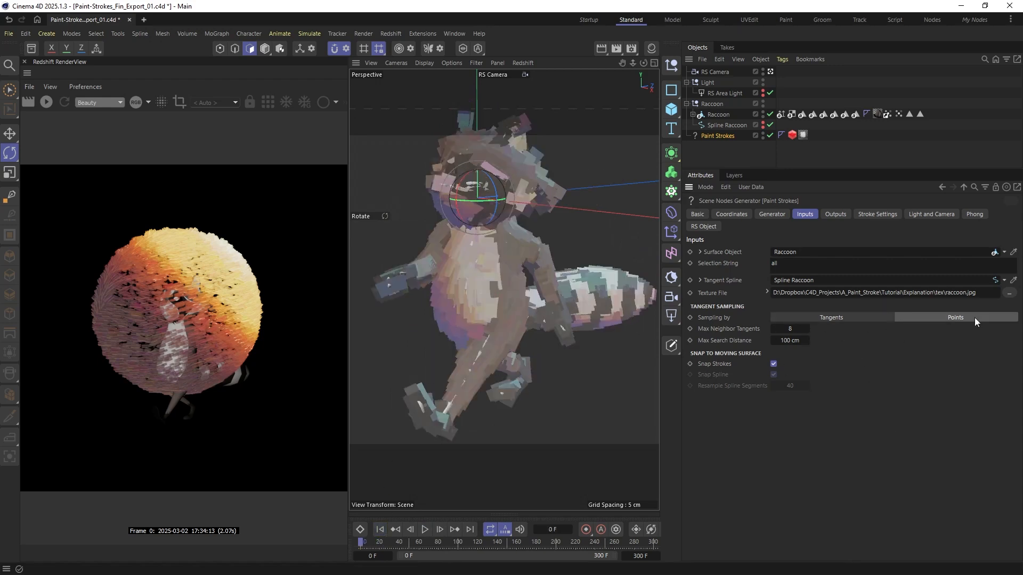
Replay the animation with Points sampling and both snapping options active, and return to frame 0
click(425, 529)
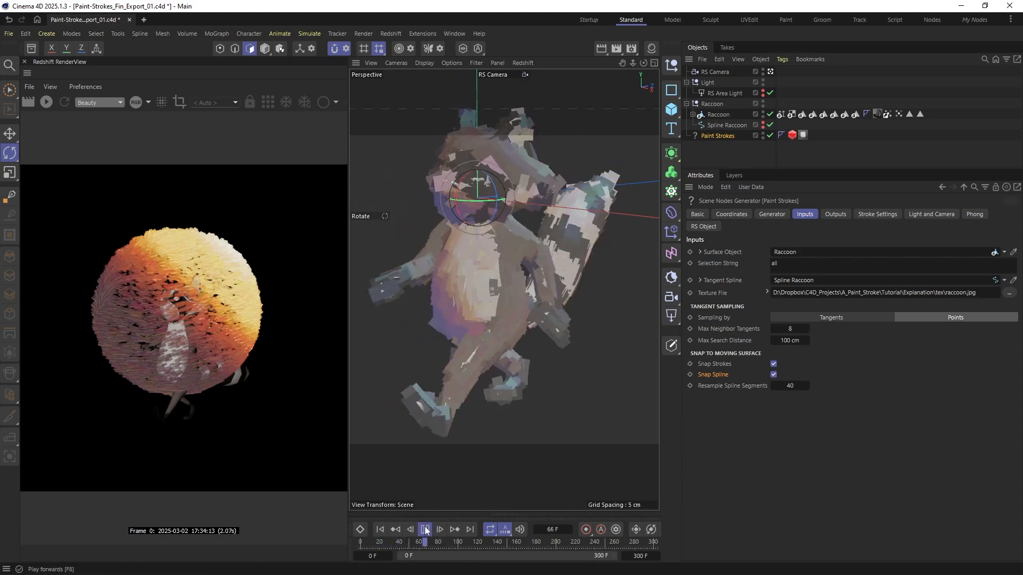
click(425, 529)
click(380, 529)
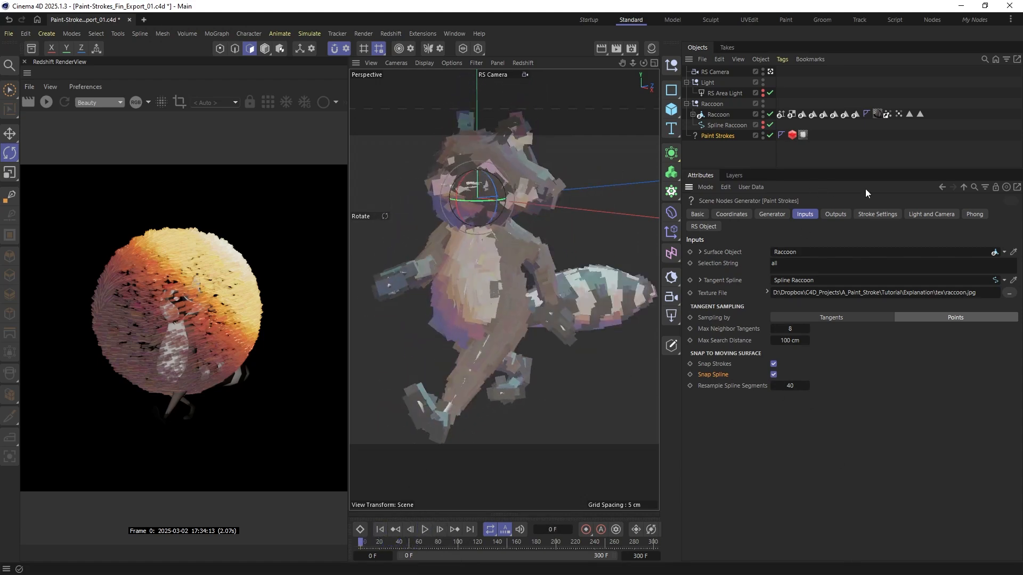
In the stroke settings, set the Stroke Count to 3471 and the Distribution Seed to 12349
click(875, 213)
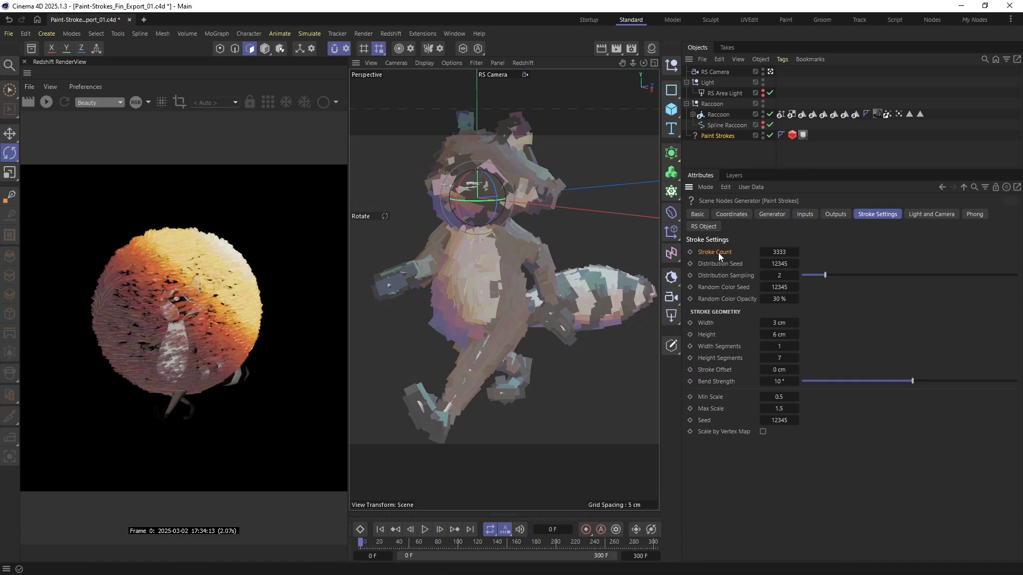
mouse_move(779, 253)
mouse_down()
mouse_move(846, 253)
mouse_move(778, 253)
mouse_up()
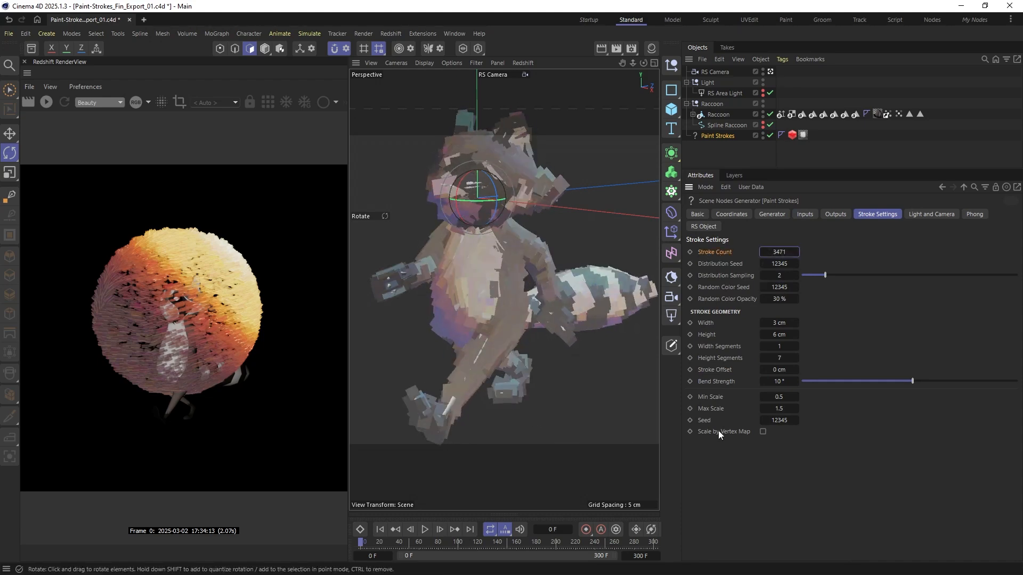
click(722, 265)
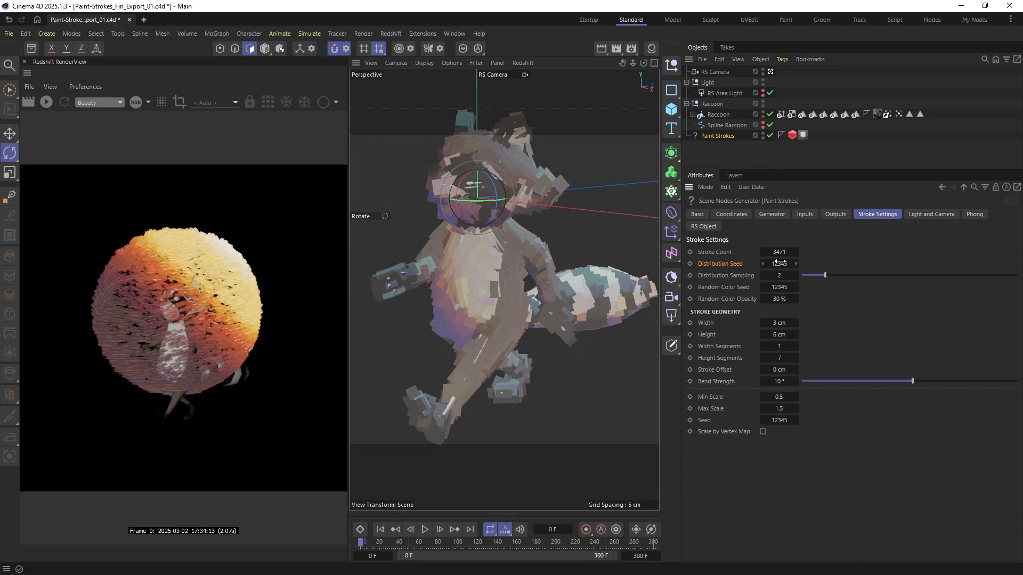
click(796, 264)
click(796, 263)
click(797, 264)
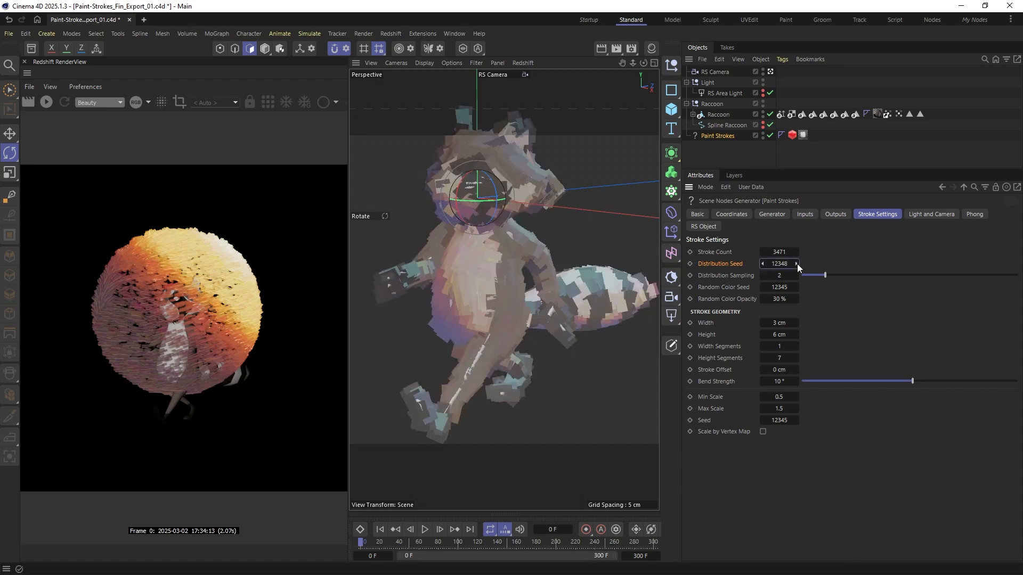
click(797, 264)
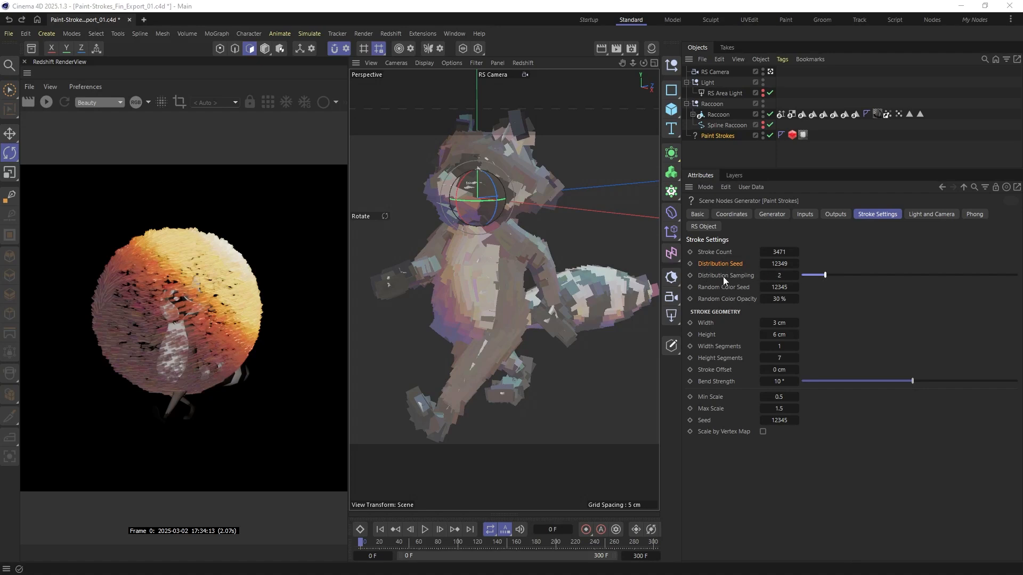
Inspect the Surface Blue-Noise node in the Paint Strokes node graph, and close the Node Editor
double_click(694, 134)
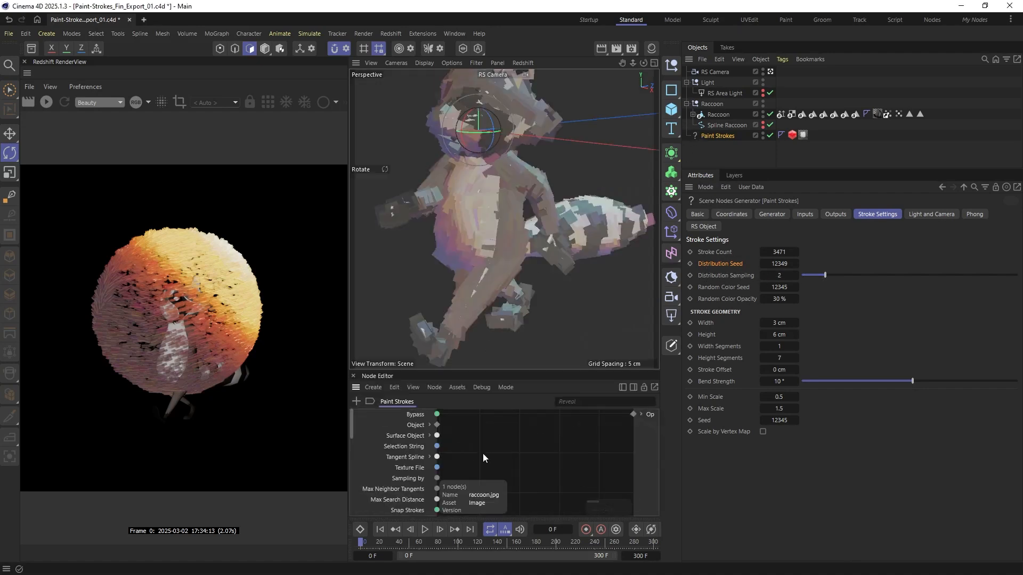
drag(515, 370, 515, 183)
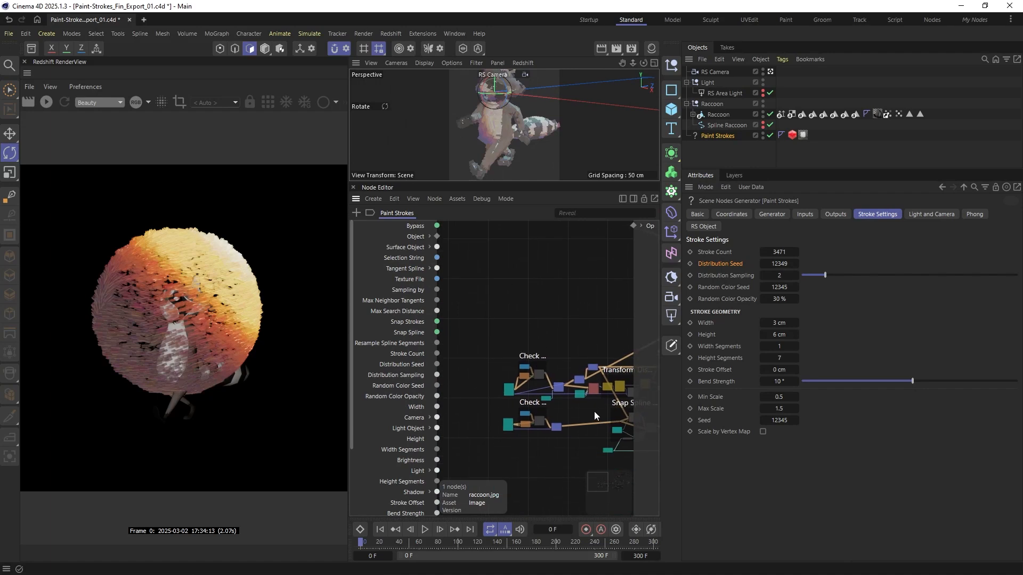
scroll(589, 393, up, 5)
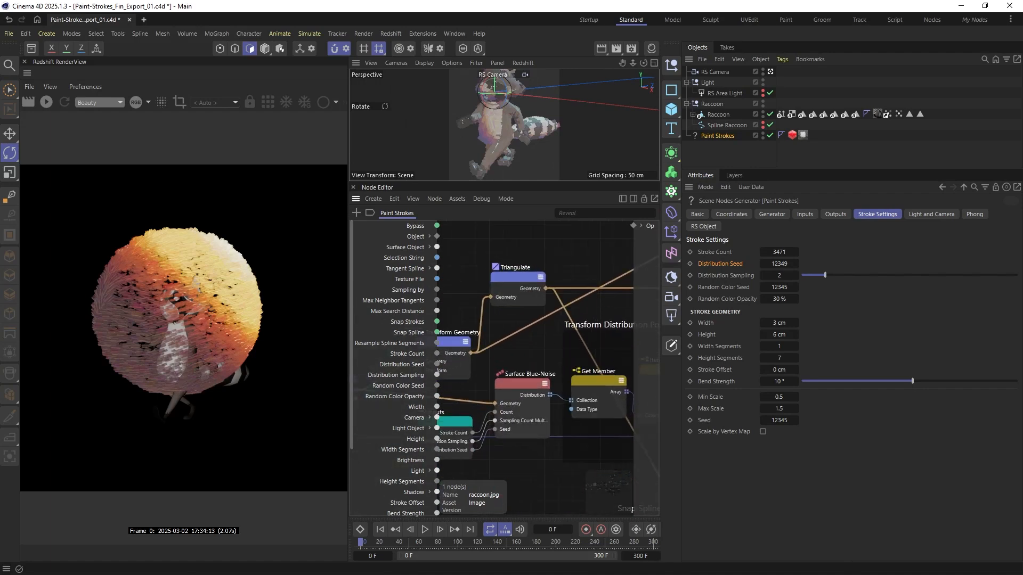
click(537, 363)
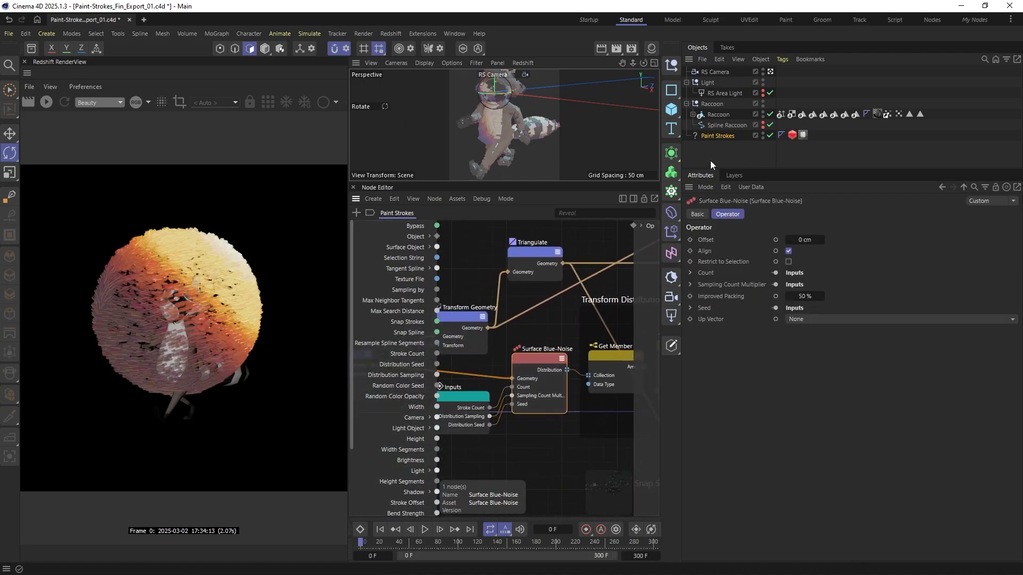
click(722, 136)
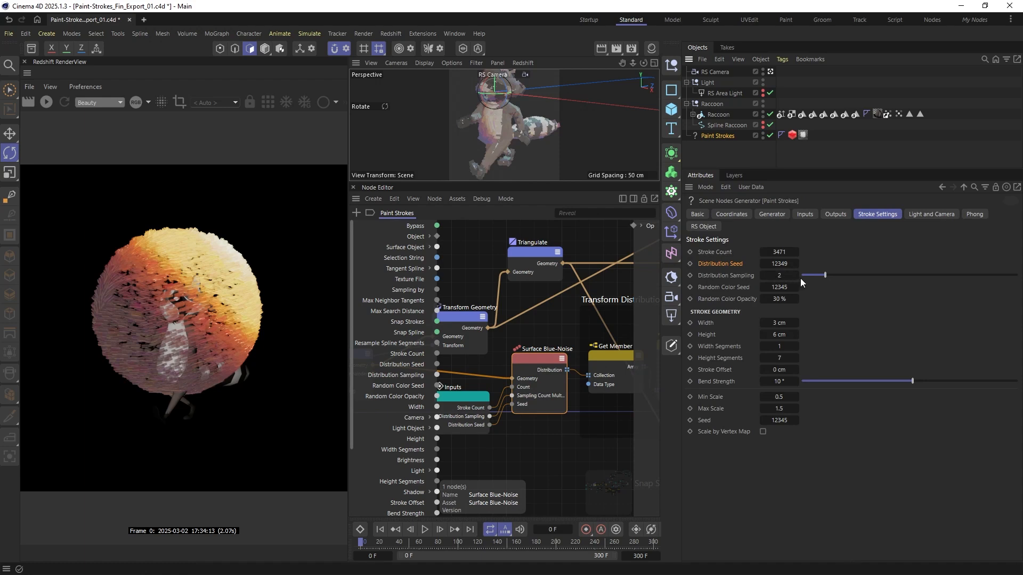
click(353, 187)
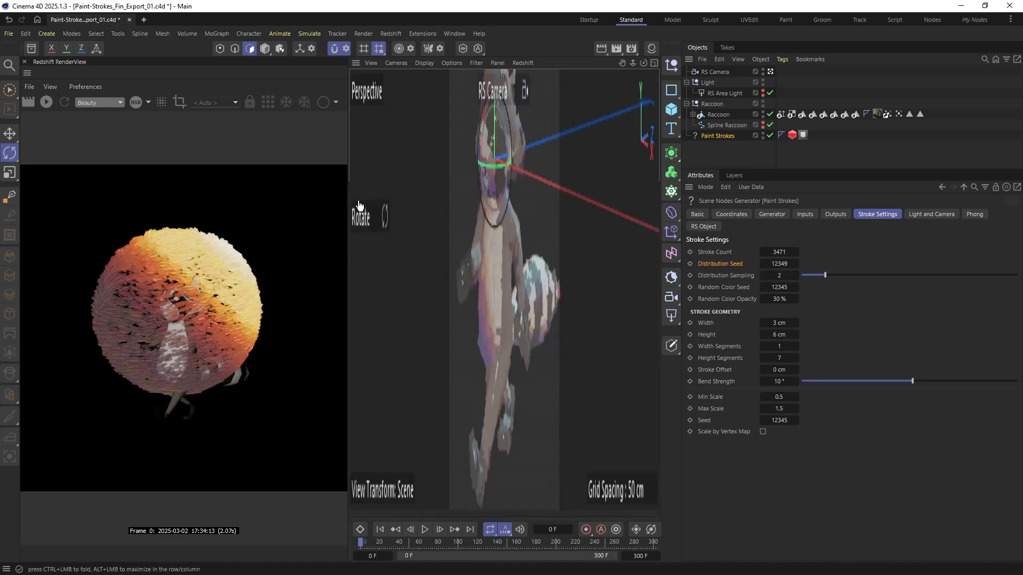
Set the strokes' Random Color Opacity to 41 % and the Random Color Seed to 12348
click(727, 287)
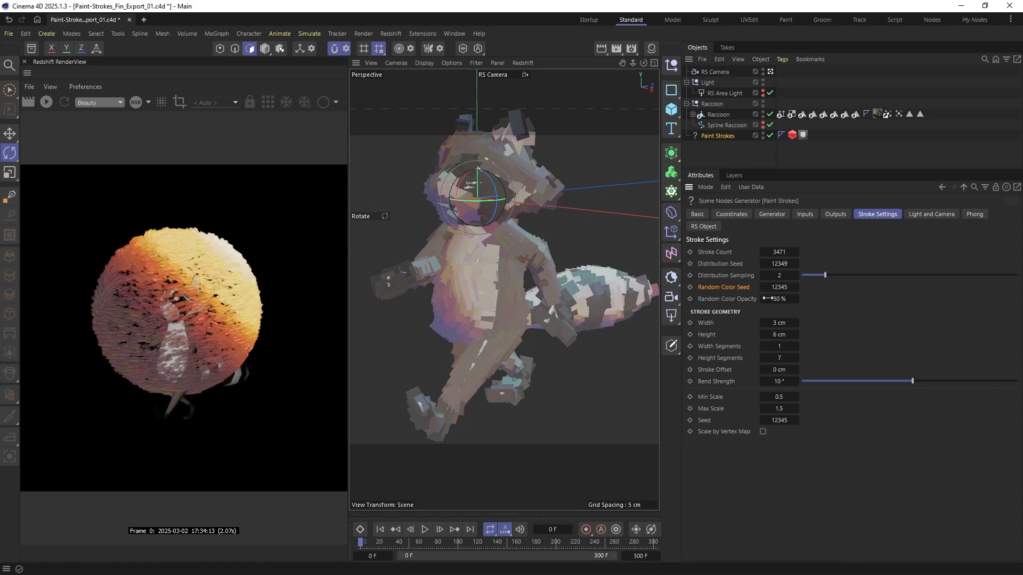
drag(778, 299, 756, 299)
click(798, 286)
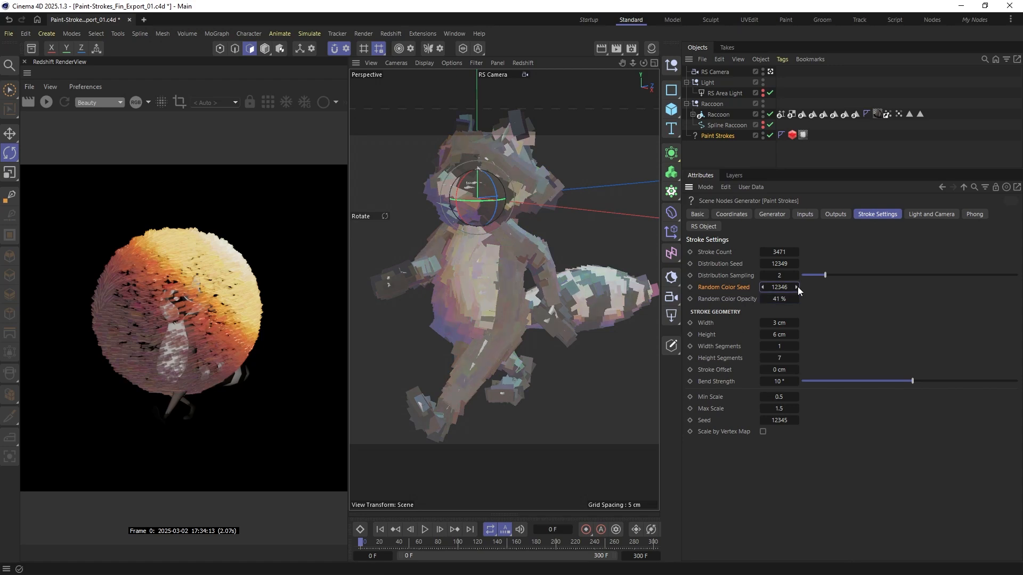
click(797, 286)
click(797, 287)
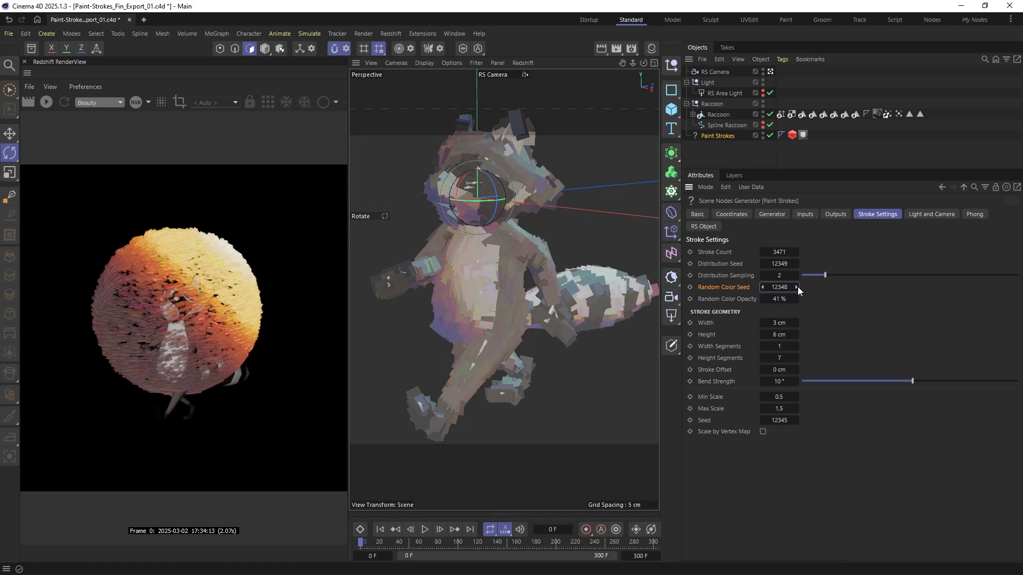
Display the Paint Strokes geometry shaded with edge lines and examine the strokes' width and height segments up close
click(709, 322)
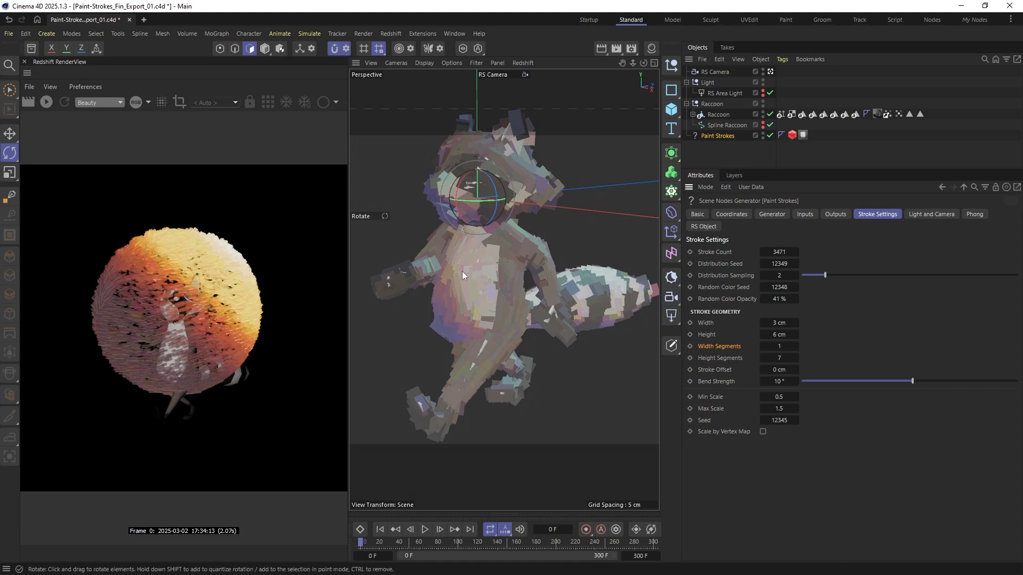
scroll(513, 283, up, 3)
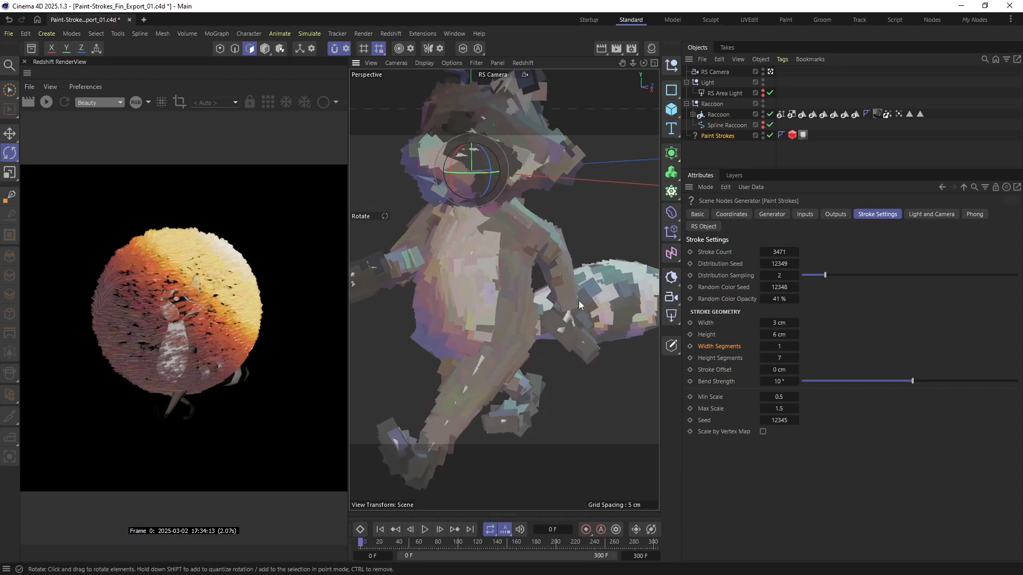
key(n)
key(b)
scroll(574, 239, up, 3)
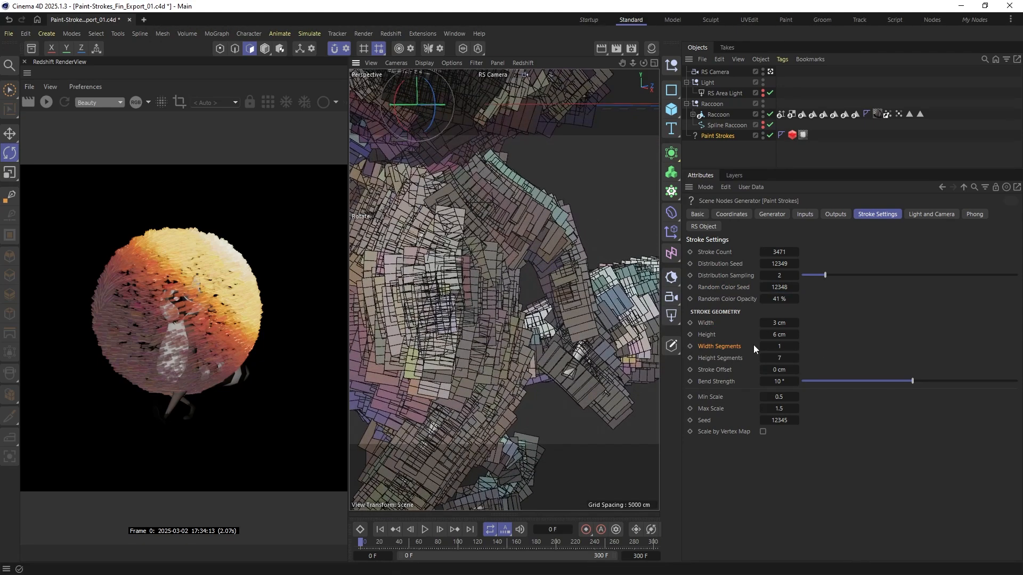
Try a different Stroke Offset on the paint strokes and check it on the raccoon's body
click(731, 358)
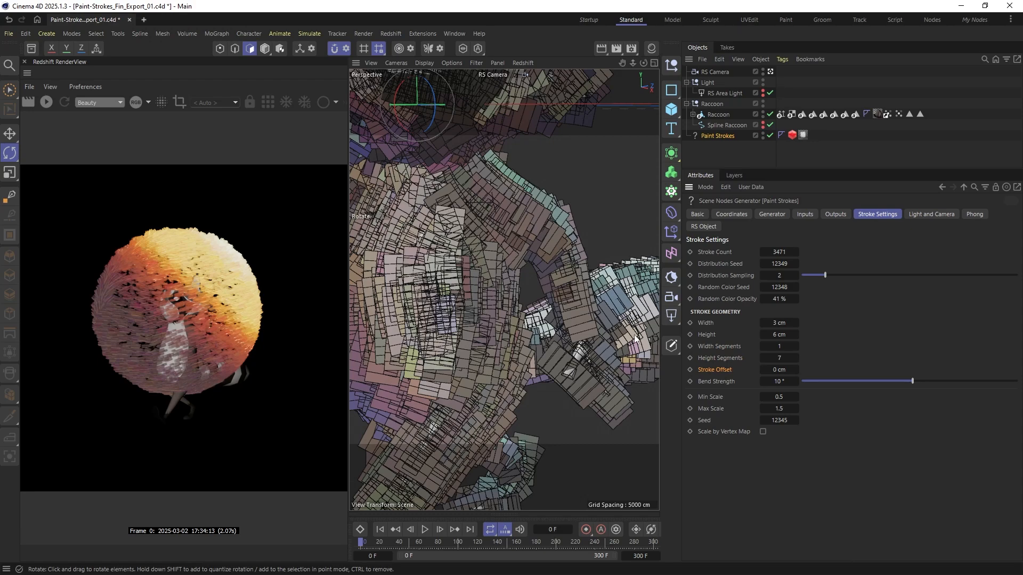
drag(781, 370, 811, 362)
mouse_move(469, 305)
alt+middle_down()
mouse_move(522, 313)
mouse_move(512, 316)
alt+middle_up()
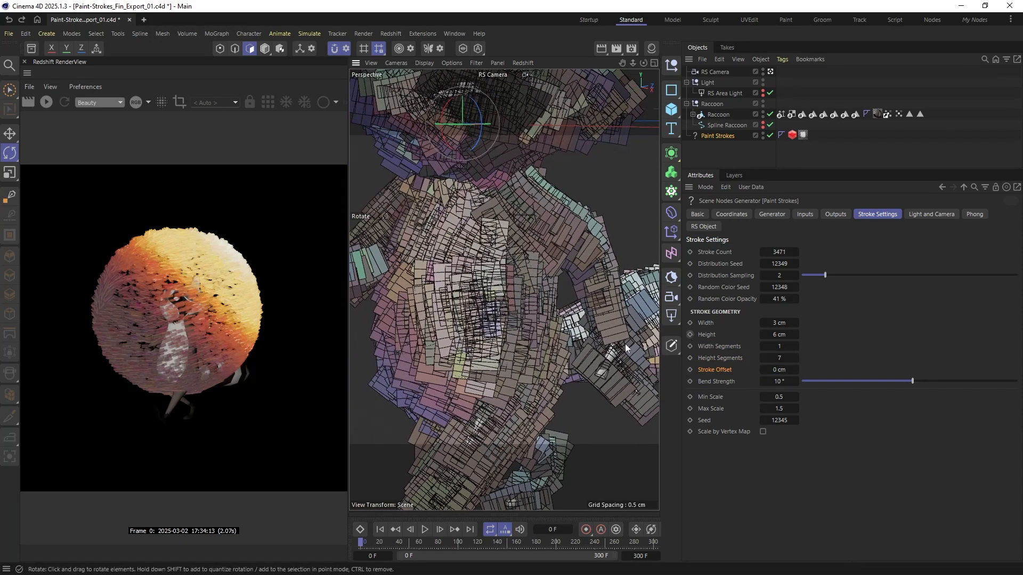
Start the Redshift render preview, try several bend amounts on the whole raccoon, and set the strokes' Bend Strength to 6°
mouse_move(911, 382)
mouse_down()
mouse_move(924, 383)
mouse_move(896, 382)
mouse_move(907, 382)
mouse_up()
click(47, 102)
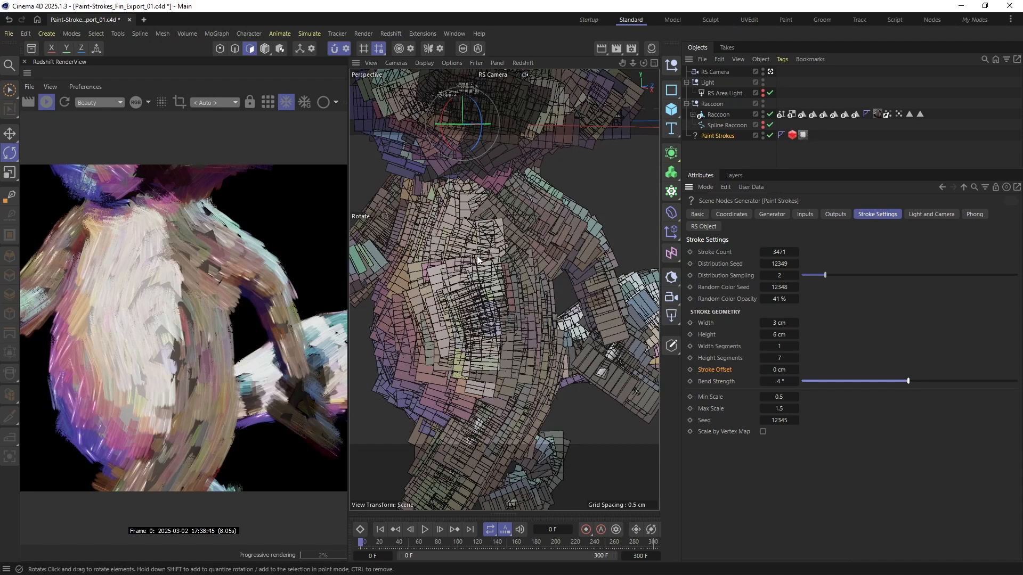
alt+right_drag(474, 253, 426, 273)
alt+drag(426, 273, 487, 299)
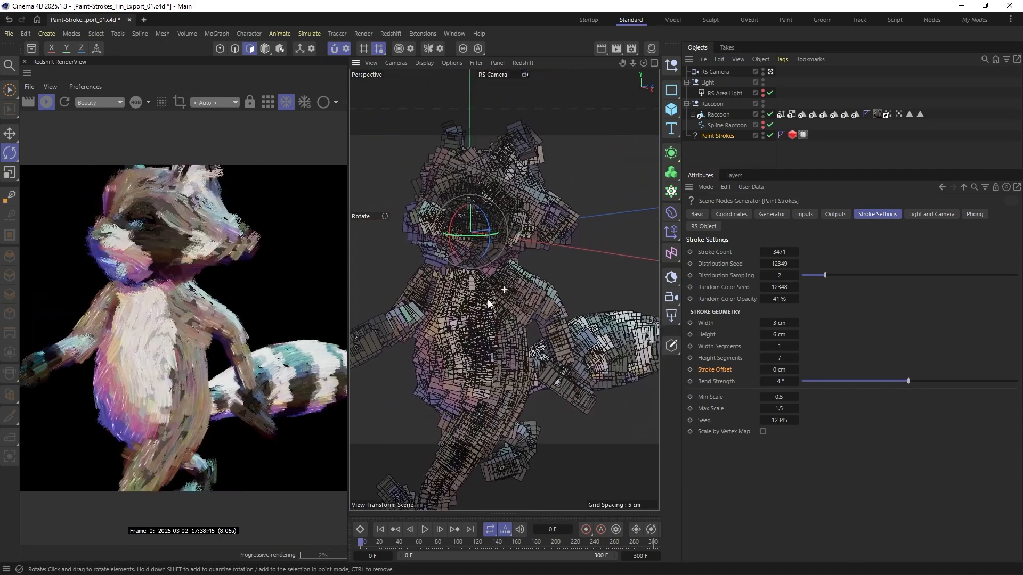
mouse_move(908, 379)
mouse_down()
mouse_move(938, 382)
mouse_move(926, 382)
mouse_up()
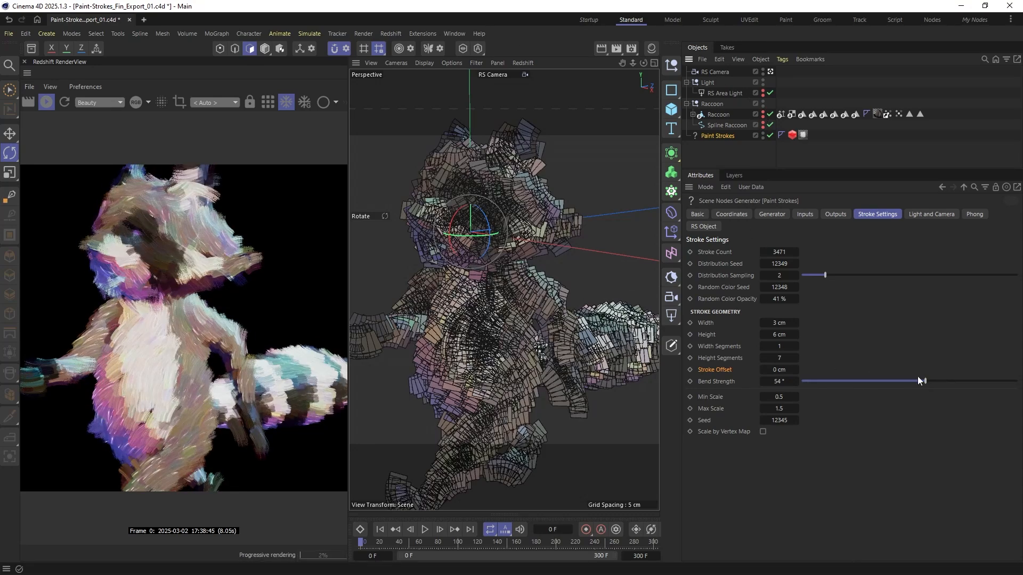
mouse_move(926, 381)
mouse_down()
mouse_move(935, 383)
mouse_move(885, 383)
mouse_move(922, 381)
mouse_move(899, 382)
mouse_up()
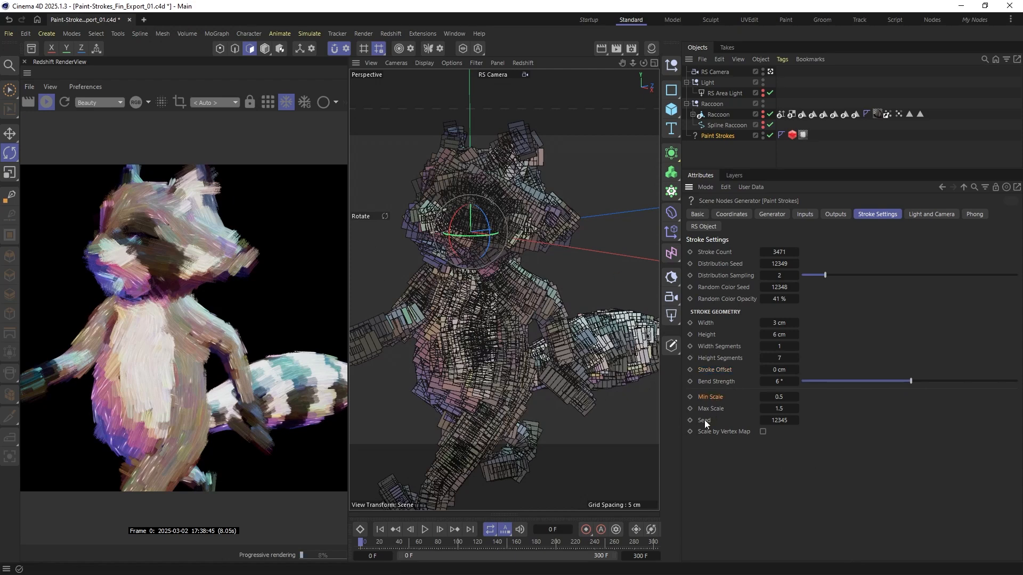
Set the stroke scale Seed to 12348, and enable Scale by Vertex Map before stopping the render preview
click(796, 420)
click(796, 421)
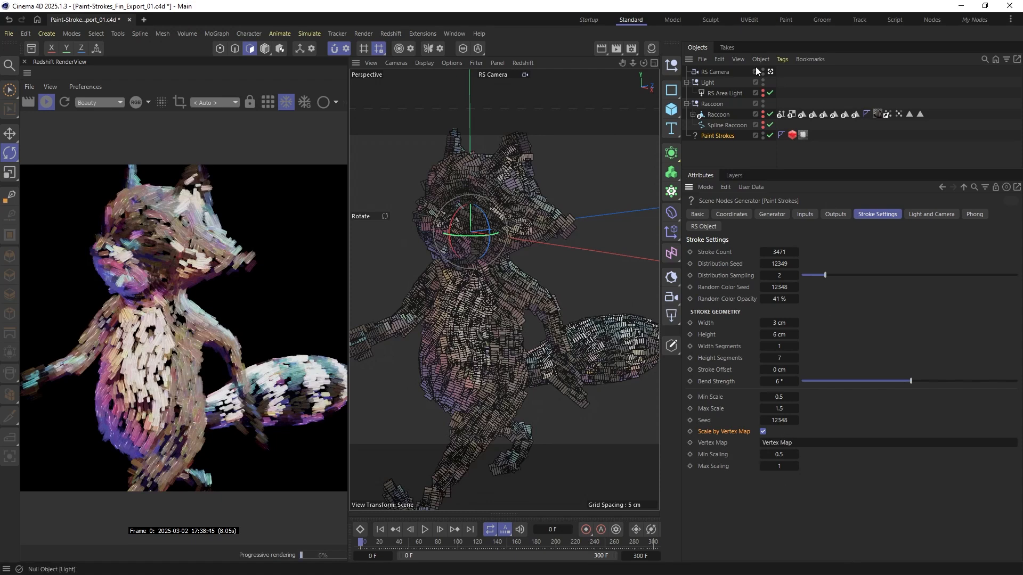
click(45, 107)
Disable the Paint Strokes generator and examine the raccoon's Calculate Curvature deformer and curv vertex map
click(730, 144)
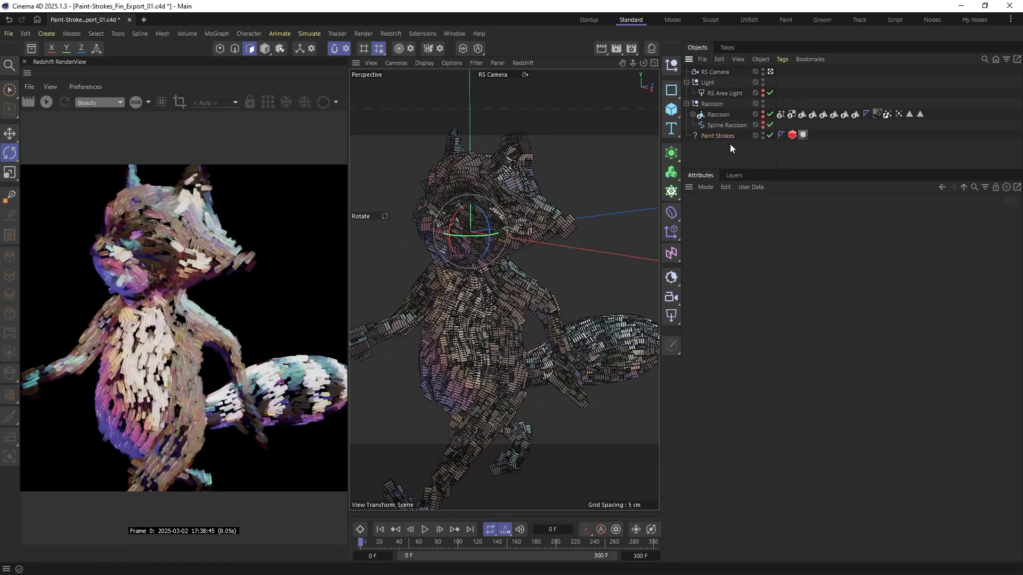
click(747, 113)
click(770, 135)
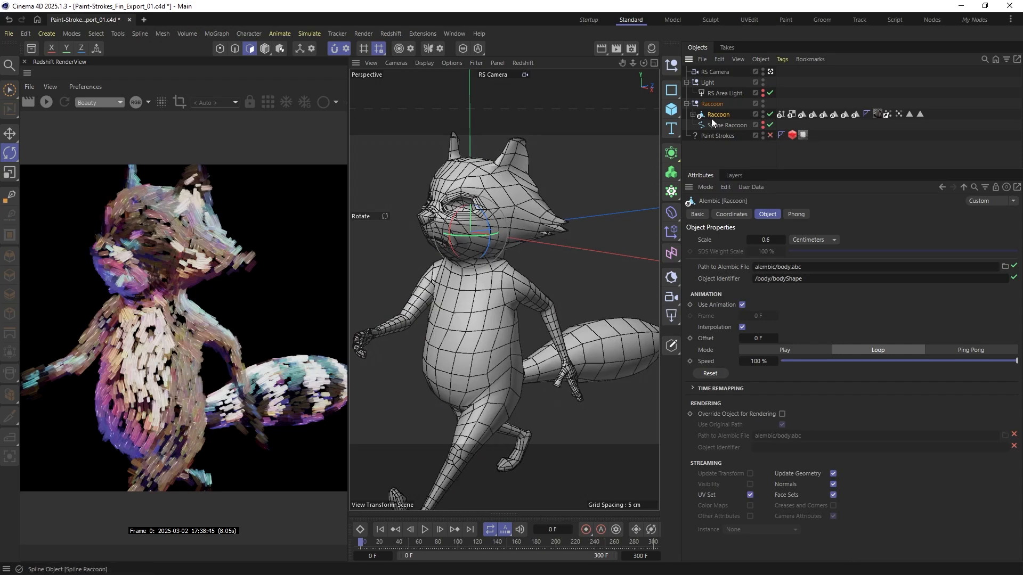
click(692, 114)
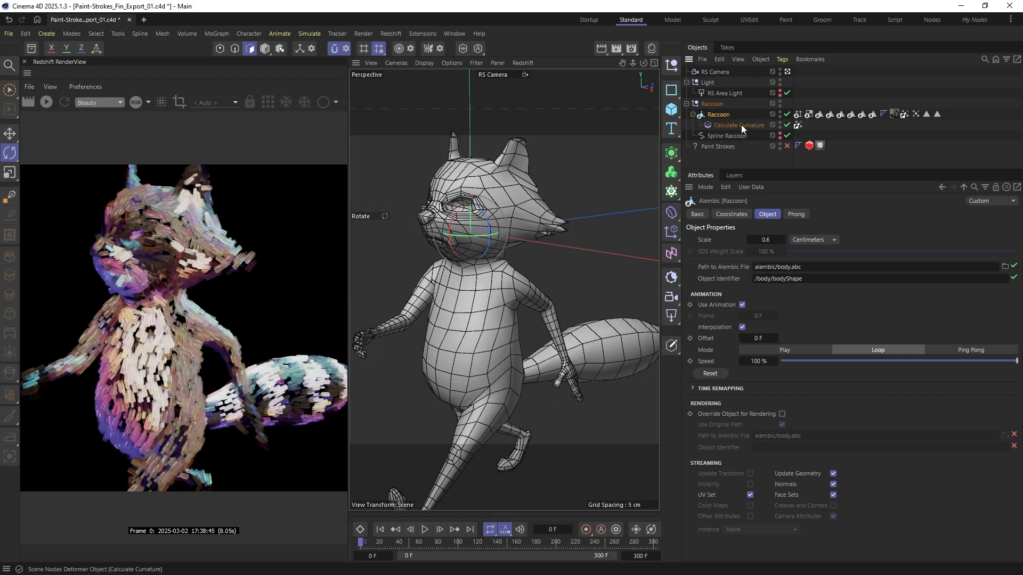
click(727, 125)
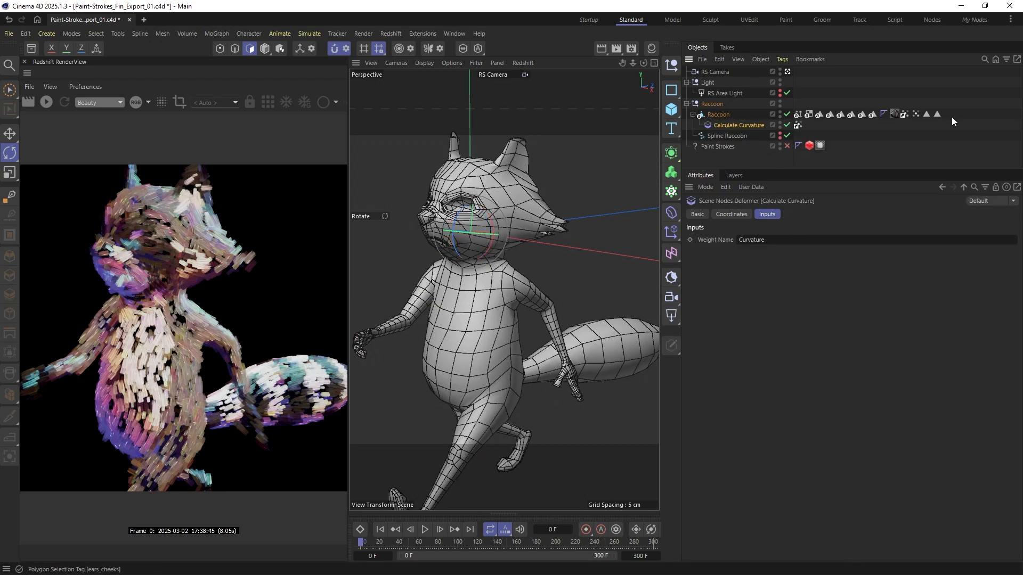
click(914, 113)
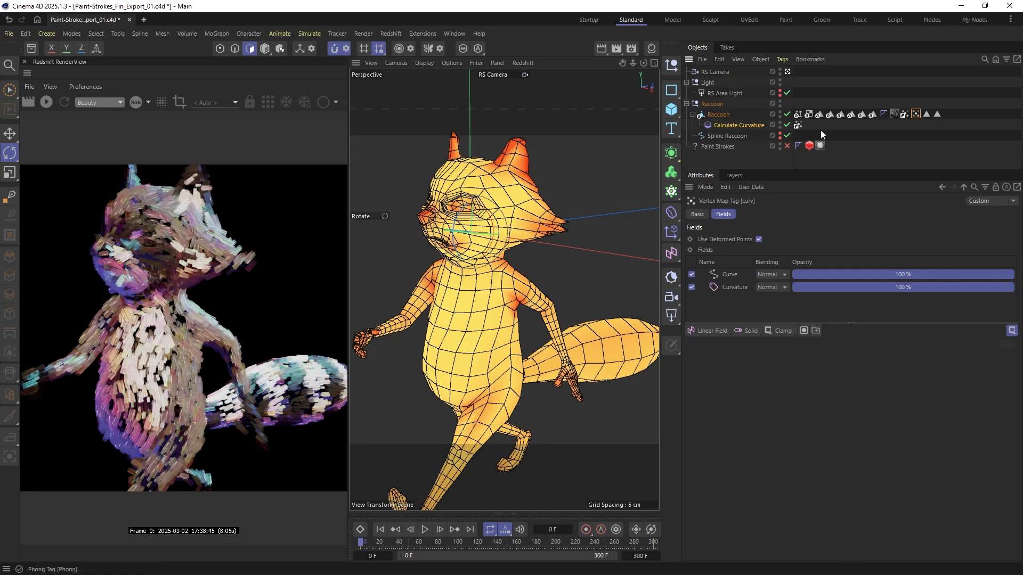
Re-enable the Paint Strokes generator and assign the raccoon's curv vertex map as its scaling Vertex Map
click(769, 145)
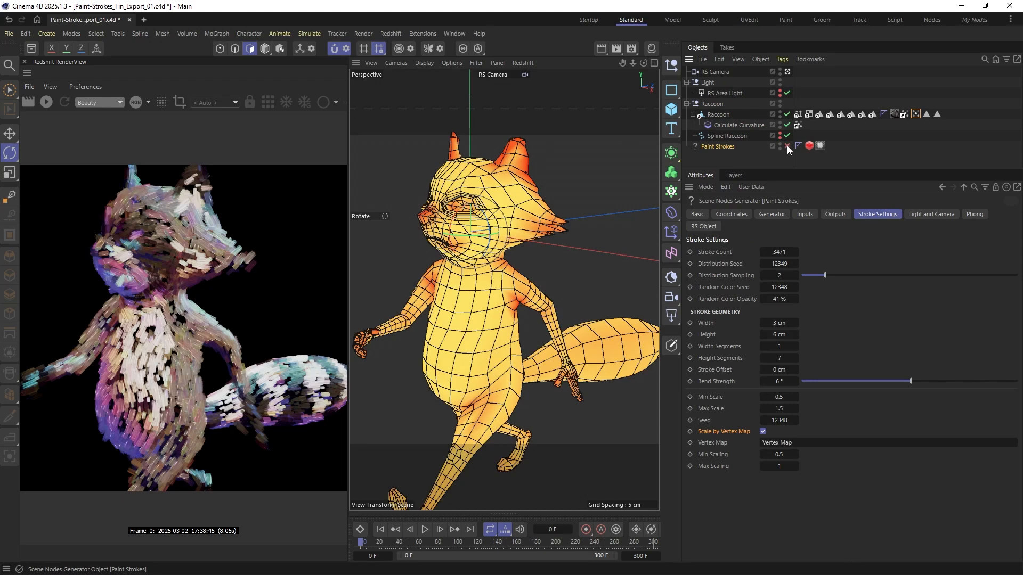
click(787, 145)
drag(915, 114, 790, 443)
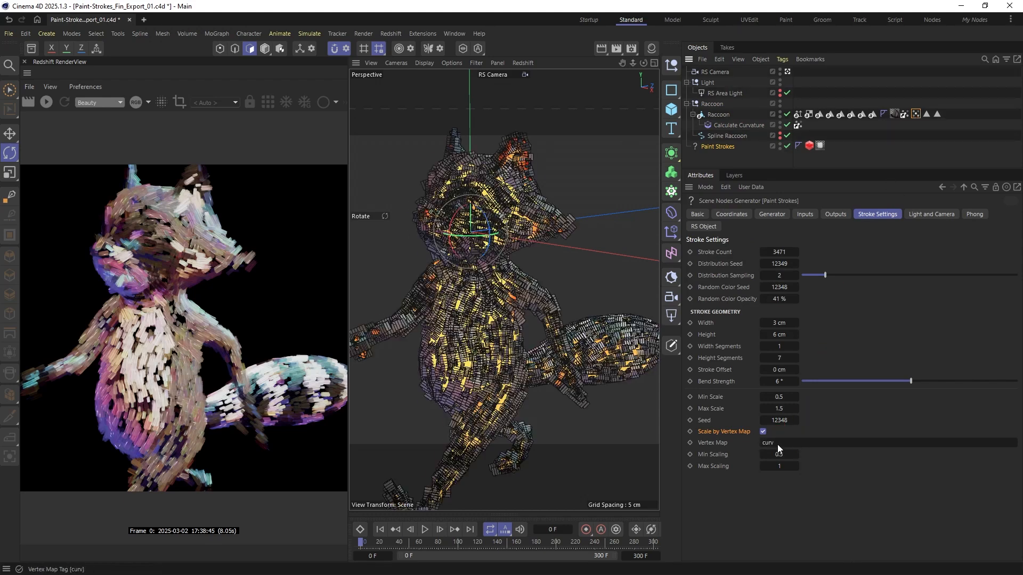
click(715, 443)
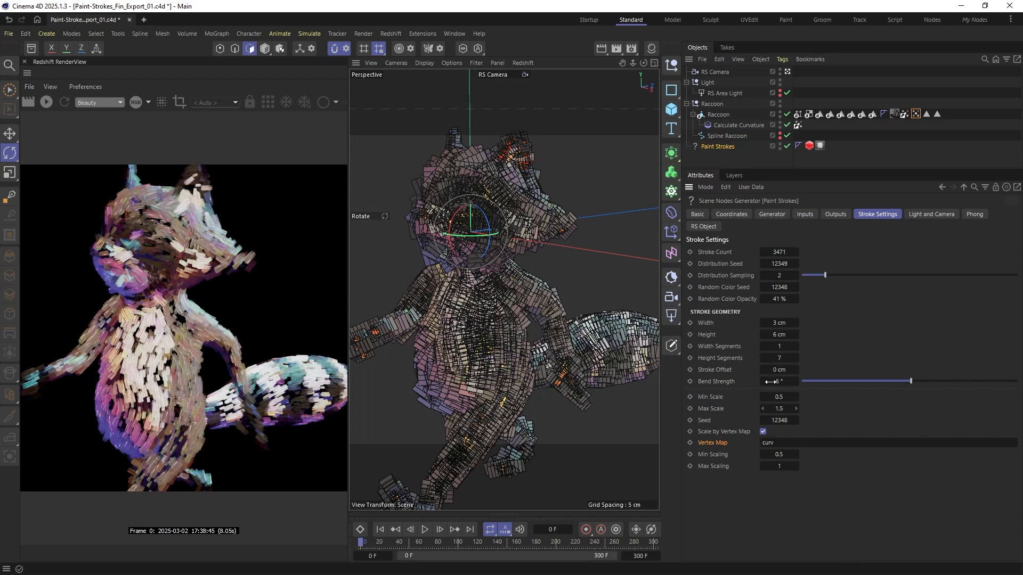
drag(795, 168, 791, 164)
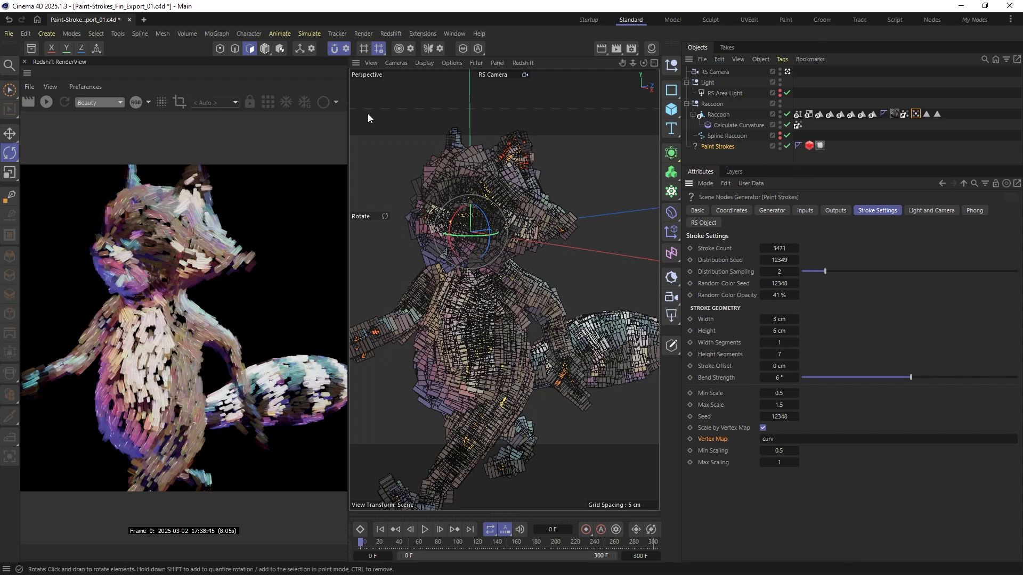
Restart the Redshift render preview and return the viewport to shading without edge lines
click(752, 155)
click(46, 102)
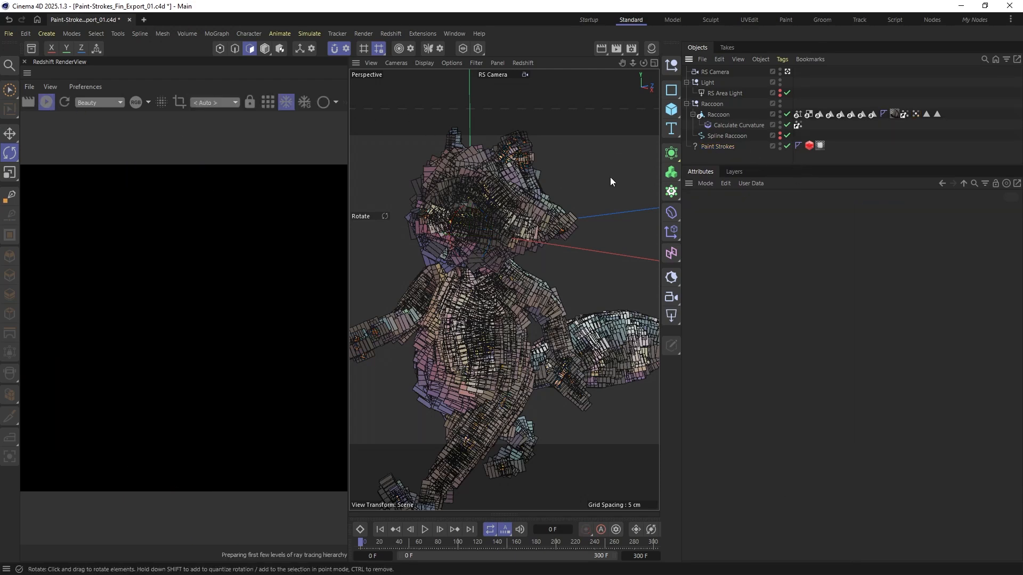
click(495, 197)
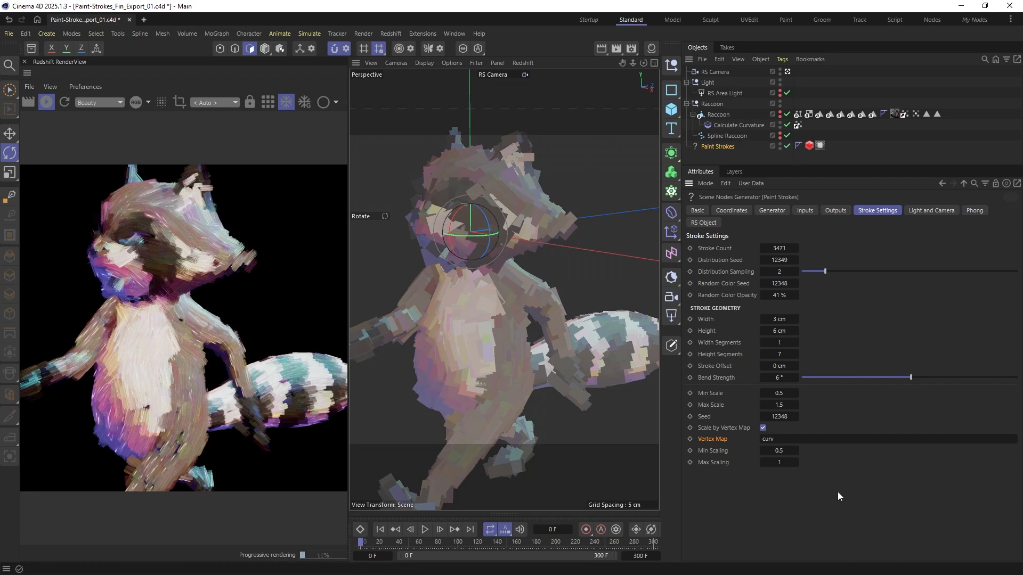
In the light and camera settings, compare the strokes with Align to Camera off and on from different angles
click(936, 212)
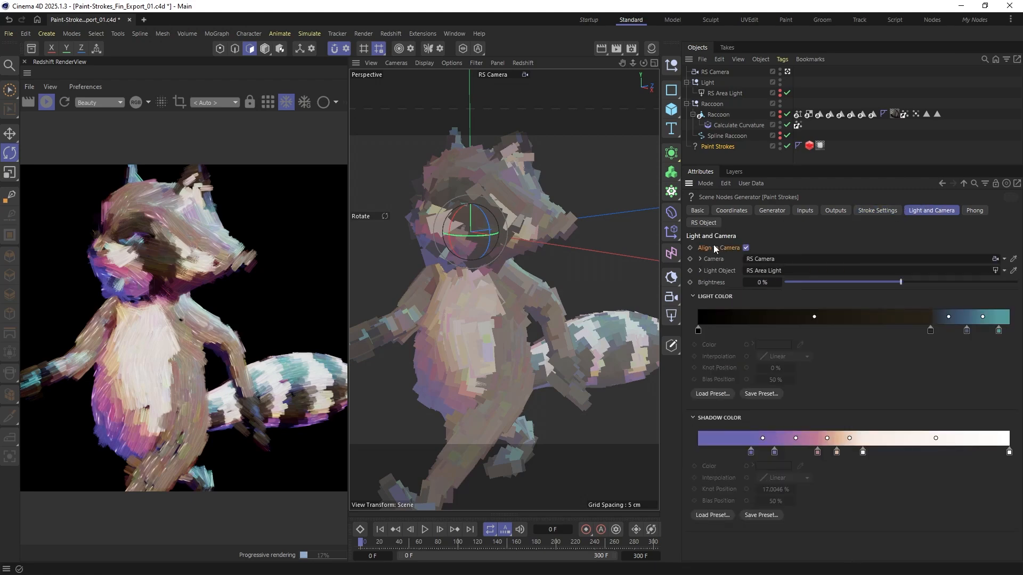
click(746, 247)
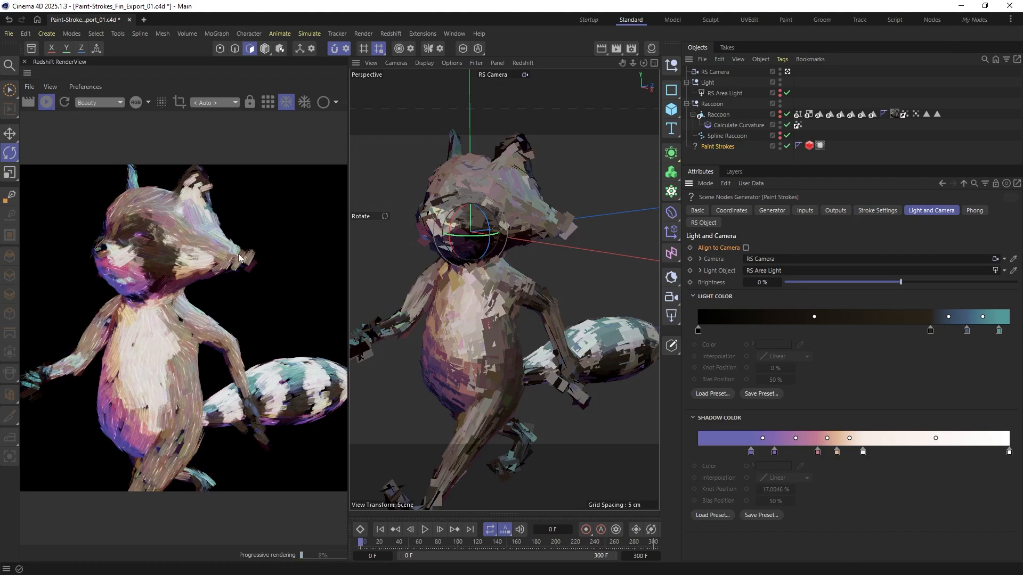
alt+drag(487, 292, 500, 237)
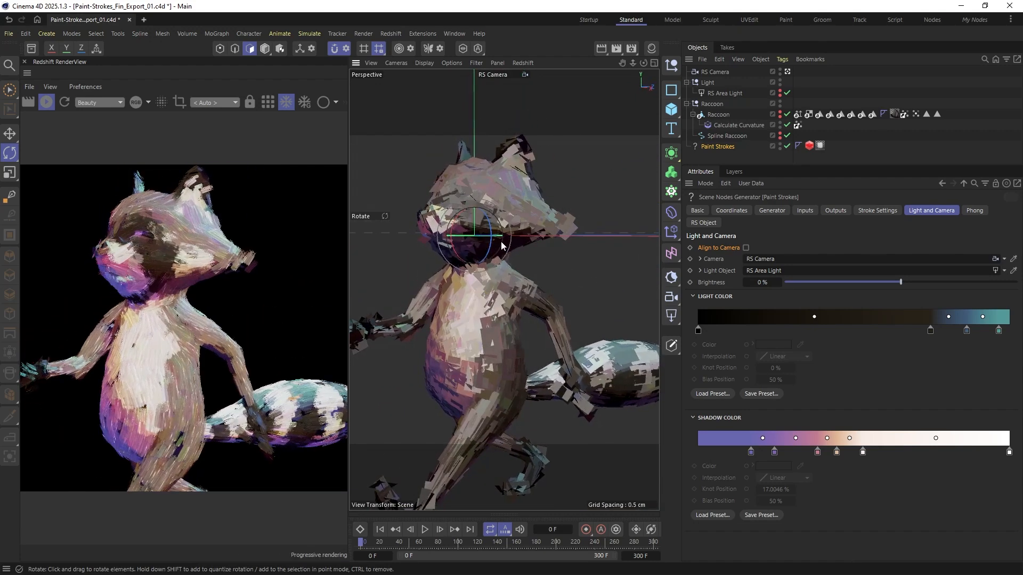
click(745, 247)
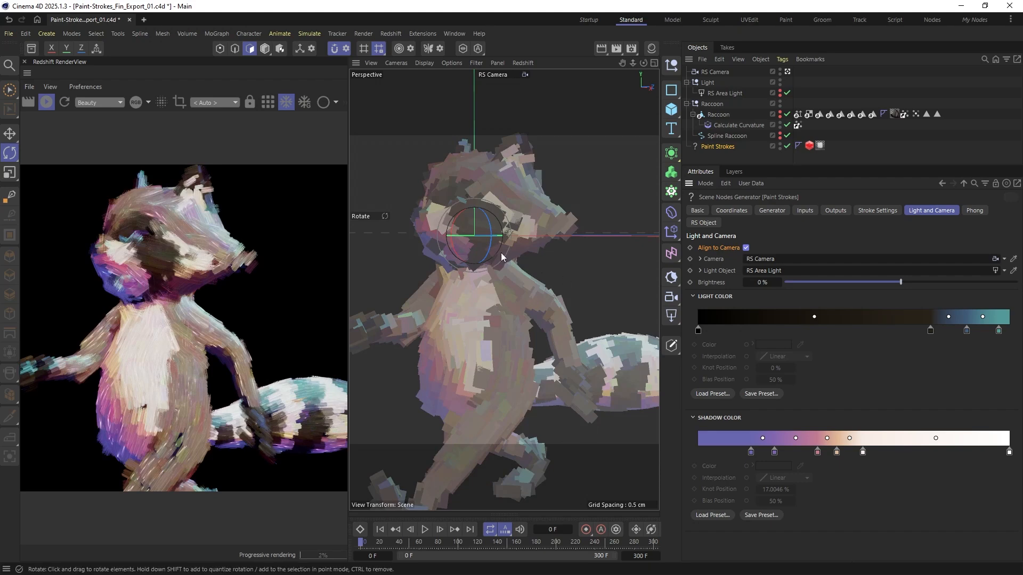
alt+drag(478, 318, 526, 314)
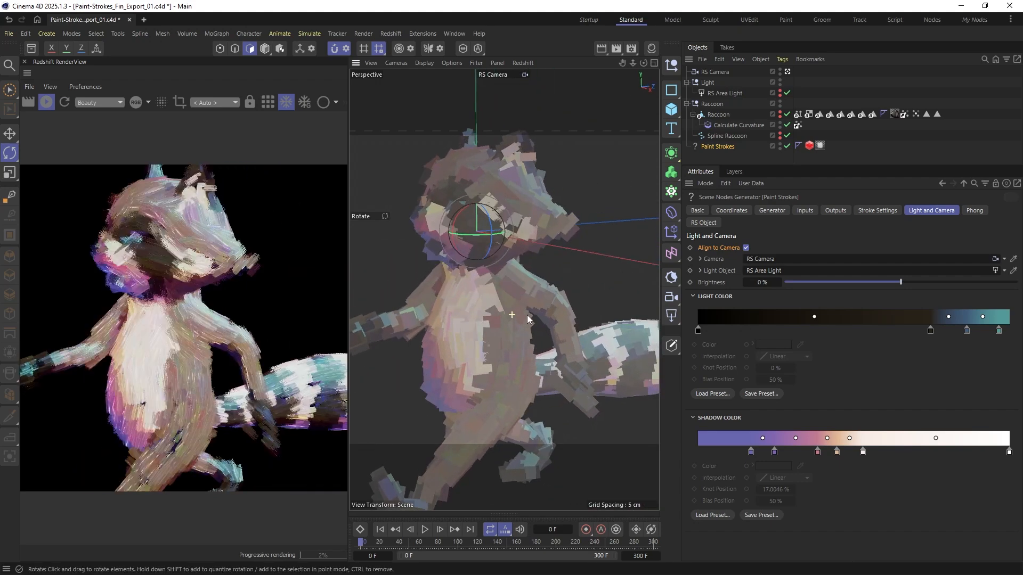
Set the light and camera Brightness to -19 %, and collapse and re-expand the Light Color gradient
click(714, 259)
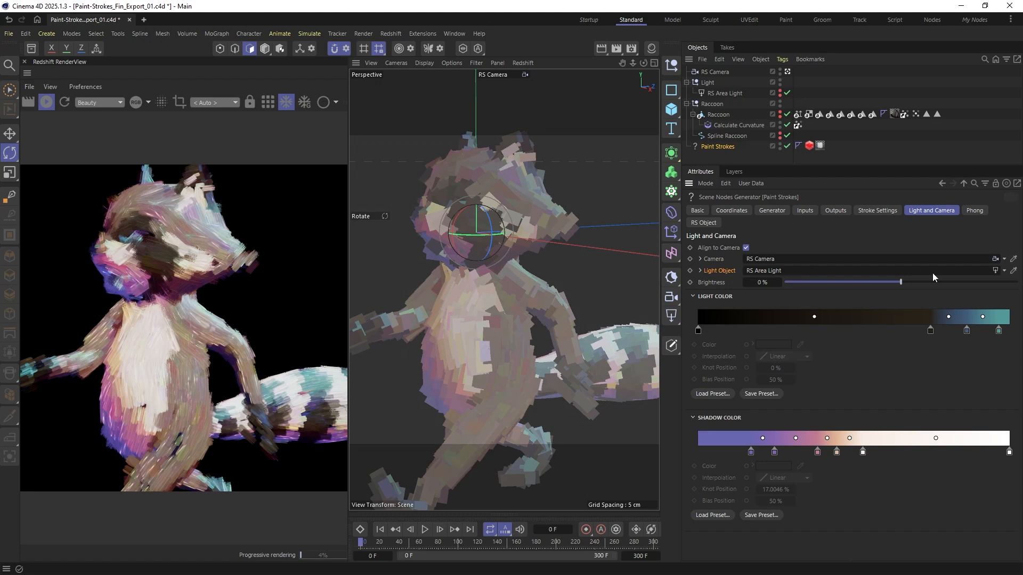
drag(902, 281, 878, 282)
click(723, 298)
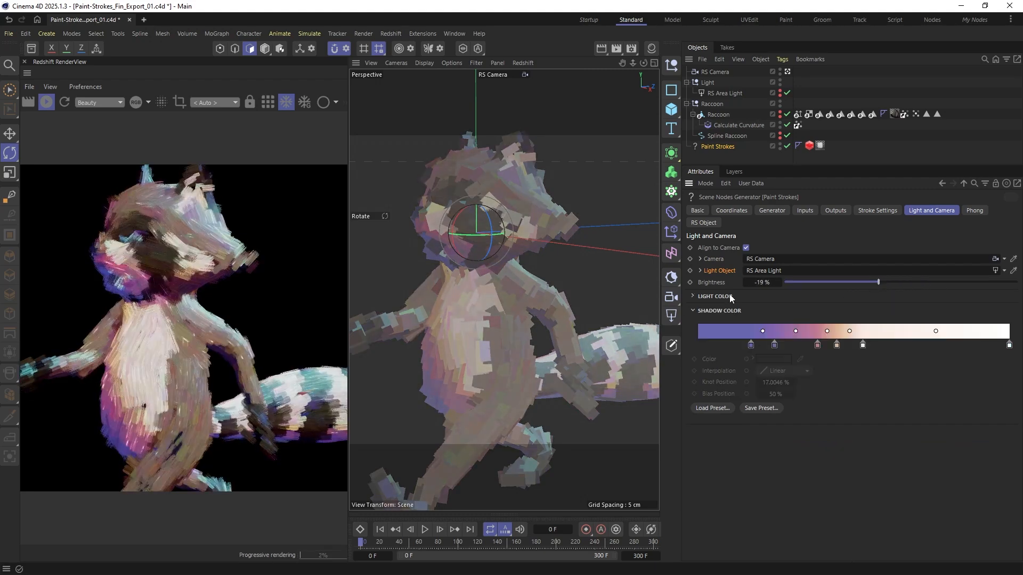
click(729, 297)
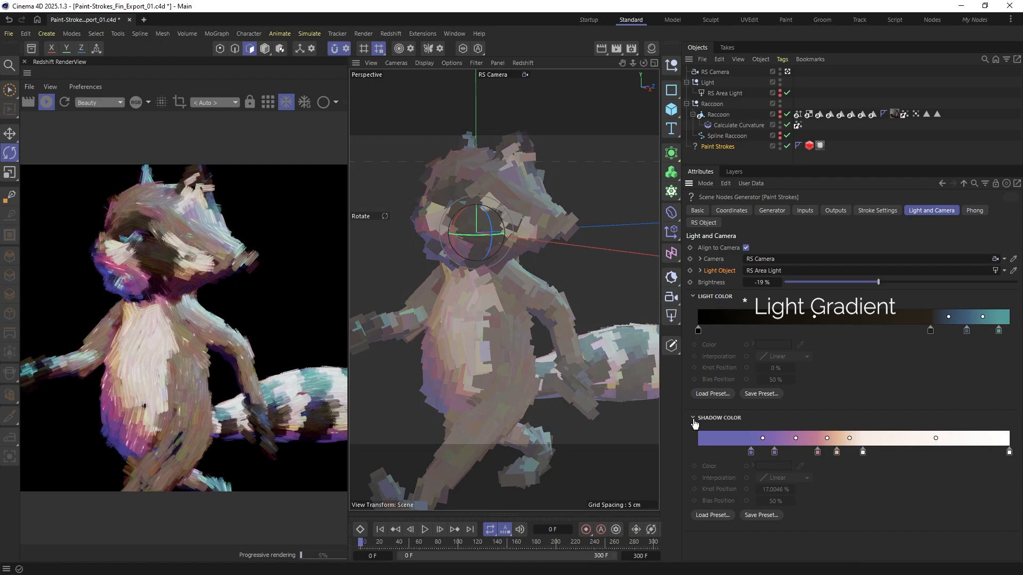